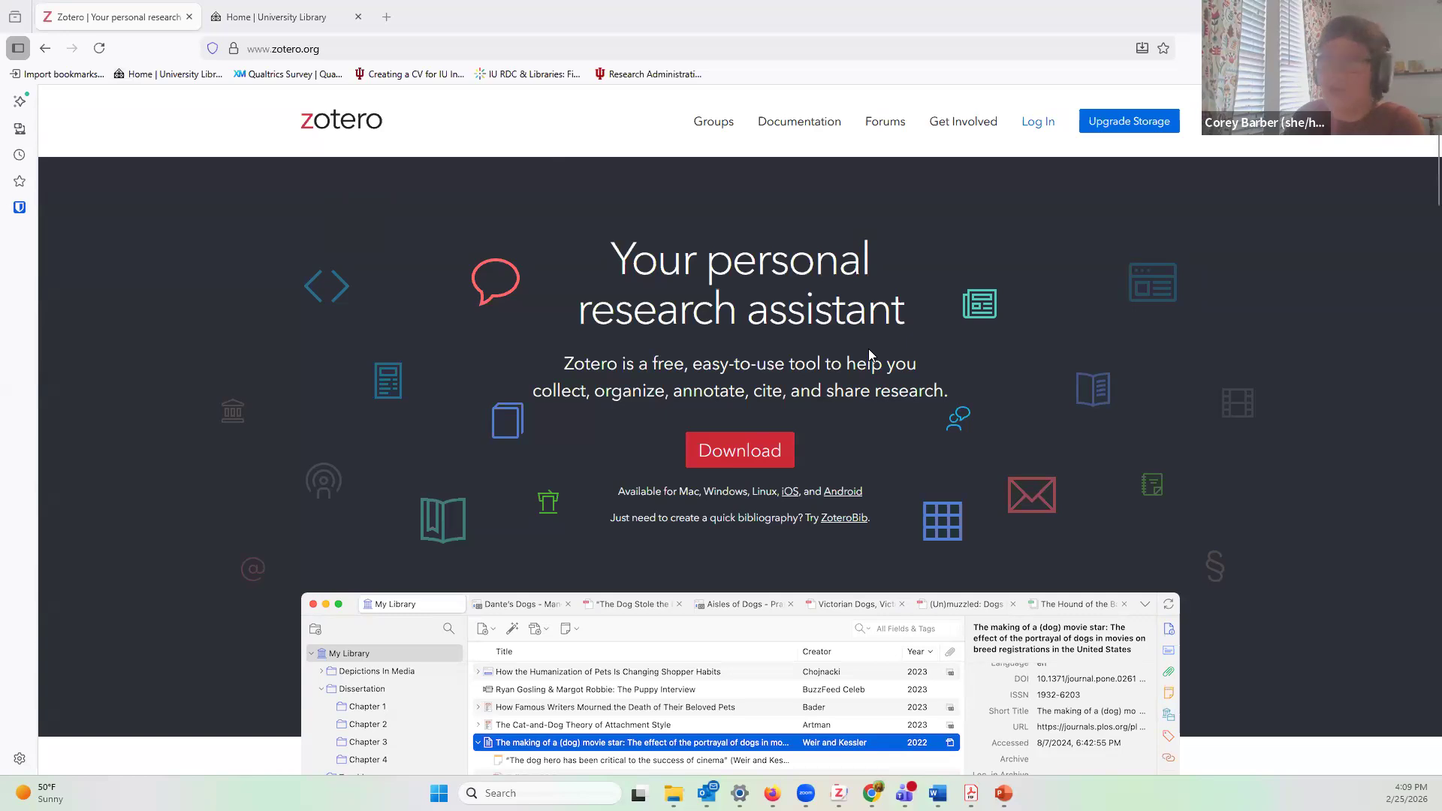
Step: Visit the Zotero login page, then return home and go to the Download page
{"action": "left_click", "coordinate": [1038, 123]}
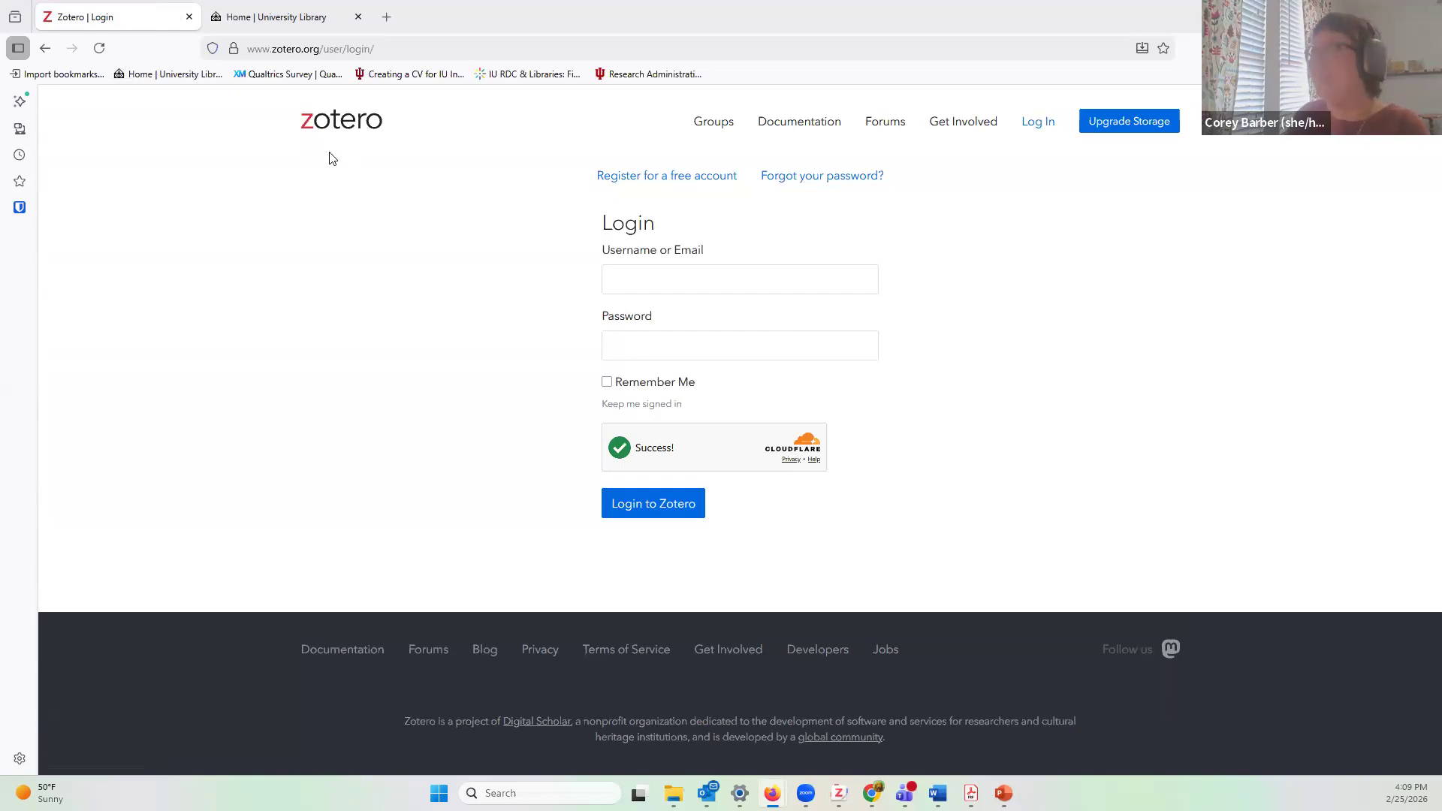
{"action": "left_click", "coordinate": [342, 126]}
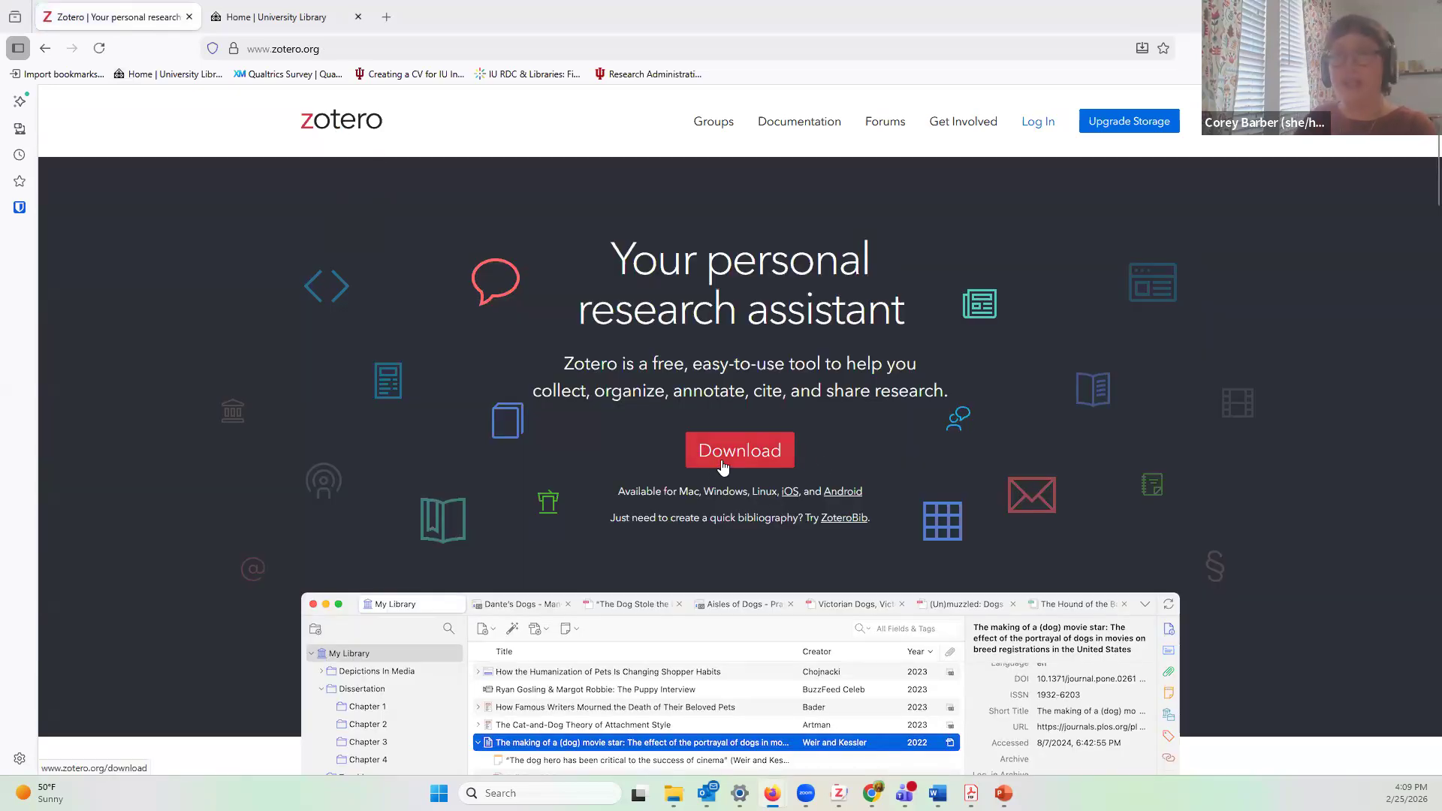
{"action": "left_click", "coordinate": [749, 448]}
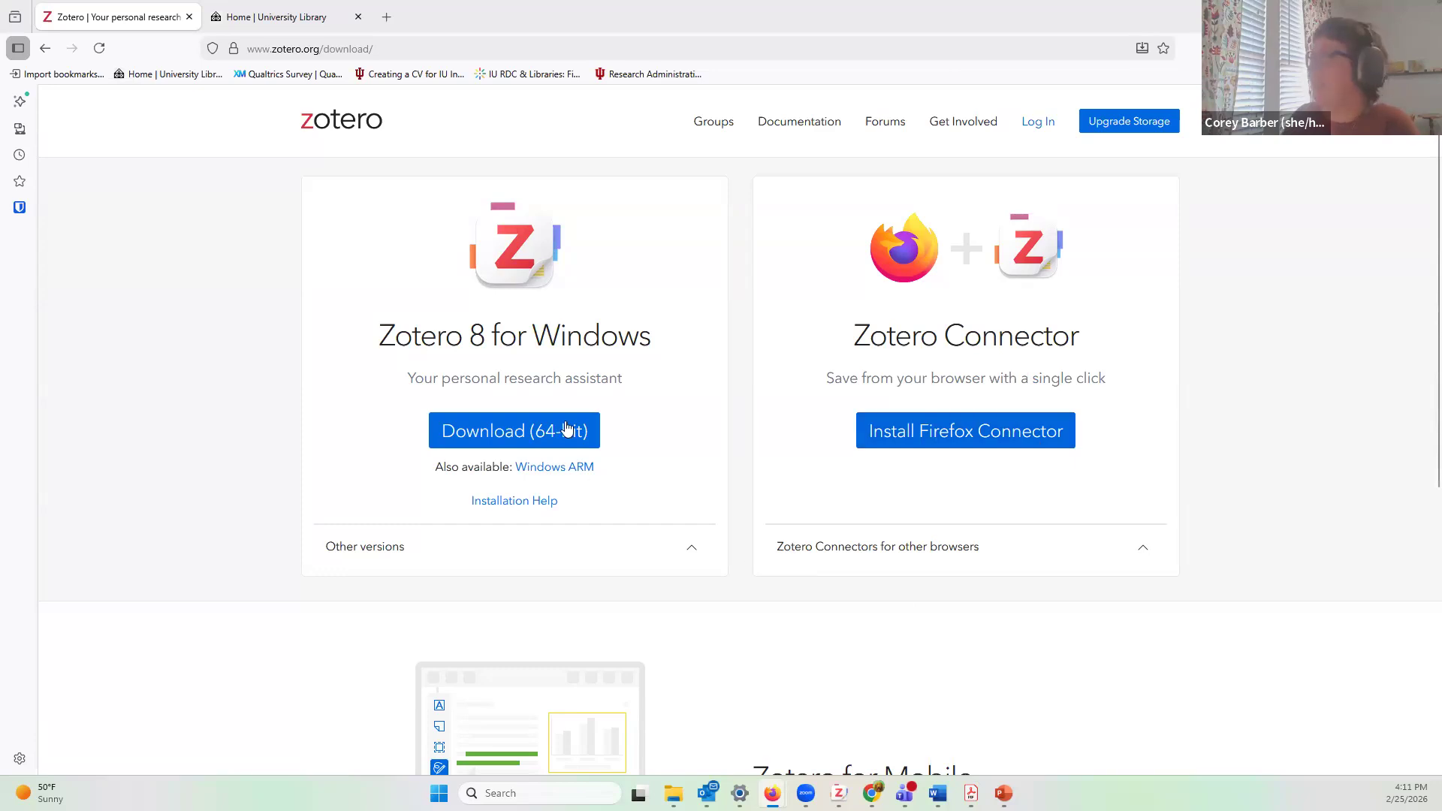
Step: Scroll through the Zotero download page and bring up Firefox's main menu
{"action": "scroll", "coordinate": [798, 490], "scroll_direction": "down", "scroll_amount": 1}
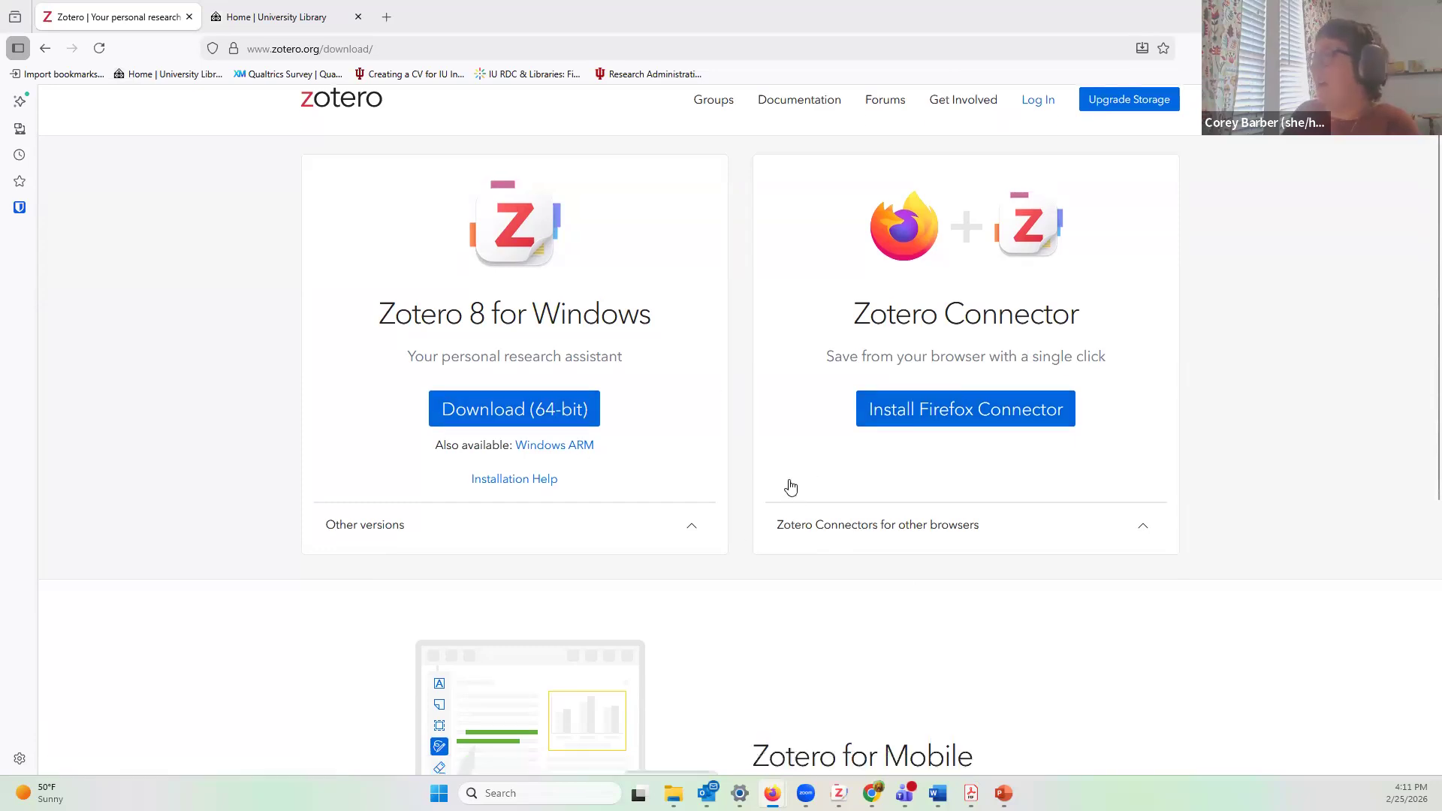
{"action": "scroll", "coordinate": [956, 428], "scroll_direction": "up", "scroll_amount": 1}
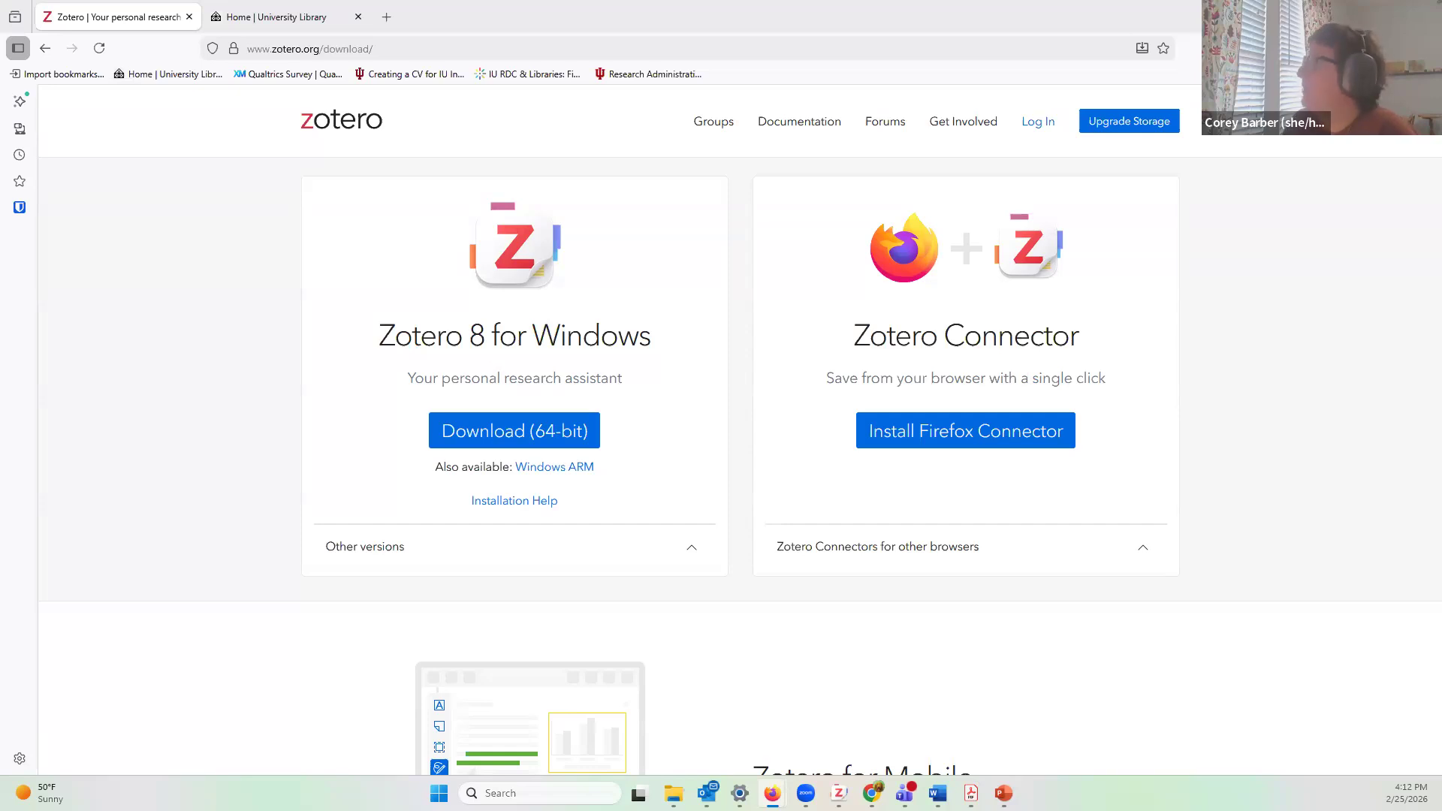
{"action": "left_click", "coordinate": [1424, 49]}
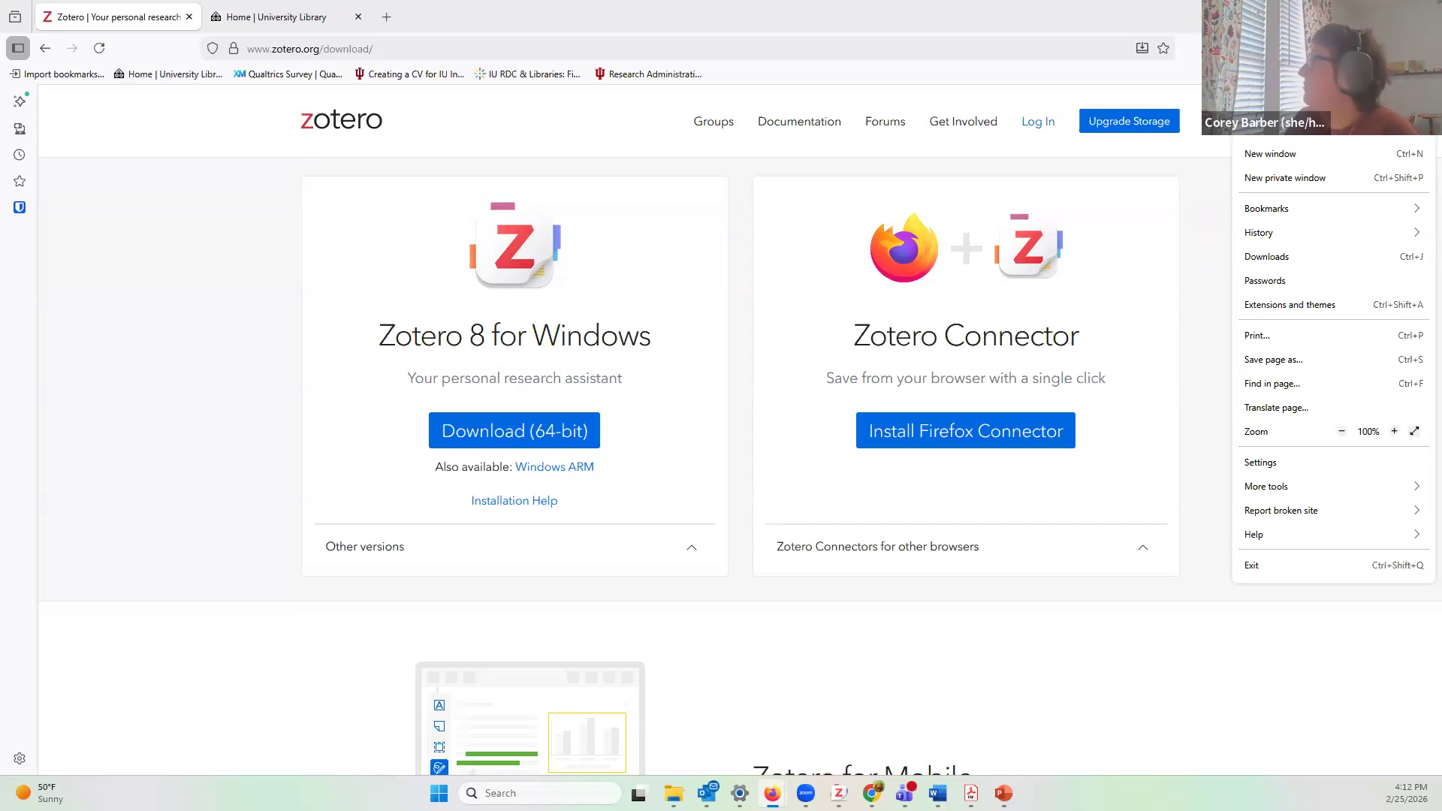
Step: Toggle the Zotero Connector extension off and back on, then return to the Zotero tab
{"action": "left_click", "coordinate": [1343, 314]}
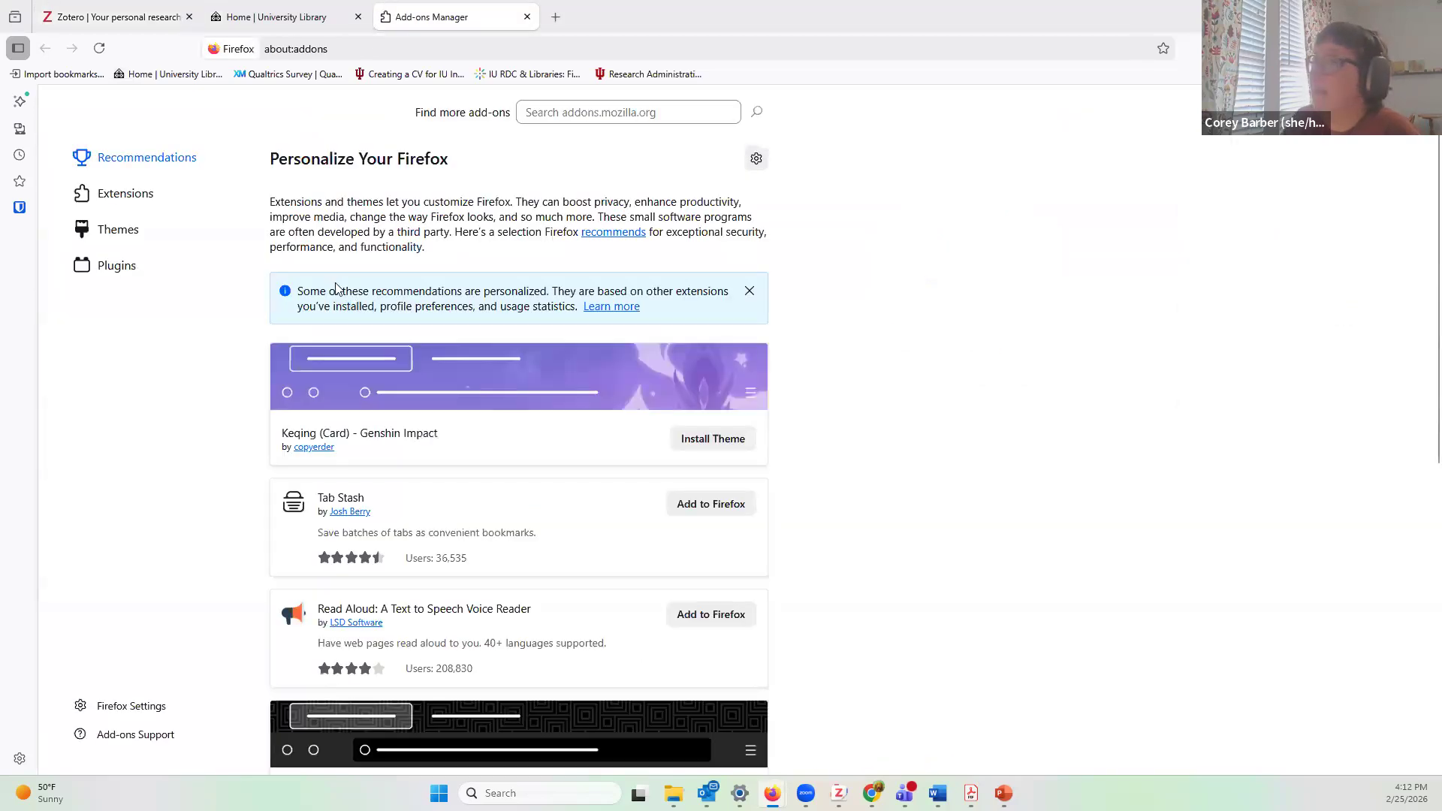
{"action": "left_click", "coordinate": [191, 204]}
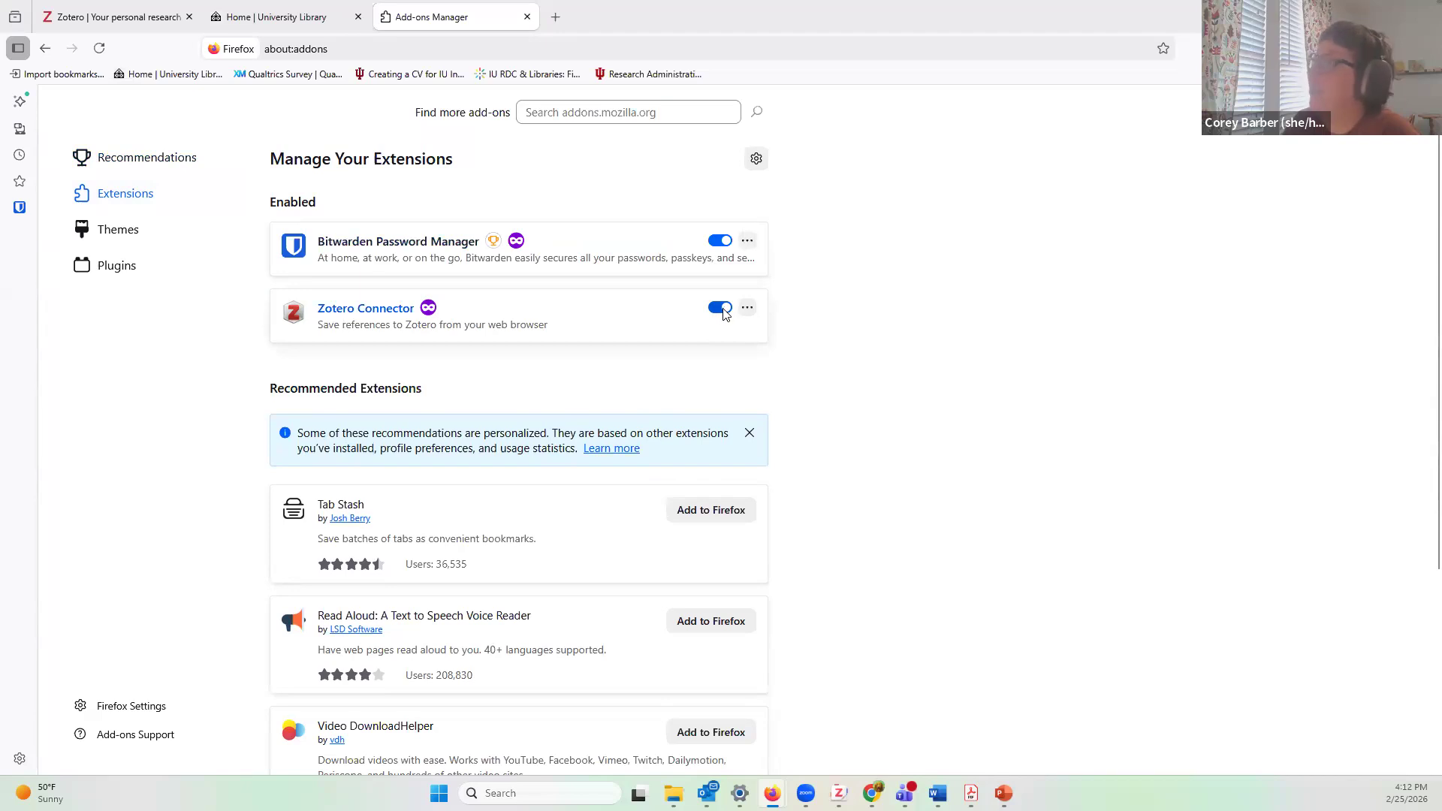
{"action": "left_click", "coordinate": [722, 310]}
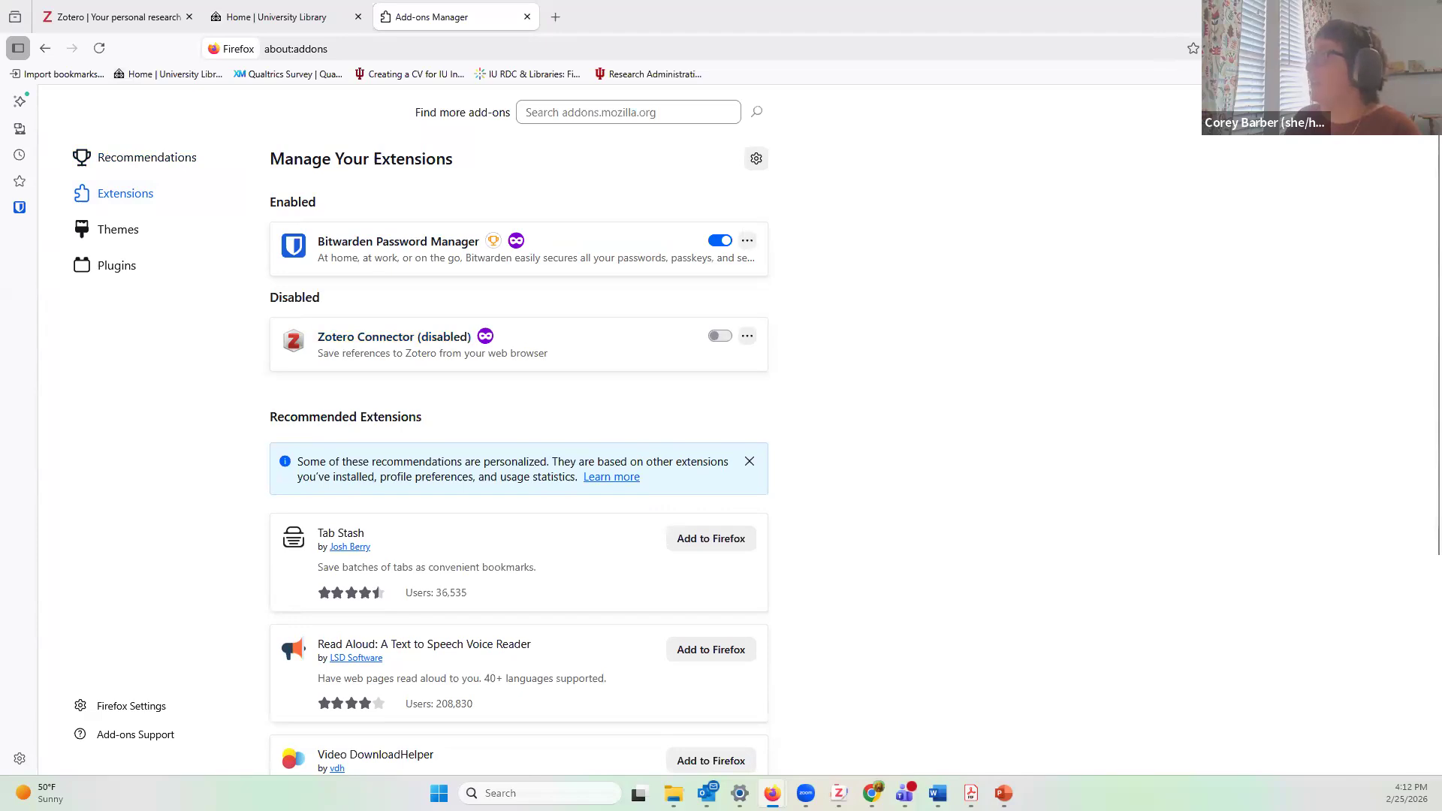
{"action": "left_click", "coordinate": [721, 336]}
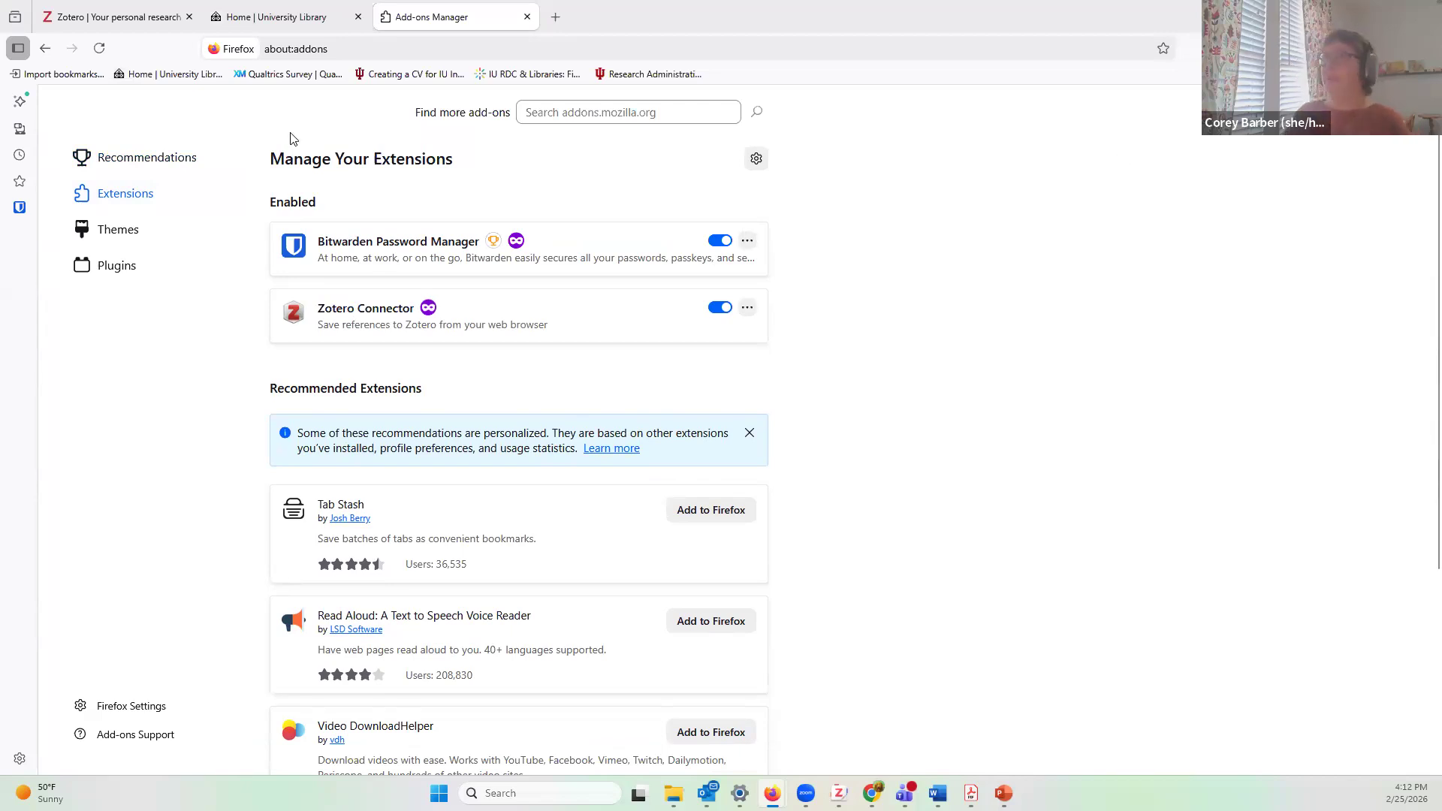
{"action": "left_click", "coordinate": [123, 28]}
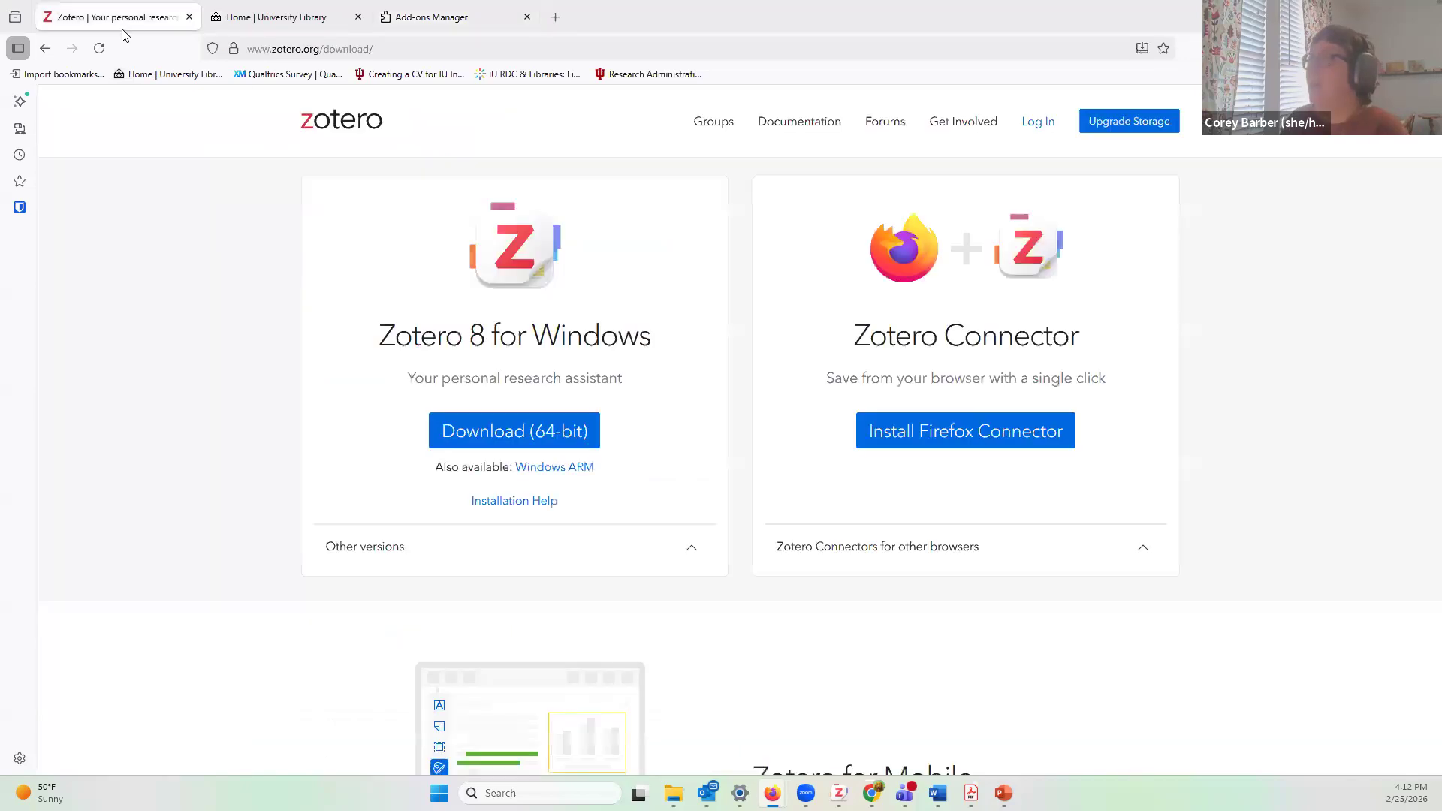
Step: Log in to zotero.org with the saved autofill credentials, declining to save the password
{"action": "left_click", "coordinate": [1040, 131]}
{"action": "left_click", "coordinate": [652, 276]}
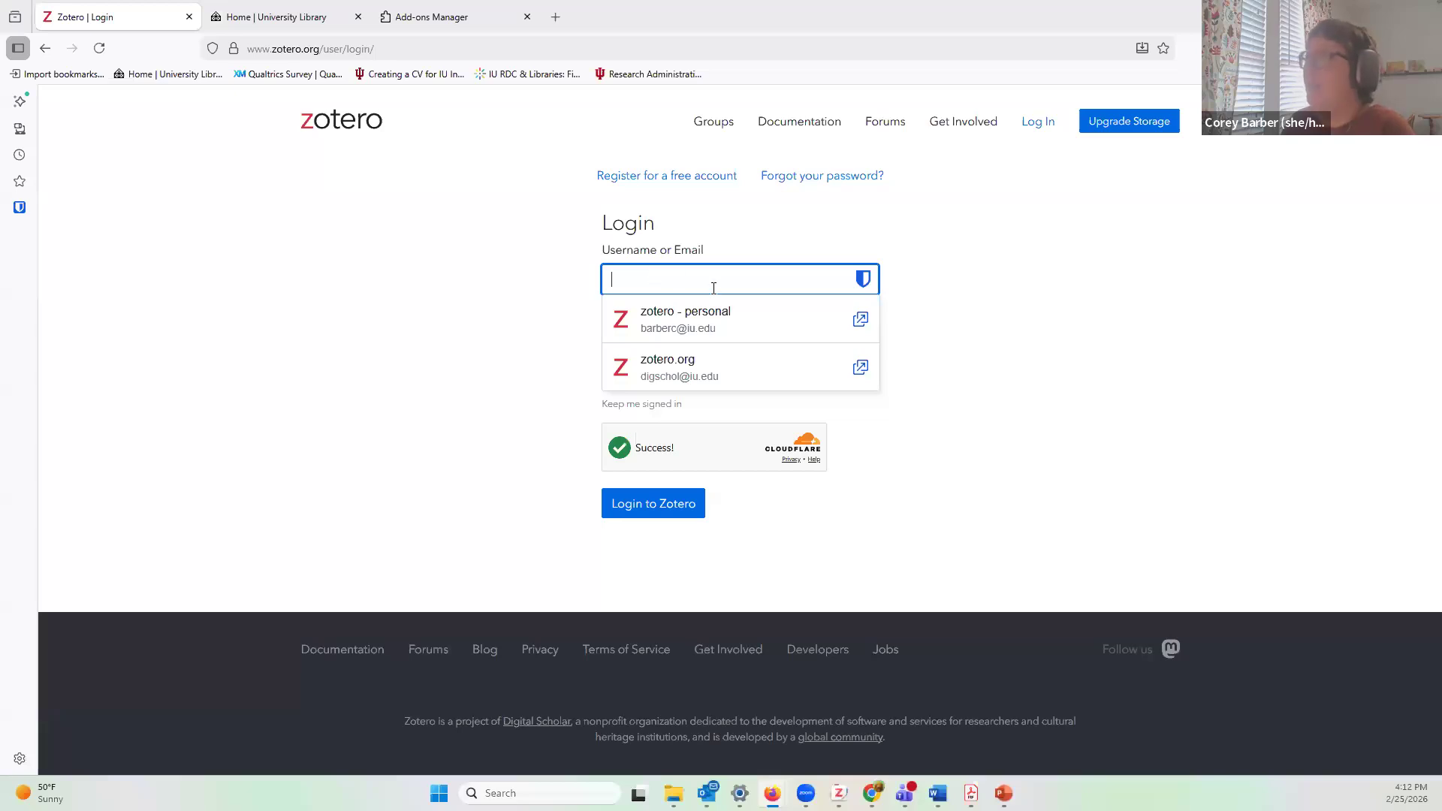
{"action": "left_click", "coordinate": [765, 325]}
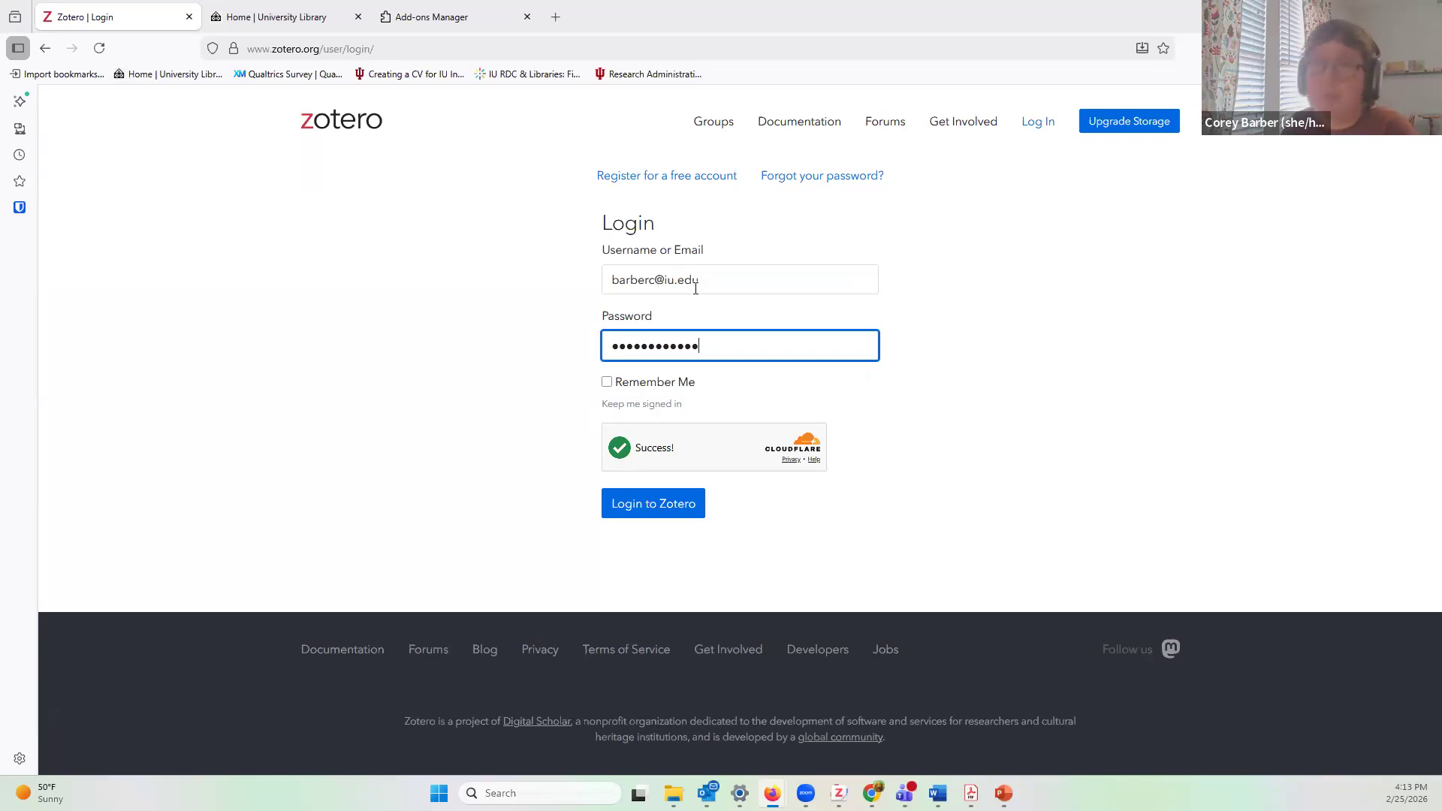
{"action": "left_click", "coordinate": [686, 505]}
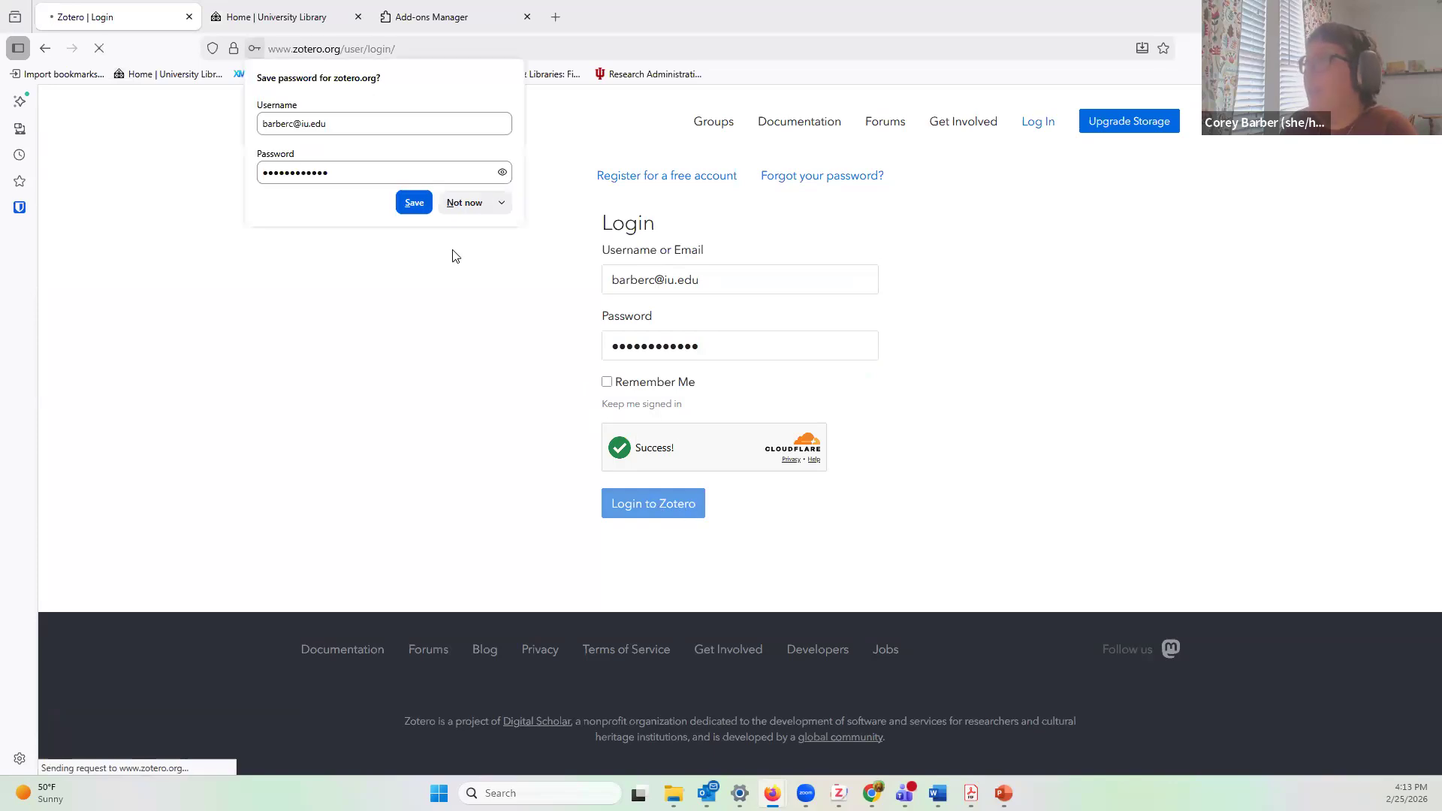
{"action": "left_click", "coordinate": [462, 201]}
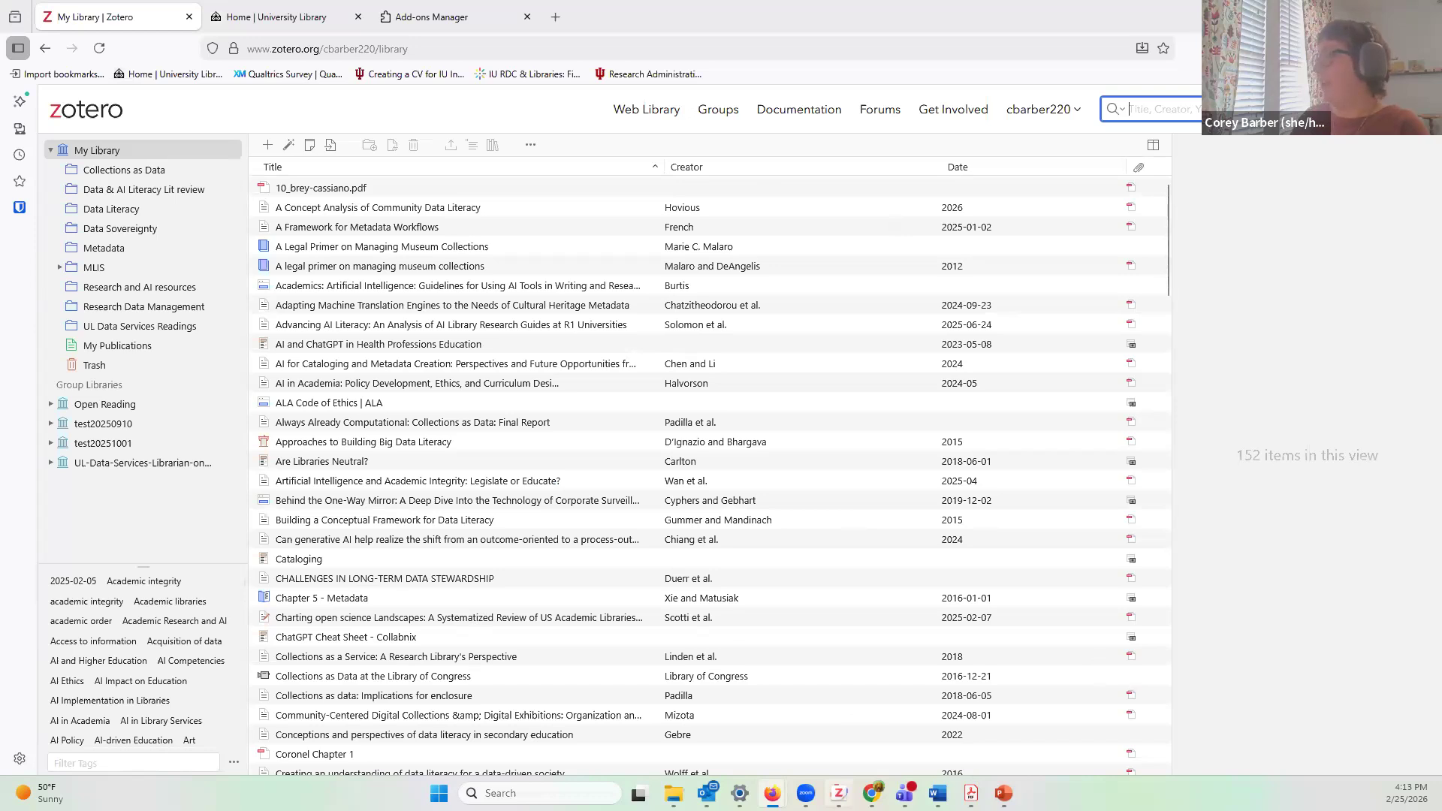
Step: Bring the Zotero desktop app forward from the Windows taskbar
{"action": "left_click", "coordinate": [839, 793]}
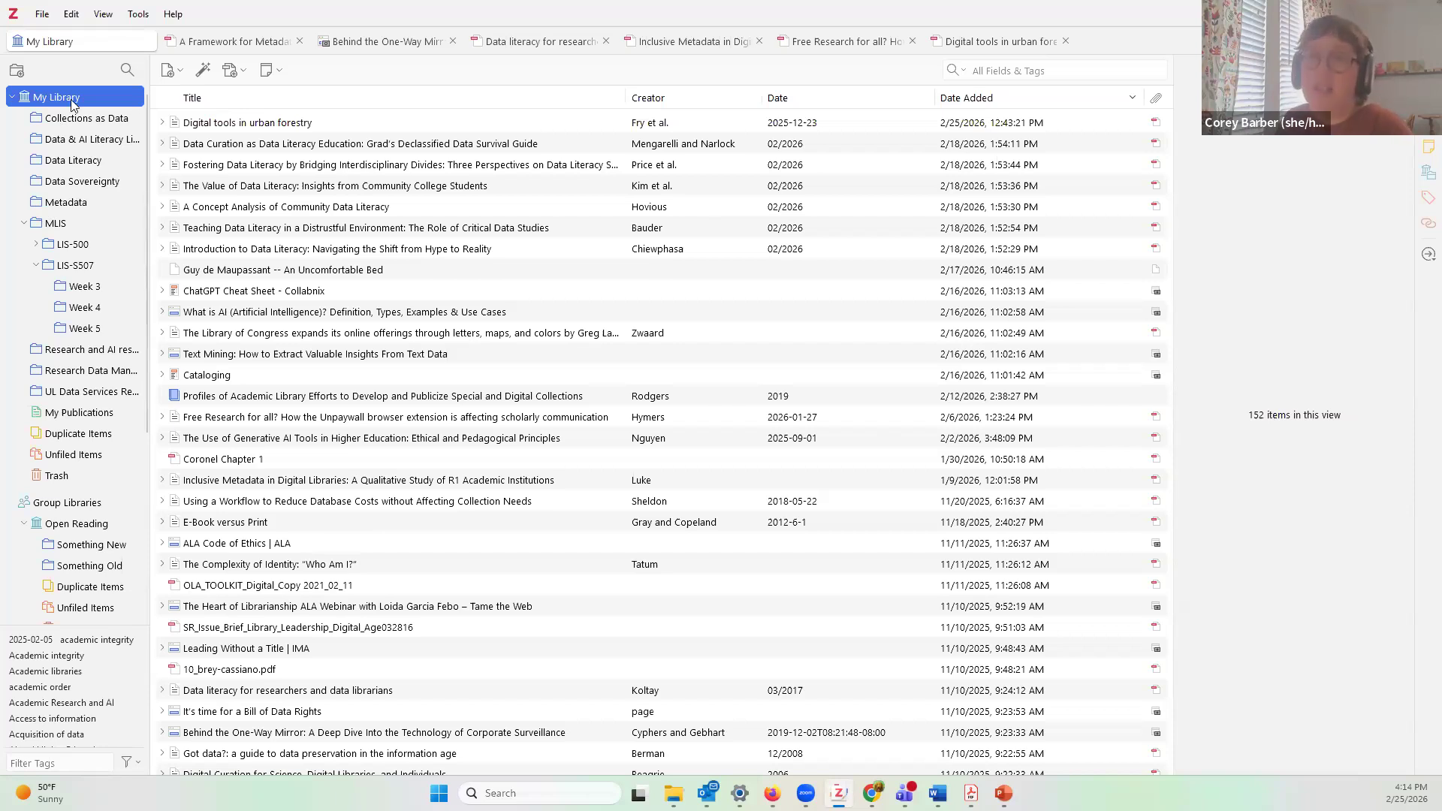
Step: Add a new My Library collection named 'Grad School Demo'
{"action": "left_click", "coordinate": [16, 71]}
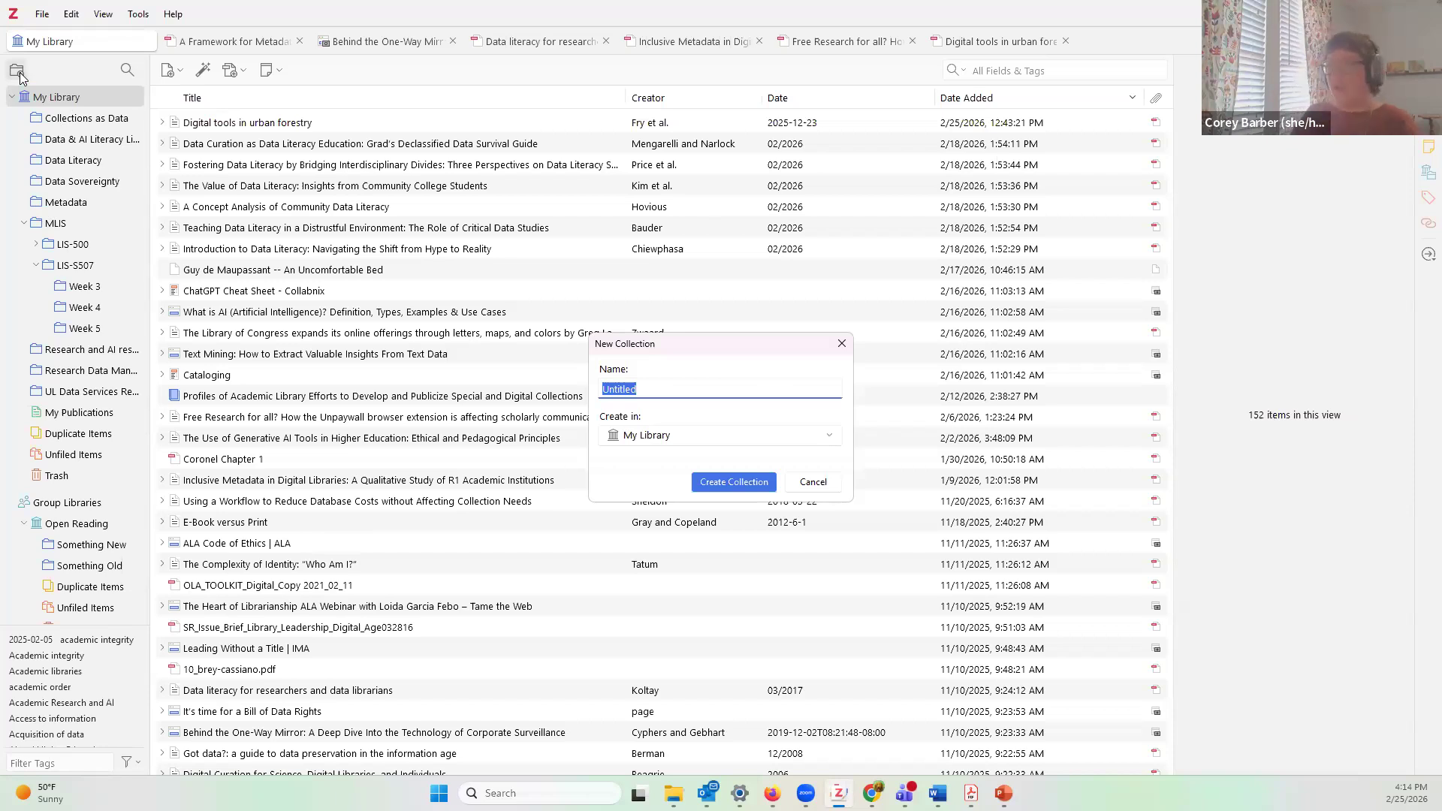
{"action": "type", "text": "Gra"}
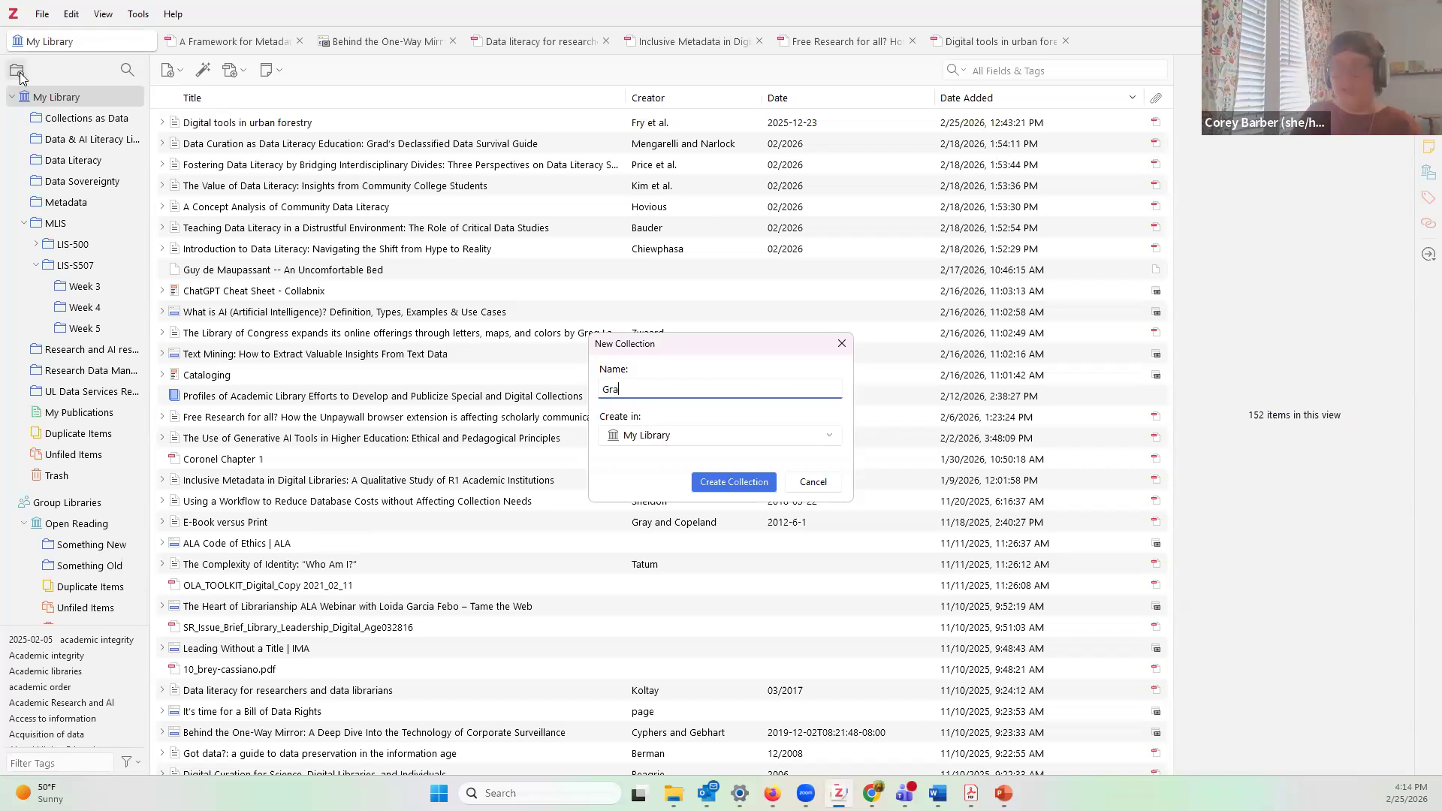
{"action": "type", "text": "d School Demo"}
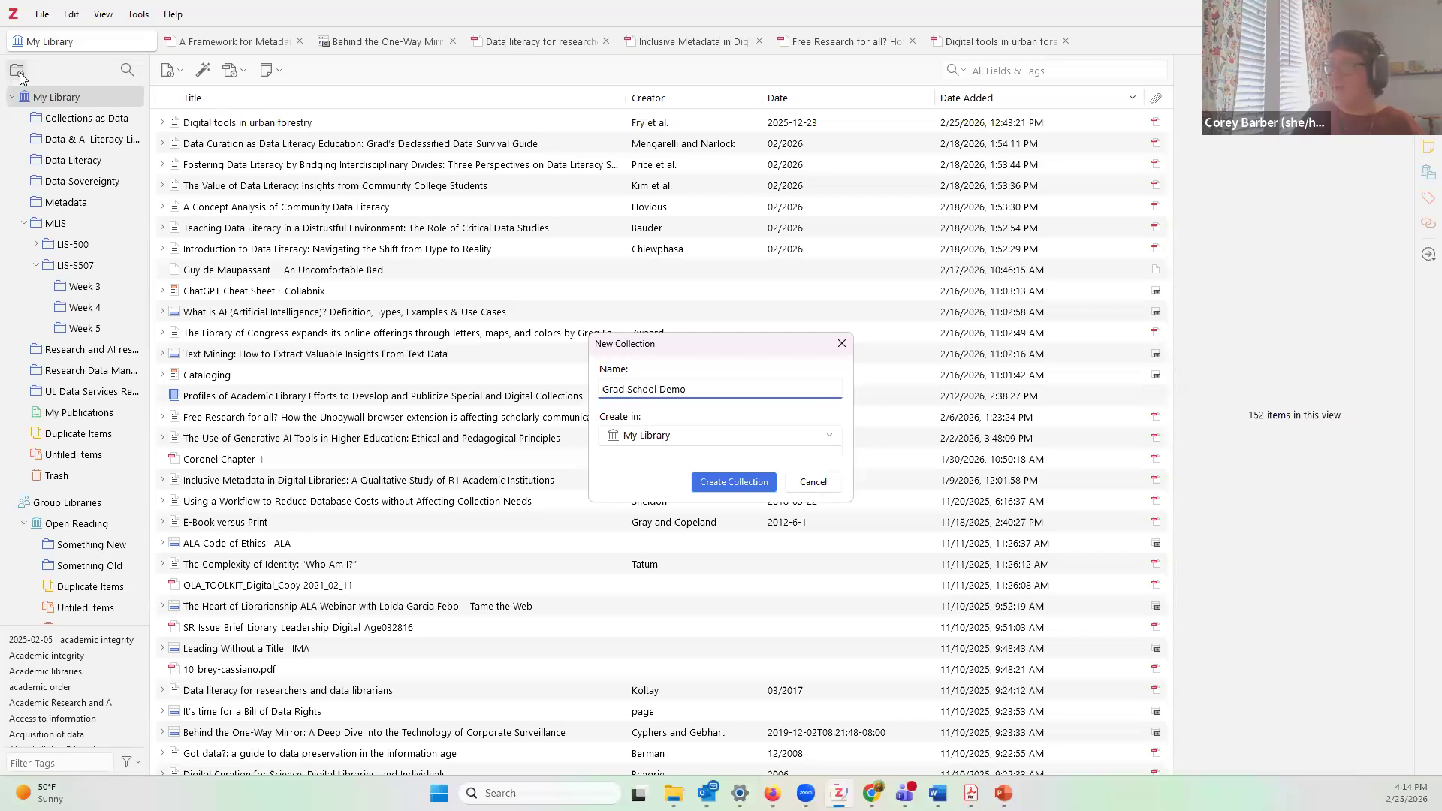
{"action": "key", "text": "Return"}
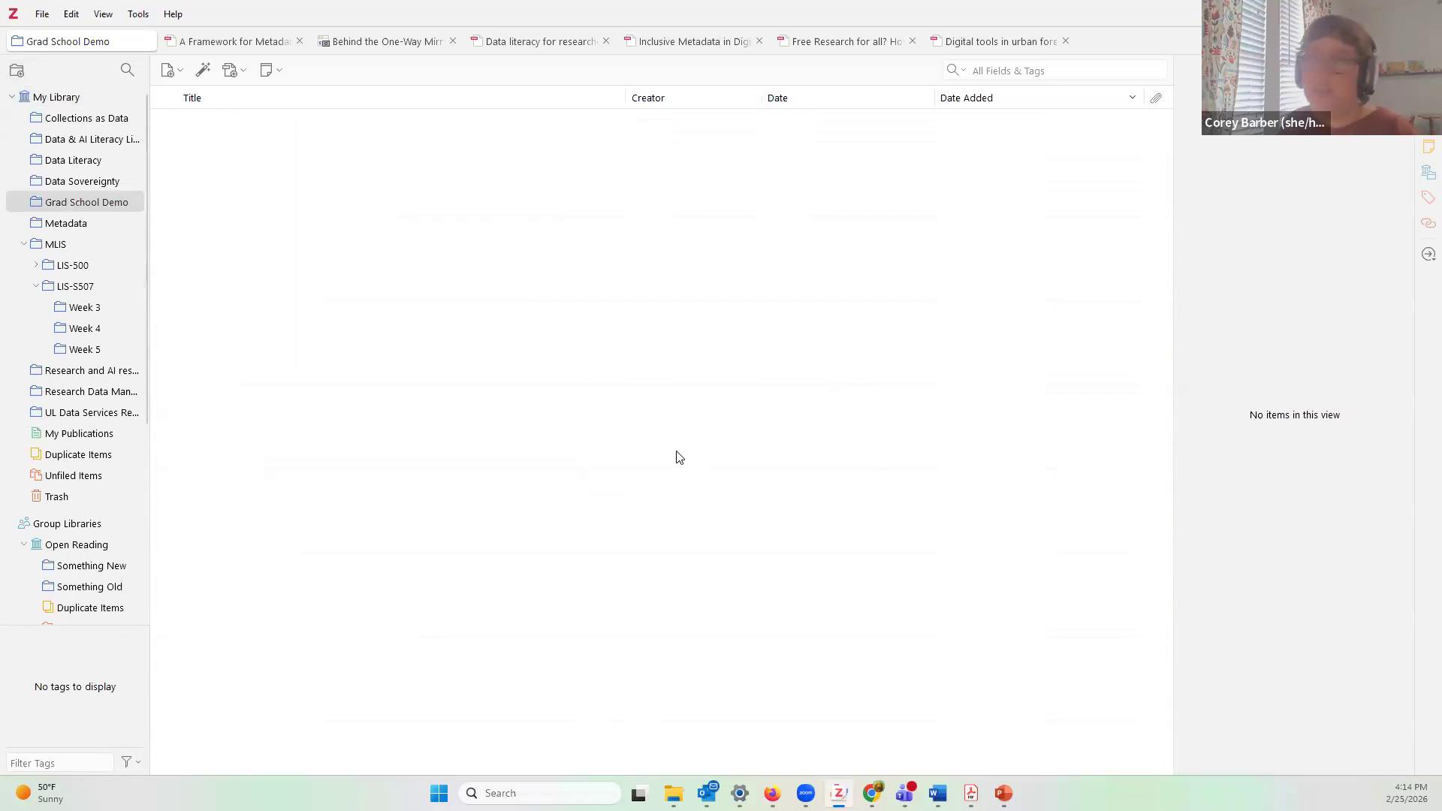
Step: Open Grad School Demo and add a subcollection named 'test' inside it
{"action": "right_click", "coordinate": [73, 102]}
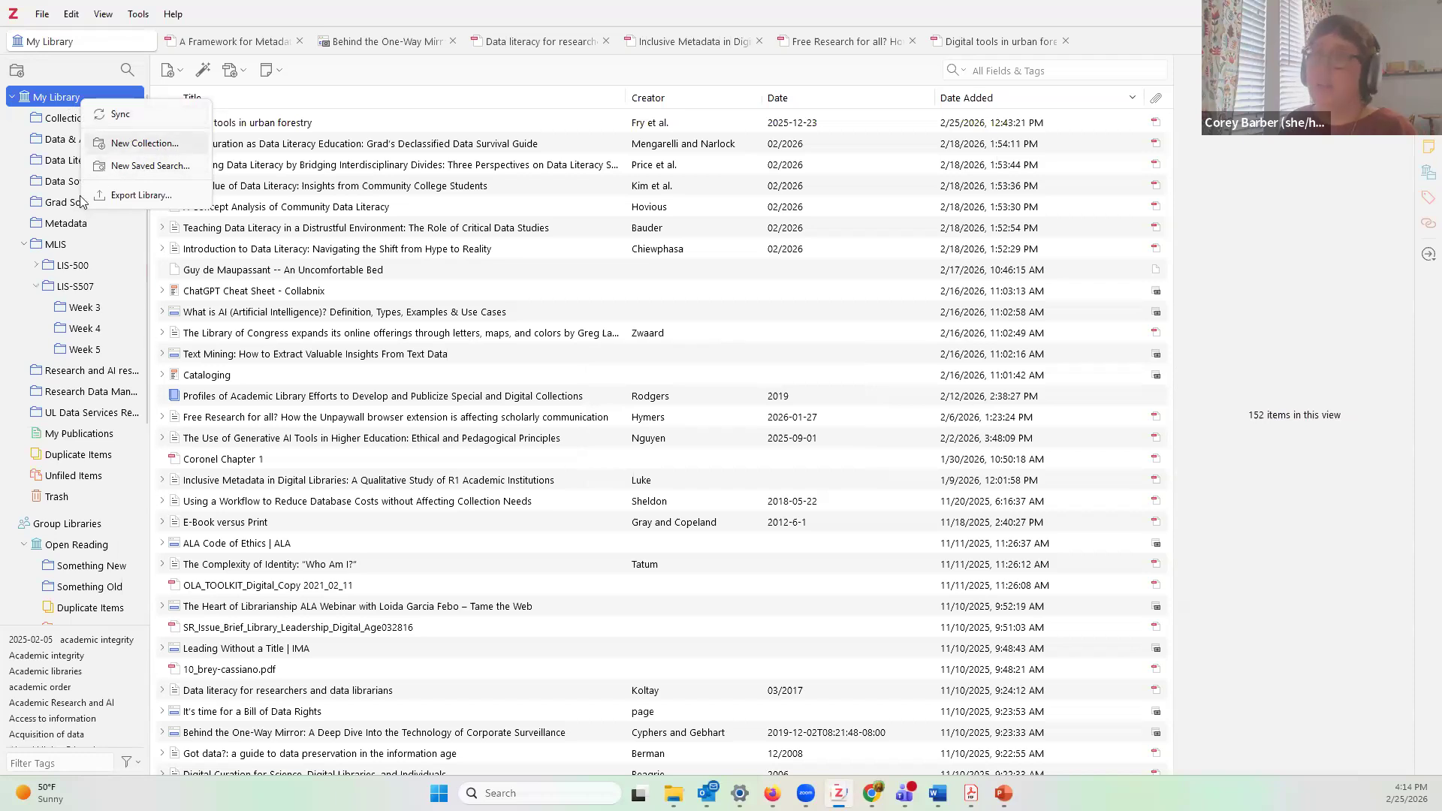
{"action": "left_click", "coordinate": [62, 211]}
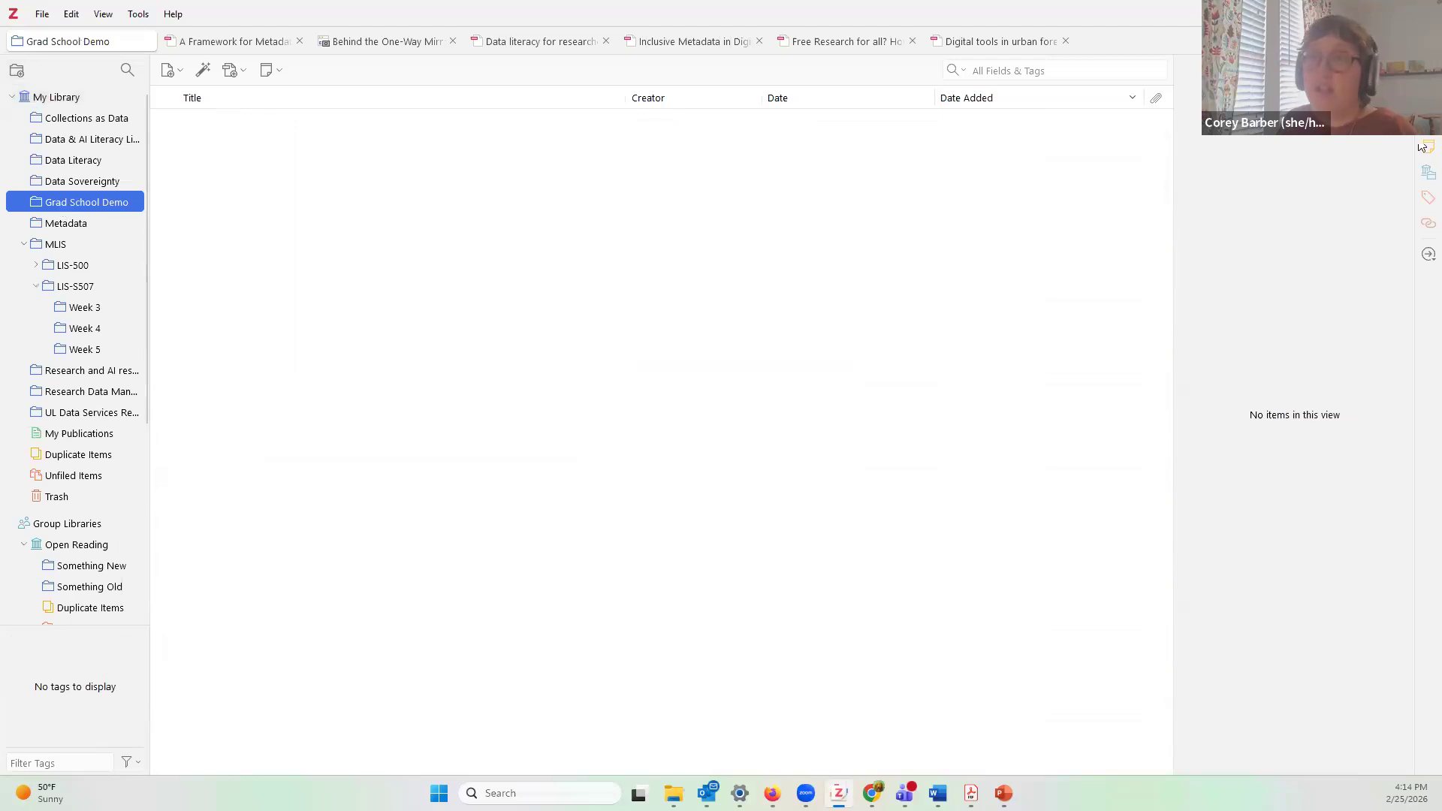
{"action": "left_click", "coordinate": [792, 485]}
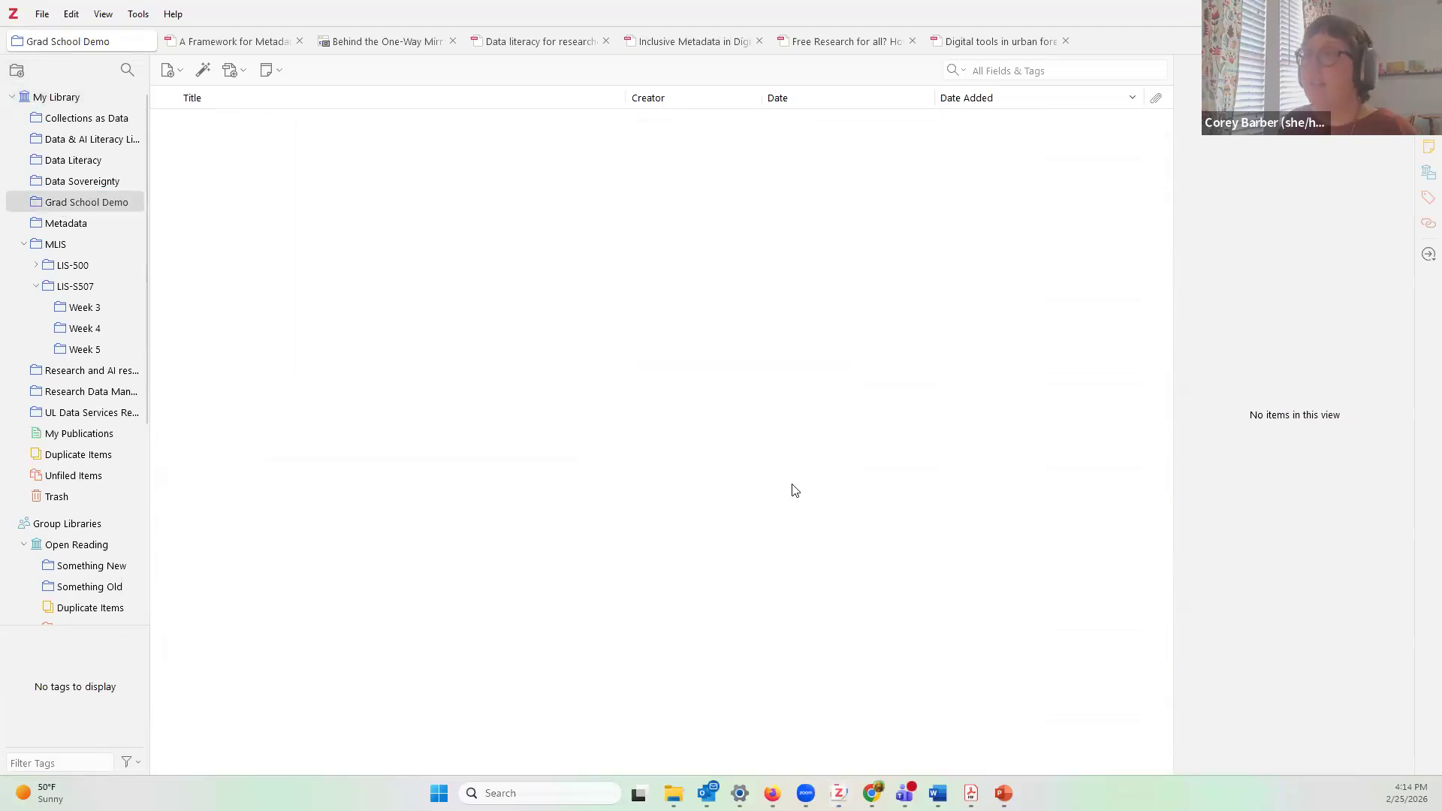
{"action": "right_click", "coordinate": [87, 205]}
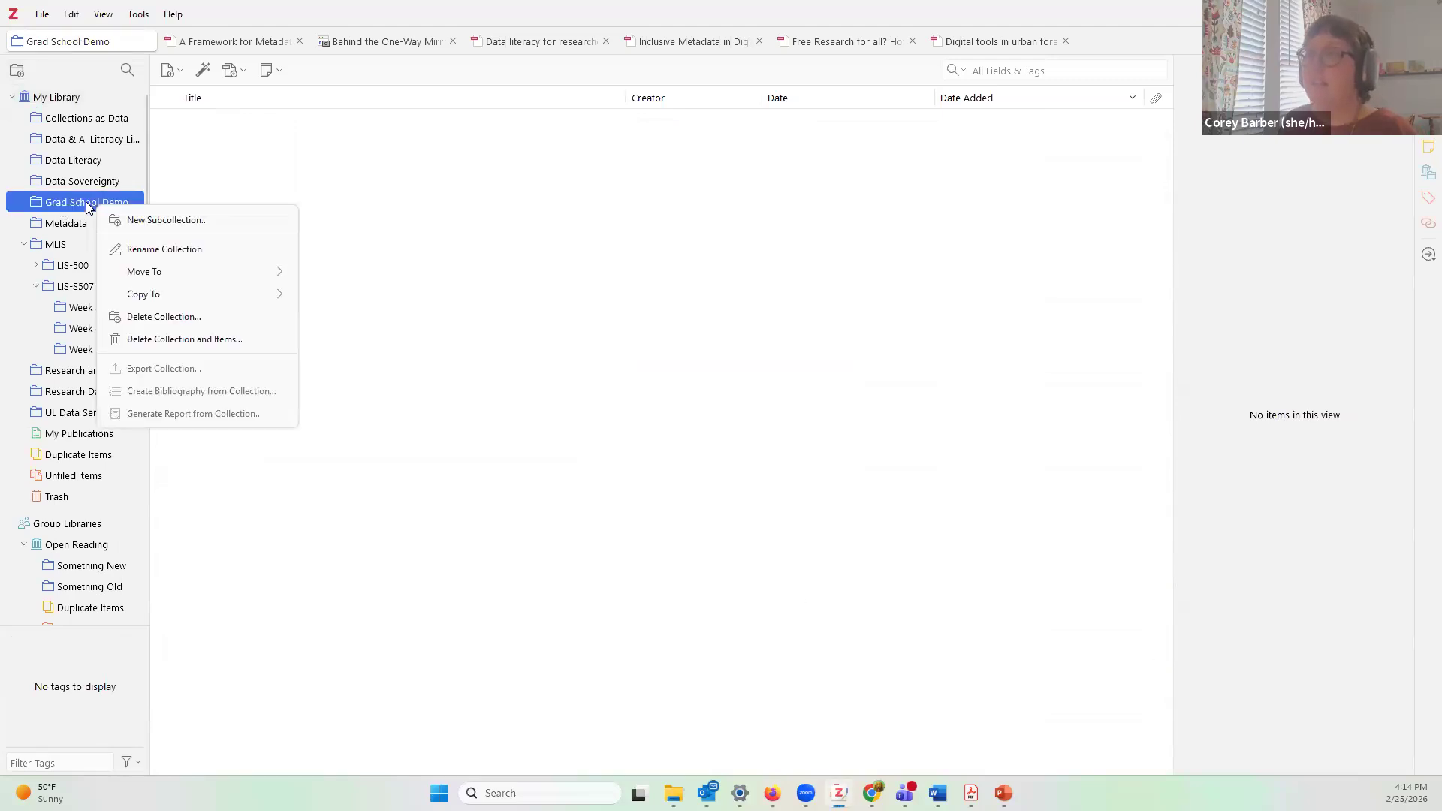
{"action": "left_click", "coordinate": [215, 226]}
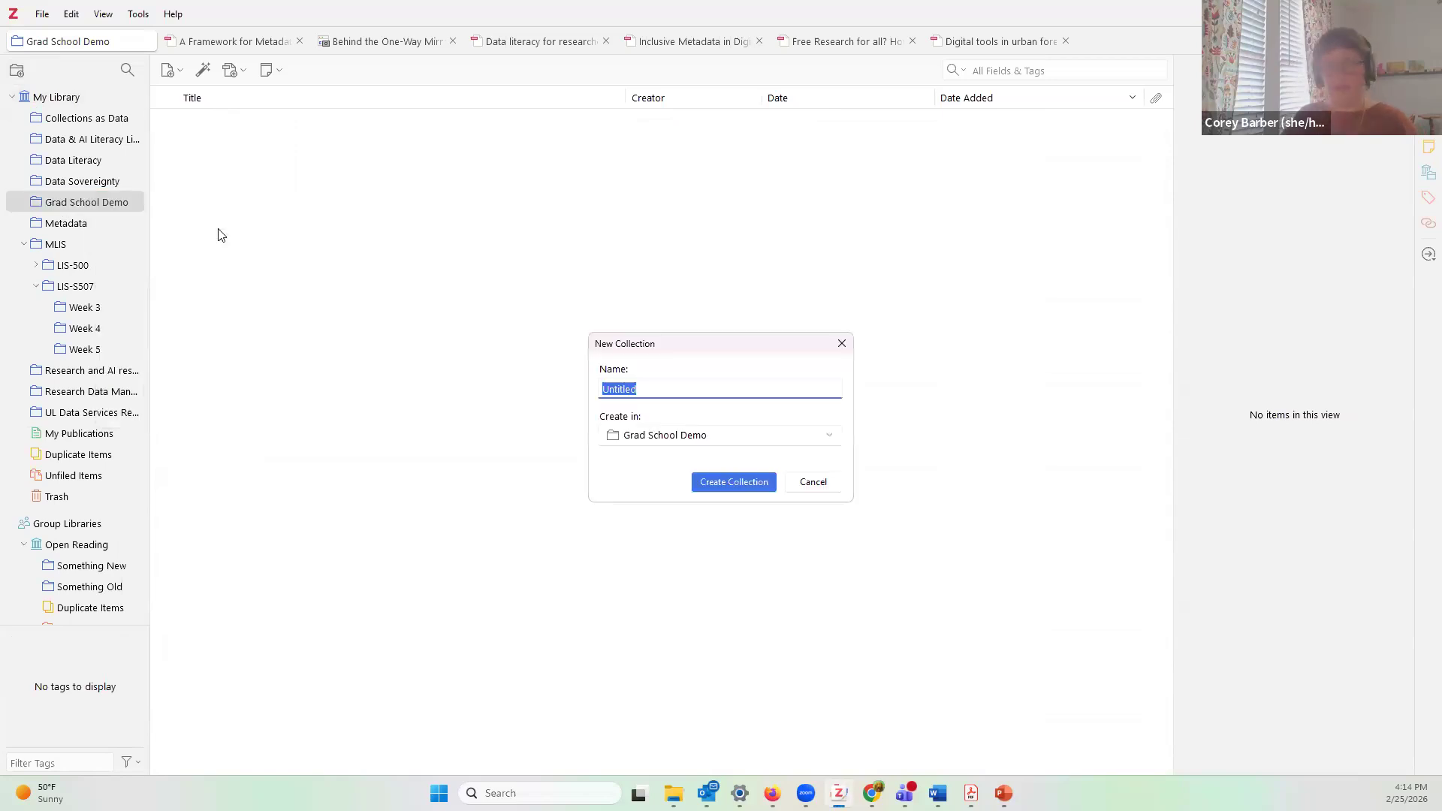
{"action": "type", "text": "test"}
{"action": "key", "text": "Return"}
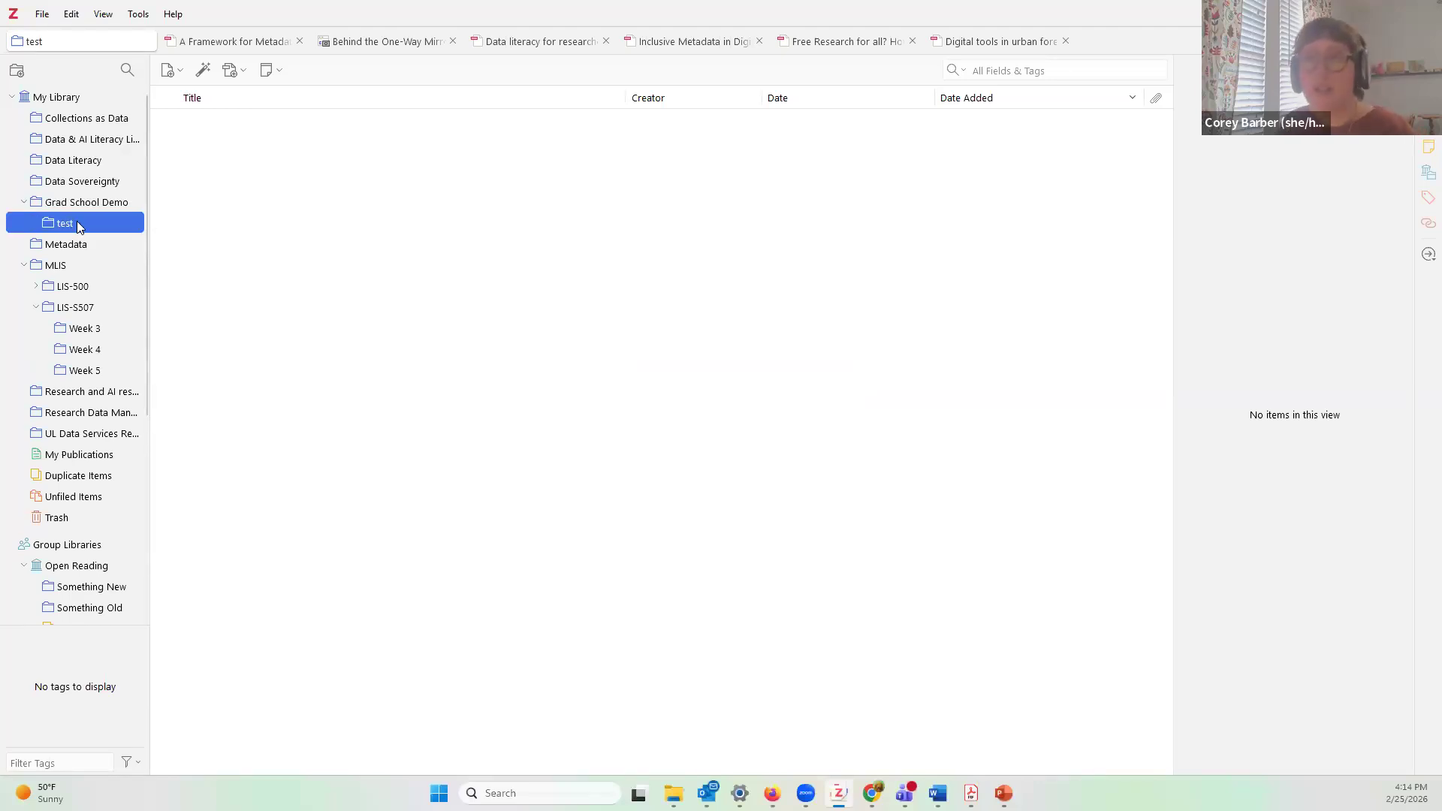
Step: Create a 'test 1' subcollection nested inside 'test'
{"action": "right_click", "coordinate": [79, 226]}
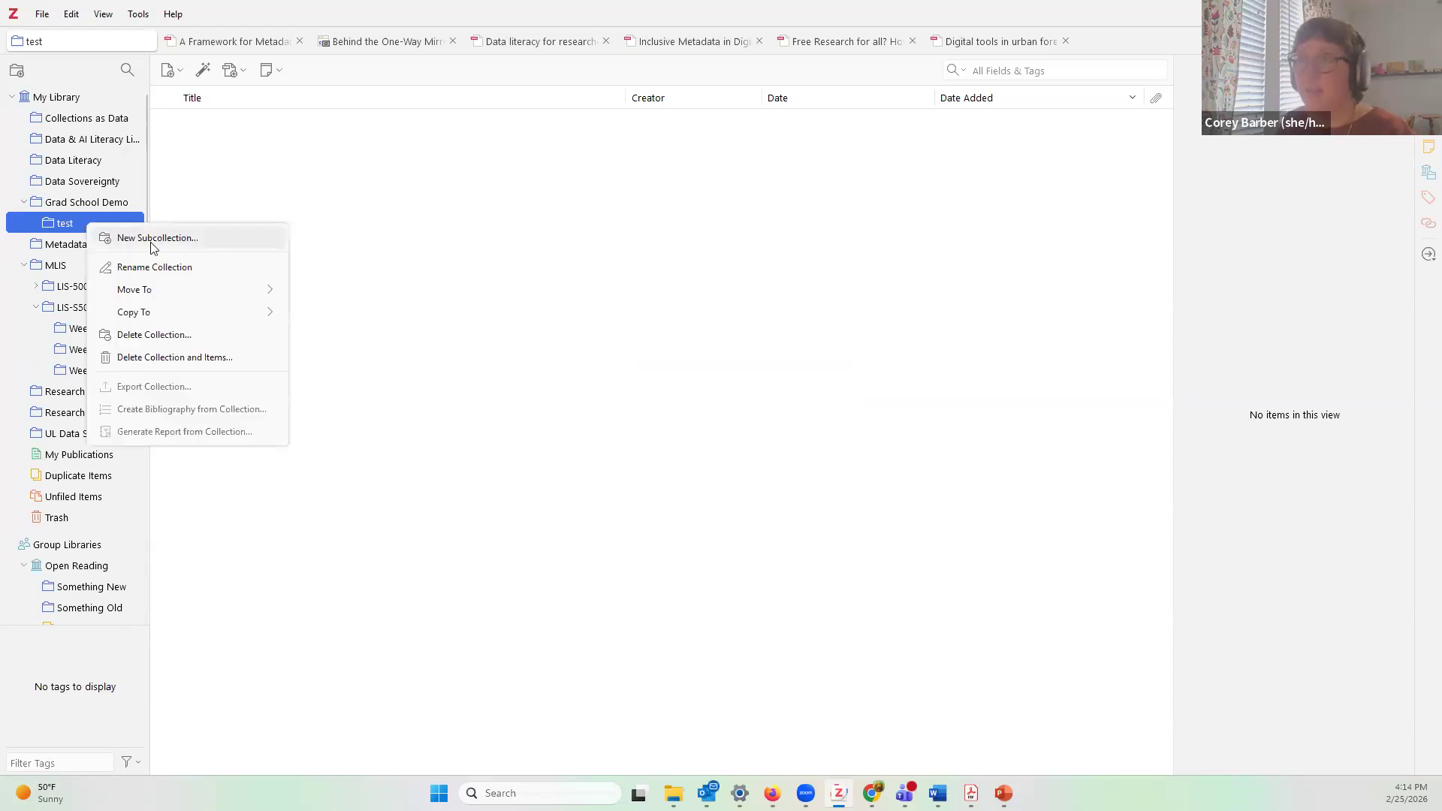
{"action": "left_click", "coordinate": [153, 248]}
{"action": "type", "text": "test 1"}
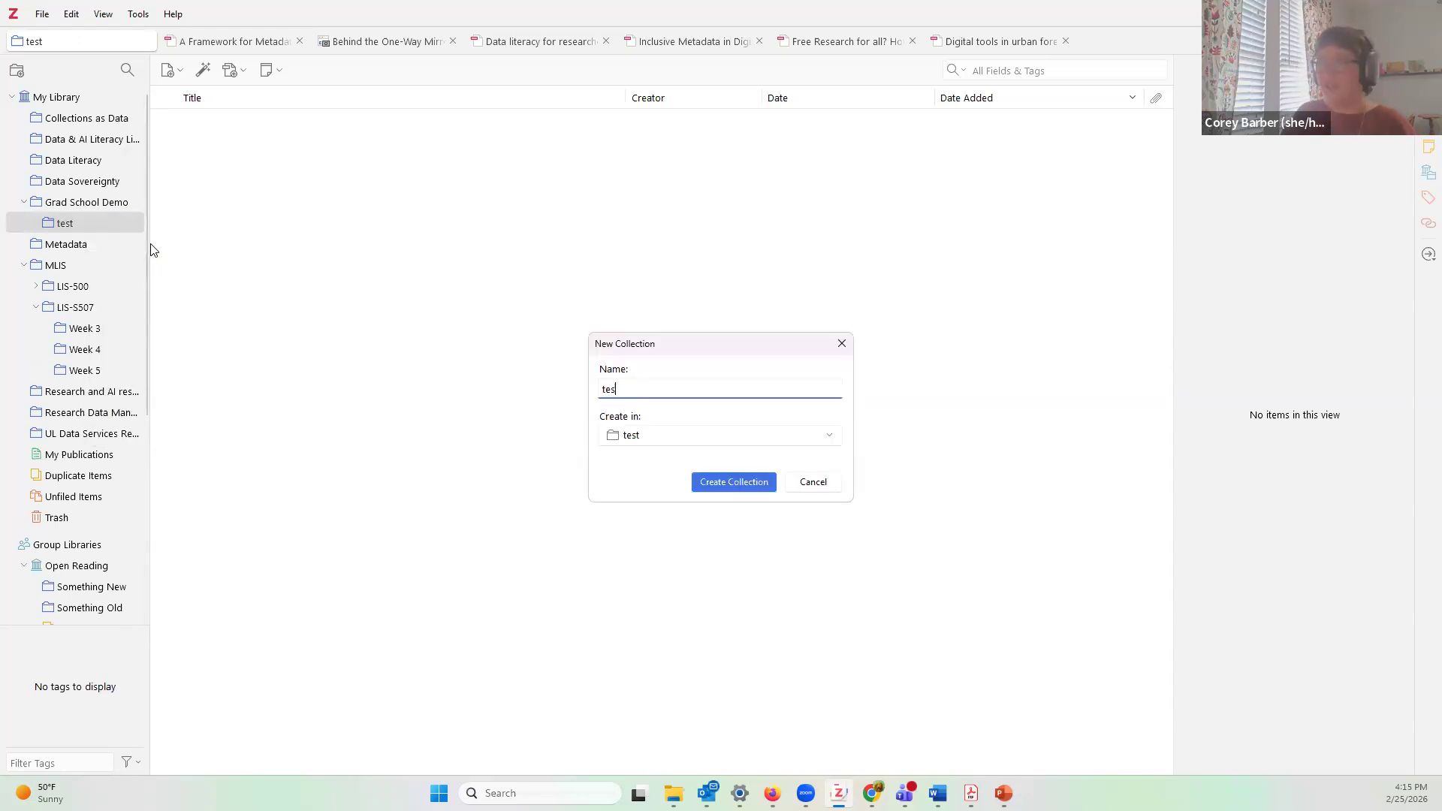
{"action": "key", "text": "Return"}
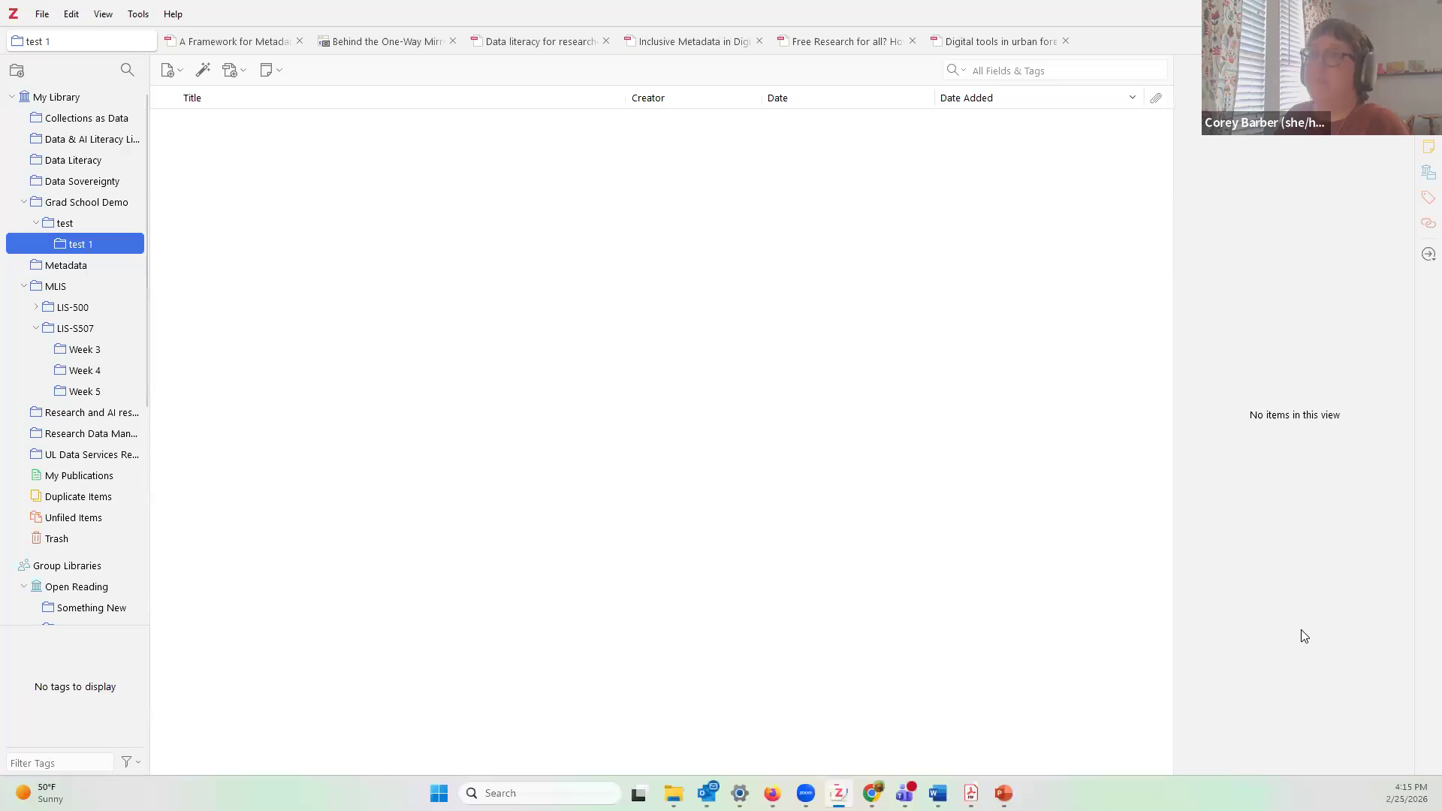
{"action": "right_click", "coordinate": [66, 205]}
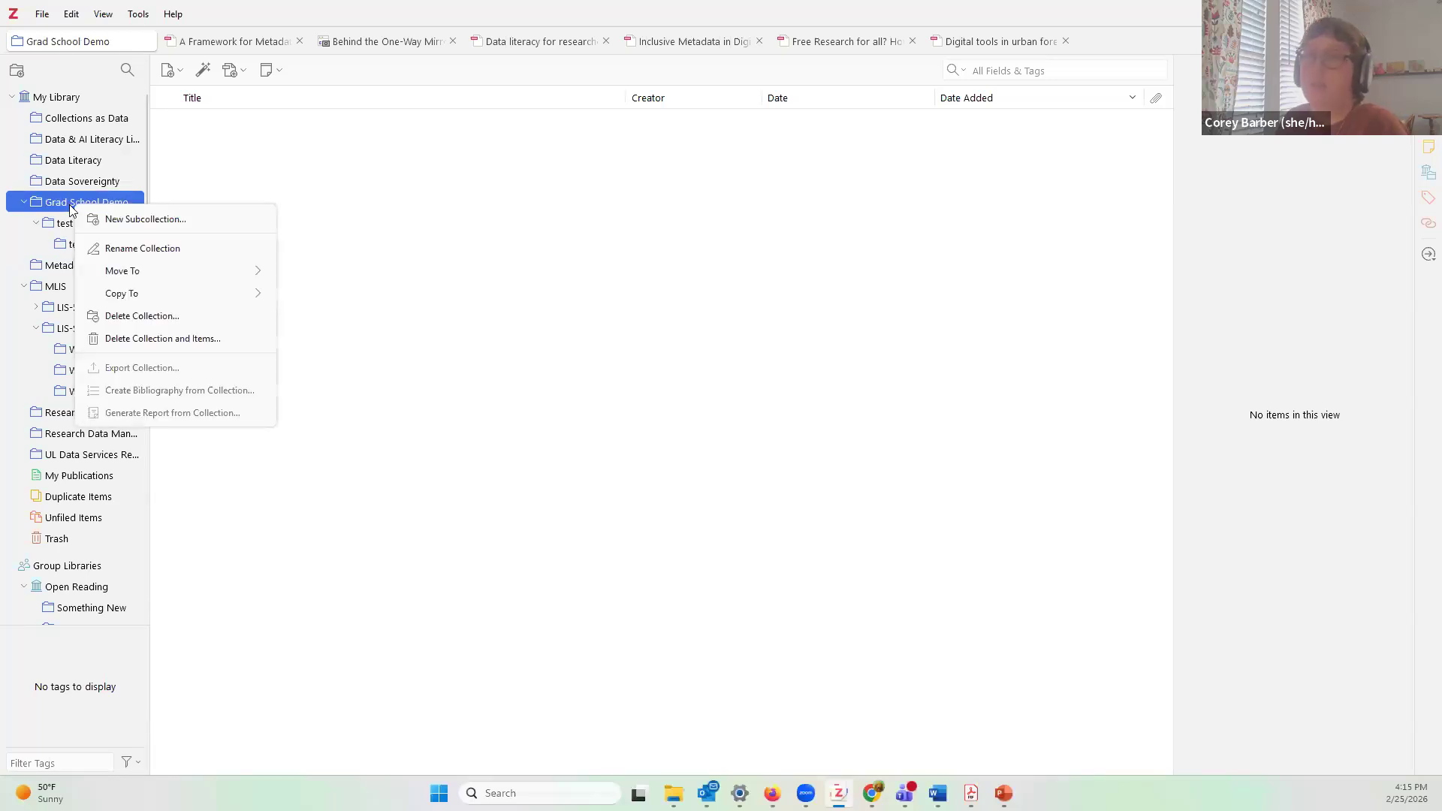
Step: Change the collection name from 'Grad School Demo' to 'grad school demo'
{"action": "left_click", "coordinate": [168, 250]}
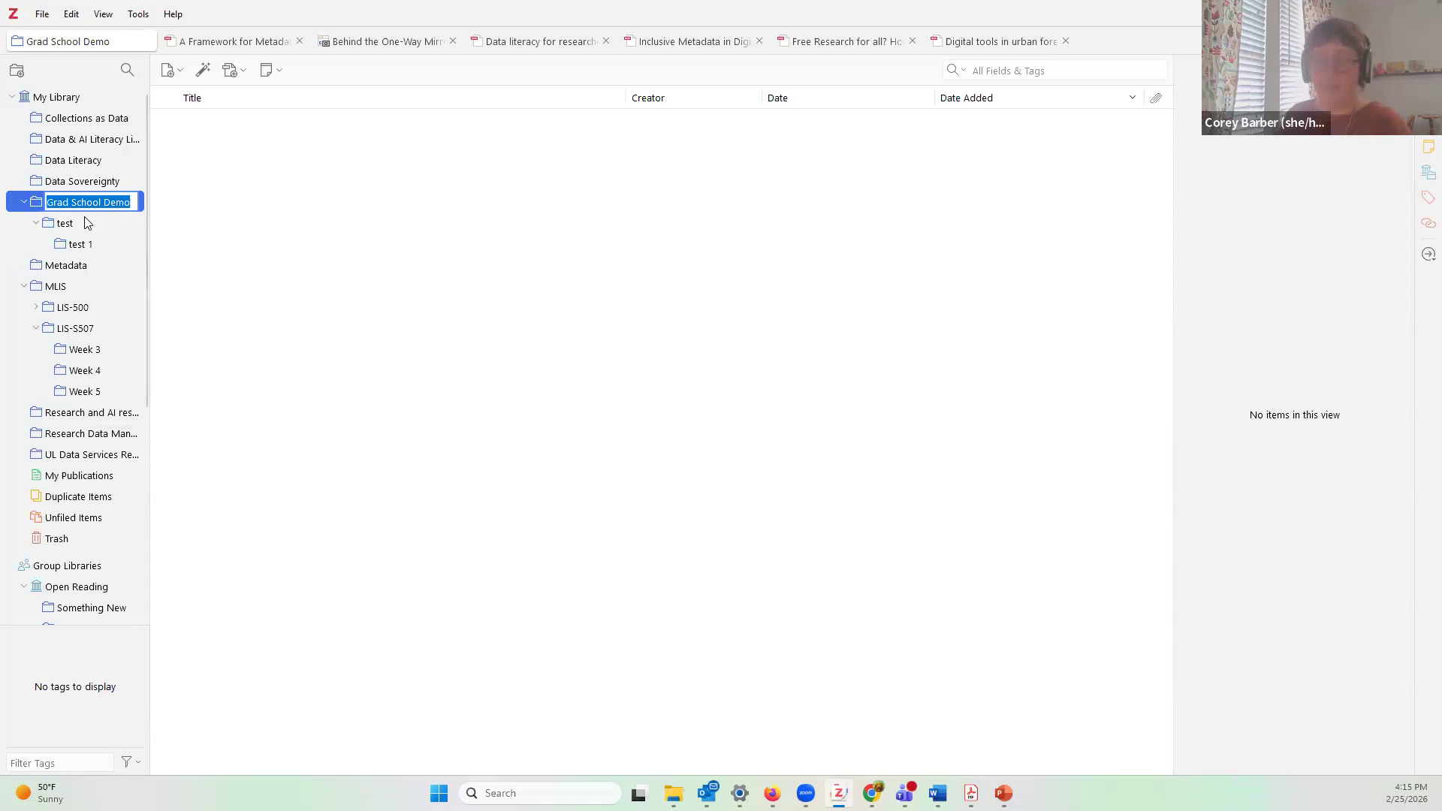
{"action": "type", "text": "g"}
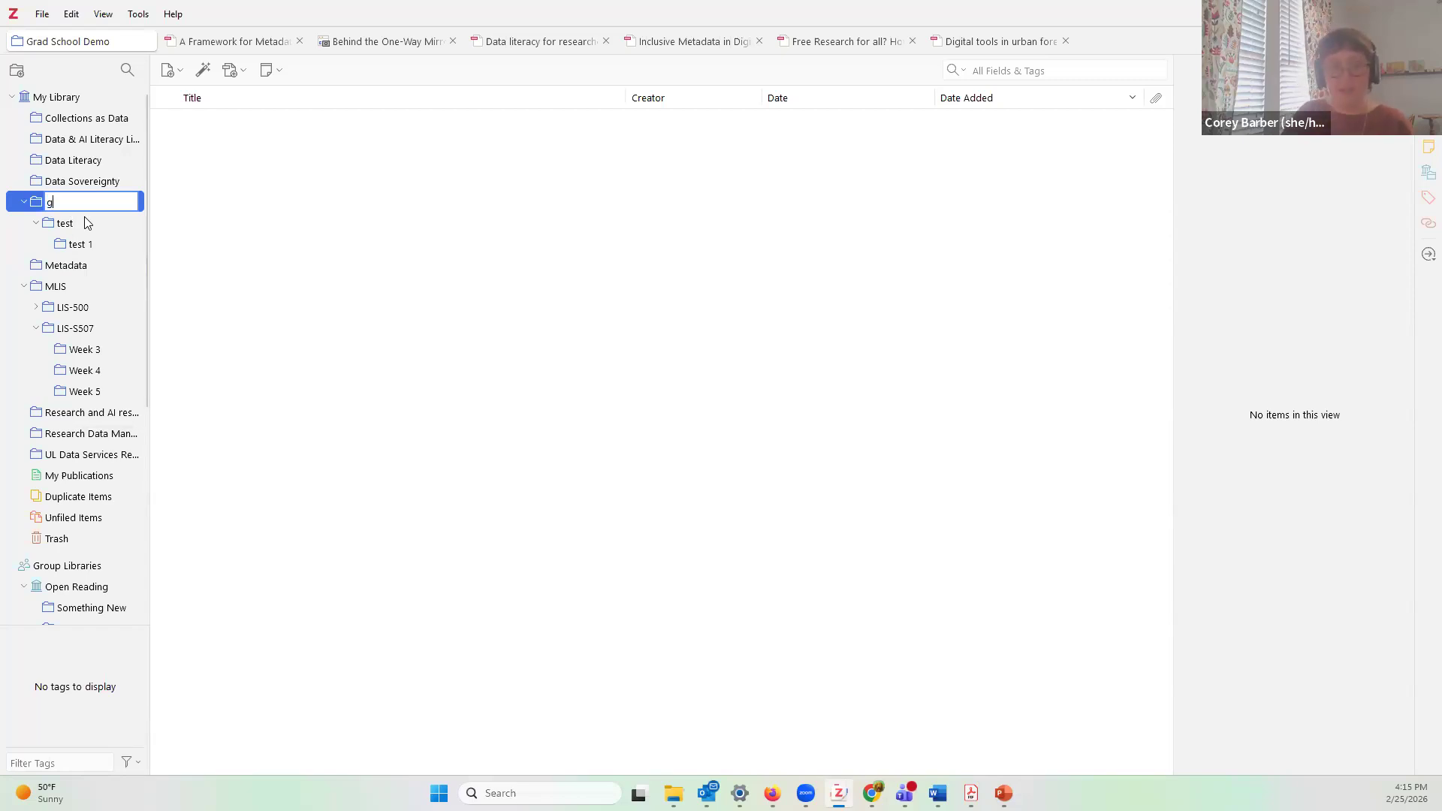
{"action": "type", "text": "rad school demo"}
{"action": "key", "text": "Return"}
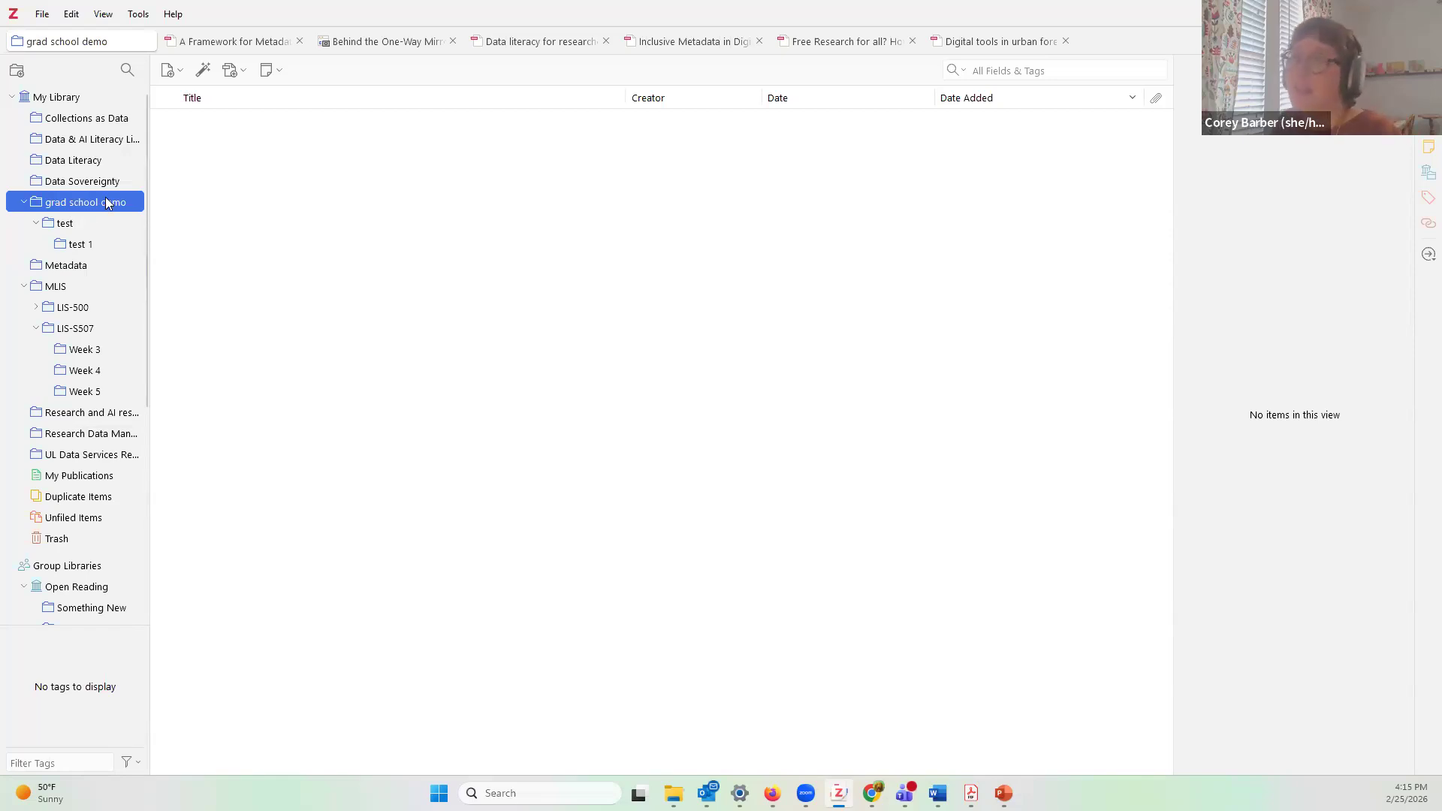
{"action": "right_click", "coordinate": [106, 215]}
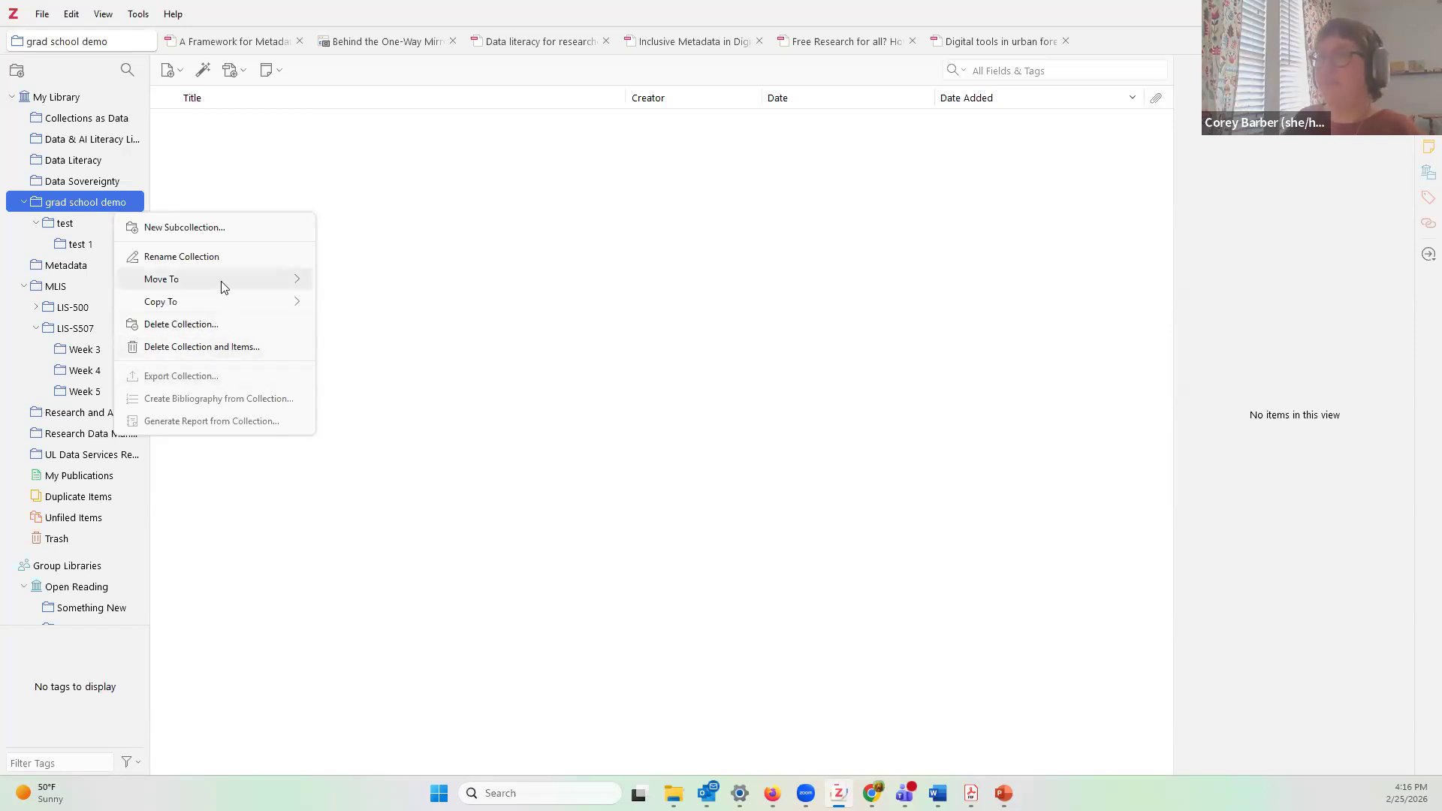
{"action": "mouse_move", "coordinate": [218, 287]}
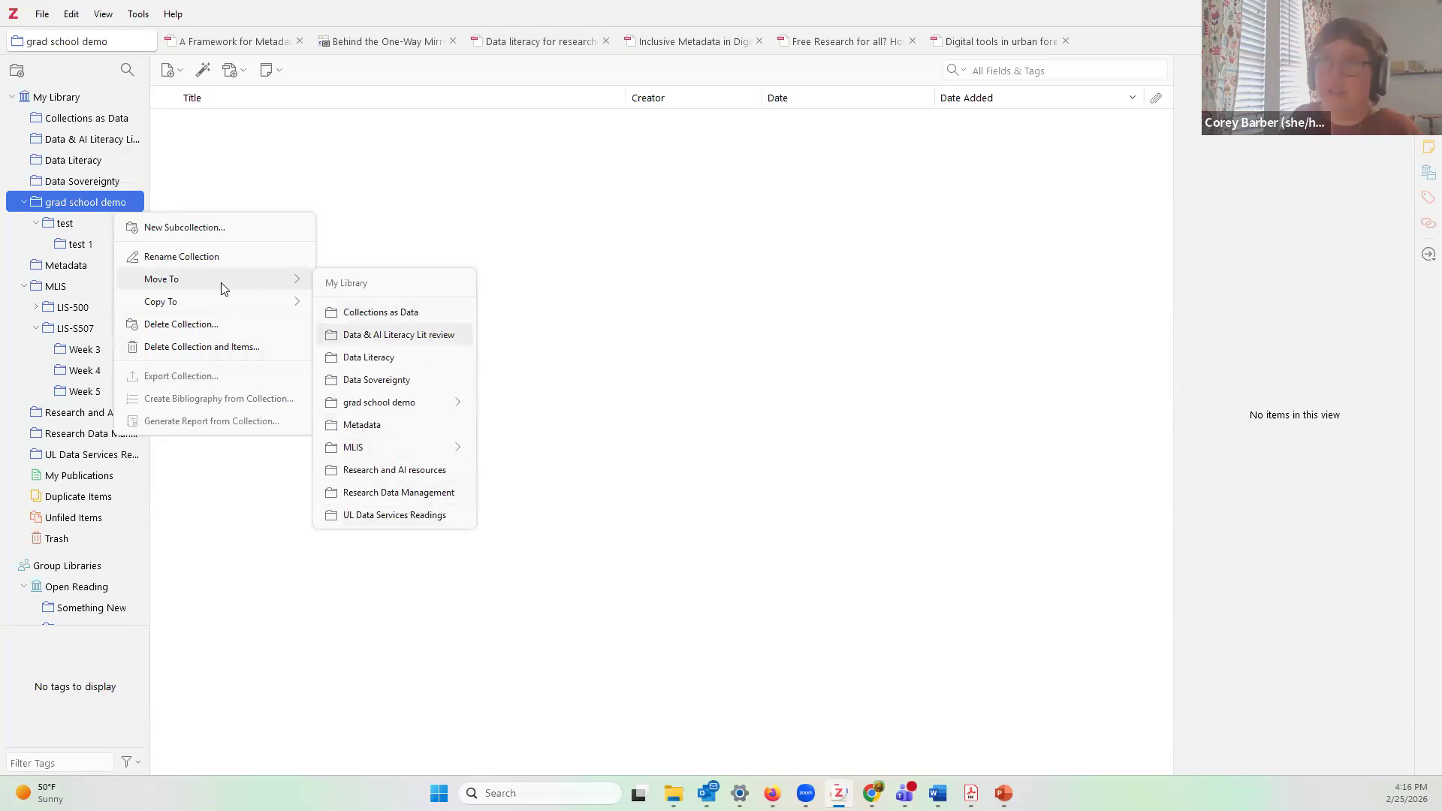
{"action": "mouse_move", "coordinate": [277, 301]}
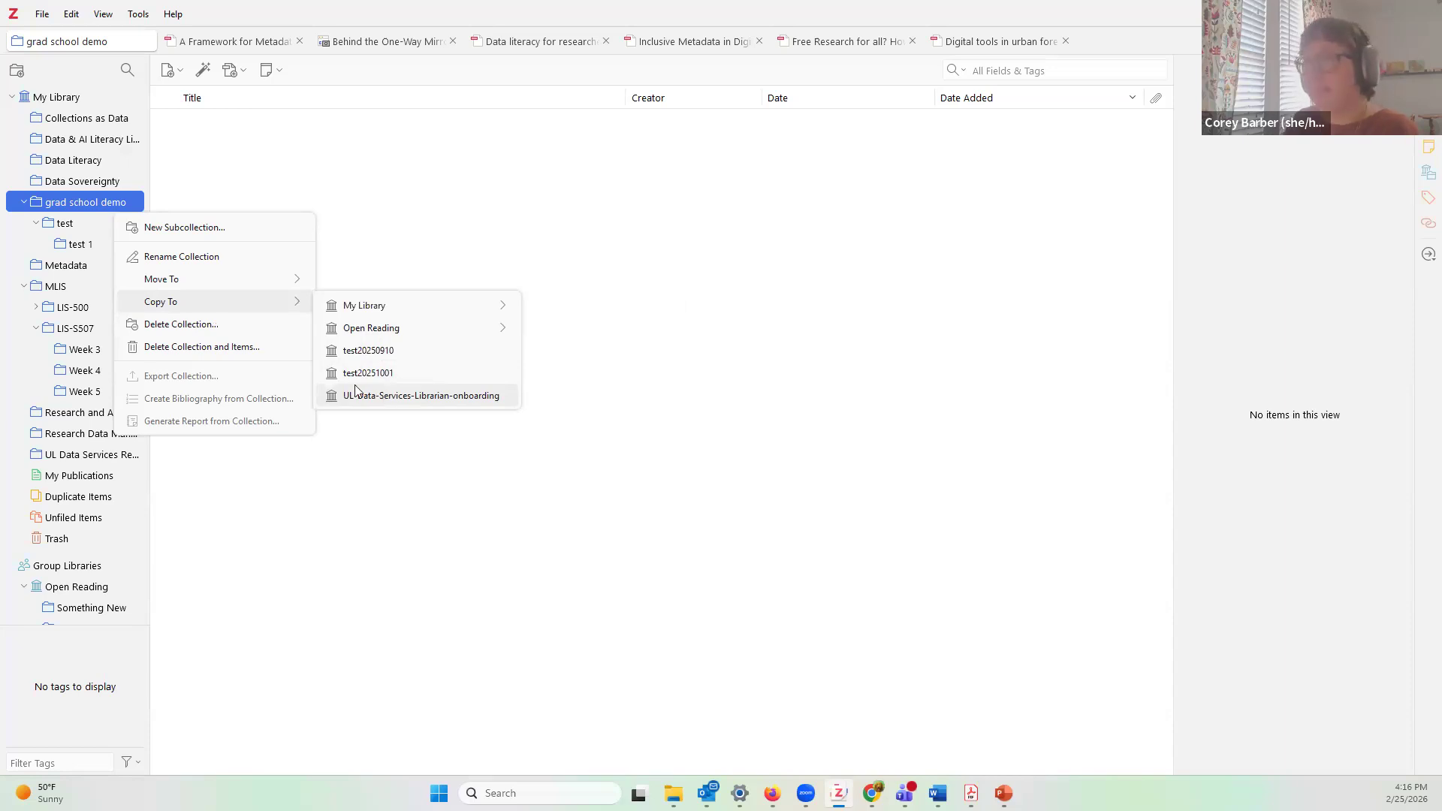
{"action": "left_click", "coordinate": [48, 195]}
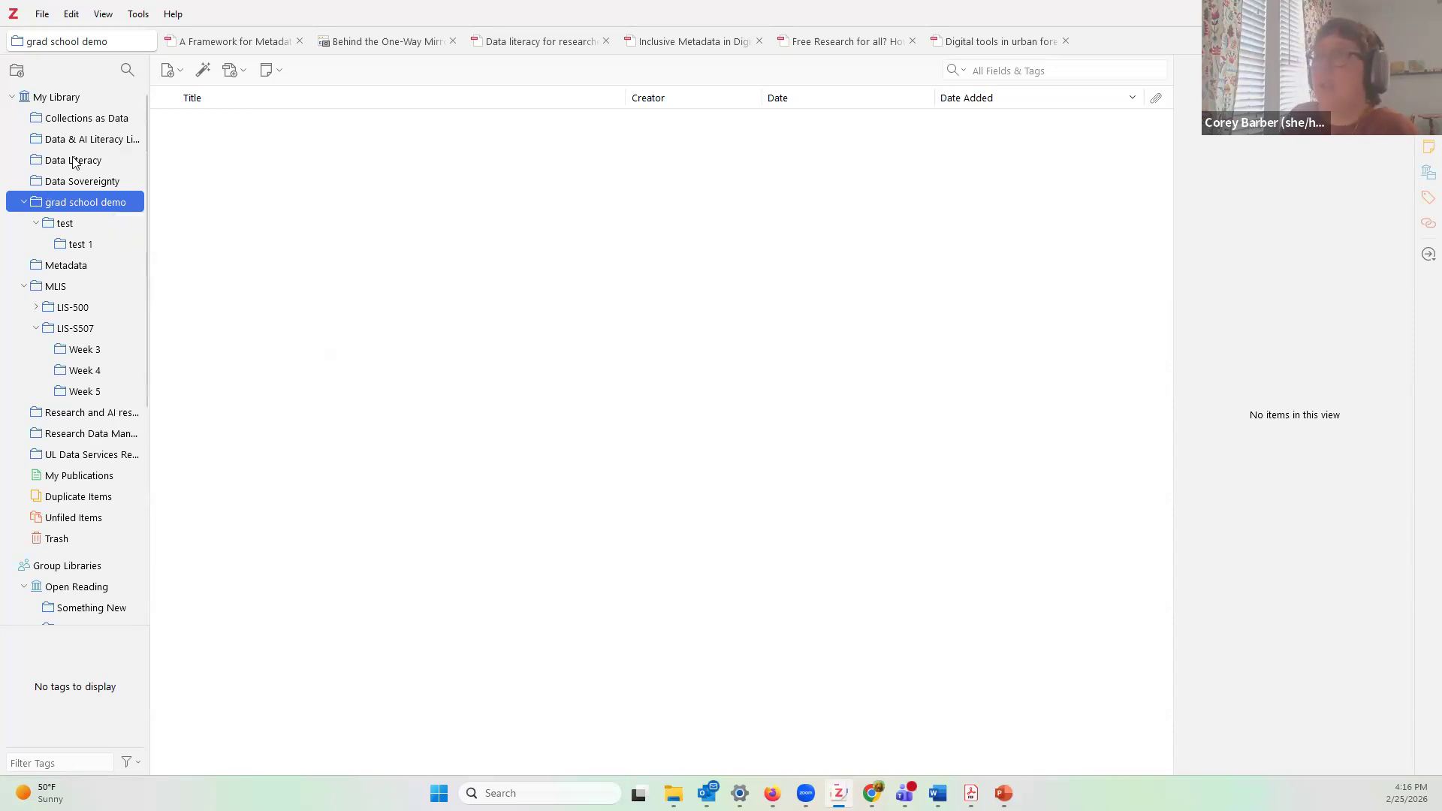
Step: In My Library, add Publisher and Notes columns and sort by Notes, most first
{"action": "left_click", "coordinate": [57, 98]}
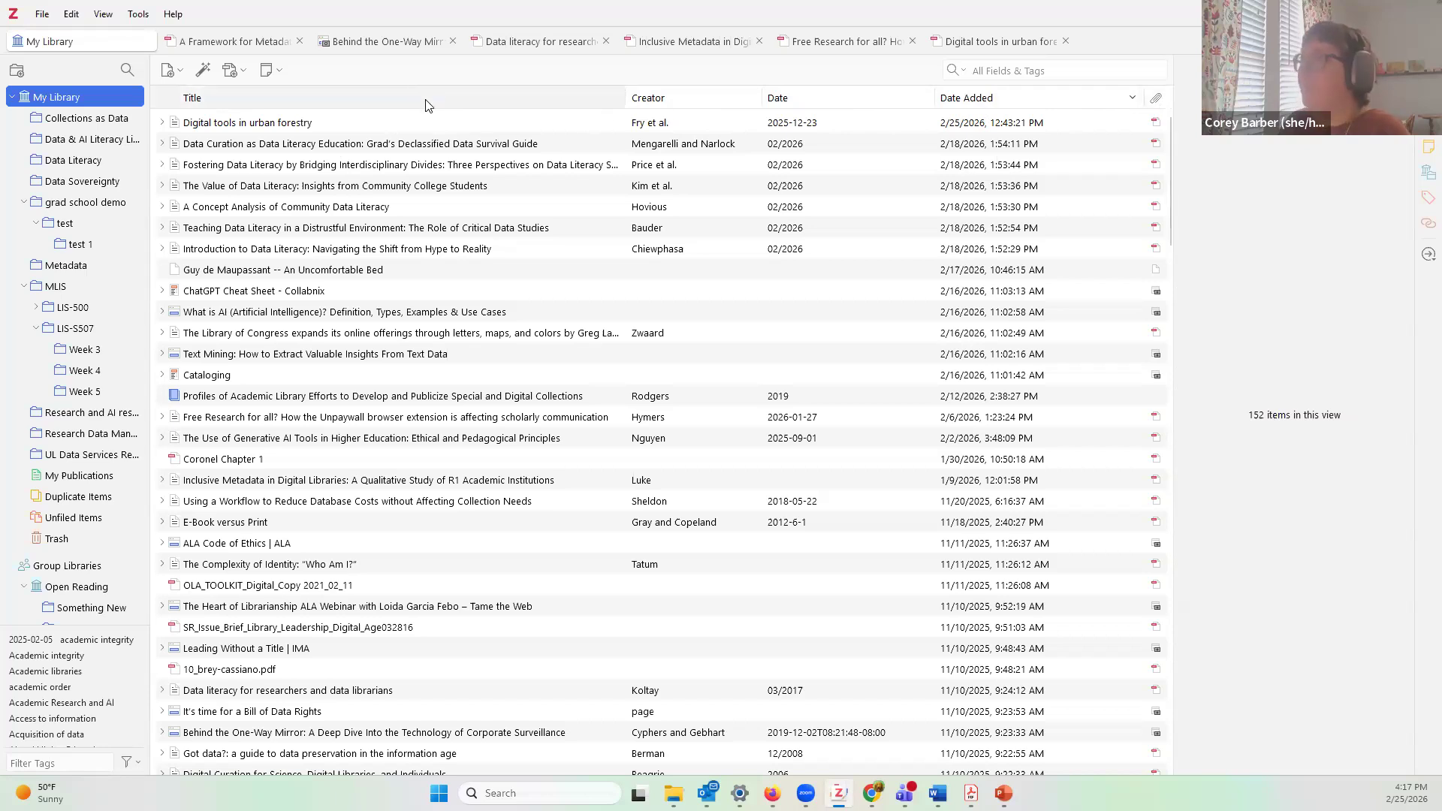
{"action": "right_click", "coordinate": [468, 103]}
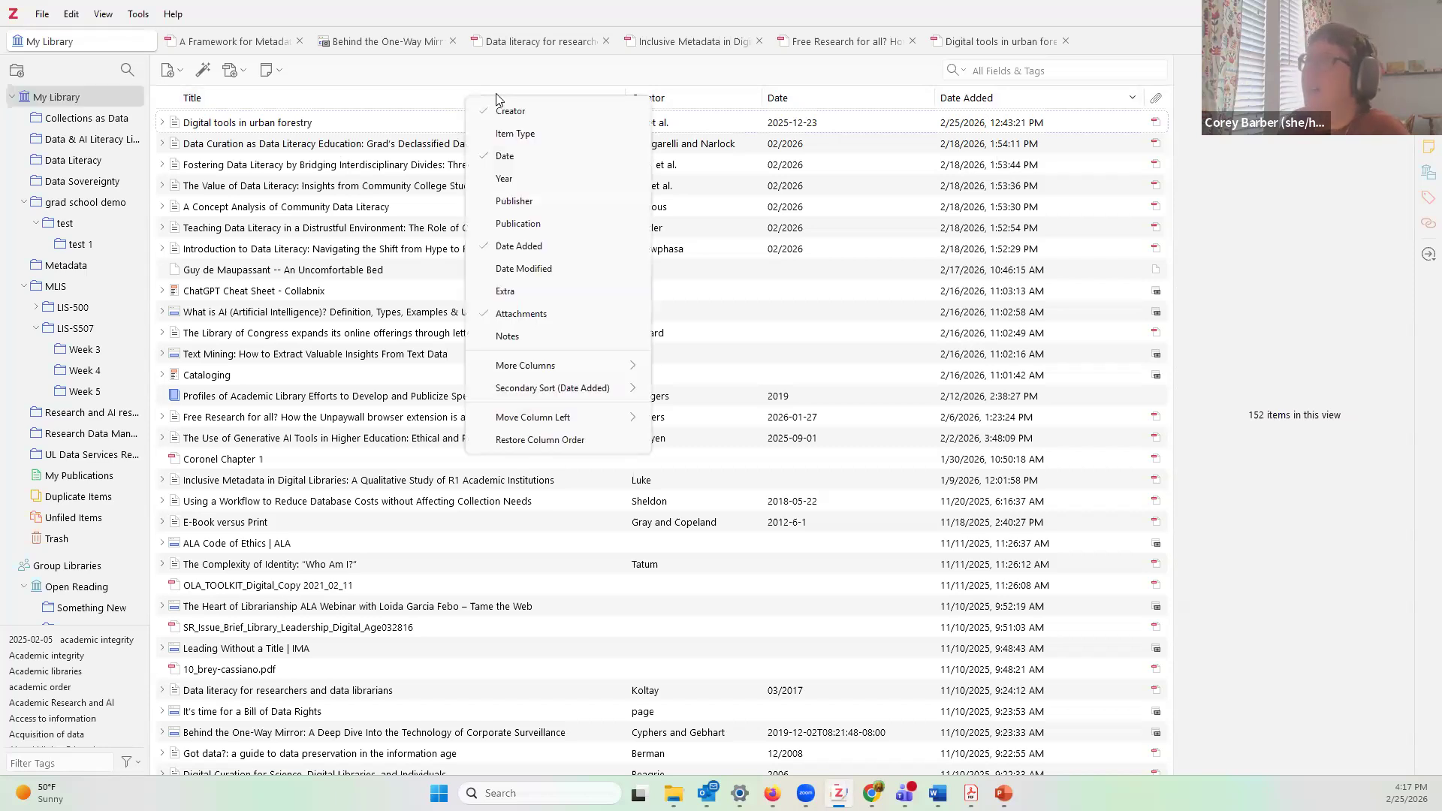
{"action": "left_click", "coordinate": [530, 204]}
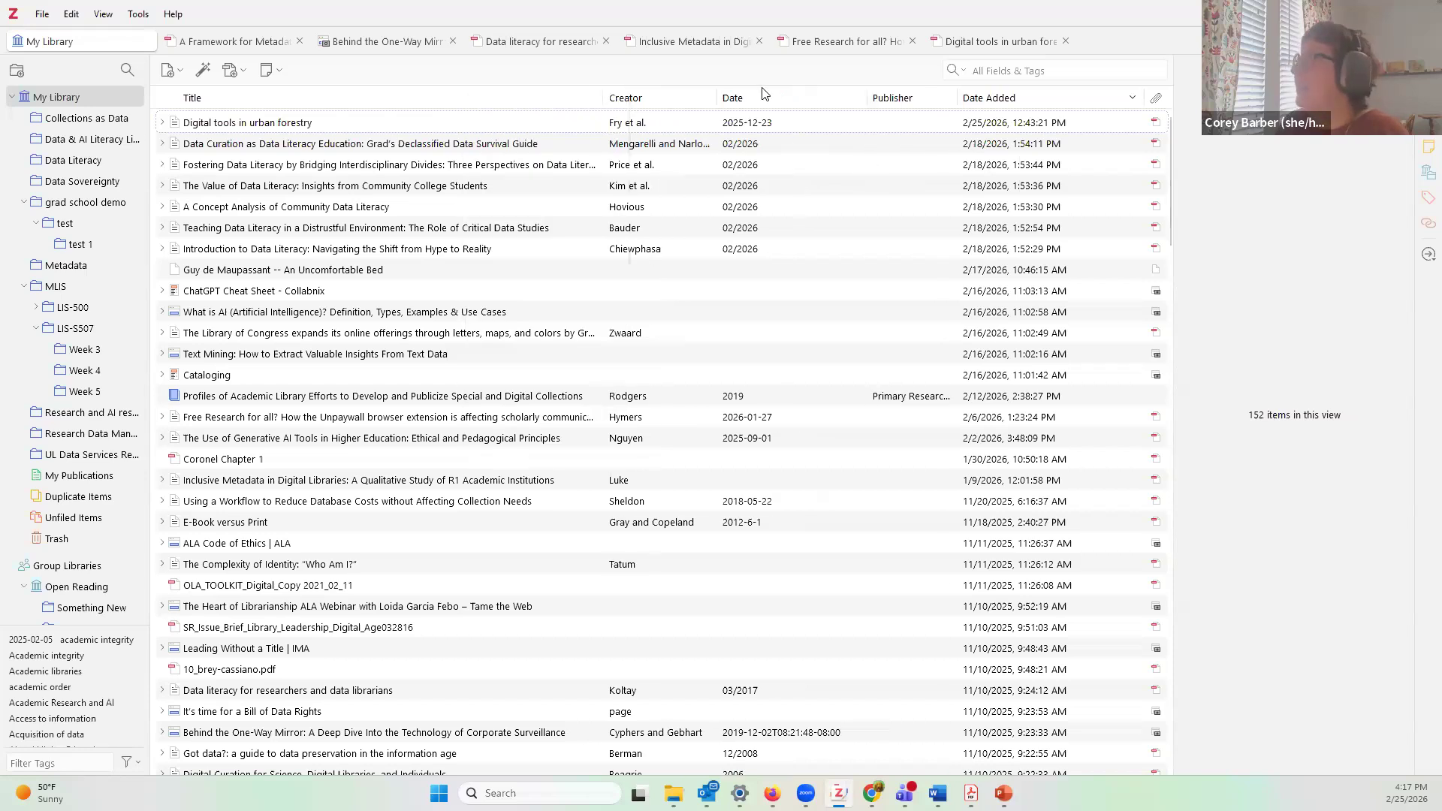
{"action": "right_click", "coordinate": [453, 103]}
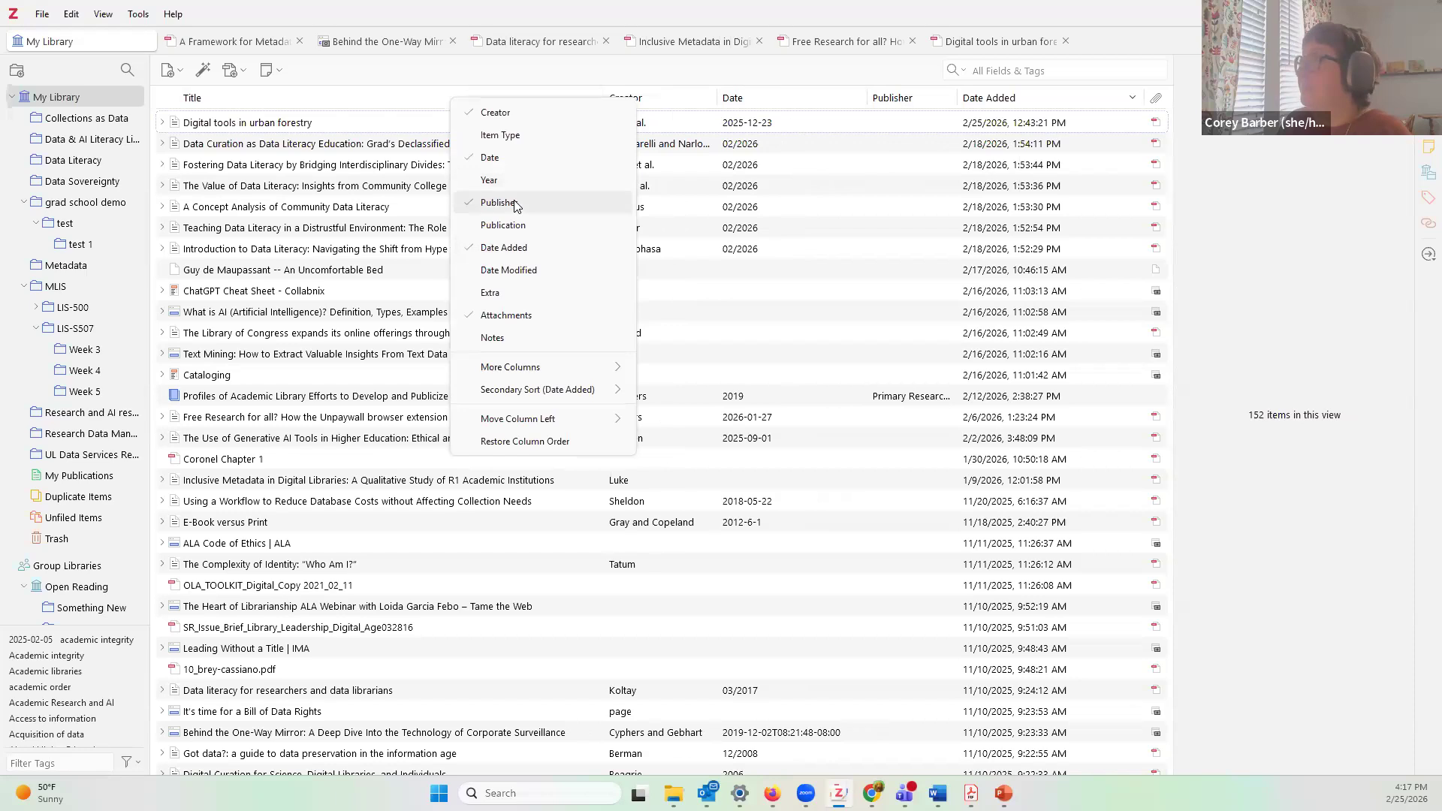
{"action": "left_click", "coordinate": [493, 339]}
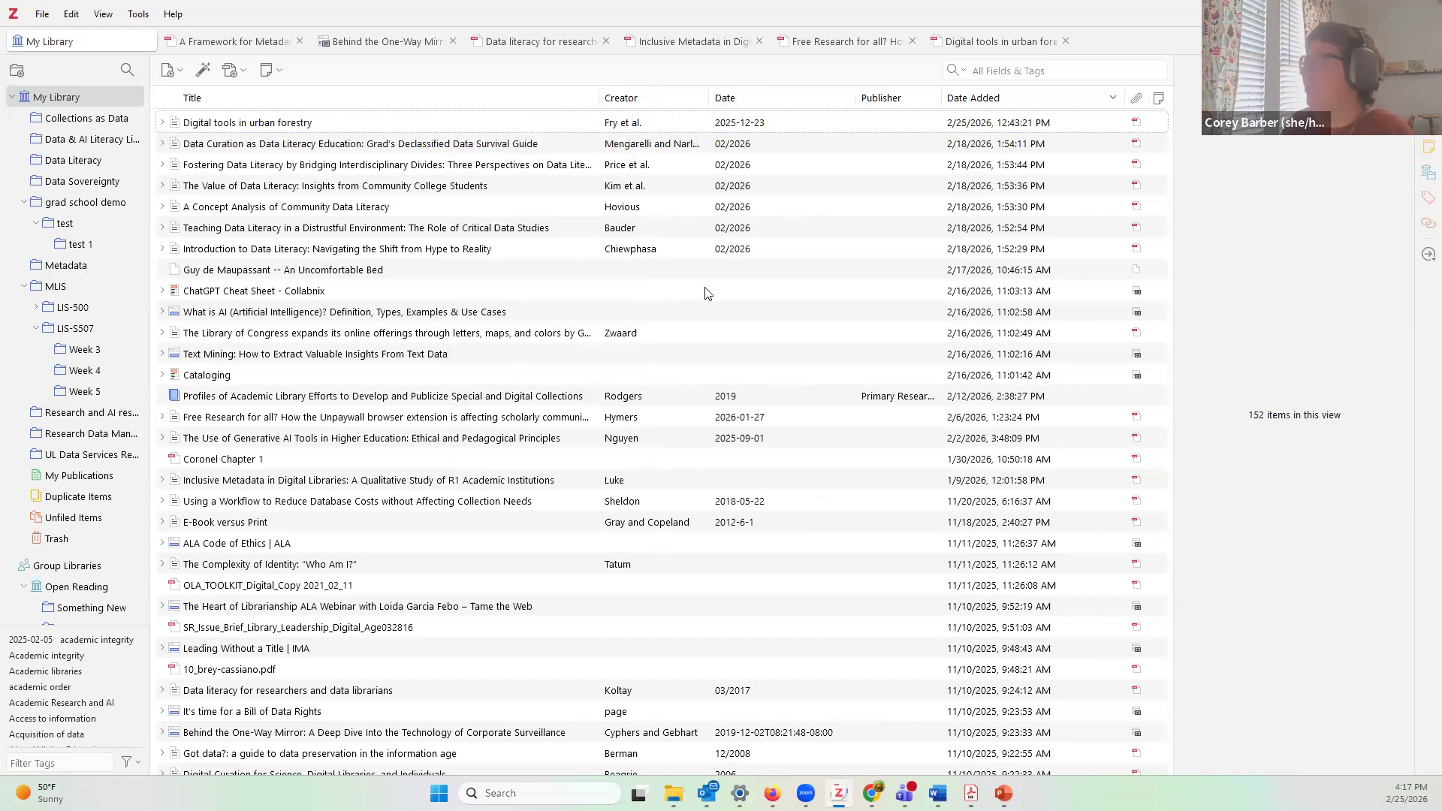
{"action": "left_click", "coordinate": [1161, 99]}
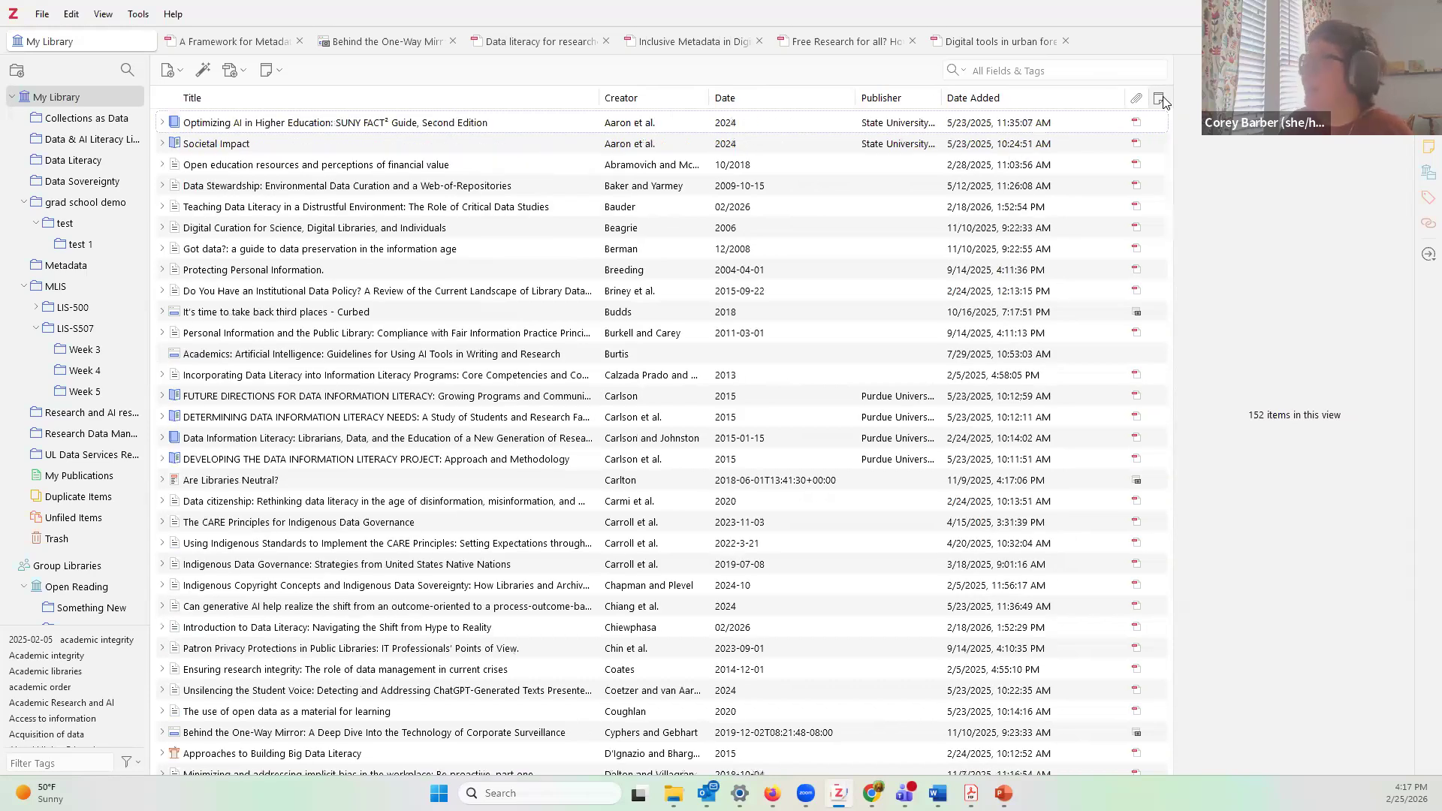
{"action": "left_click", "coordinate": [1161, 98]}
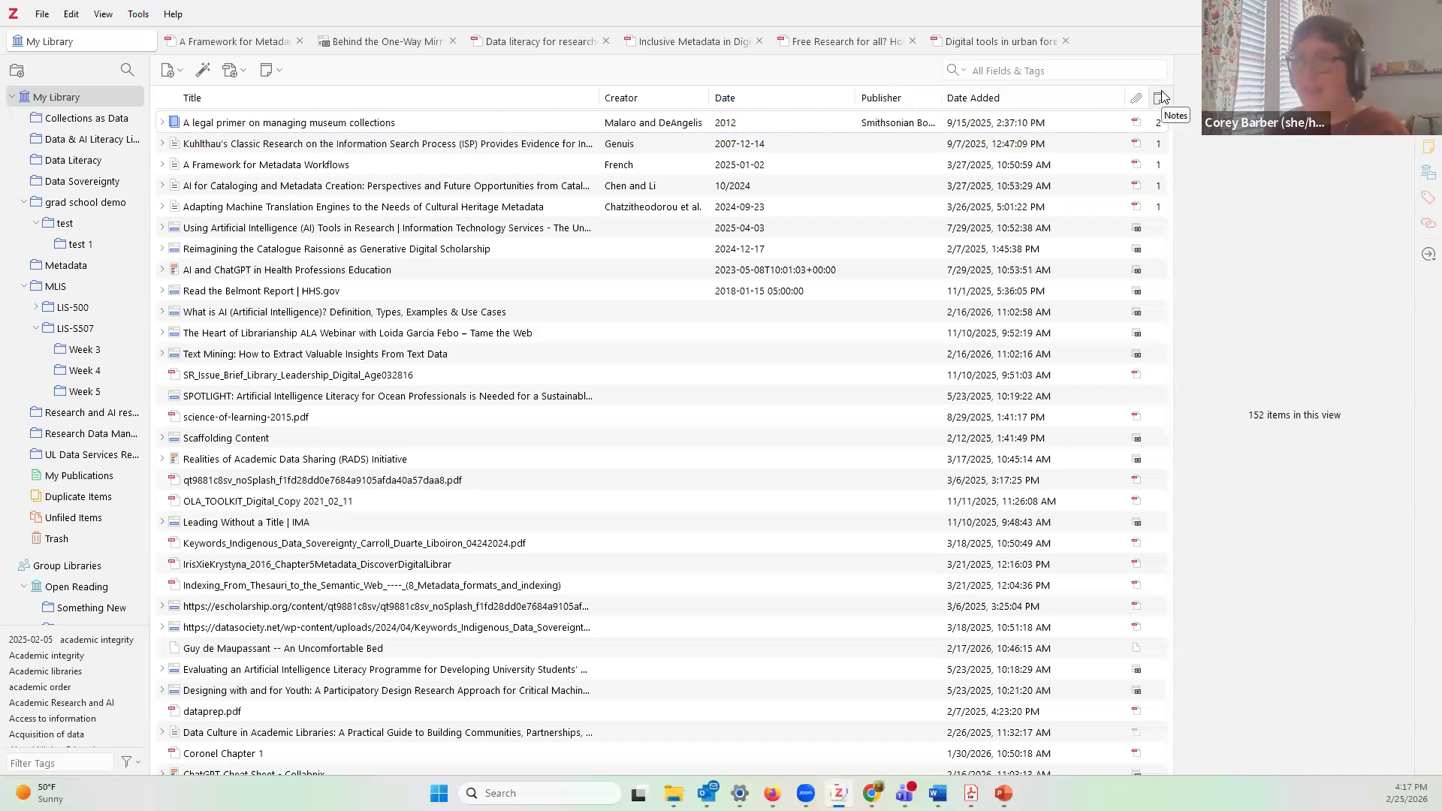
Step: Try sorting by Date Added, Title, Creator and Date, then open the Data Literacy collection
{"action": "left_click", "coordinate": [999, 97]}
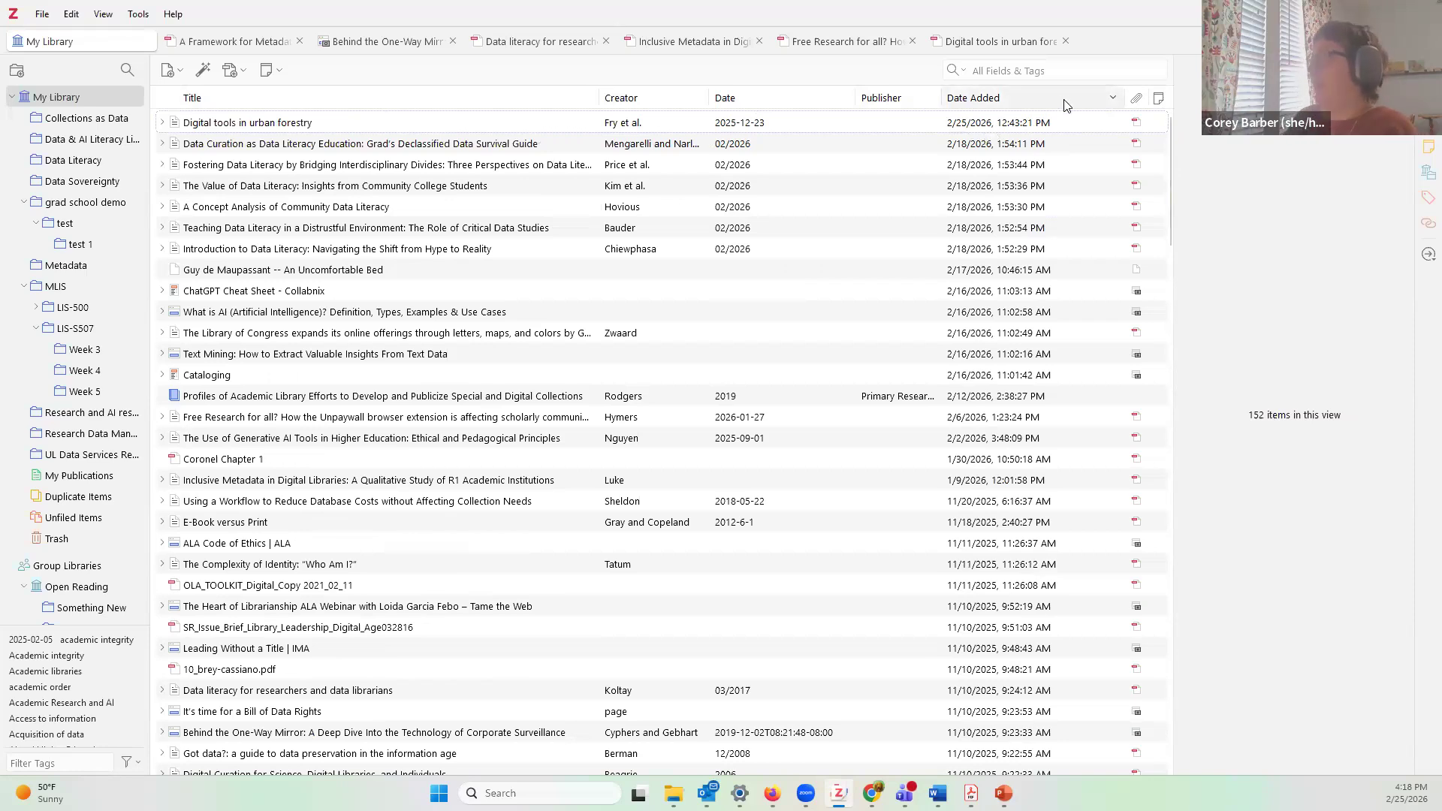
{"action": "left_click", "coordinate": [1114, 101]}
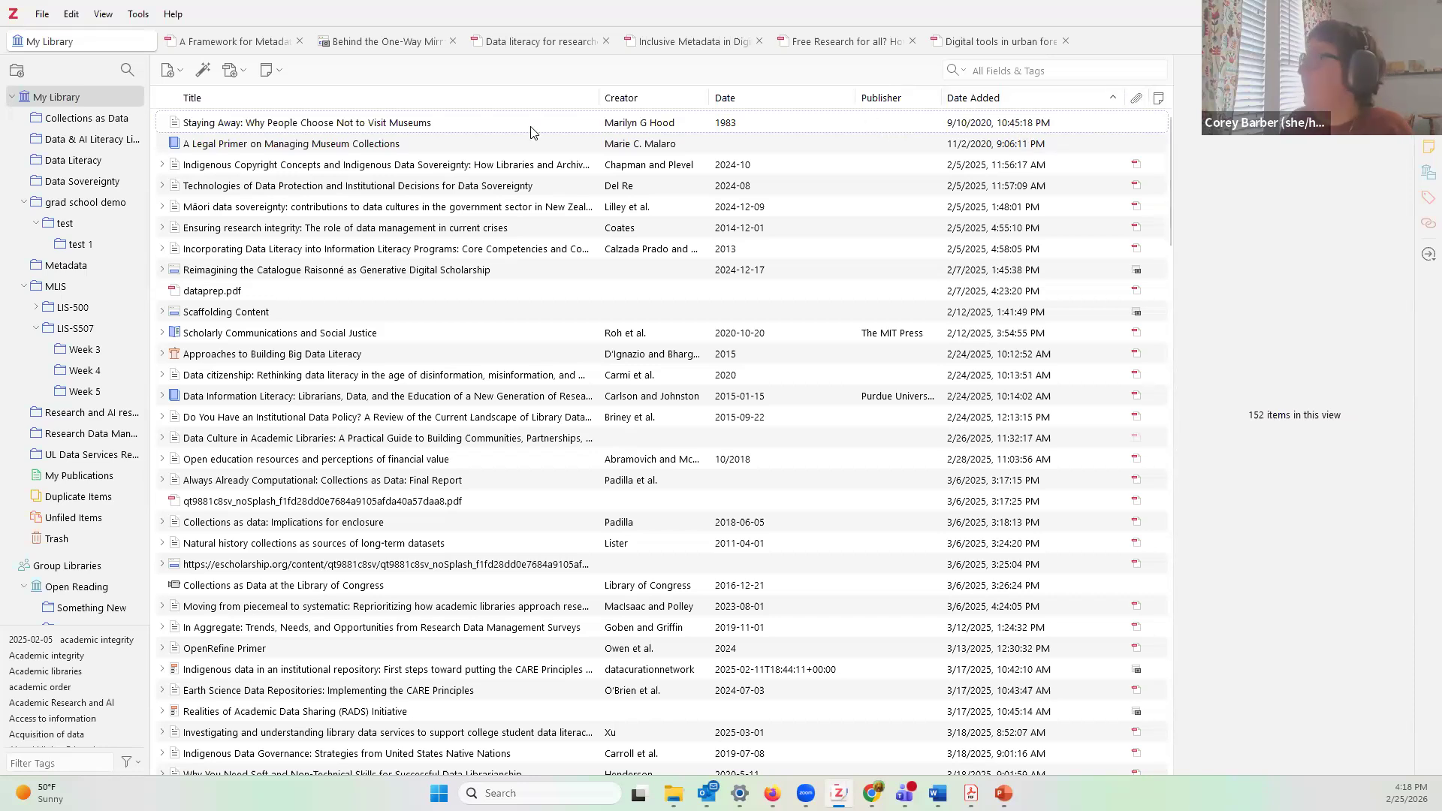
{"action": "left_click", "coordinate": [485, 107]}
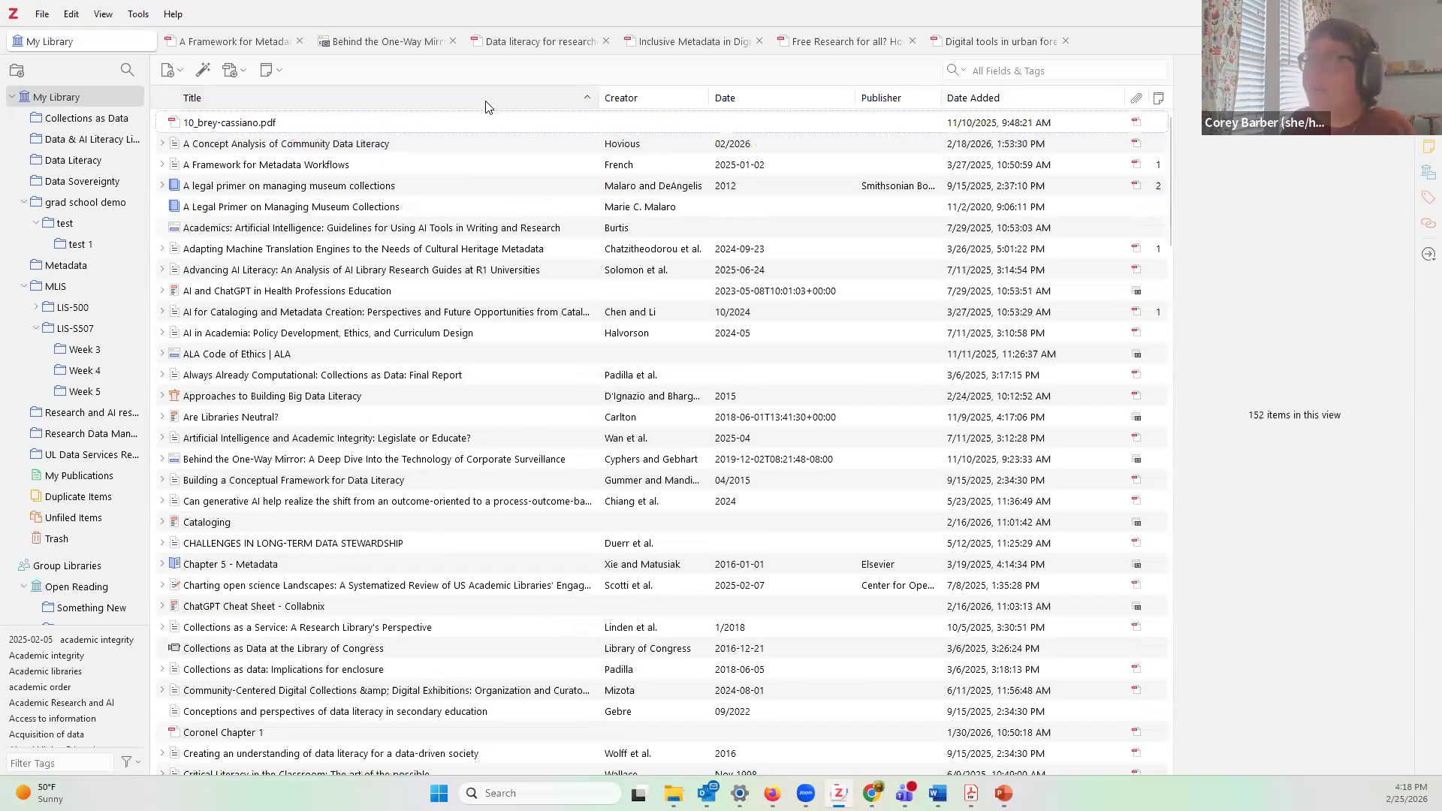
{"action": "left_click", "coordinate": [504, 106]}
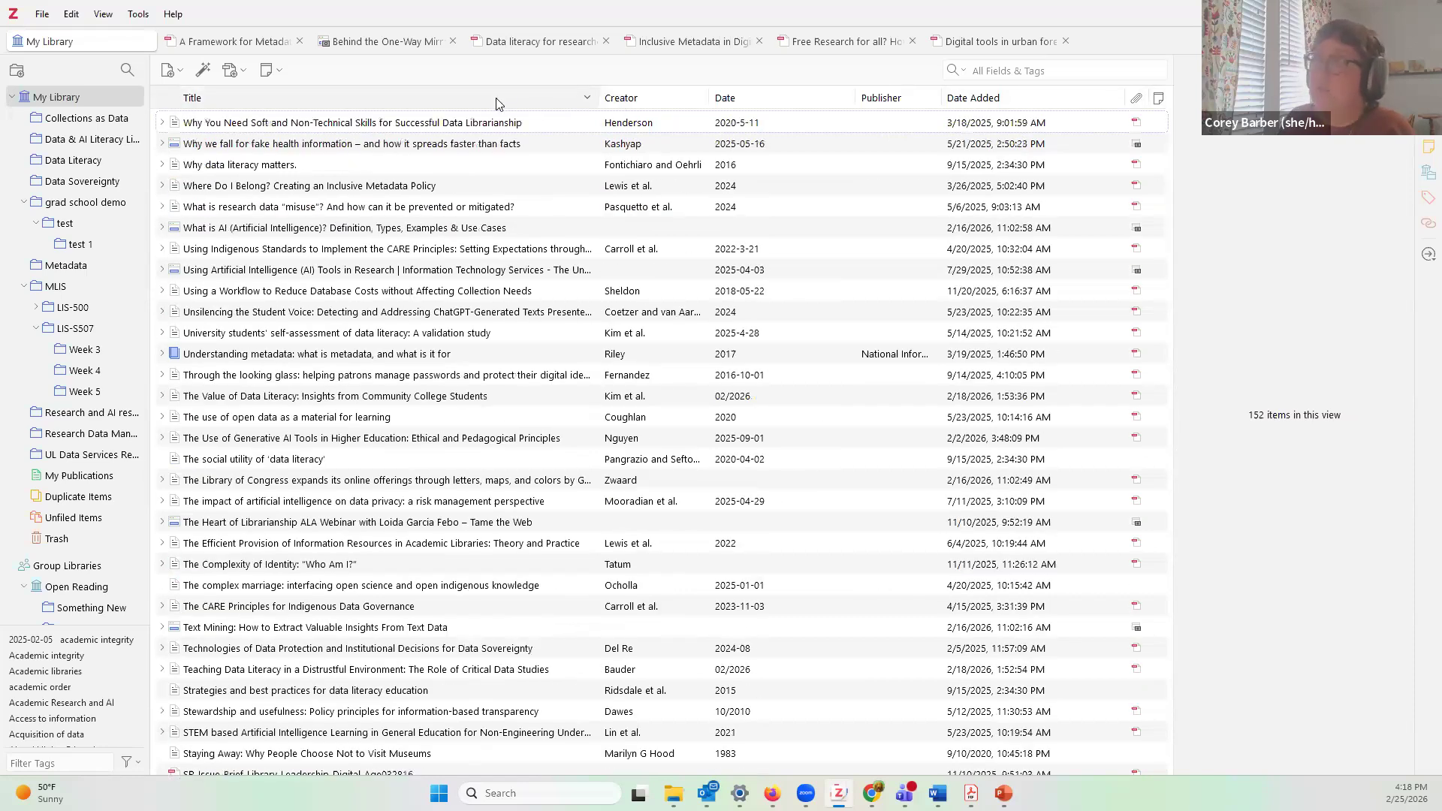
{"action": "left_click", "coordinate": [673, 100]}
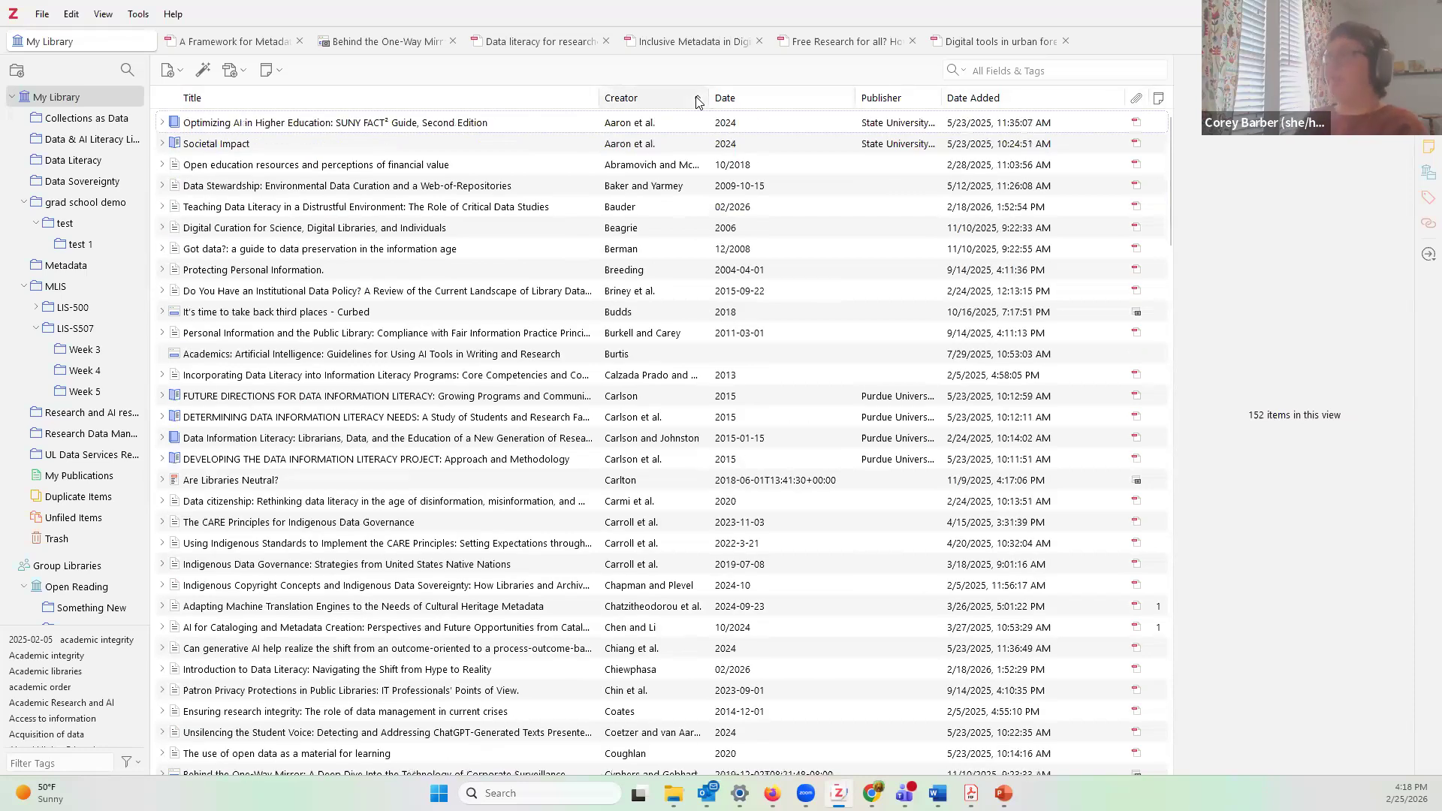
{"action": "left_click", "coordinate": [811, 103]}
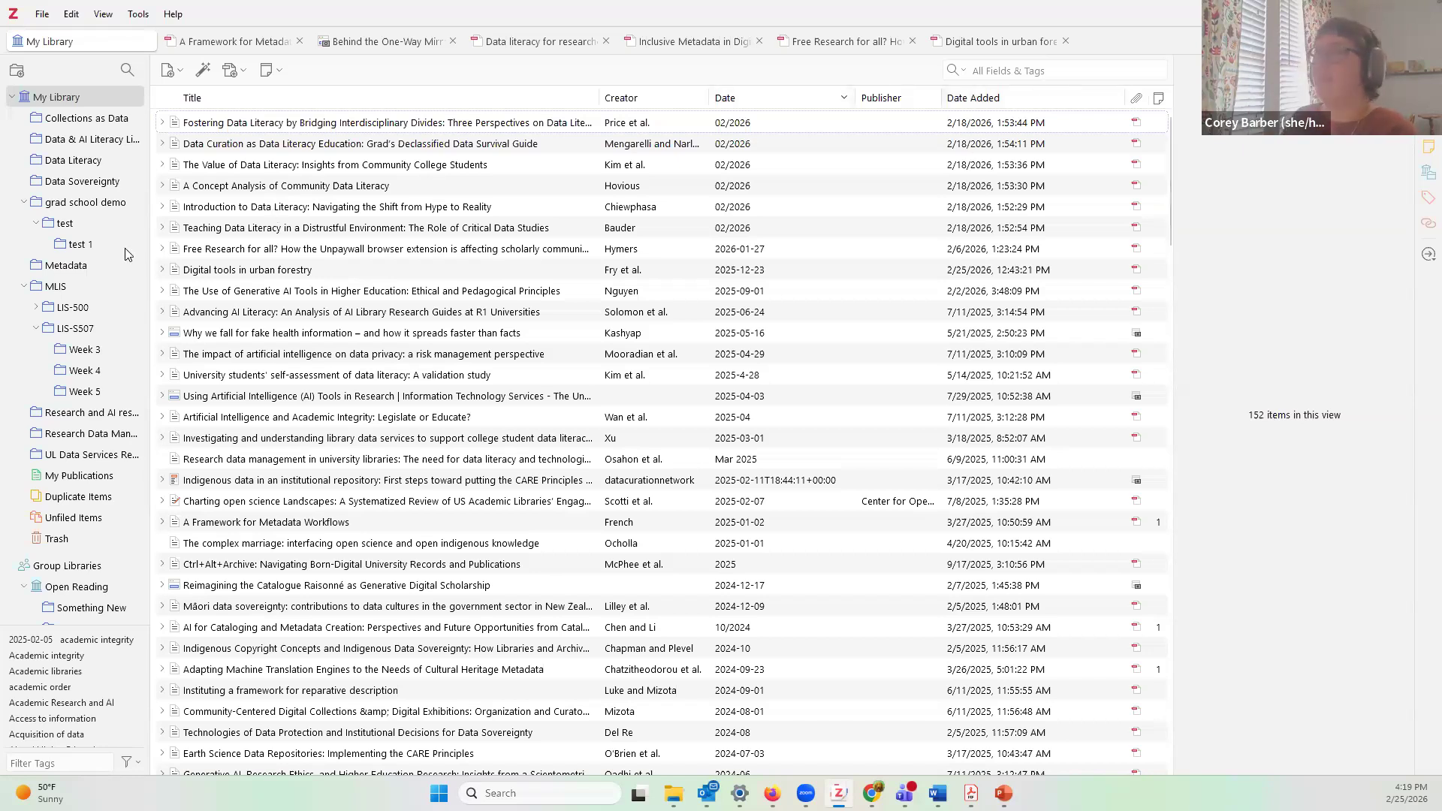
{"action": "left_click", "coordinate": [80, 161]}
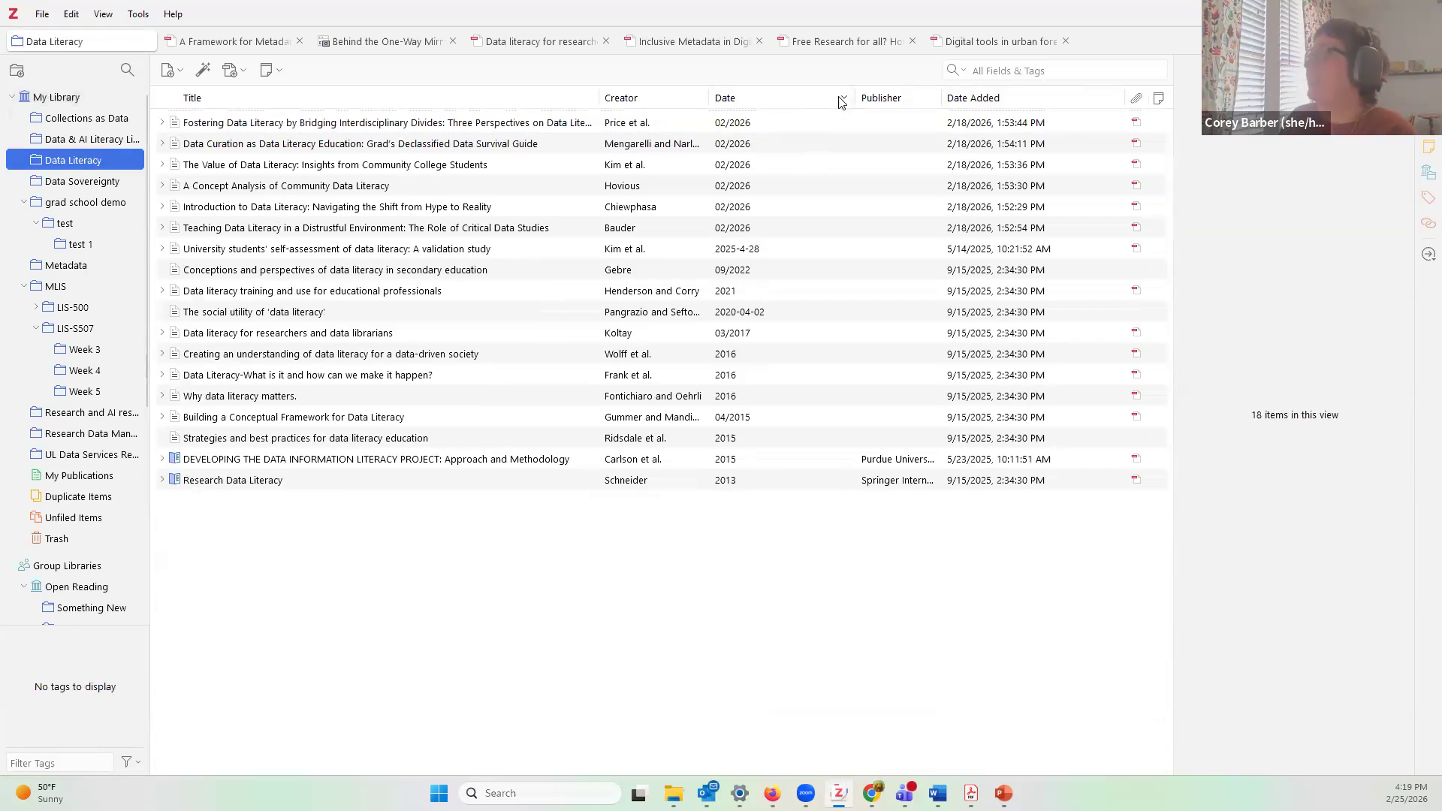
{"action": "left_click", "coordinate": [843, 102]}
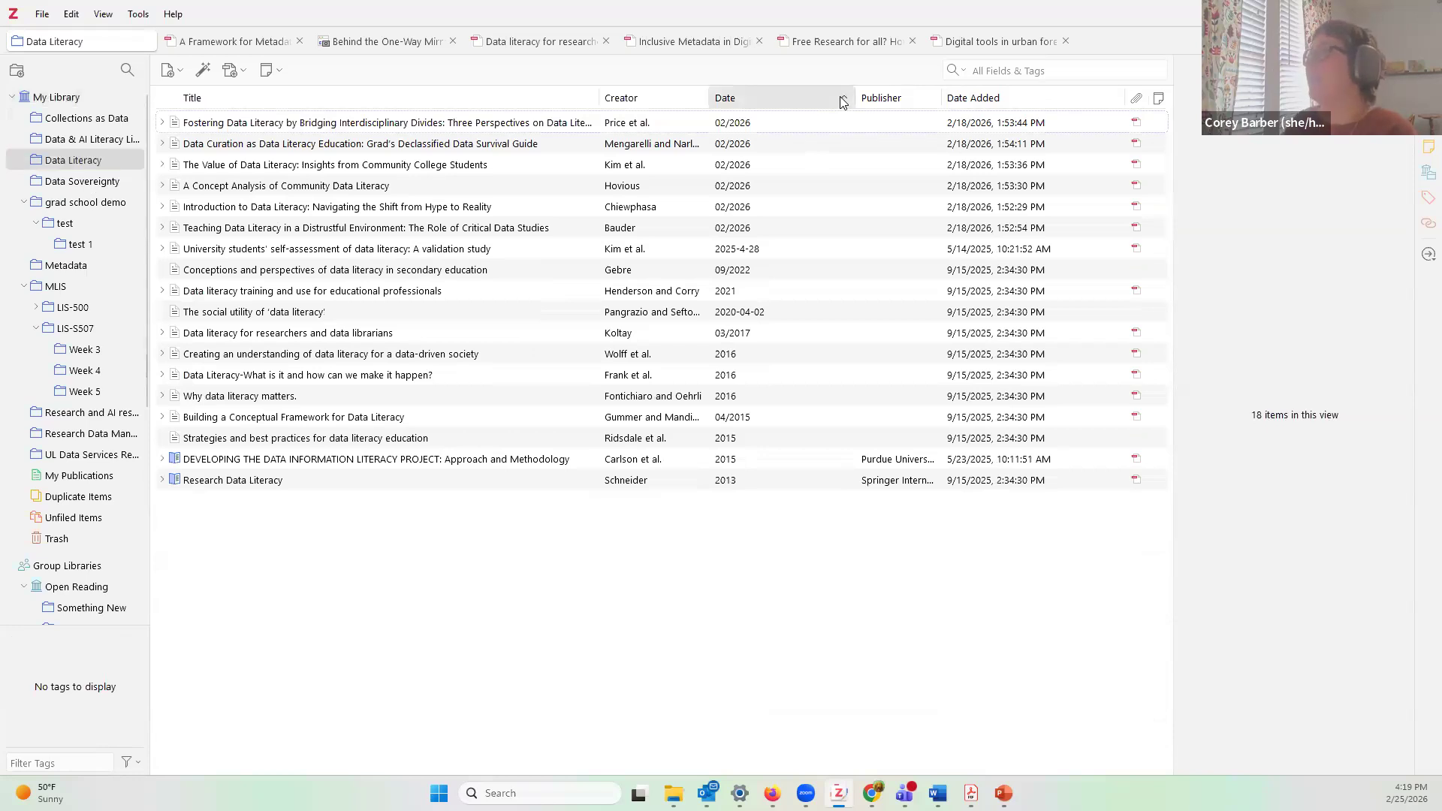
{"action": "left_click", "coordinate": [843, 102]}
{"action": "left_click", "coordinate": [843, 102]}
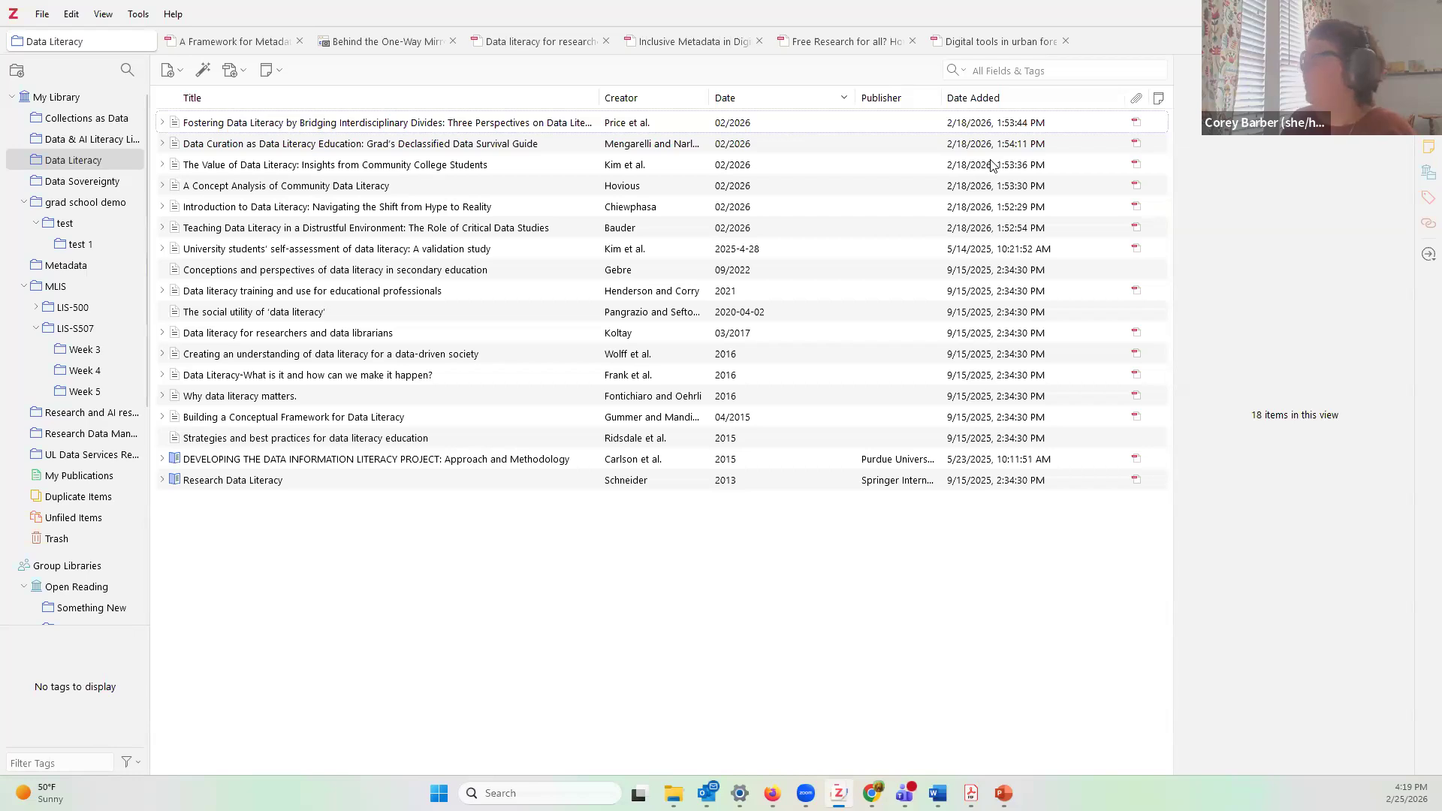
{"action": "left_click", "coordinate": [391, 125]}
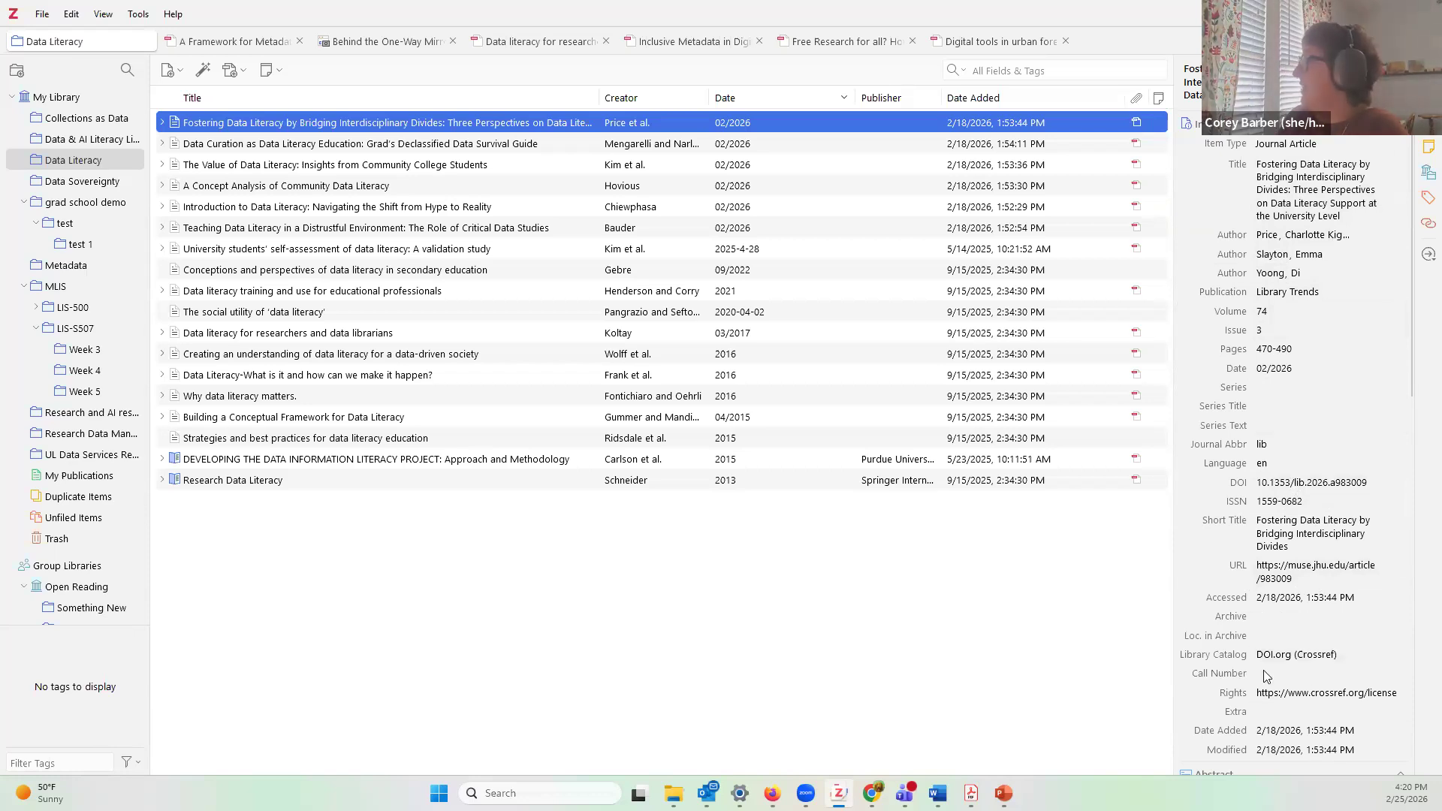
{"action": "scroll", "coordinate": [1366, 507], "scroll_direction": "down", "scroll_amount": 3}
{"action": "scroll", "coordinate": [1366, 506], "scroll_direction": "down", "scroll_amount": 5}
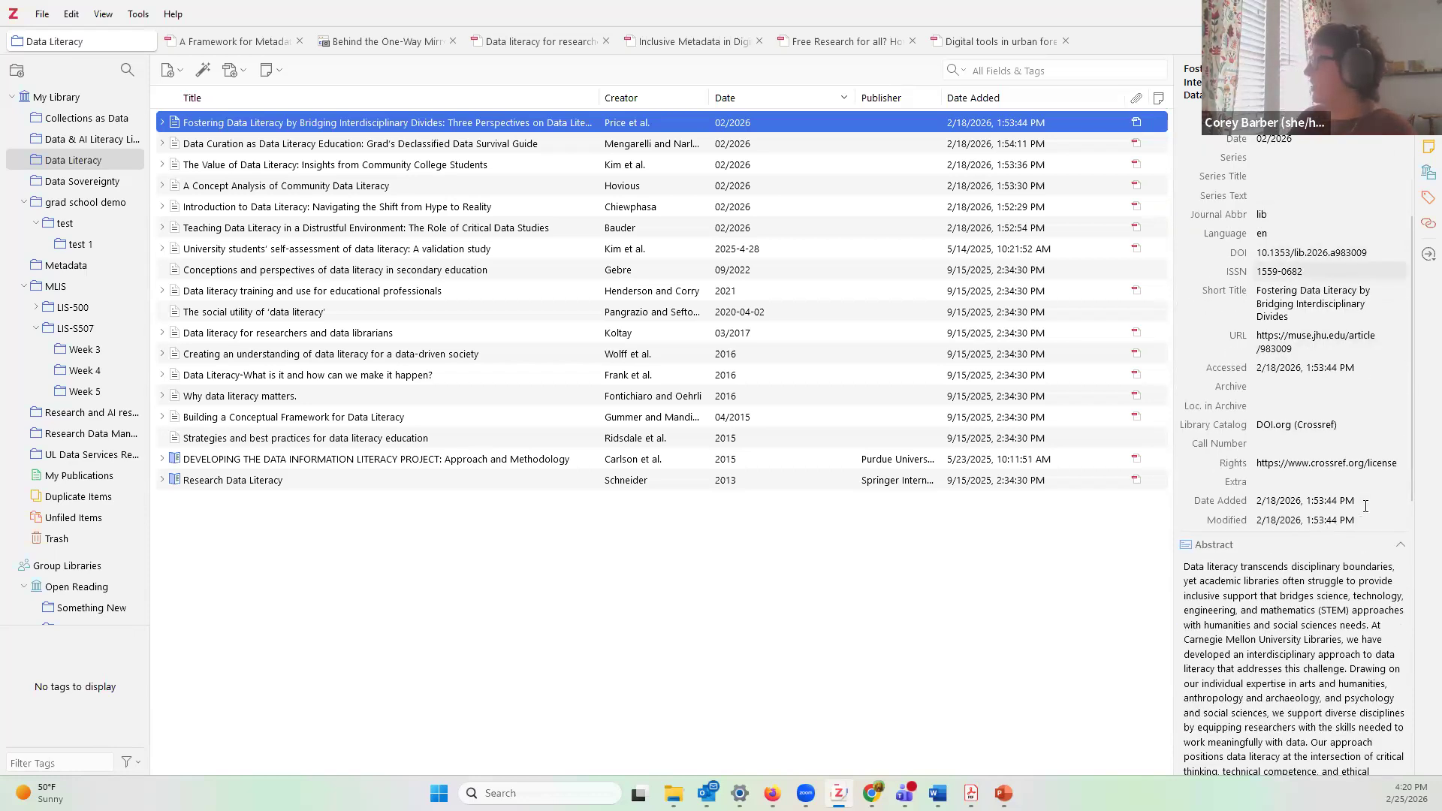
{"action": "scroll", "coordinate": [1277, 621], "scroll_direction": "down", "scroll_amount": 7}
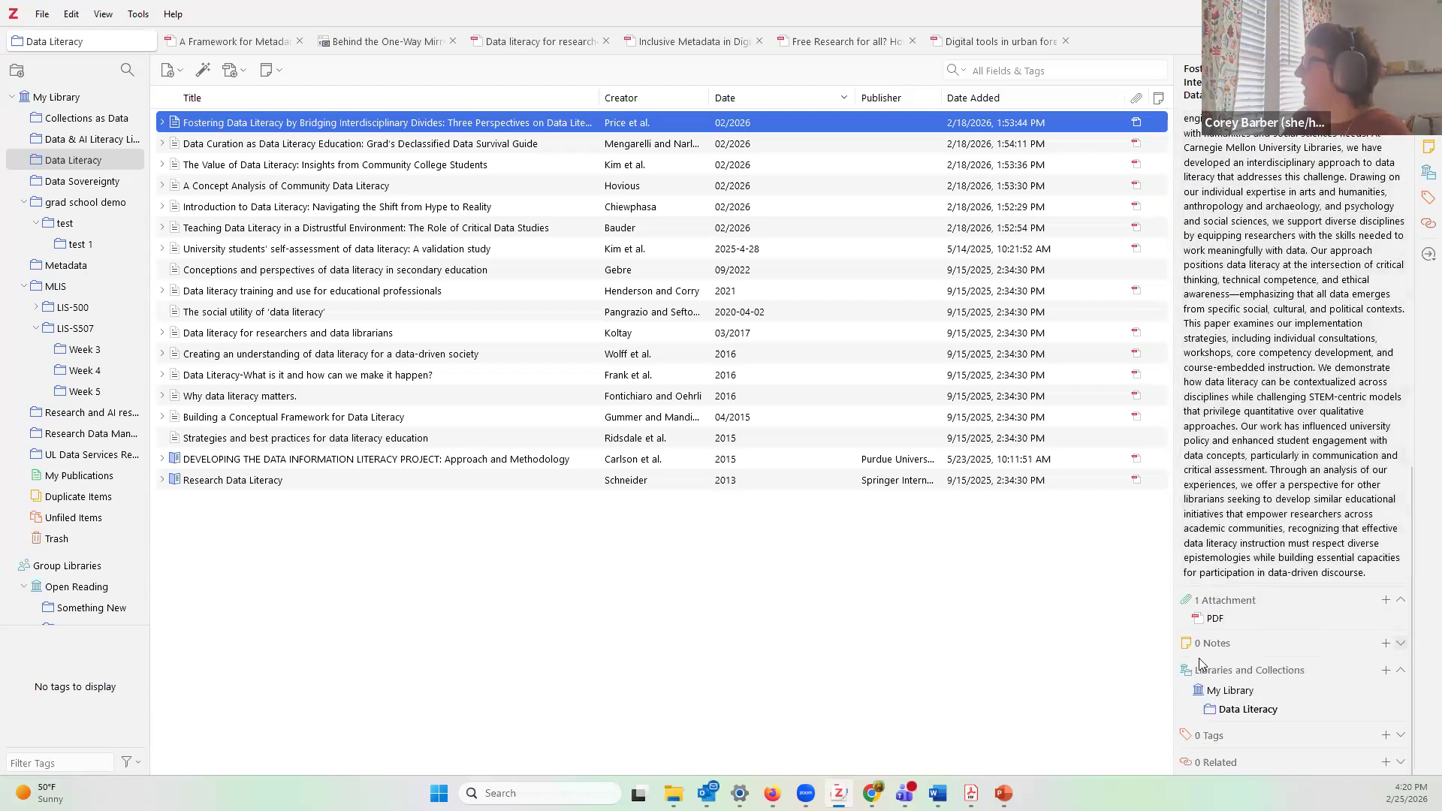
Step: Add a note to the Fostering Data Literacy article reading 'here is a note about why this resource is awesome'
{"action": "left_click", "coordinate": [1212, 655]}
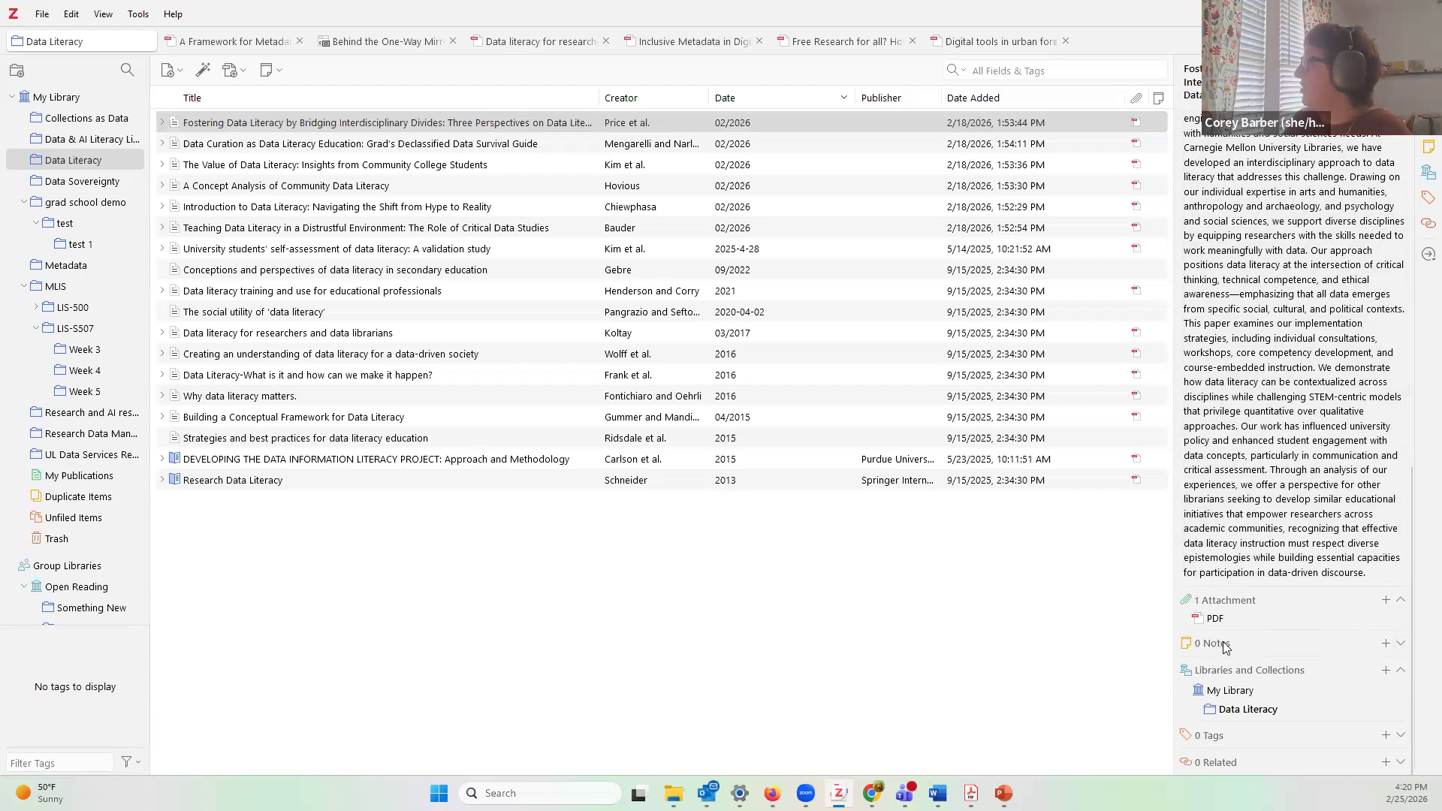
{"action": "left_click", "coordinate": [1387, 643]}
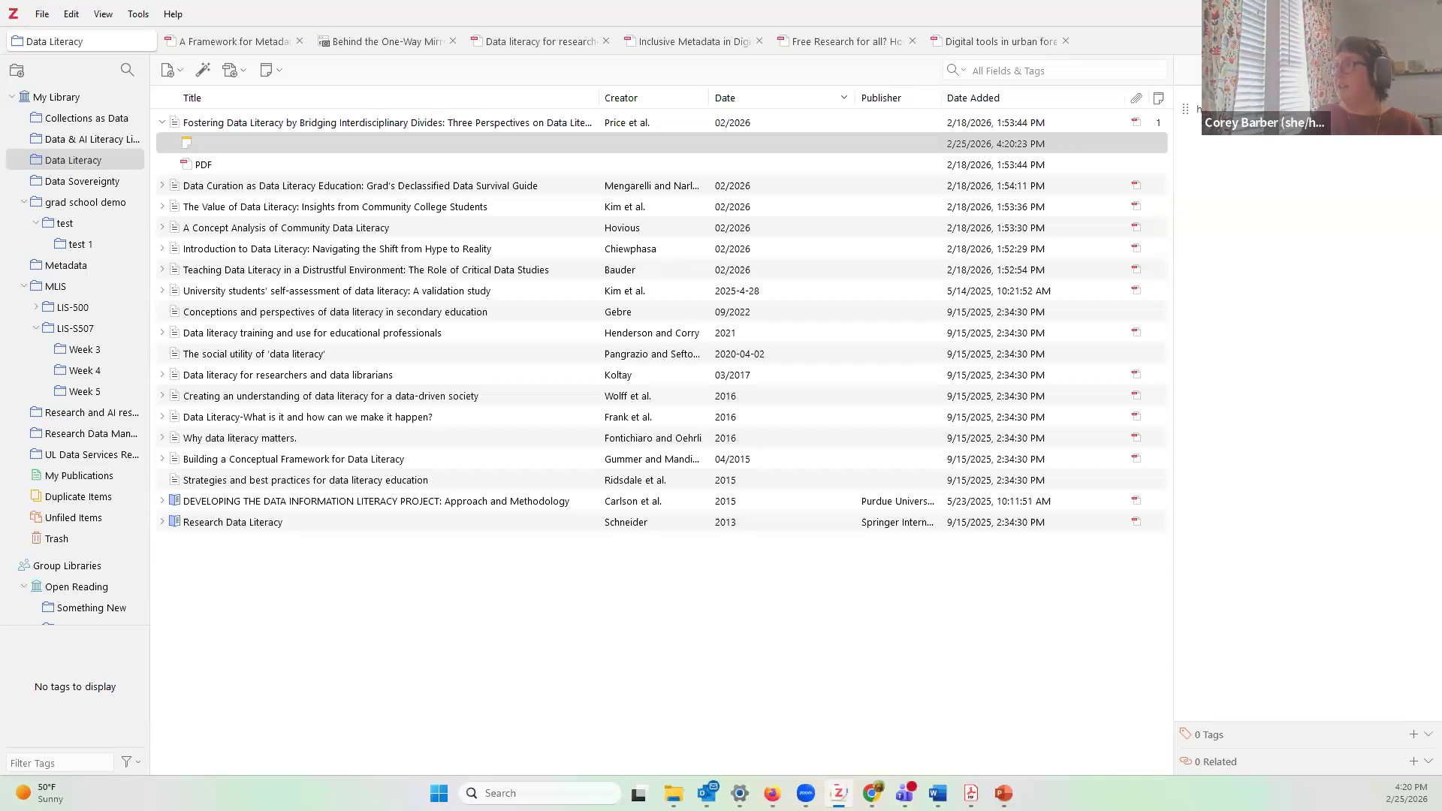
{"action": "type", "text": "awesome"}
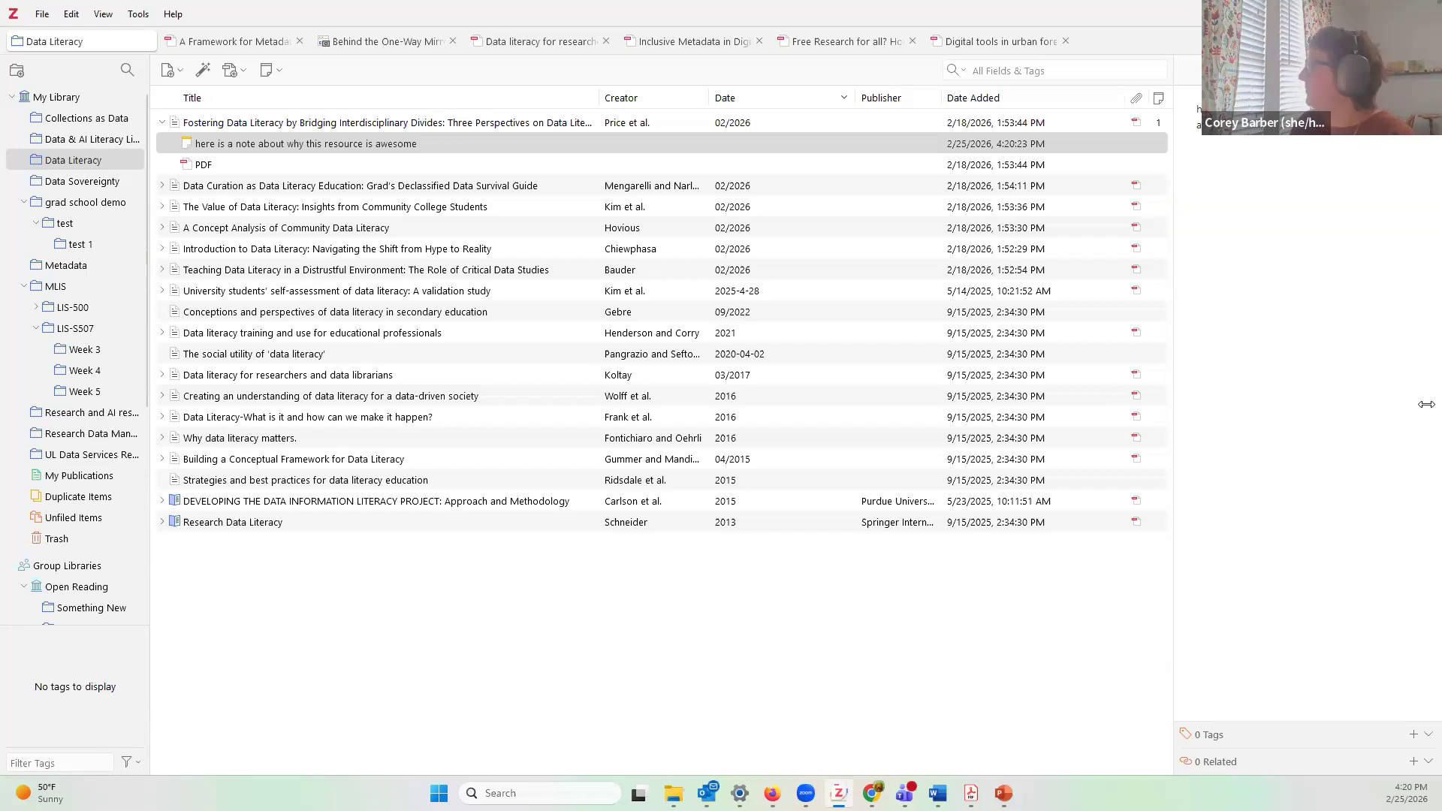
{"action": "left_click", "coordinate": [1414, 735]}
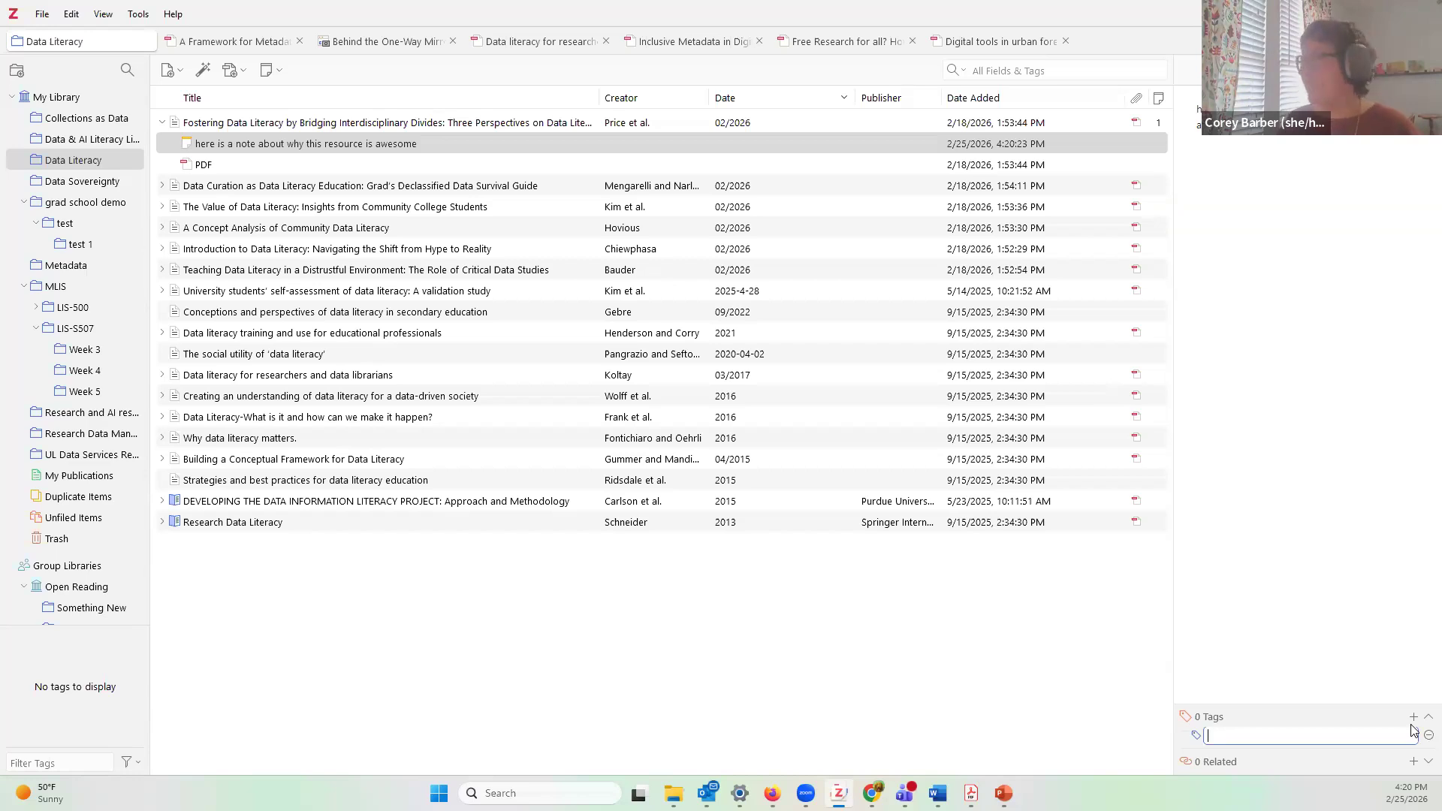
Step: Give the note the tags 'data literacy' (from autocomplete) and 'interdisciplinary'
{"action": "type", "text": "ata l"}
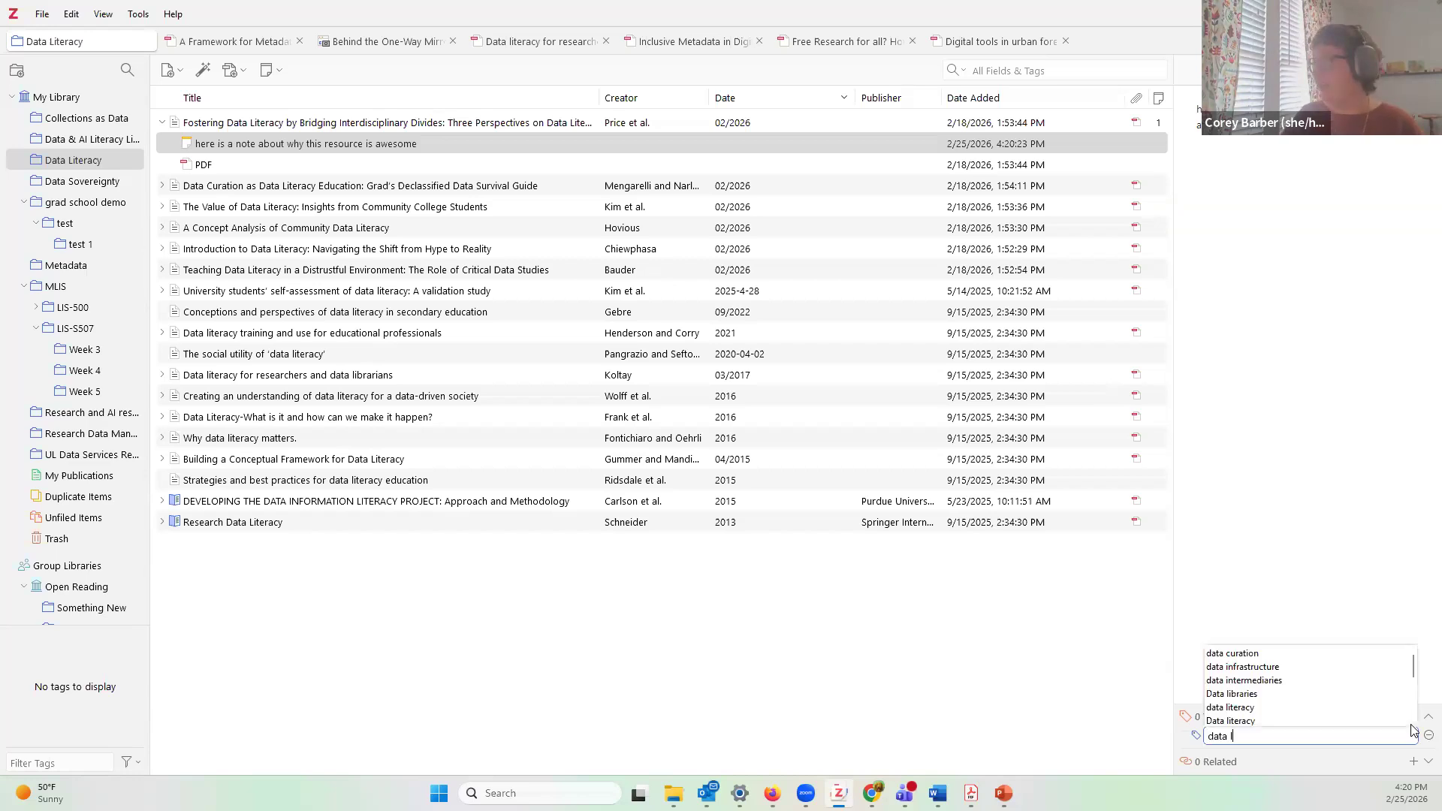
{"action": "type", "text": "iteracy"}
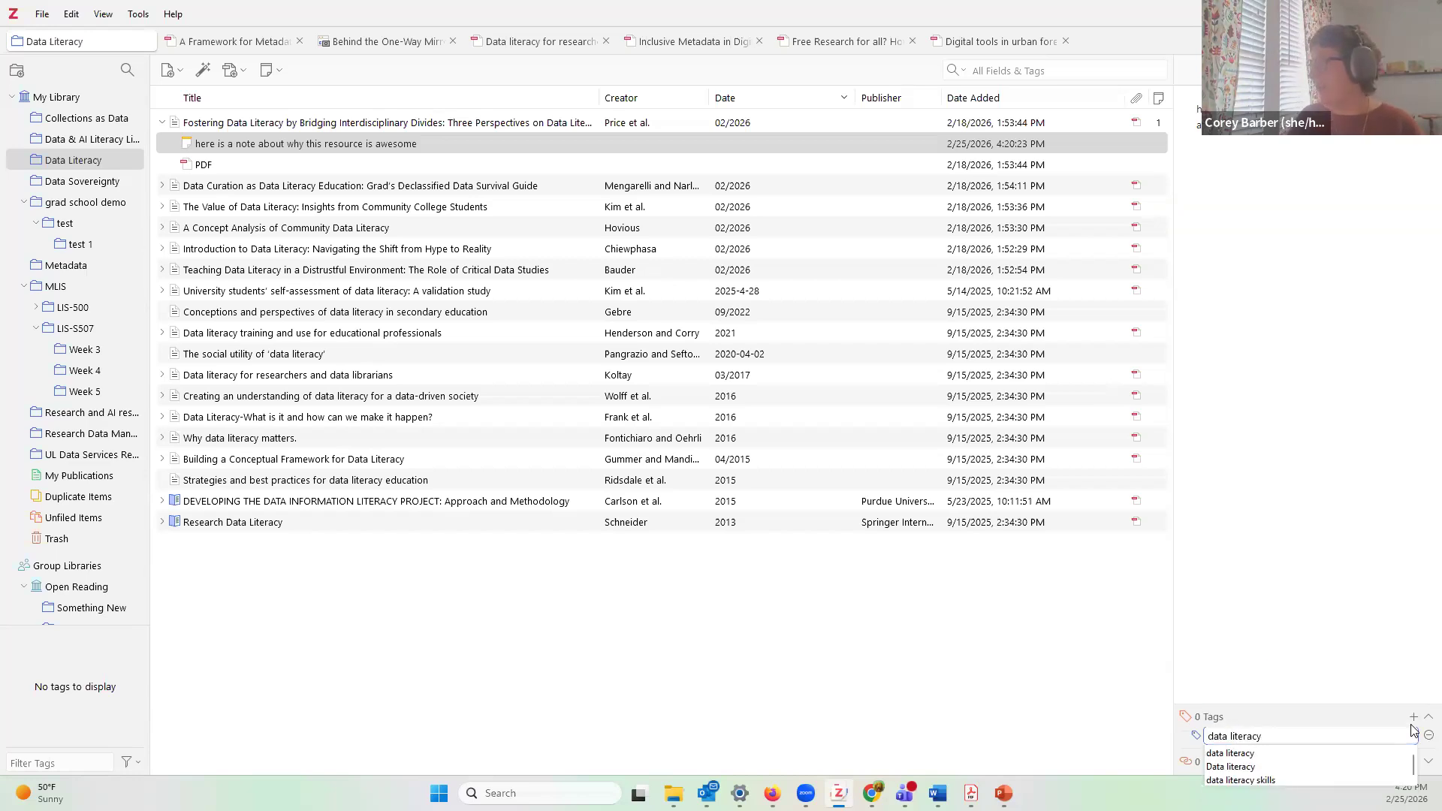
{"action": "left_click", "coordinate": [1254, 754]}
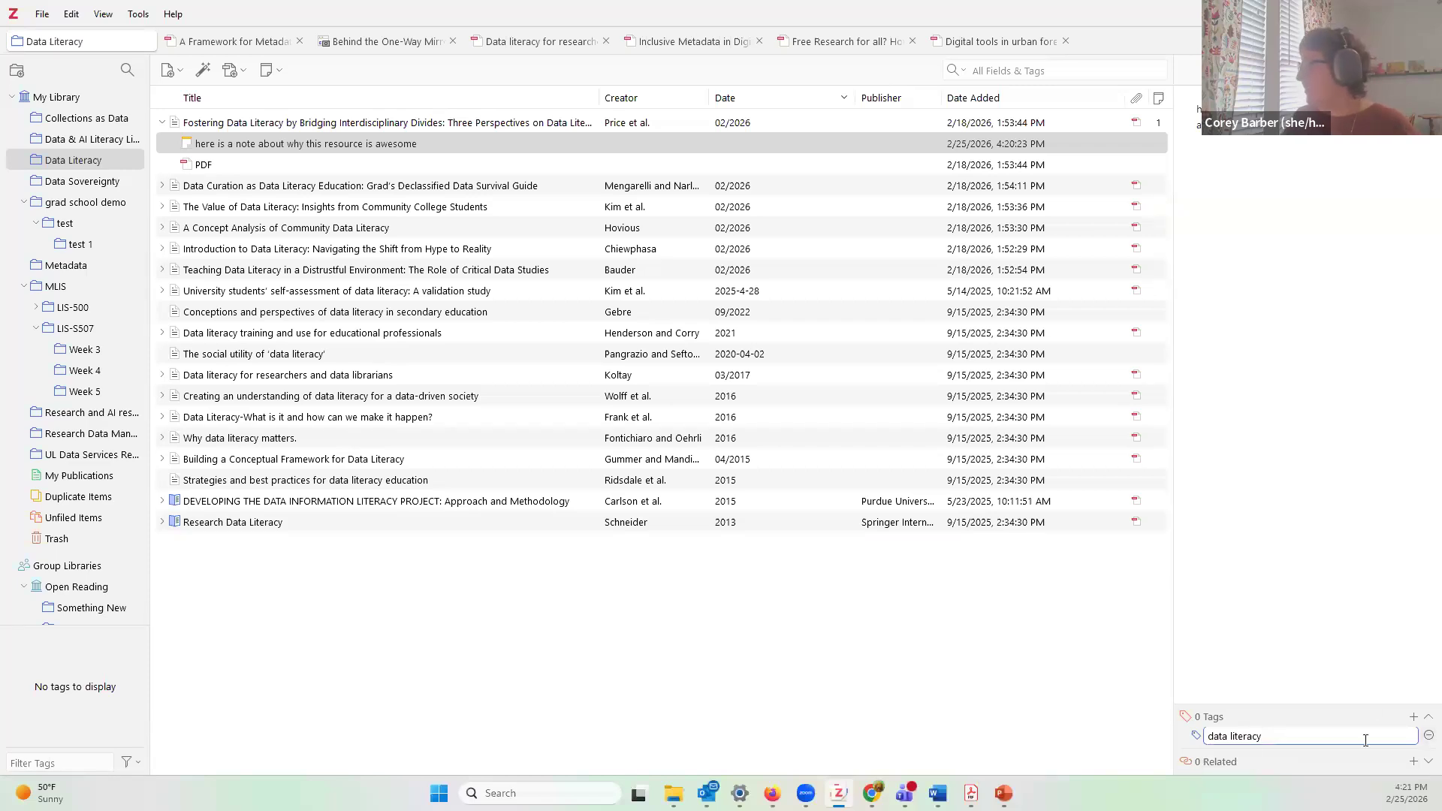
{"action": "key", "text": "Return"}
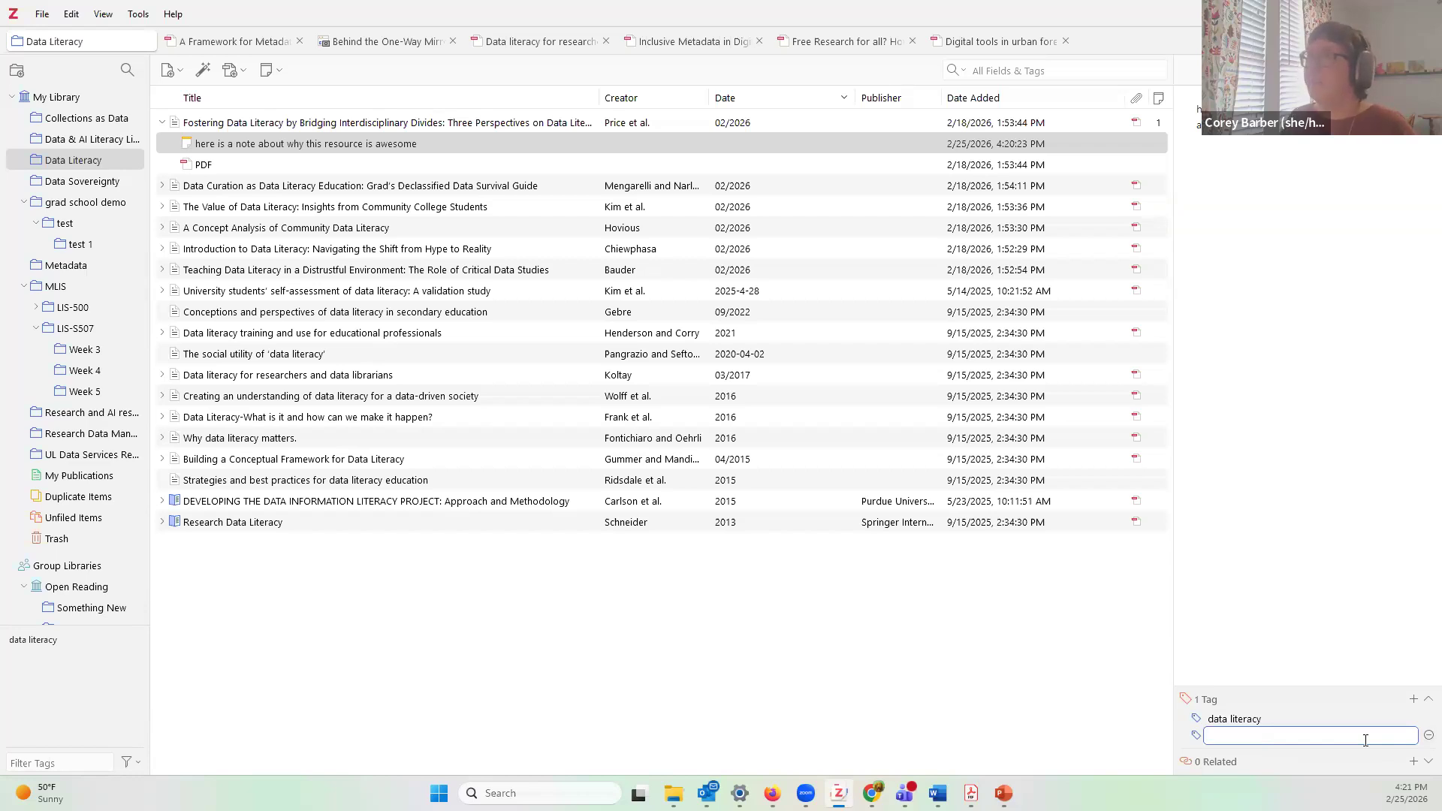
{"action": "type", "text": "inter"}
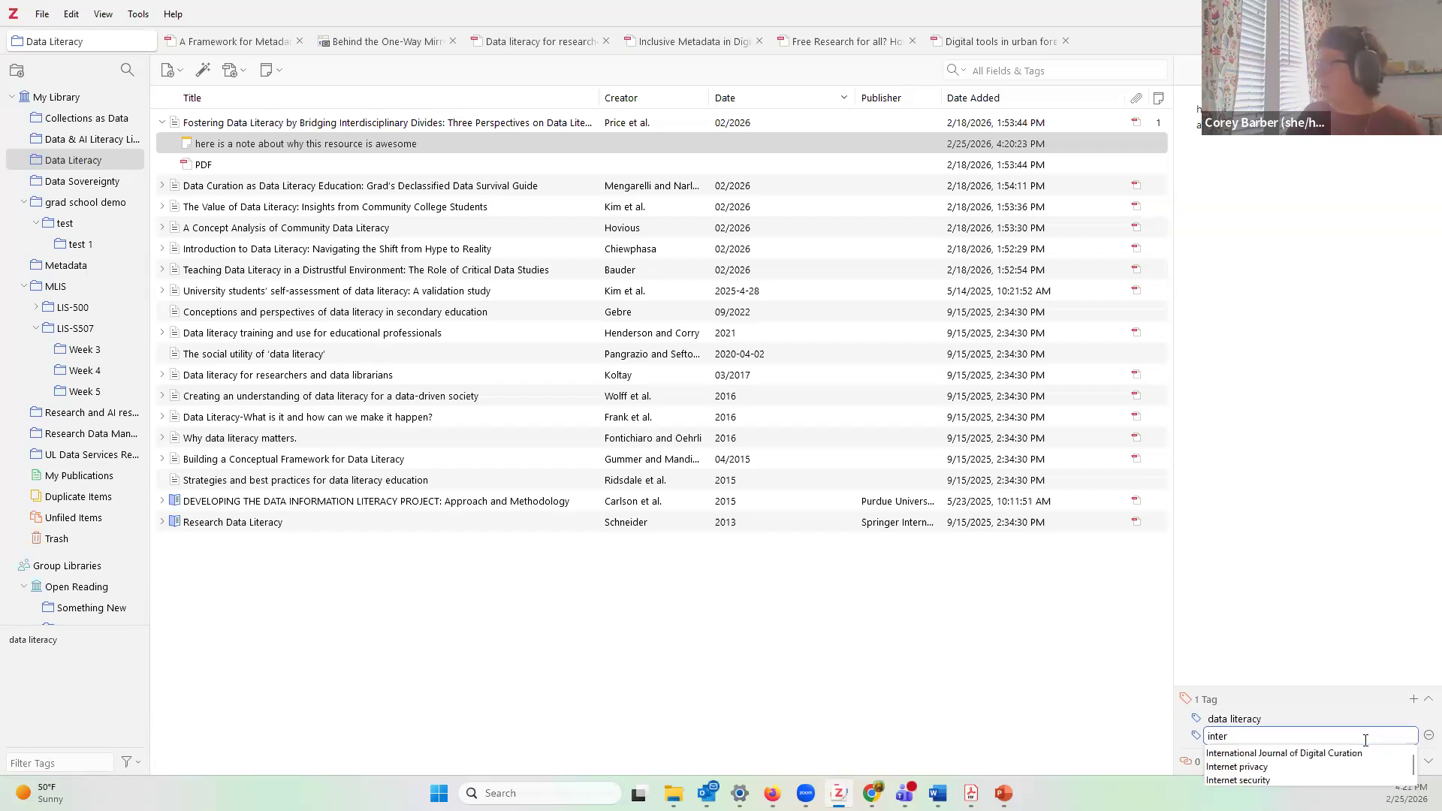
{"action": "type", "text": "di"}
{"action": "type", "text": "sci"}
{"action": "type", "text": "pp"}
{"action": "type", "text": "linary"}
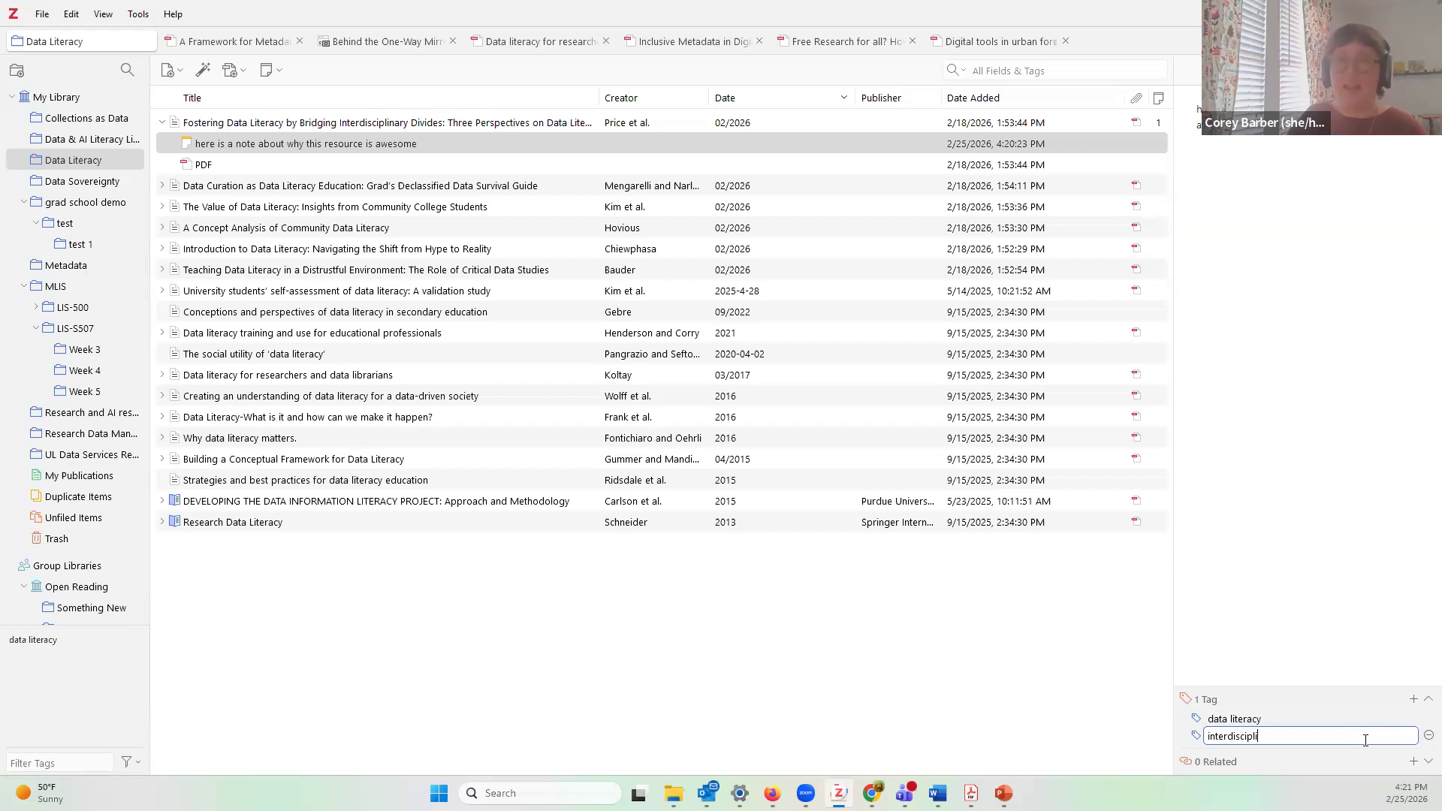
{"action": "key", "text": "Return"}
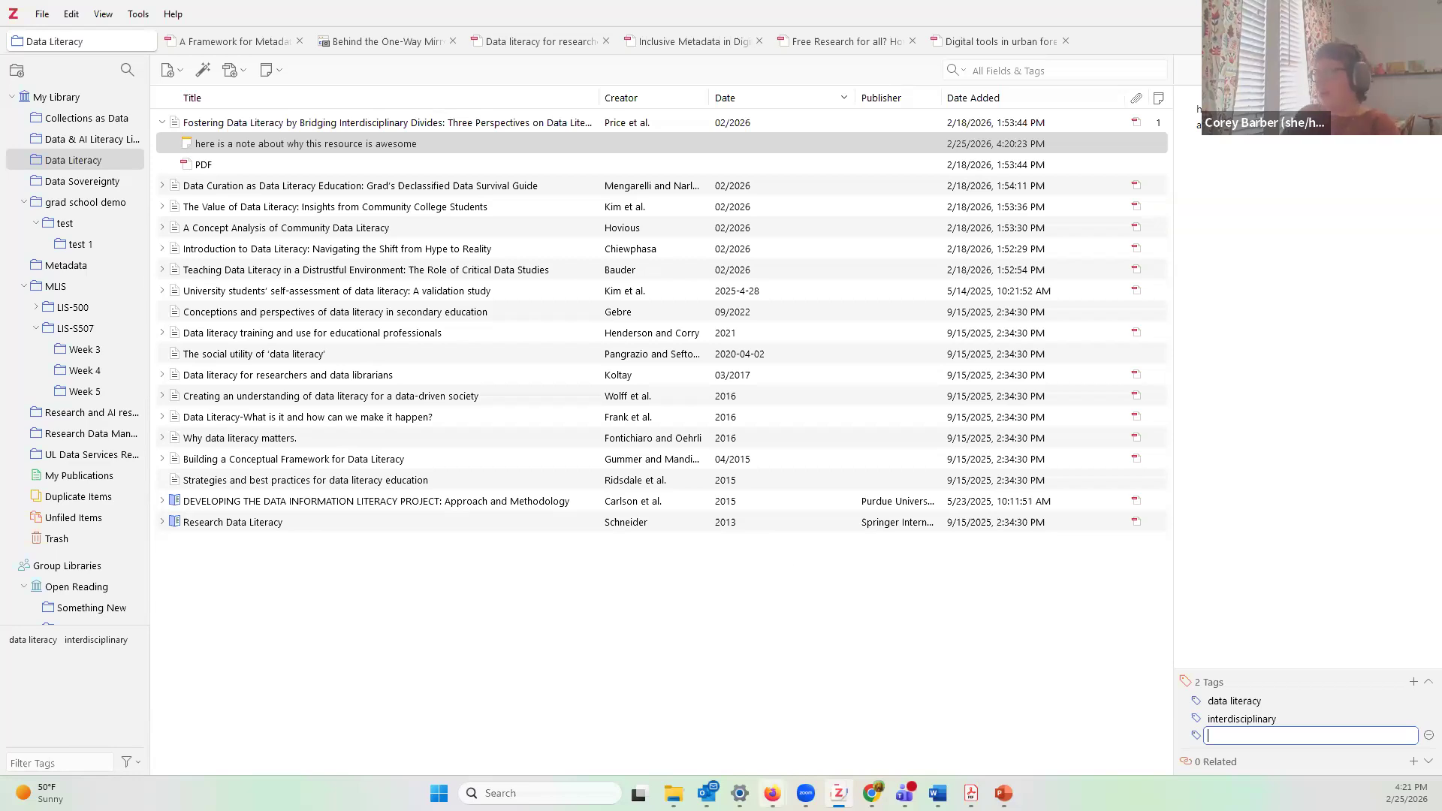
{"action": "left_click", "coordinate": [772, 793]}
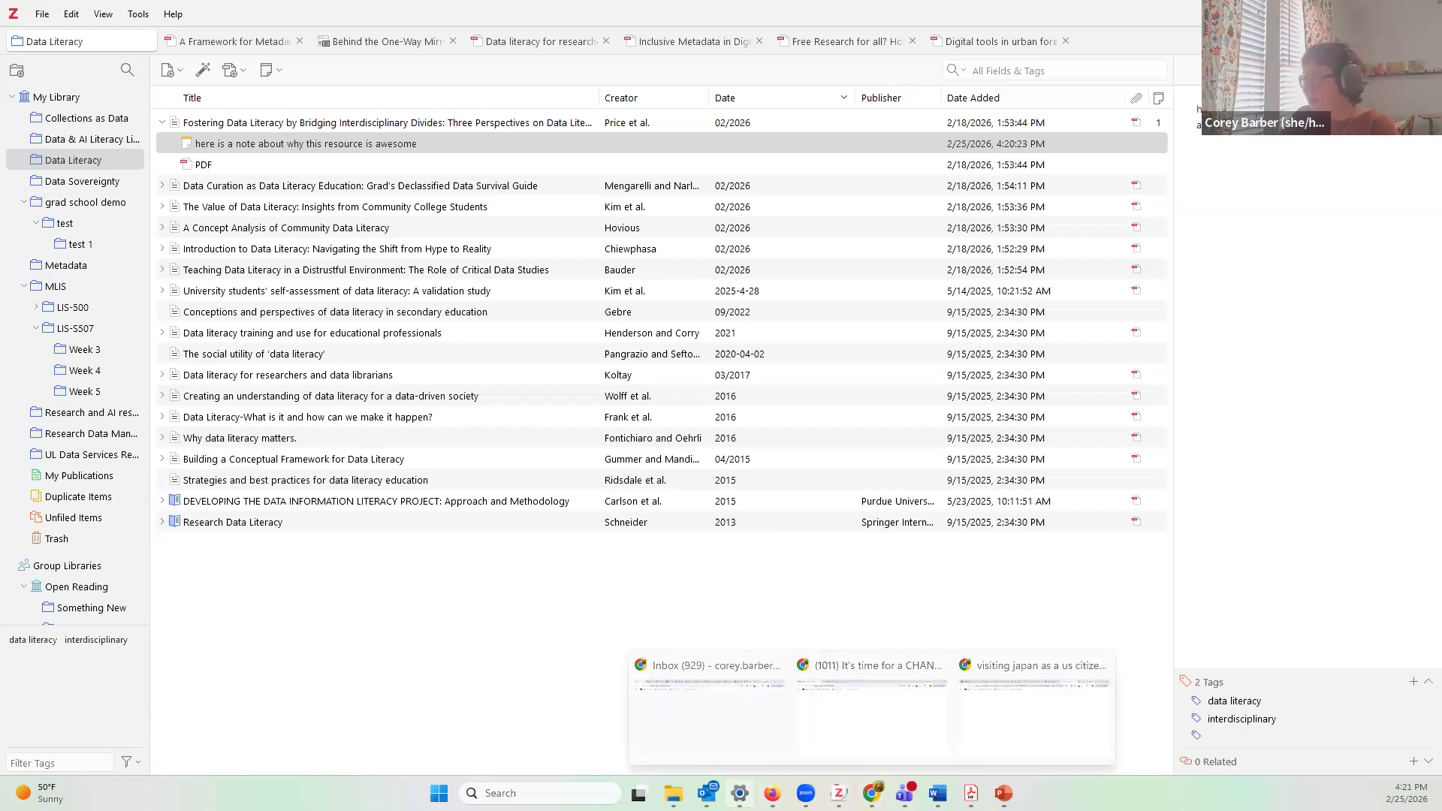
Step: In Firefox, go to the University Library homepage and open the A-Z Databases list
{"action": "mouse_move", "coordinate": [772, 793]}
{"action": "left_click", "coordinate": [853, 727]}
{"action": "left_click", "coordinate": [256, 19]}
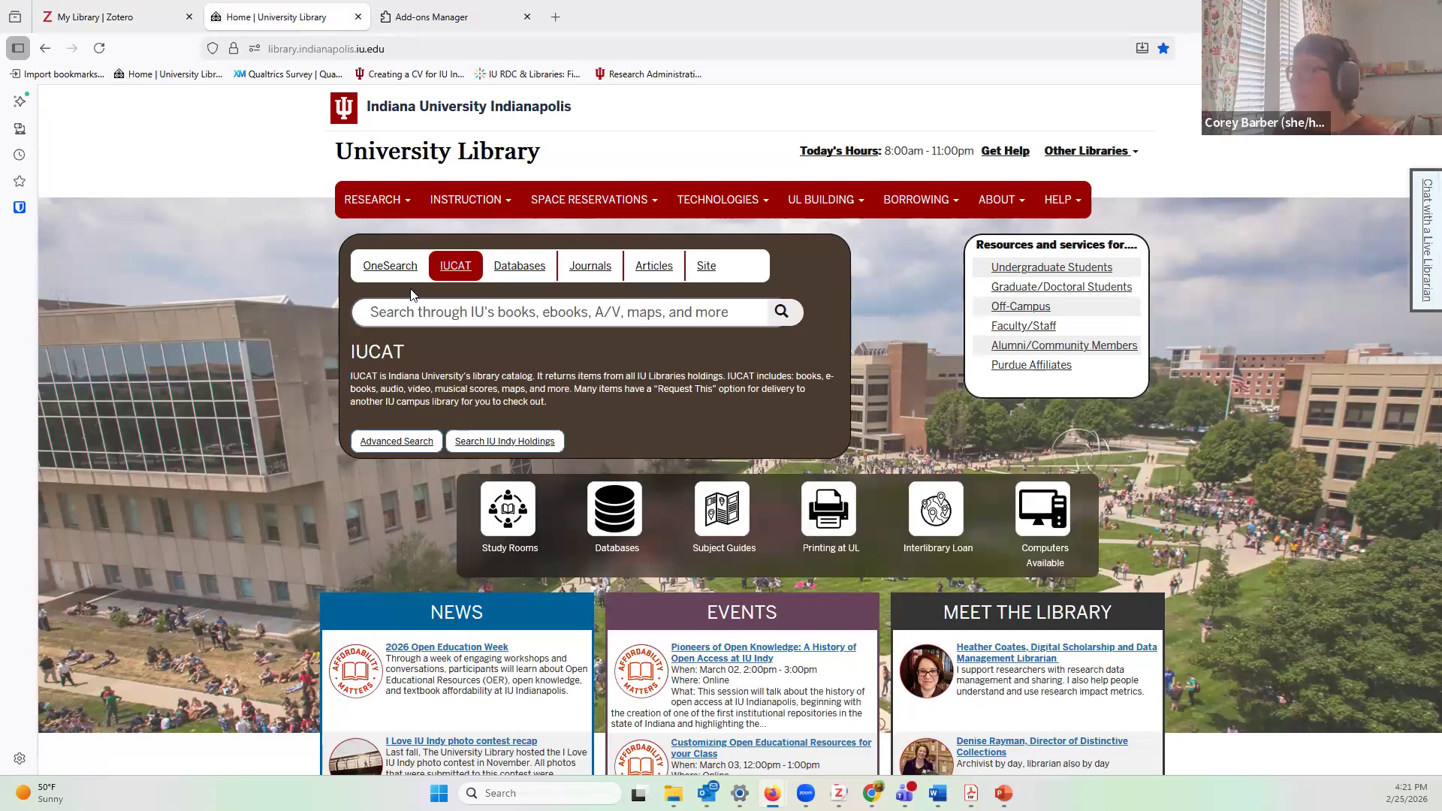
{"action": "left_click", "coordinate": [519, 266]}
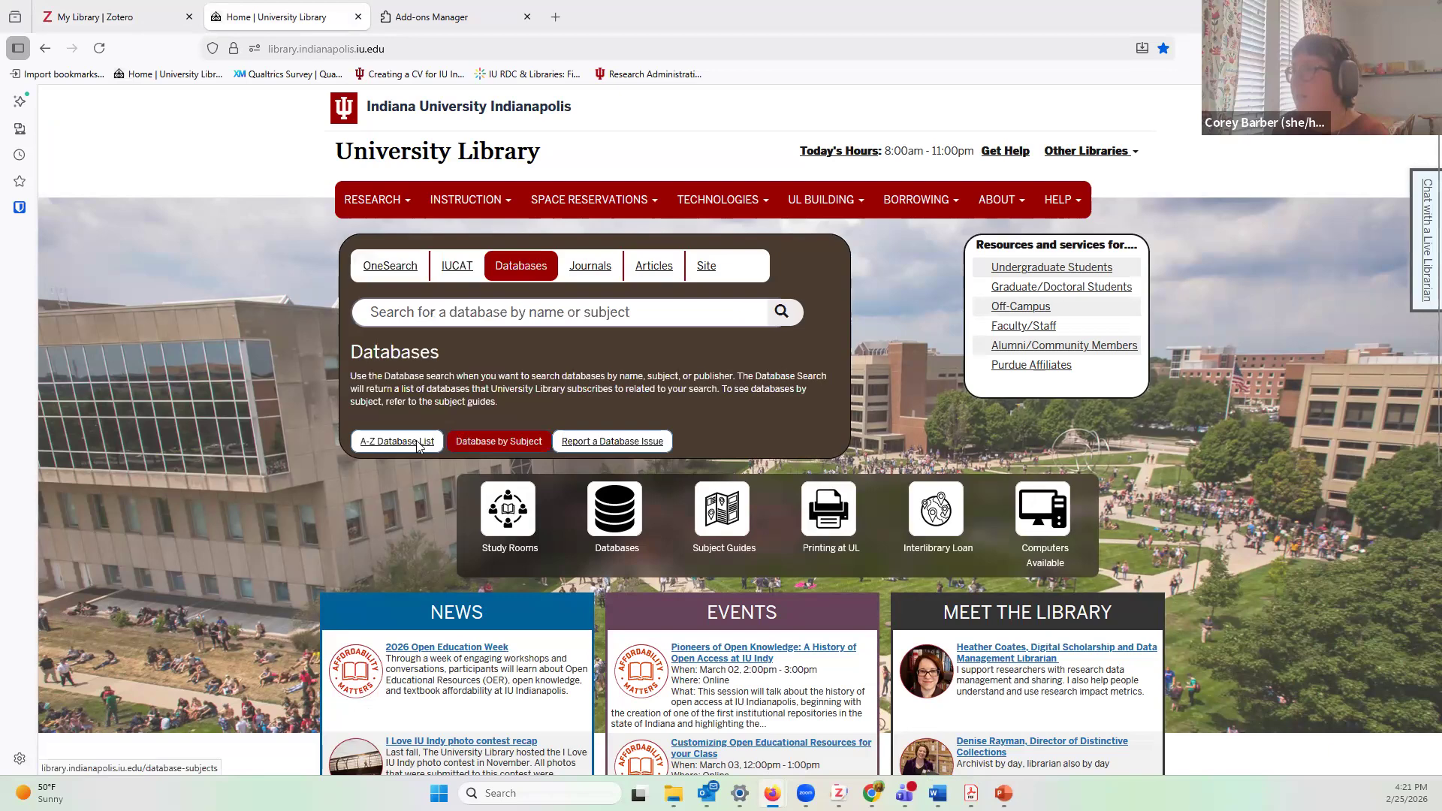
{"action": "left_click", "coordinate": [418, 442]}
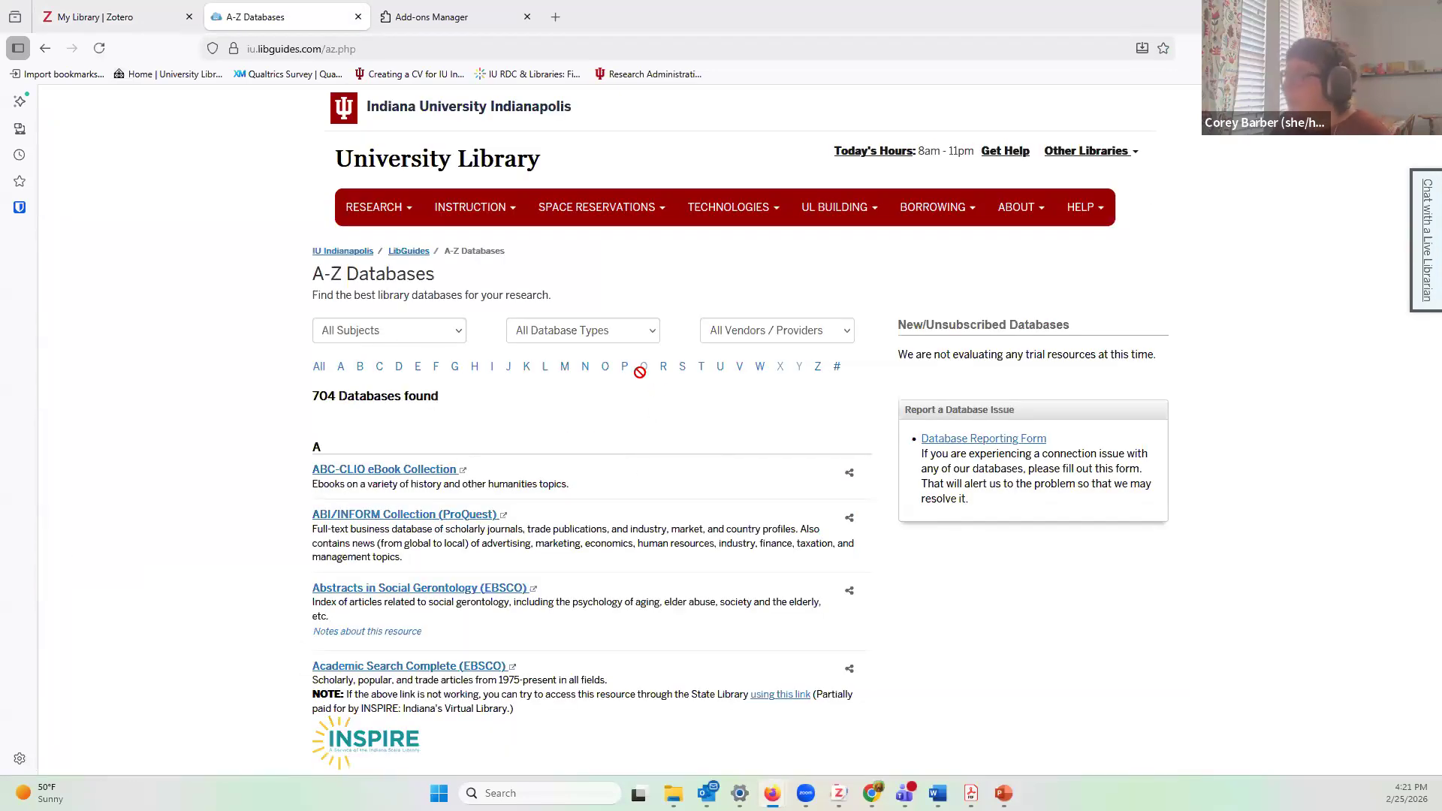
Step: Filter the A-Z list to databases starting with P and scroll down to PubMed
{"action": "left_click", "coordinate": [605, 368]}
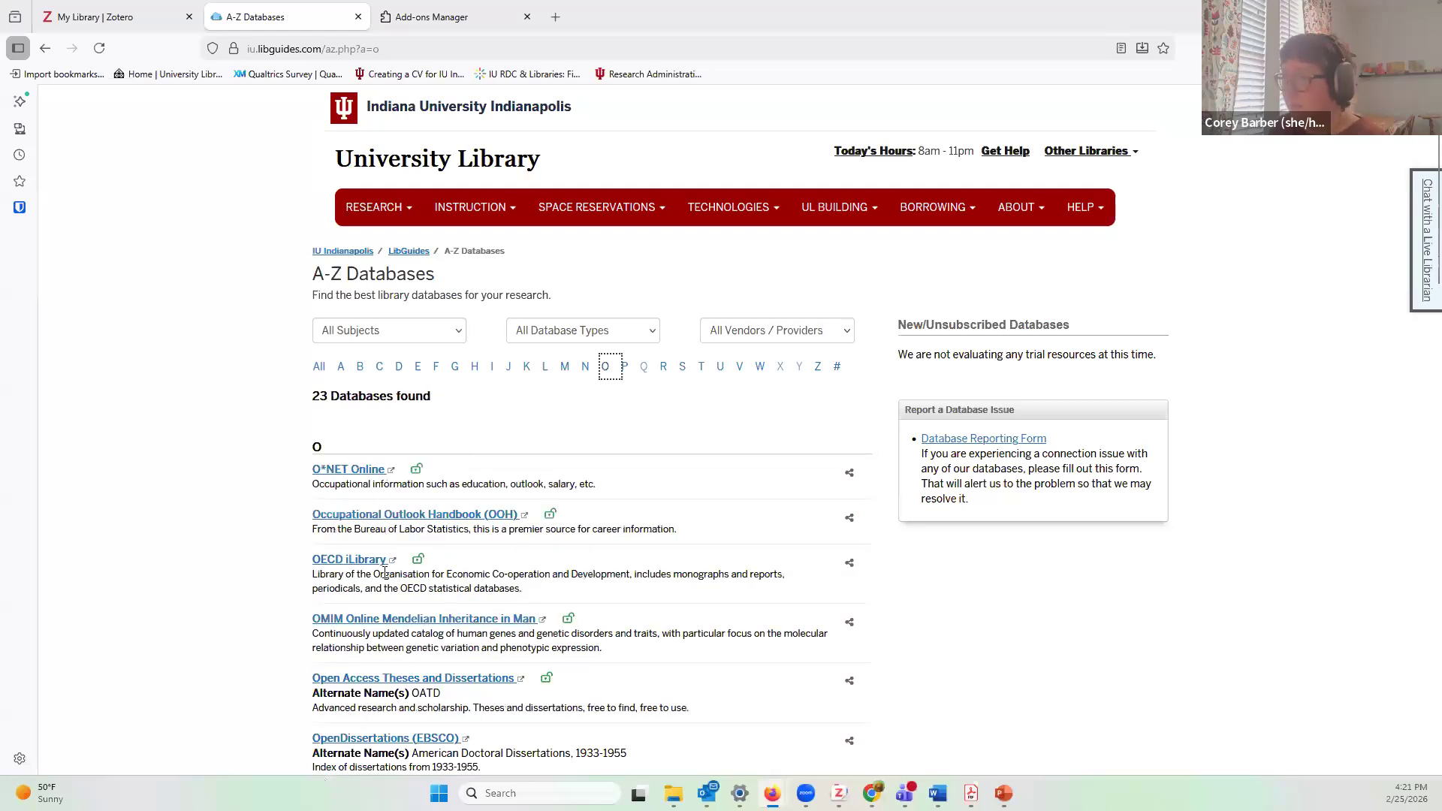
{"action": "scroll", "coordinate": [384, 579], "scroll_direction": "down", "scroll_amount": 6}
{"action": "scroll", "coordinate": [385, 579], "scroll_direction": "down", "scroll_amount": 10}
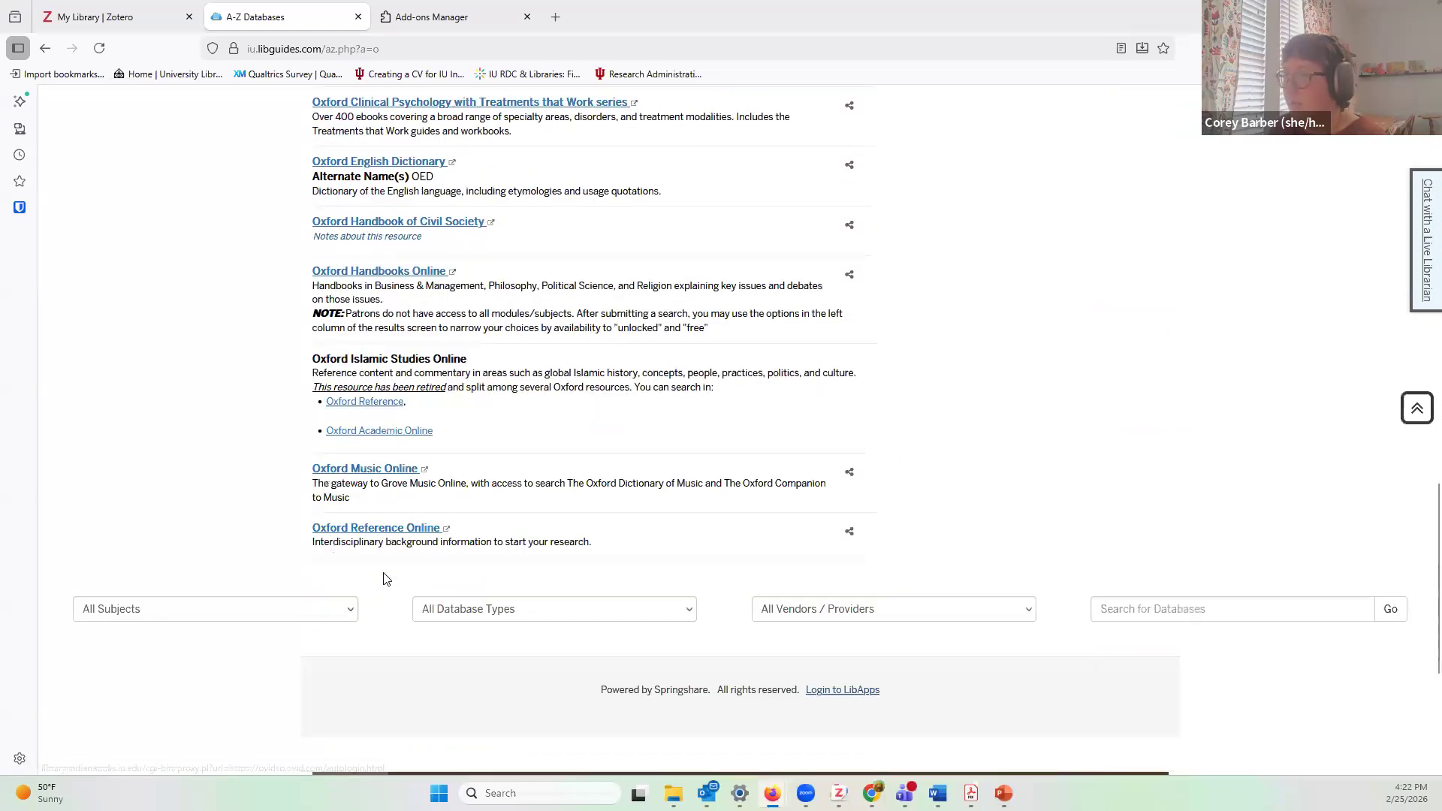
{"action": "scroll", "coordinate": [385, 579], "scroll_direction": "up", "scroll_amount": 15}
{"action": "left_click", "coordinate": [624, 368]}
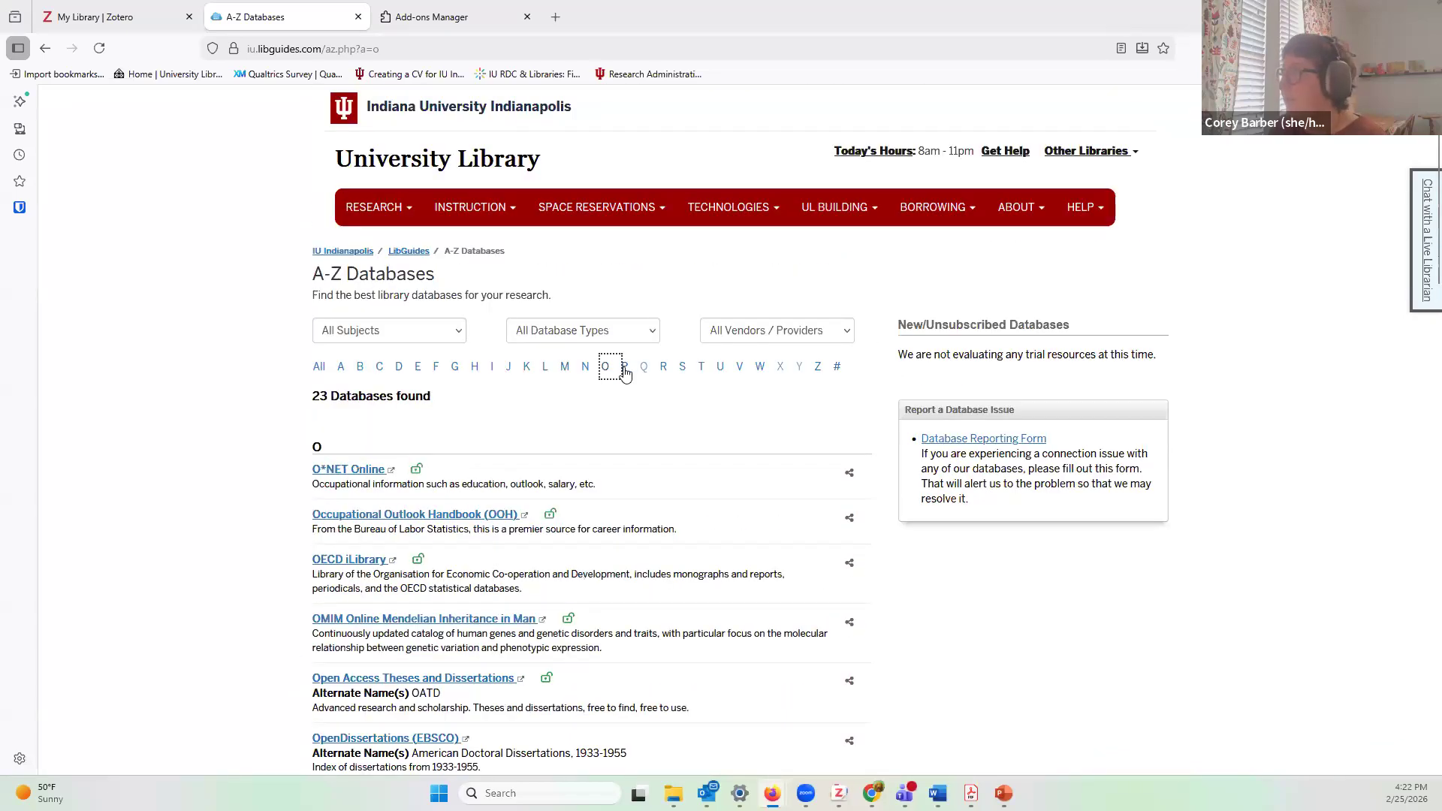
{"action": "scroll", "coordinate": [546, 435], "scroll_direction": "down", "scroll_amount": 15}
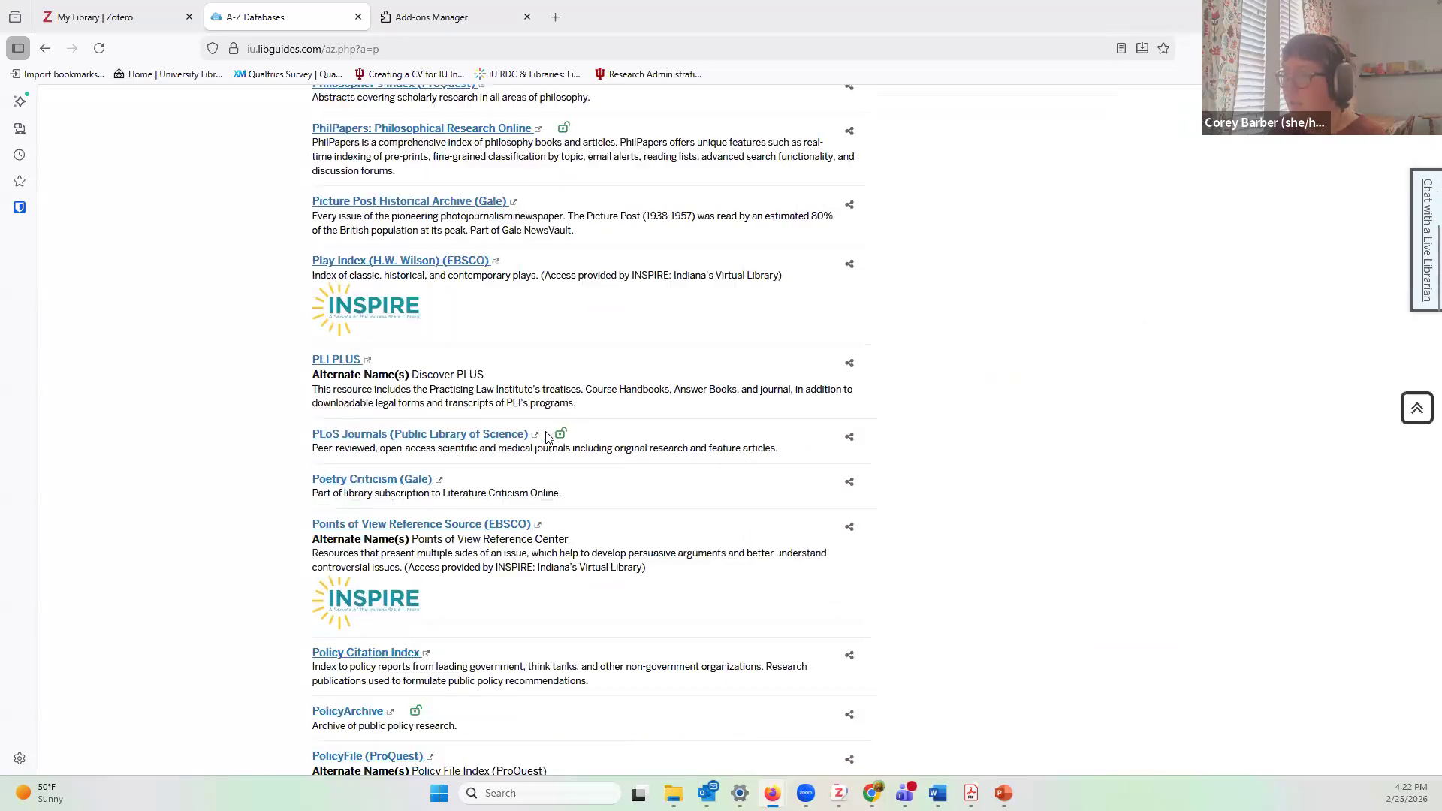
{"action": "scroll", "coordinate": [547, 438], "scroll_direction": "down", "scroll_amount": 4}
{"action": "scroll", "coordinate": [547, 438], "scroll_direction": "down", "scroll_amount": 9}
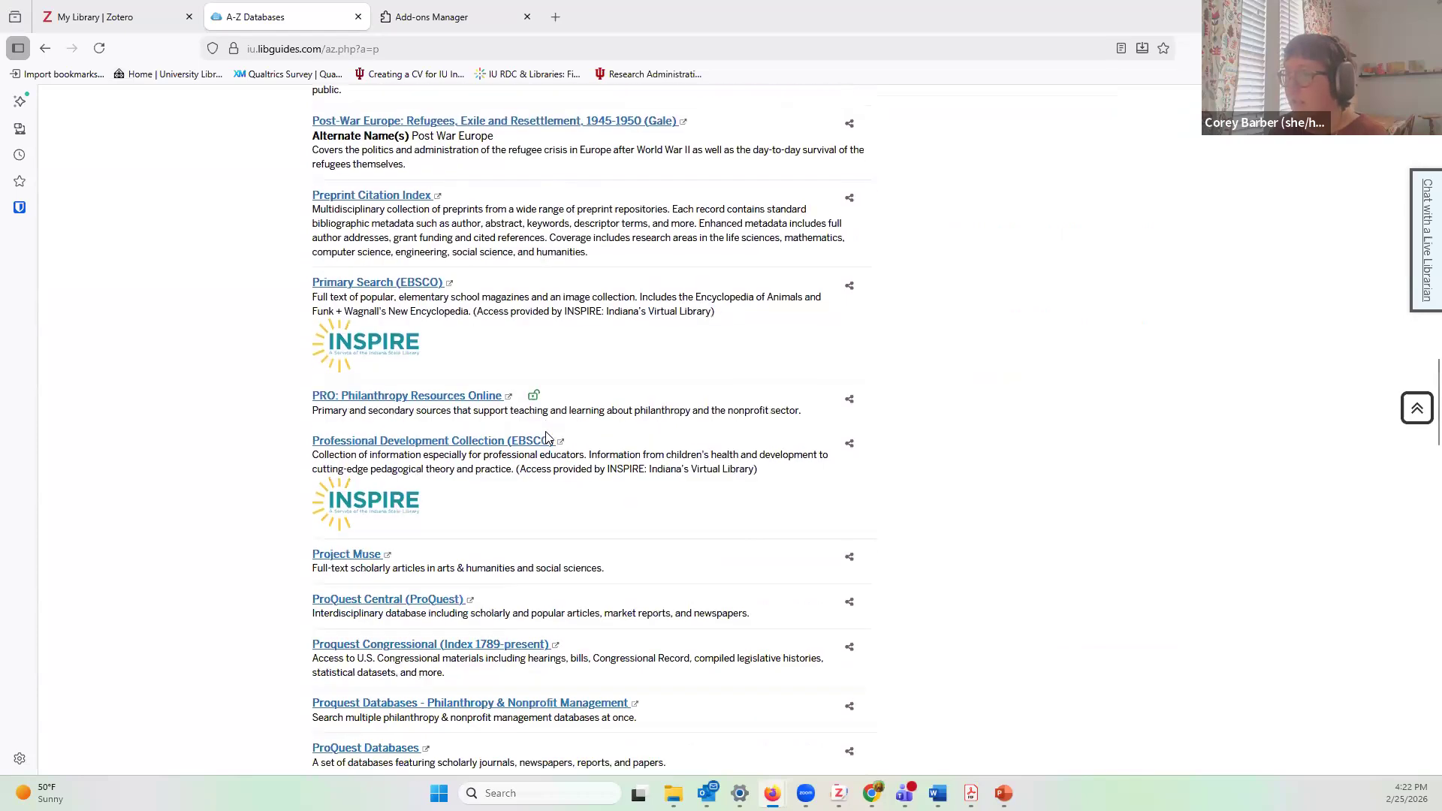
{"action": "scroll", "coordinate": [546, 438], "scroll_direction": "down", "scroll_amount": 12}
{"action": "scroll", "coordinate": [546, 438], "scroll_direction": "down", "scroll_amount": 15}
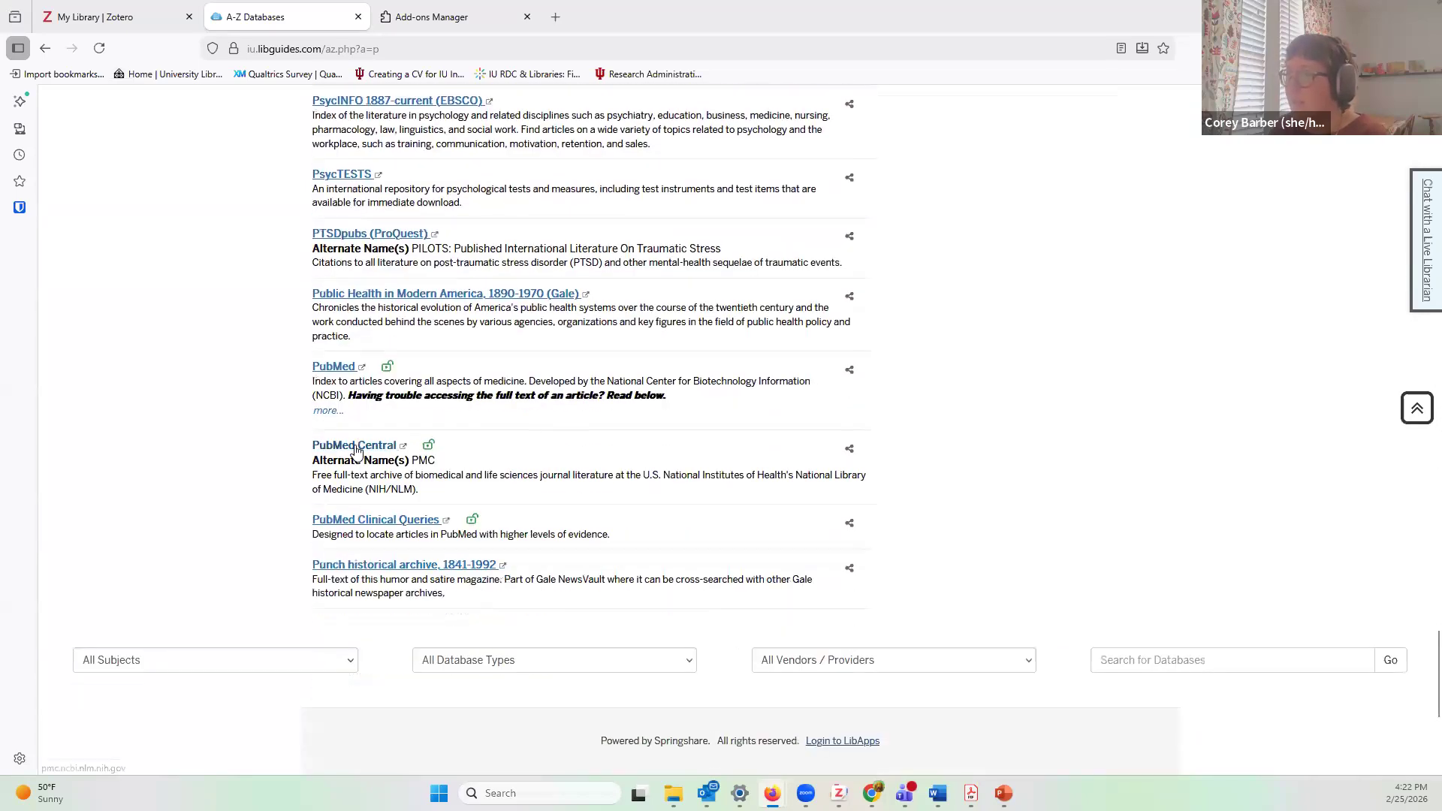
Step: Open PubMed and search for 'postpartum depression' using the search suggestion
{"action": "left_click", "coordinate": [334, 368]}
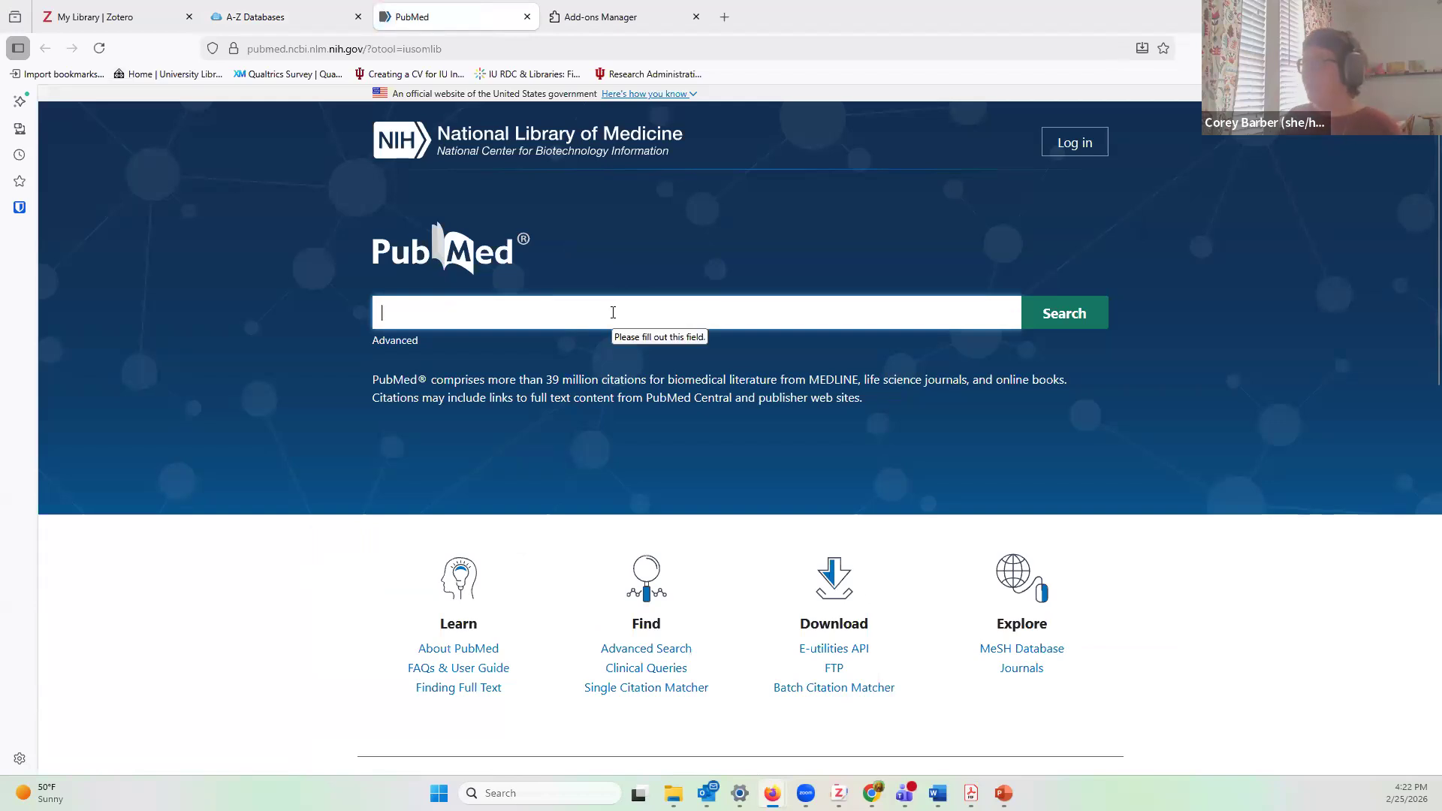
{"action": "type", "text": "d"}
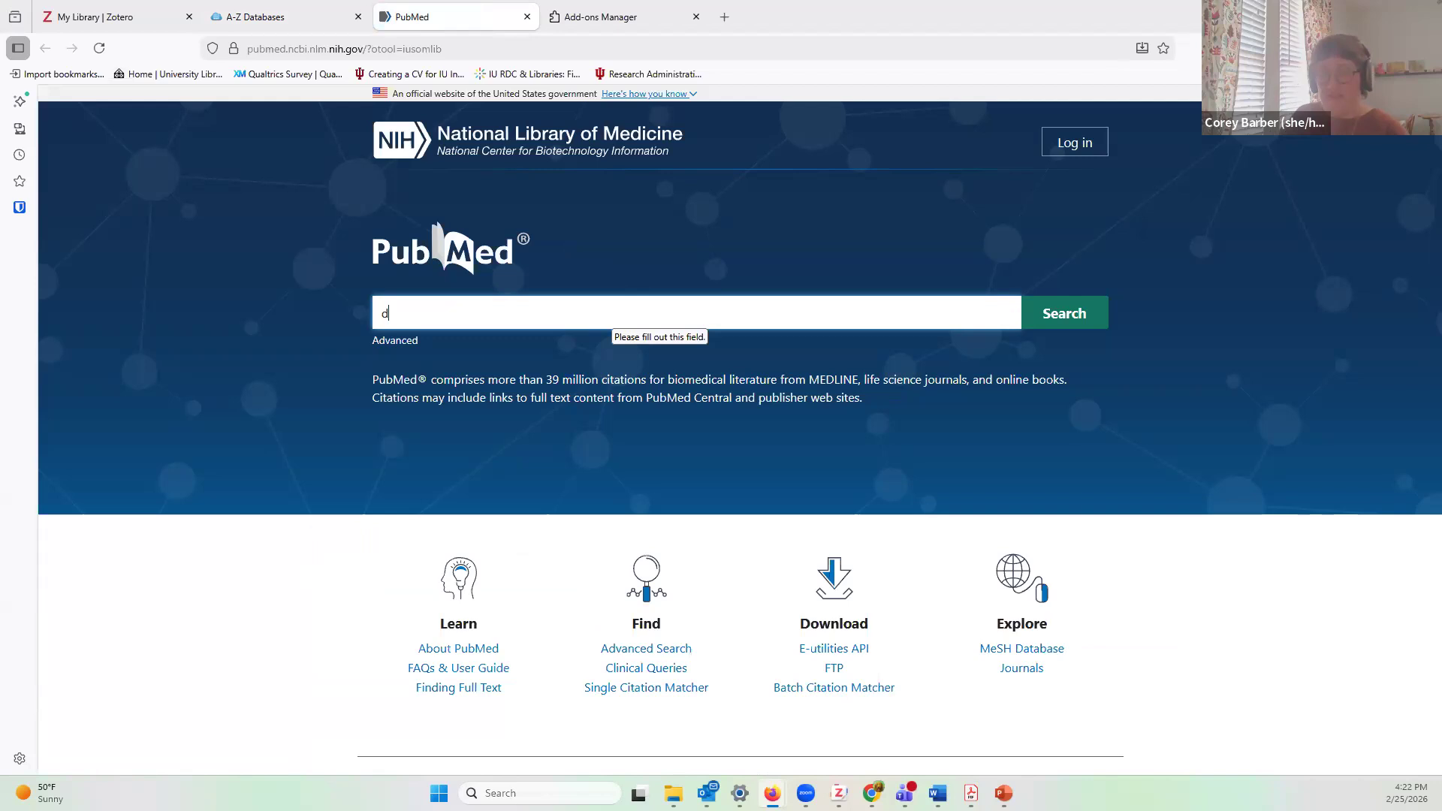
{"action": "type", "text": "epression"}
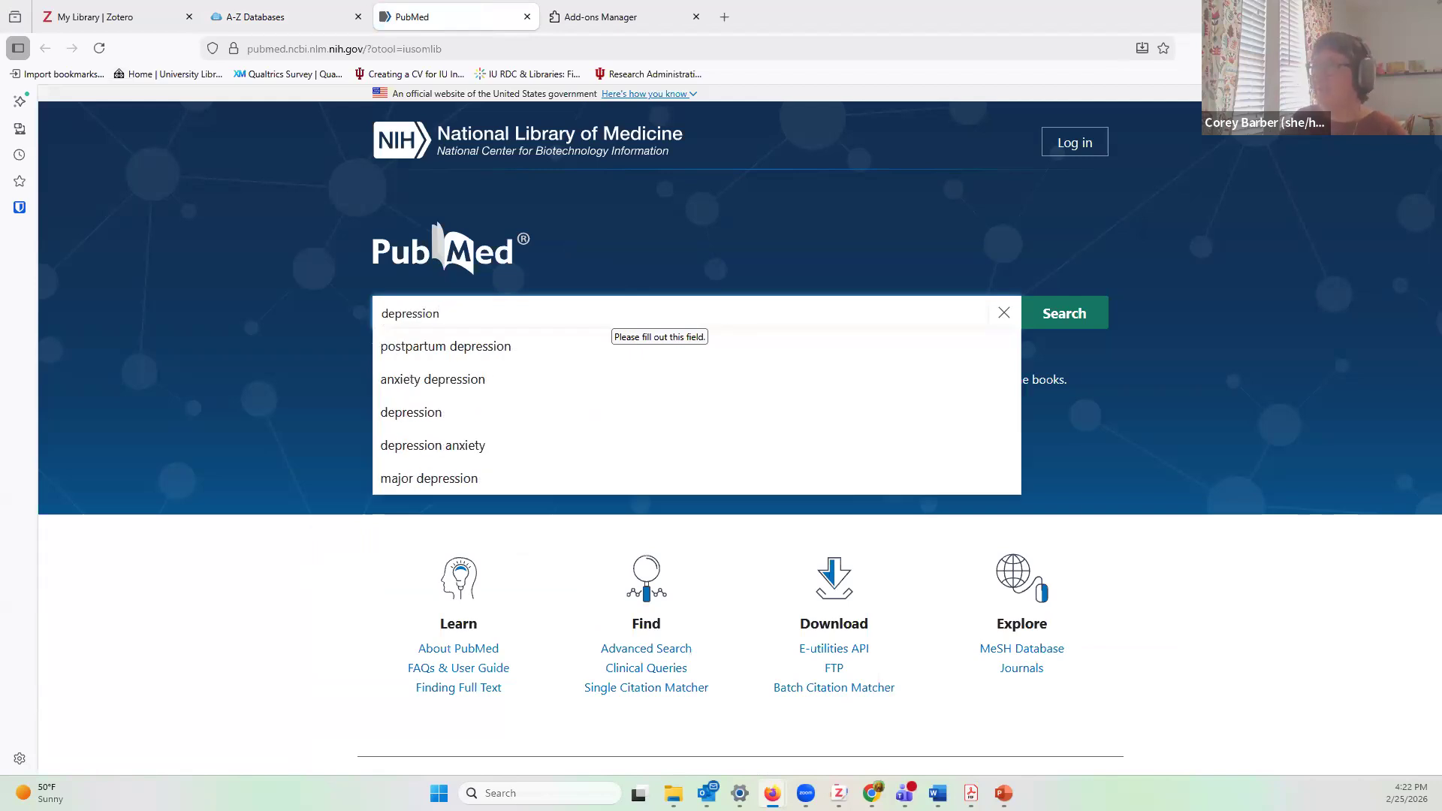
{"action": "left_click", "coordinate": [525, 352]}
{"action": "left_click", "coordinate": [1065, 316]}
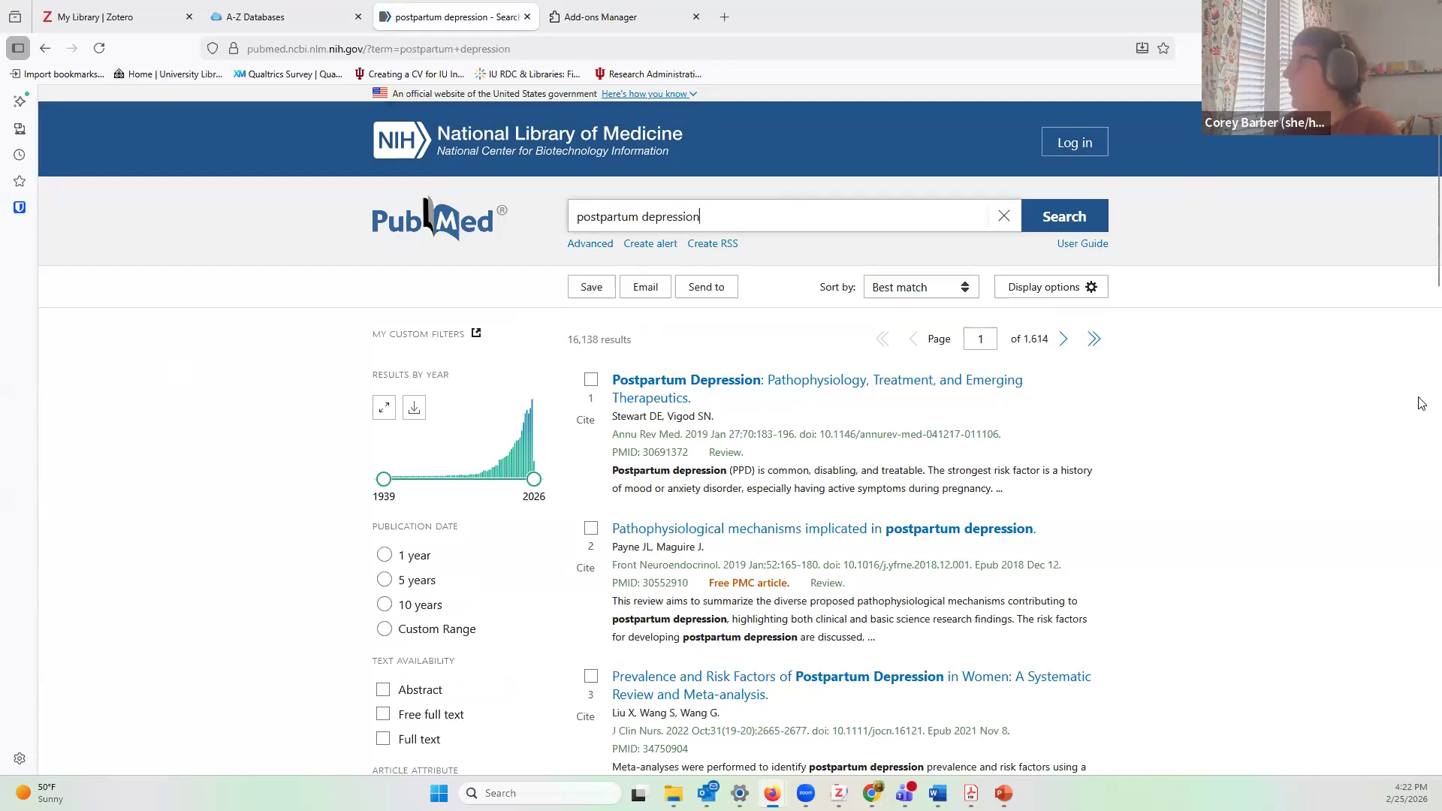
{"action": "scroll", "coordinate": [1396, 402], "scroll_direction": "down", "scroll_amount": 2}
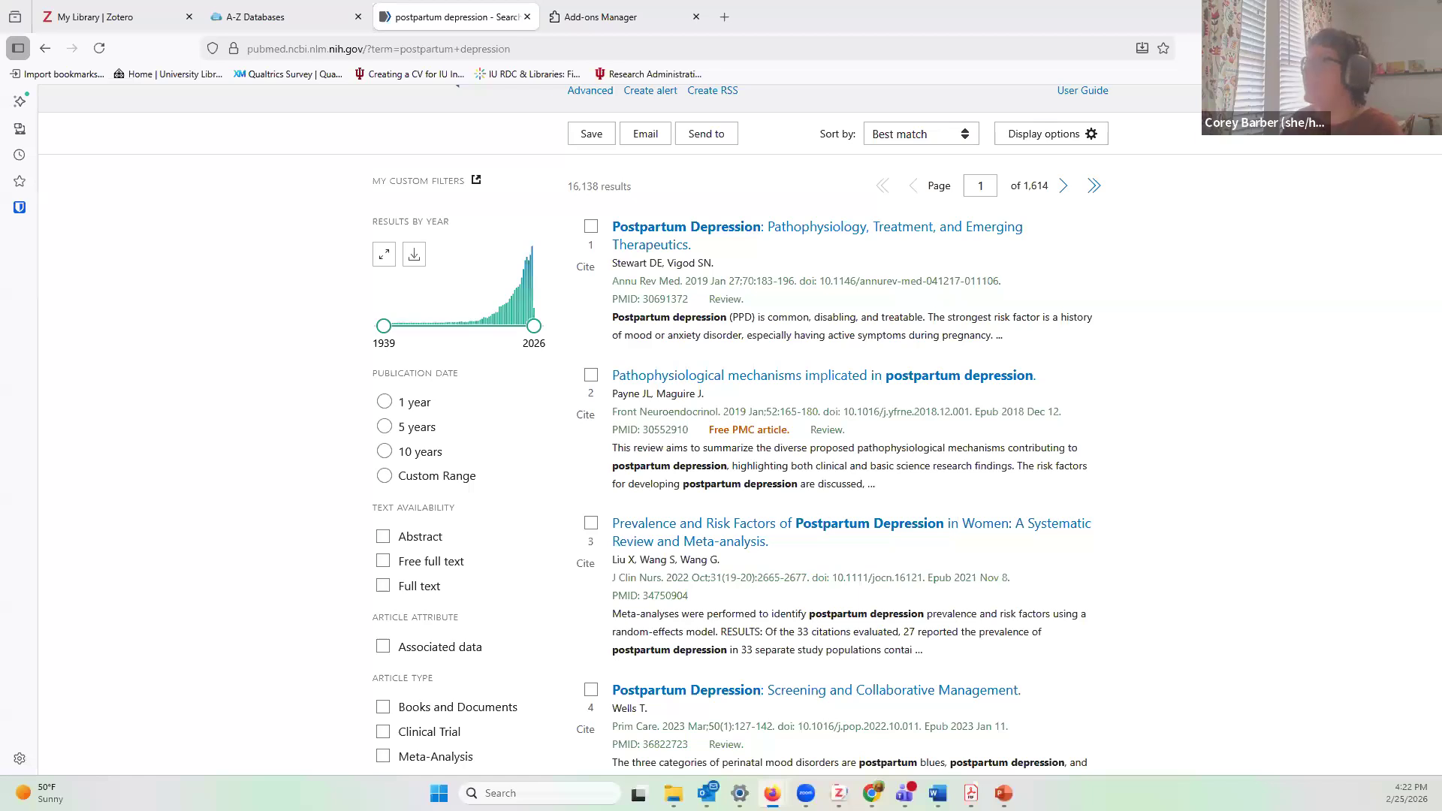
{"action": "scroll", "coordinate": [977, 330], "scroll_direction": "up", "scroll_amount": 2}
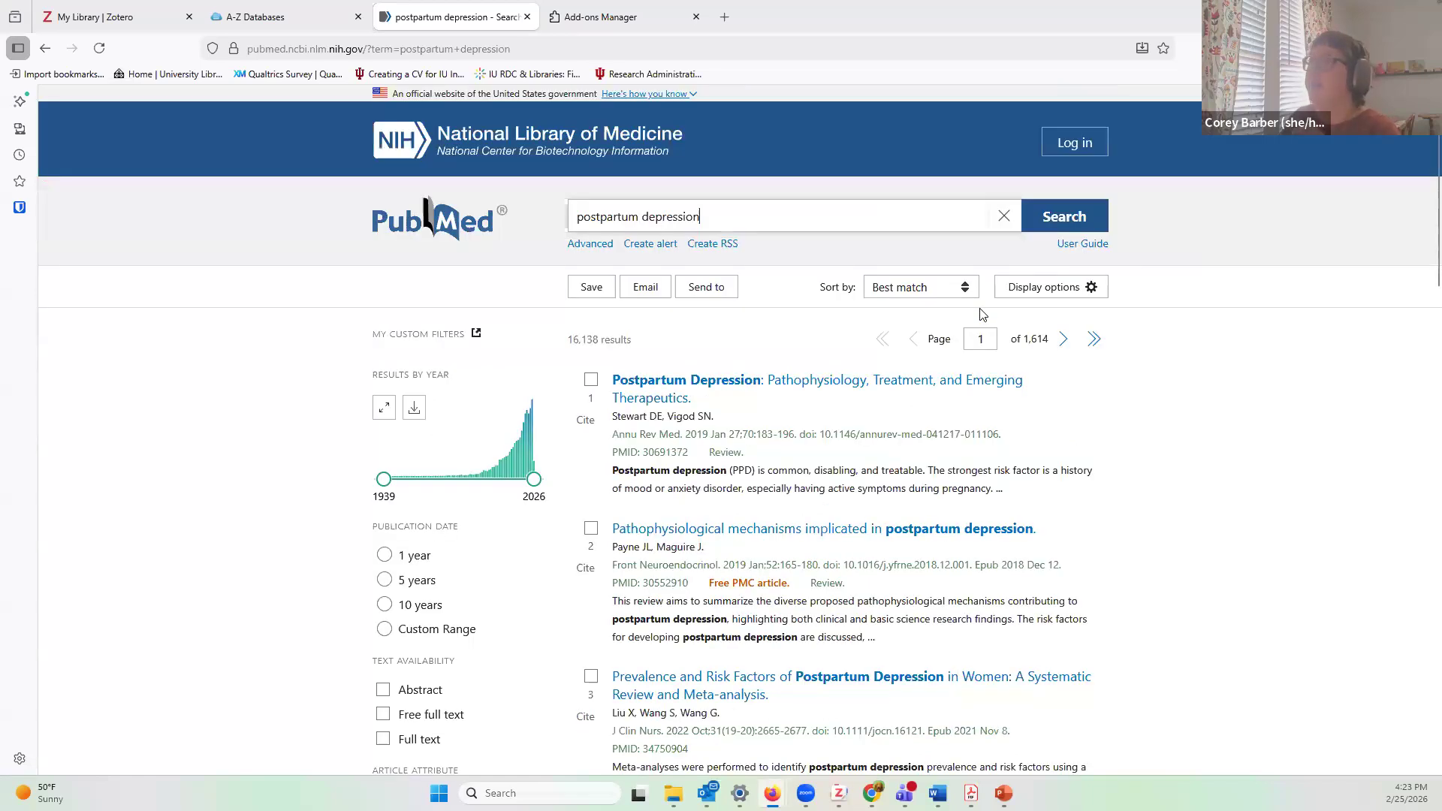
{"action": "left_click", "coordinate": [312, 614]}
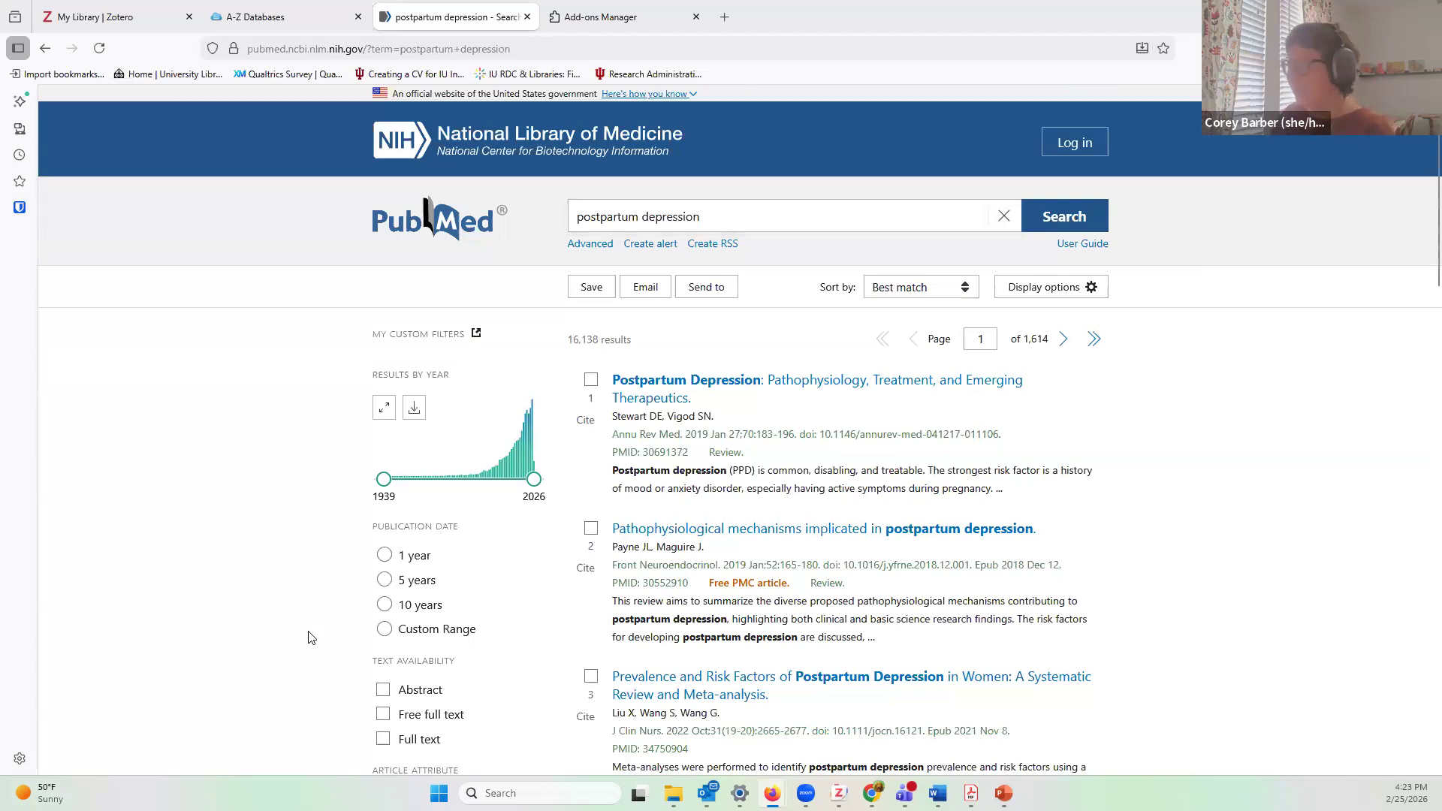
{"action": "scroll", "coordinate": [804, 455], "scroll_direction": "down", "scroll_amount": 1}
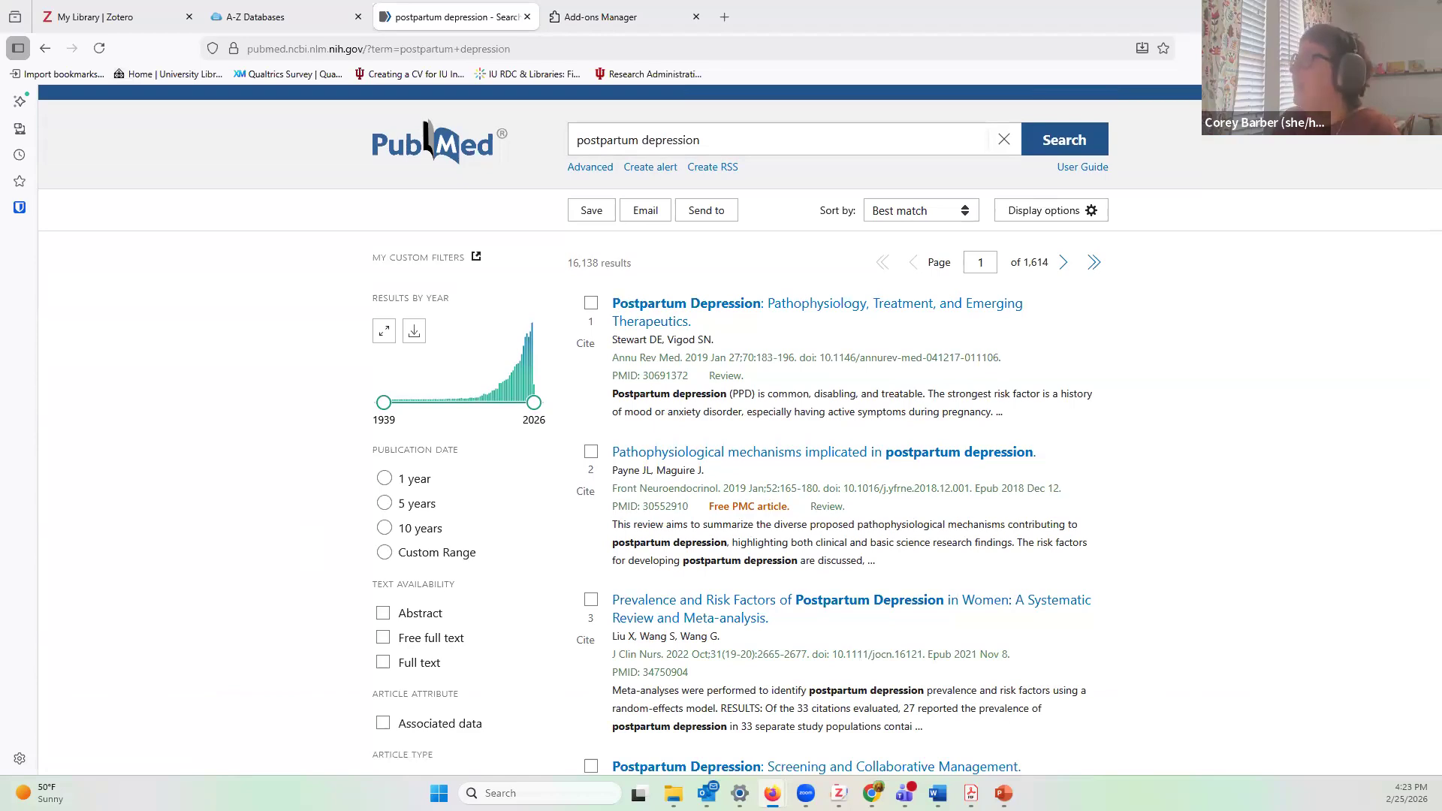
Step: Save the Pathophysiology, Treatment review and Prevalence and Risk Factors meta-analysis to Zotero via Connector
{"action": "left_click", "coordinate": [1341, 48]}
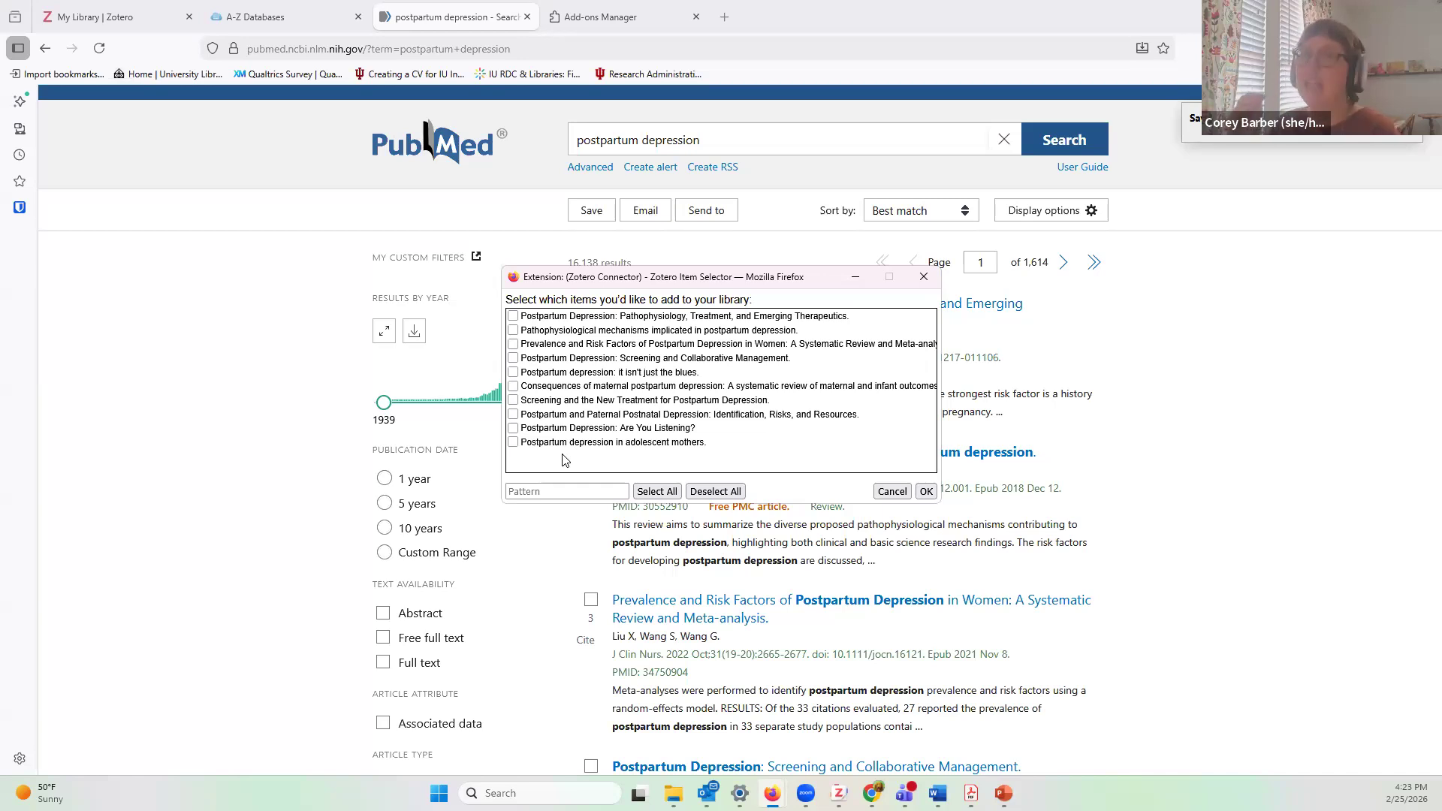
{"action": "left_click", "coordinate": [513, 316]}
{"action": "left_click", "coordinate": [513, 331]}
{"action": "left_click", "coordinate": [513, 373]}
{"action": "left_click", "coordinate": [513, 386]}
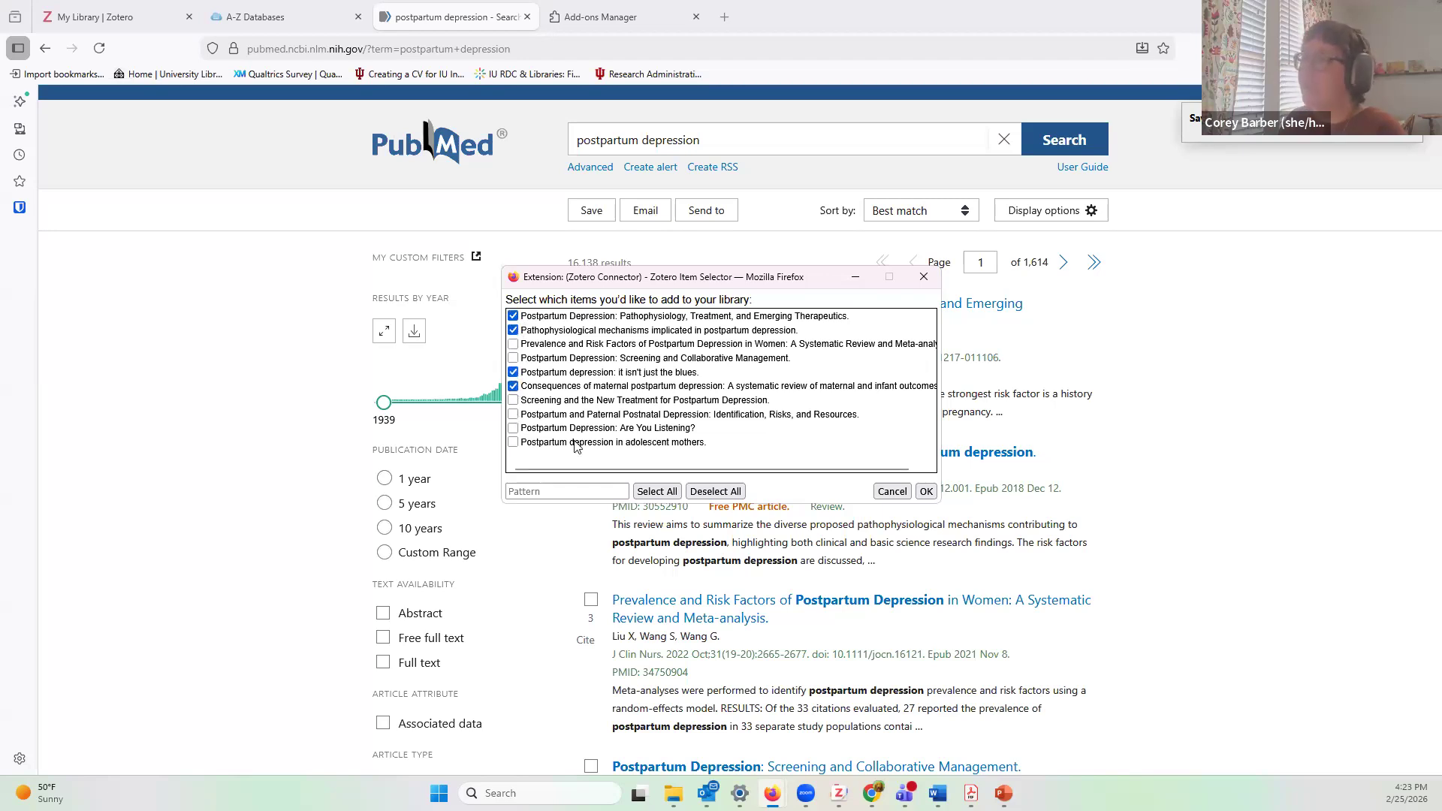
{"action": "left_click", "coordinate": [658, 492]}
{"action": "left_click", "coordinate": [715, 492]}
{"action": "left_click", "coordinate": [513, 317]}
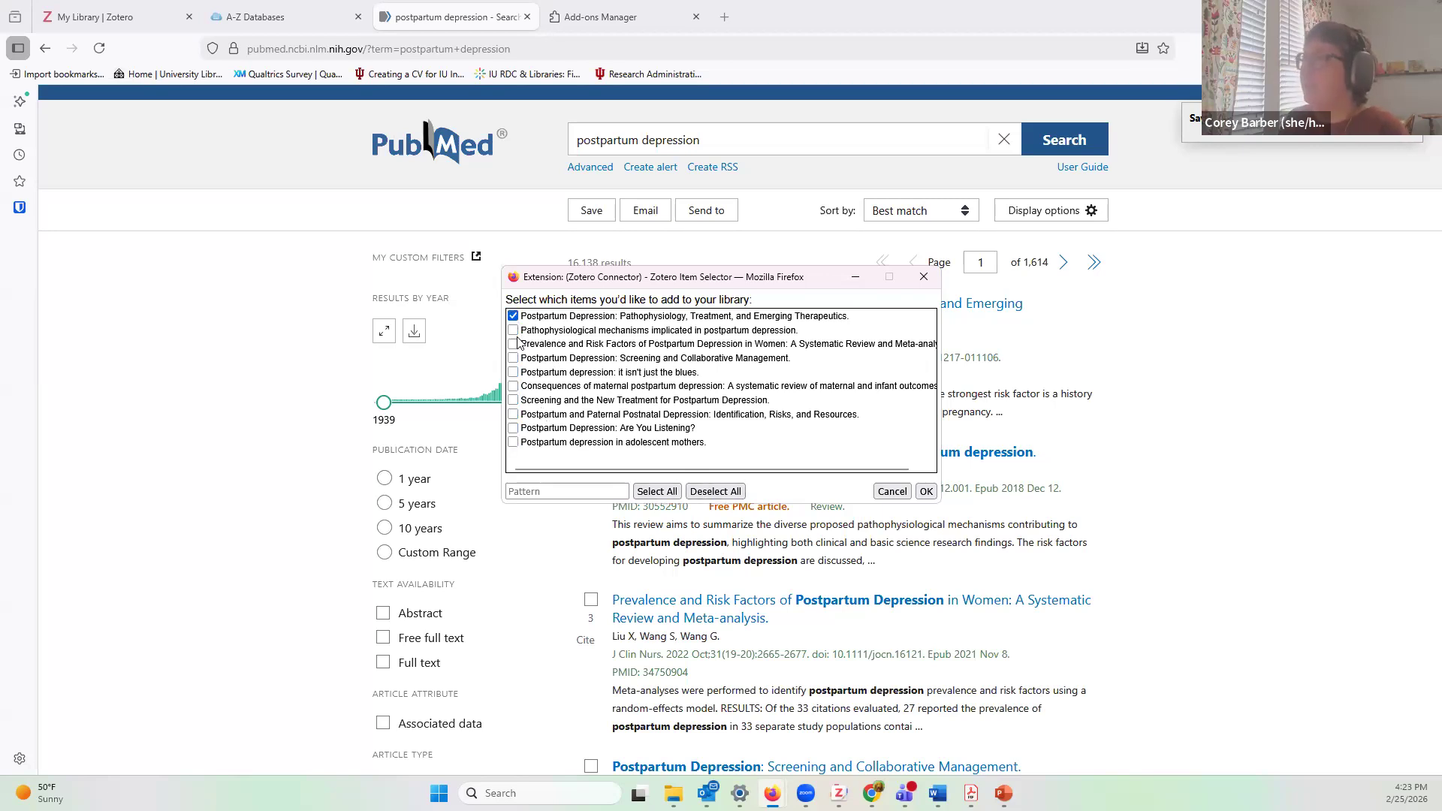
{"action": "left_click", "coordinate": [513, 344]}
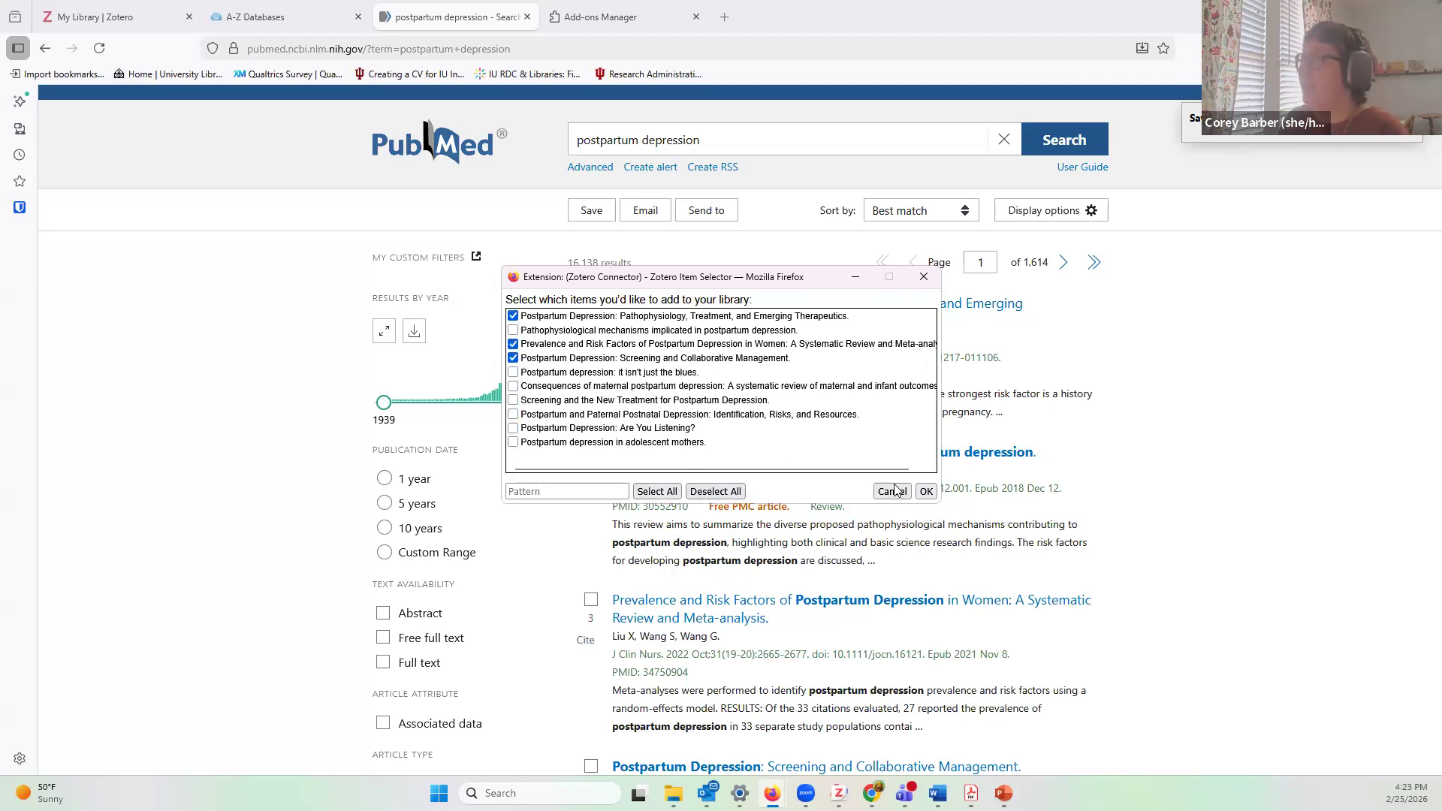
{"action": "left_click", "coordinate": [926, 492]}
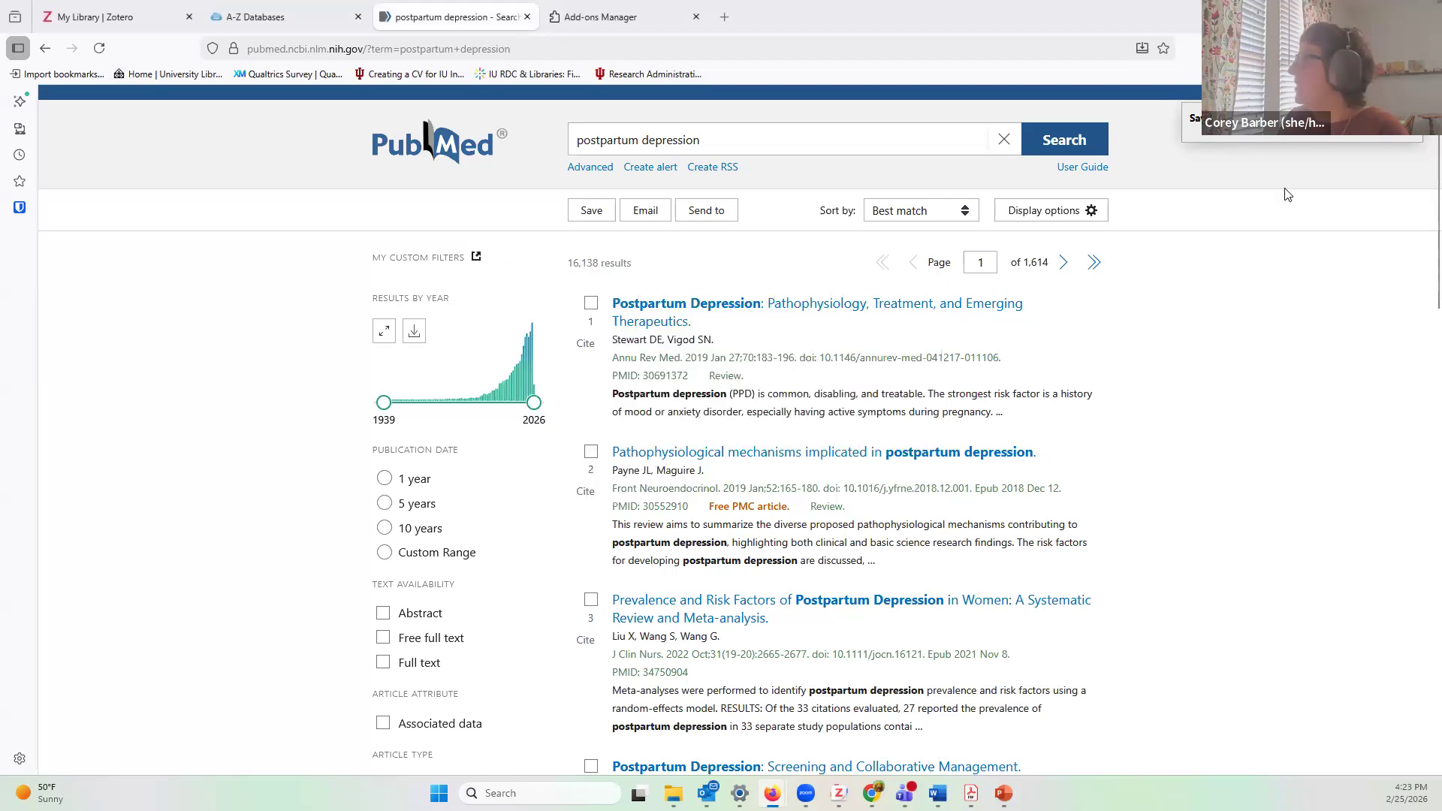
Step: Set the Connector's save destination to the test collection under grad school demo
{"action": "left_click", "coordinate": [1314, 119]}
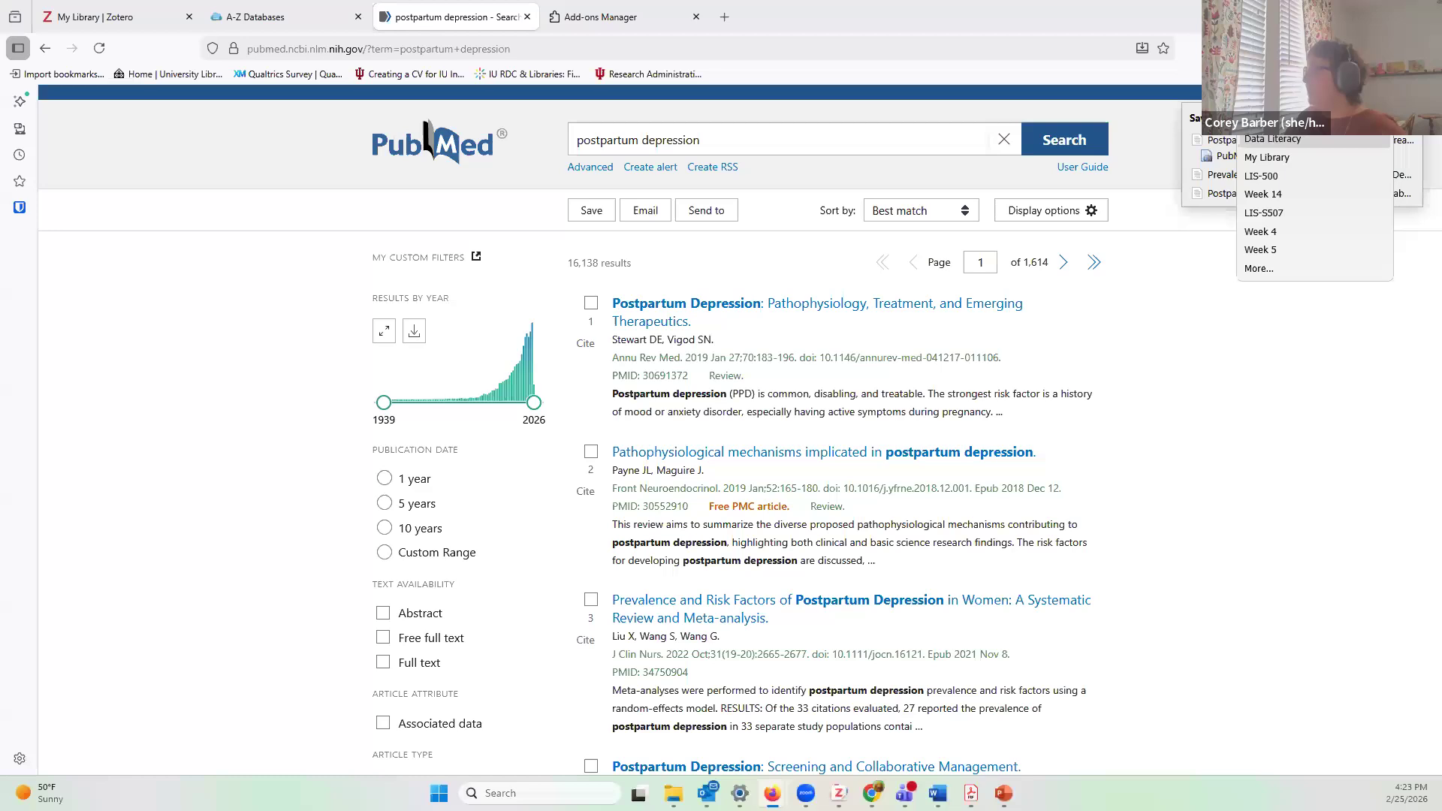
{"action": "left_click", "coordinate": [1259, 268]}
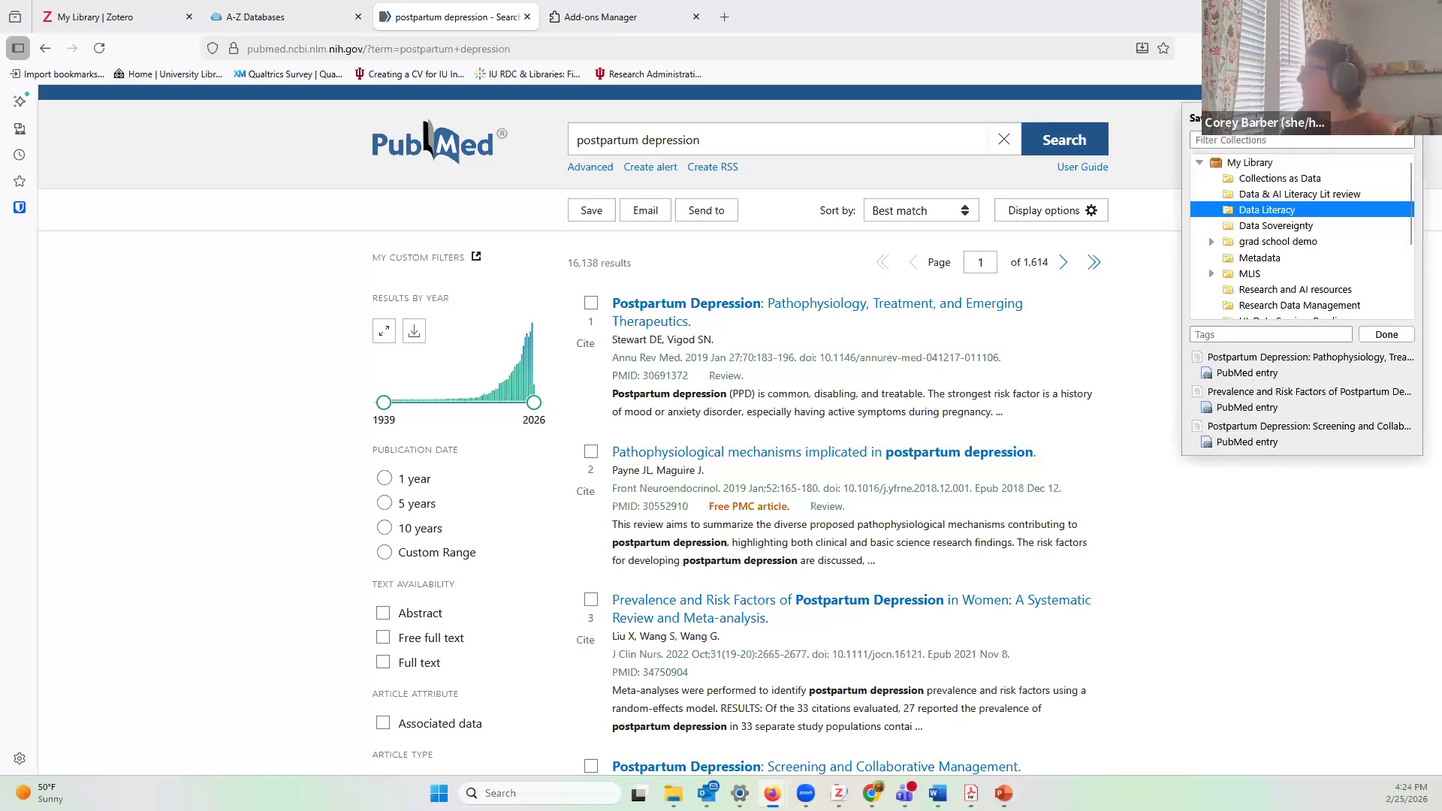
{"action": "left_click", "coordinate": [1273, 244]}
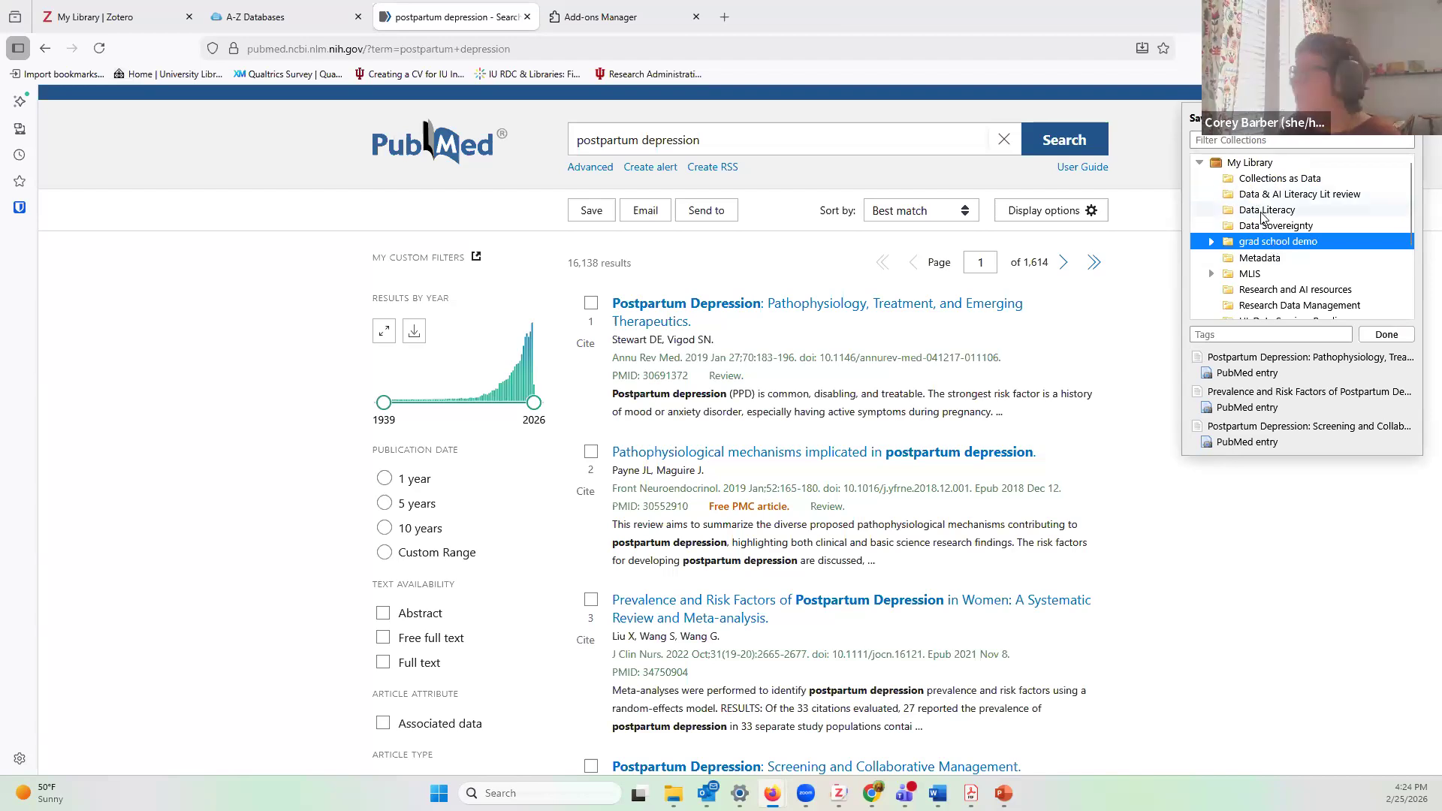
{"action": "left_click", "coordinate": [1211, 241]}
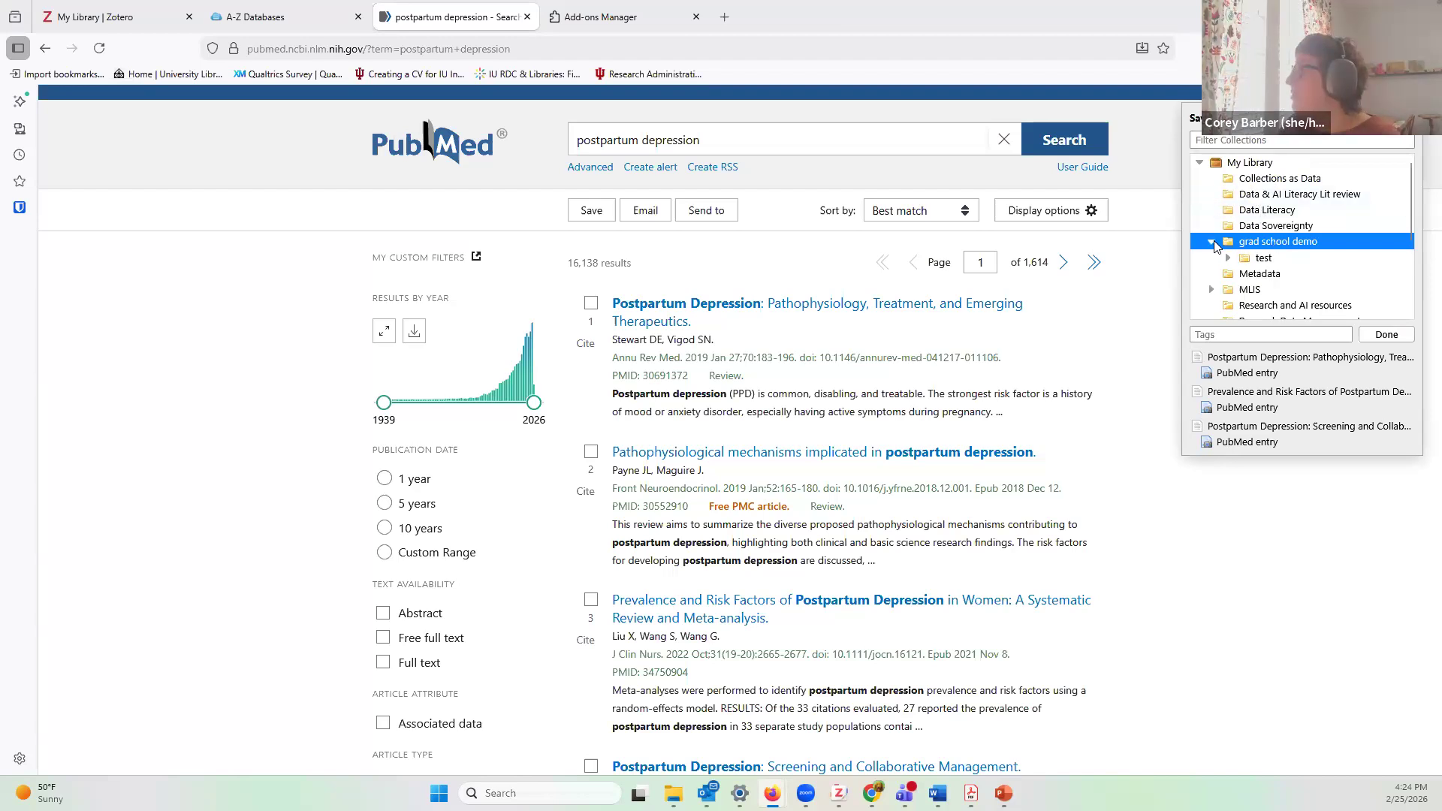
{"action": "left_click", "coordinate": [1264, 259]}
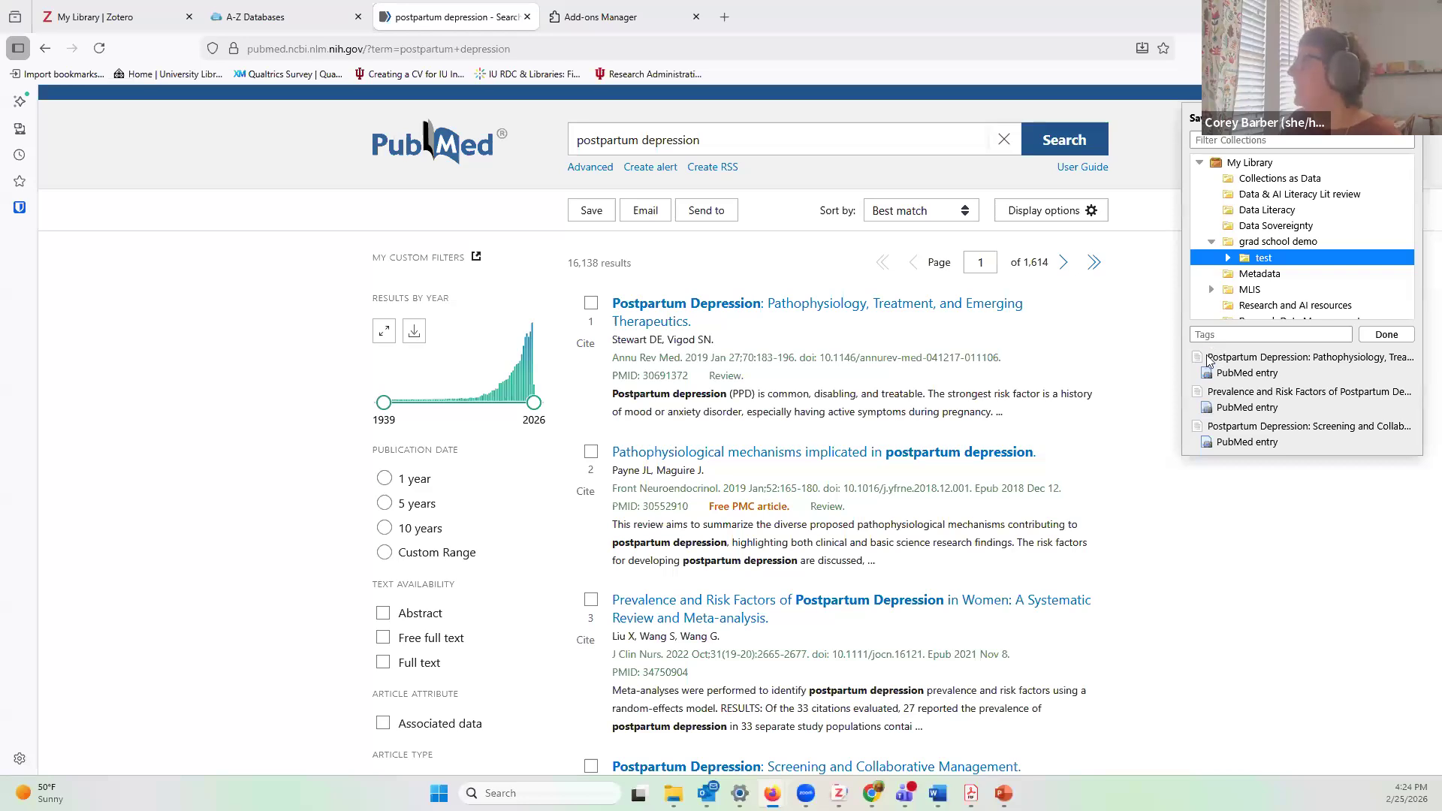
Step: Close the save summary and bring up the Zotero desktop library
{"action": "left_click_drag", "start_coordinate": [1207, 362], "coordinate": [1295, 443]}
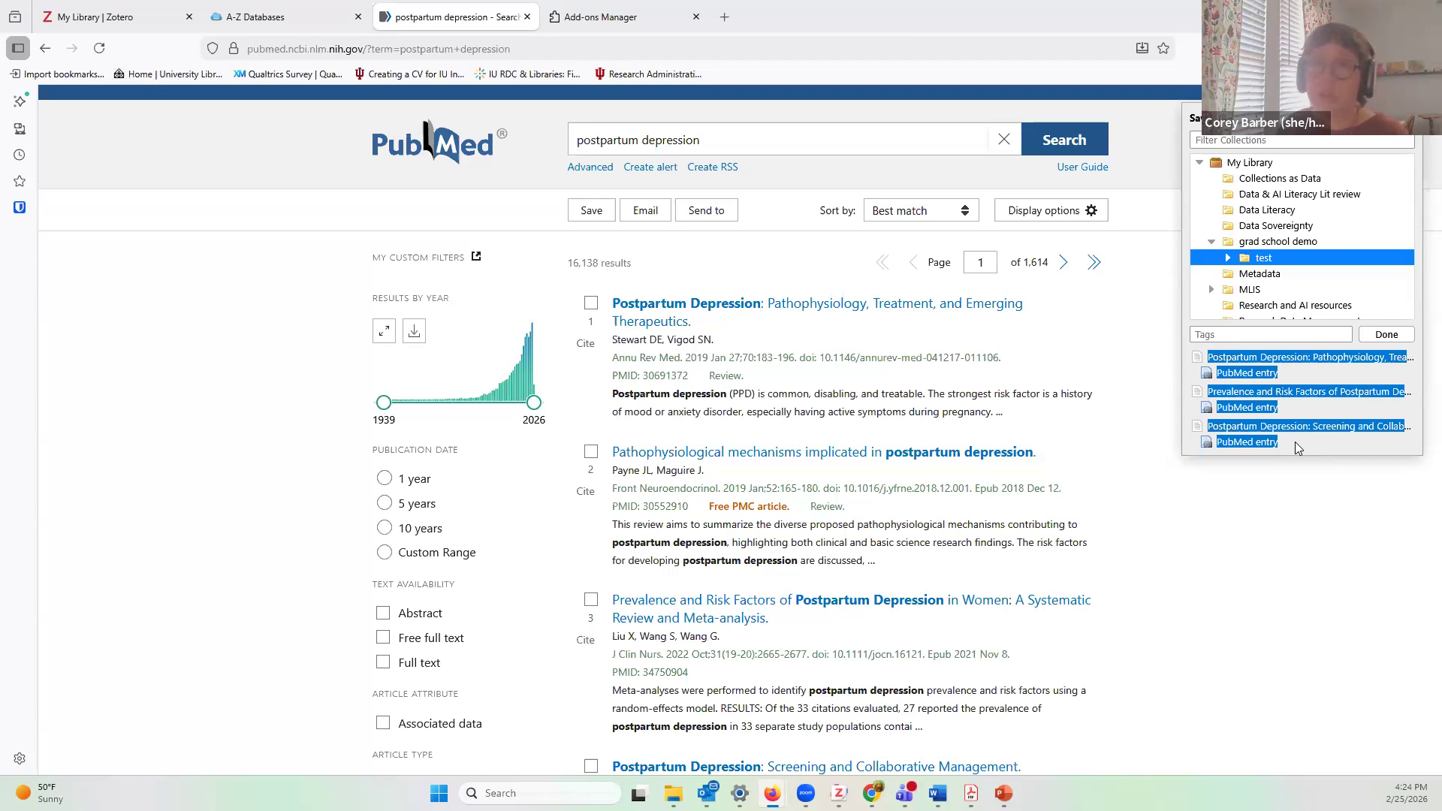
{"action": "left_click", "coordinate": [1295, 441]}
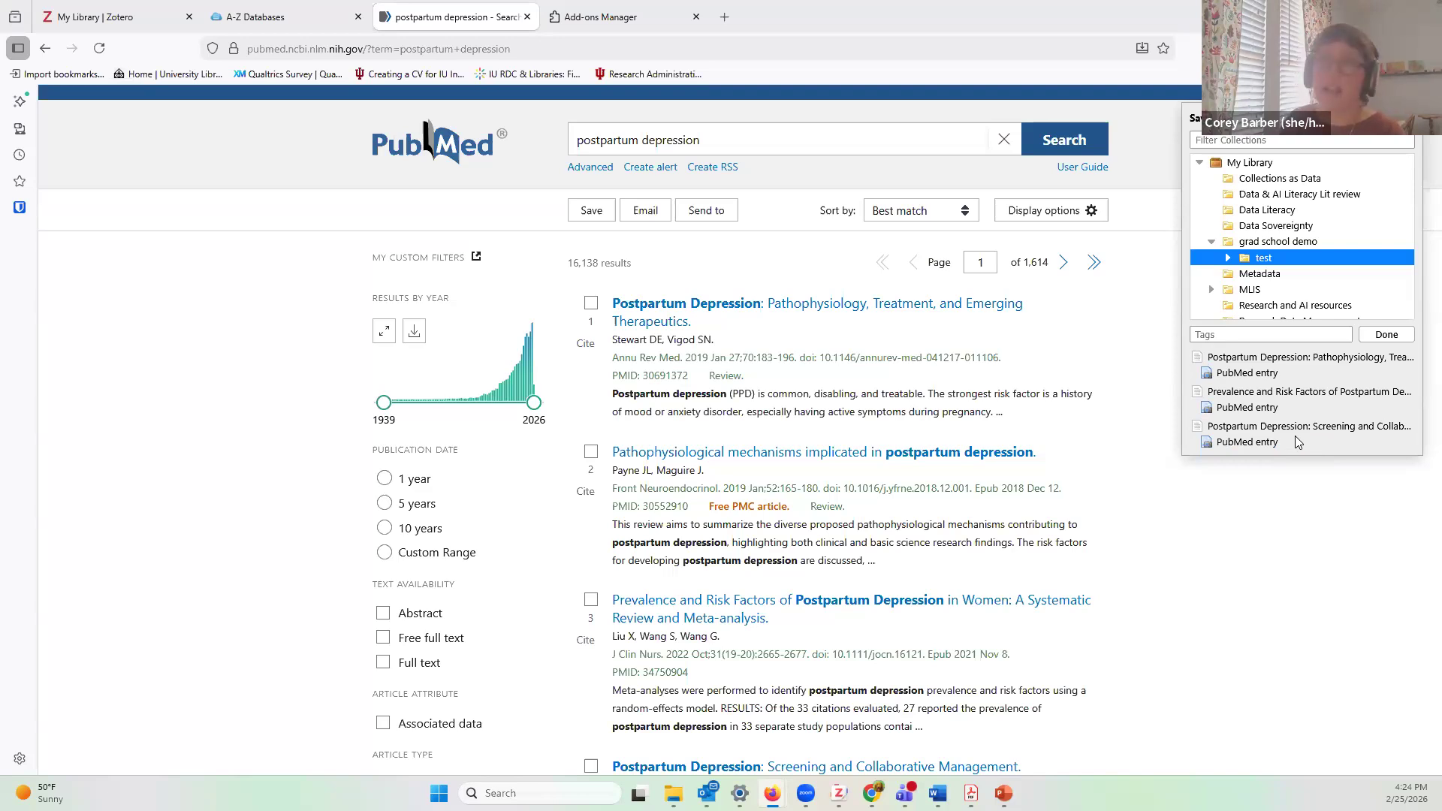
{"action": "left_click", "coordinate": [1387, 335]}
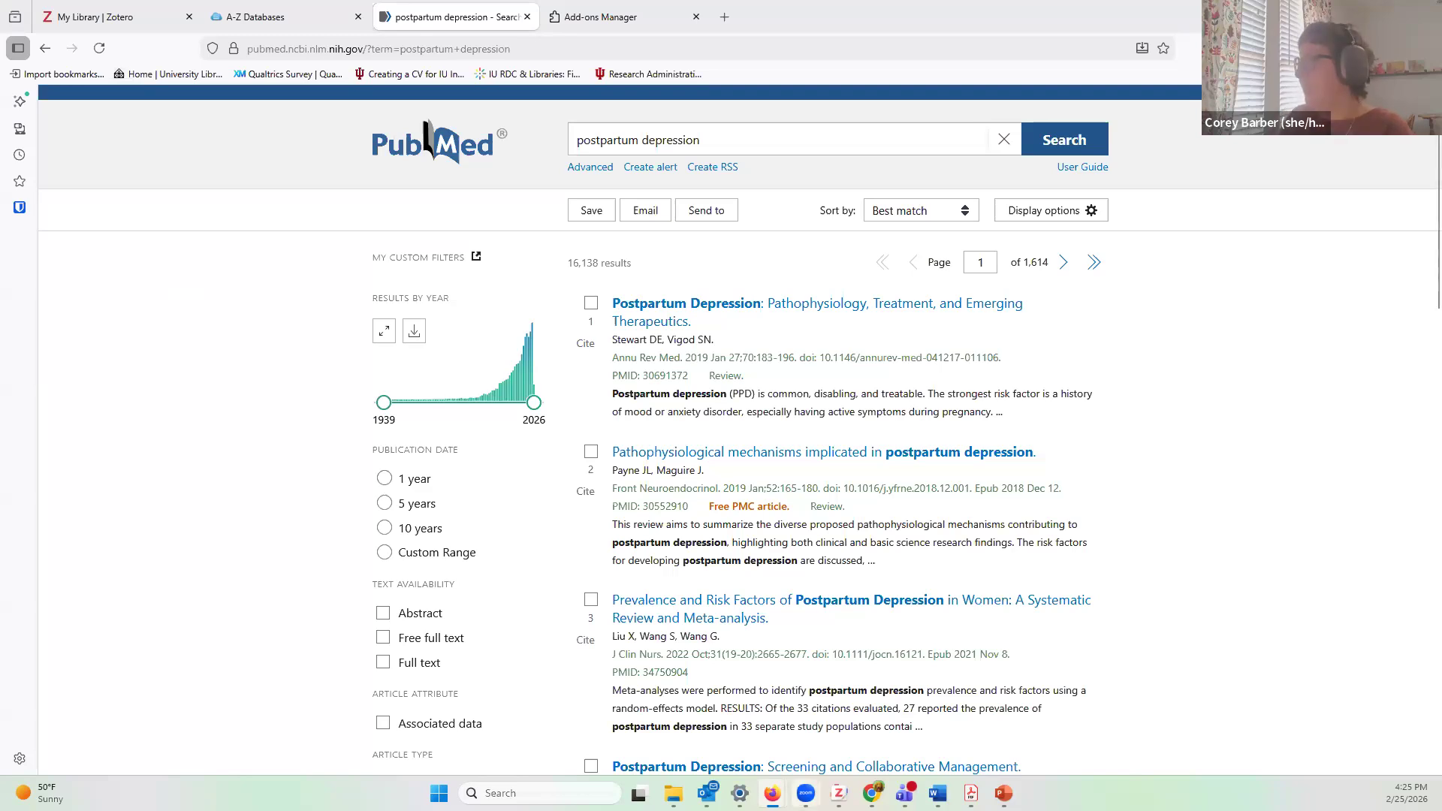
{"action": "left_click", "coordinate": [838, 785]}
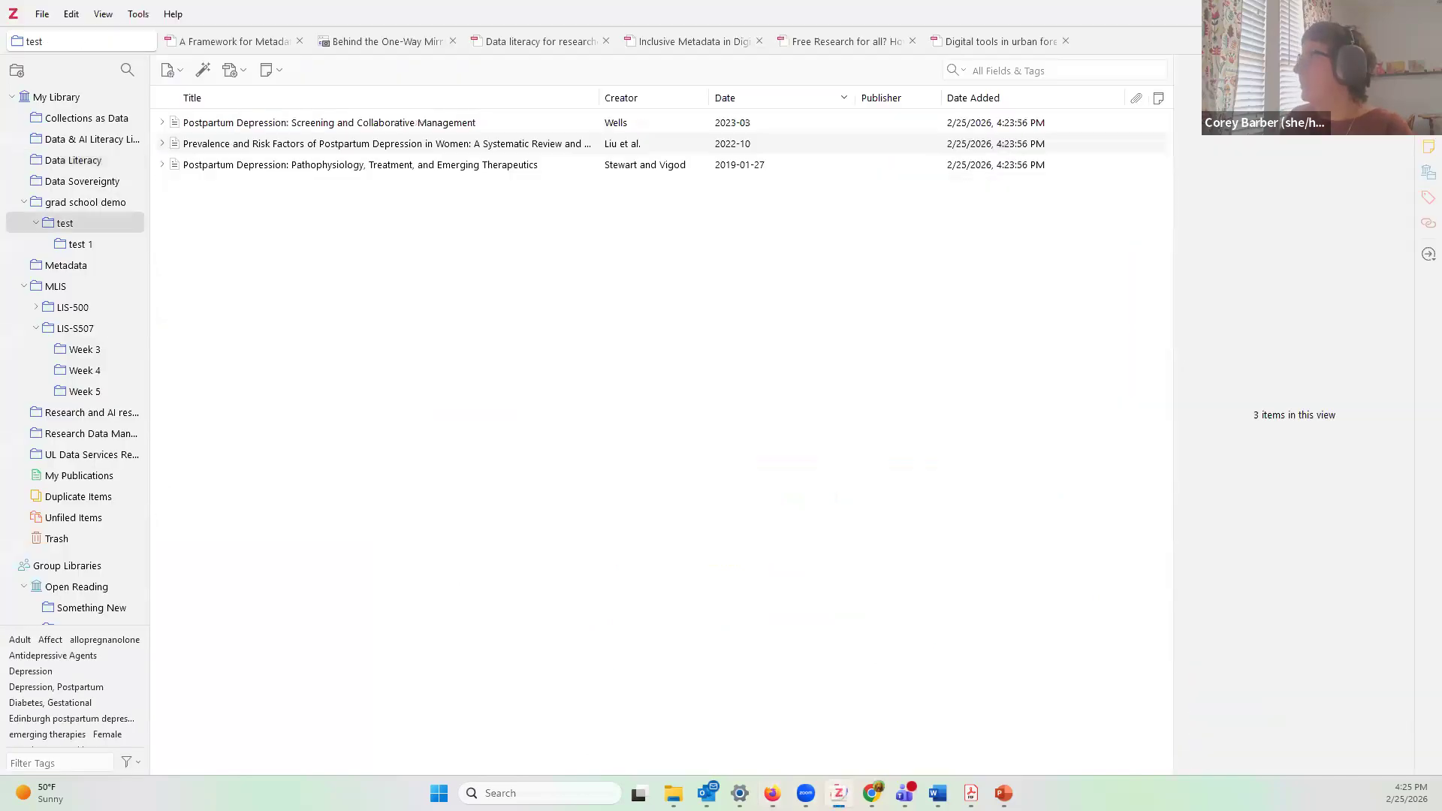
Step: Return to the PubMed results in Firefox and dismiss the 'Is Zotero Running?' warning
{"action": "key", "text": "alt+Tab"}
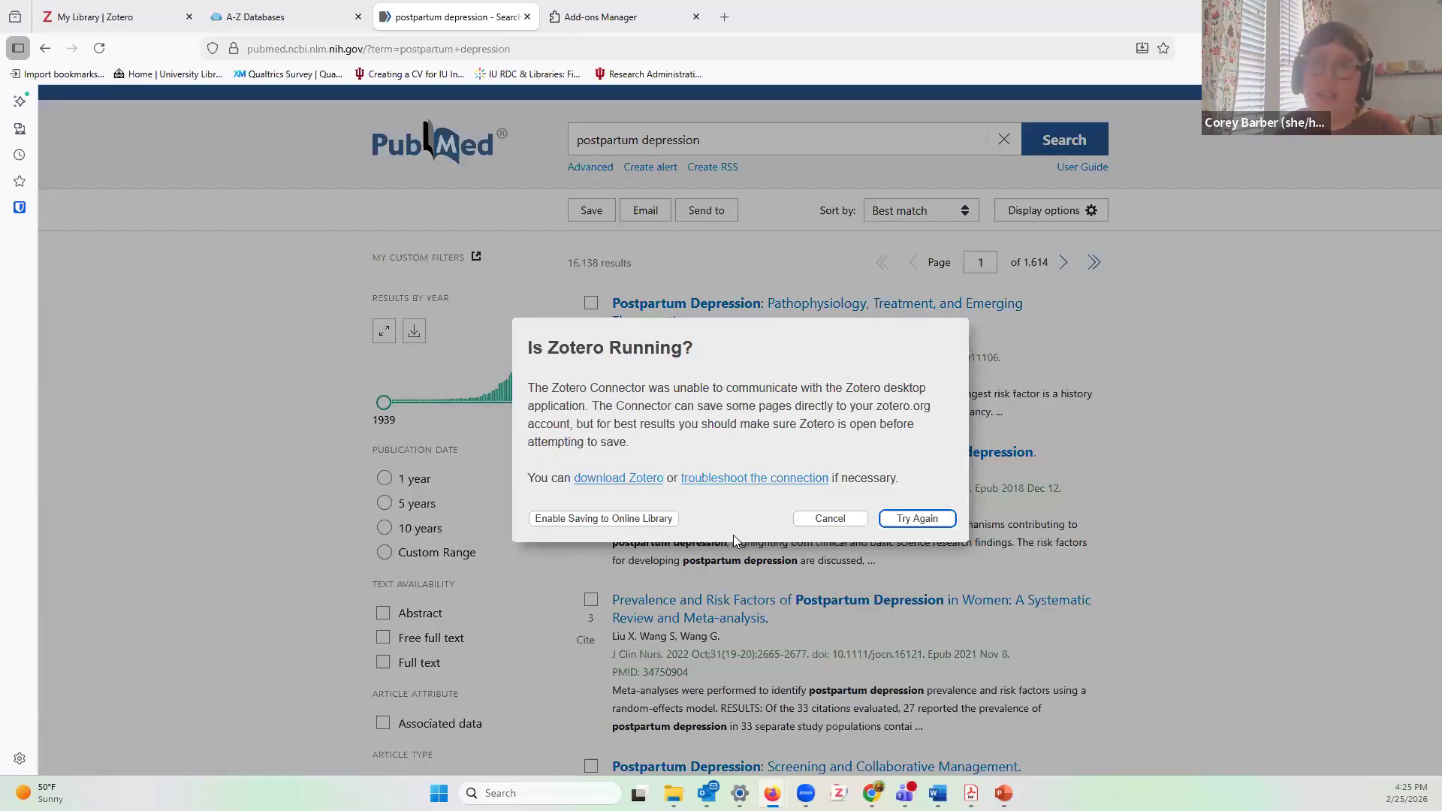
{"action": "left_click", "coordinate": [917, 519]}
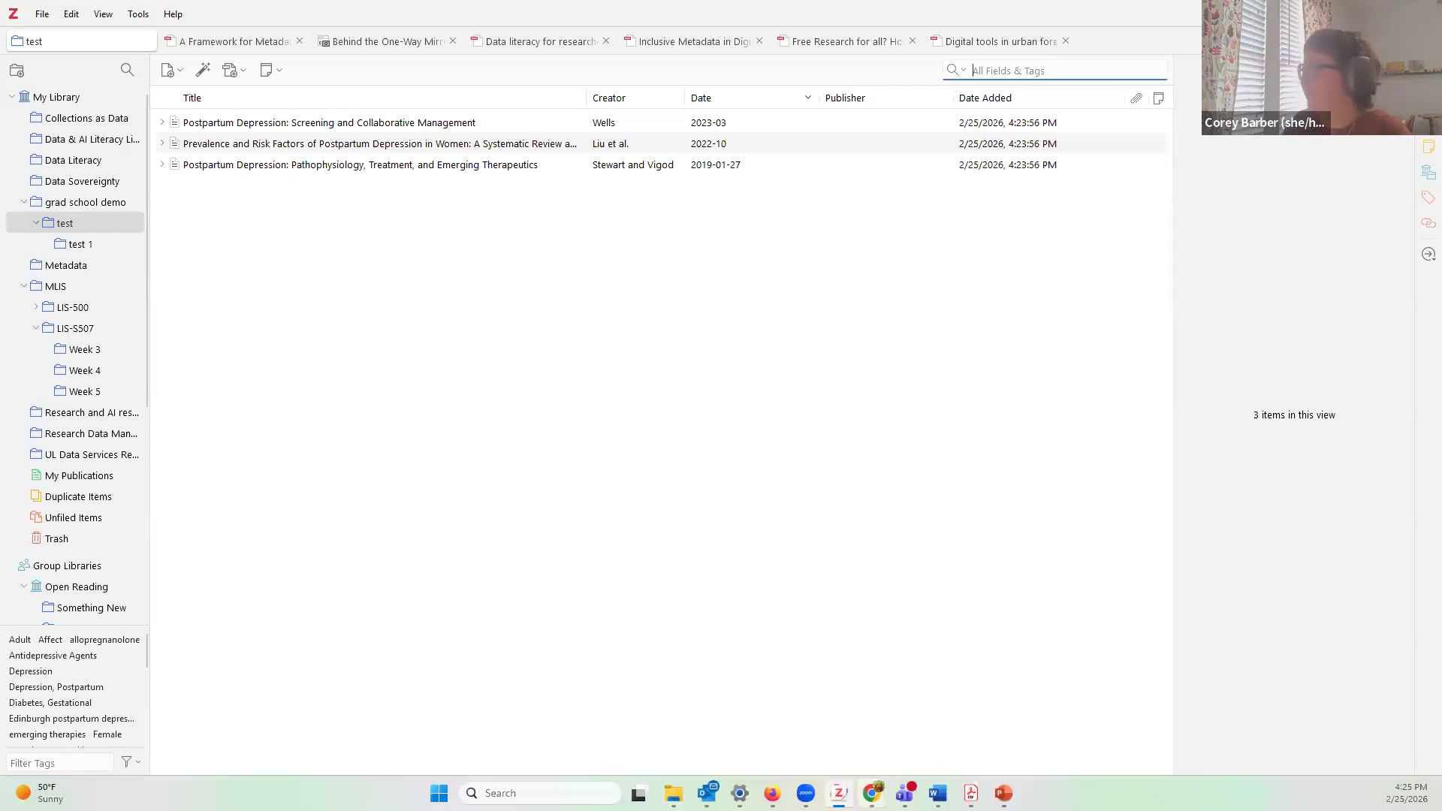
{"action": "left_click", "coordinate": [839, 793]}
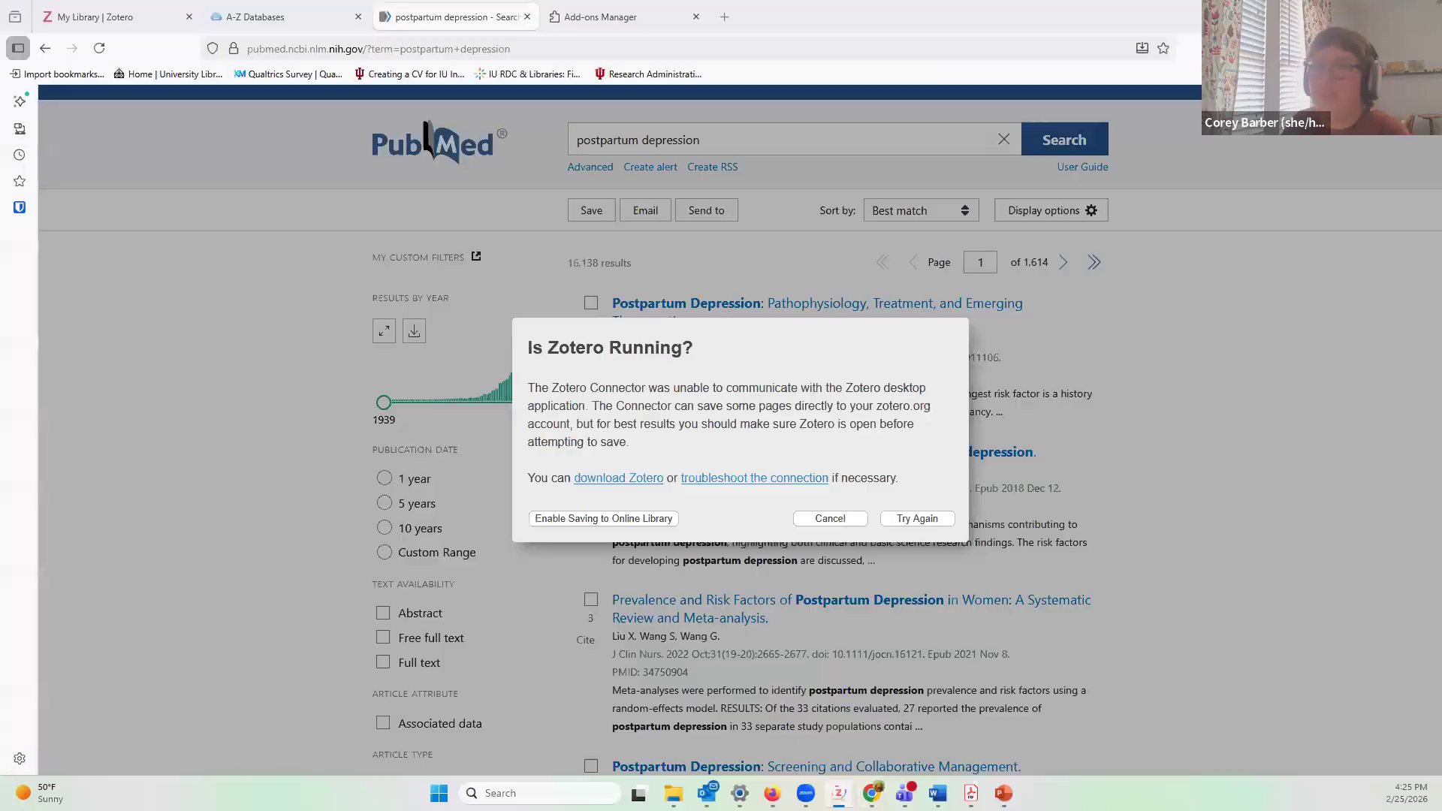
{"action": "left_click", "coordinate": [829, 519]}
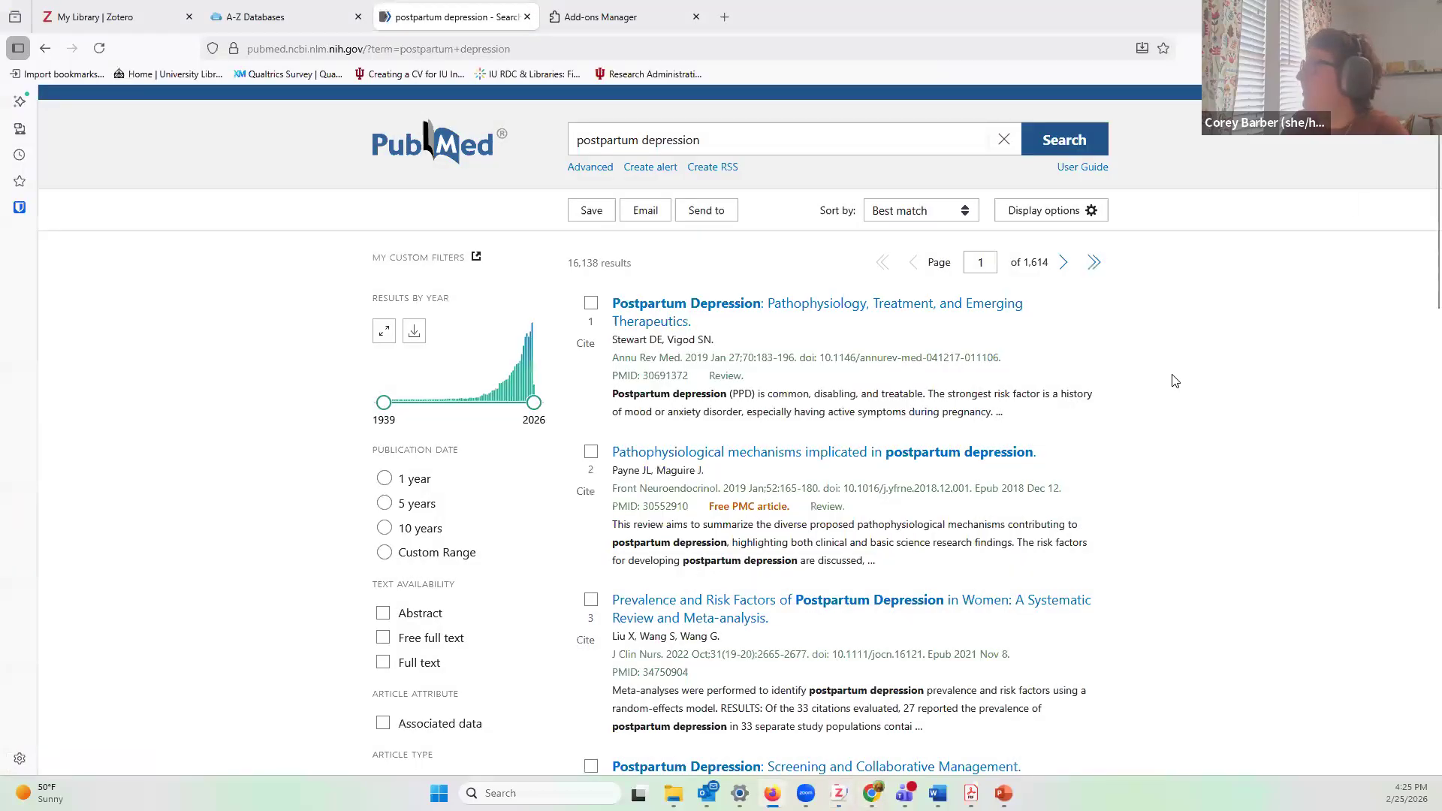
Step: Open the 'Postpartum Depression: Pathophysiology, Treatment, and Emerging Therapeutics' article page in PubMed
{"action": "left_click", "coordinate": [789, 308]}
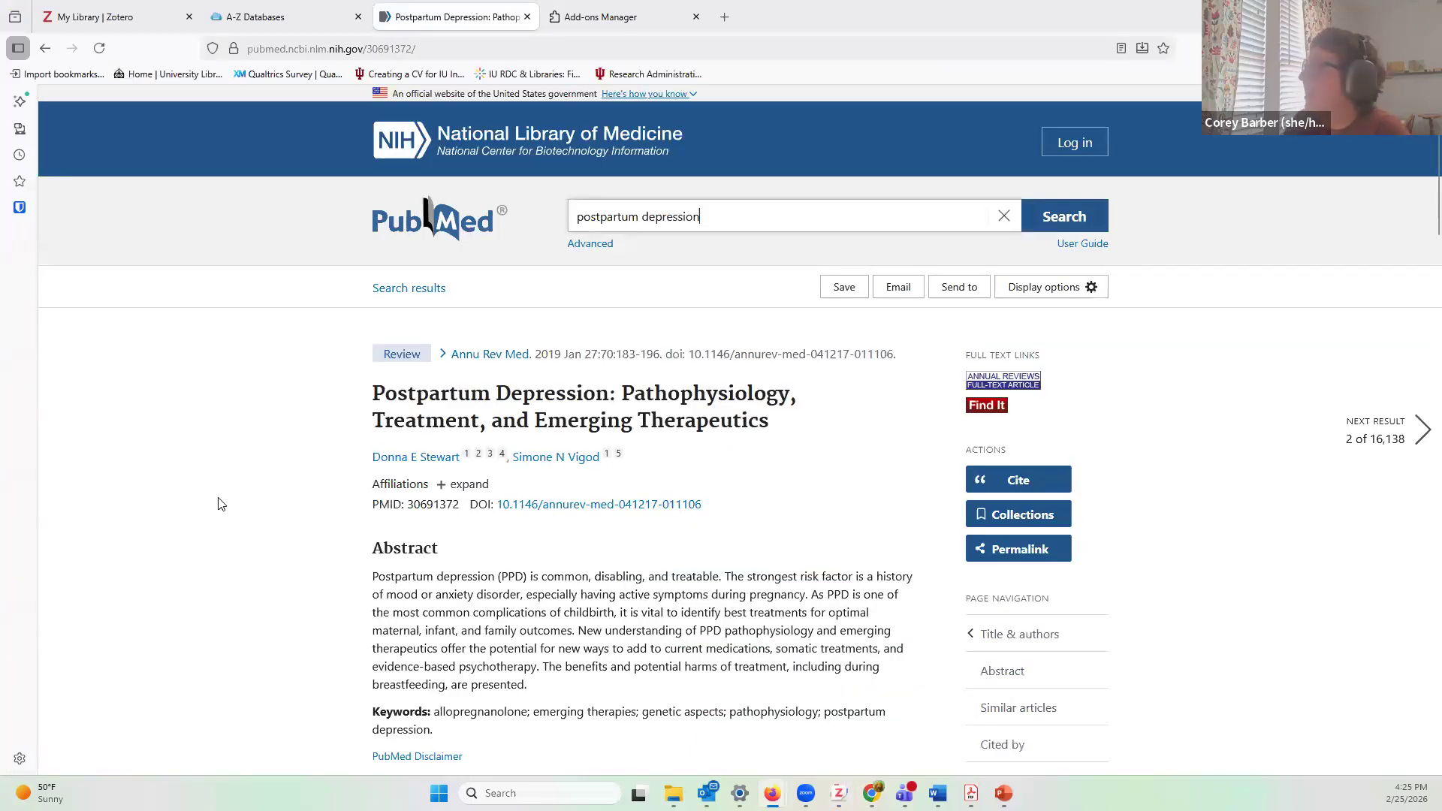
{"action": "scroll", "coordinate": [216, 507], "scroll_direction": "down", "scroll_amount": 2}
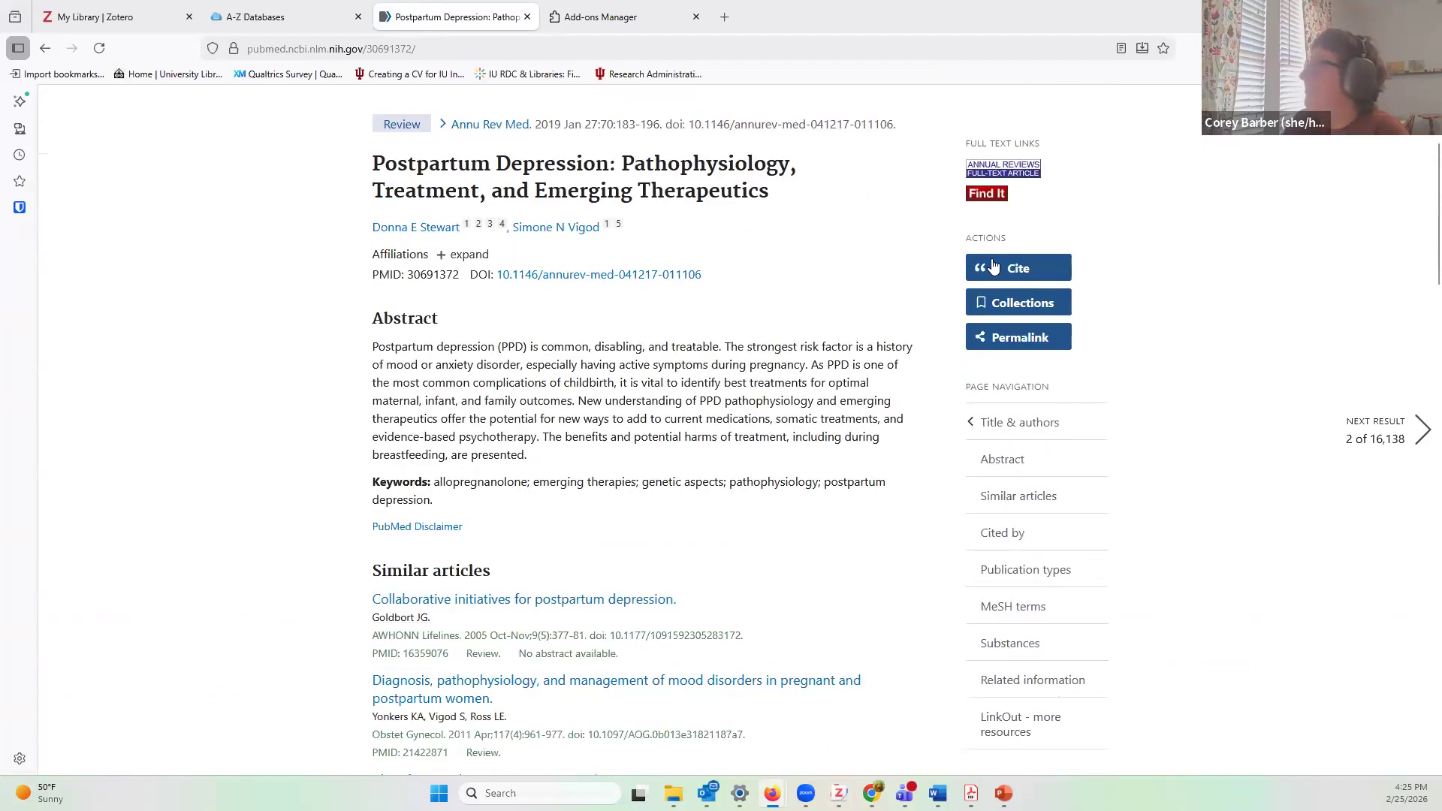
{"action": "scroll", "coordinate": [220, 503], "scroll_direction": "up", "scroll_amount": 2}
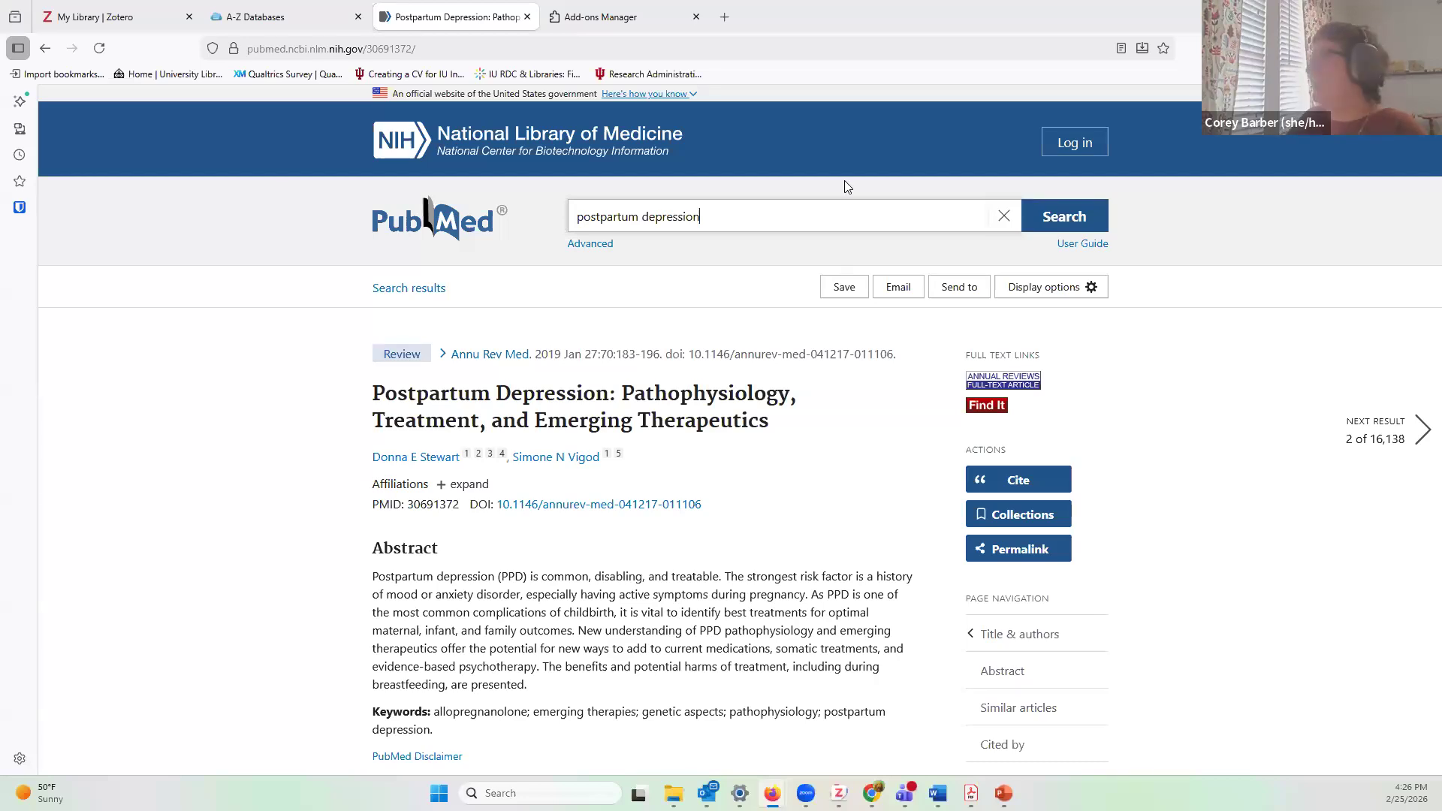
{"action": "scroll", "coordinate": [314, 360], "scroll_direction": "down", "scroll_amount": 1}
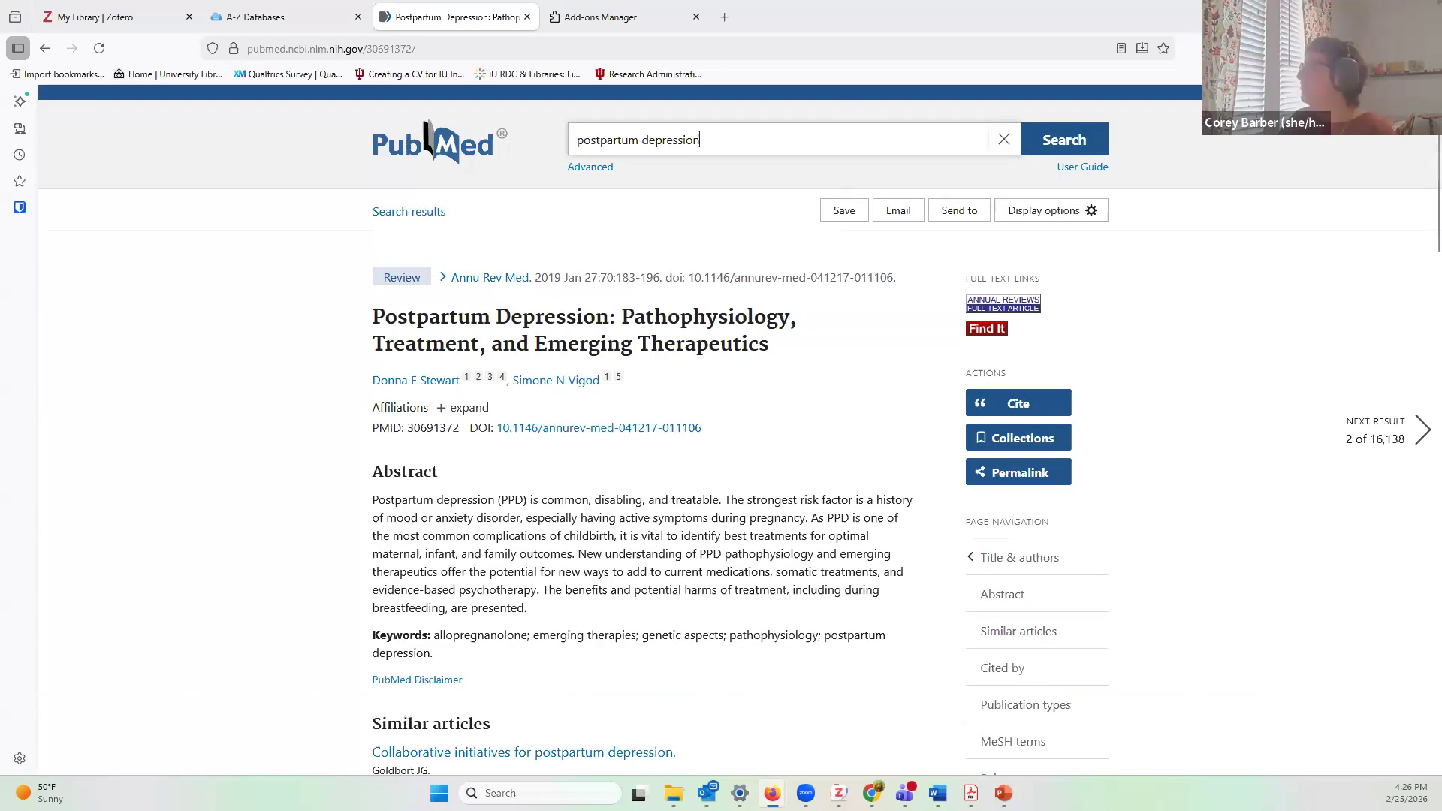
Step: Save this article to the test collection with Zotero Connector, then switch to Zotero
{"action": "left_click", "coordinate": [1370, 48]}
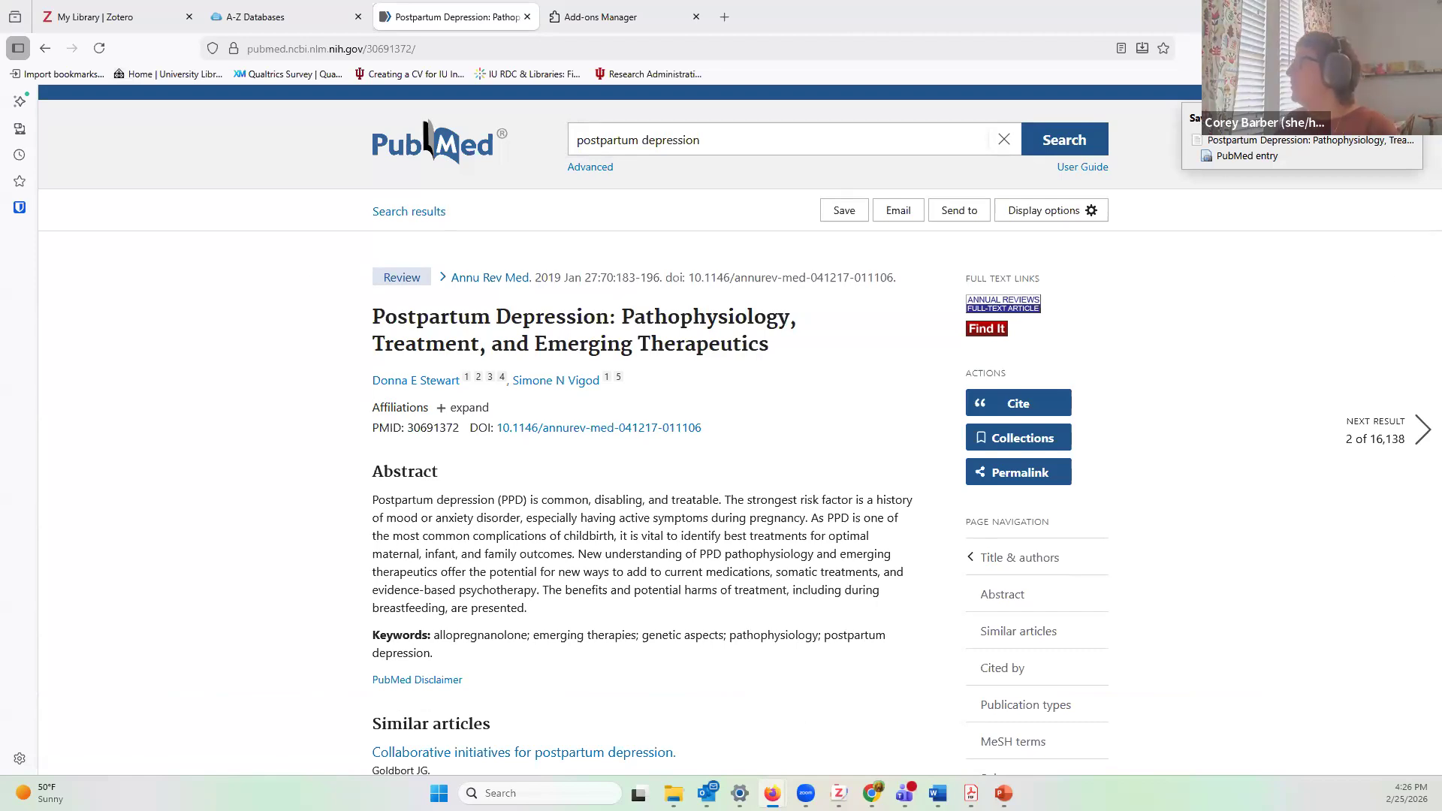
{"action": "left_click", "coordinate": [1315, 118]}
{"action": "left_click", "coordinate": [1319, 159]}
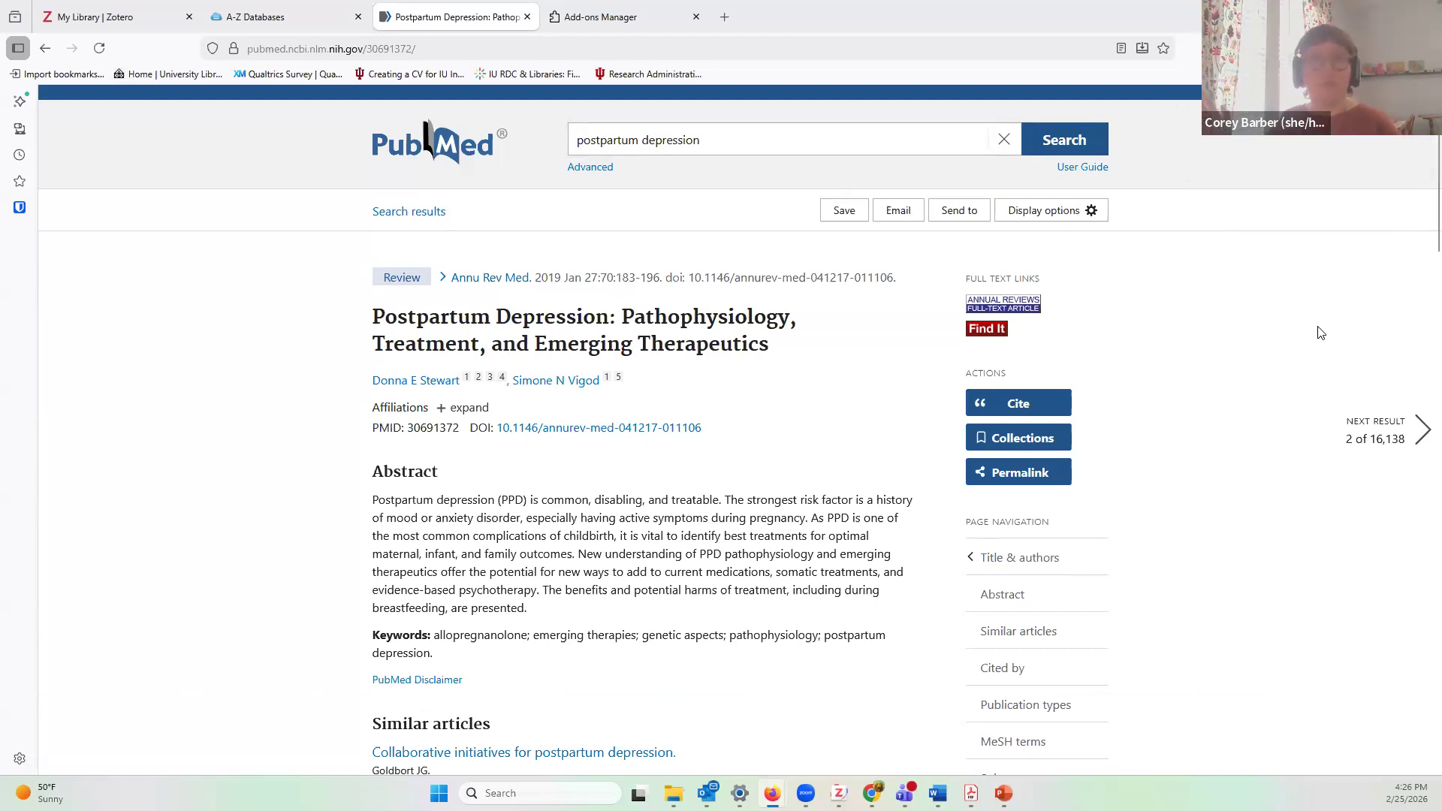
{"action": "key", "text": "alt+Tab"}
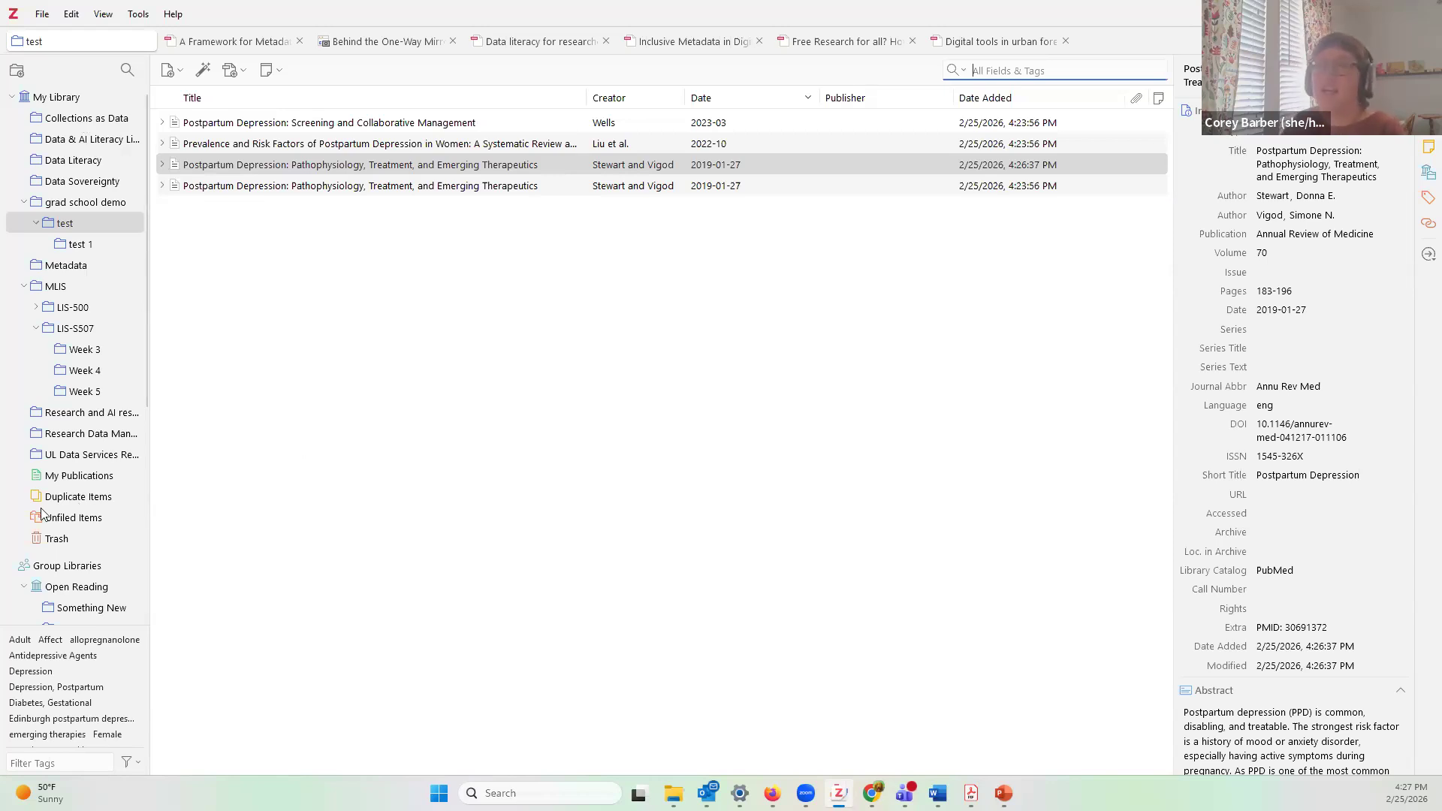
Step: Open Duplicate Items and select the two Postpartum Depression: Pathophysiology copies
{"action": "left_click", "coordinate": [80, 502]}
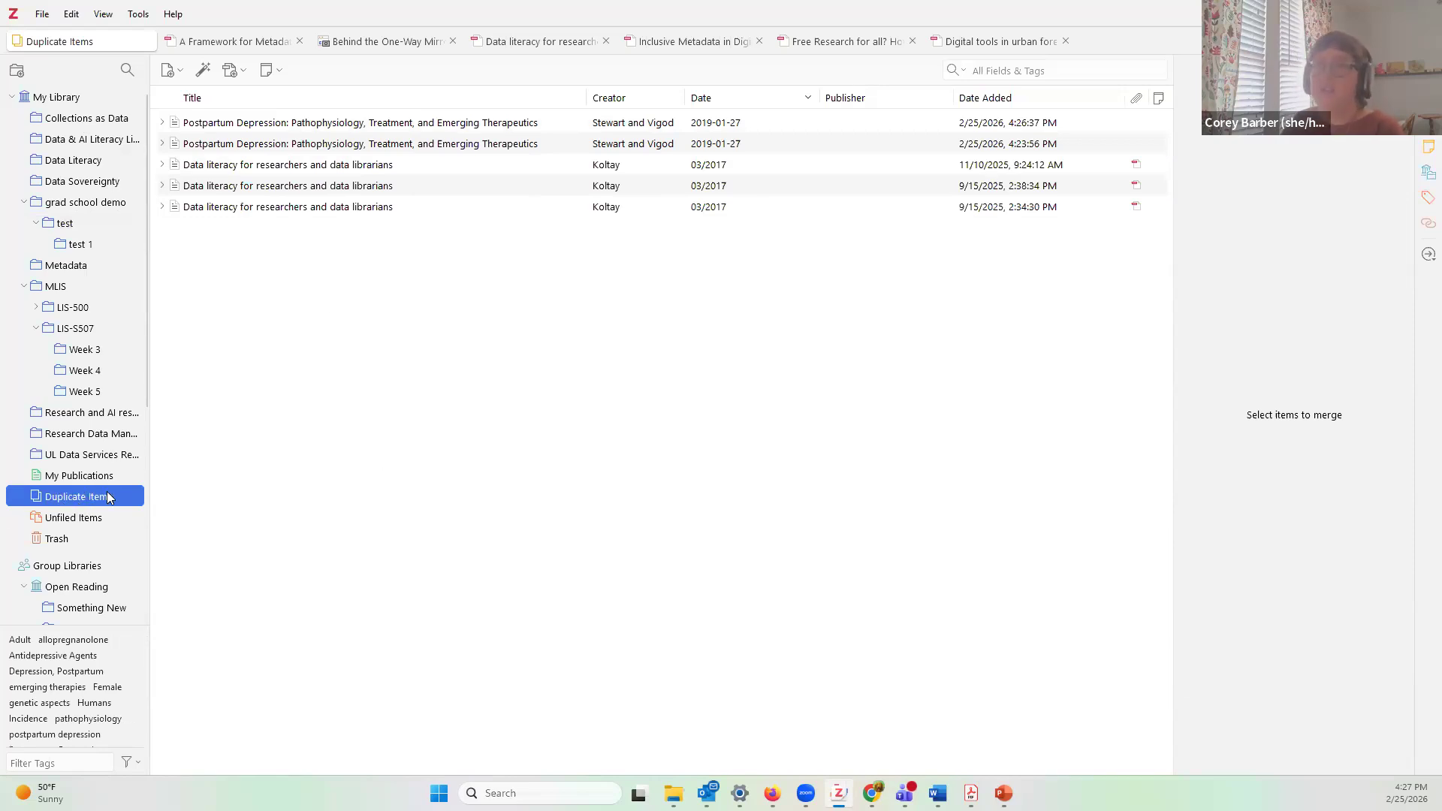
{"action": "left_click", "coordinate": [268, 123]}
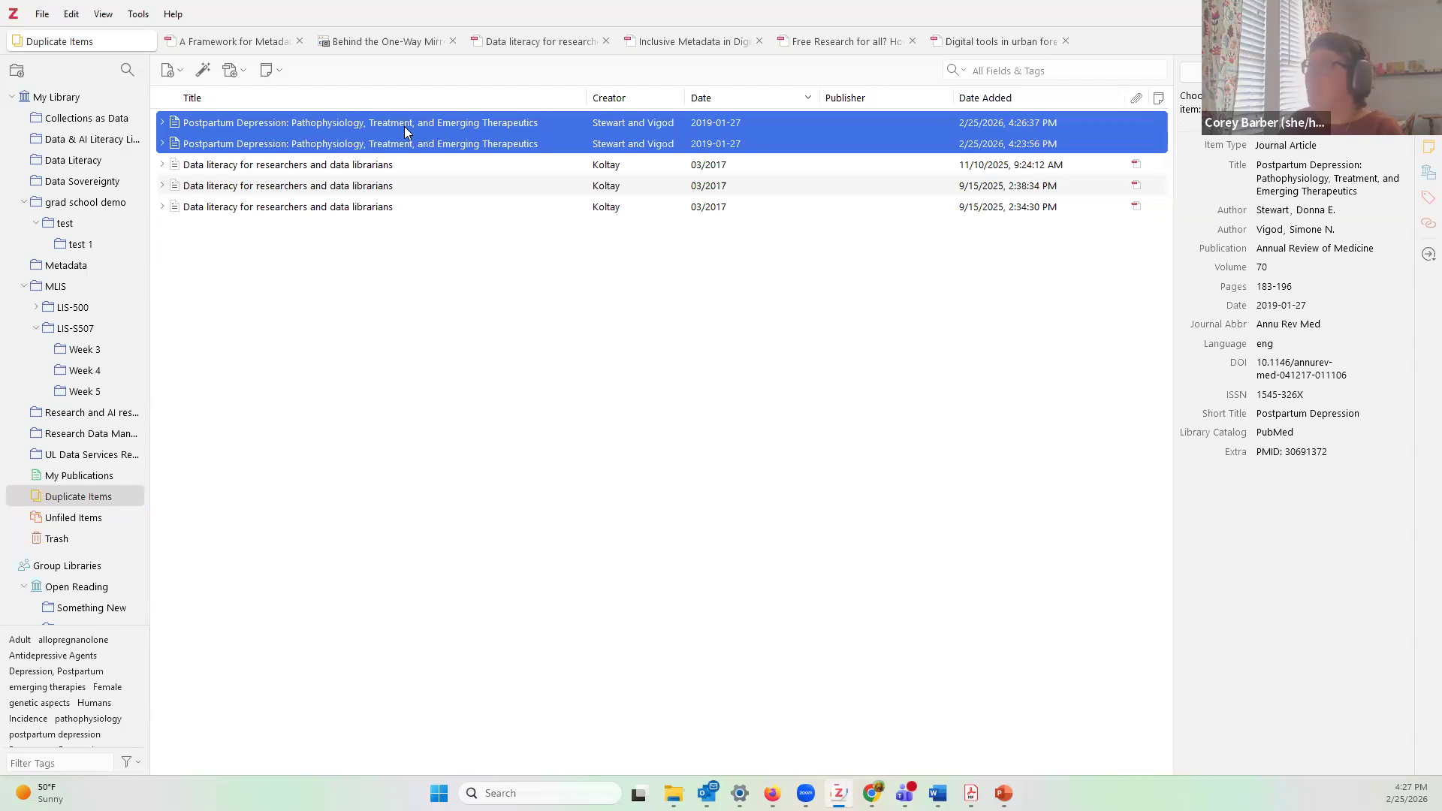
Step: Merge the two Pathophysiology copies, keeping the 11/10/2025, 9:24:12 AM version as master
{"action": "left_click", "coordinate": [755, 164]}
{"action": "left_click", "coordinate": [758, 142]}
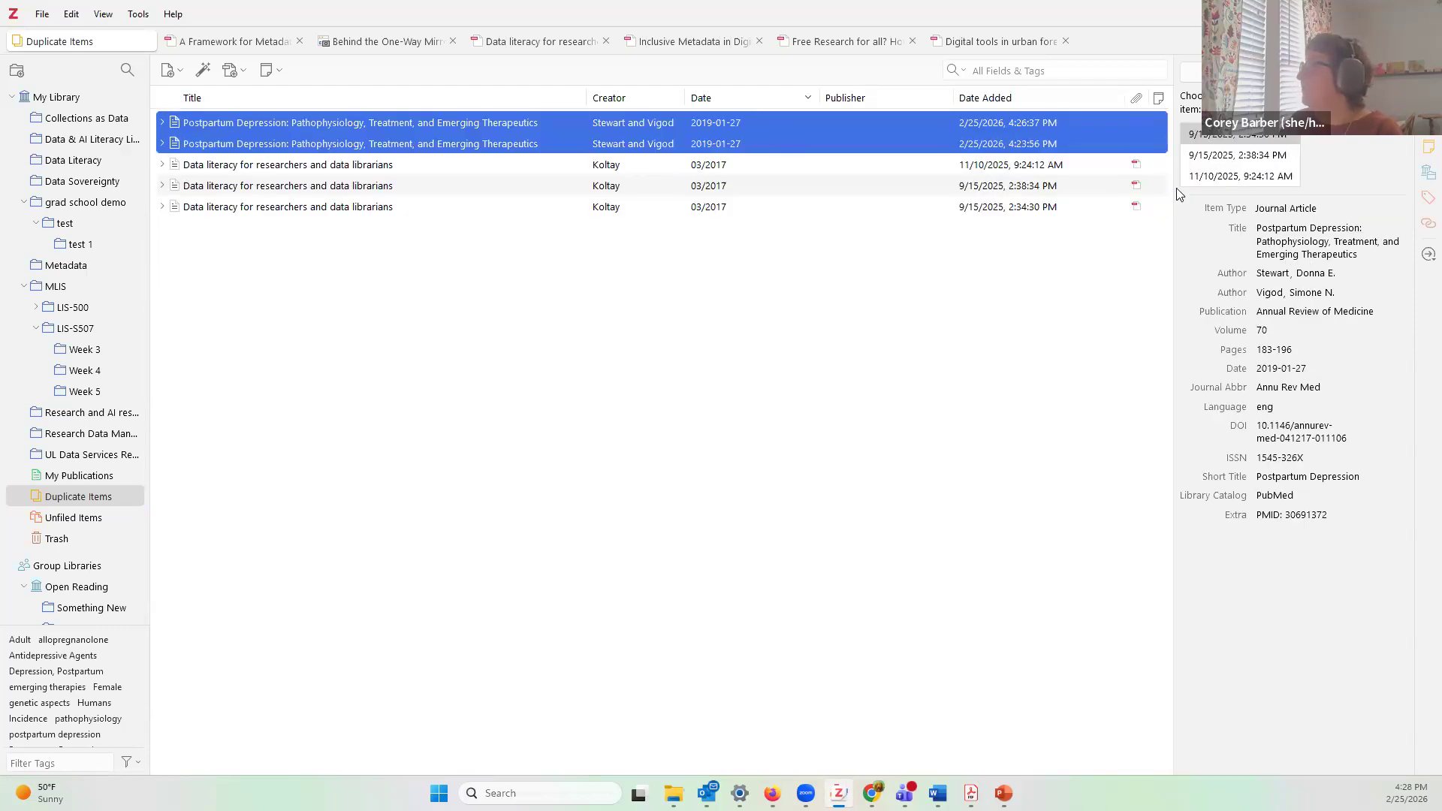
{"action": "left_click", "coordinate": [1232, 157]}
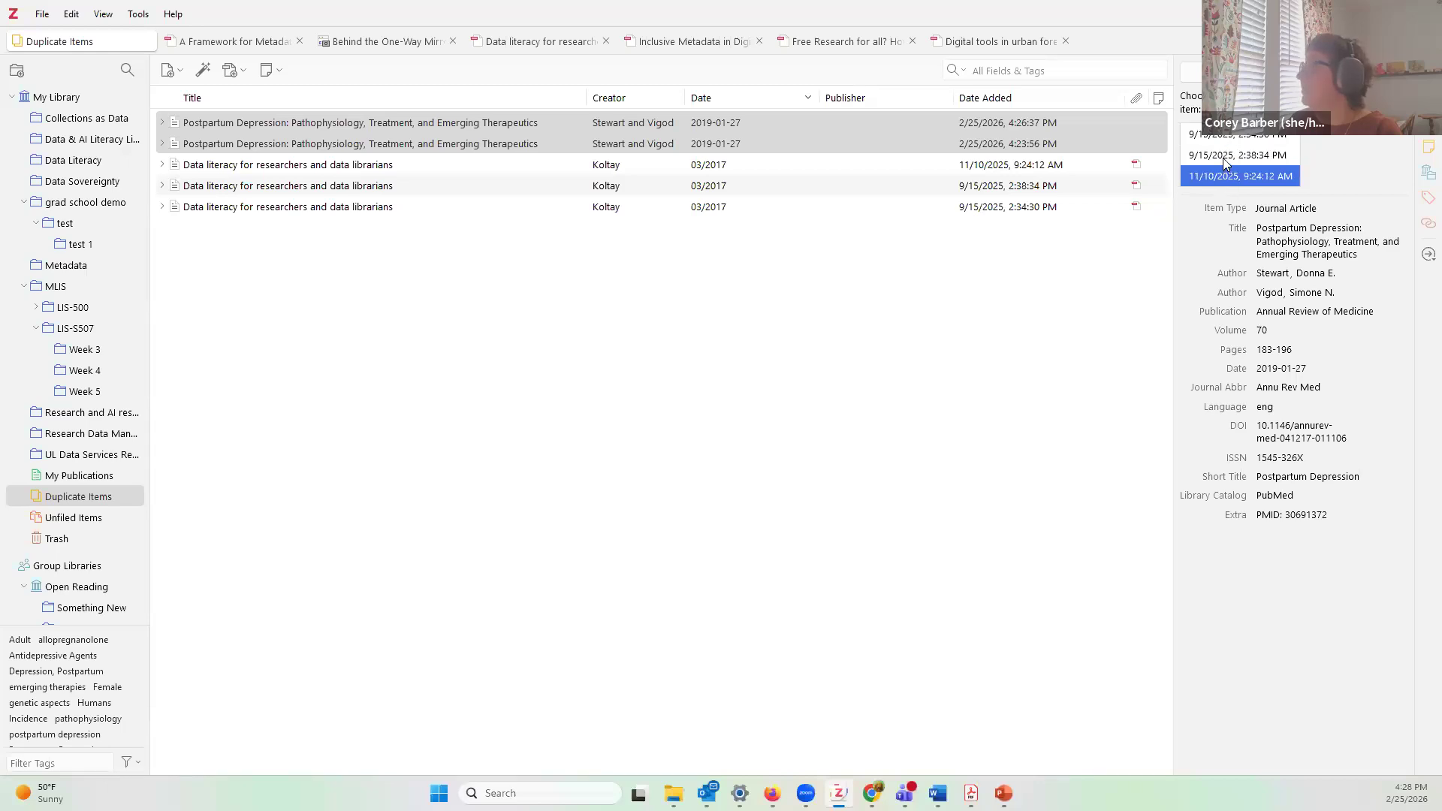
{"action": "left_click", "coordinate": [1225, 137]}
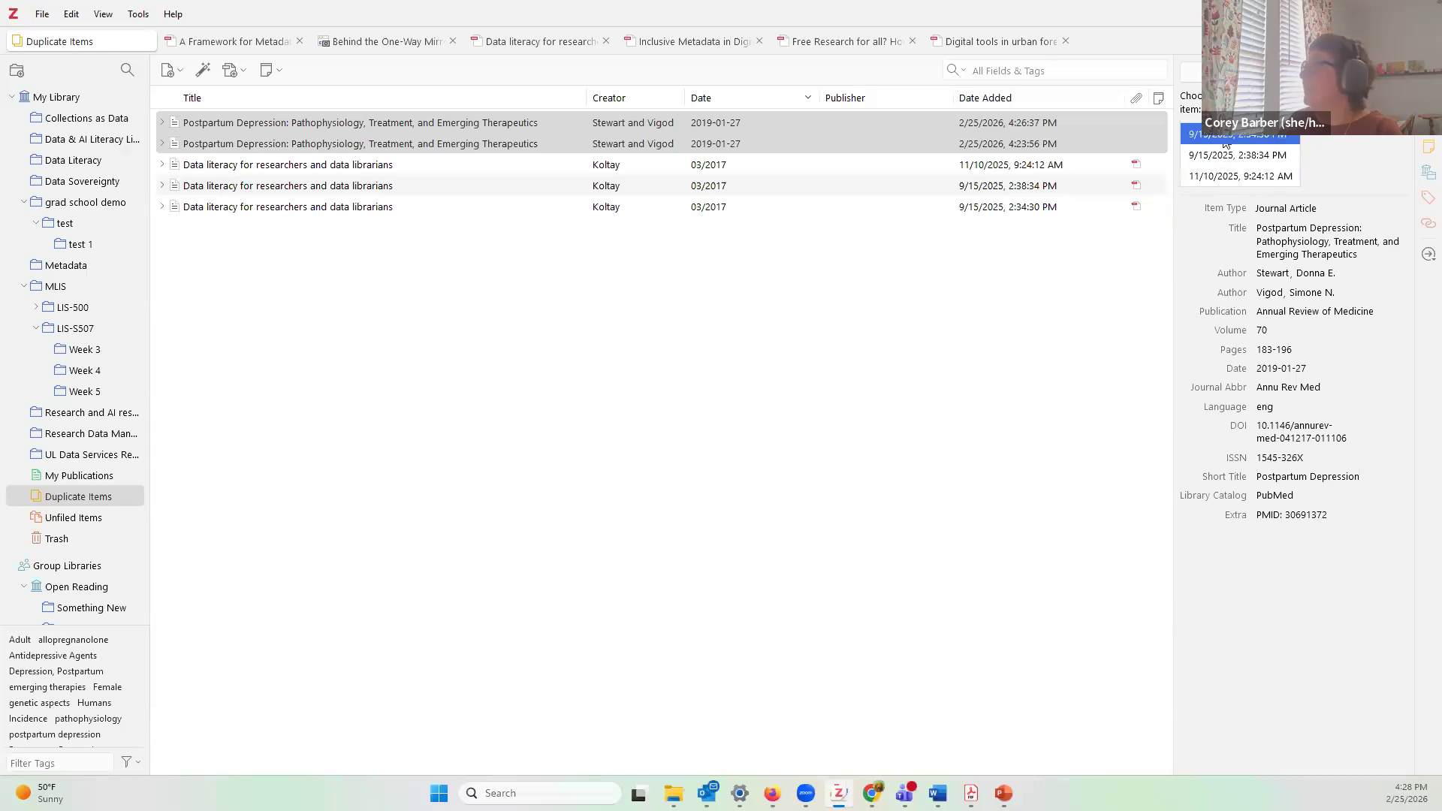
{"action": "left_click", "coordinate": [1231, 177]}
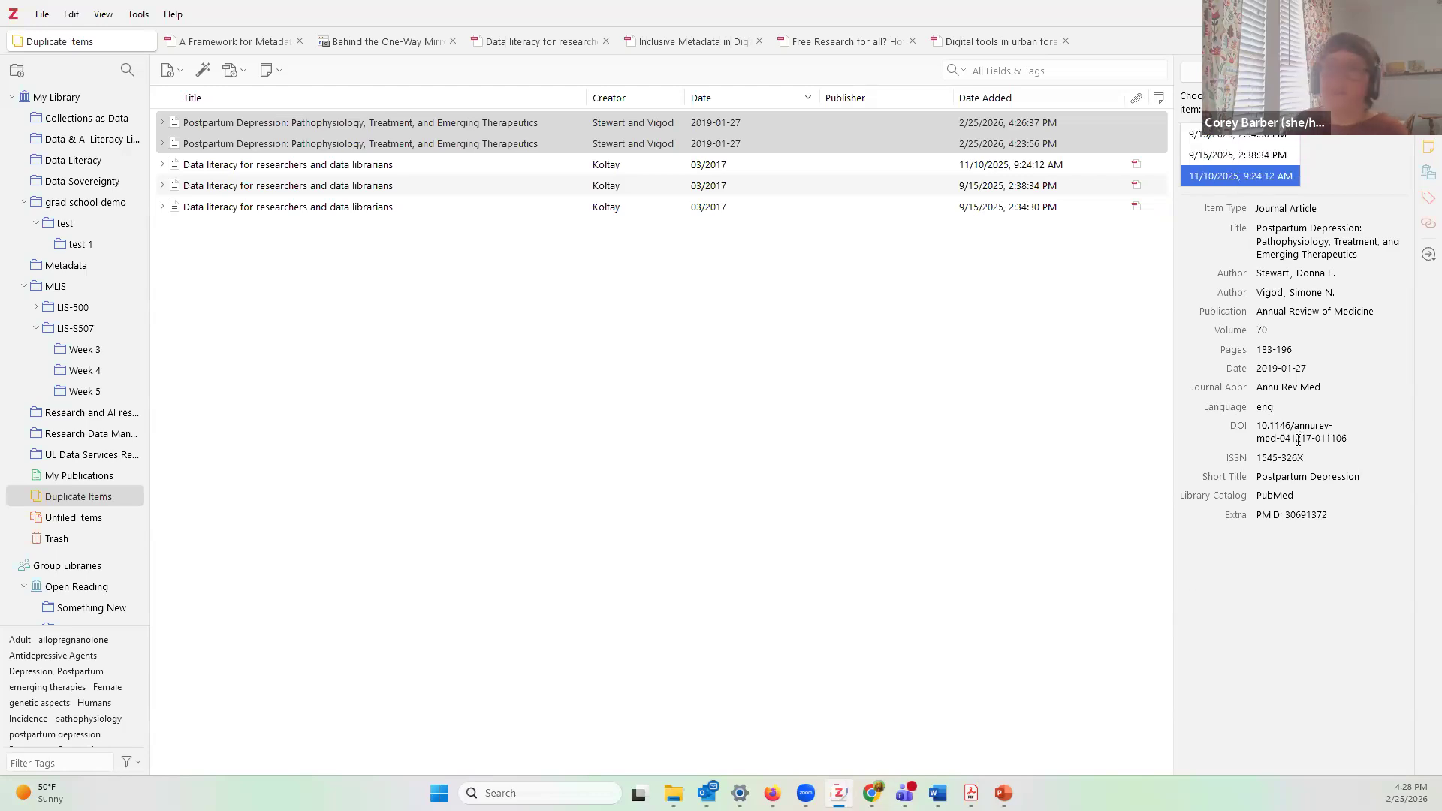
{"action": "left_click", "coordinate": [1218, 154]}
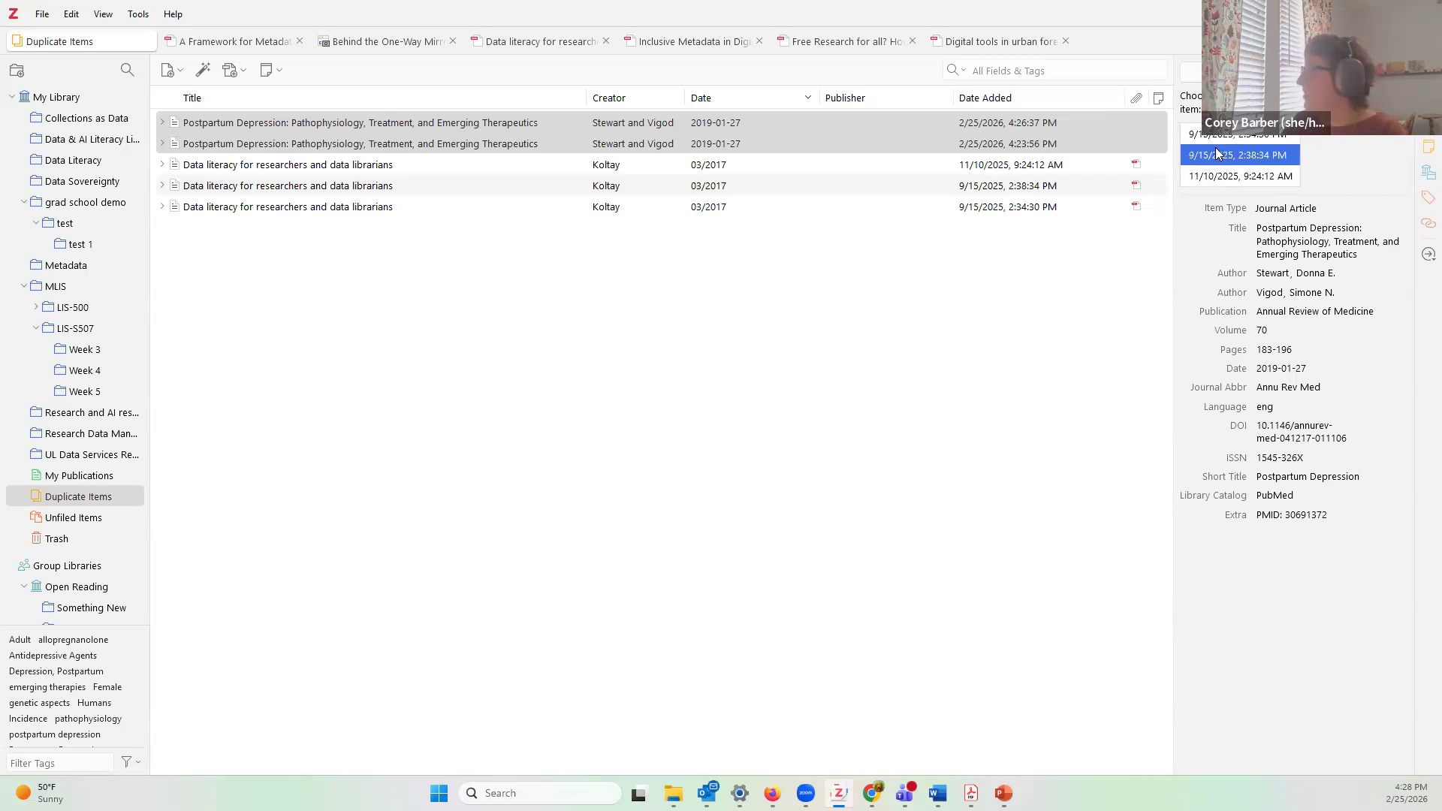
{"action": "left_click", "coordinate": [1223, 137]}
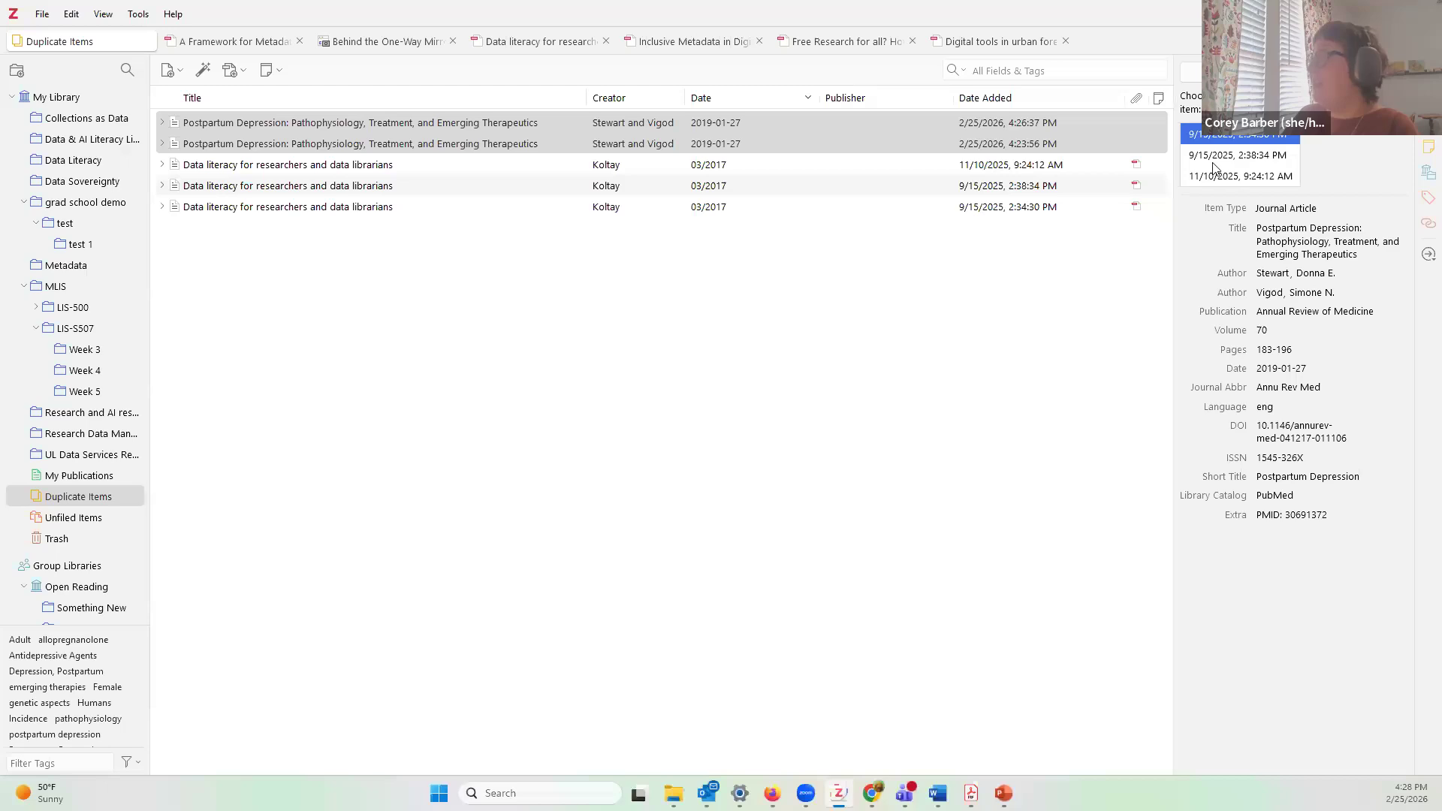
{"action": "left_click", "coordinate": [1245, 149]}
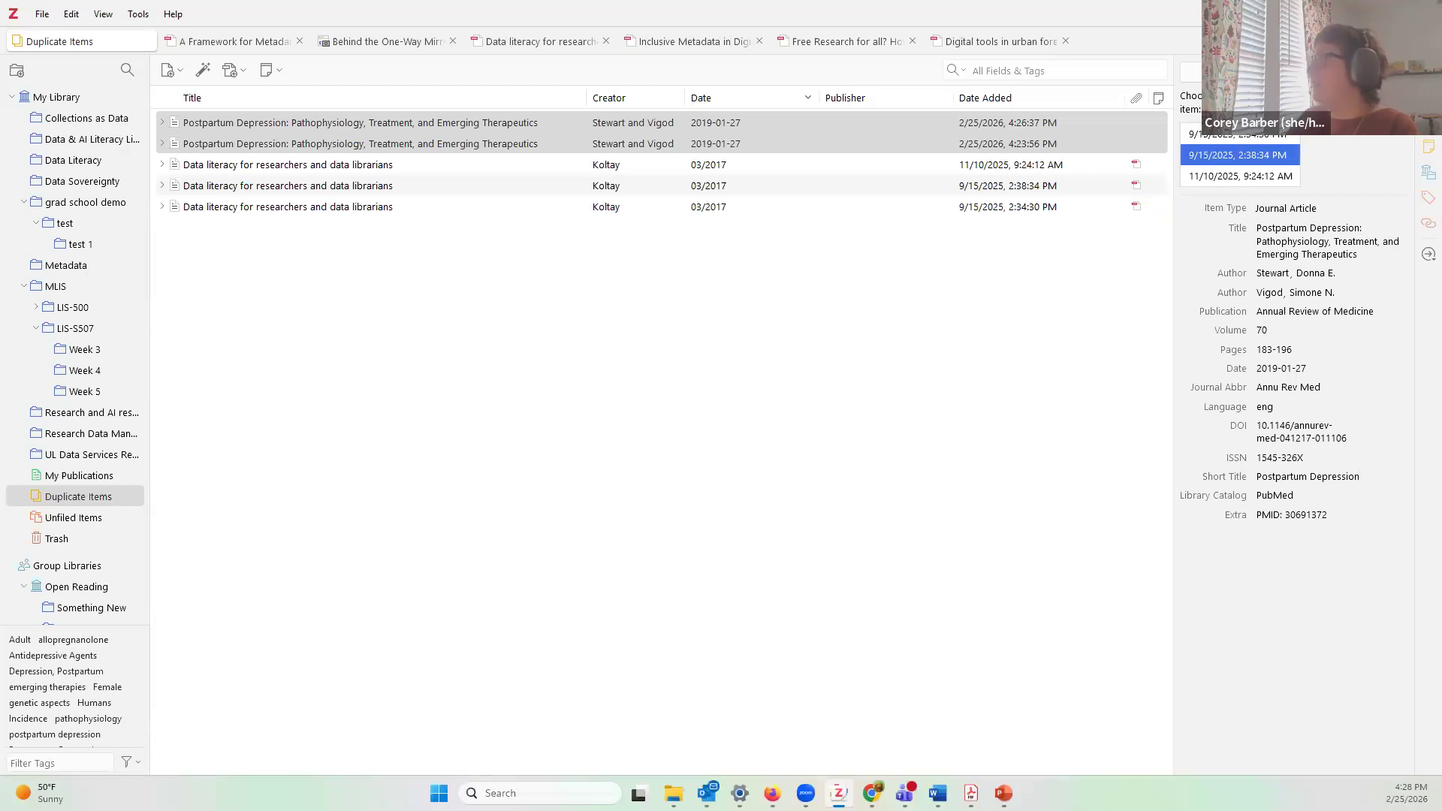
{"action": "left_click", "coordinate": [1263, 178]}
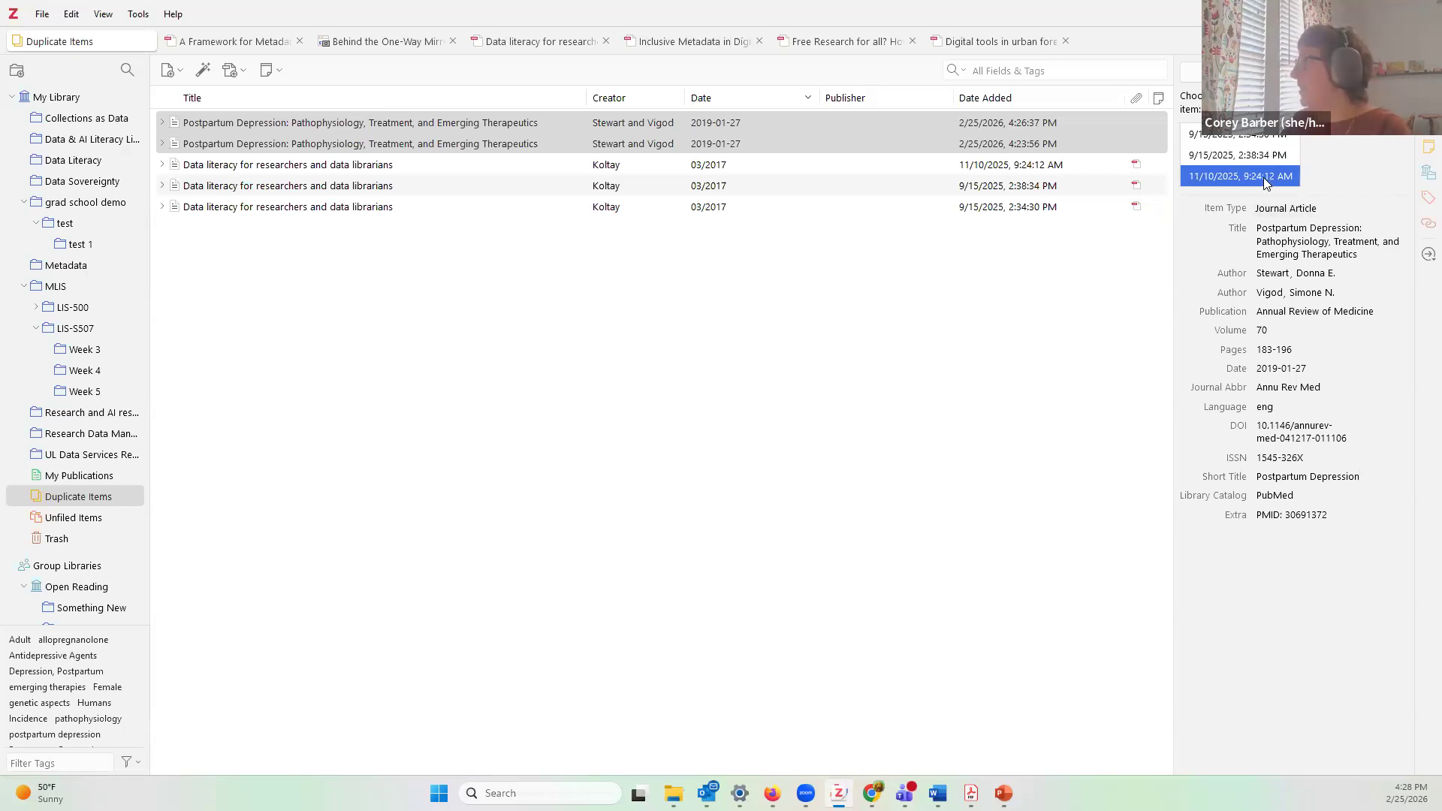
{"action": "left_click", "coordinate": [1292, 72]}
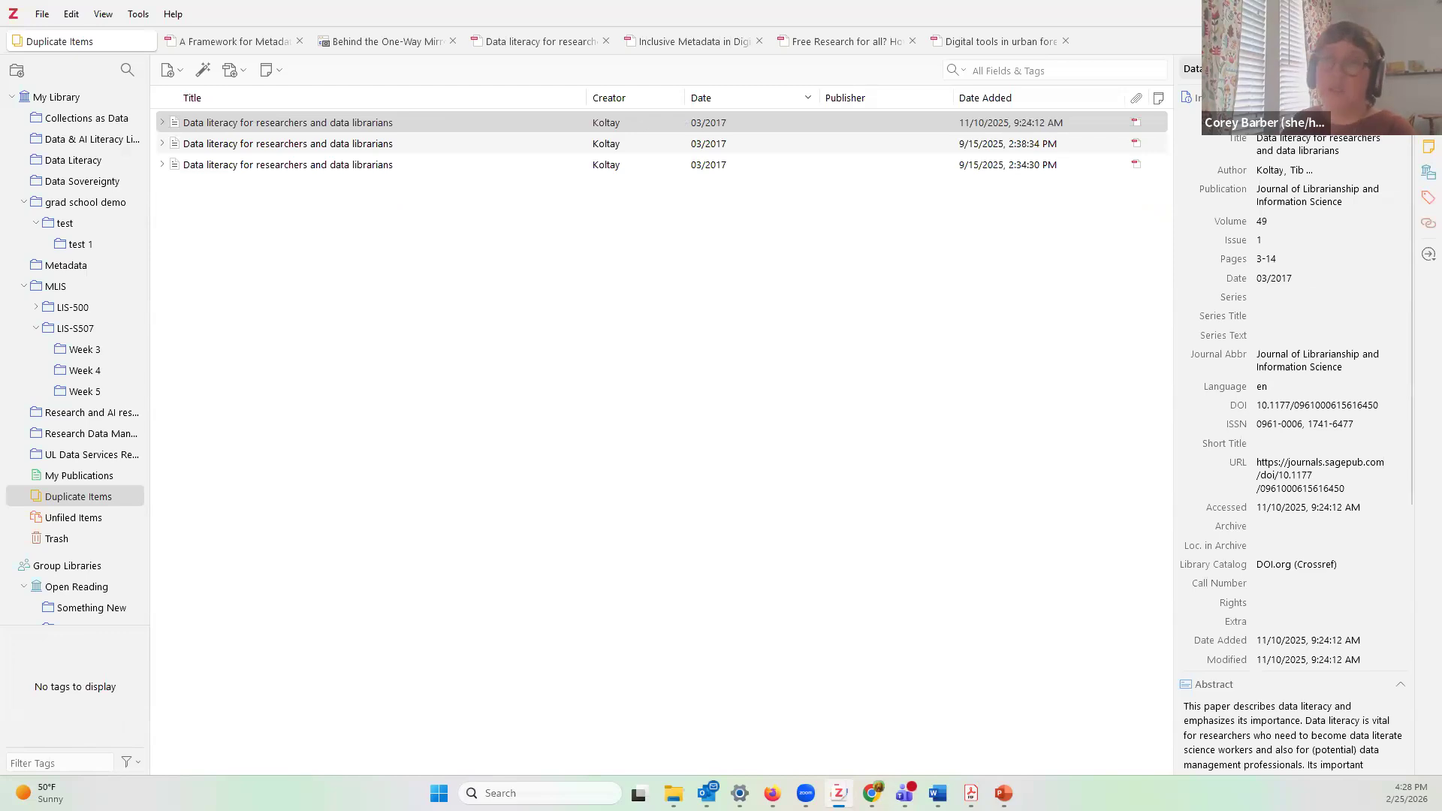
Step: Merge the three Data literacy duplicates with the 9/15/2025 2:34:30 PM version as master, then reopen test
{"action": "left_click", "coordinate": [535, 123]}
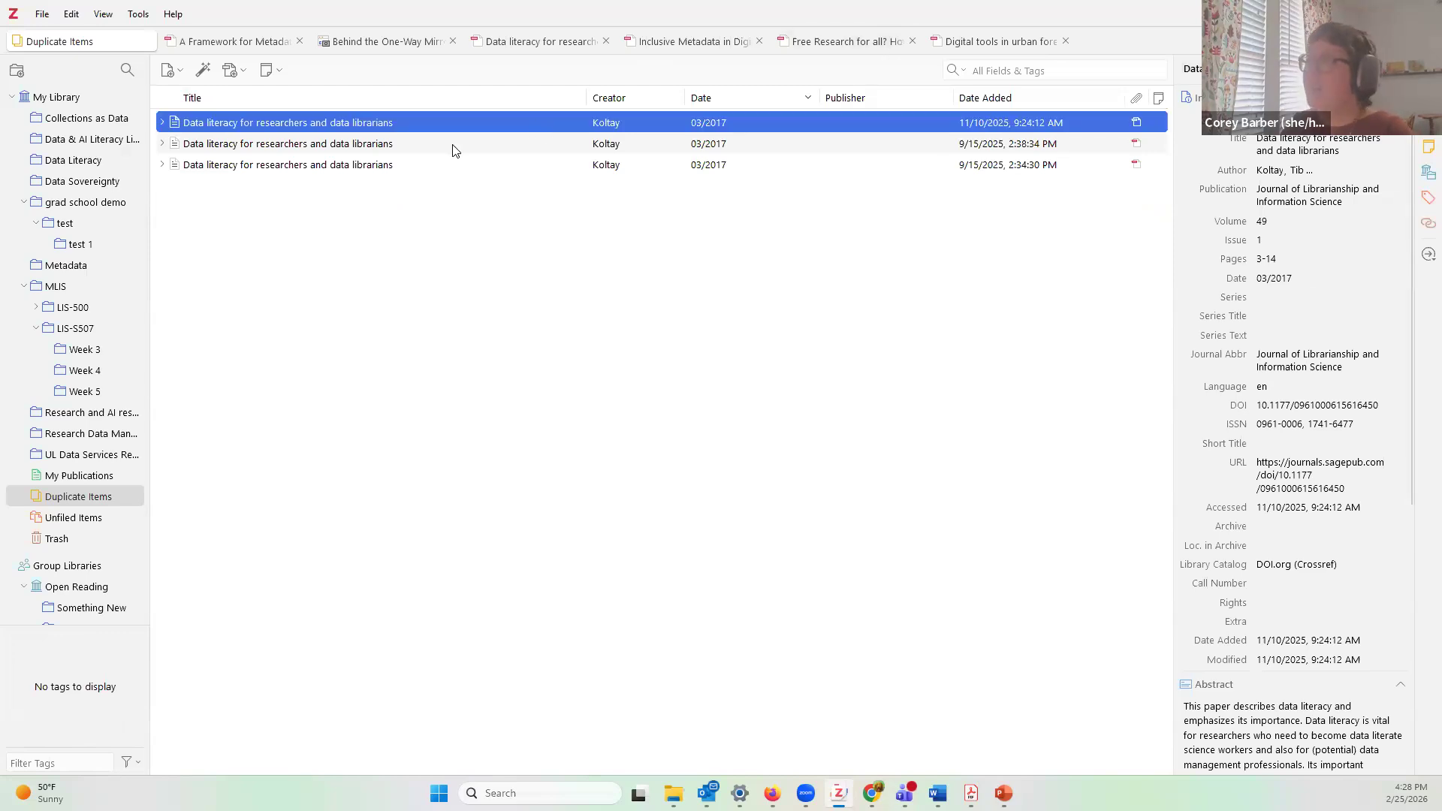
{"action": "left_click", "coordinate": [452, 145]}
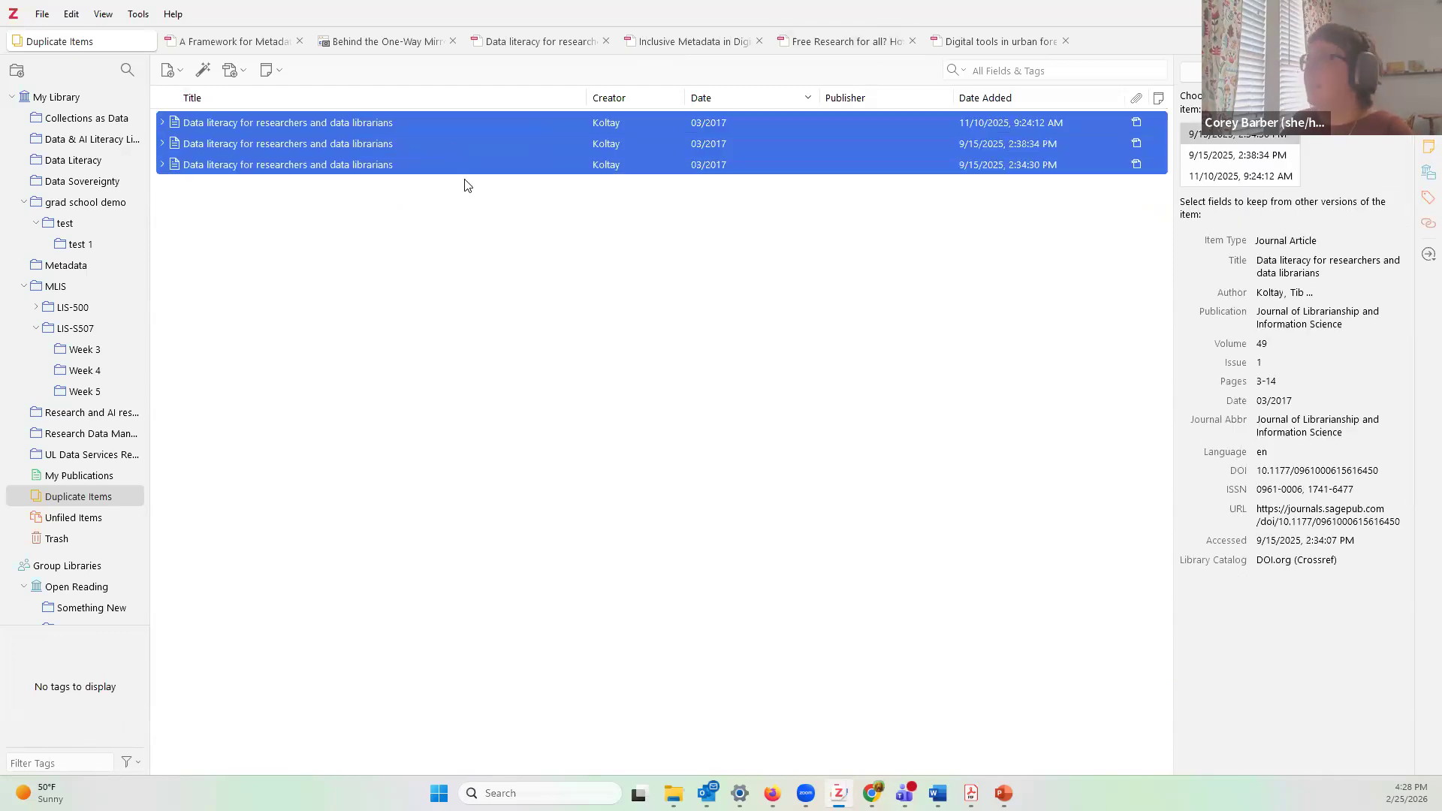
{"action": "left_click", "coordinate": [1229, 177]}
{"action": "left_click", "coordinate": [1233, 154]}
{"action": "left_click", "coordinate": [1232, 136]}
{"action": "left_click", "coordinate": [1222, 157]}
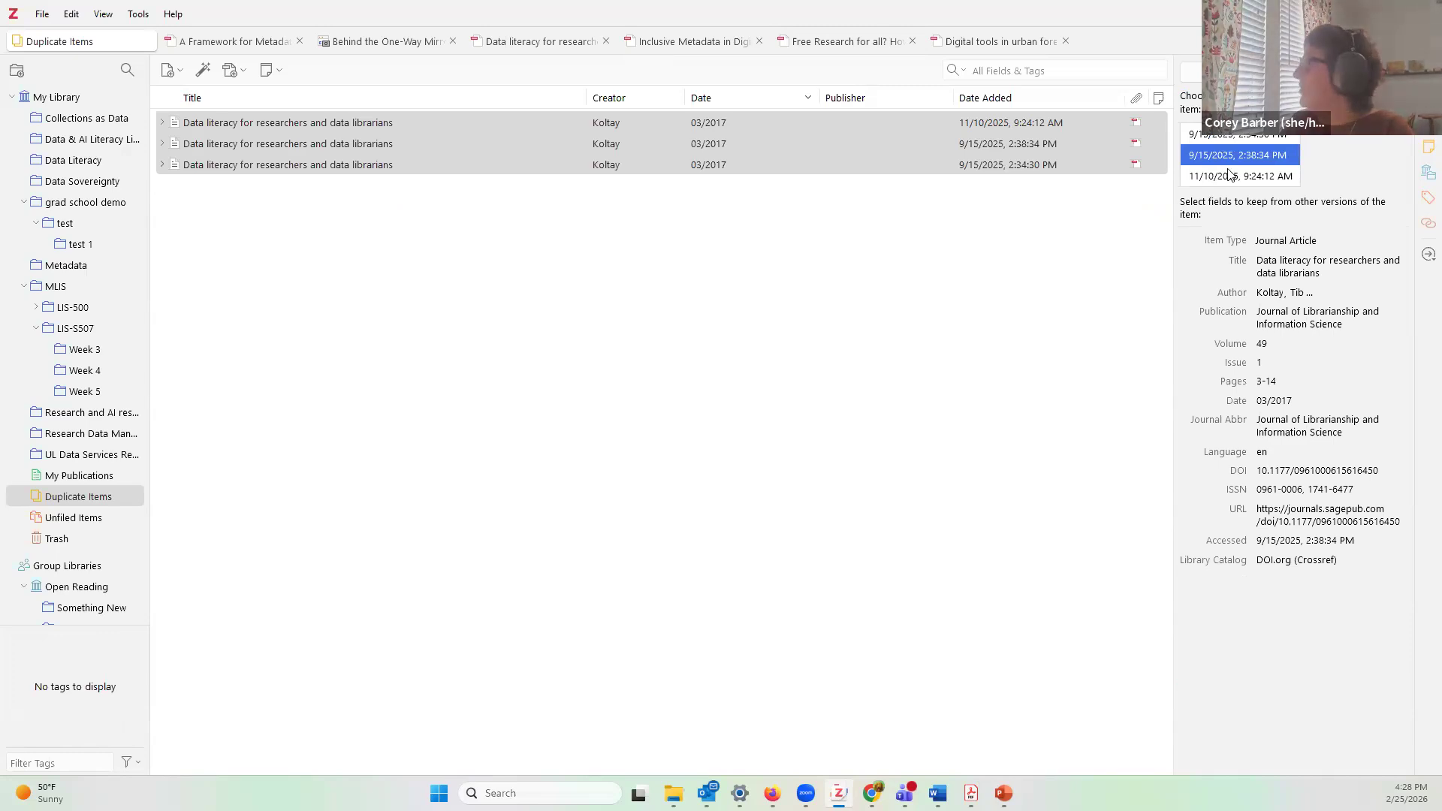
{"action": "left_click", "coordinate": [1229, 175]}
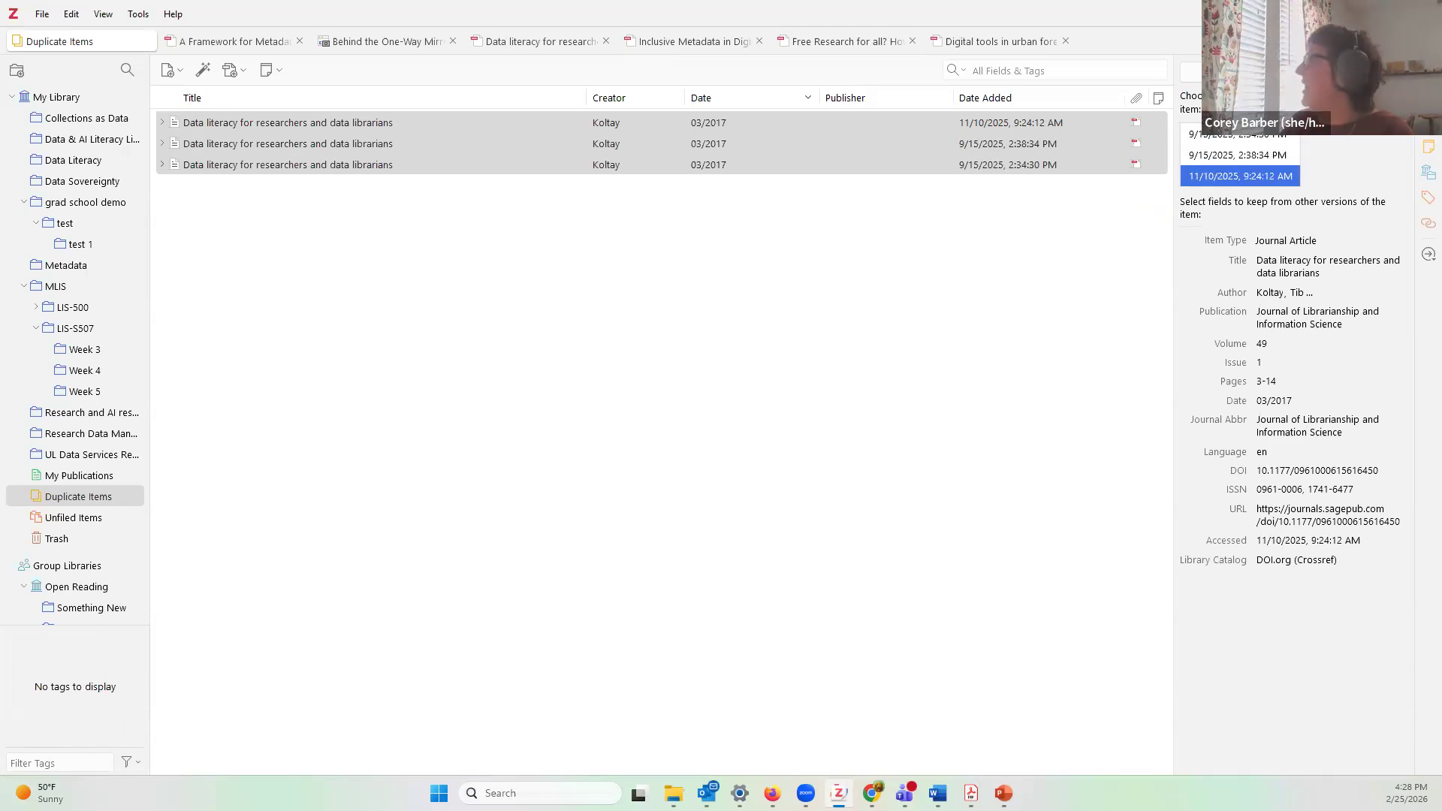
{"action": "left_click", "coordinate": [1237, 135]}
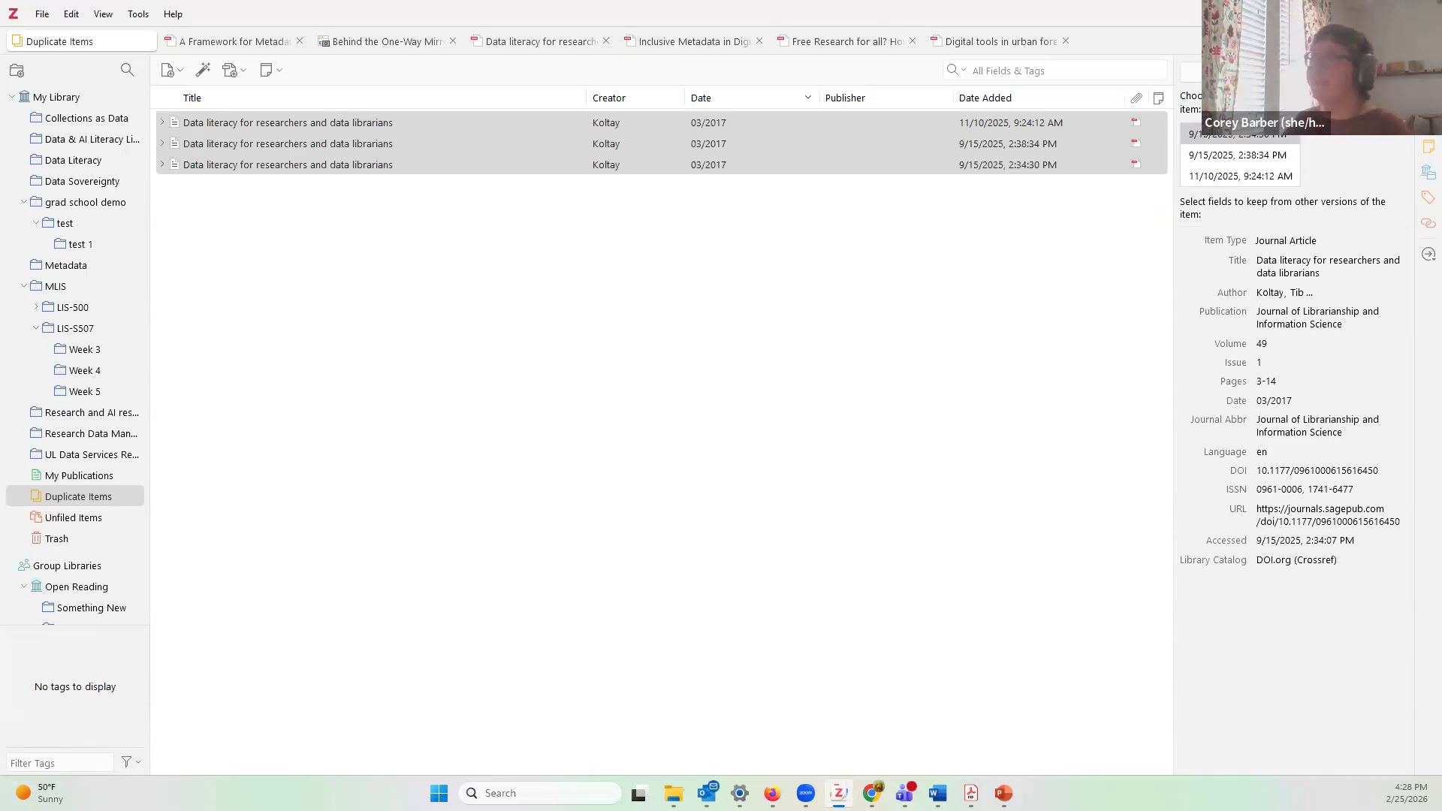
{"action": "left_click", "coordinate": [1224, 72]}
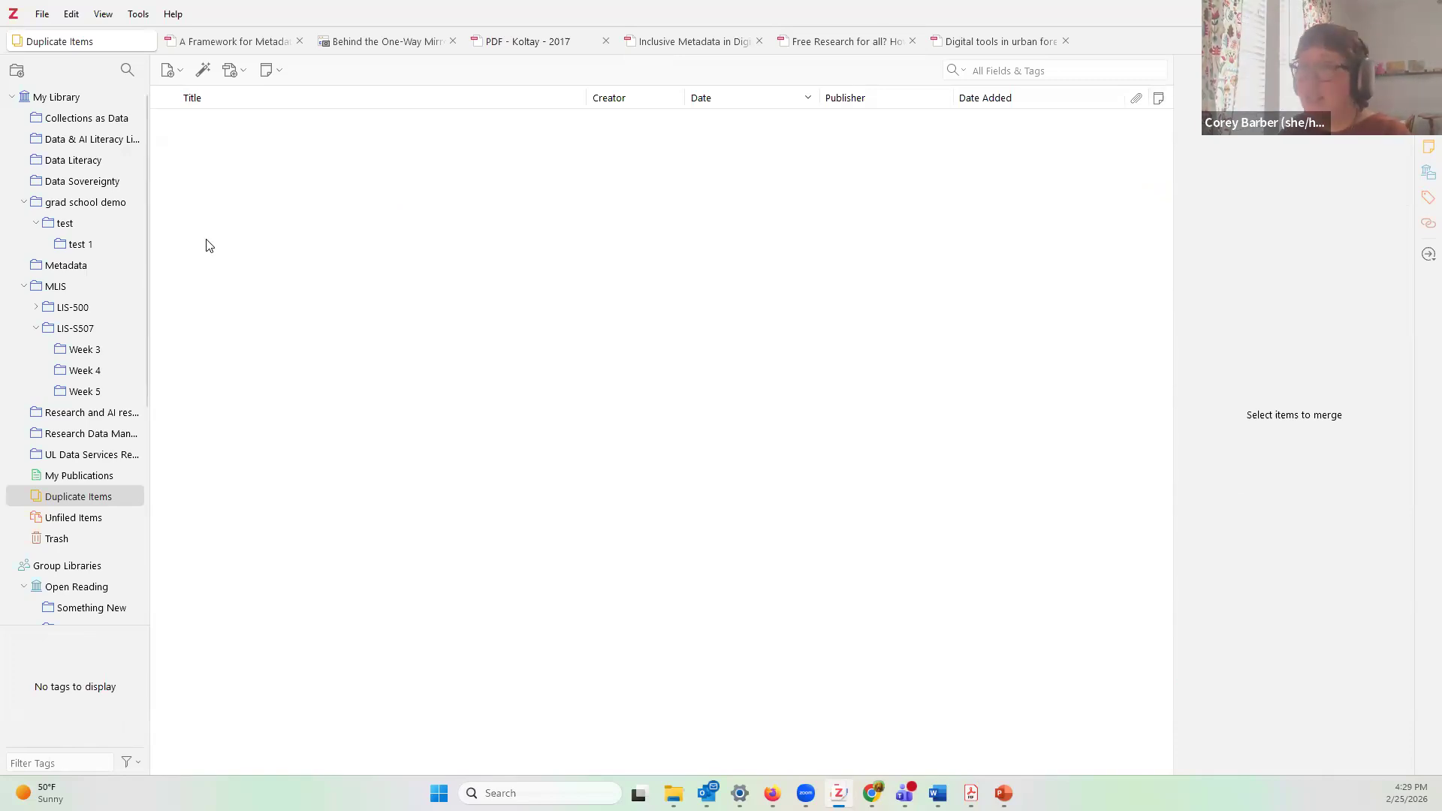
{"action": "left_click", "coordinate": [84, 227]}
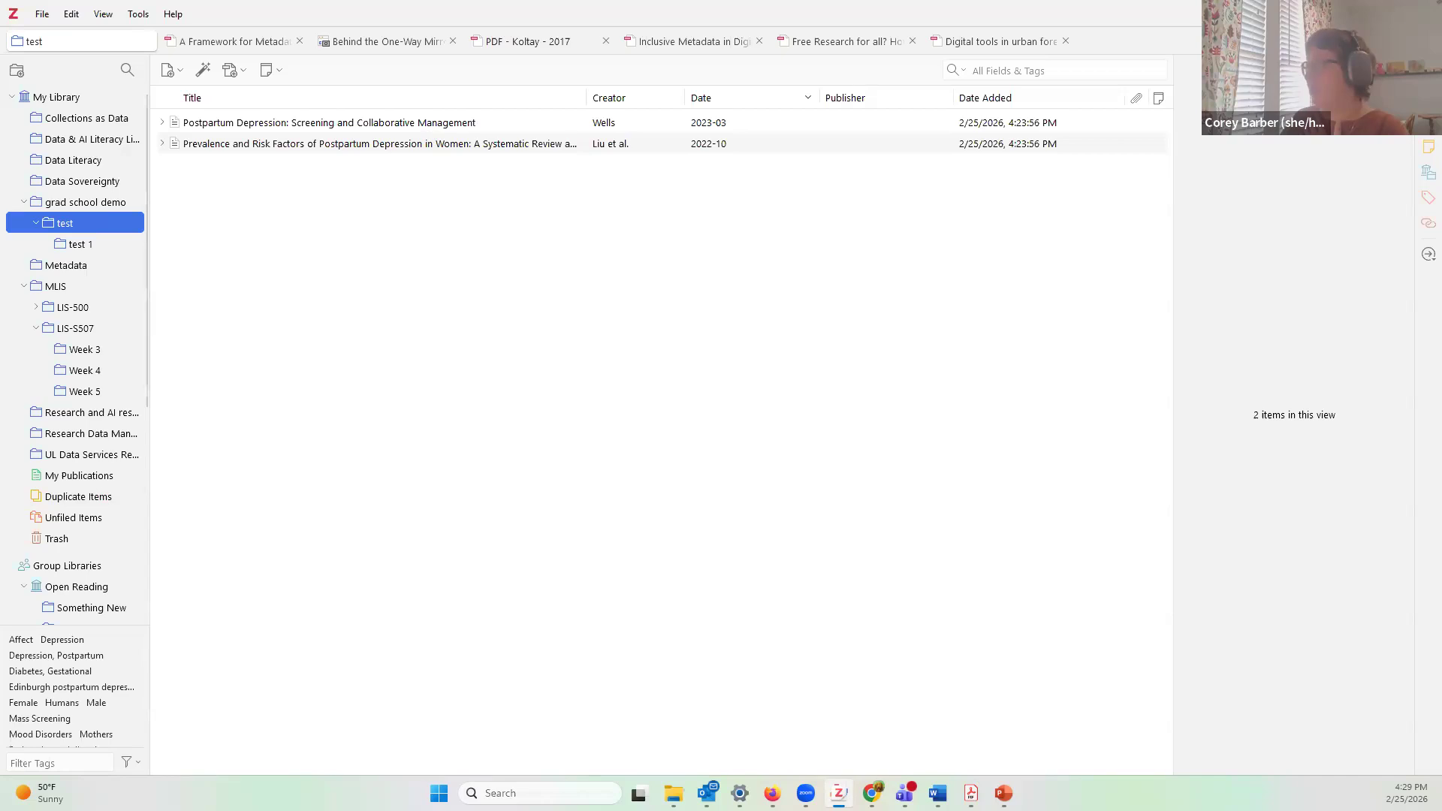
Step: Load scholar.google.com in Firefox's Add-ons Manager tab
{"action": "left_click", "coordinate": [887, 733]}
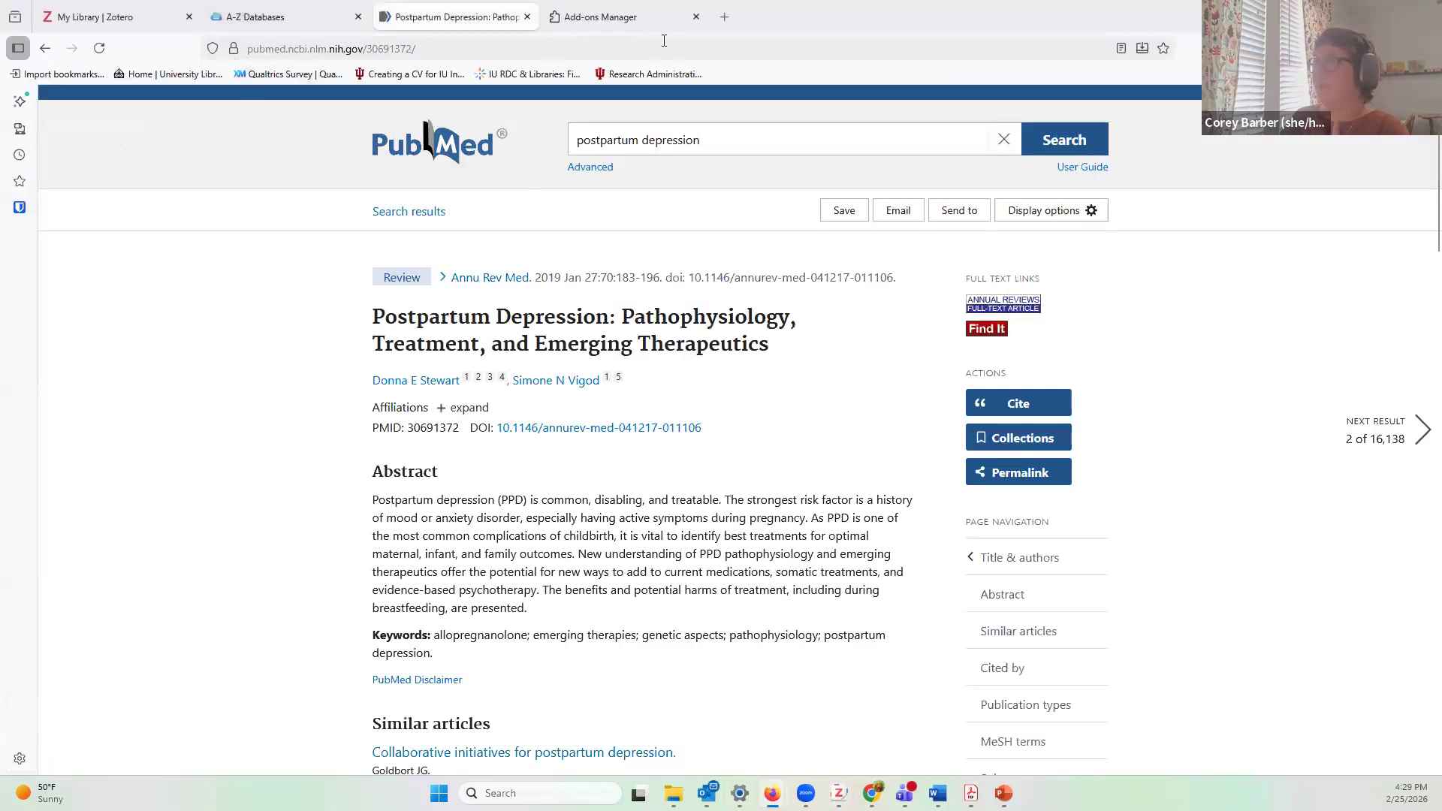
{"action": "left_click", "coordinate": [640, 18]}
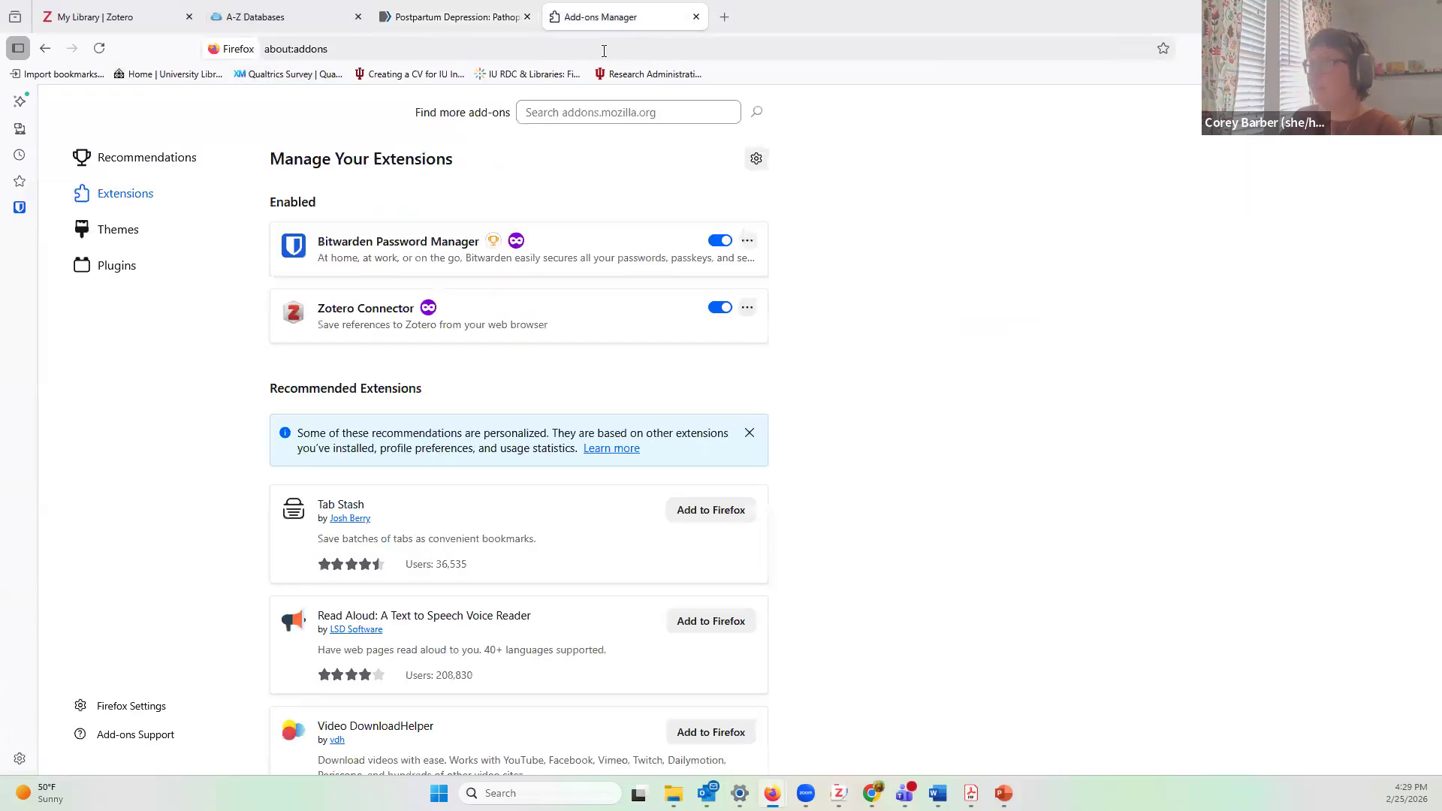
{"action": "left_click", "coordinate": [598, 48]}
{"action": "type", "text": "scholar"}
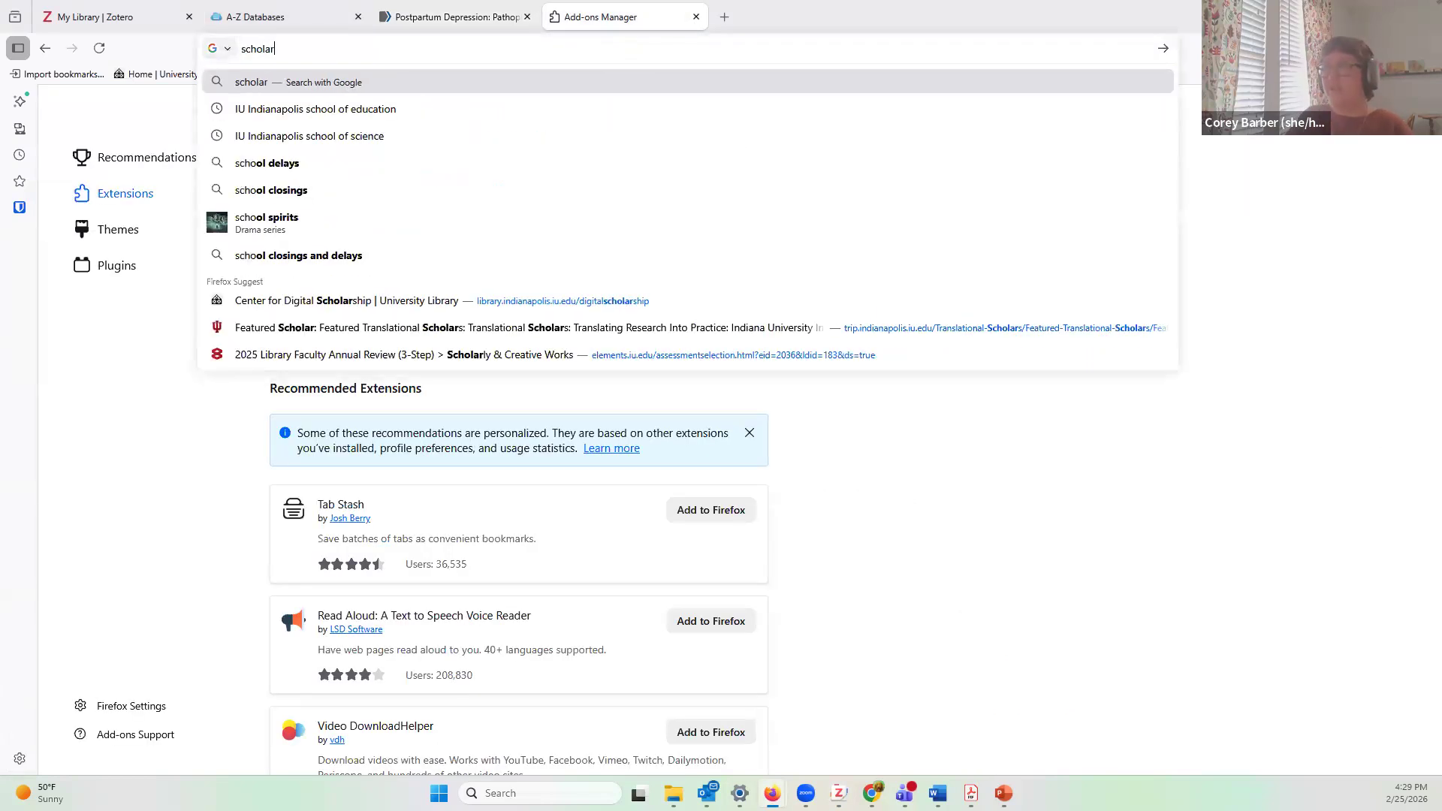
{"action": "type", "text": ".google.com"}
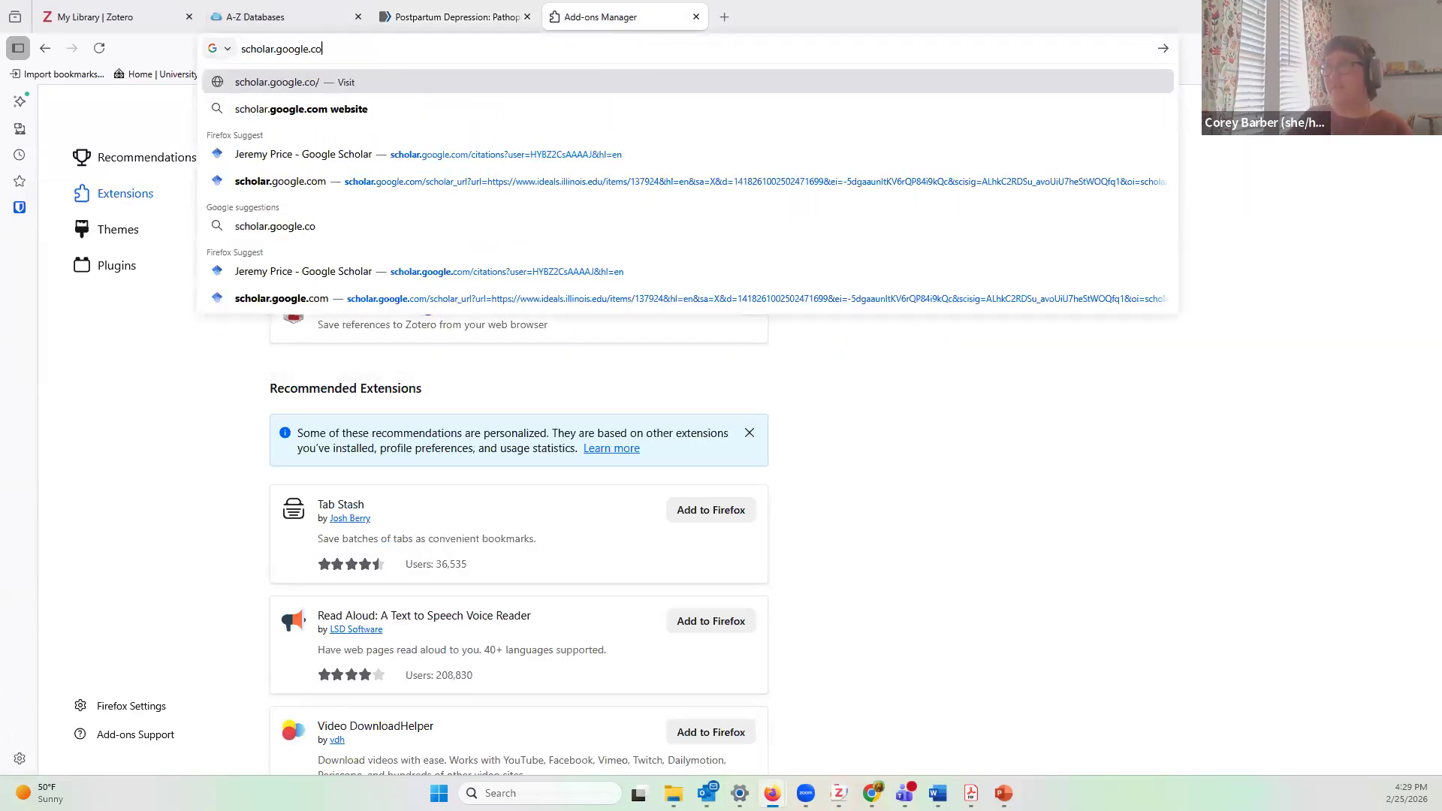
{"action": "key", "text": "Return"}
Step: Search Google Scholar for 'postpartum depression'
{"action": "type", "text": "postpartum "}
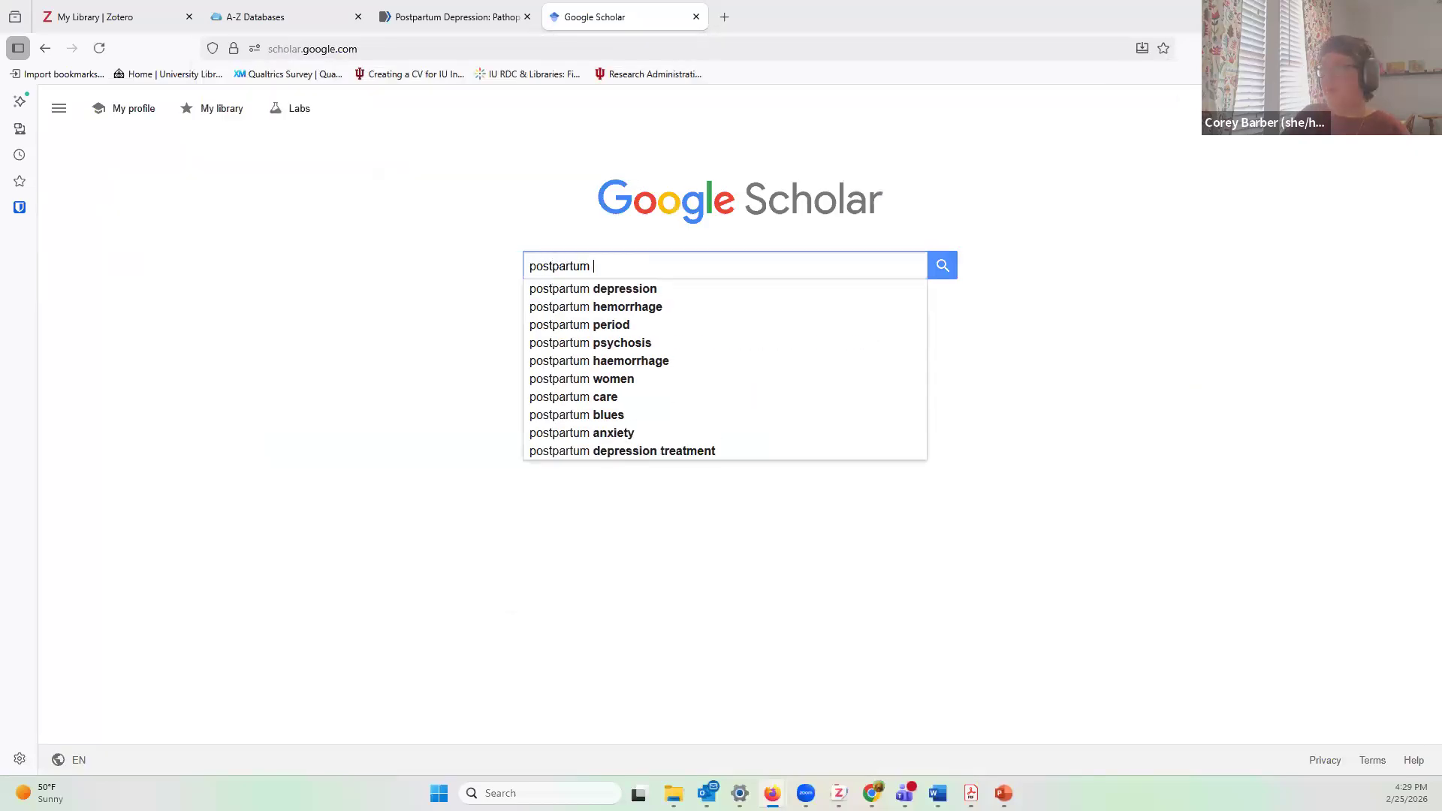
{"action": "type", "text": "depression"}
{"action": "key", "text": "Return"}
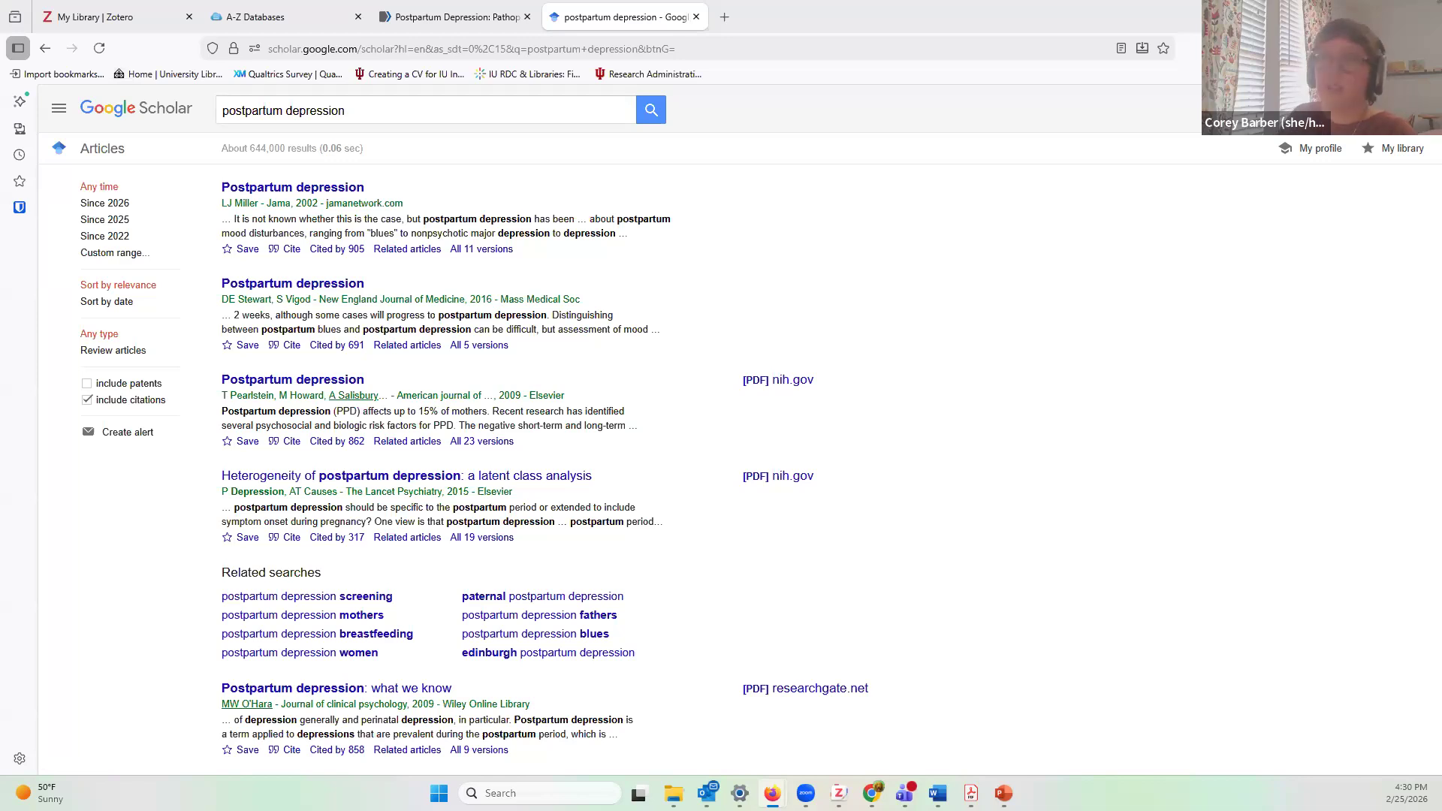
{"action": "left_click", "coordinate": [1368, 48]}
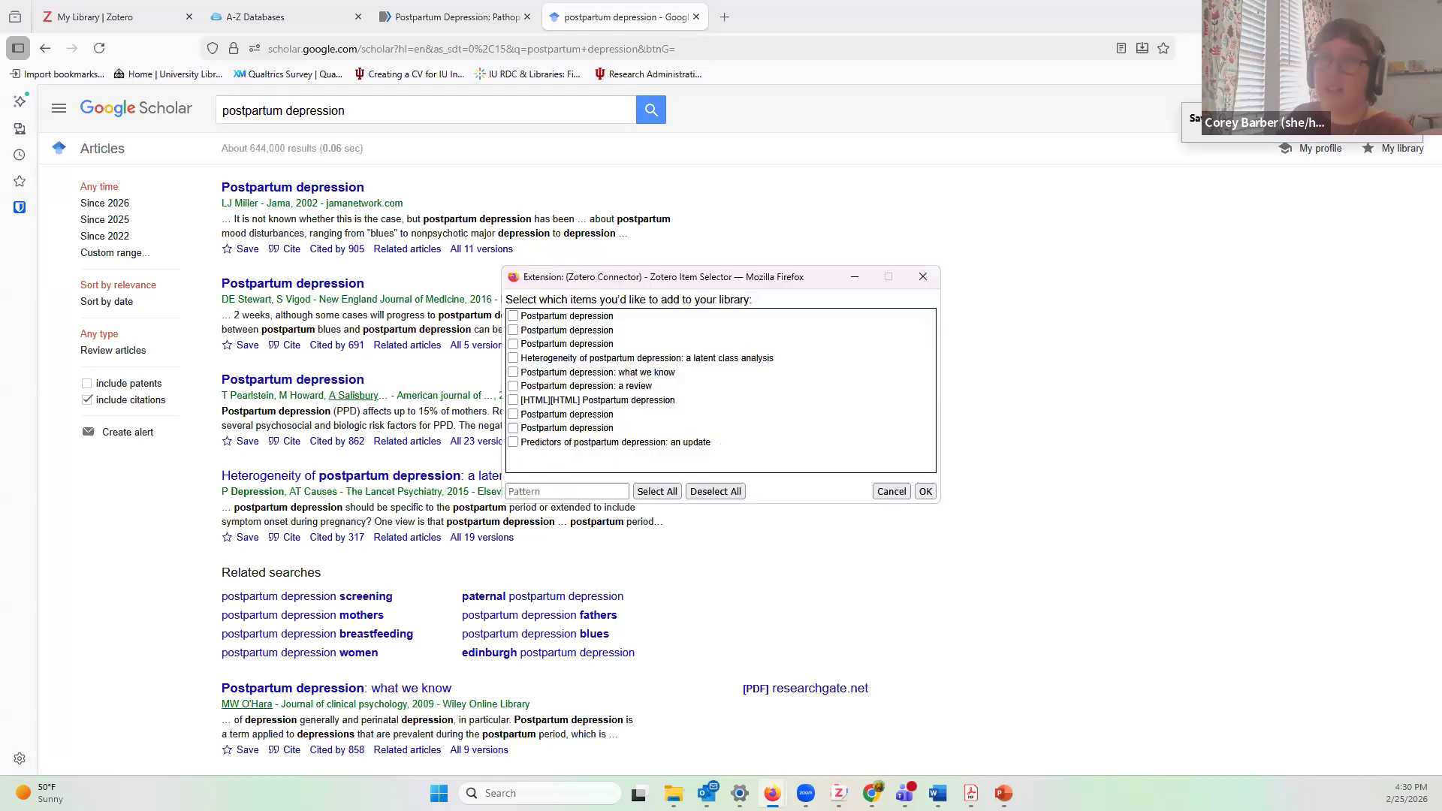
Step: Select all ten postpartum depression results in the Zotero Connector and save them to Zotero
{"action": "left_click", "coordinate": [658, 491]}
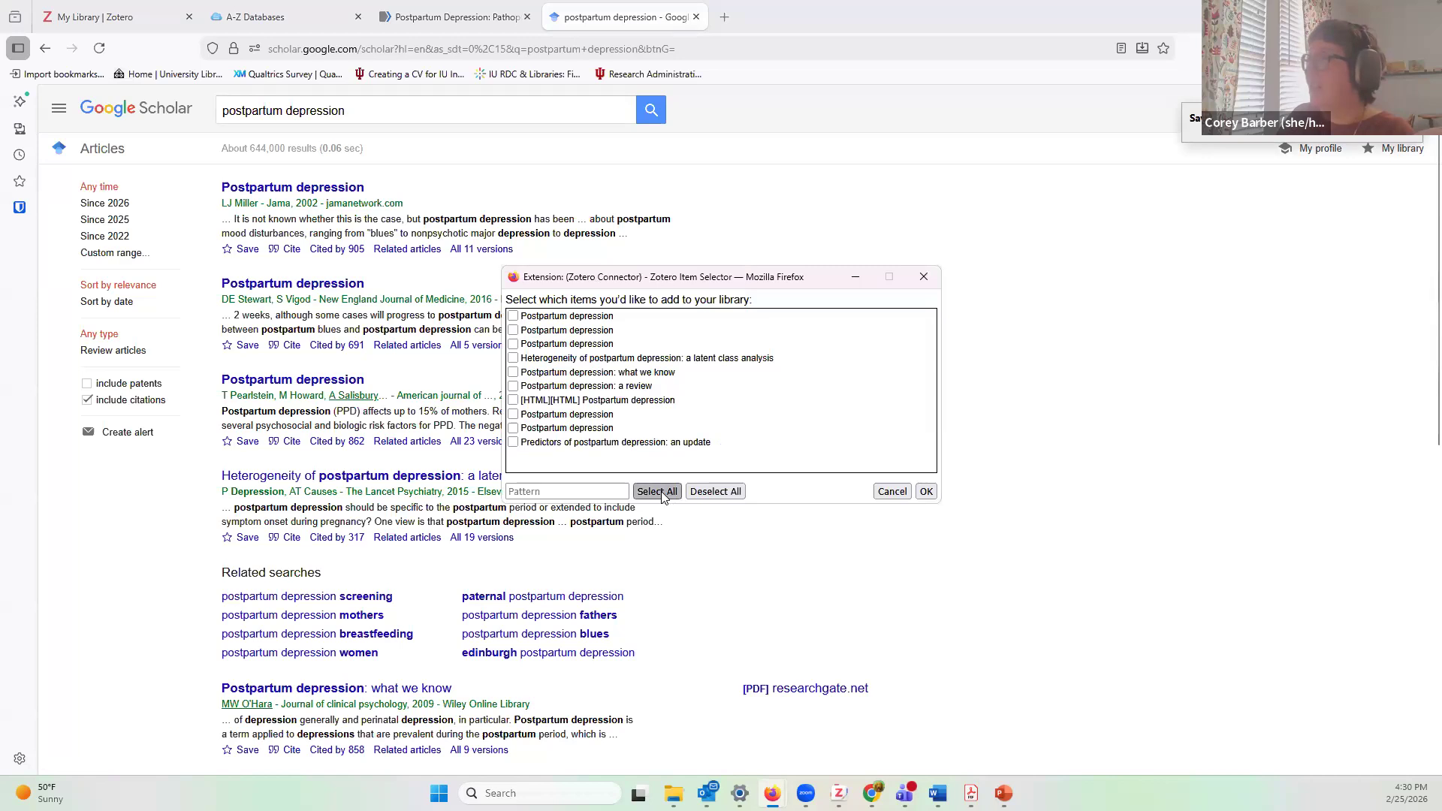
{"action": "left_click", "coordinate": [928, 495]}
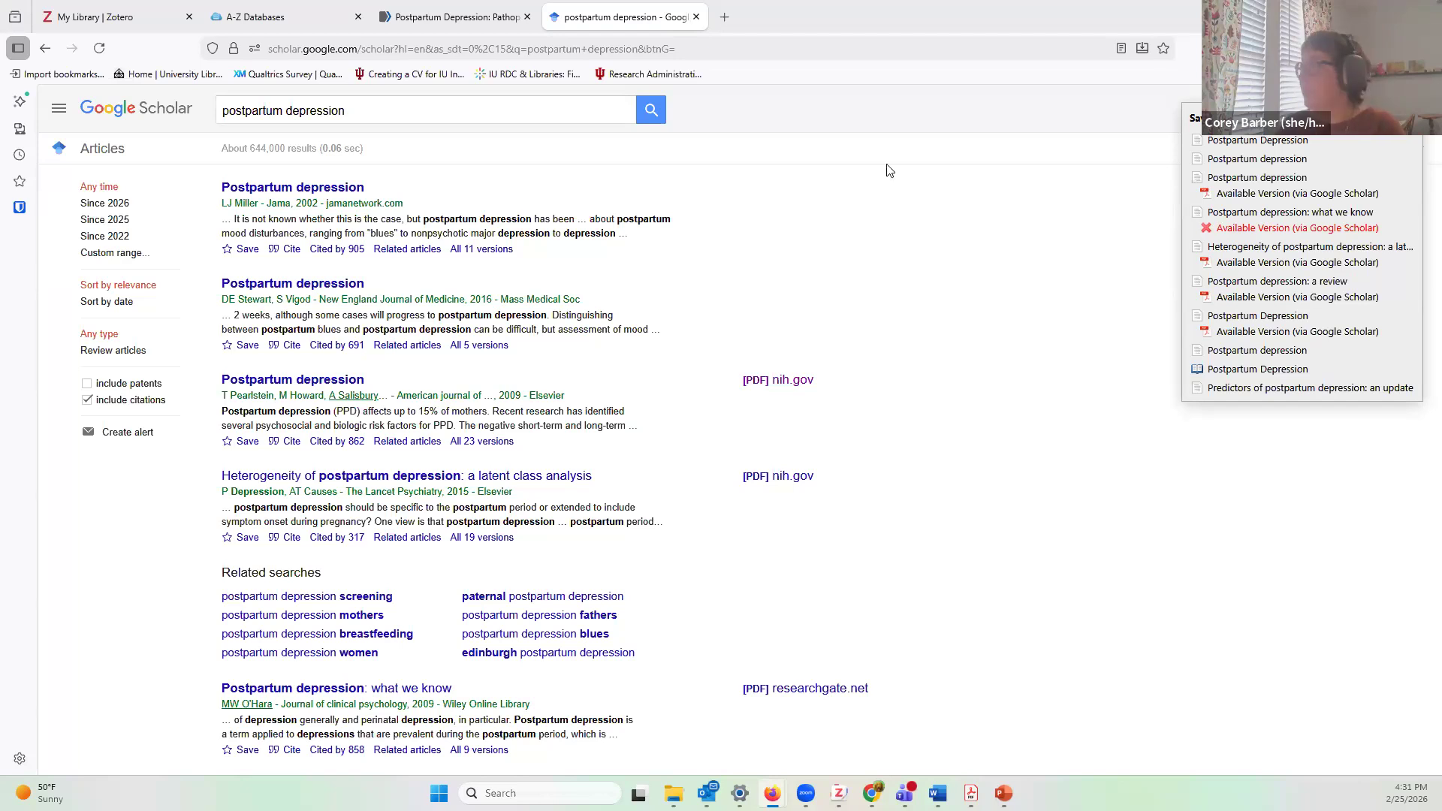
{"action": "left_click", "coordinate": [723, 21]}
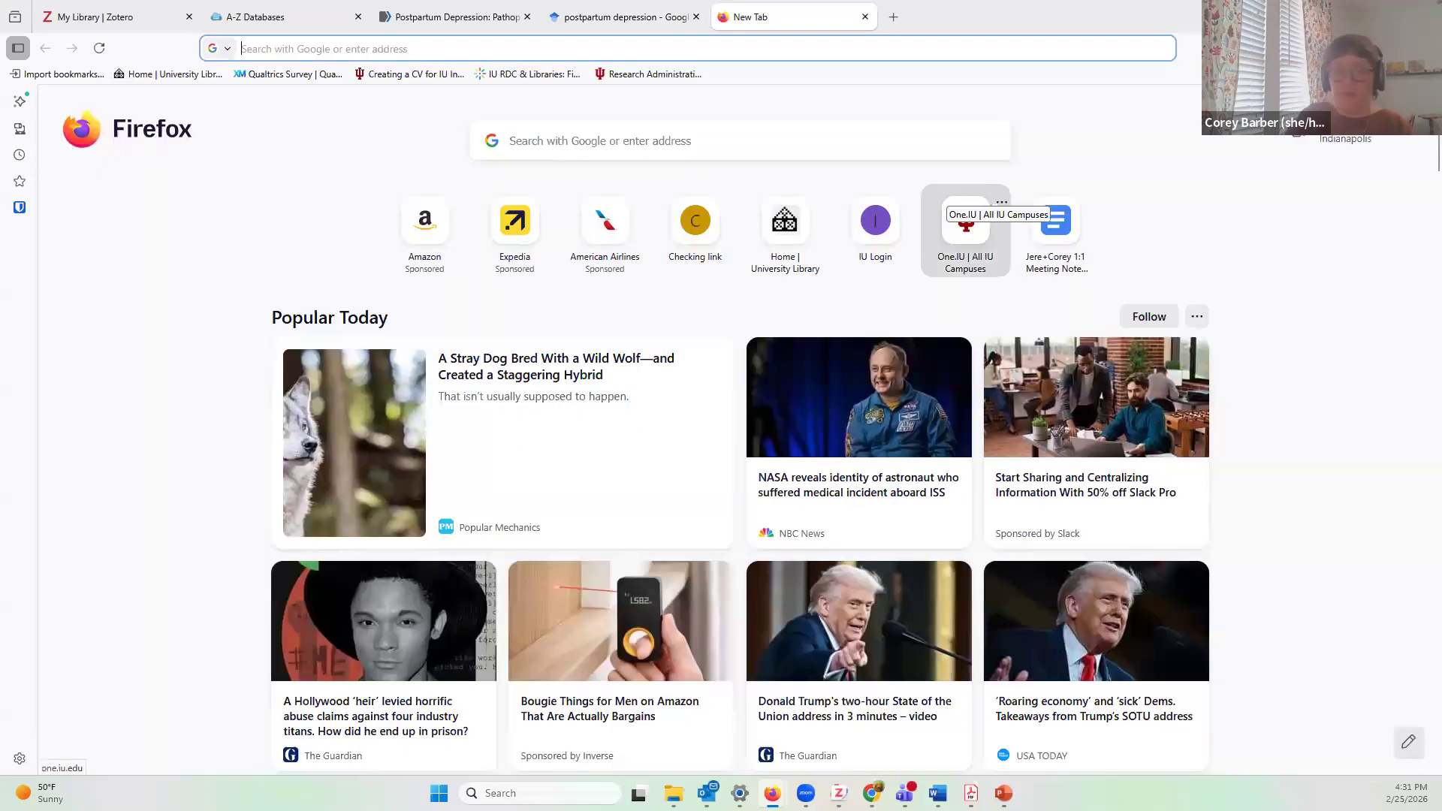
Step: Go to nih.gov in the new tab
{"action": "type", "text": "nih.gov"}
{"action": "key", "text": "Return"}
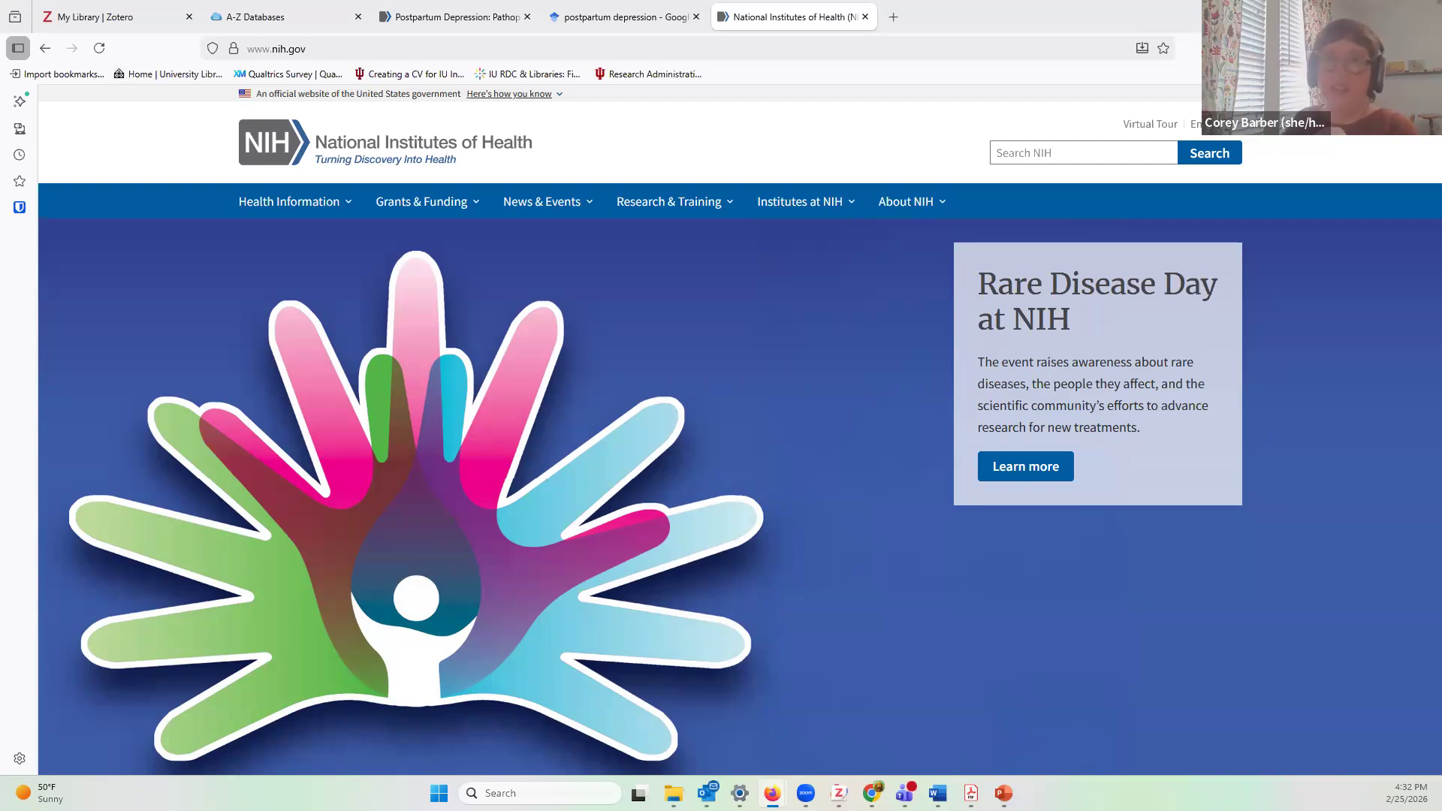
Step: Open result 4, the Screening and Collaborative Management abstract, from PubMed's results, then go back to Scholar
{"action": "left_click", "coordinate": [572, 30]}
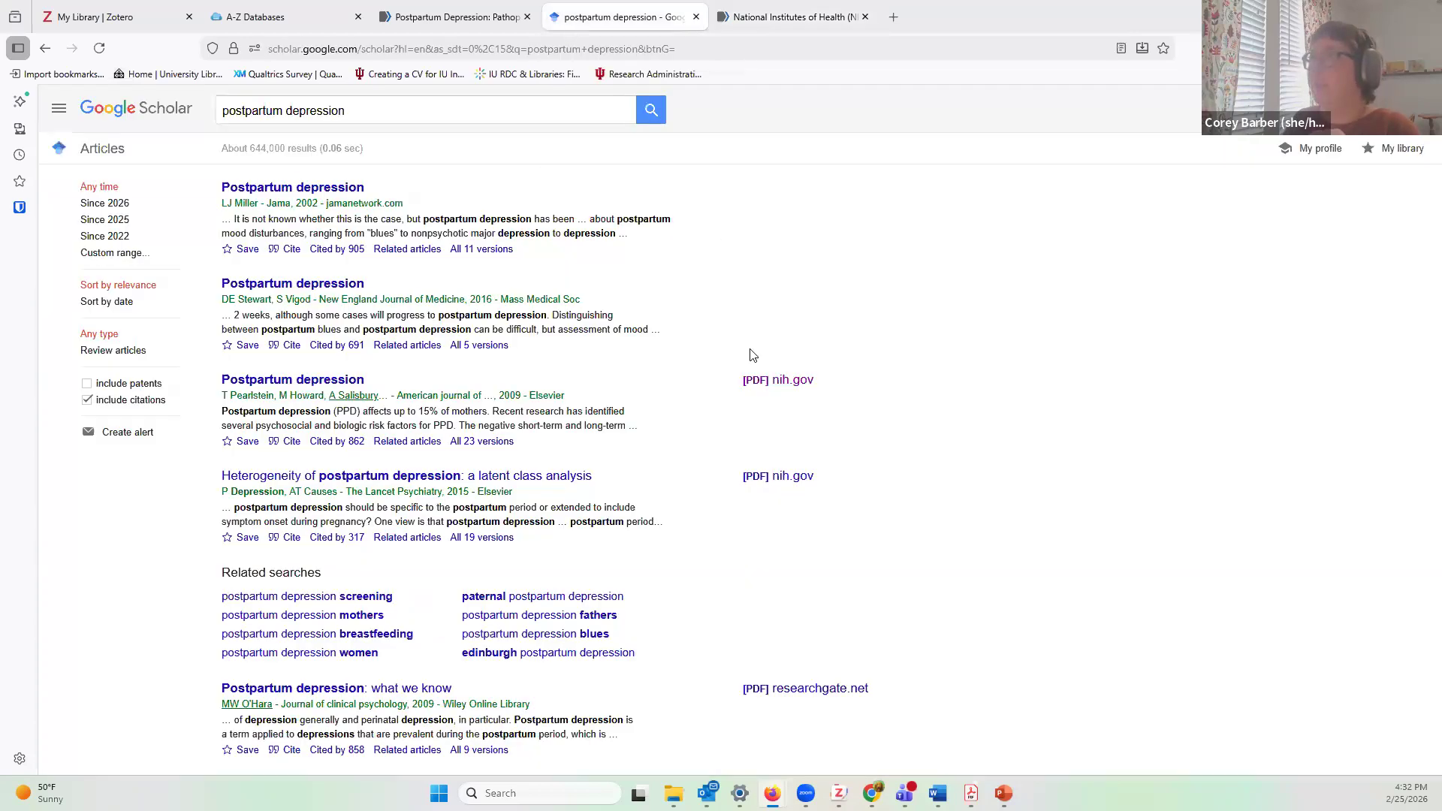
{"action": "scroll", "coordinate": [691, 447], "scroll_direction": "down", "scroll_amount": 3}
{"action": "scroll", "coordinate": [690, 447], "scroll_direction": "up", "scroll_amount": 3}
{"action": "left_click", "coordinate": [488, 27]}
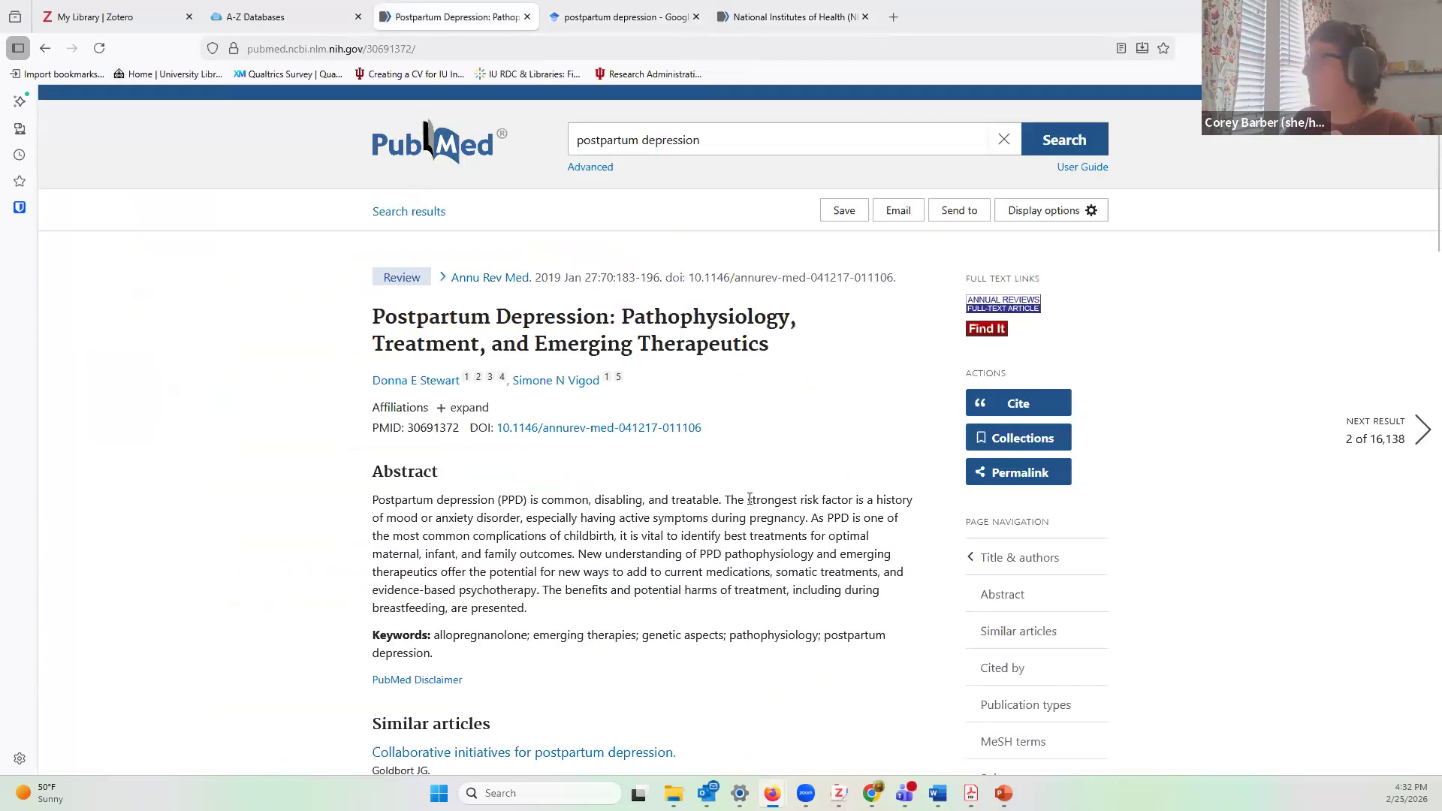
{"action": "scroll", "coordinate": [751, 486], "scroll_direction": "down", "scroll_amount": 3}
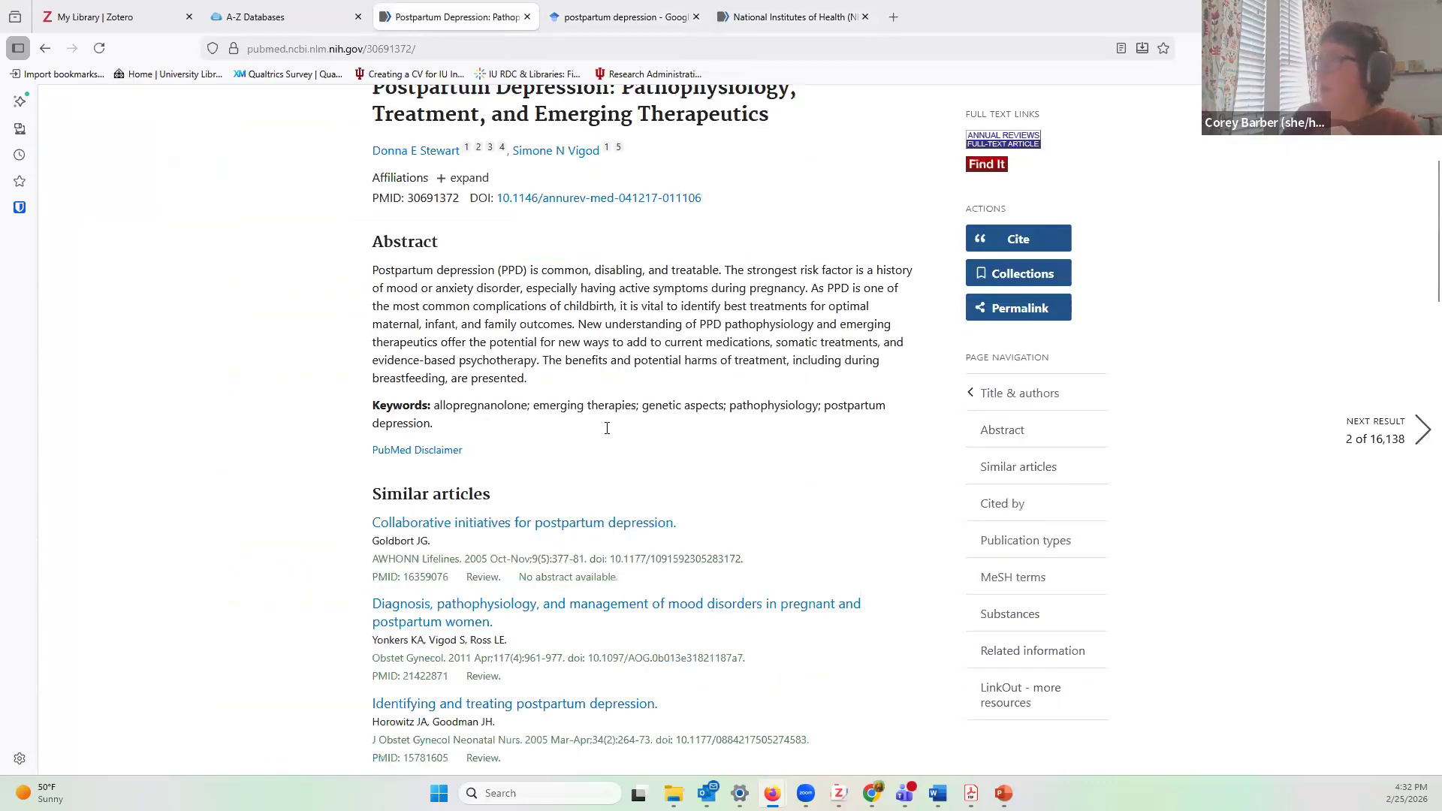
{"action": "scroll", "coordinate": [606, 425], "scroll_direction": "up", "scroll_amount": 4}
{"action": "left_click", "coordinate": [47, 51]}
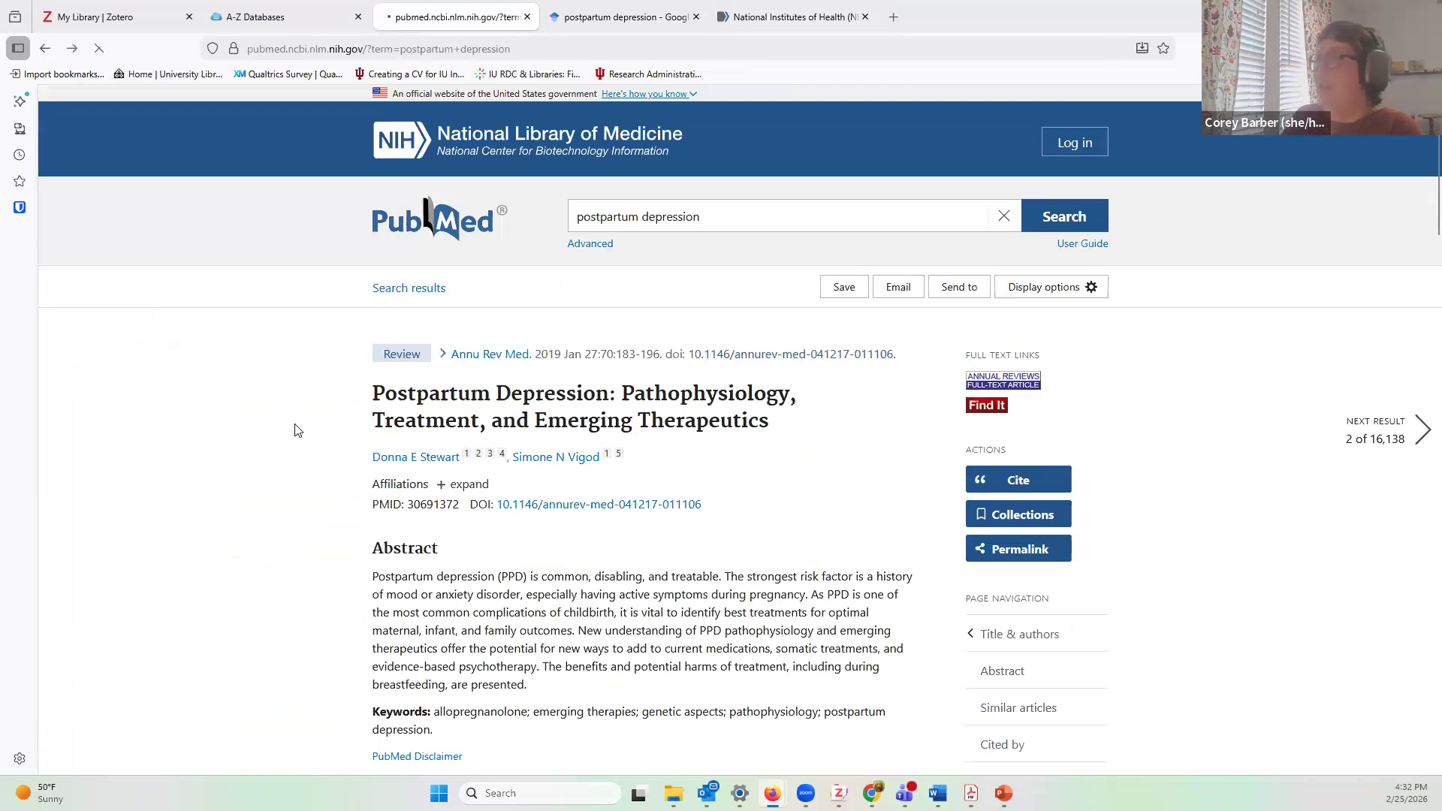
{"action": "scroll", "coordinate": [861, 531], "scroll_direction": "down", "scroll_amount": 3}
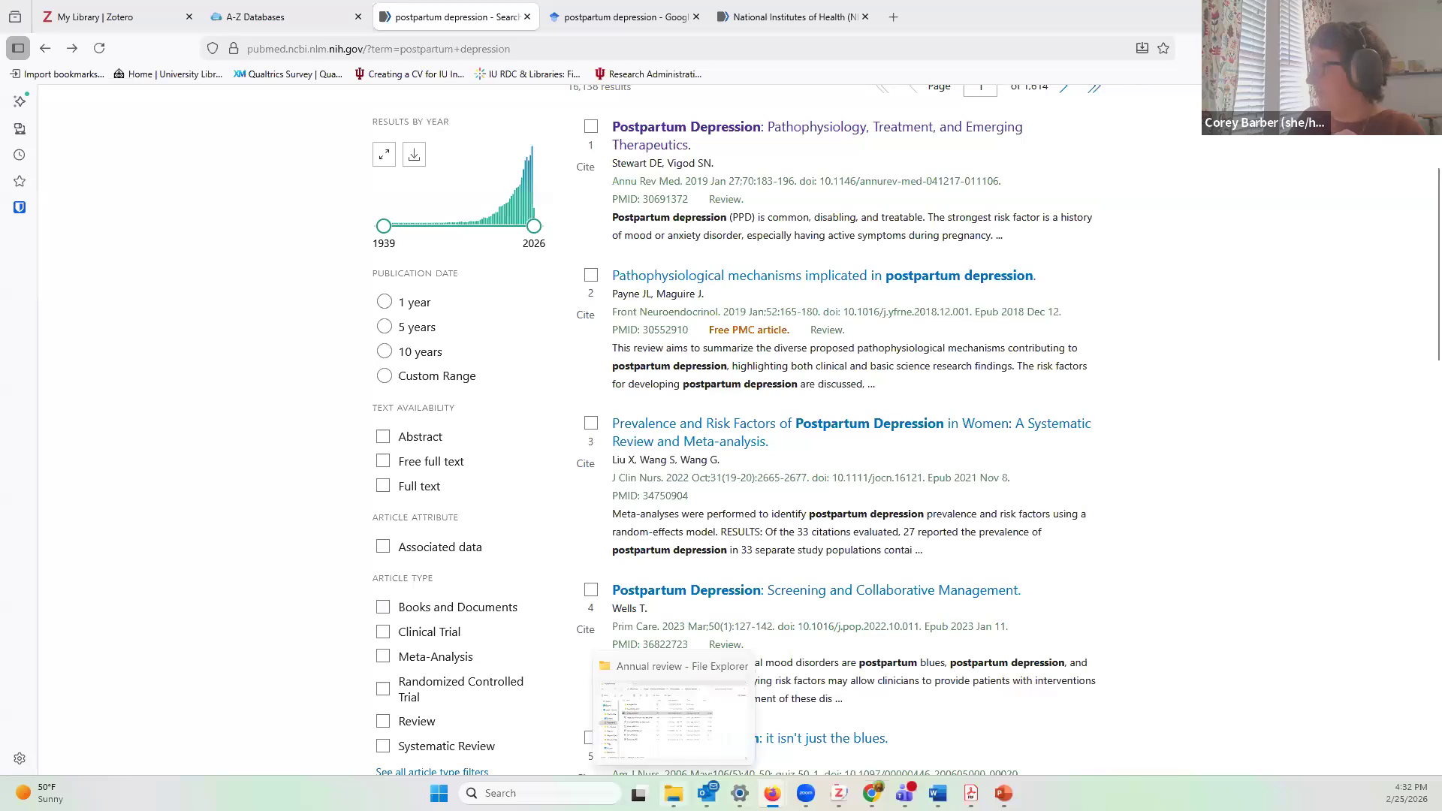
{"action": "left_click", "coordinate": [684, 591]}
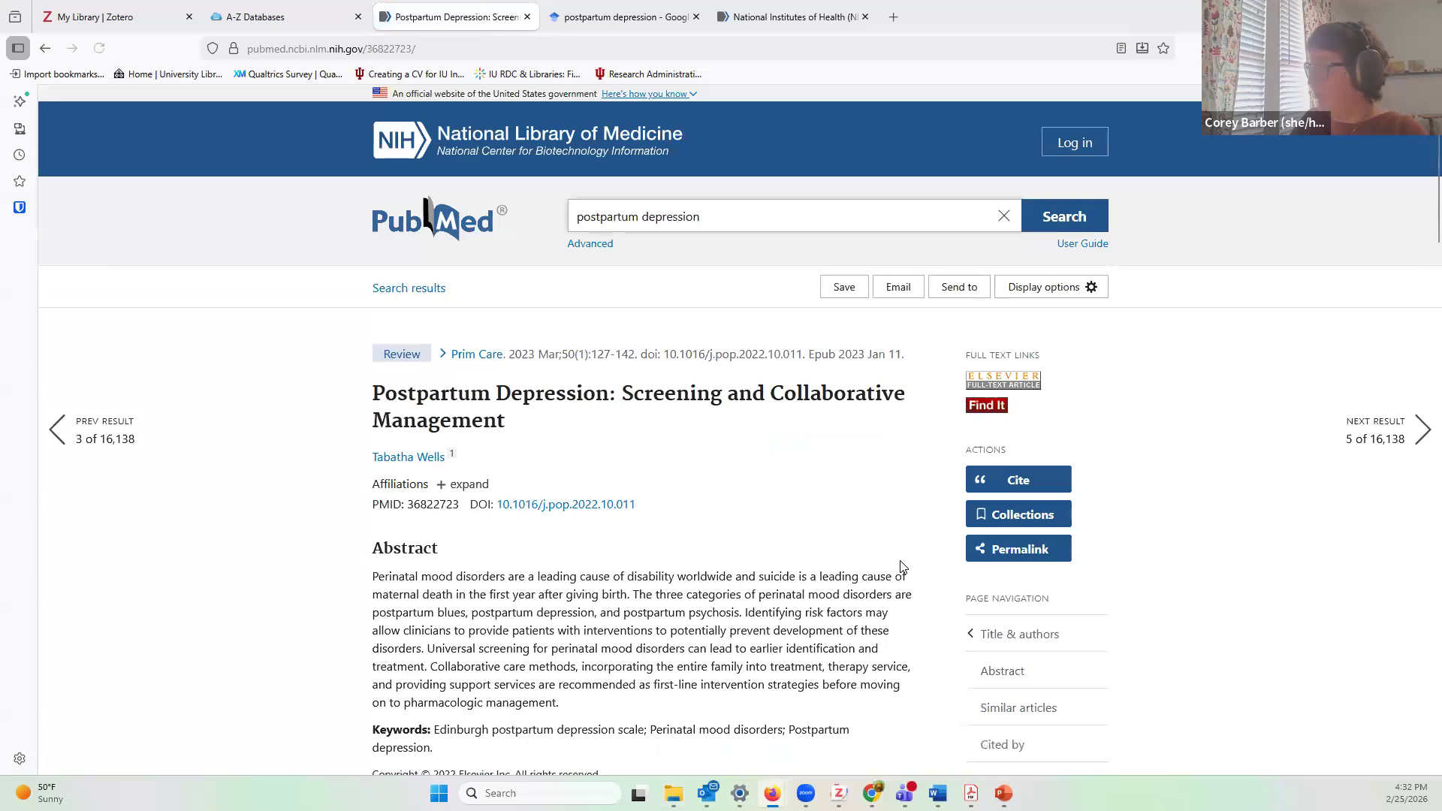
{"action": "scroll", "coordinate": [902, 567], "scroll_direction": "down", "scroll_amount": 20}
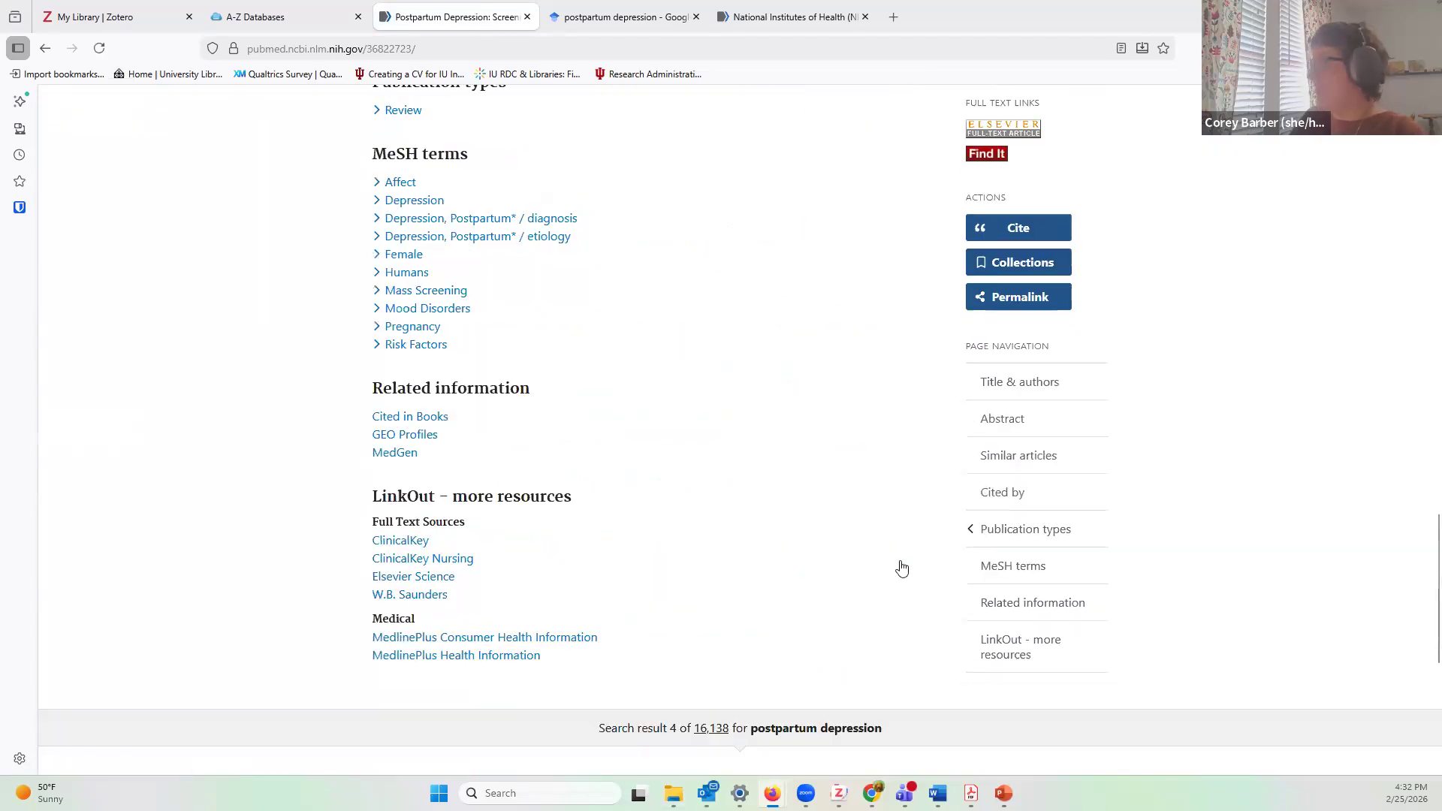
{"action": "scroll", "coordinate": [902, 567], "scroll_direction": "up", "scroll_amount": 20}
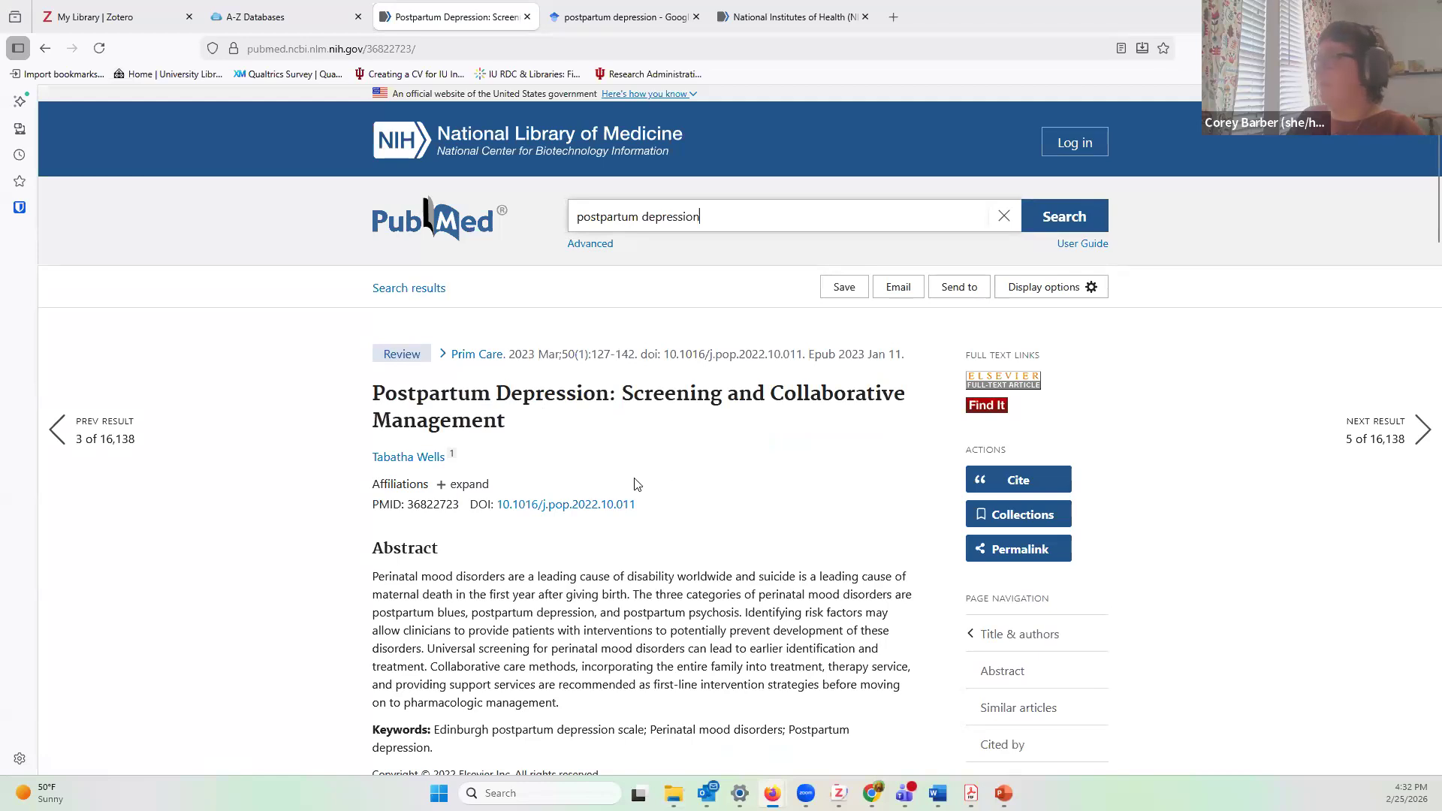
{"action": "left_click", "coordinate": [583, 22]}
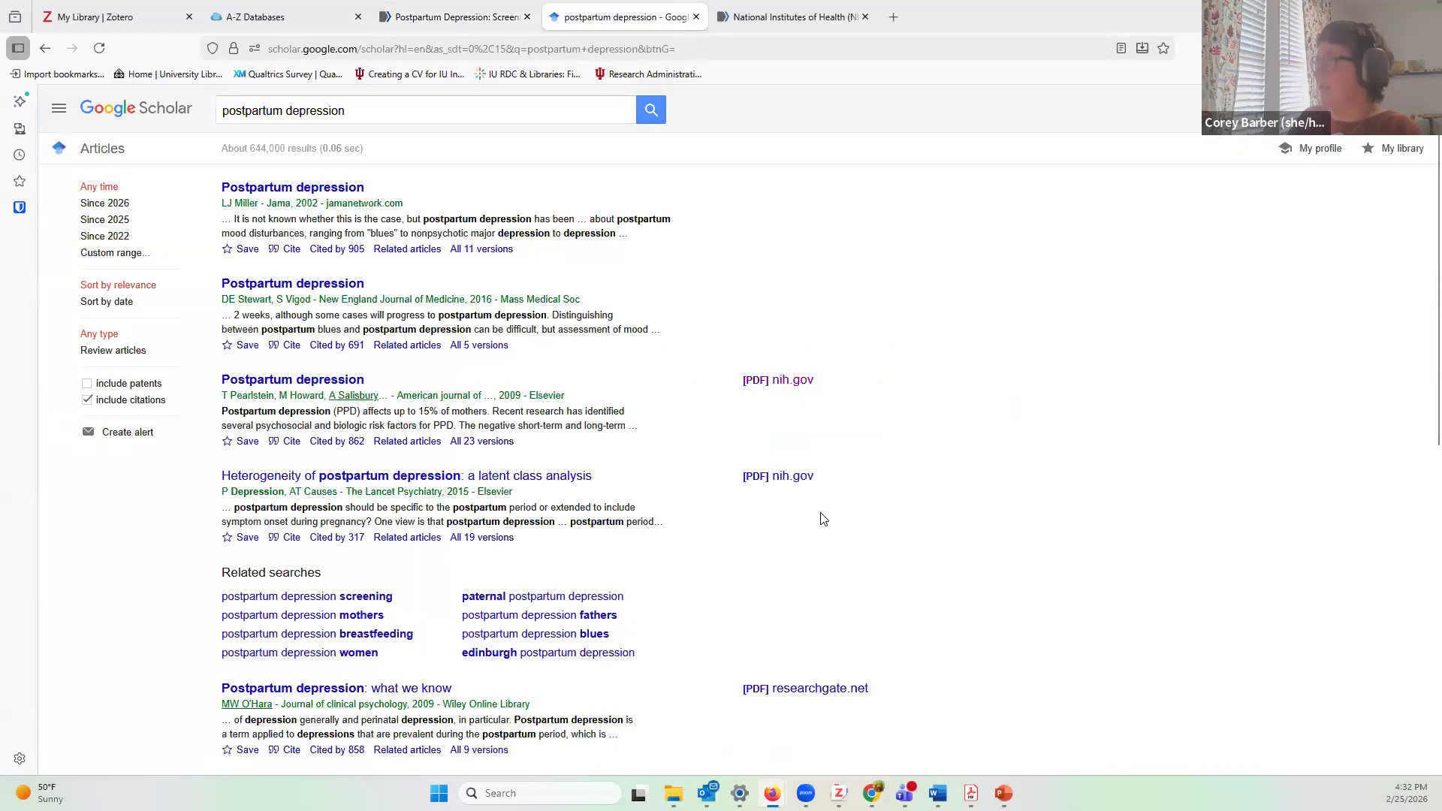
Step: Save the Heterogeneity of postpartum depression PDF into Downloads as nihms760559
{"action": "left_click", "coordinate": [798, 478]}
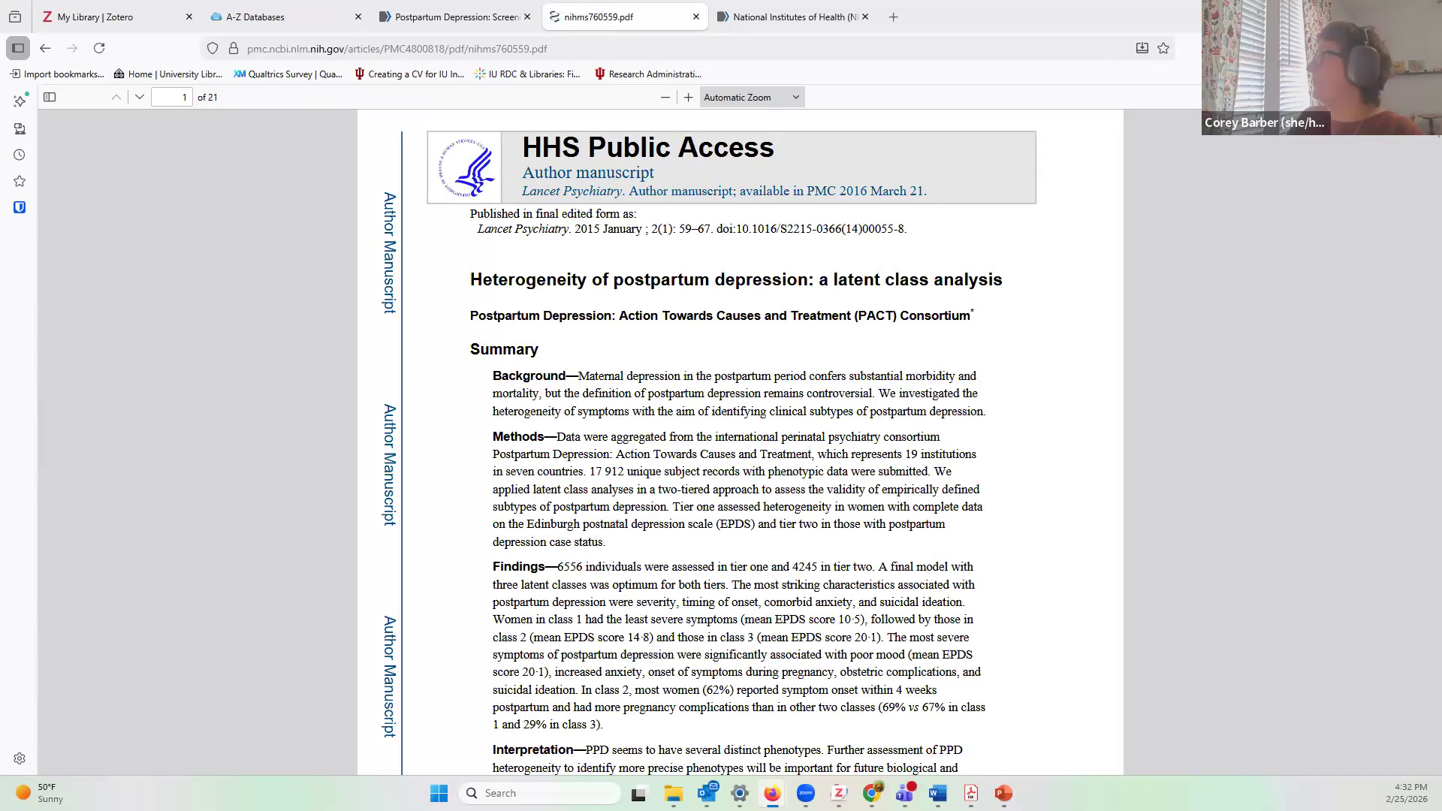
{"action": "key", "text": "ctrl+s"}
{"action": "scroll", "coordinate": [76, 206], "scroll_direction": "down", "scroll_amount": 5}
{"action": "scroll", "coordinate": [75, 156], "scroll_direction": "up", "scroll_amount": 8}
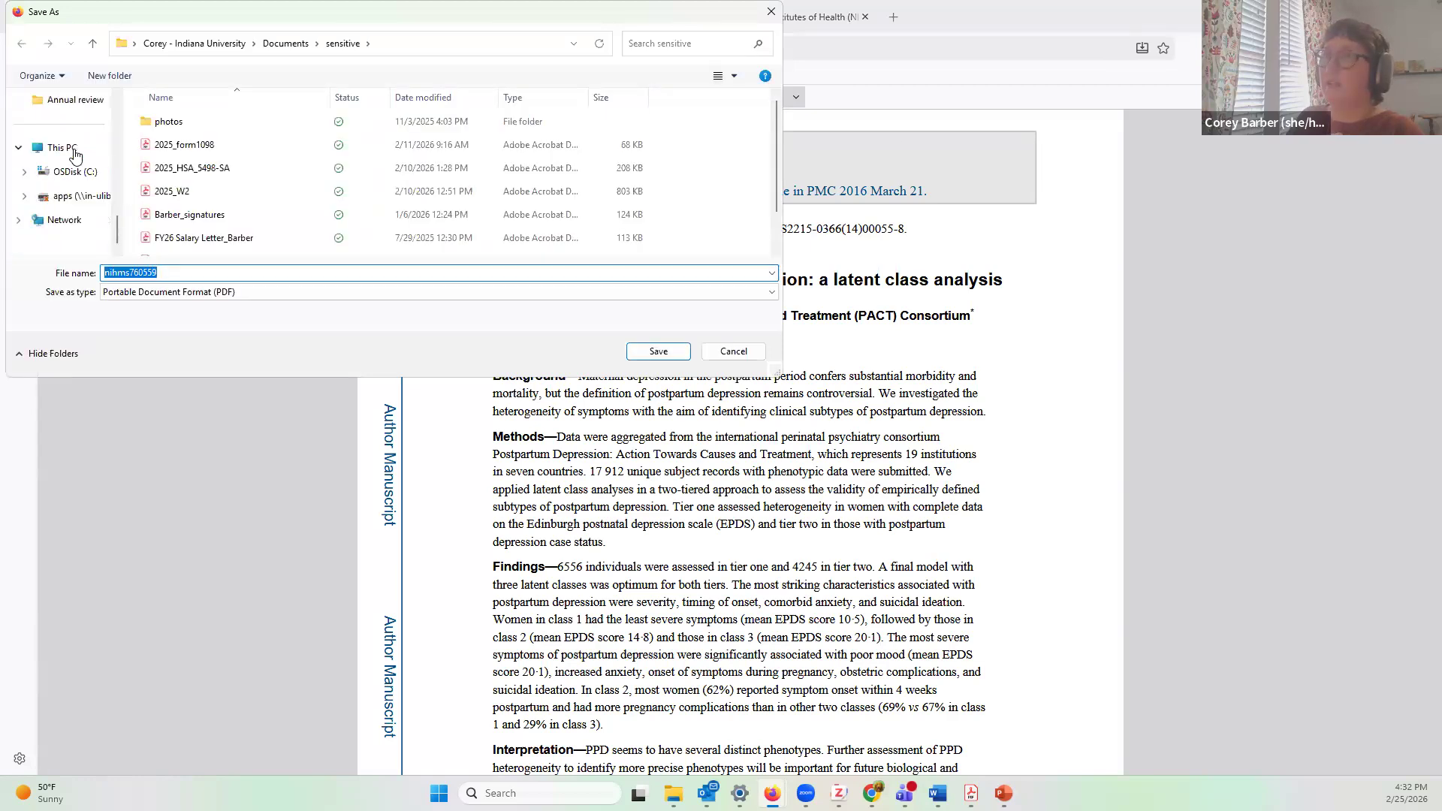
{"action": "left_click", "coordinate": [69, 154]}
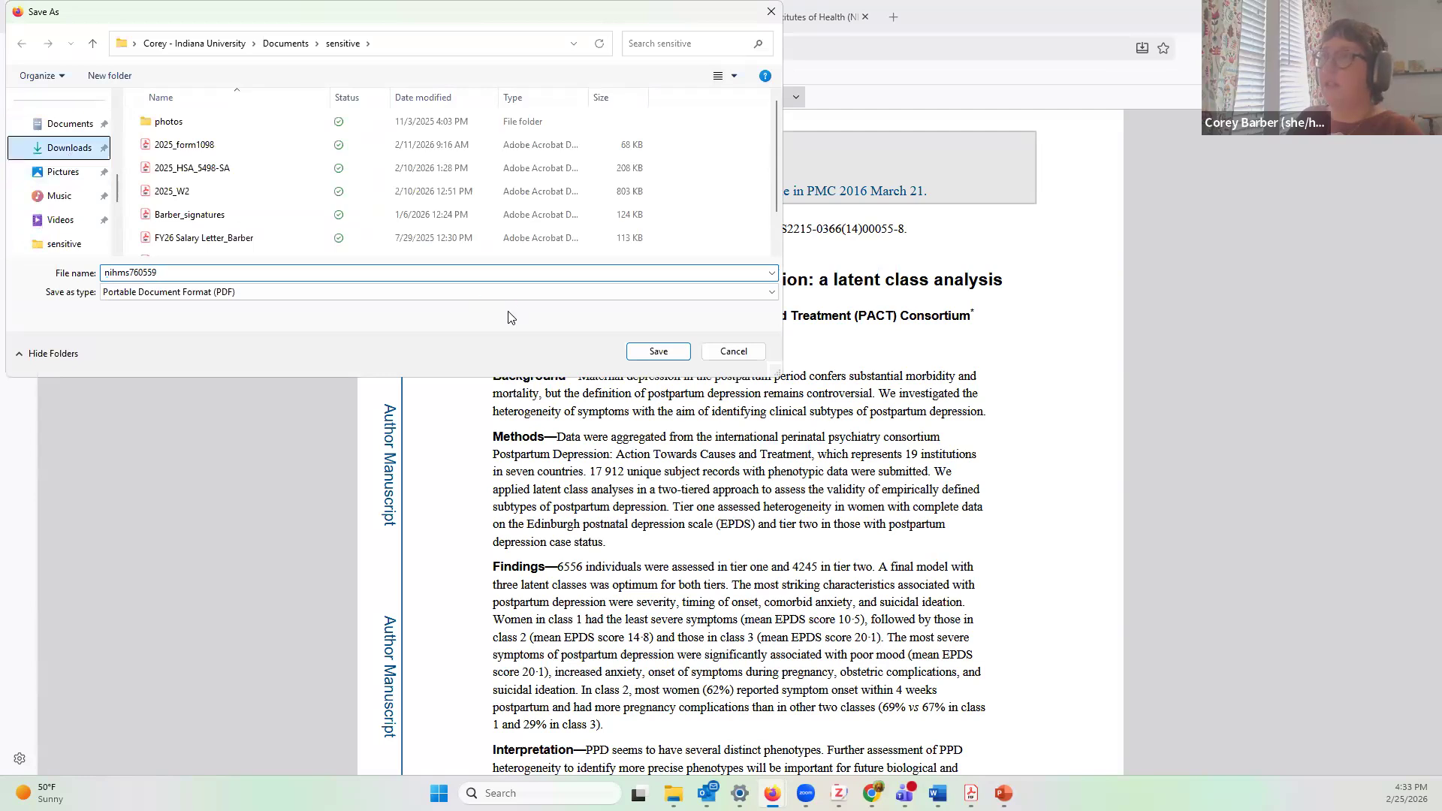
{"action": "left_click", "coordinate": [660, 352]}
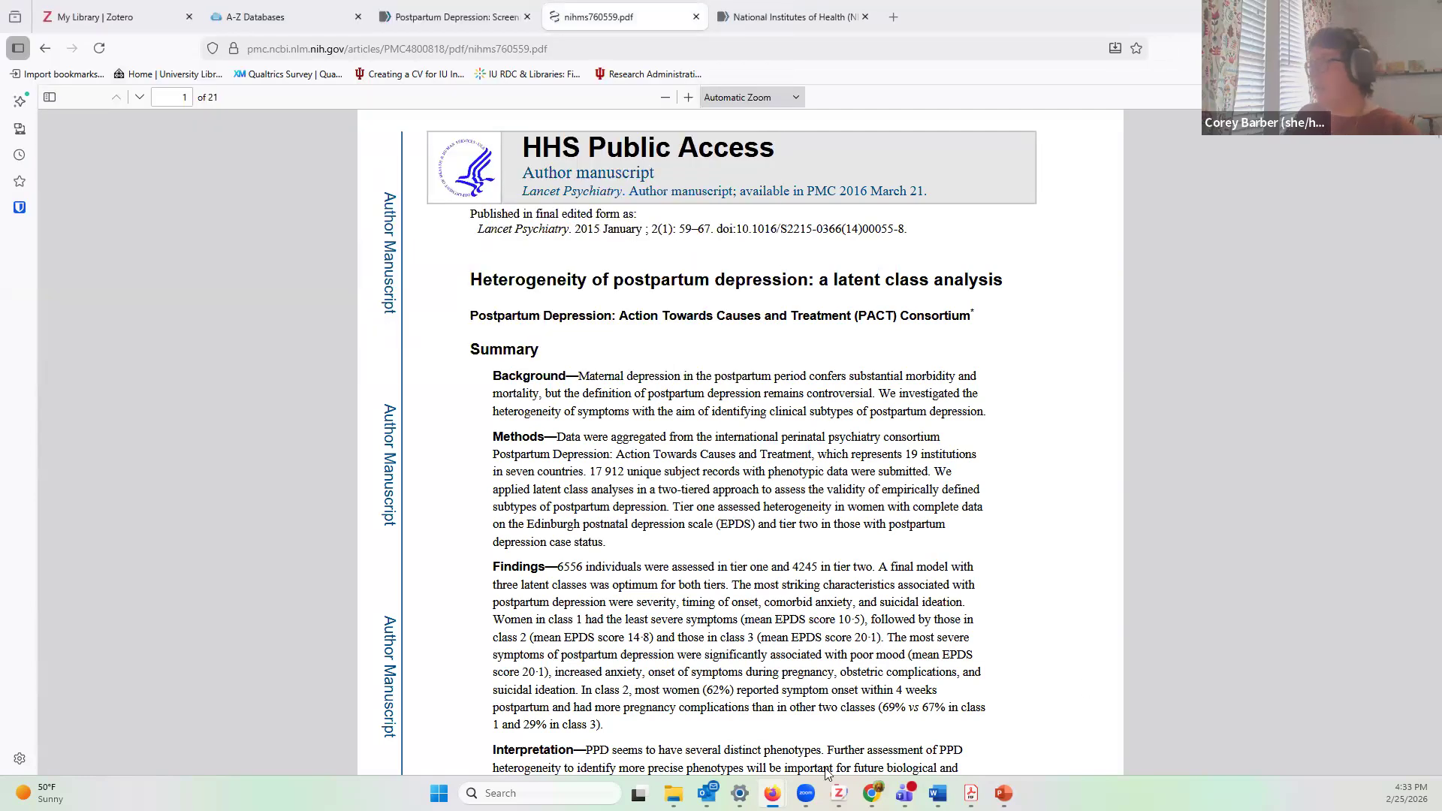
{"action": "left_click", "coordinate": [839, 793]}
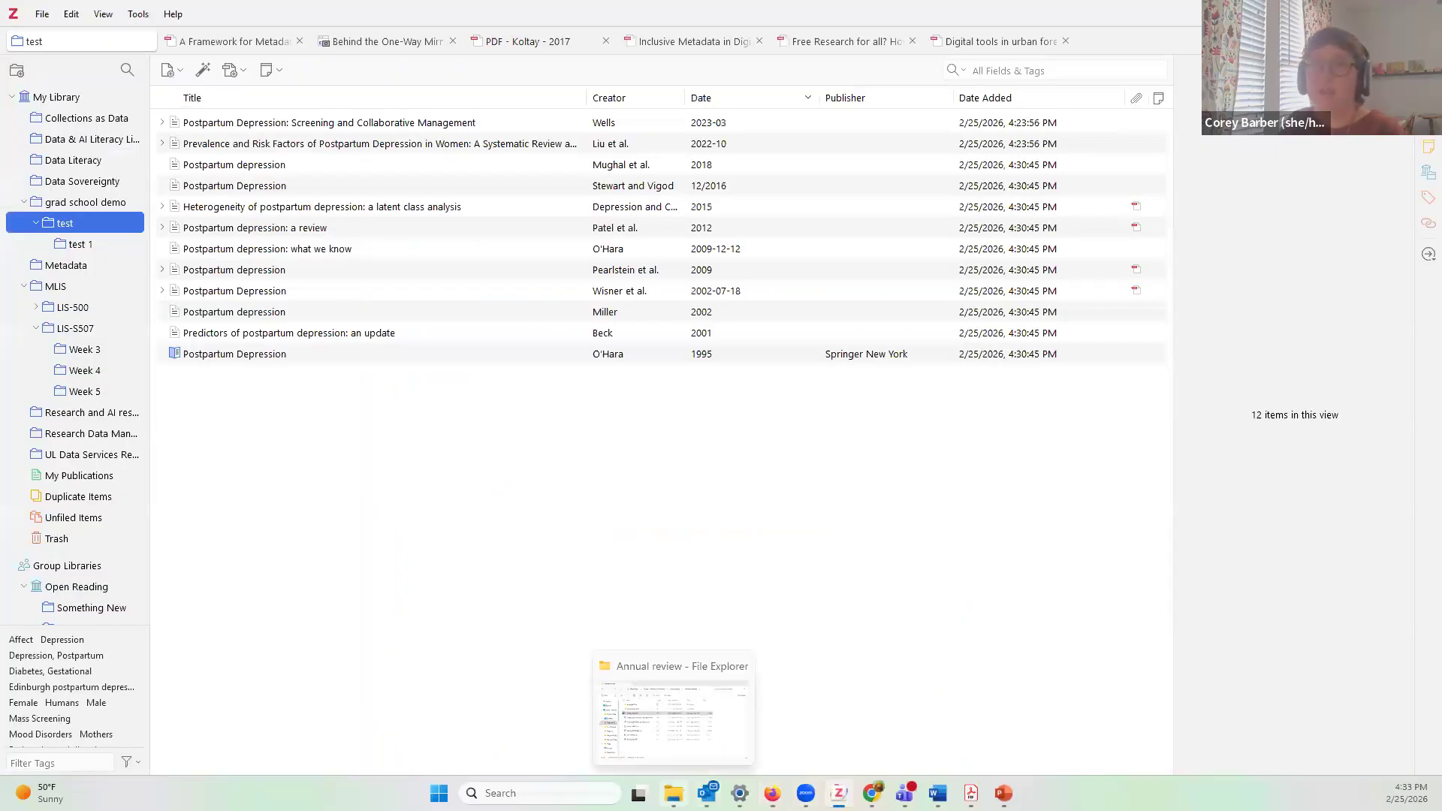
Step: Drag nihms760559 from the Downloads folder into Zotero's test collection item list
{"action": "left_click", "coordinate": [643, 755]}
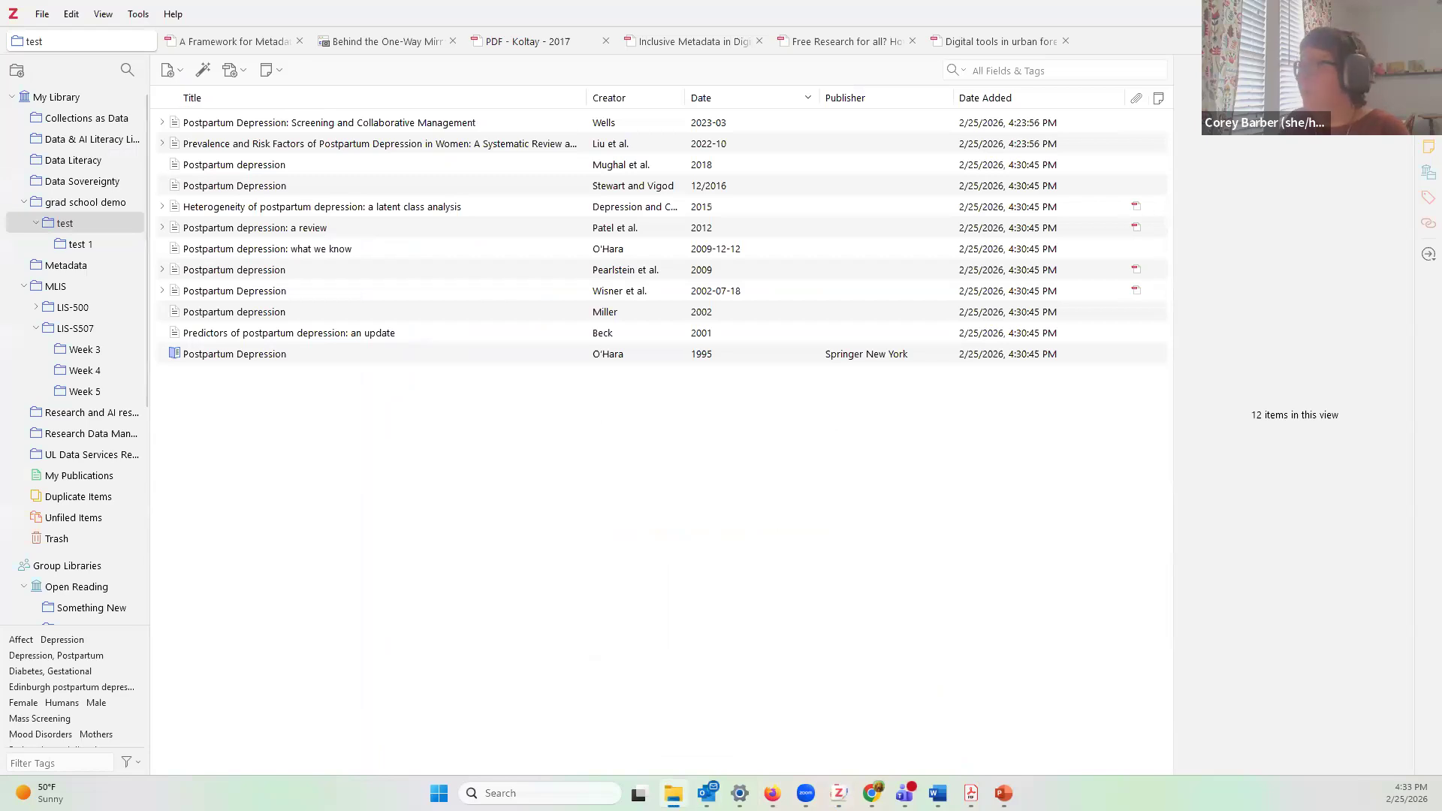
{"action": "scroll", "coordinate": [505, 432], "scroll_direction": "down", "scroll_amount": 3}
{"action": "left_click", "coordinate": [503, 385]}
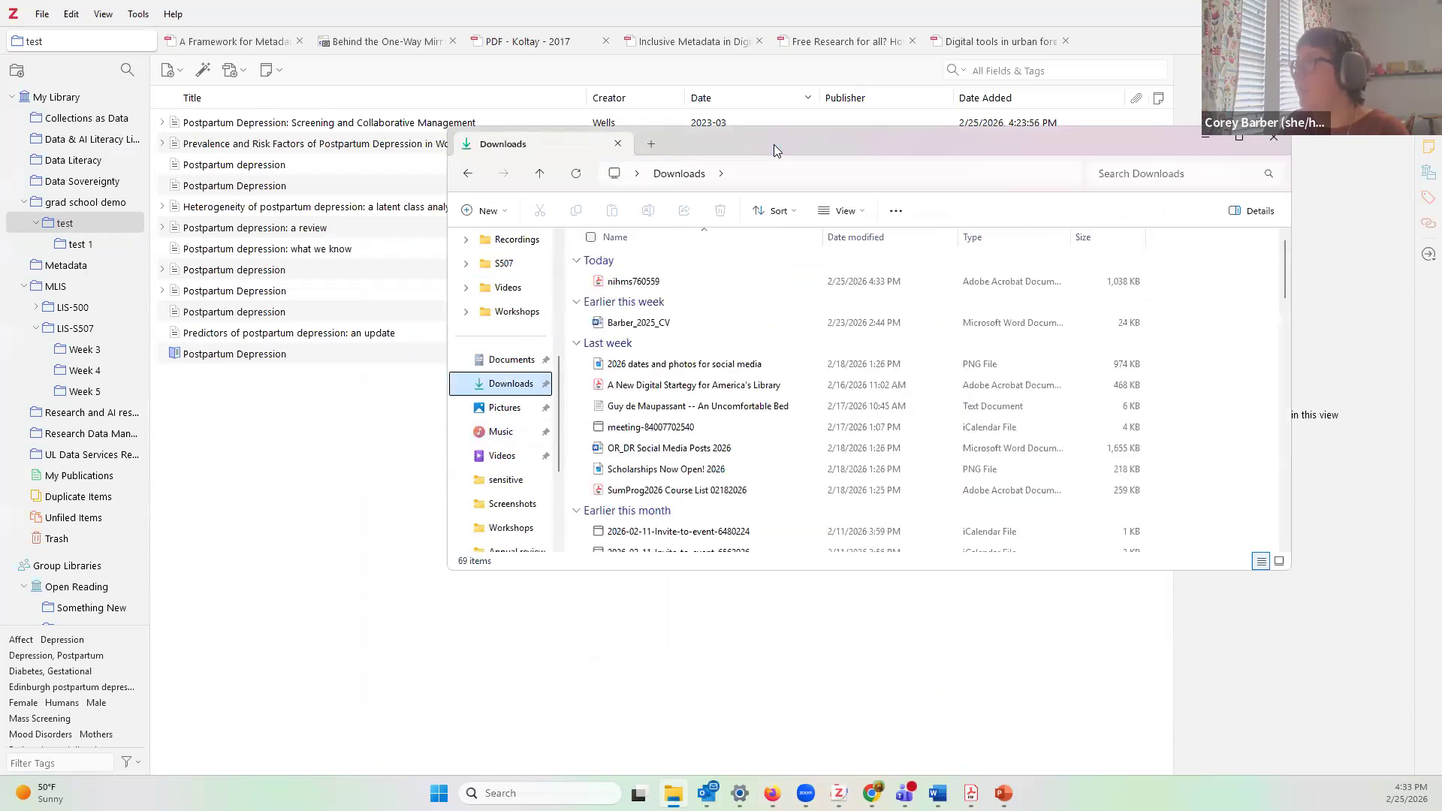
{"action": "left_click_drag", "start_coordinate": [774, 144], "coordinate": [963, 128]}
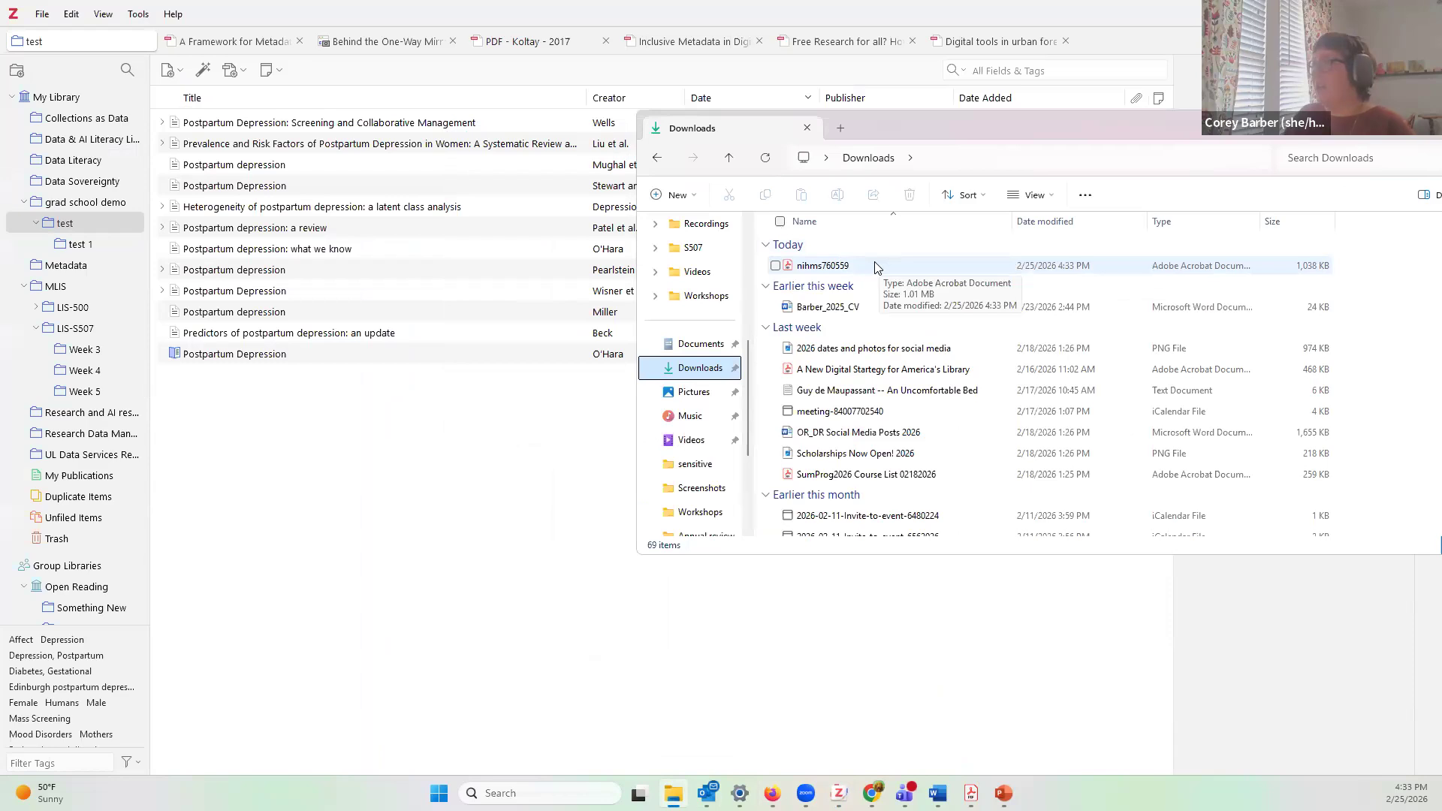
{"action": "left_click", "coordinate": [860, 271]}
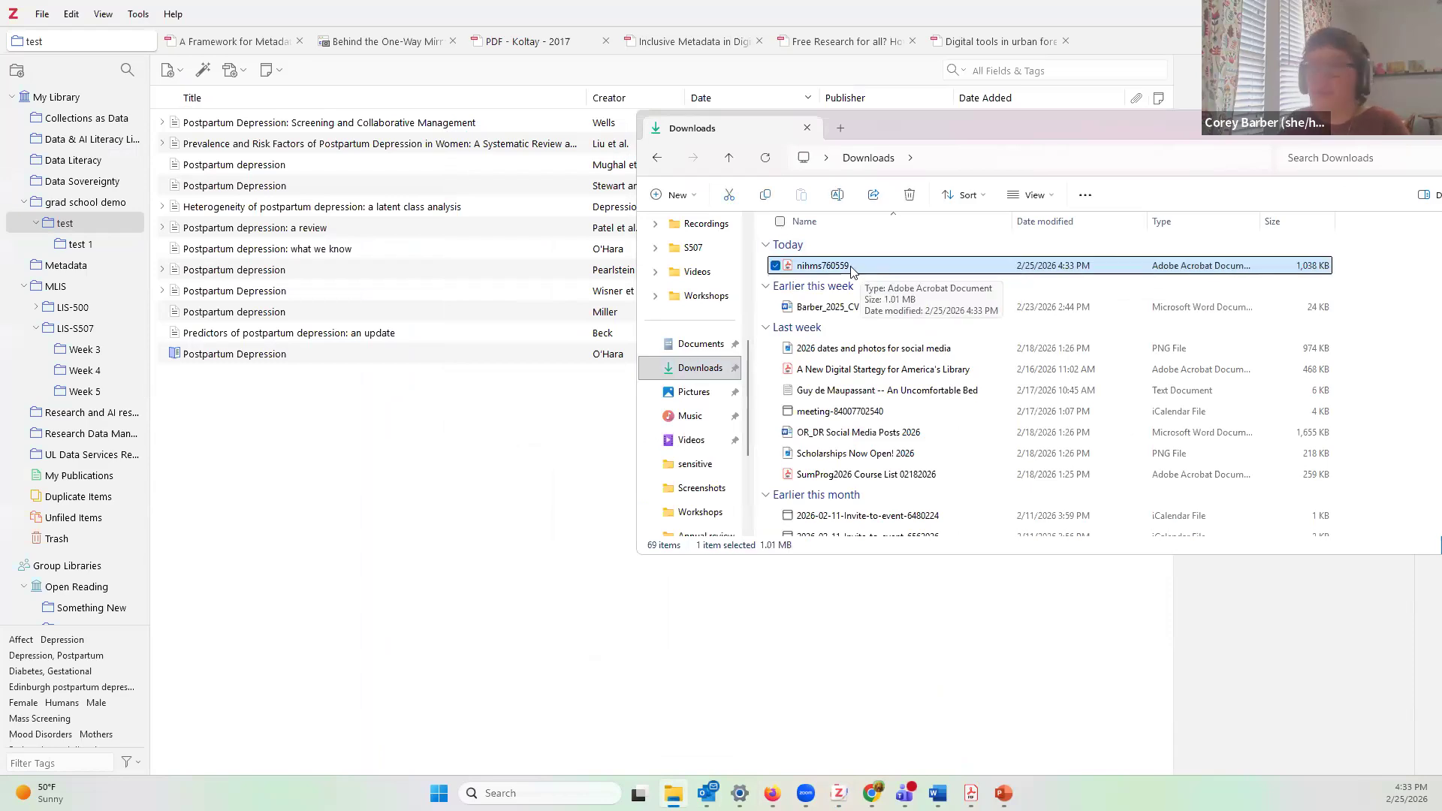
{"action": "left_click_drag", "start_coordinate": [852, 271], "coordinate": [274, 412]}
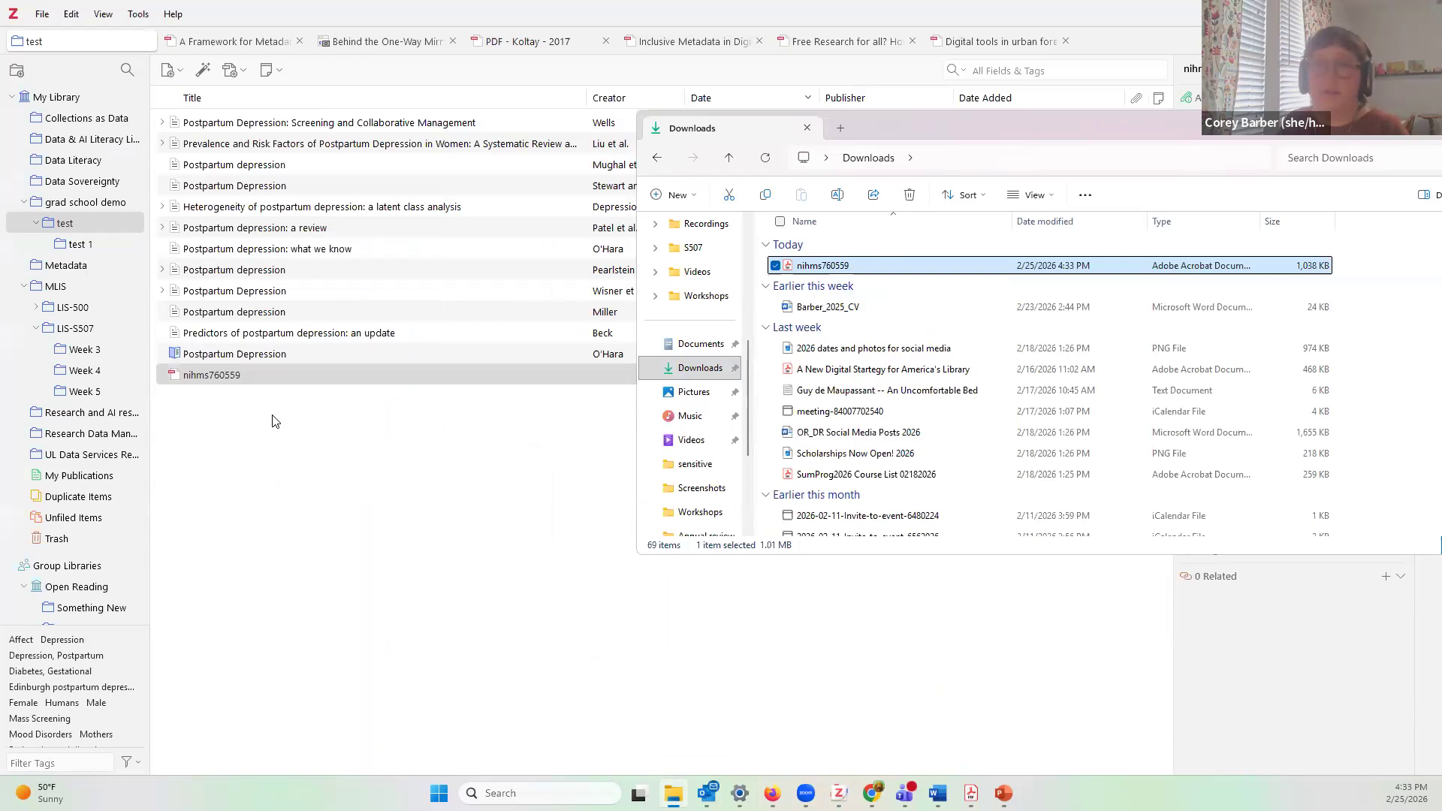
{"action": "left_click", "coordinate": [259, 379]}
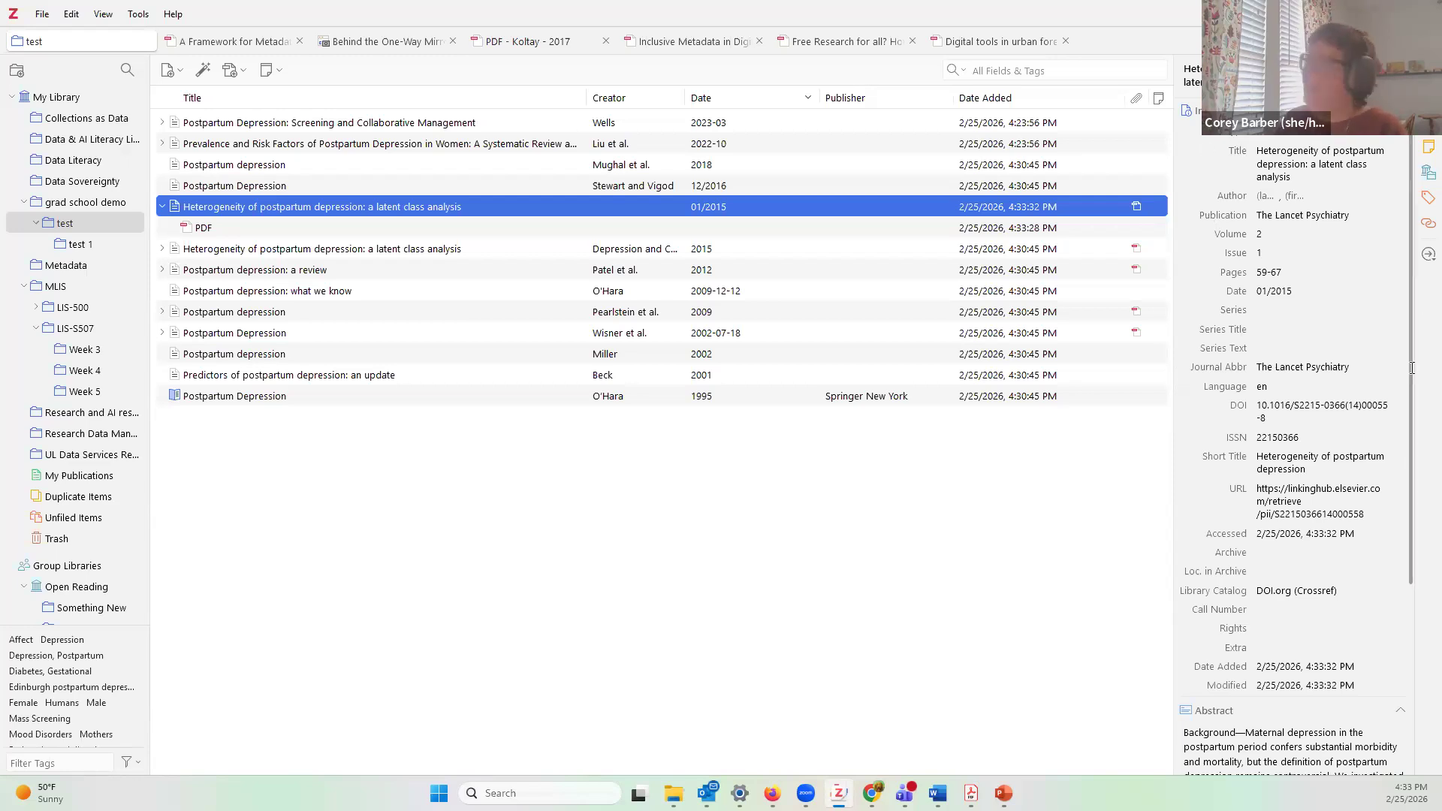
Step: Bring up the Downloads folder, then select the new Heterogeneity of postpartum depression parent item in Zotero
{"action": "left_click", "coordinate": [674, 793]}
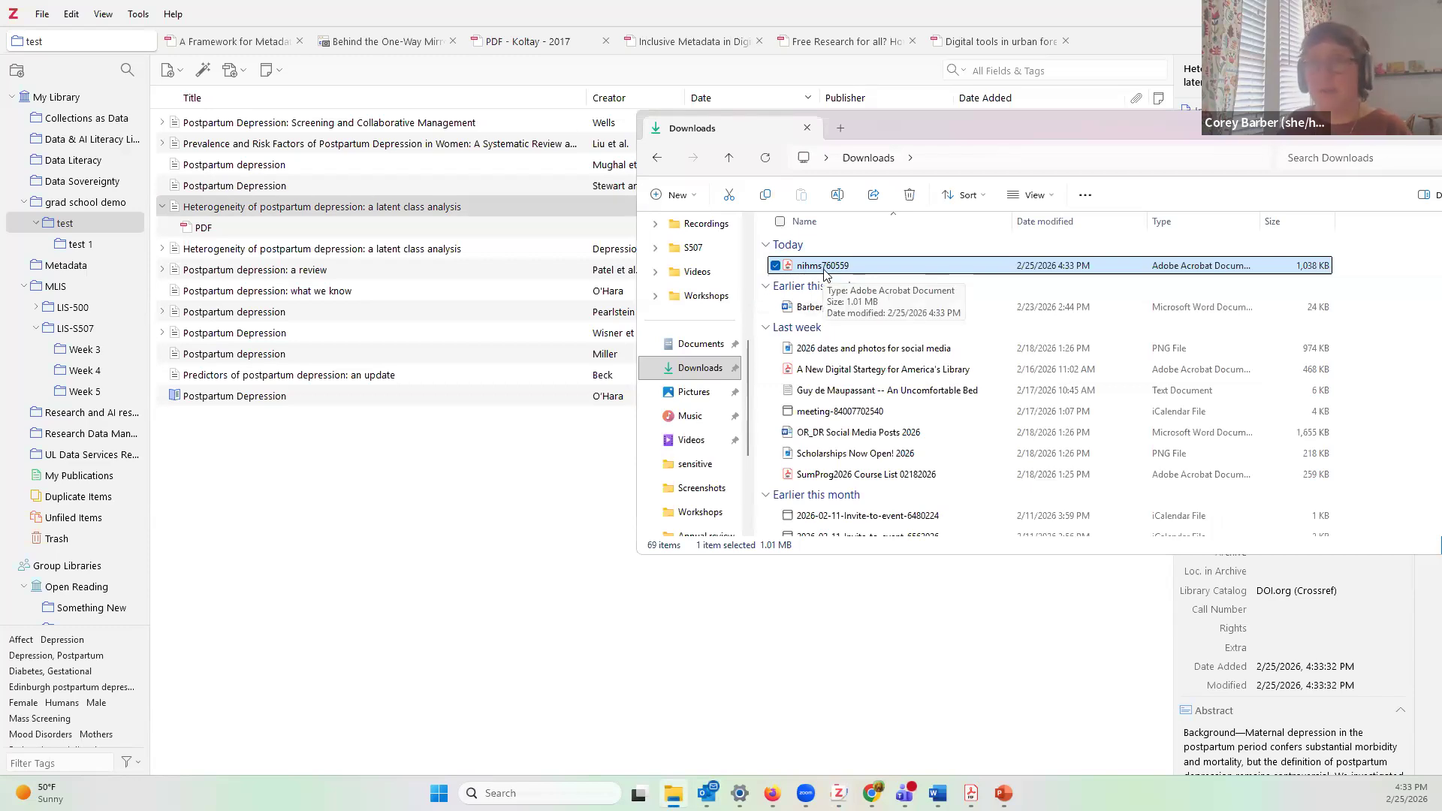
{"action": "left_click", "coordinate": [285, 218]}
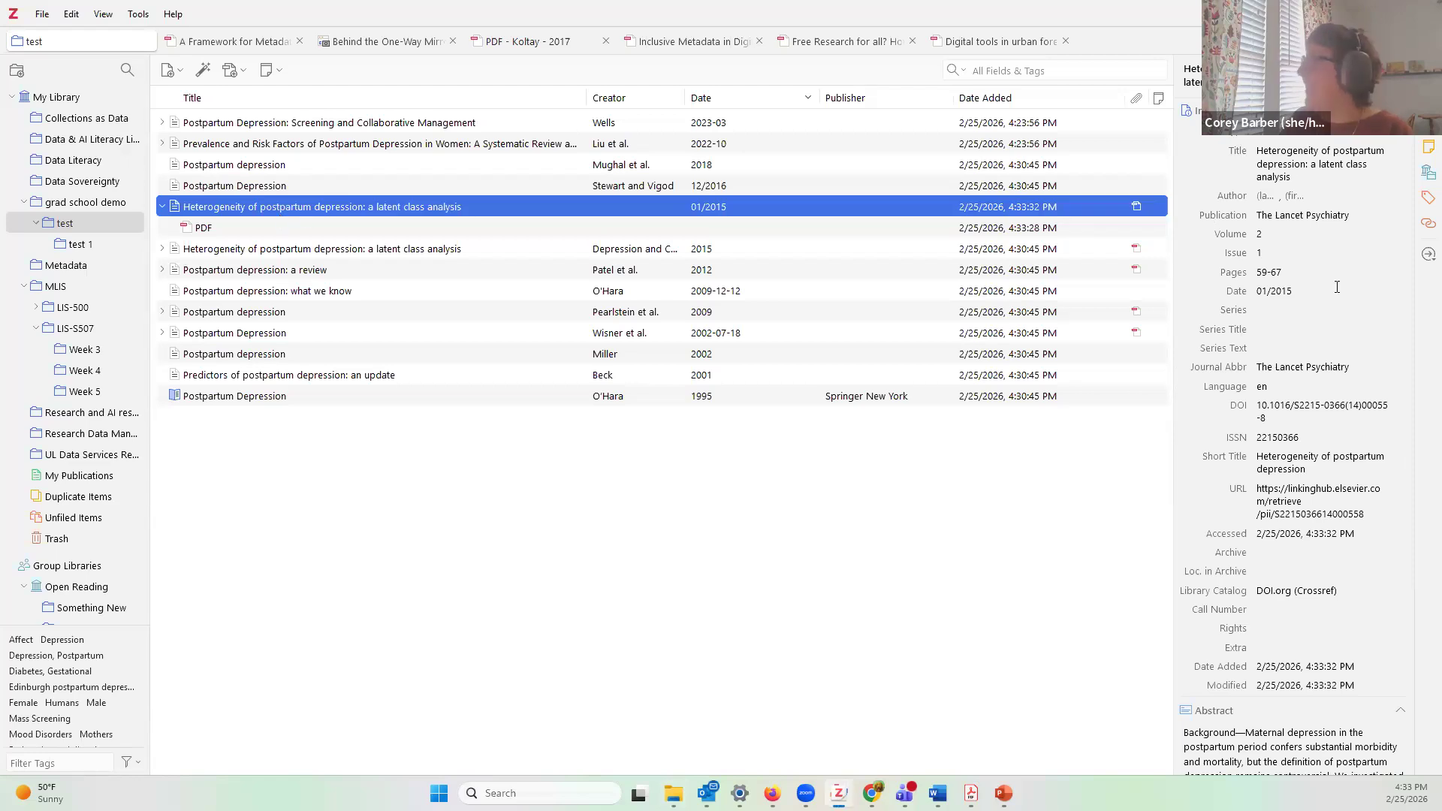
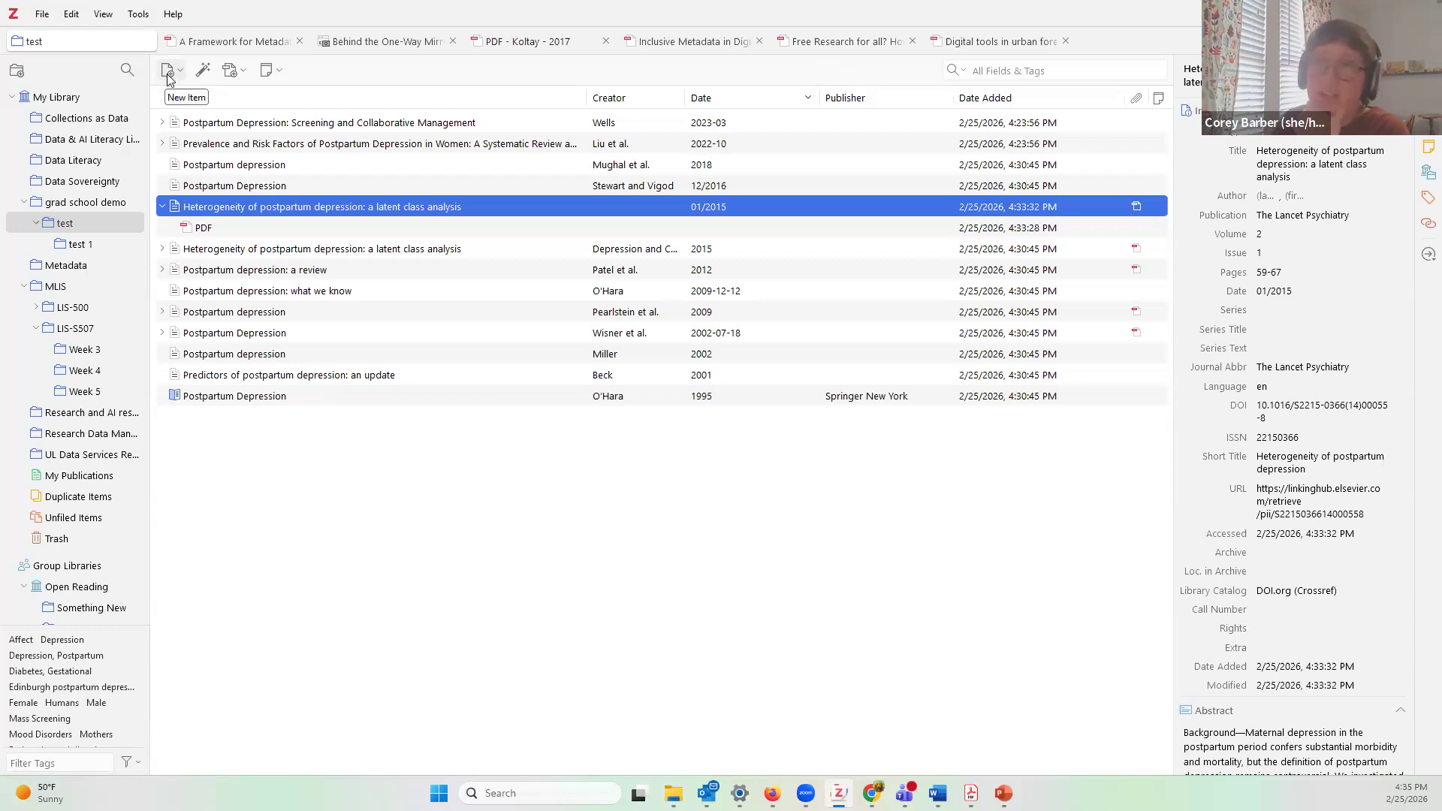
Step: Open the New Item menu to list the item types that can be created
{"action": "left_click", "coordinate": [169, 74]}
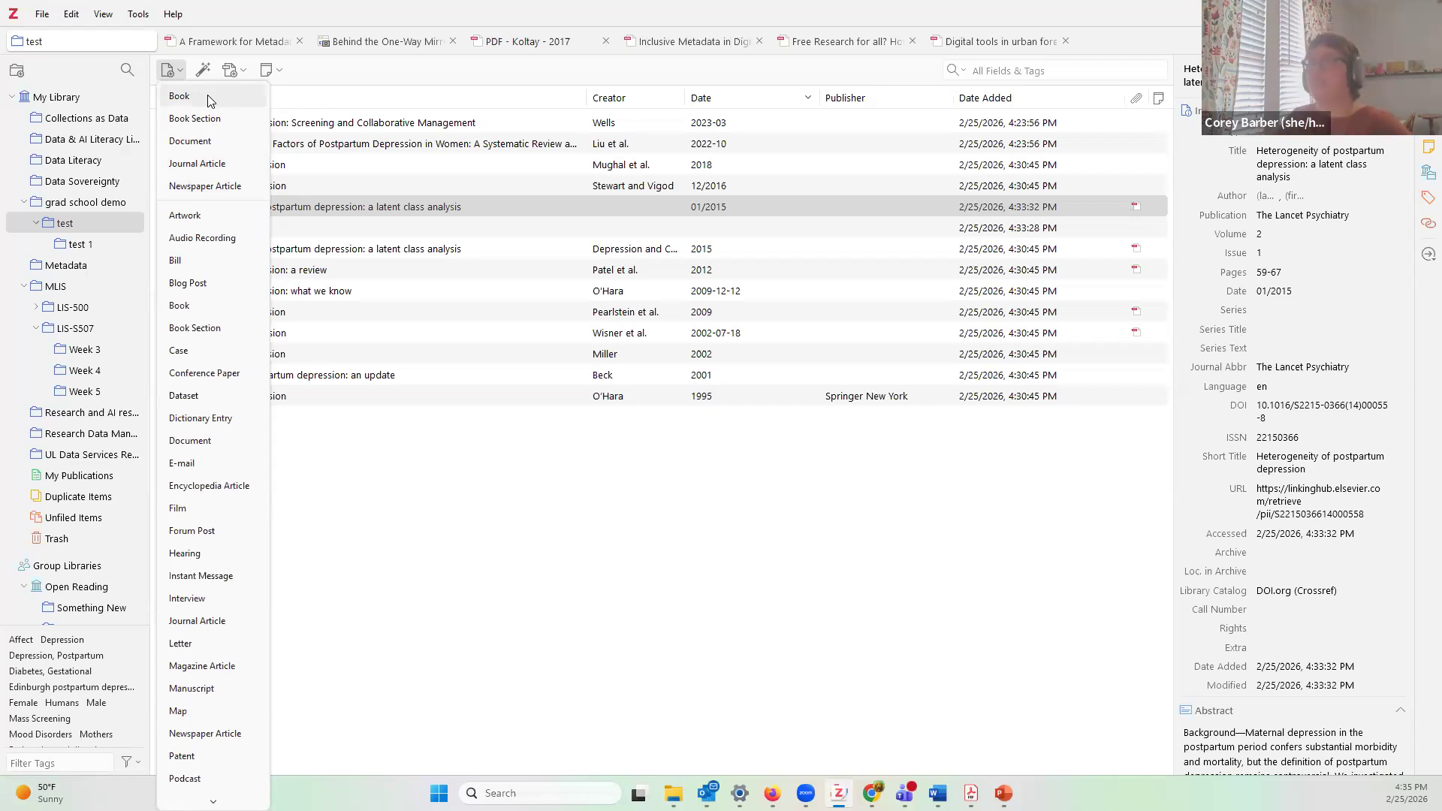
Step: Create a blank Journal Article titled 'type' and move into its author name fields
{"action": "left_click", "coordinate": [226, 185]}
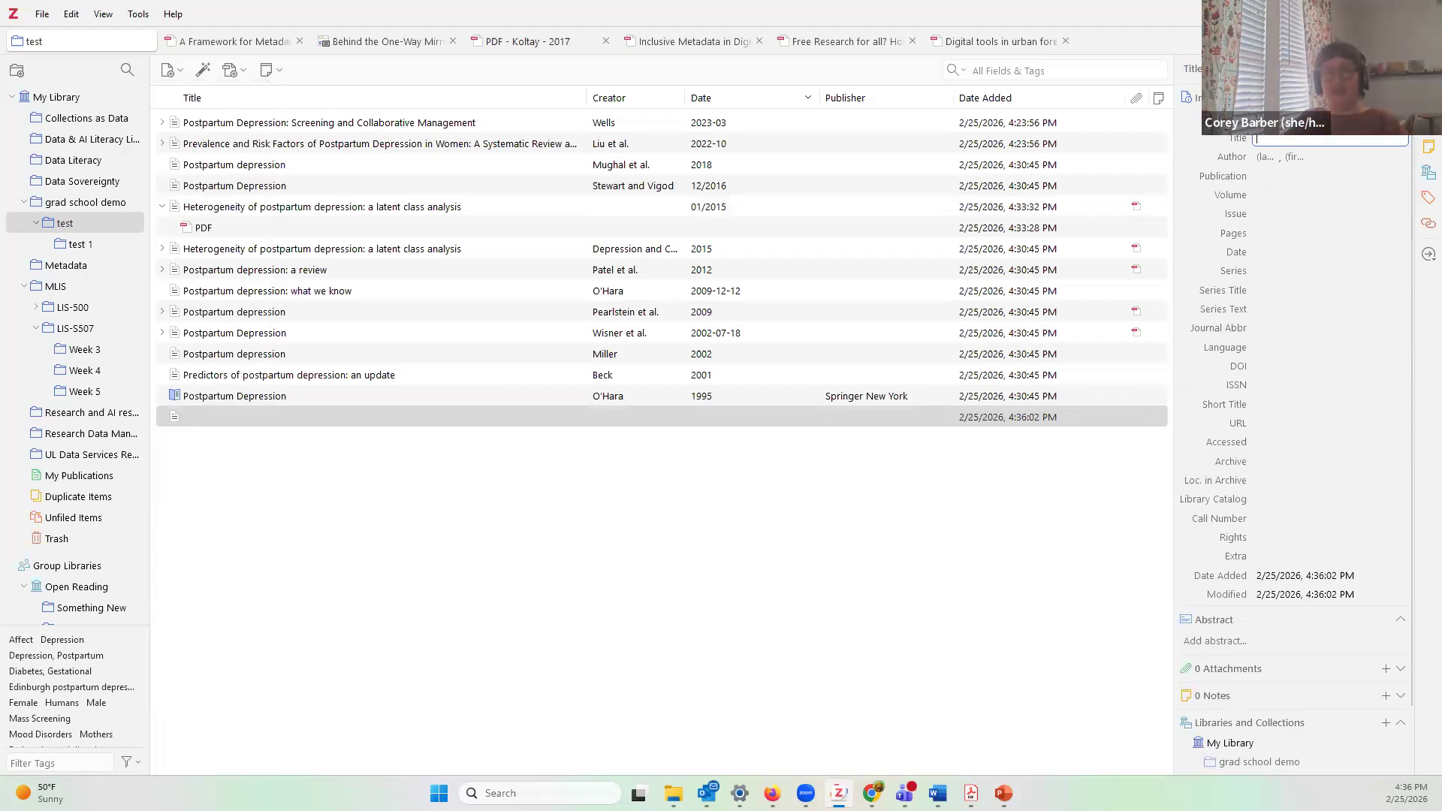
{"action": "type", "text": "type"}
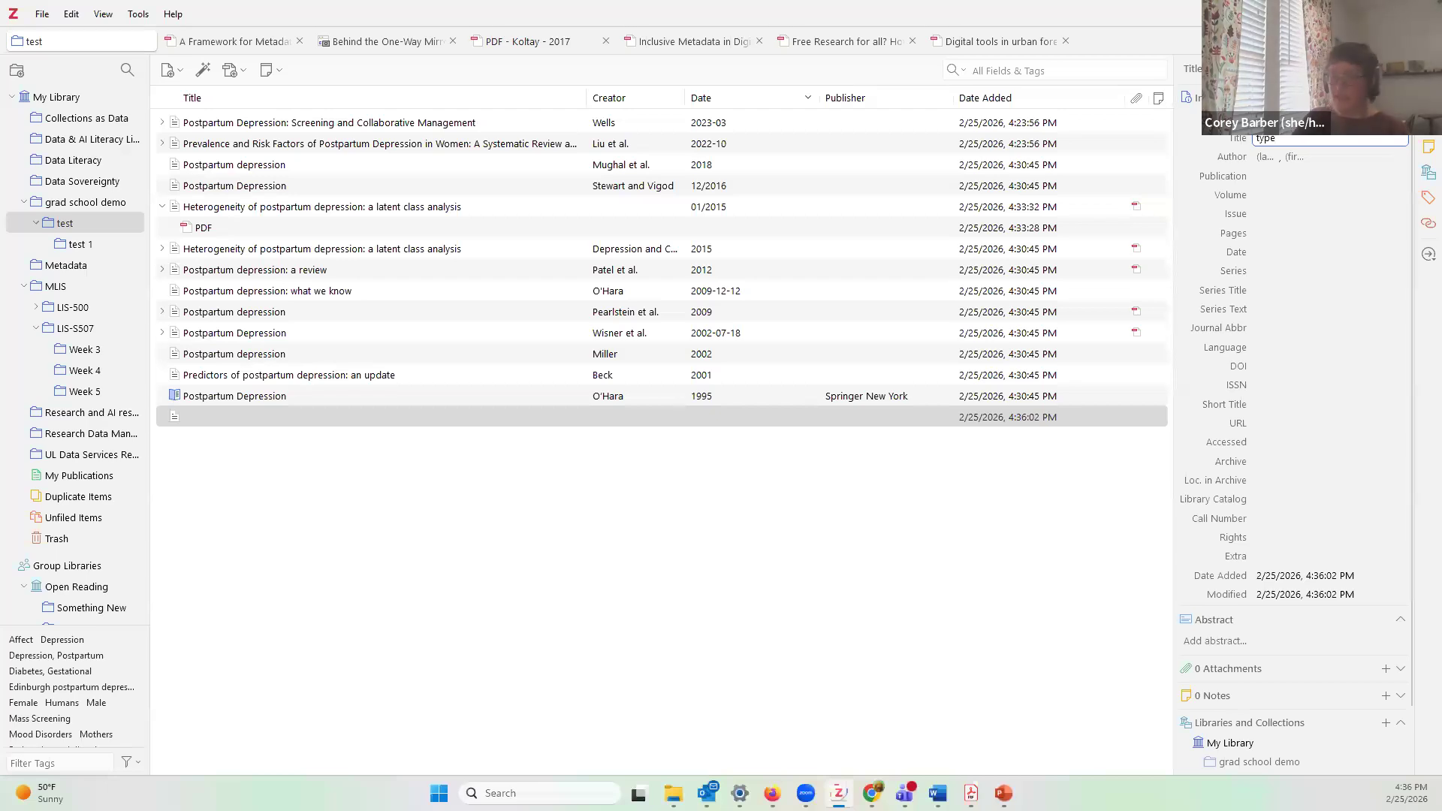
{"action": "left_click", "coordinate": [1277, 195]}
{"action": "left_click", "coordinate": [1273, 160]}
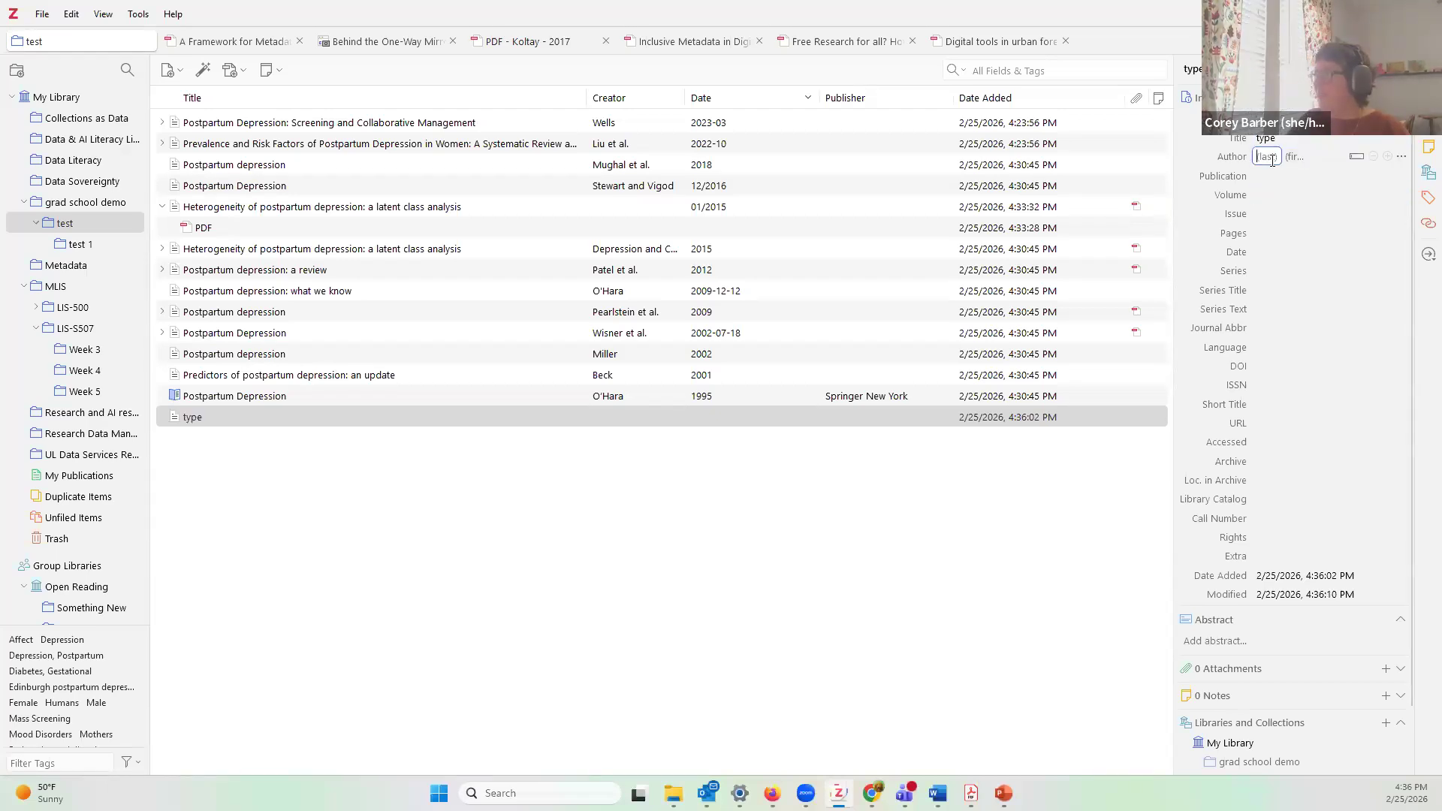
{"action": "left_click", "coordinate": [1293, 154]}
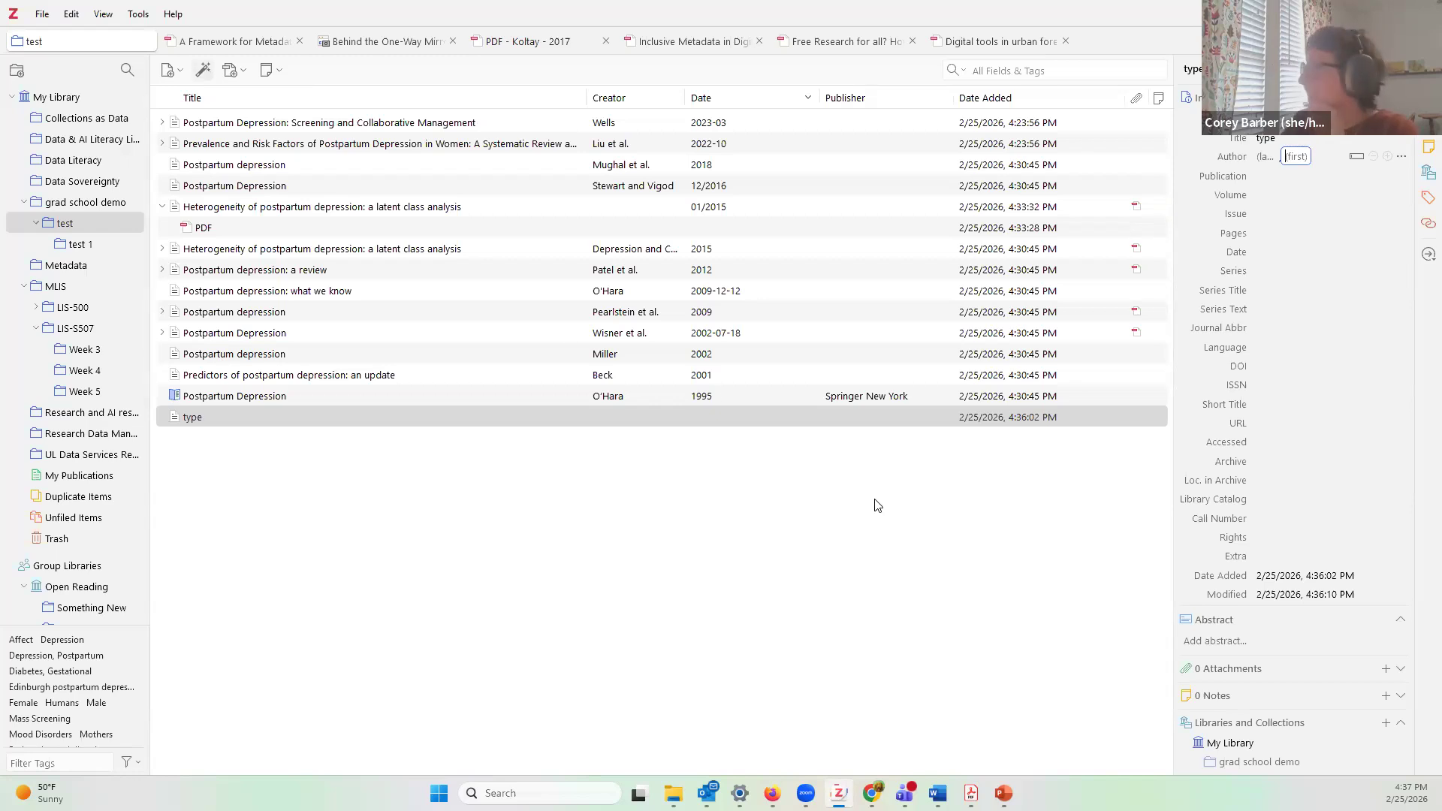
Step: View the O'Hara 1995 book section, Miller 2002 article and 'Postpartum depression: a review' details
{"action": "left_click", "coordinate": [250, 400]}
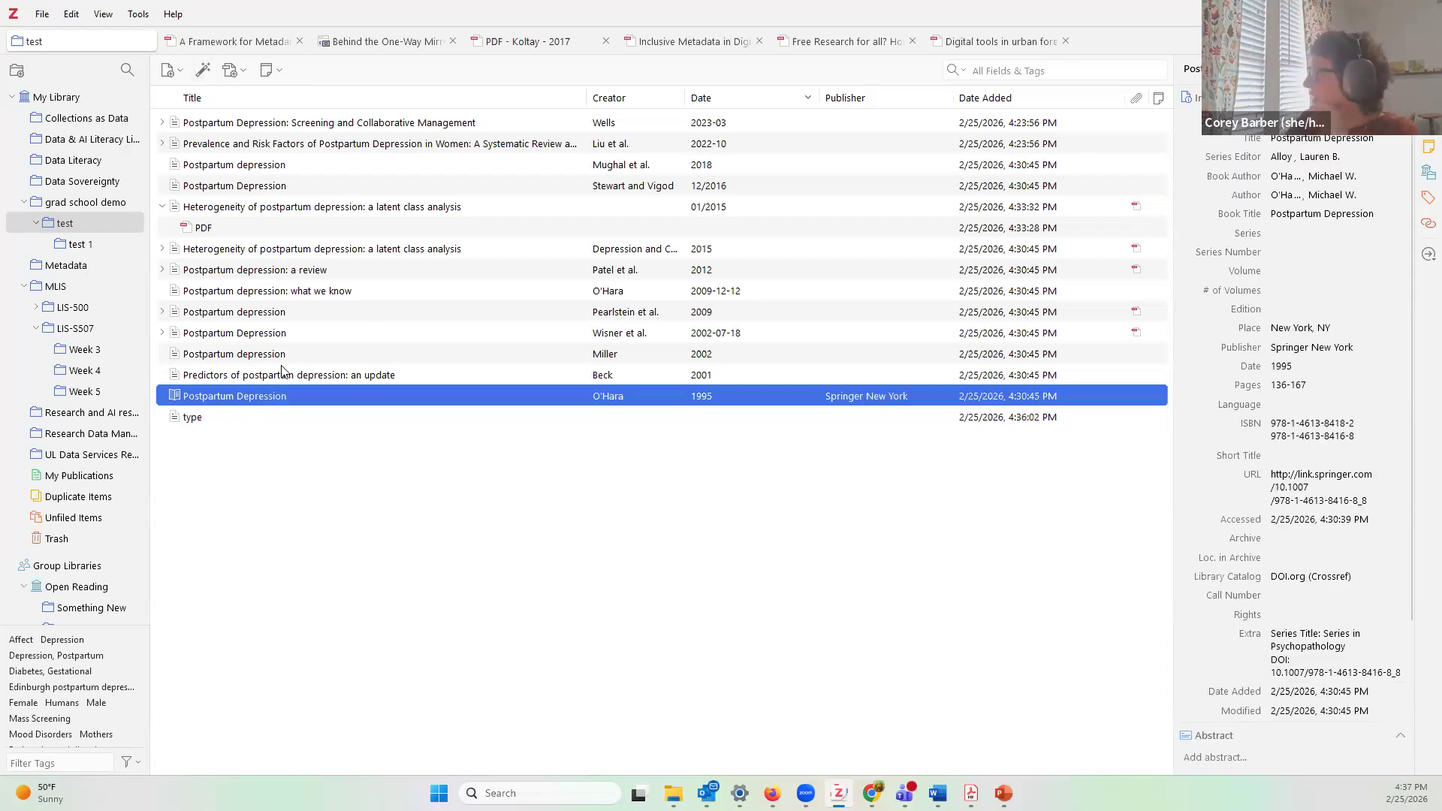
{"action": "left_click", "coordinate": [315, 347]}
{"action": "left_click", "coordinate": [292, 271]}
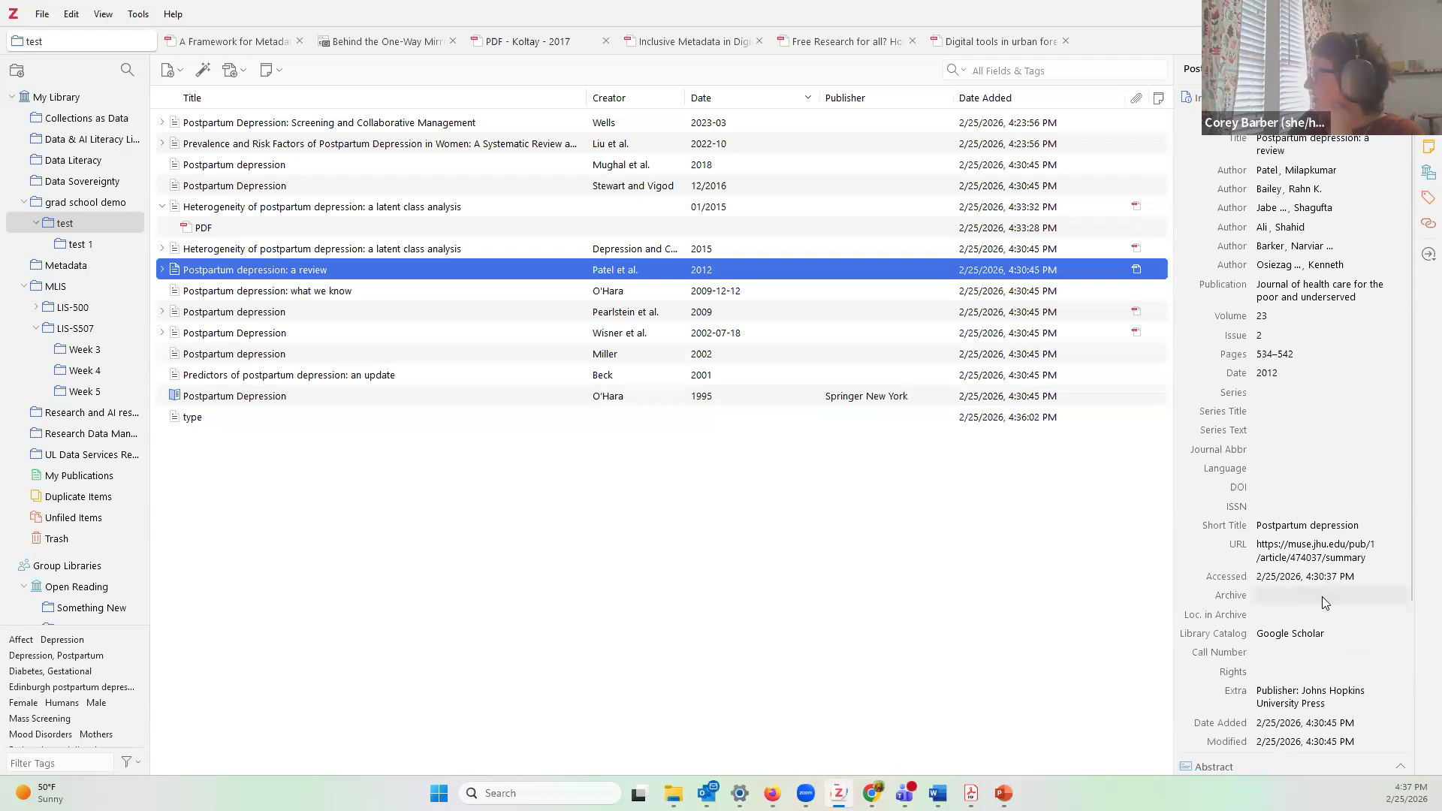
{"action": "scroll", "coordinate": [1323, 600], "scroll_direction": "down", "scroll_amount": 2}
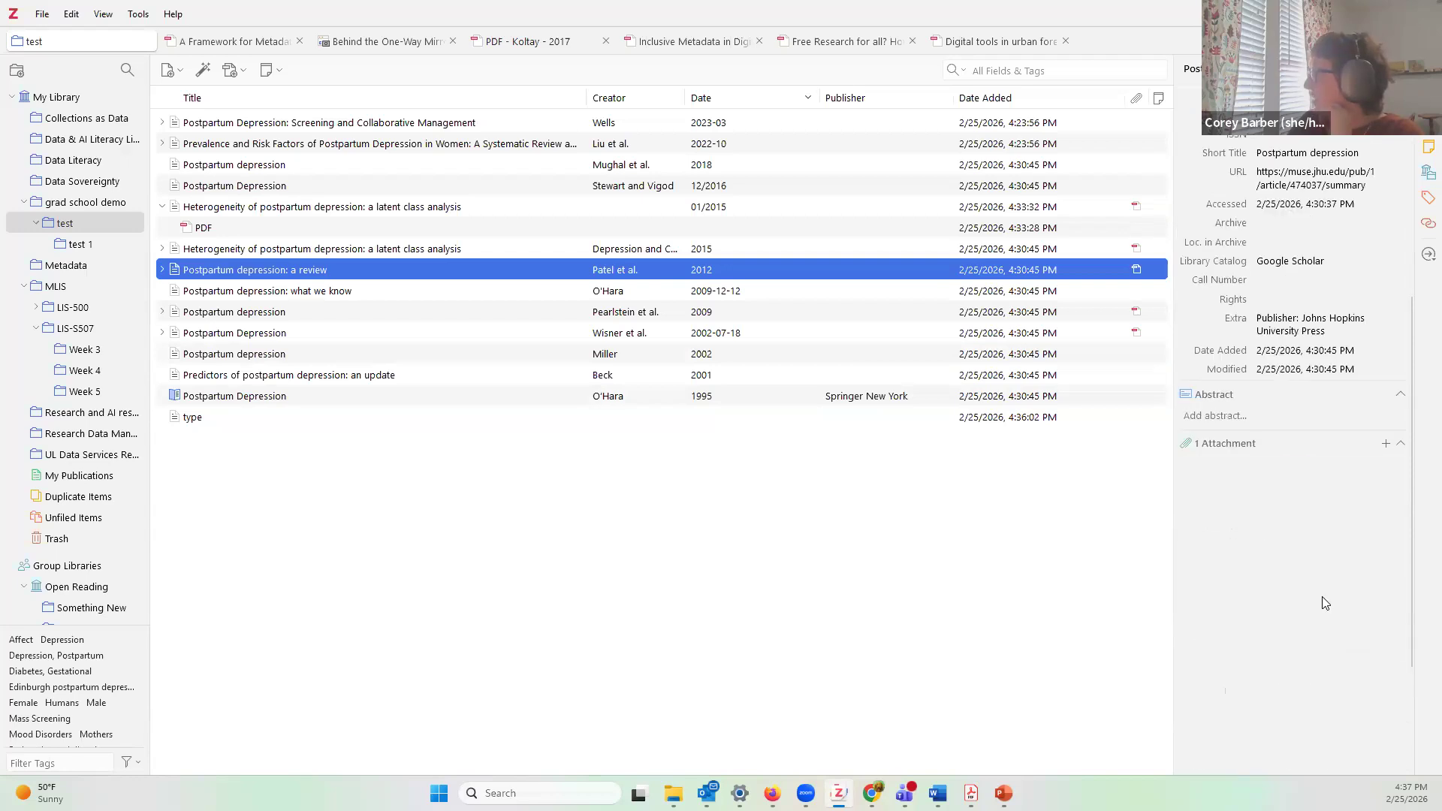
Step: Copy DOI 10.1016/j.pop.2022.10.011 from the Screening and Collaborative Management article
{"action": "left_click", "coordinate": [411, 127]}
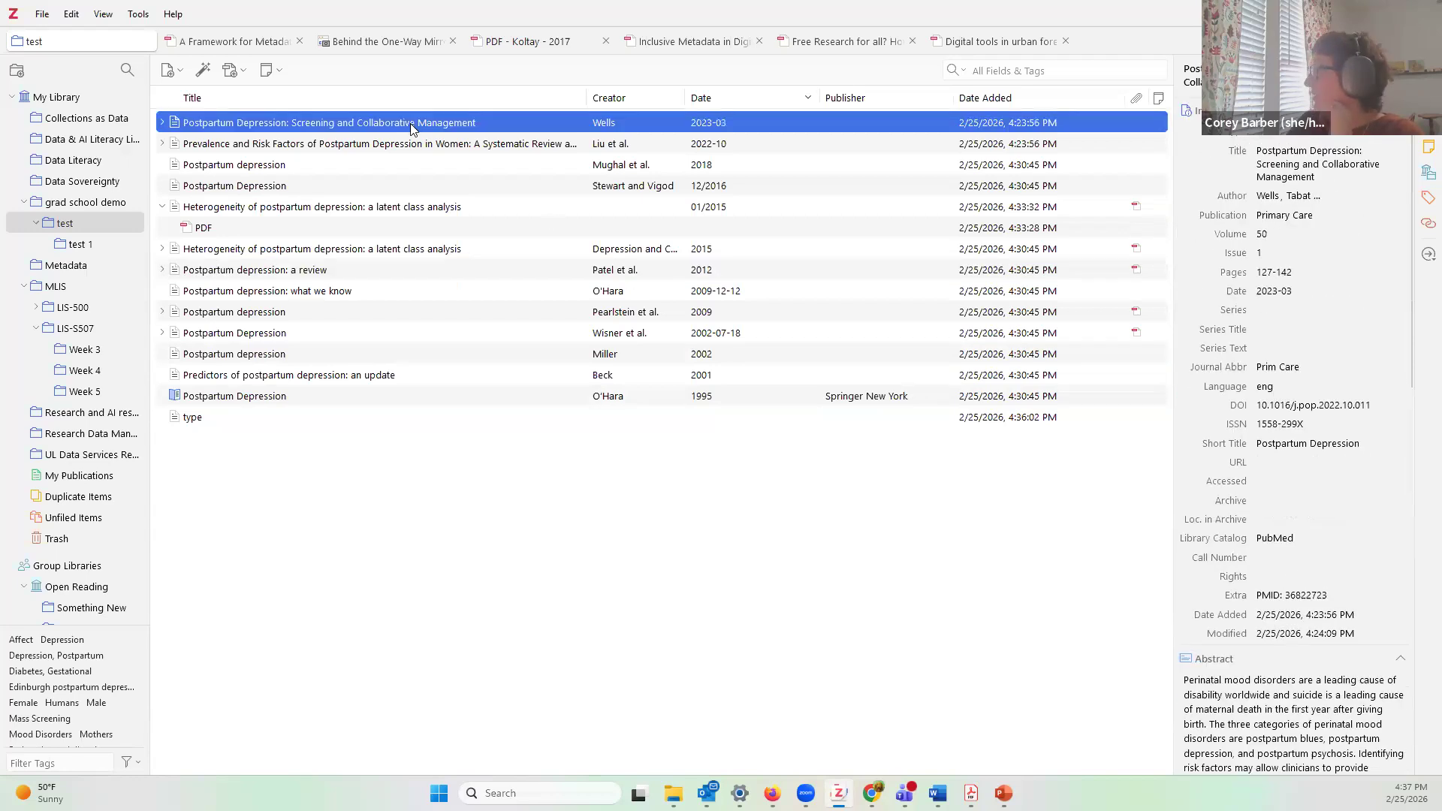
{"action": "left_click", "coordinate": [1302, 405]}
{"action": "key", "text": "ctrl+c"}
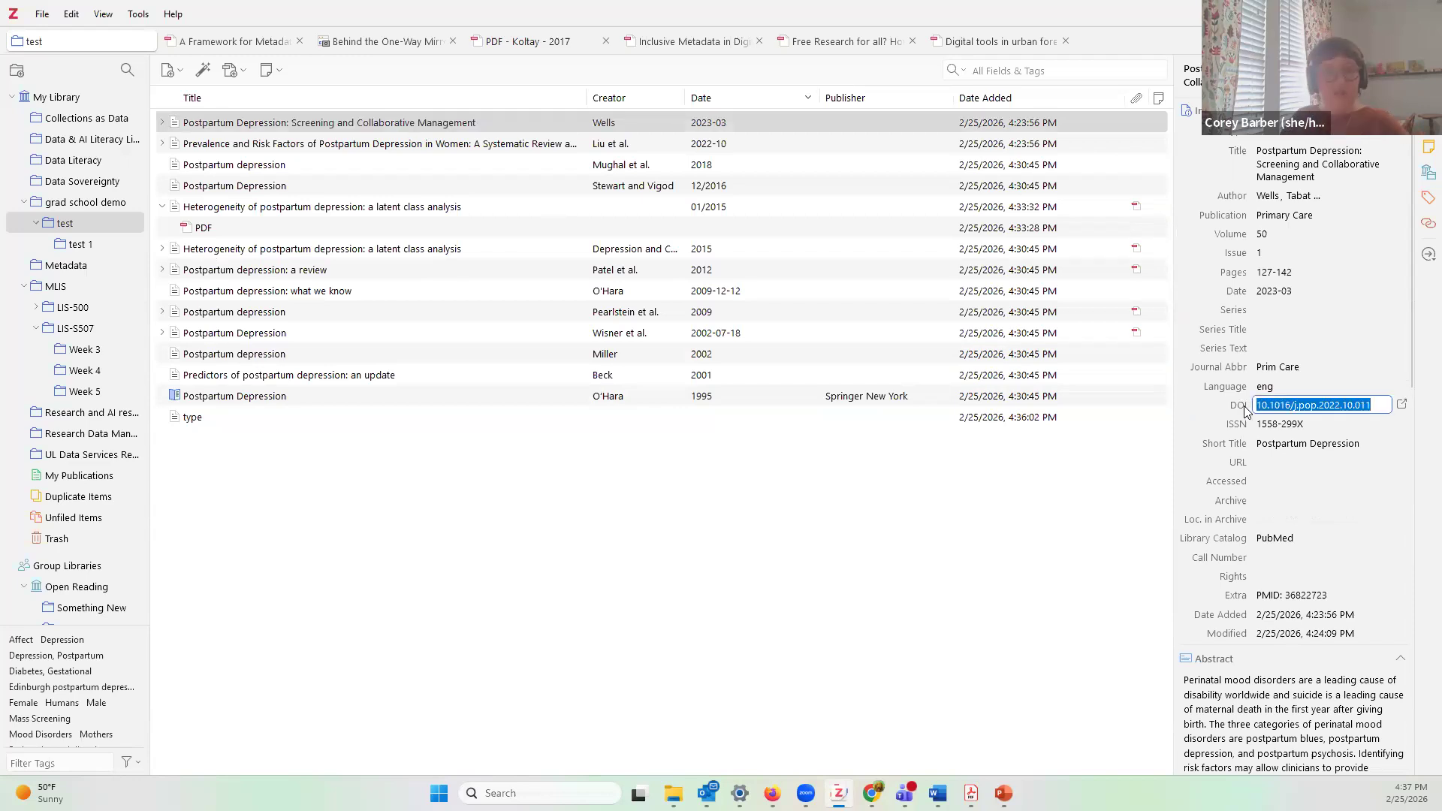
{"action": "left_click", "coordinate": [1316, 511]}
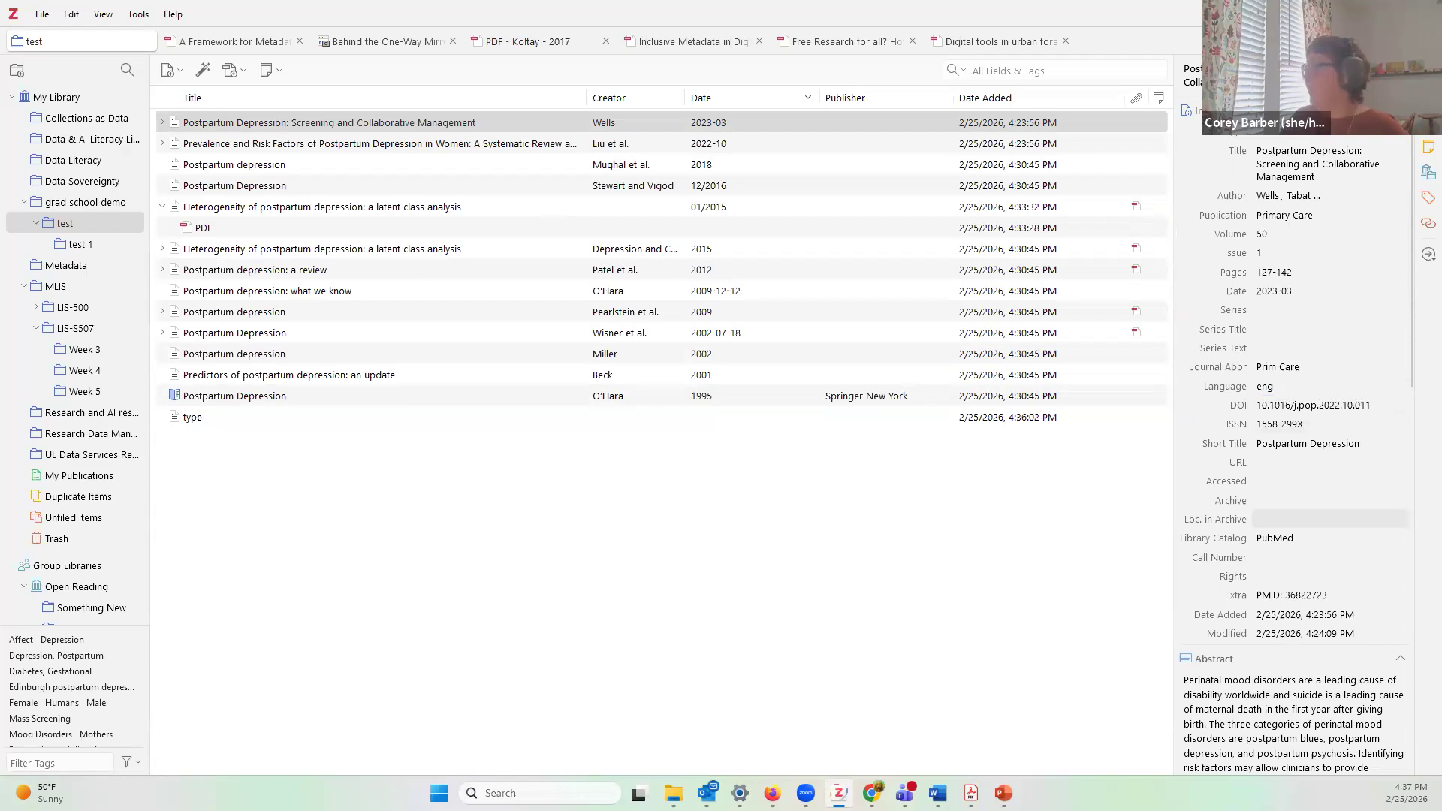
Step: Import the 2023 Postpartum Depression article via Add Item by Identifier with DOI 10.1016/j.pop.2022.10.011
{"action": "left_click", "coordinate": [203, 72]}
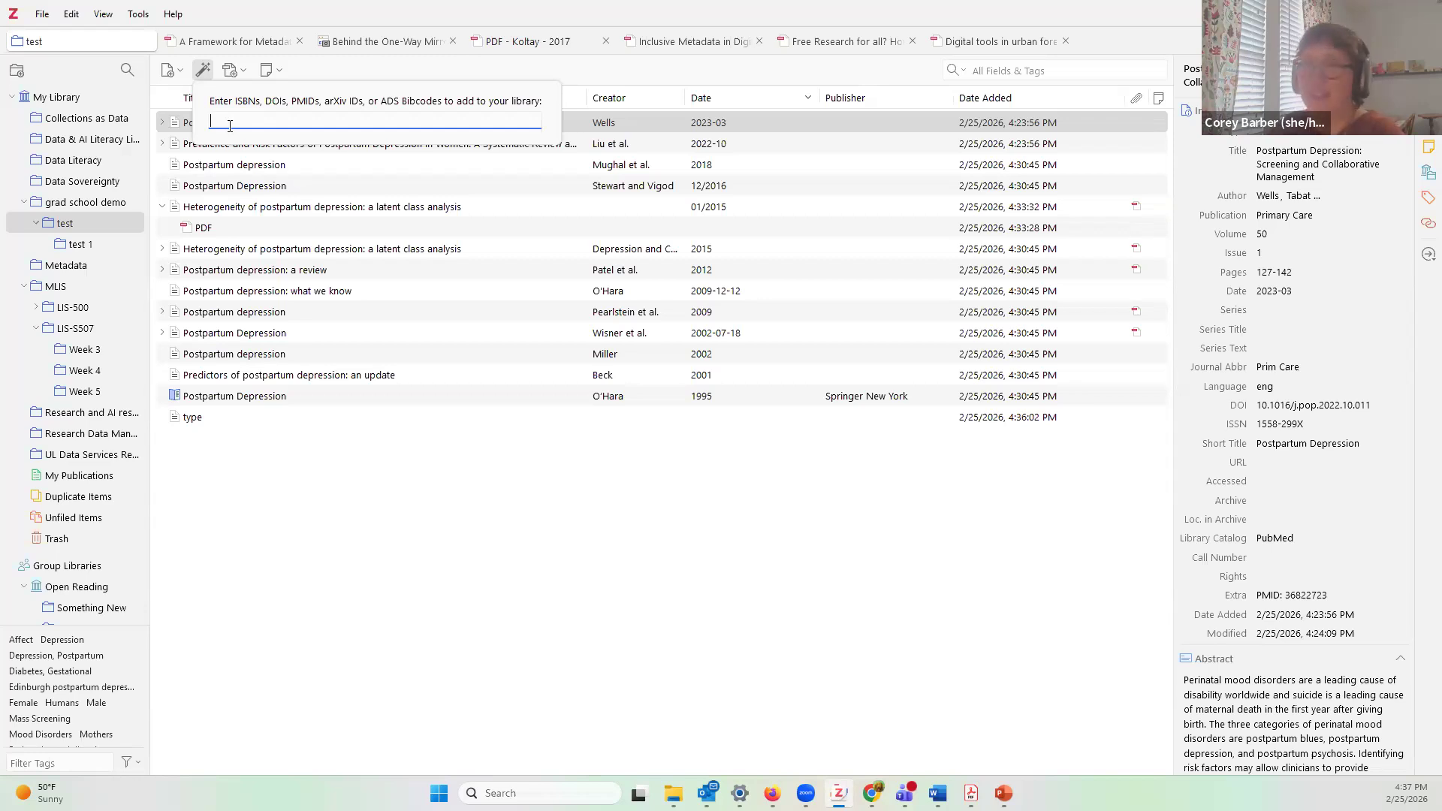
{"action": "key", "text": "ctrl+v"}
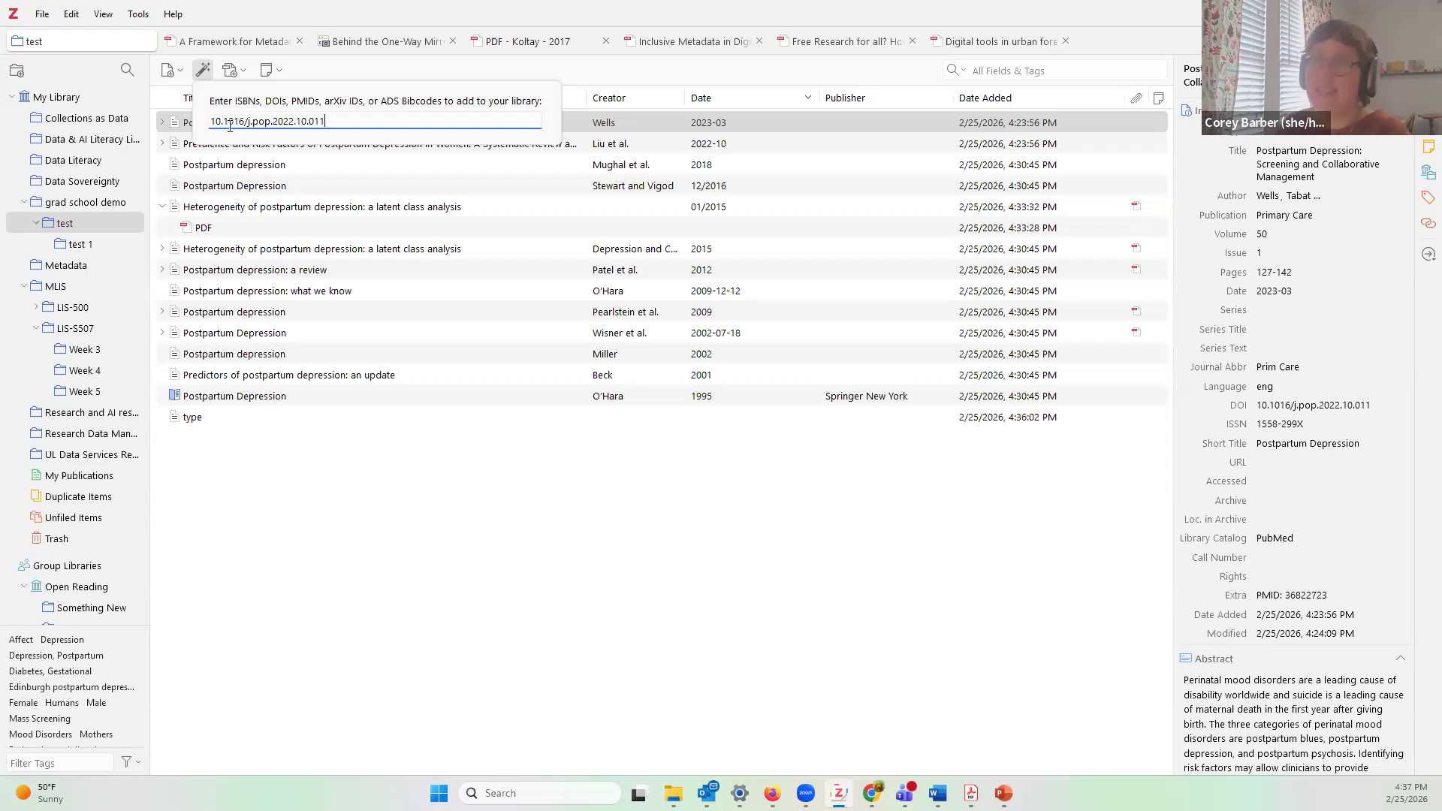
{"action": "key", "text": "Return"}
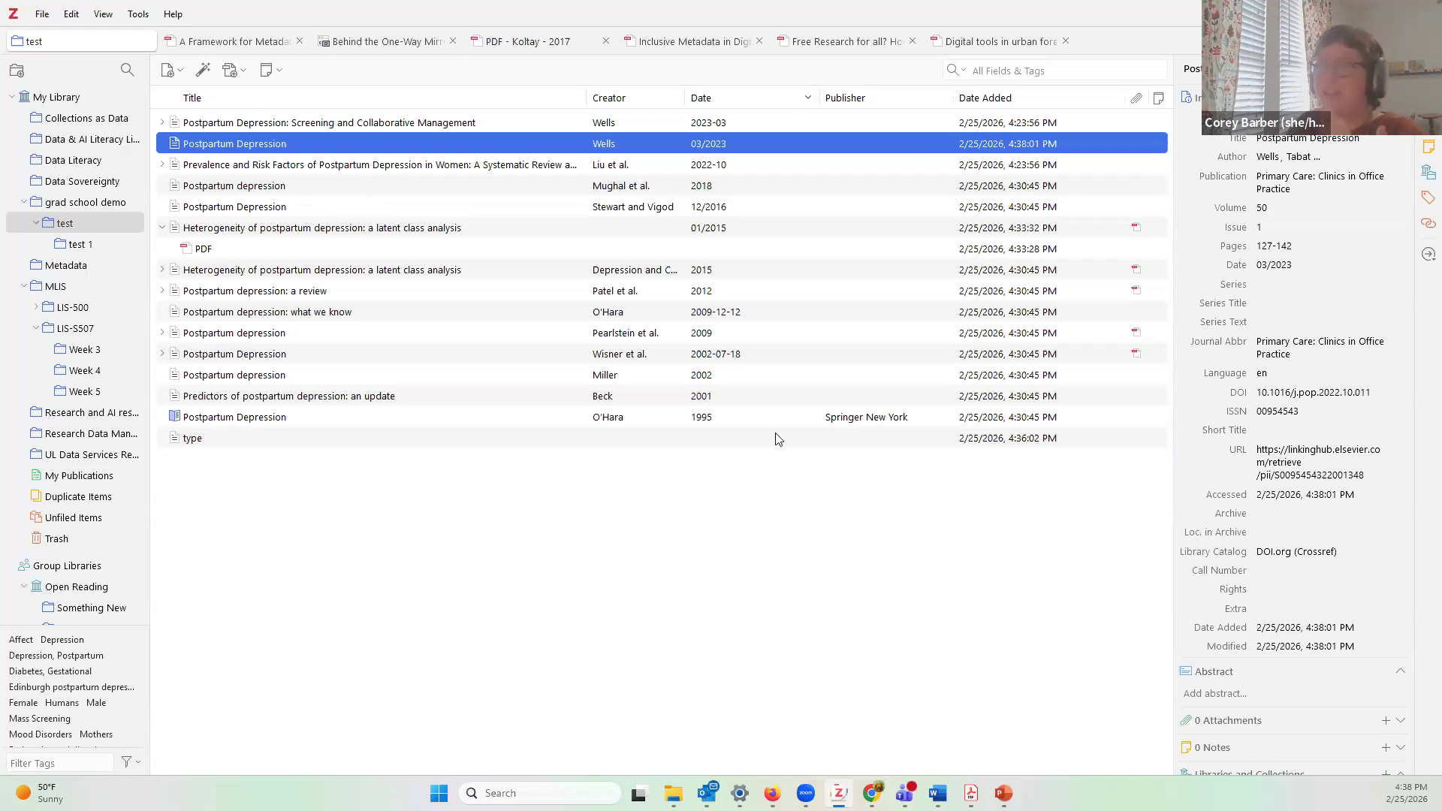
{"action": "double_click", "coordinate": [264, 145]}
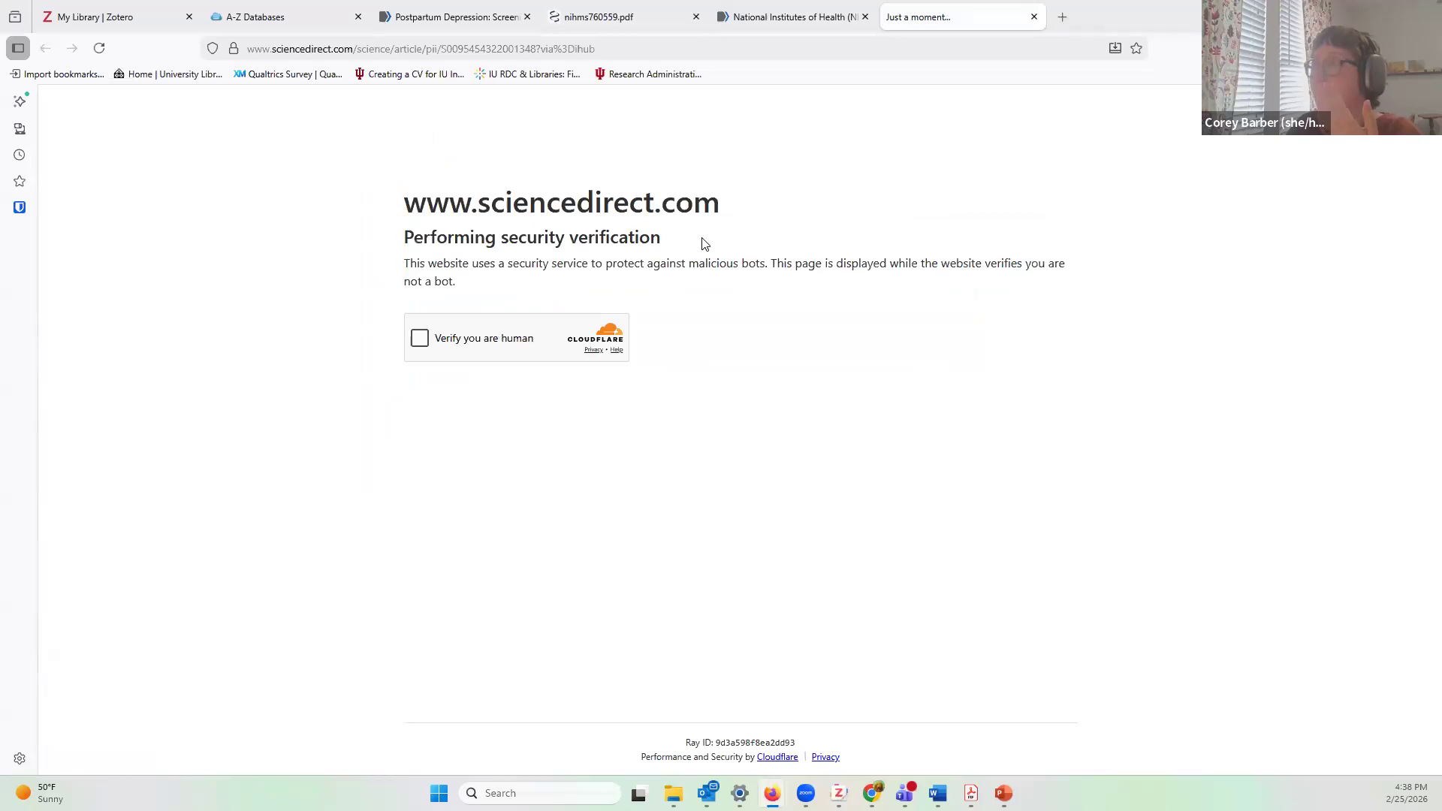
{"action": "left_click", "coordinate": [418, 342]}
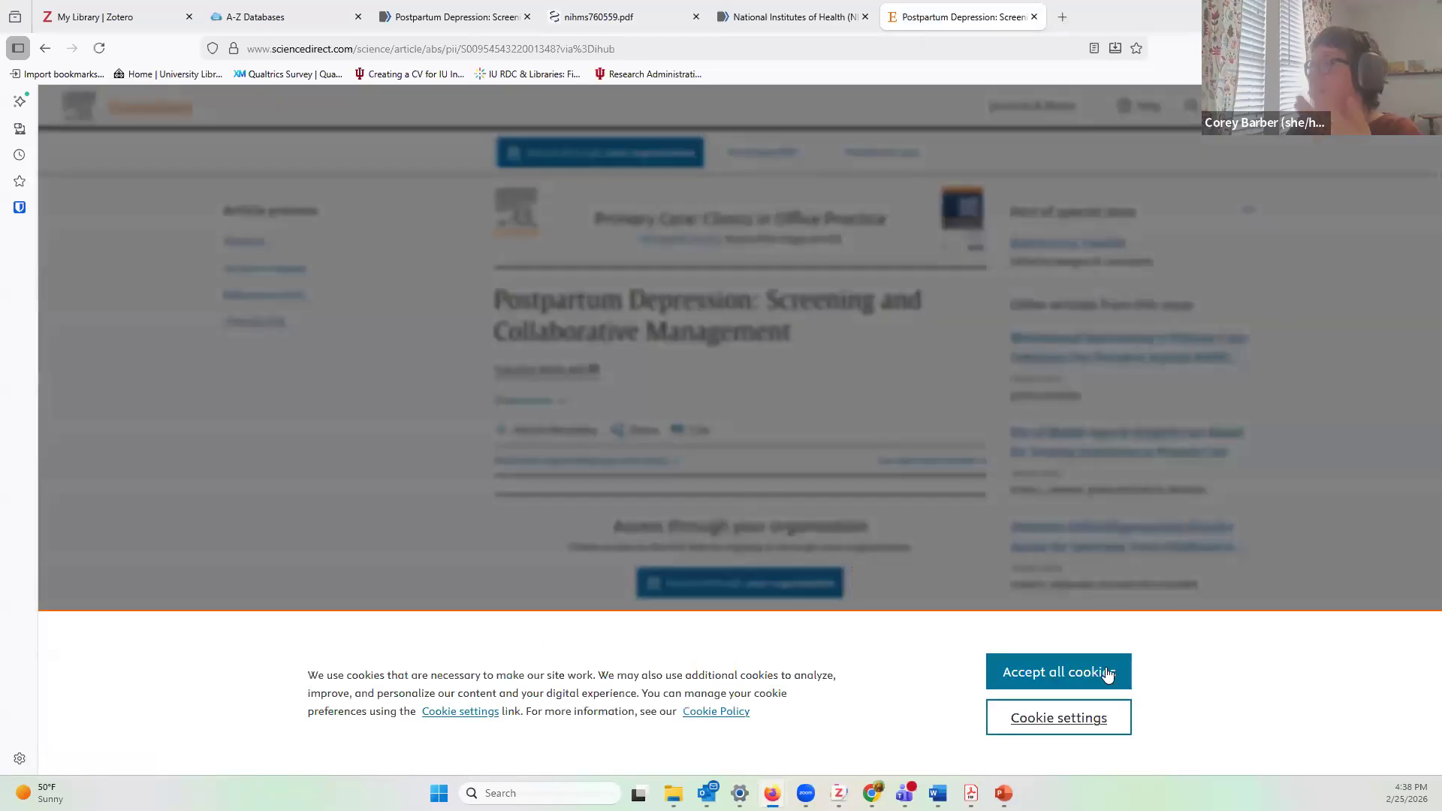
{"action": "left_click", "coordinate": [1107, 674]}
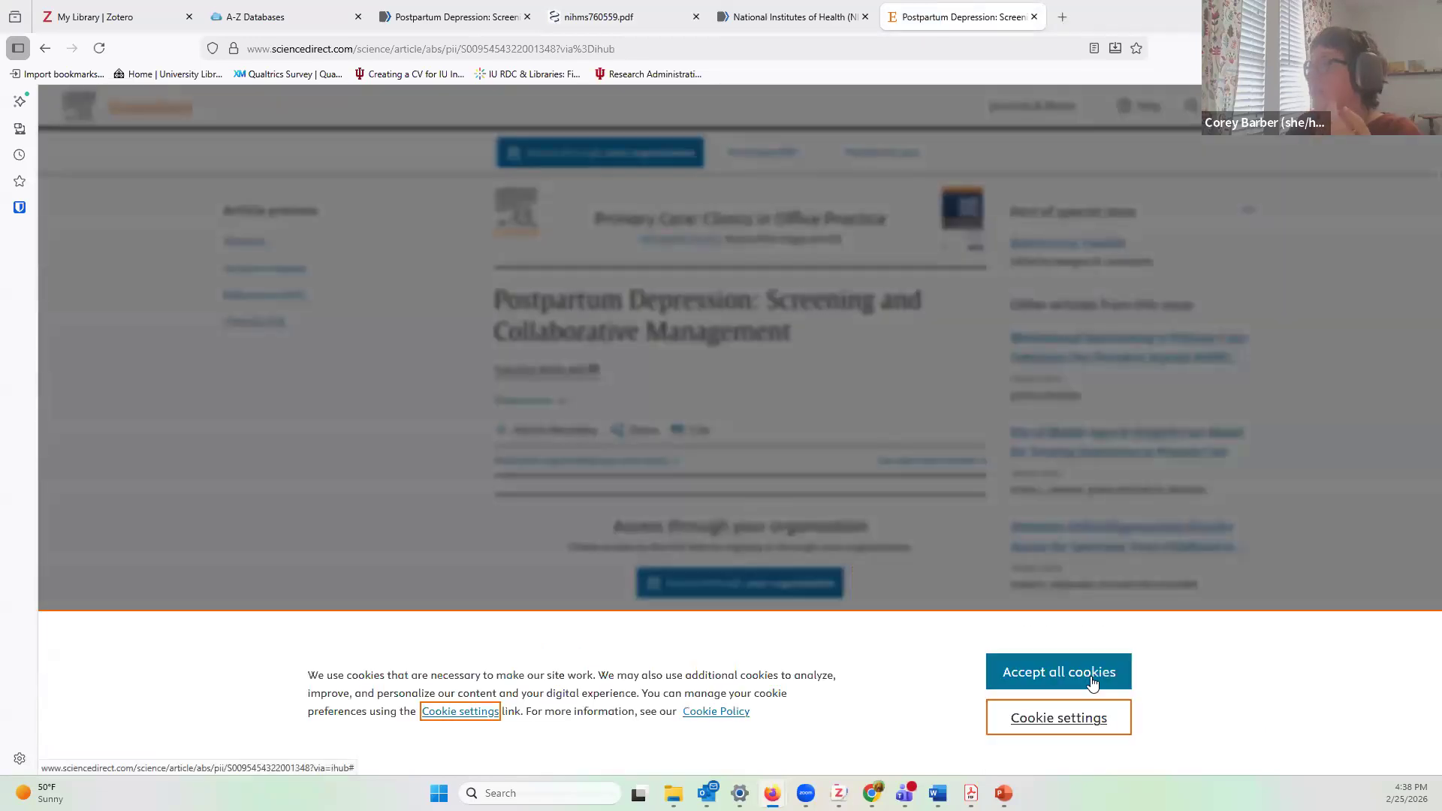
{"action": "scroll", "coordinate": [413, 481], "scroll_direction": "down", "scroll_amount": 10}
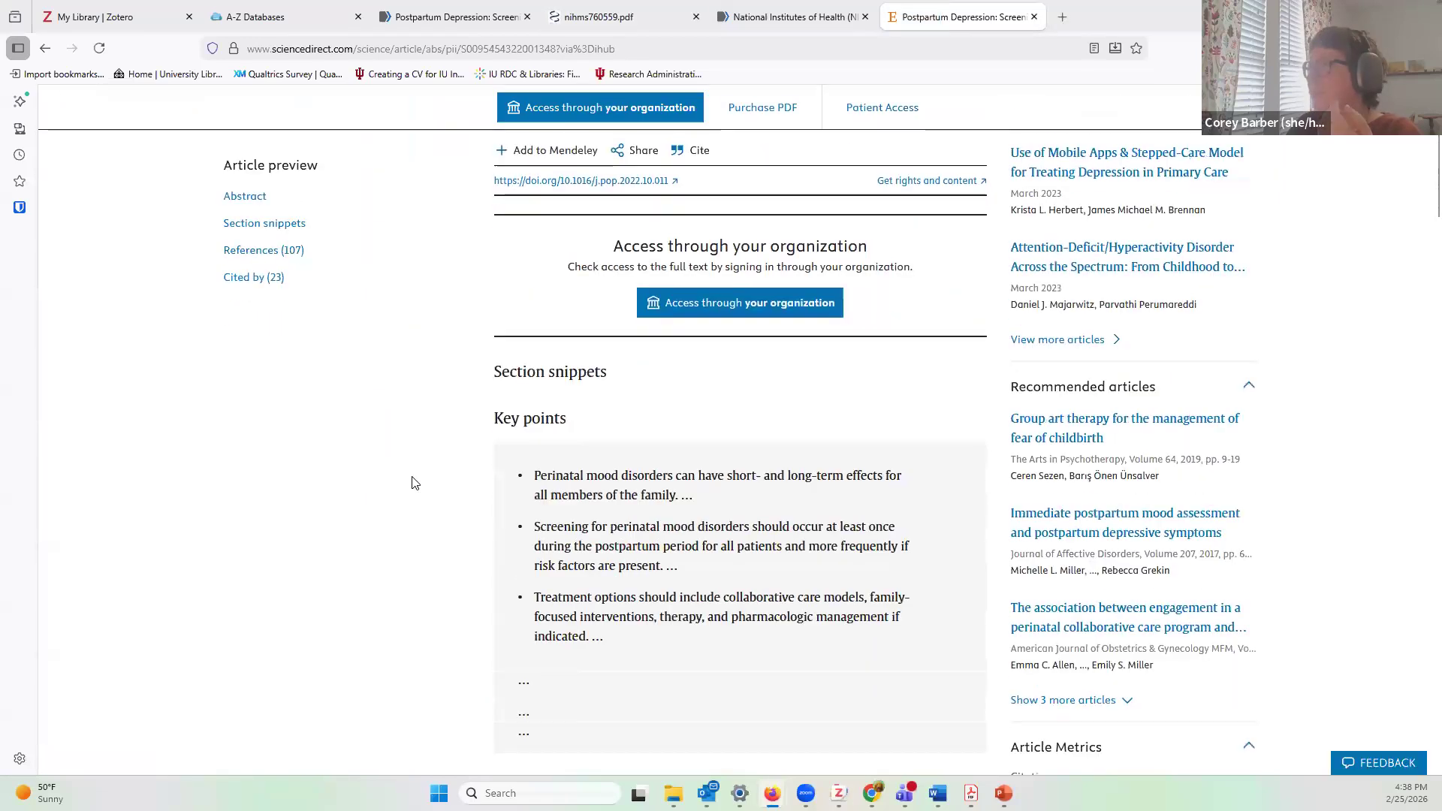
{"action": "scroll", "coordinate": [412, 482], "scroll_direction": "down", "scroll_amount": 5}
{"action": "scroll", "coordinate": [413, 481], "scroll_direction": "up", "scroll_amount": 15}
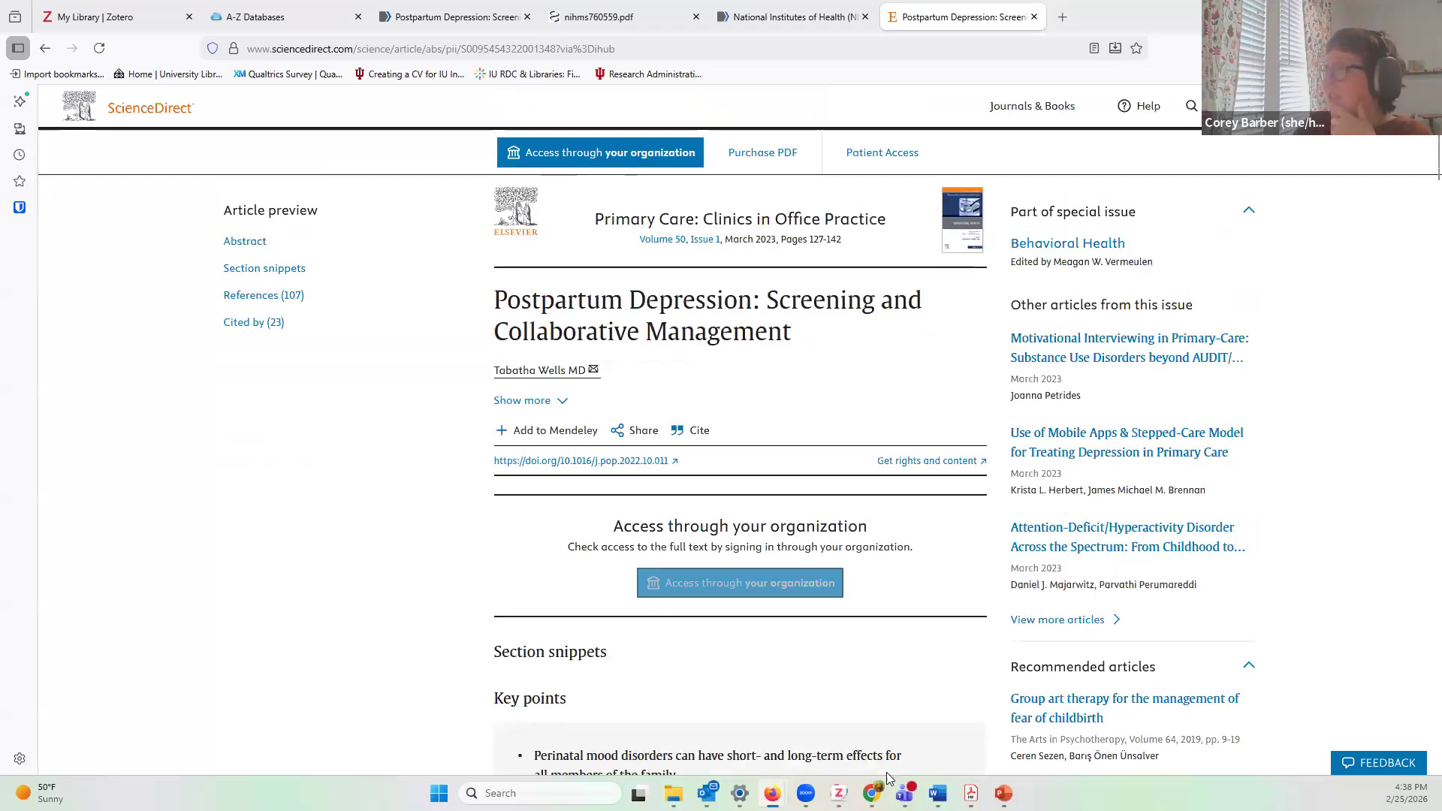
{"action": "left_click", "coordinate": [839, 793]}
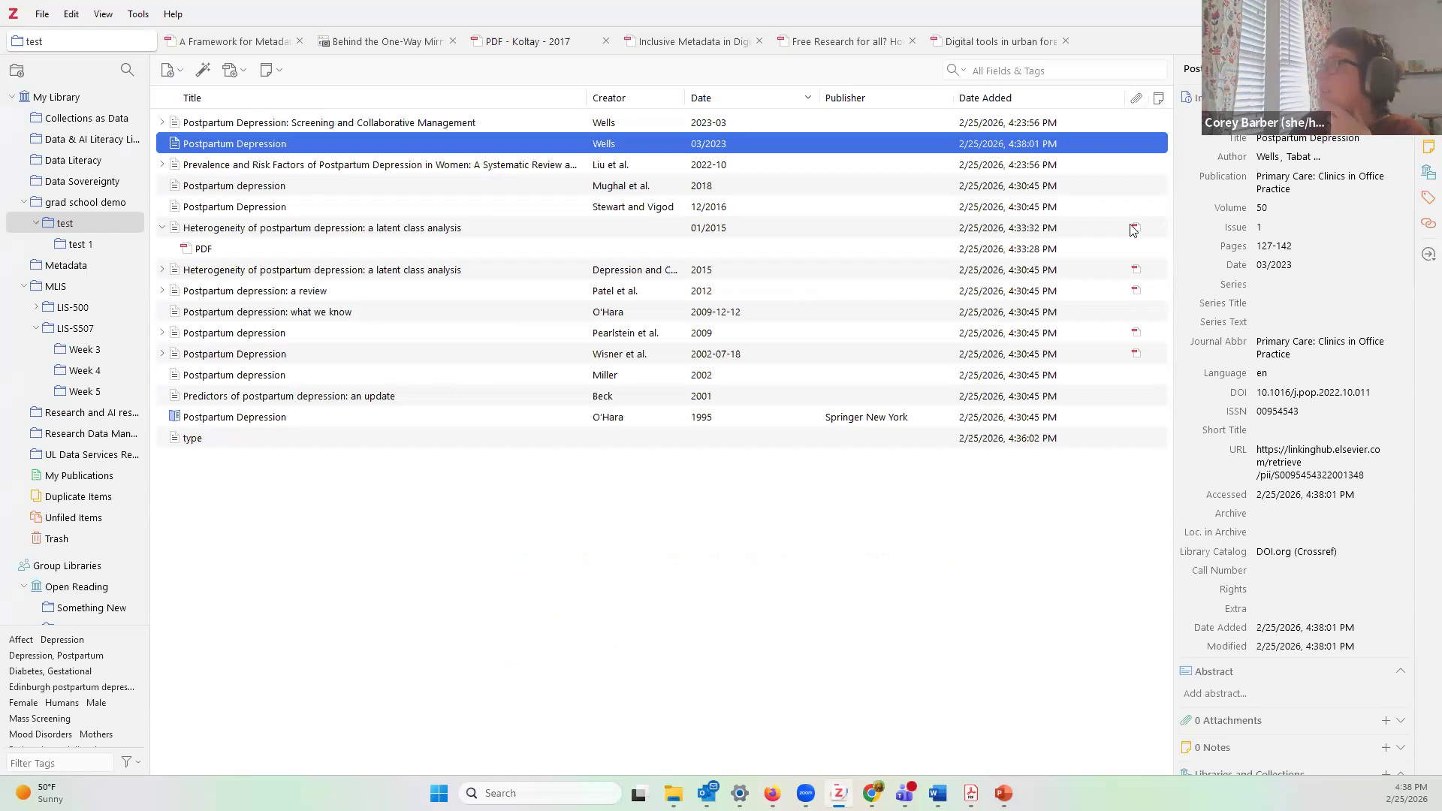
Step: Open the Heterogeneity of postpartum depression article's PDF in the reader
{"action": "left_click", "coordinate": [1147, 232]}
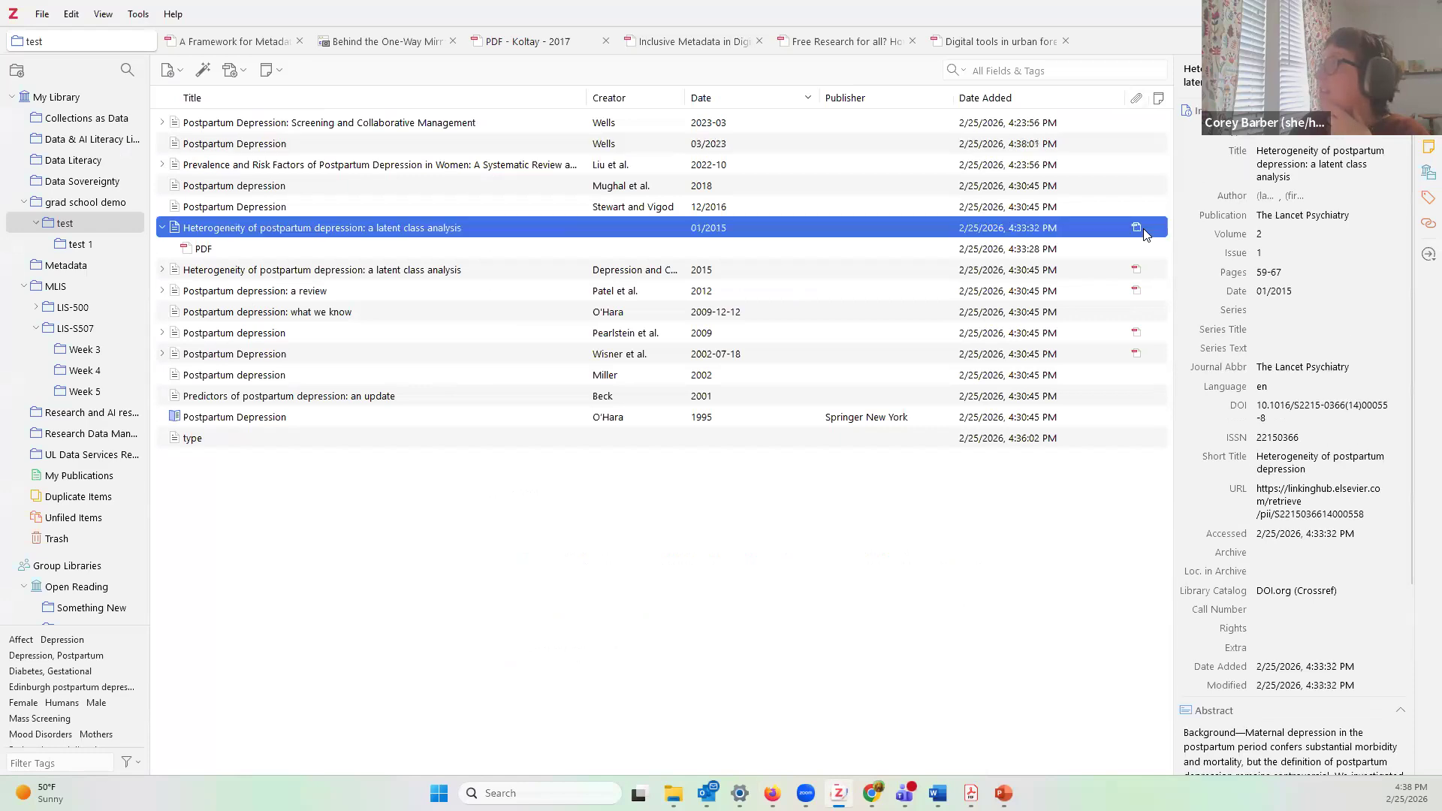
{"action": "double_click", "coordinate": [286, 228]}
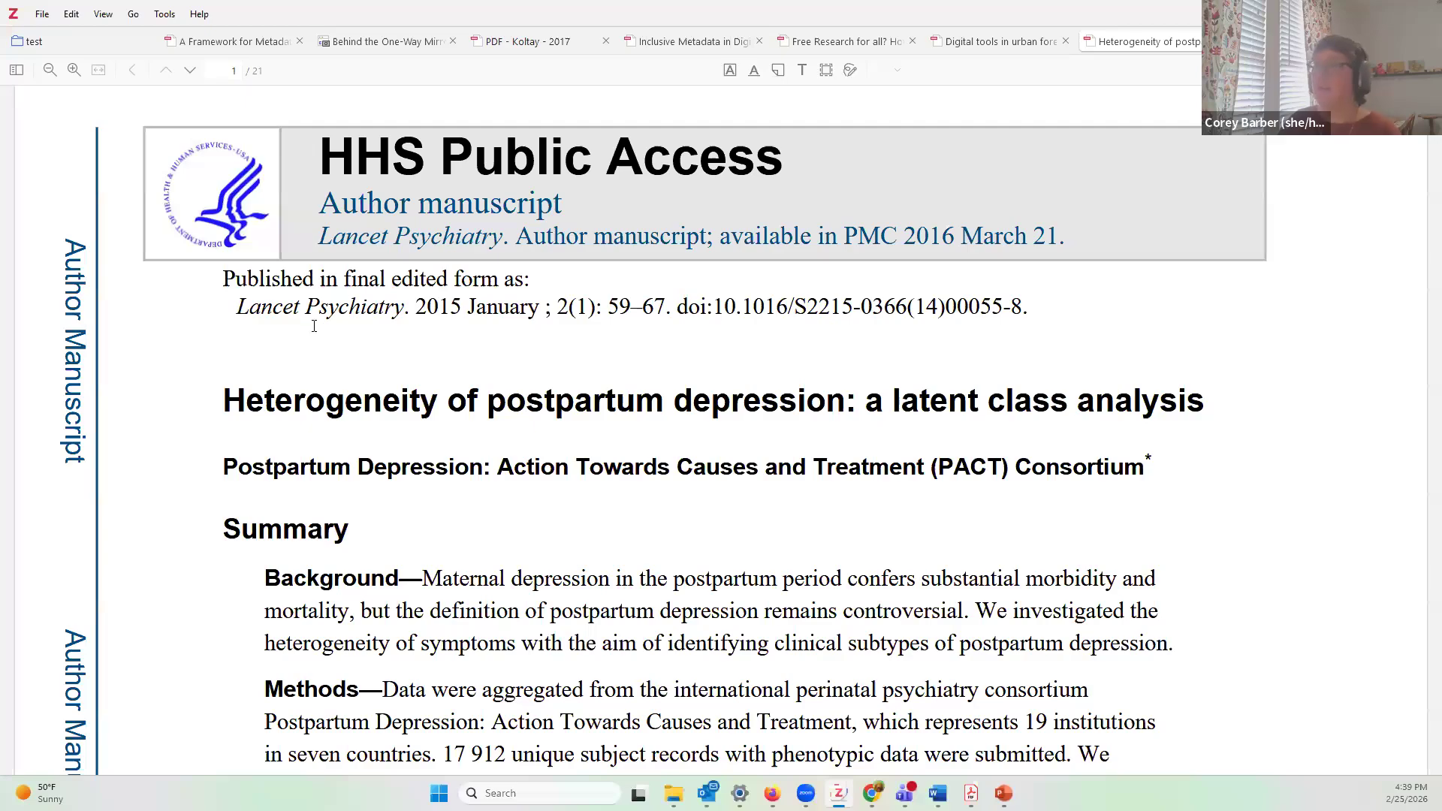
{"action": "scroll", "coordinate": [269, 314], "scroll_direction": "down", "scroll_amount": 15}
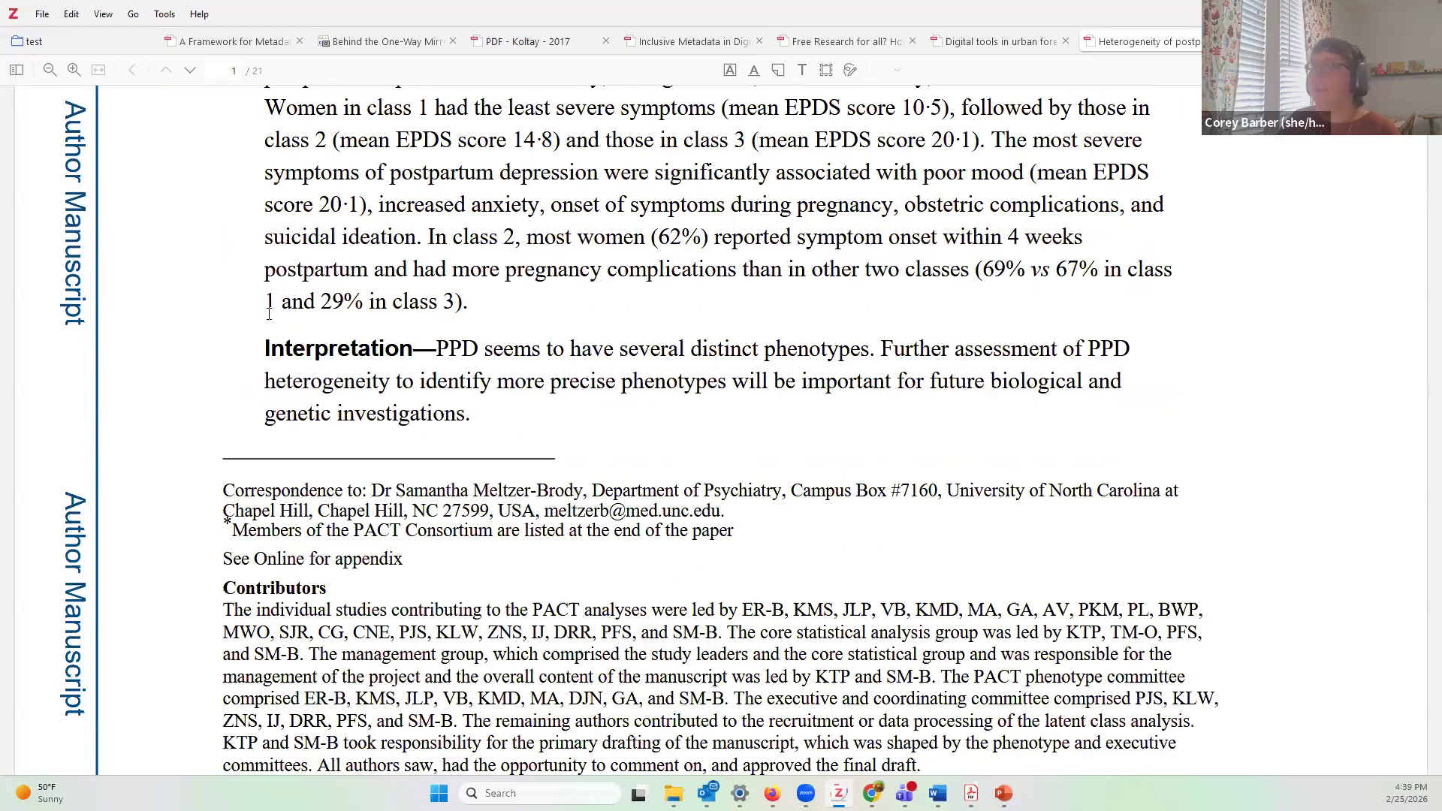
{"action": "scroll", "coordinate": [268, 314], "scroll_direction": "up", "scroll_amount": 15}
{"action": "scroll", "coordinate": [530, 308], "scroll_direction": "down", "scroll_amount": 4}
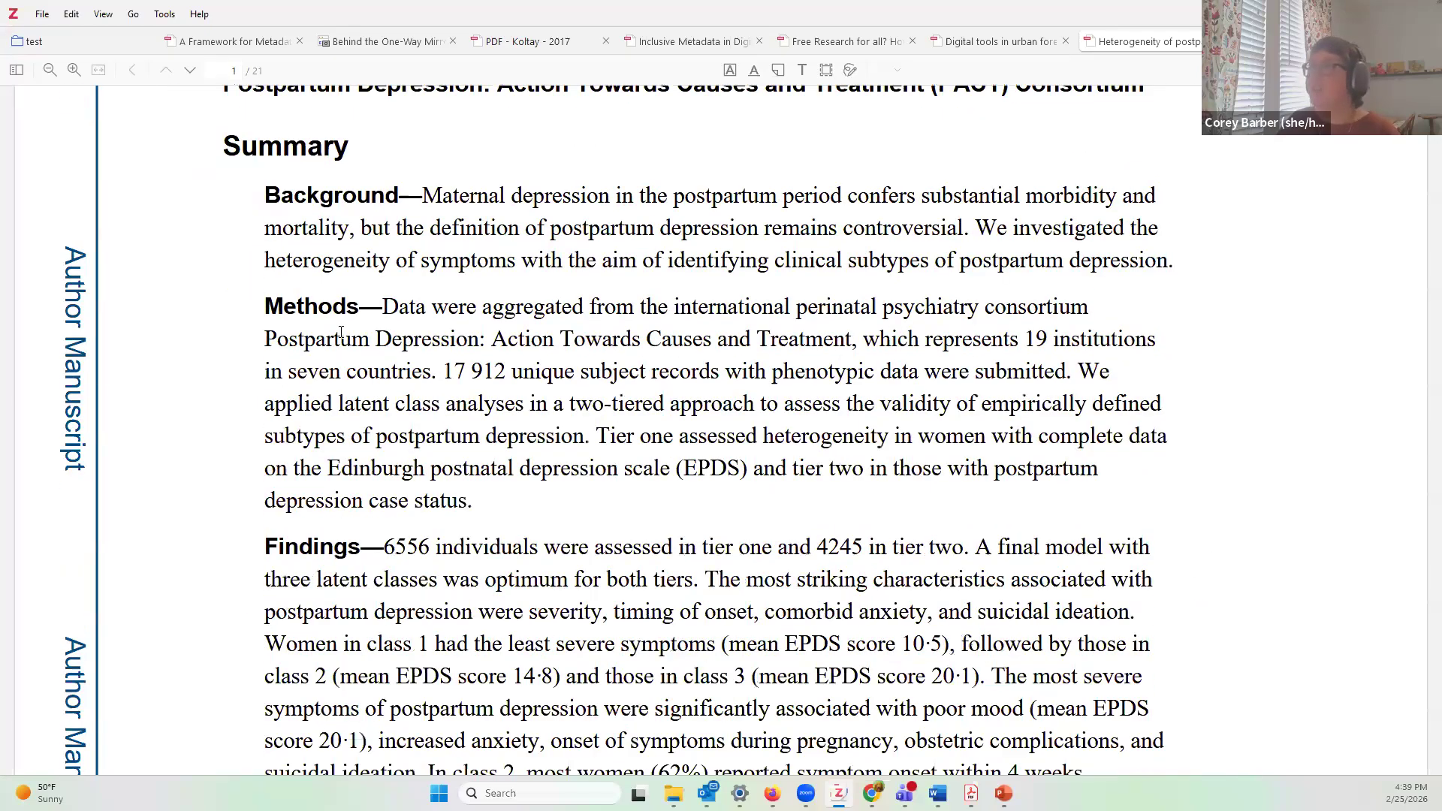
{"action": "scroll", "coordinate": [529, 308], "scroll_direction": "down", "scroll_amount": 10}
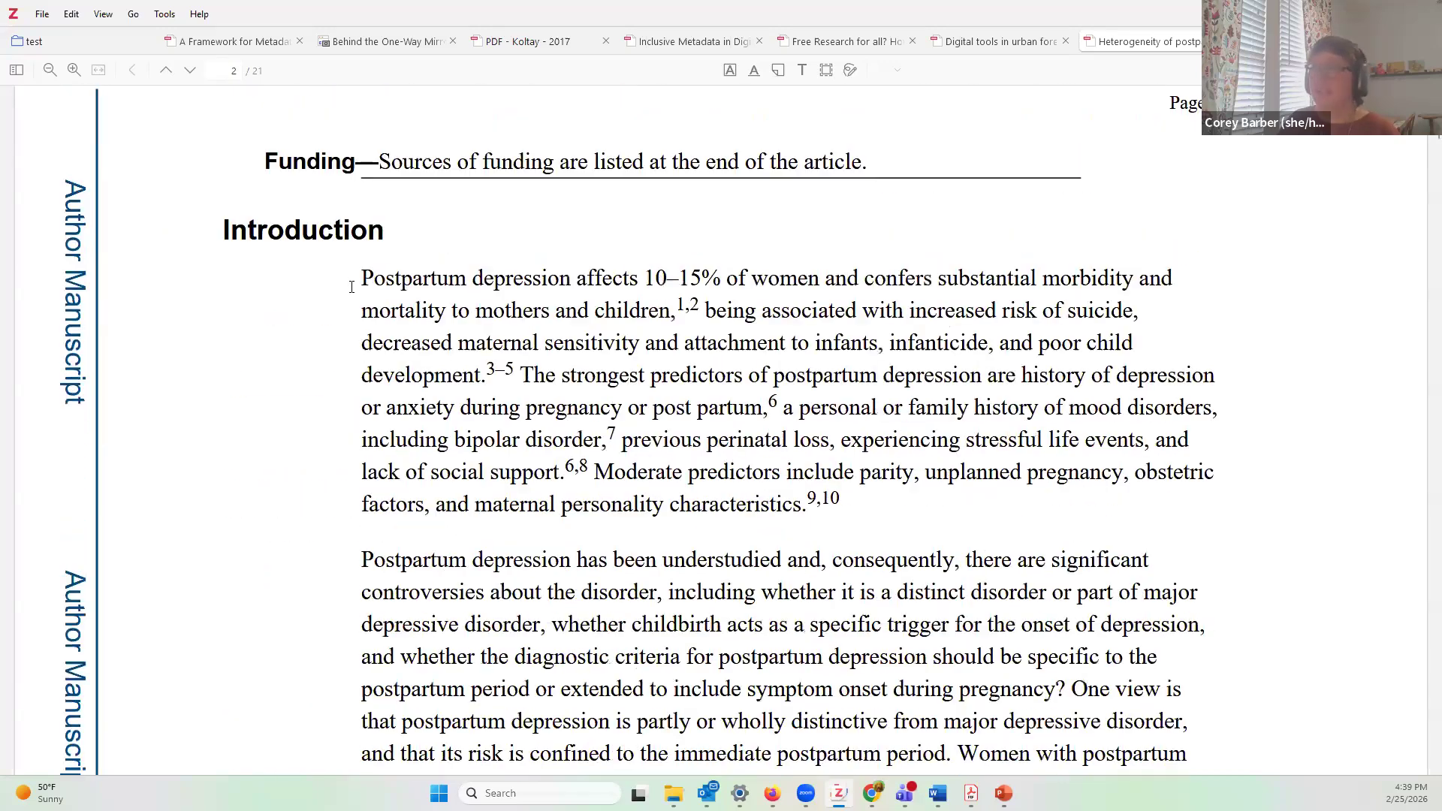
Step: Highlight the Introduction's opening sentence in yellow
{"action": "left_click_drag", "start_coordinate": [364, 274], "coordinate": [632, 347]}
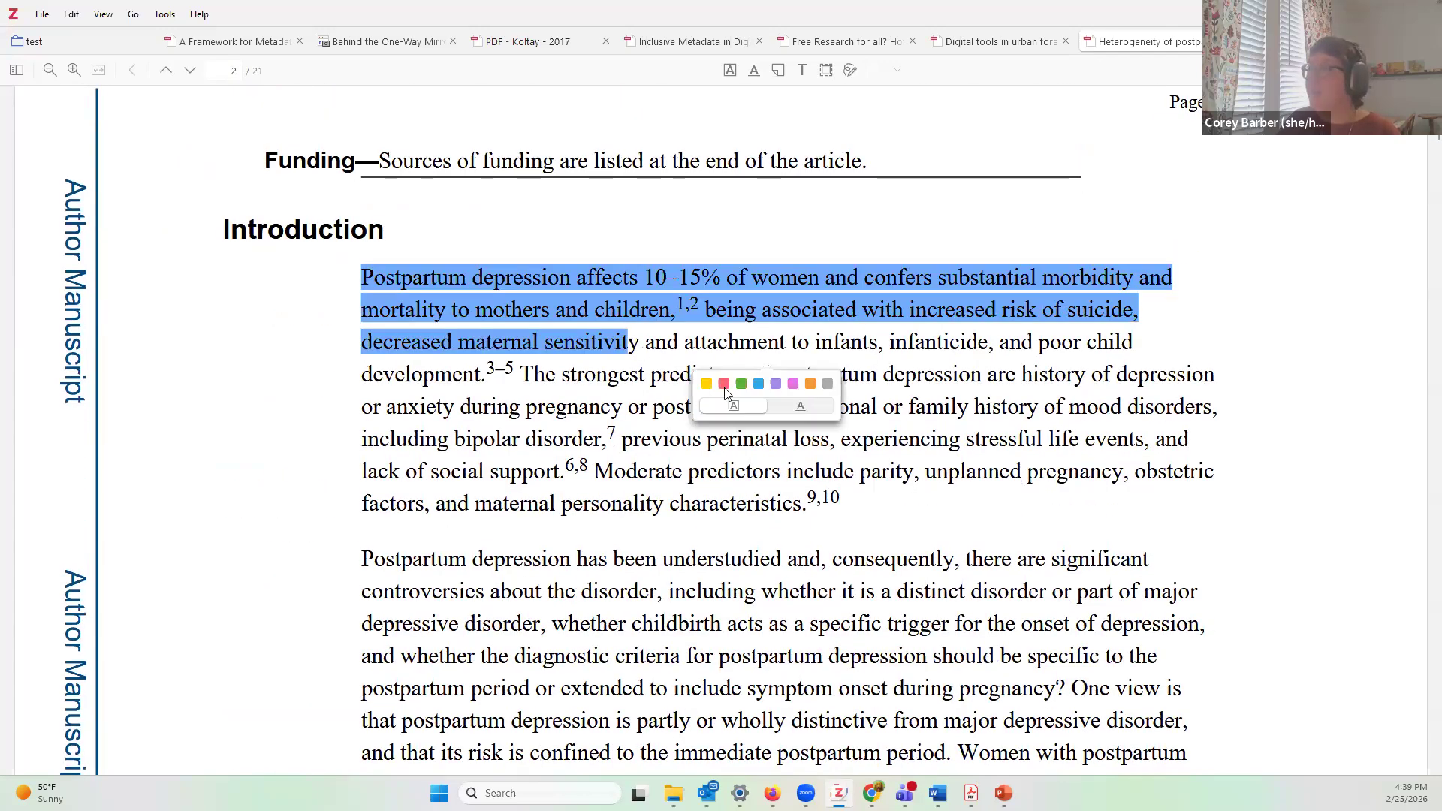
{"action": "left_click", "coordinate": [707, 384]}
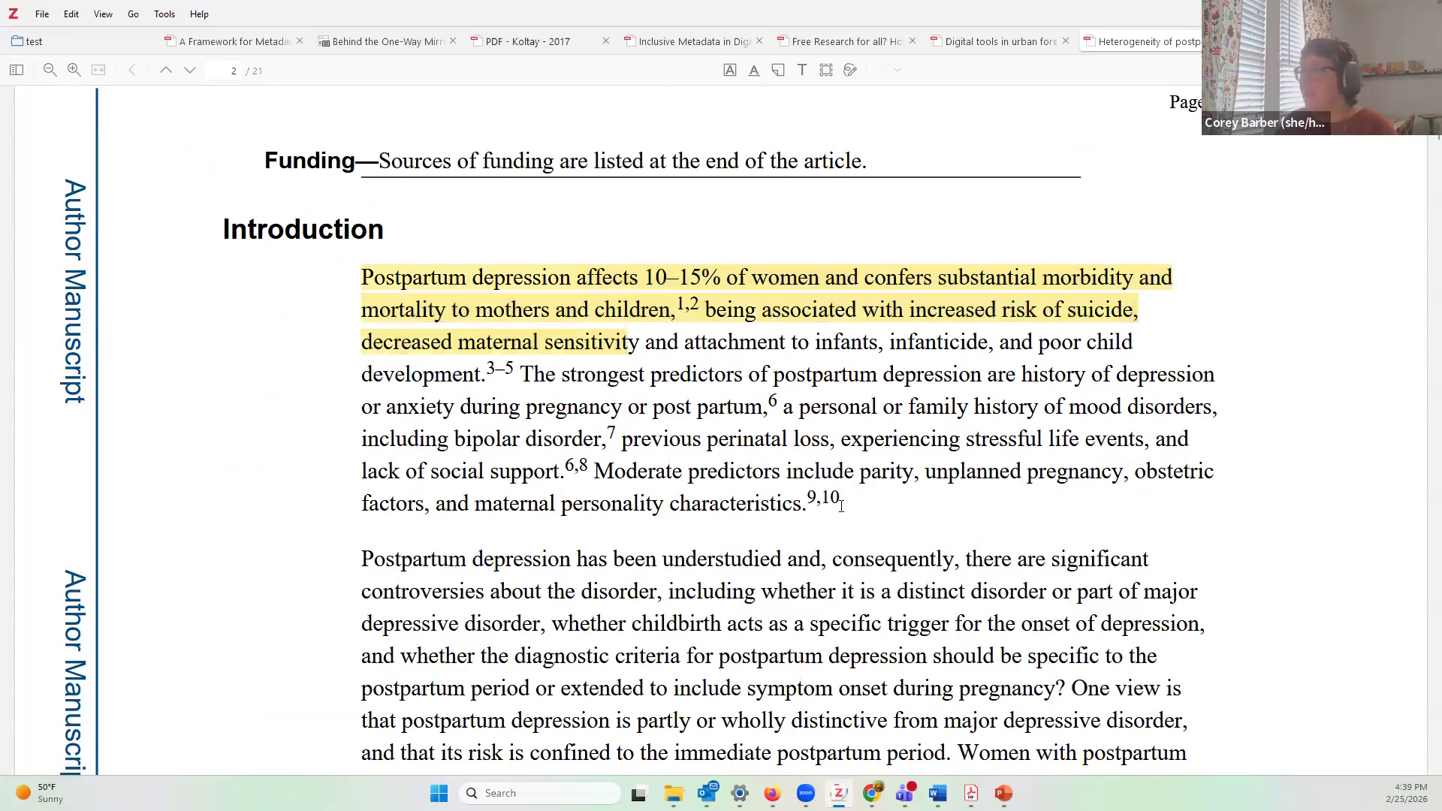
{"action": "scroll", "coordinate": [721, 301], "scroll_direction": "down", "scroll_amount": 5}
{"action": "scroll", "coordinate": [860, 548], "scroll_direction": "up", "scroll_amount": 4}
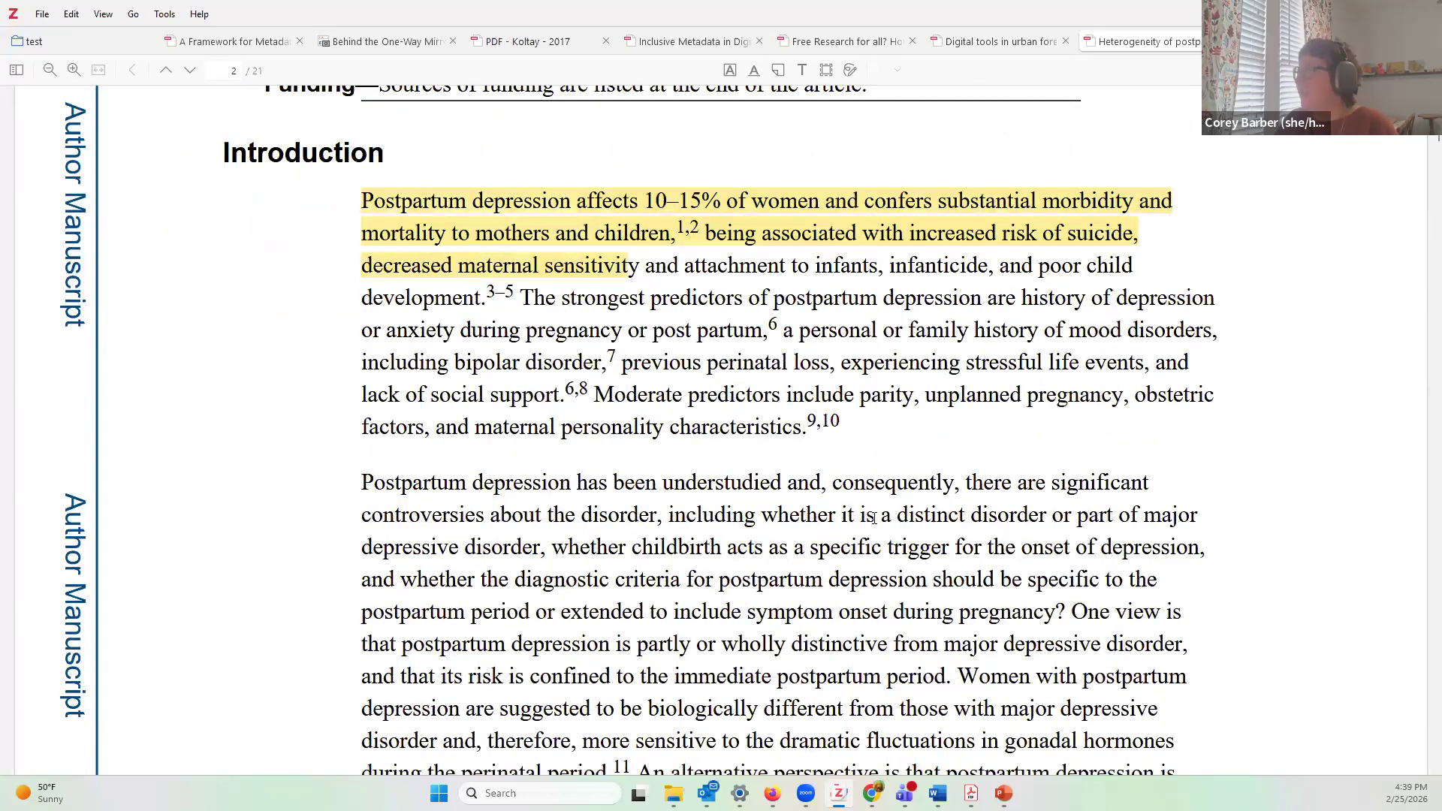
Step: Underline 'a distinct disorder' in red, comment it 'ref', and place a sticky note
{"action": "left_click_drag", "start_coordinate": [882, 518], "coordinate": [1040, 518]}
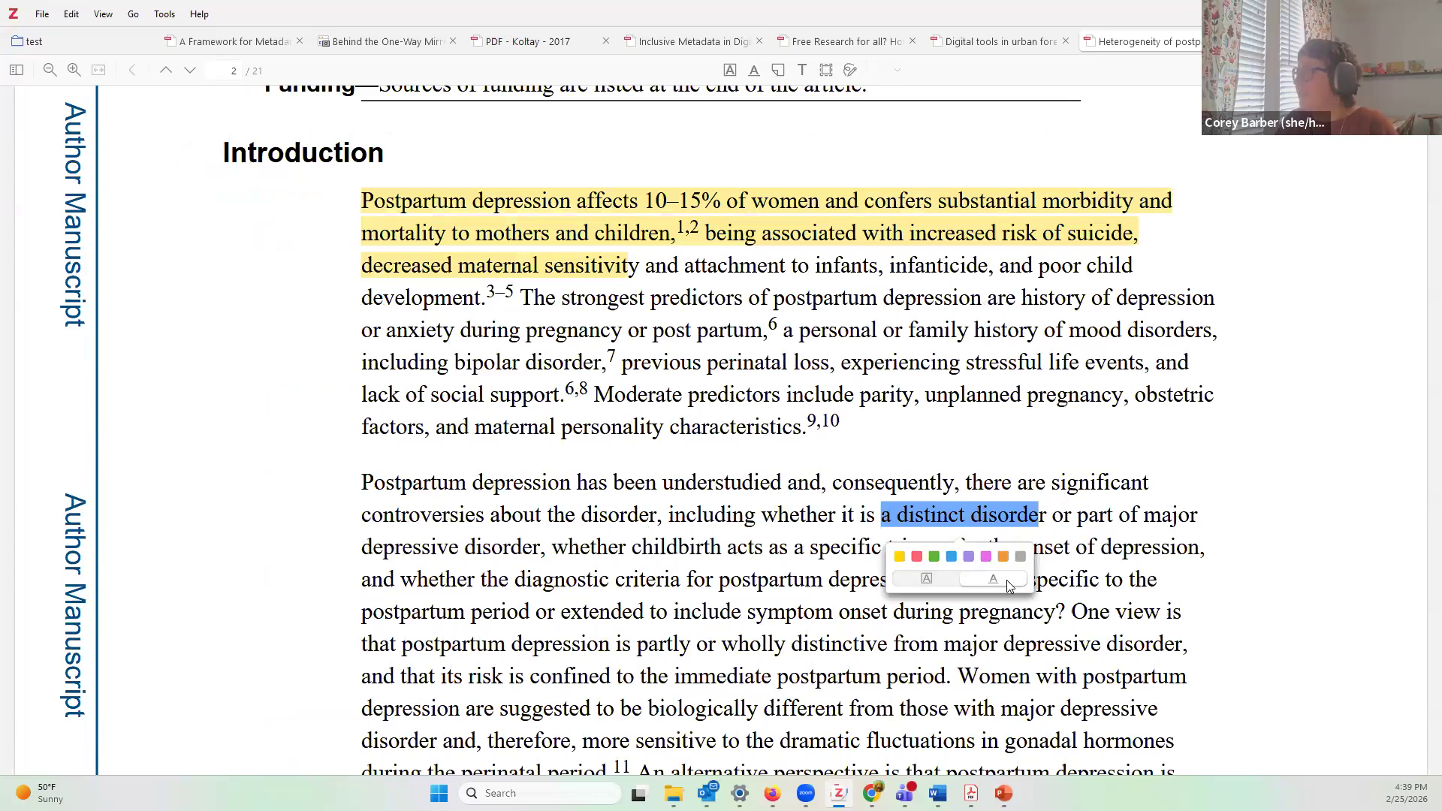
{"action": "left_click", "coordinate": [917, 556]}
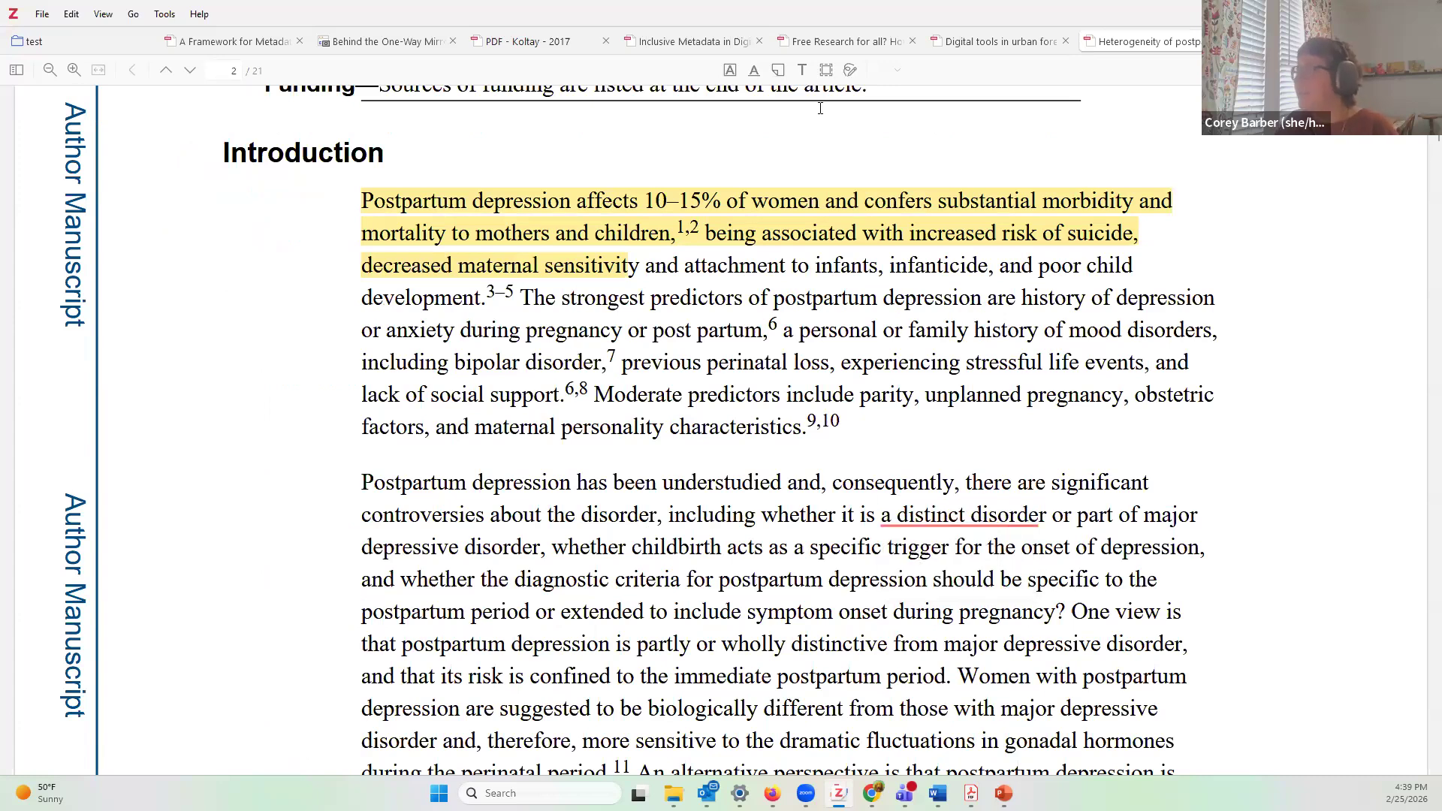
{"action": "left_click", "coordinate": [779, 70]}
{"action": "left_click", "coordinate": [910, 518]}
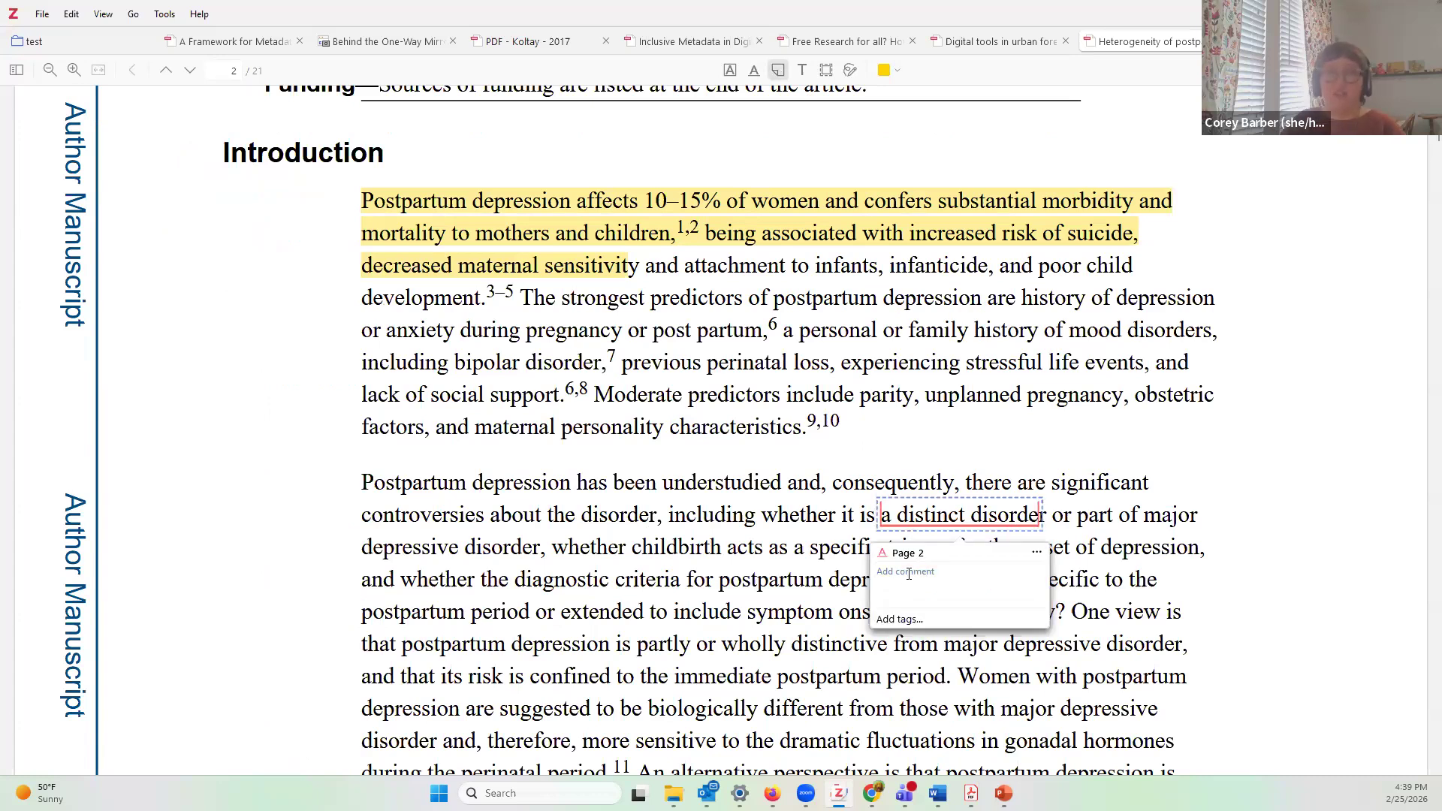
{"action": "type", "text": "reference this"}
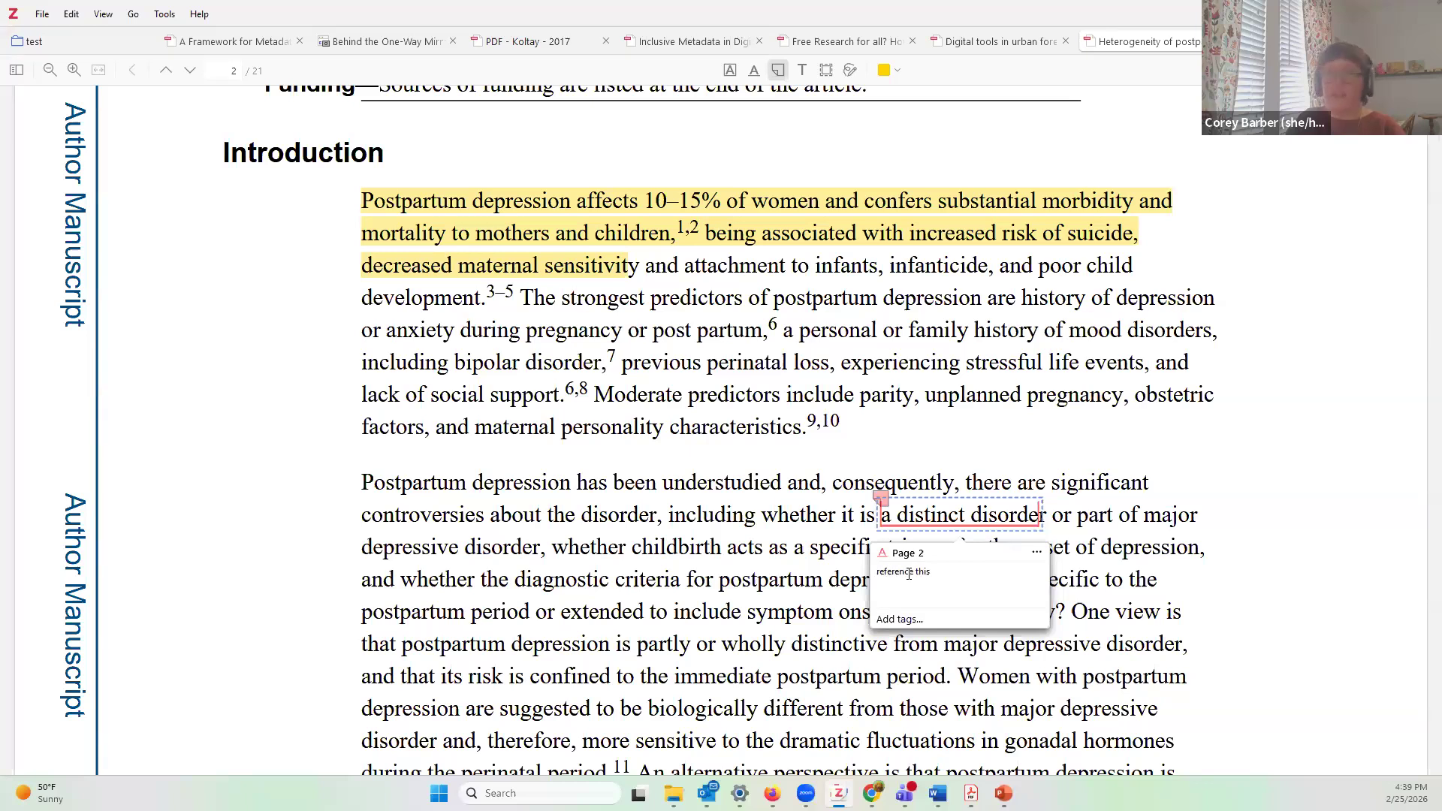
{"action": "left_click", "coordinate": [1107, 597]}
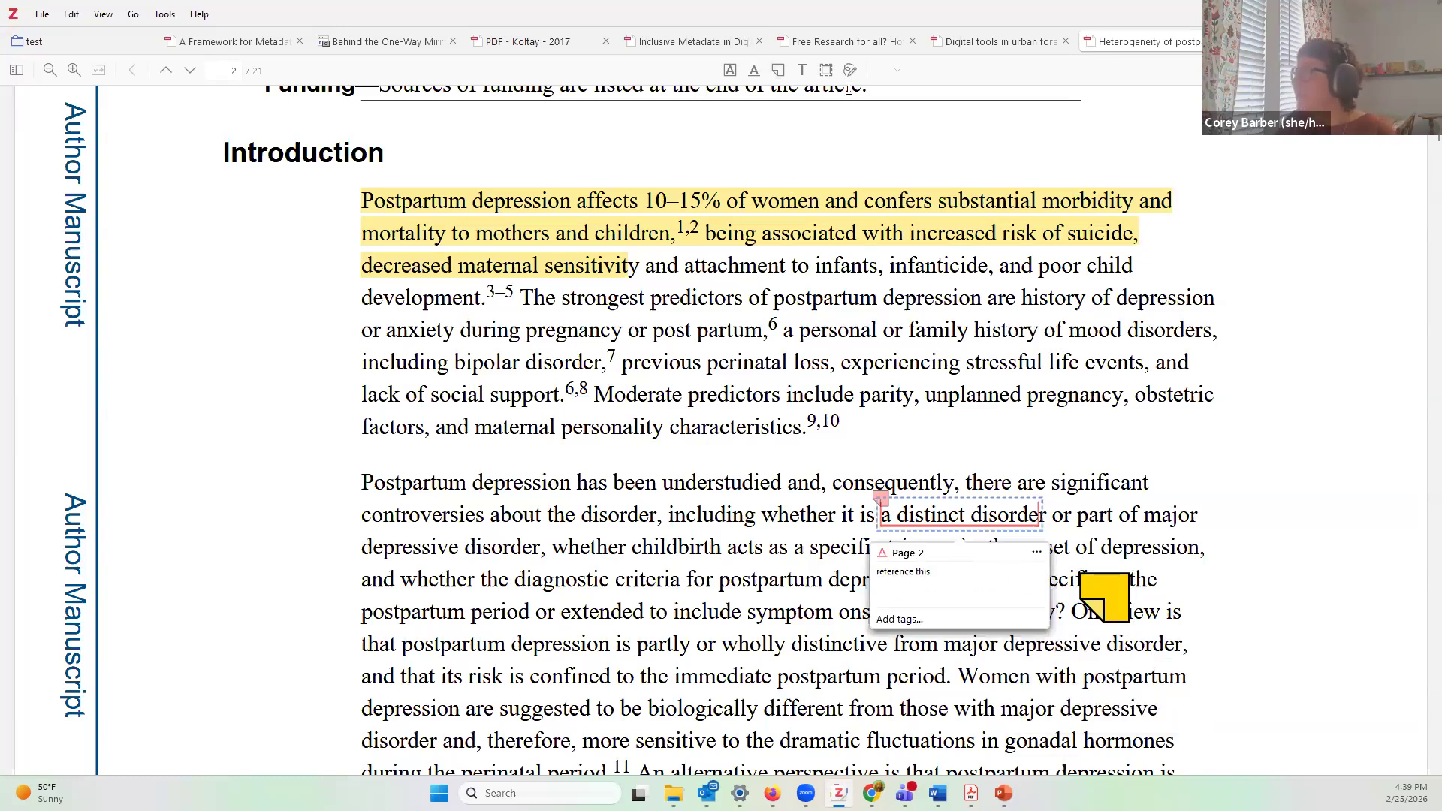
Step: Delete the stray sticky notes placed near 'a distinct disorder'
{"action": "left_click", "coordinate": [779, 70]}
{"action": "left_click", "coordinate": [1107, 606]}
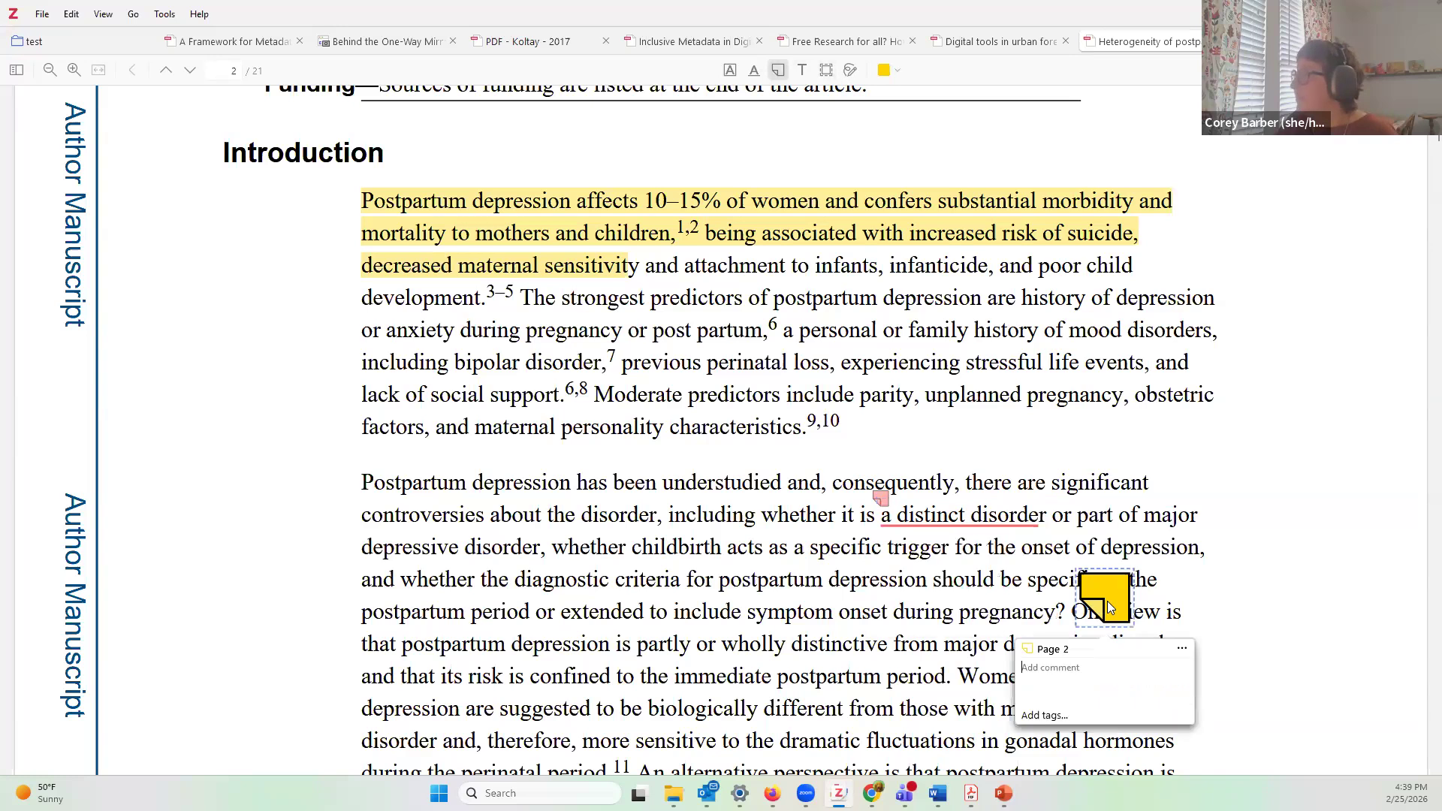
{"action": "key", "text": "Delete"}
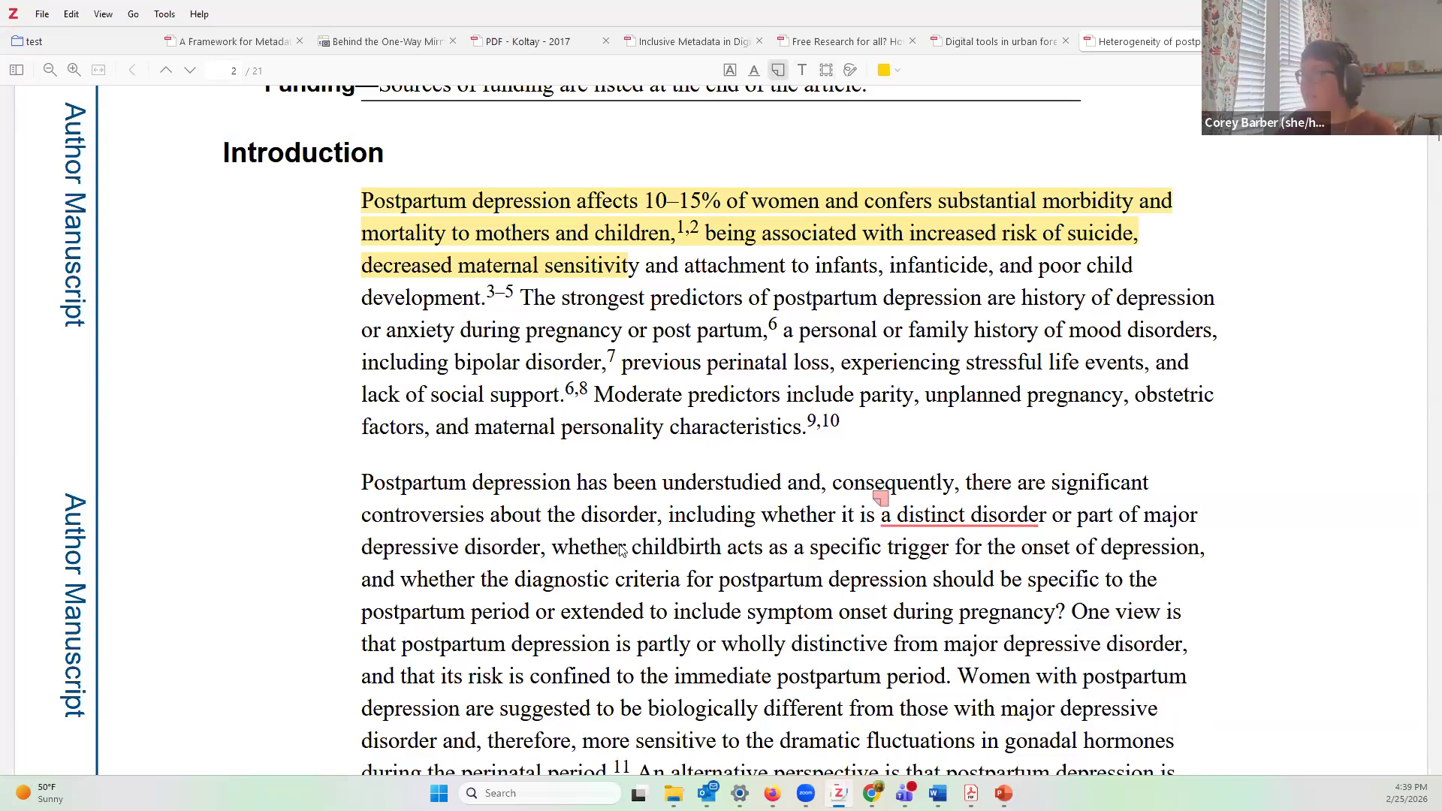
{"action": "scroll", "coordinate": [621, 550], "scroll_direction": "down", "scroll_amount": 4}
{"action": "scroll", "coordinate": [622, 551], "scroll_direction": "up", "scroll_amount": 2}
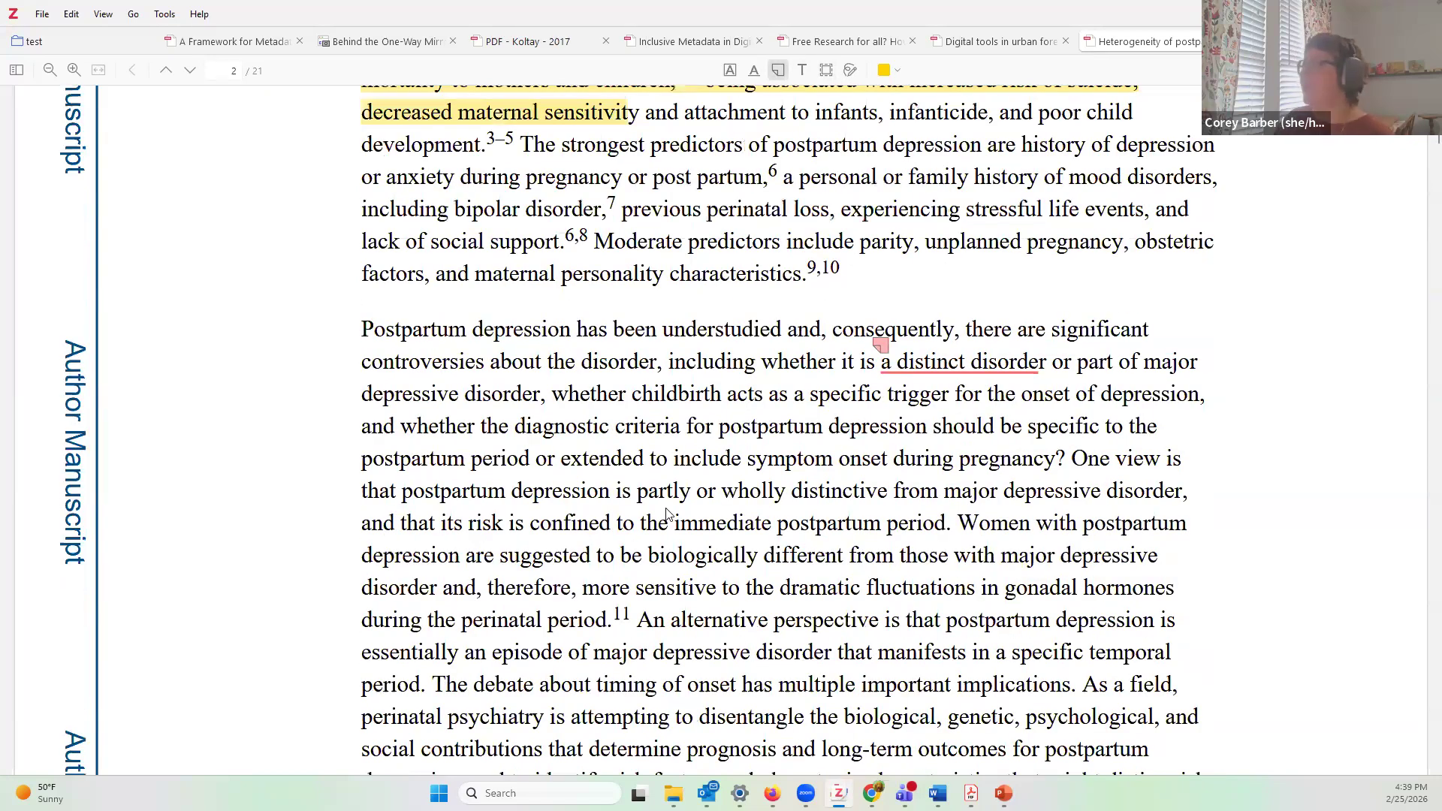
{"action": "left_click", "coordinate": [890, 348]}
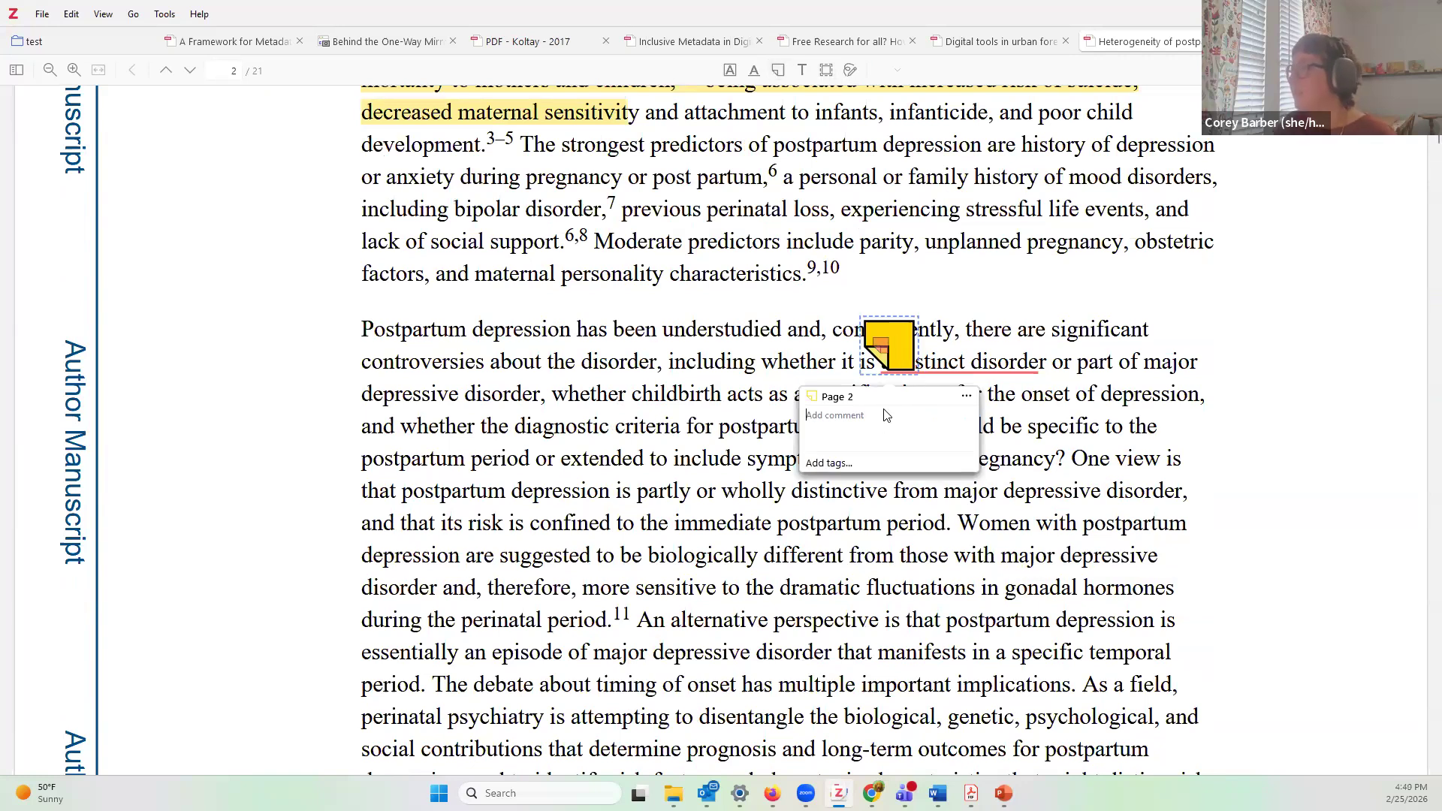
{"action": "left_click_drag", "start_coordinate": [1022, 429], "coordinate": [1013, 426]}
{"action": "left_click", "coordinate": [911, 358]}
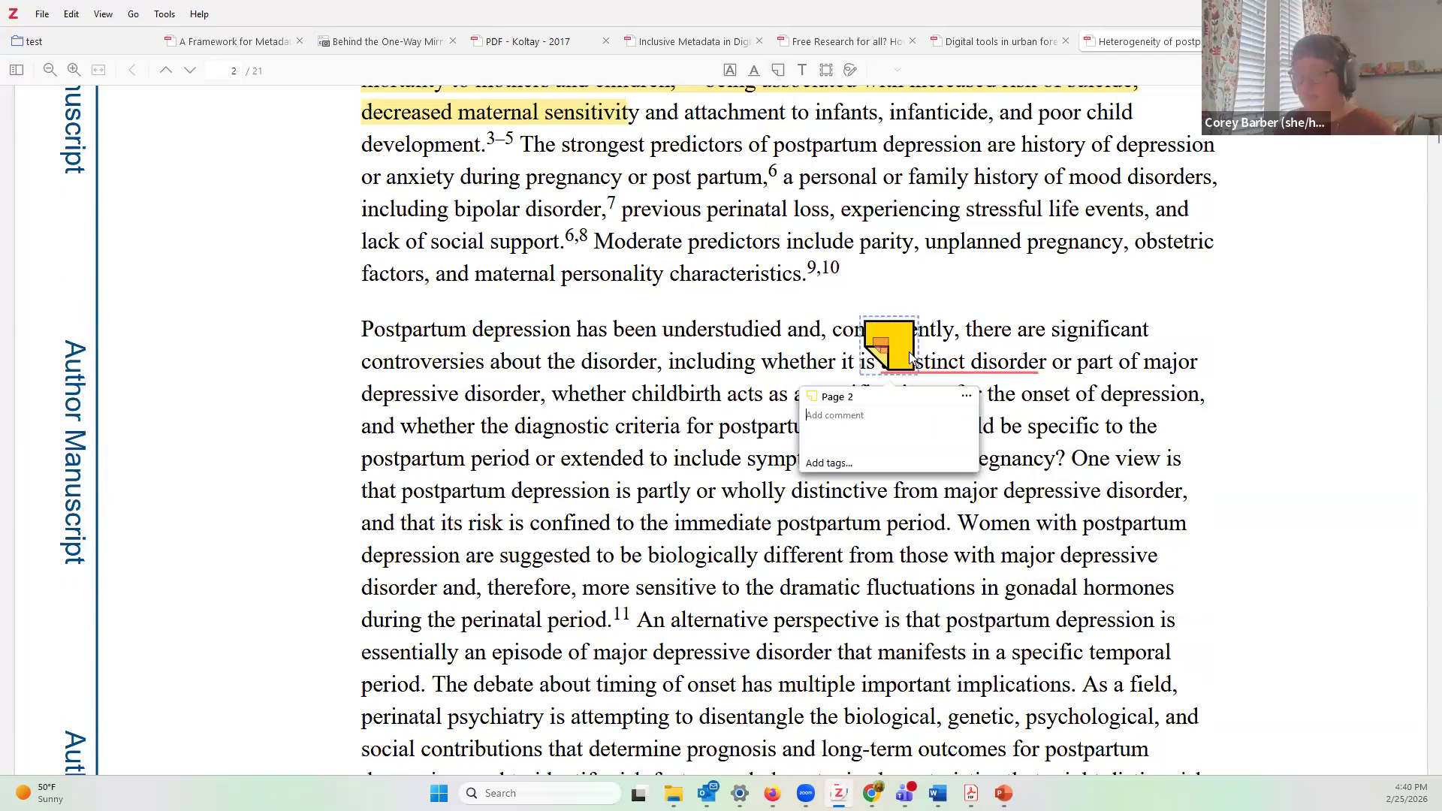
{"action": "key", "text": "Delete"}
Step: Delete the red underline and yellow highlight, then close the PDF back to the library
{"action": "left_click", "coordinate": [912, 368]}
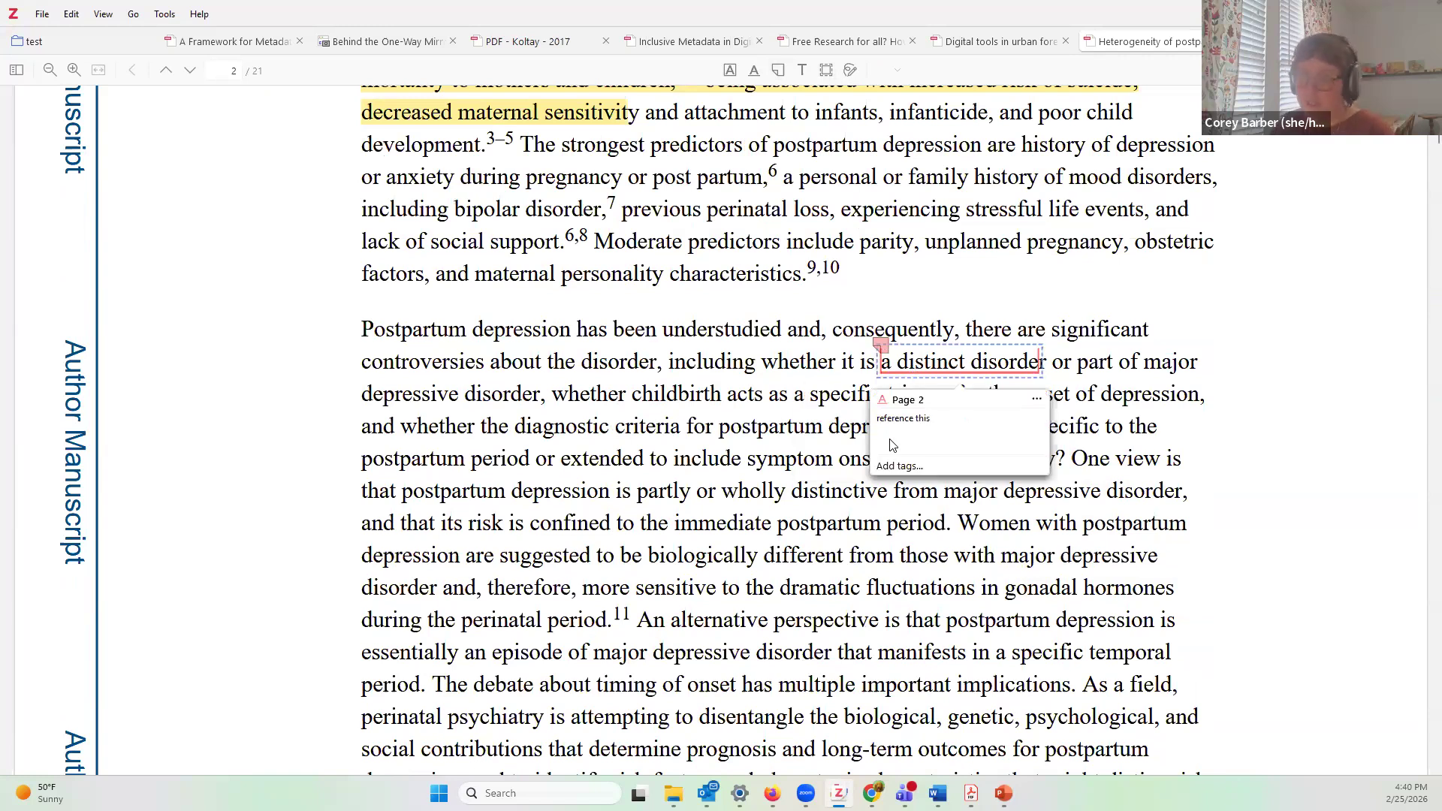
{"action": "key", "text": "Delete"}
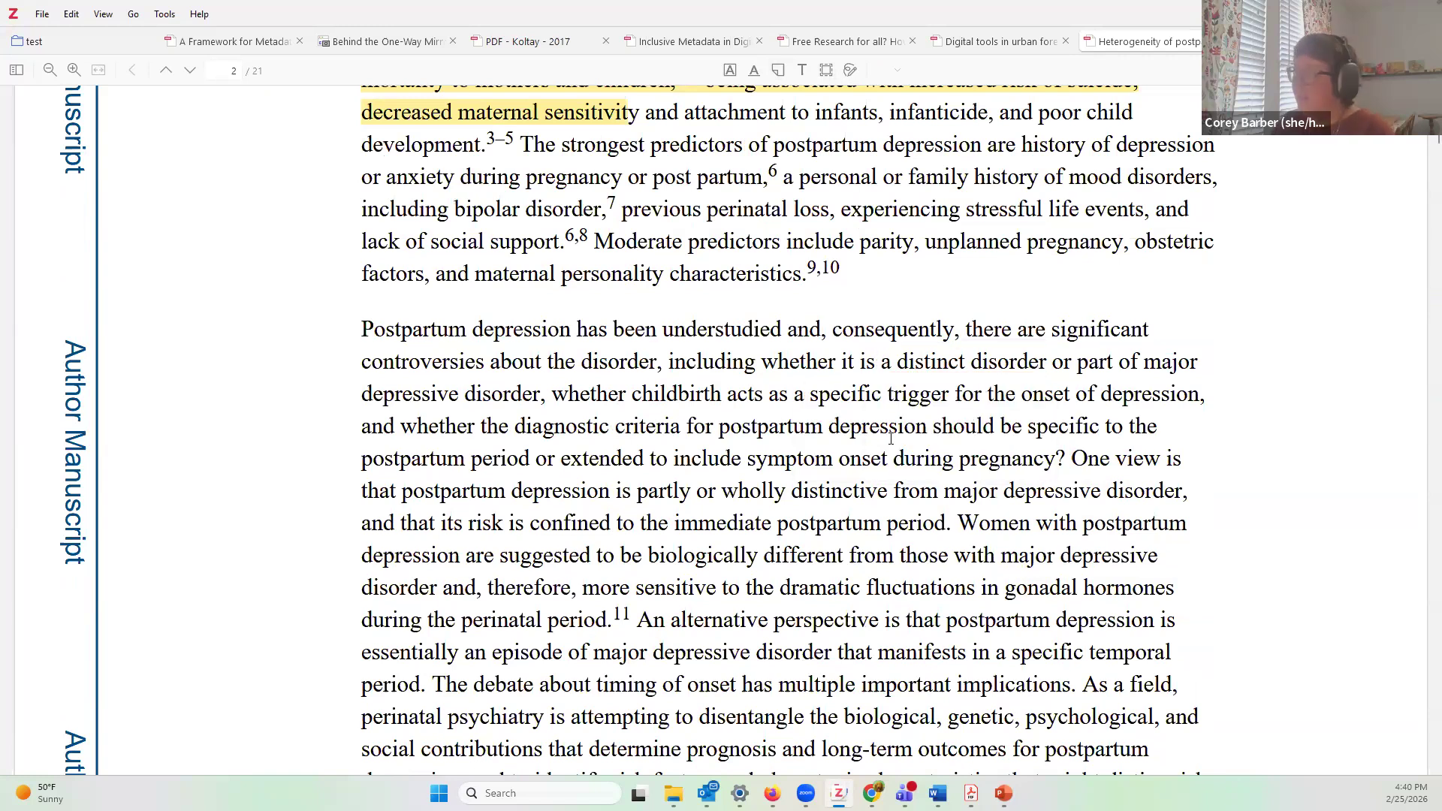
{"action": "left_click", "coordinate": [536, 116]}
{"action": "key", "text": "Delete"}
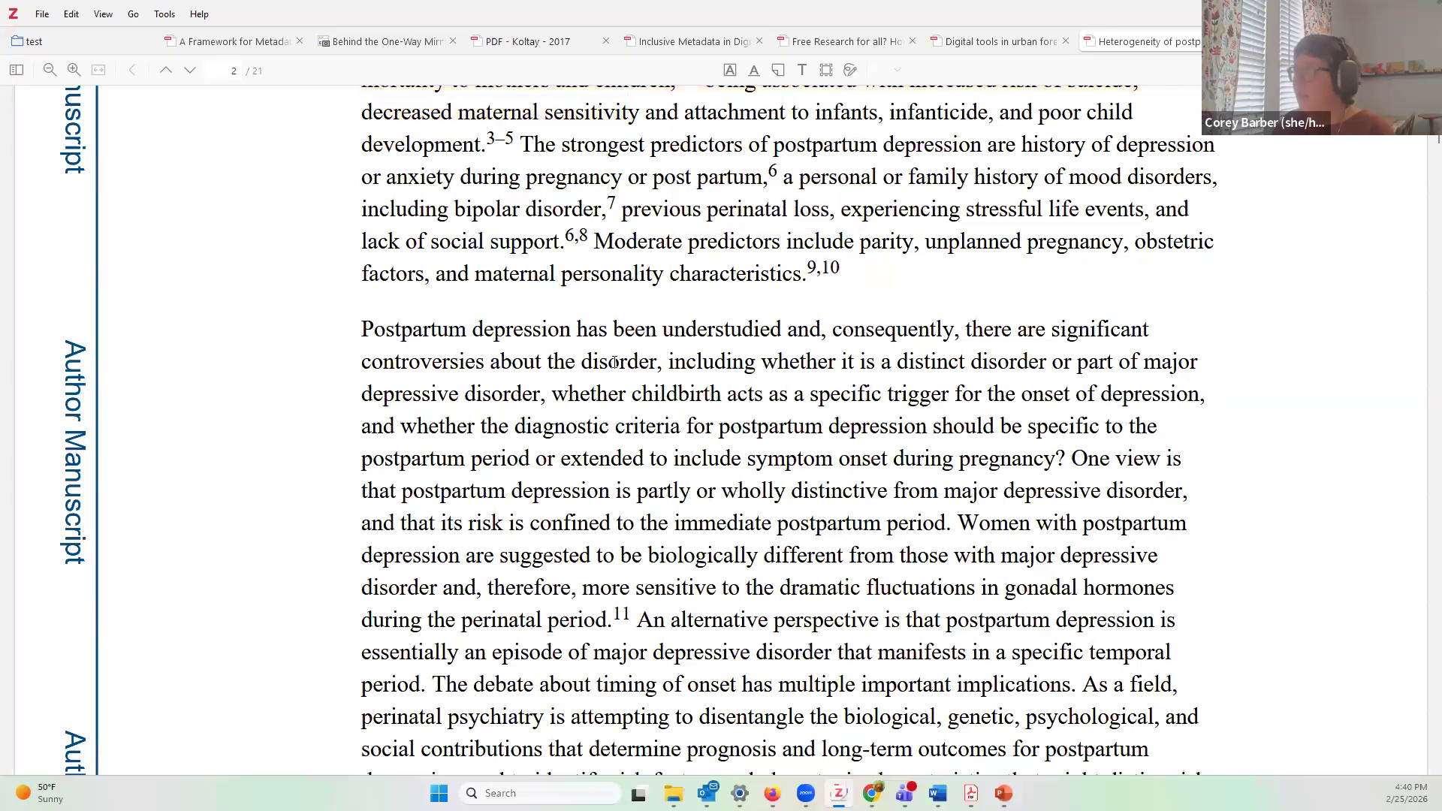
{"action": "scroll", "coordinate": [614, 363], "scroll_direction": "down", "scroll_amount": 5}
{"action": "scroll", "coordinate": [667, 501], "scroll_direction": "up", "scroll_amount": 12}
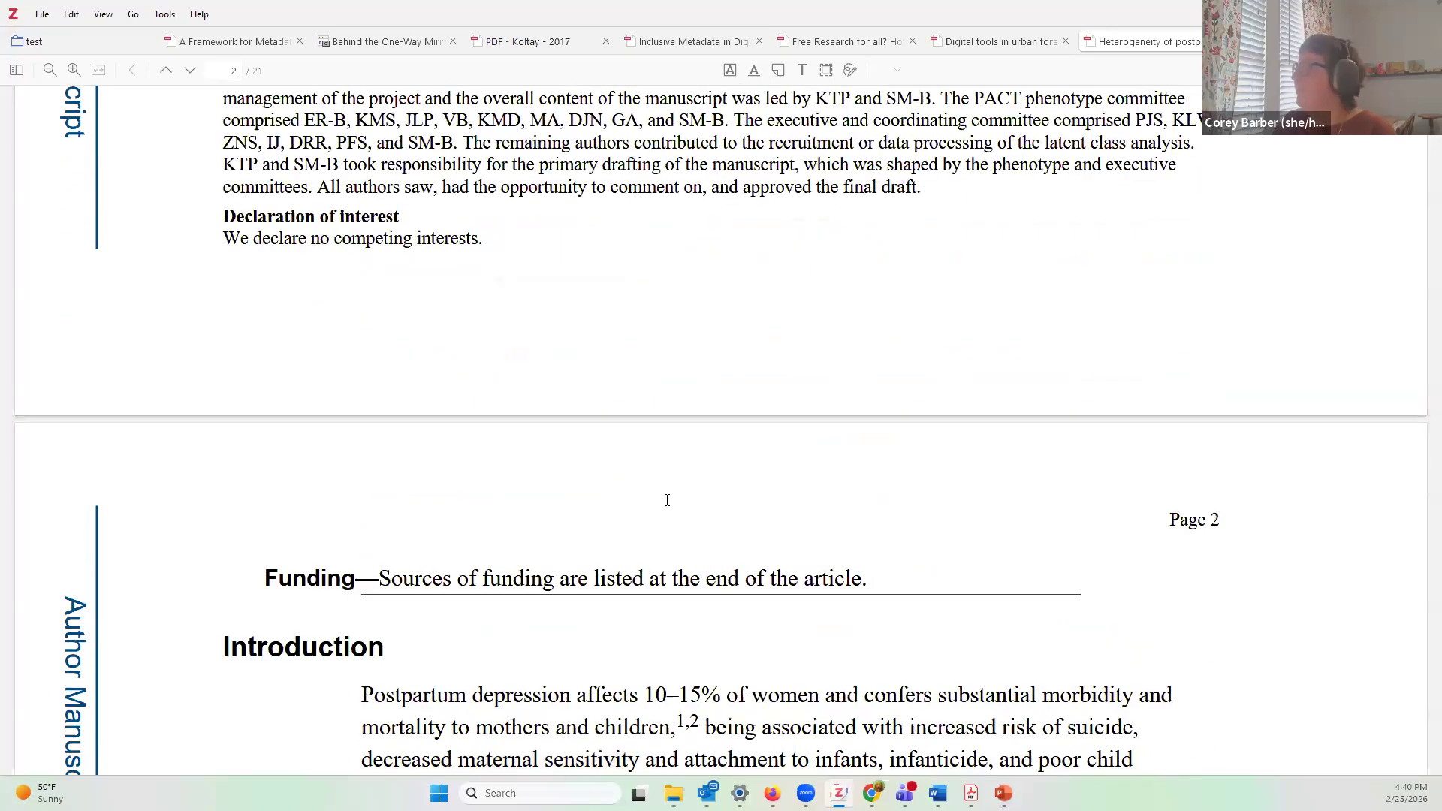
{"action": "scroll", "coordinate": [667, 501], "scroll_direction": "up", "scroll_amount": 5}
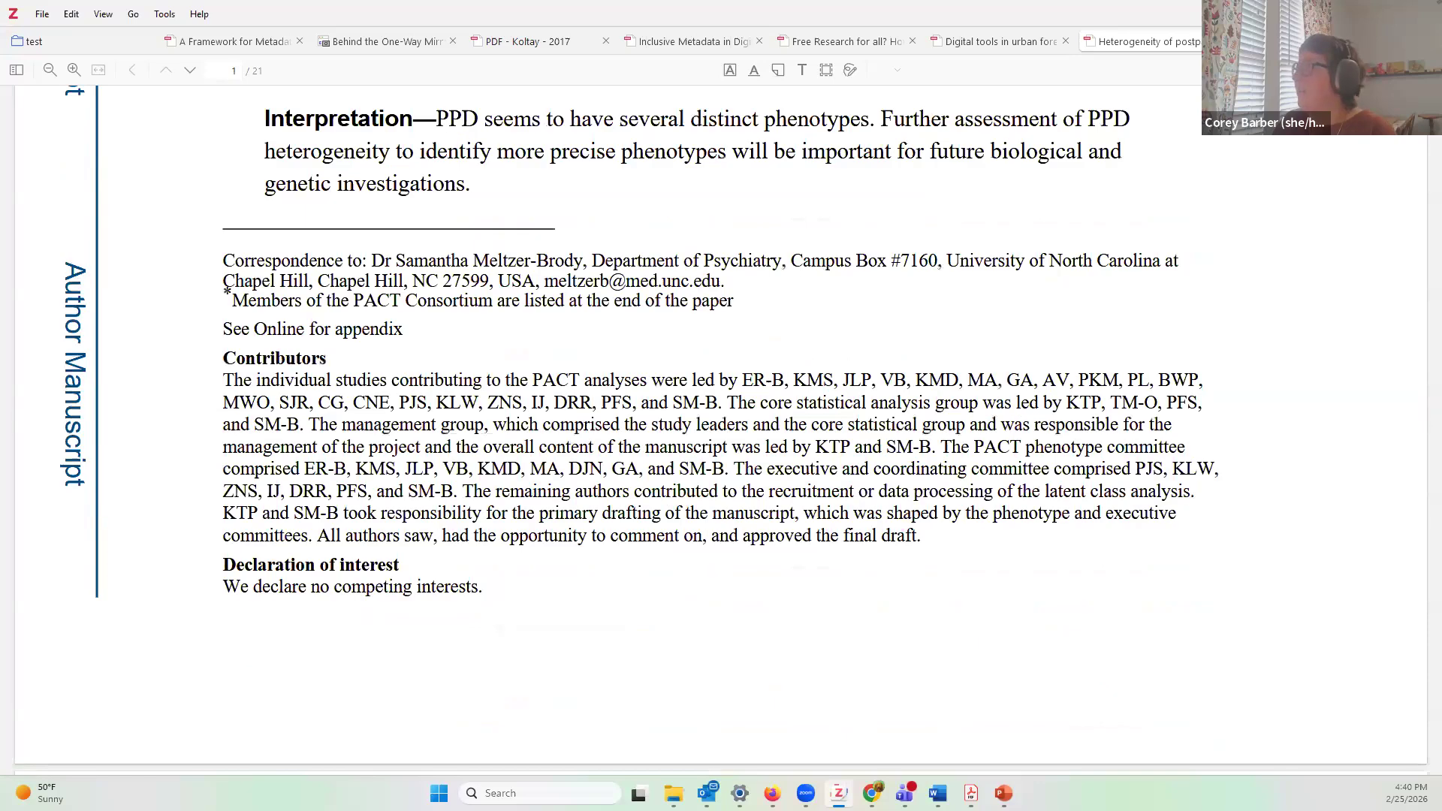
{"action": "key", "text": "ctrl+w"}
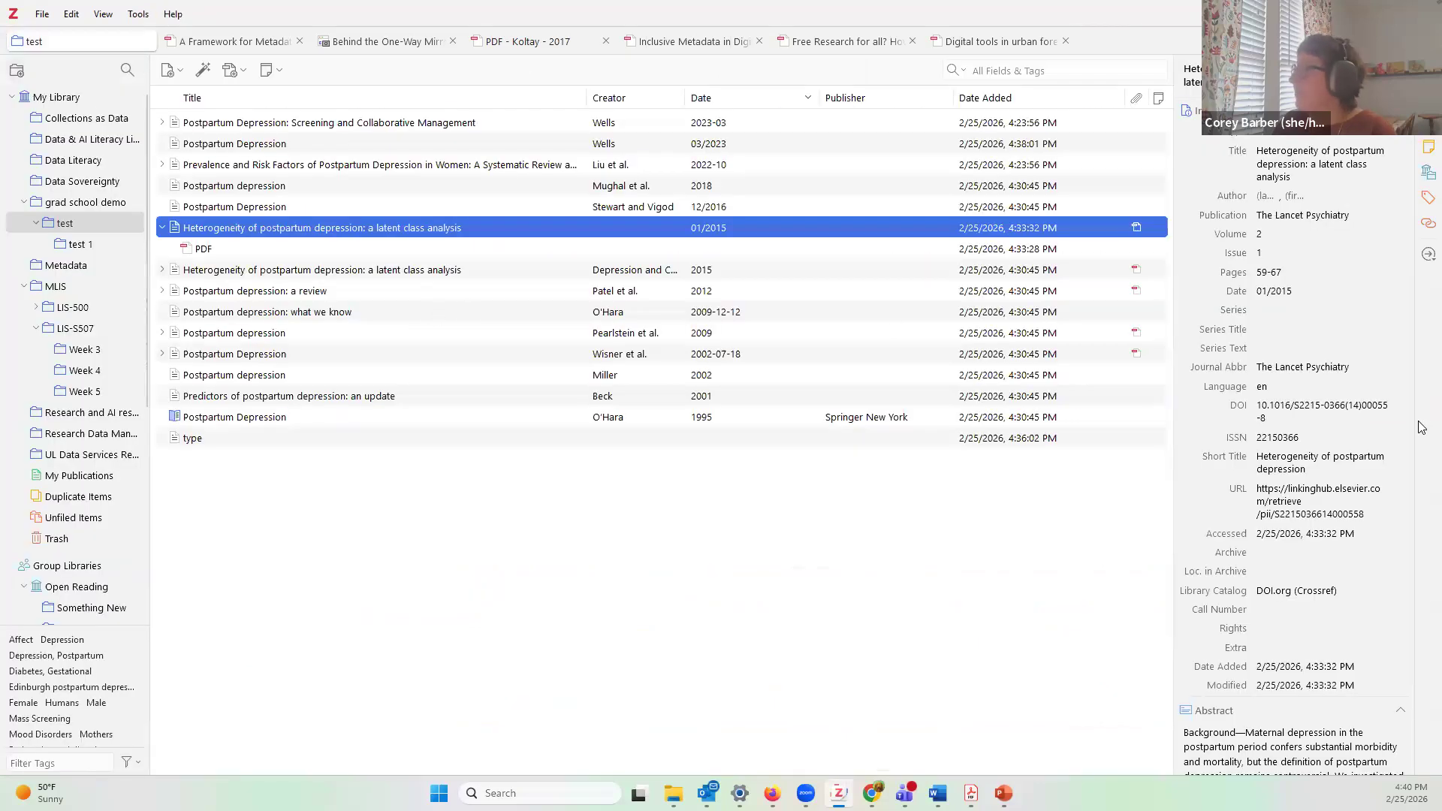
Step: Choose Create Bibliography from Item for the 2023 Postpartum Depression article
{"action": "scroll", "coordinate": [1276, 513], "scroll_direction": "down", "scroll_amount": 1}
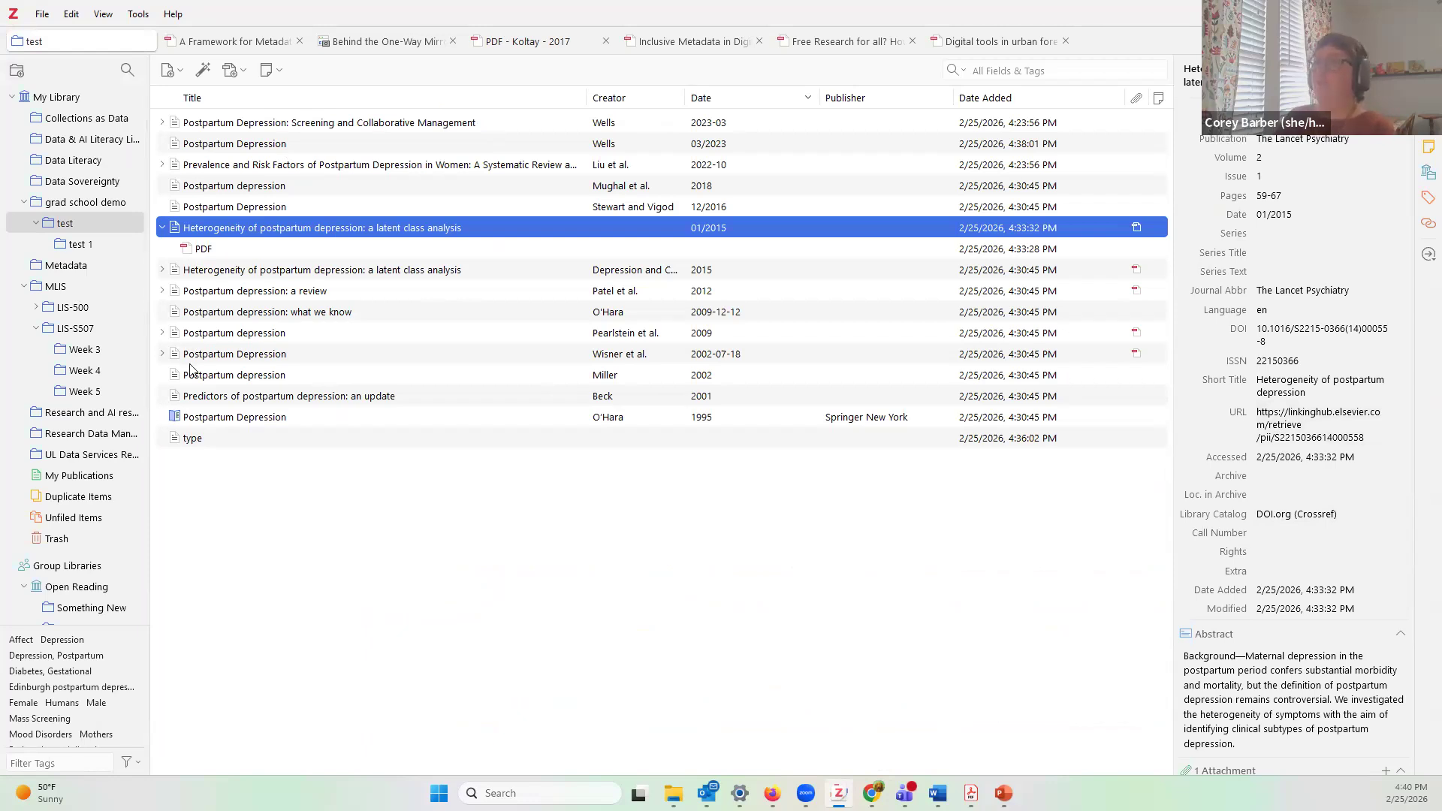
{"action": "left_click", "coordinate": [289, 148]}
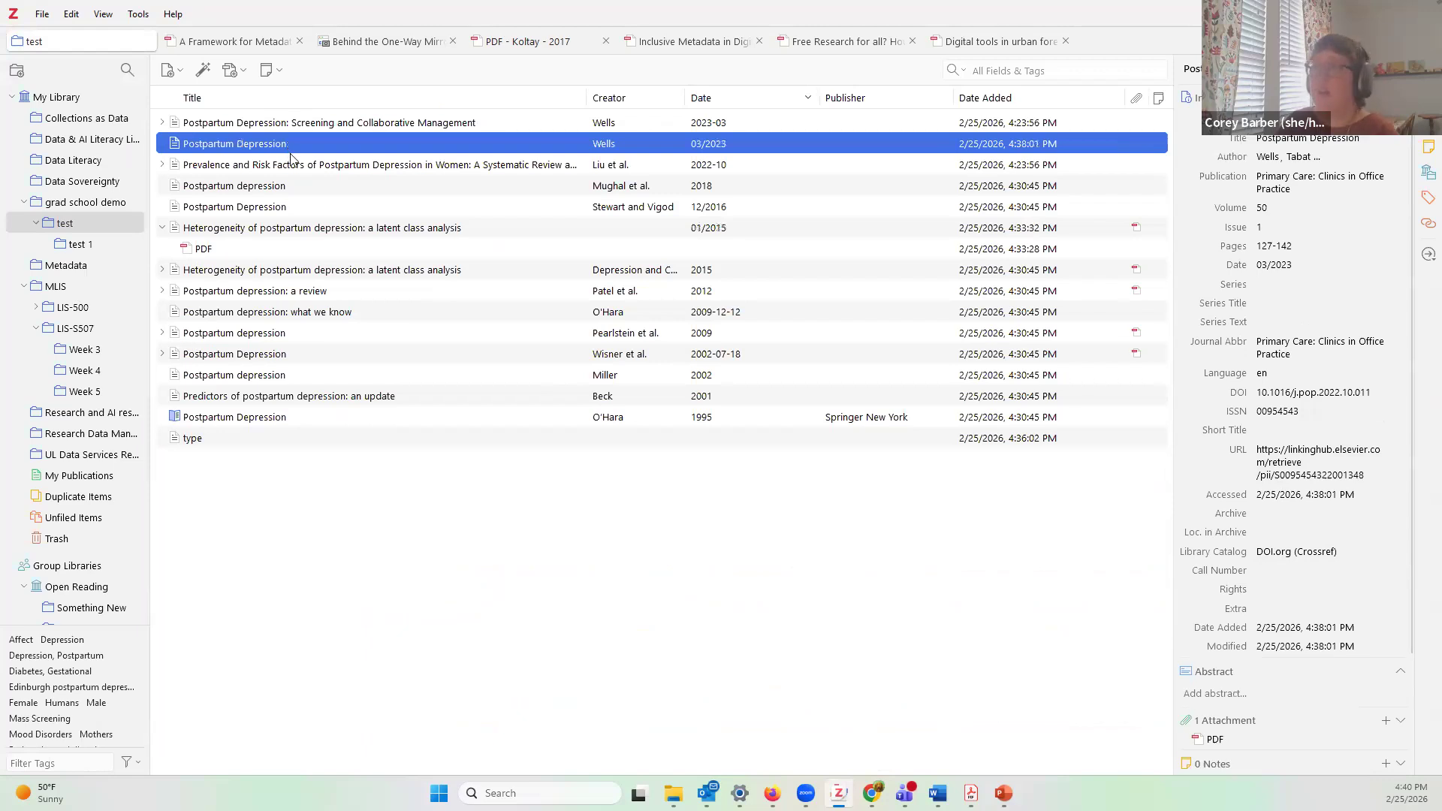
{"action": "right_click", "coordinate": [298, 154]}
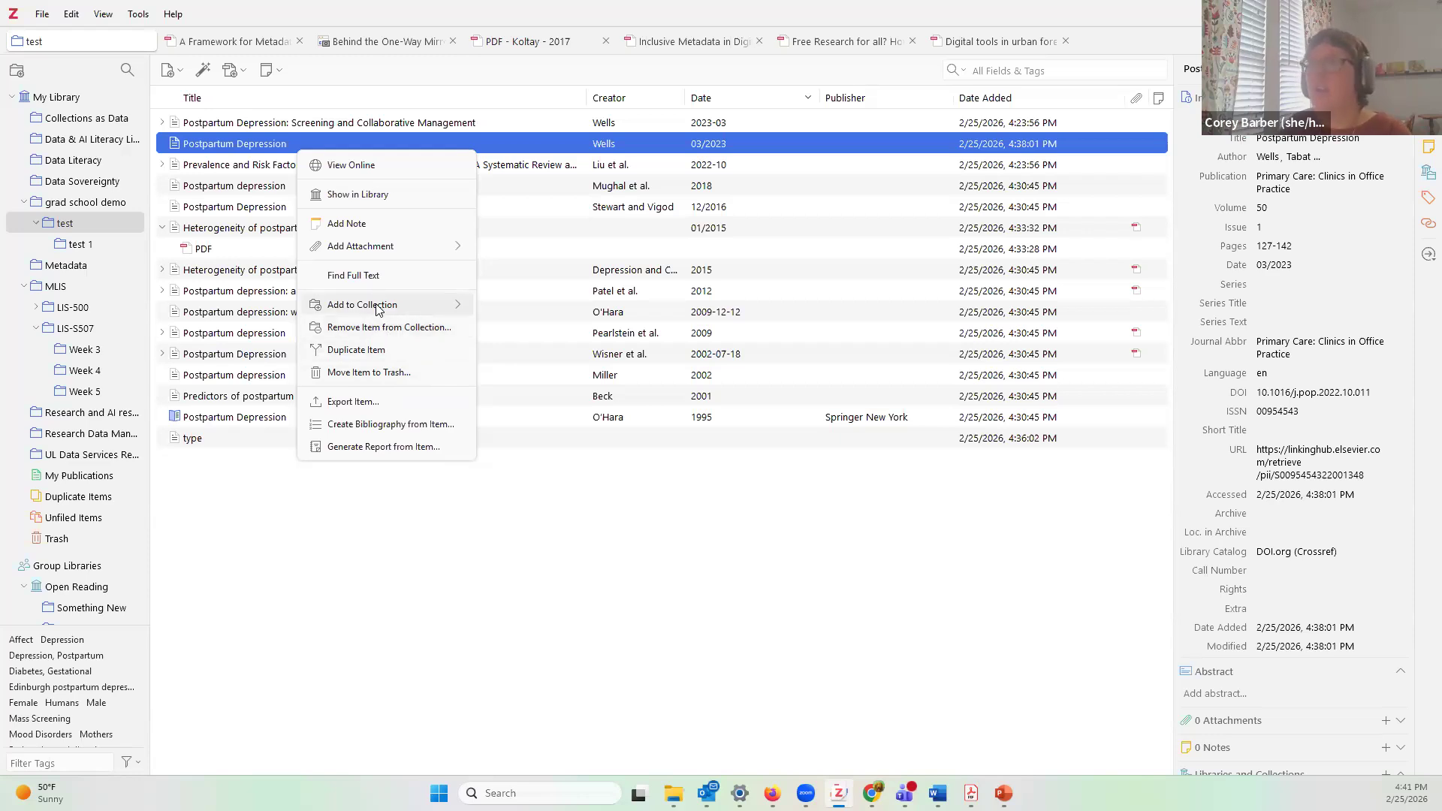
{"action": "mouse_move", "coordinate": [379, 309]}
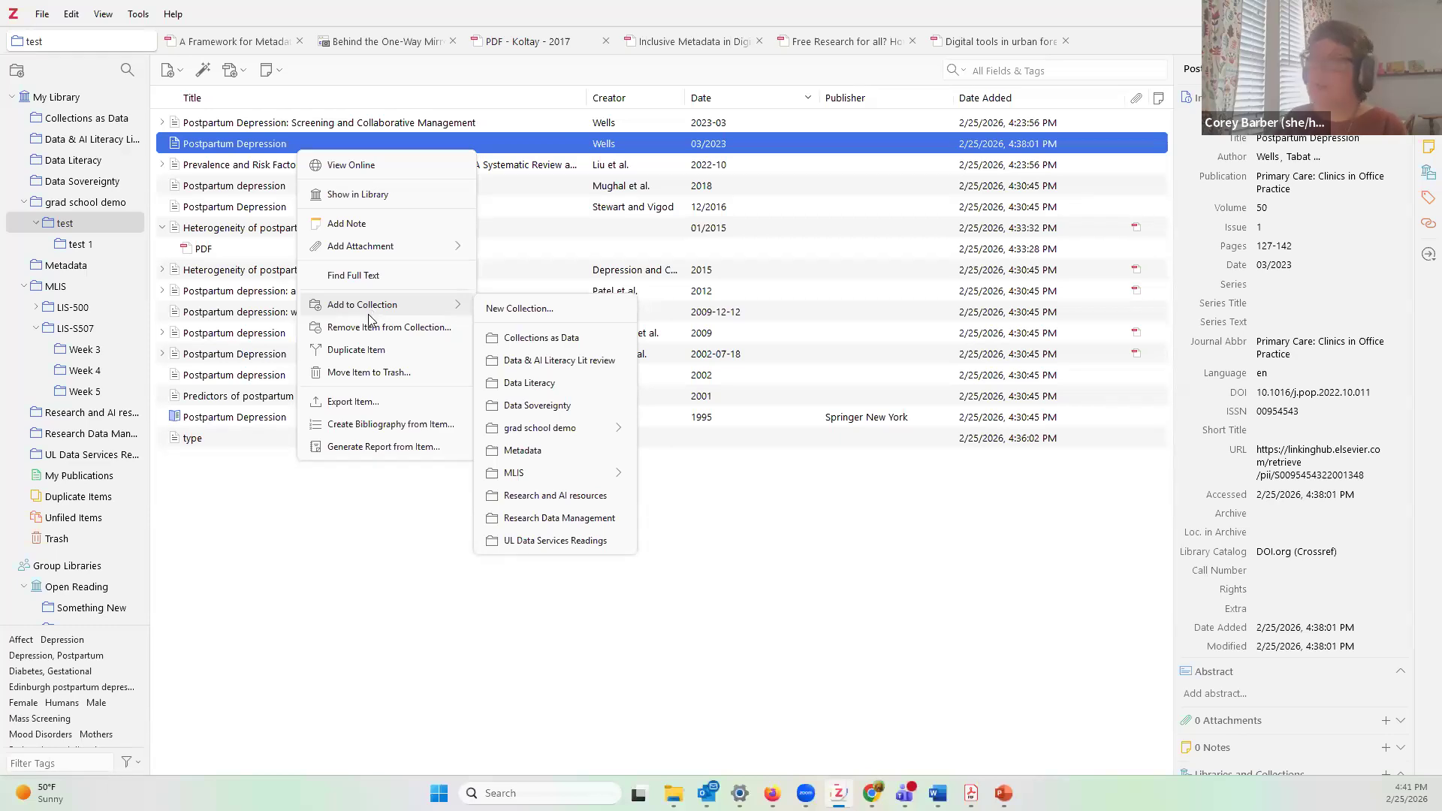
{"action": "left_click", "coordinate": [306, 587]}
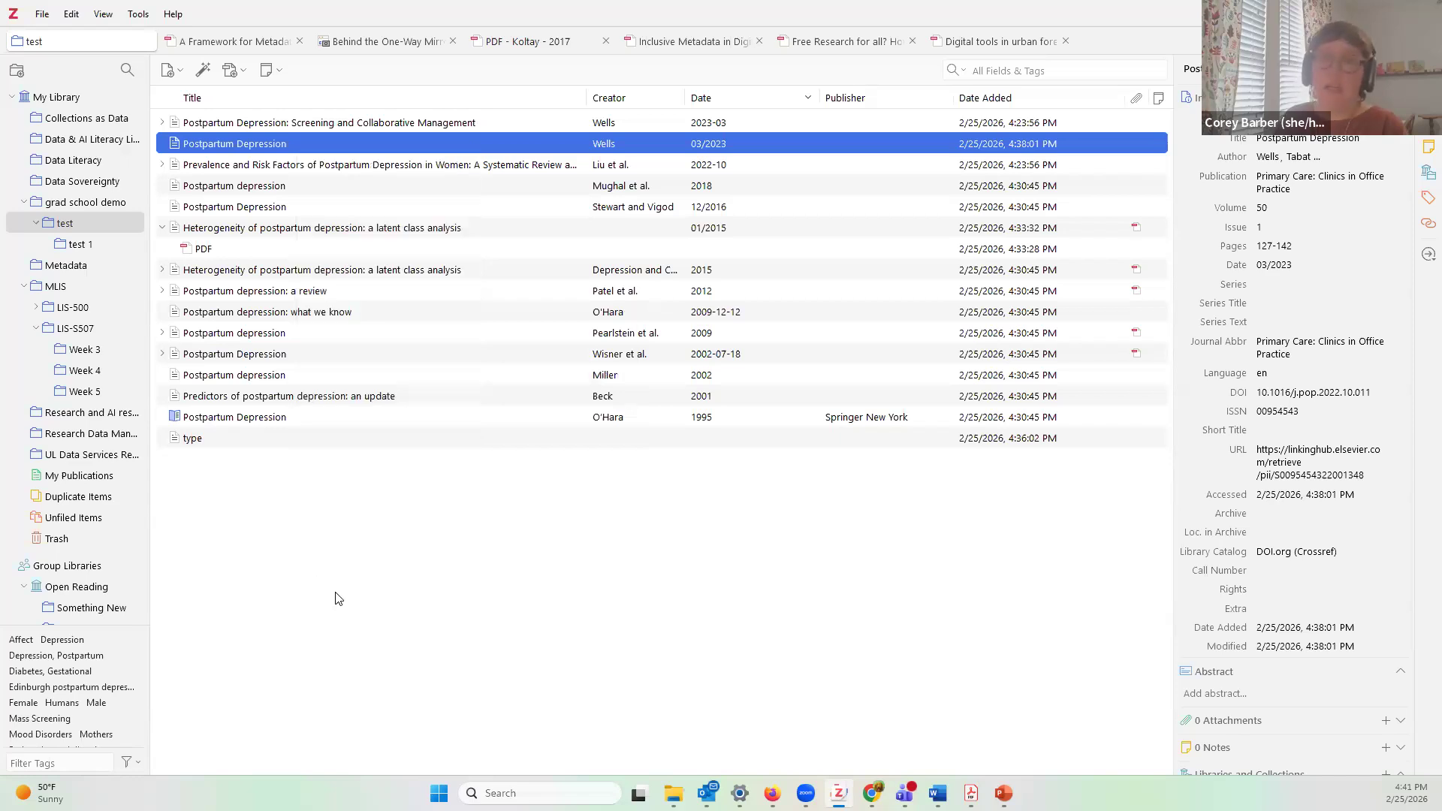
{"action": "right_click", "coordinate": [242, 147]}
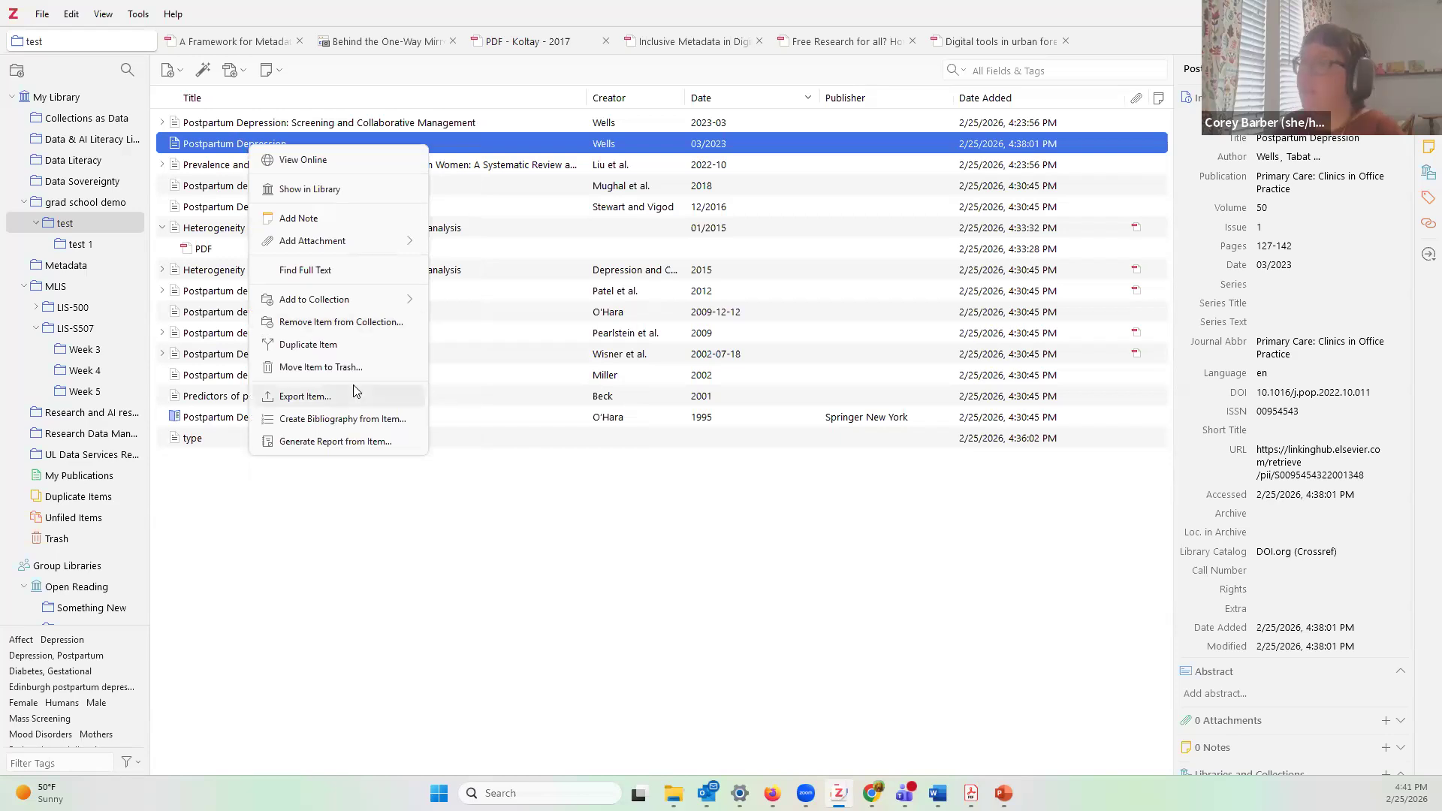
{"action": "left_click", "coordinate": [351, 426]}
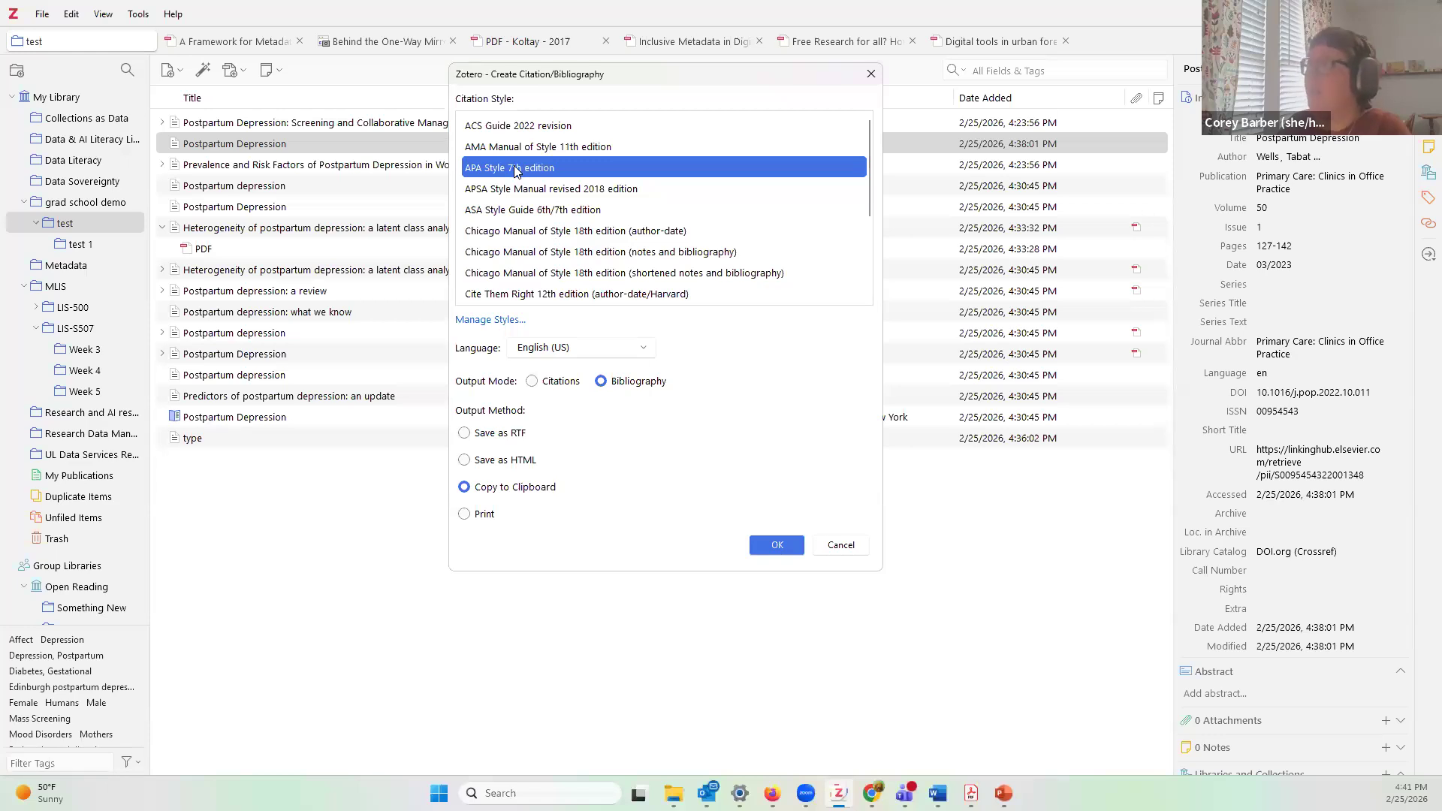
Step: Review the Citation Style list in Create Citation/Bibliography, then open Manage Styles
{"action": "scroll", "coordinate": [667, 218], "scroll_direction": "down", "scroll_amount": 2}
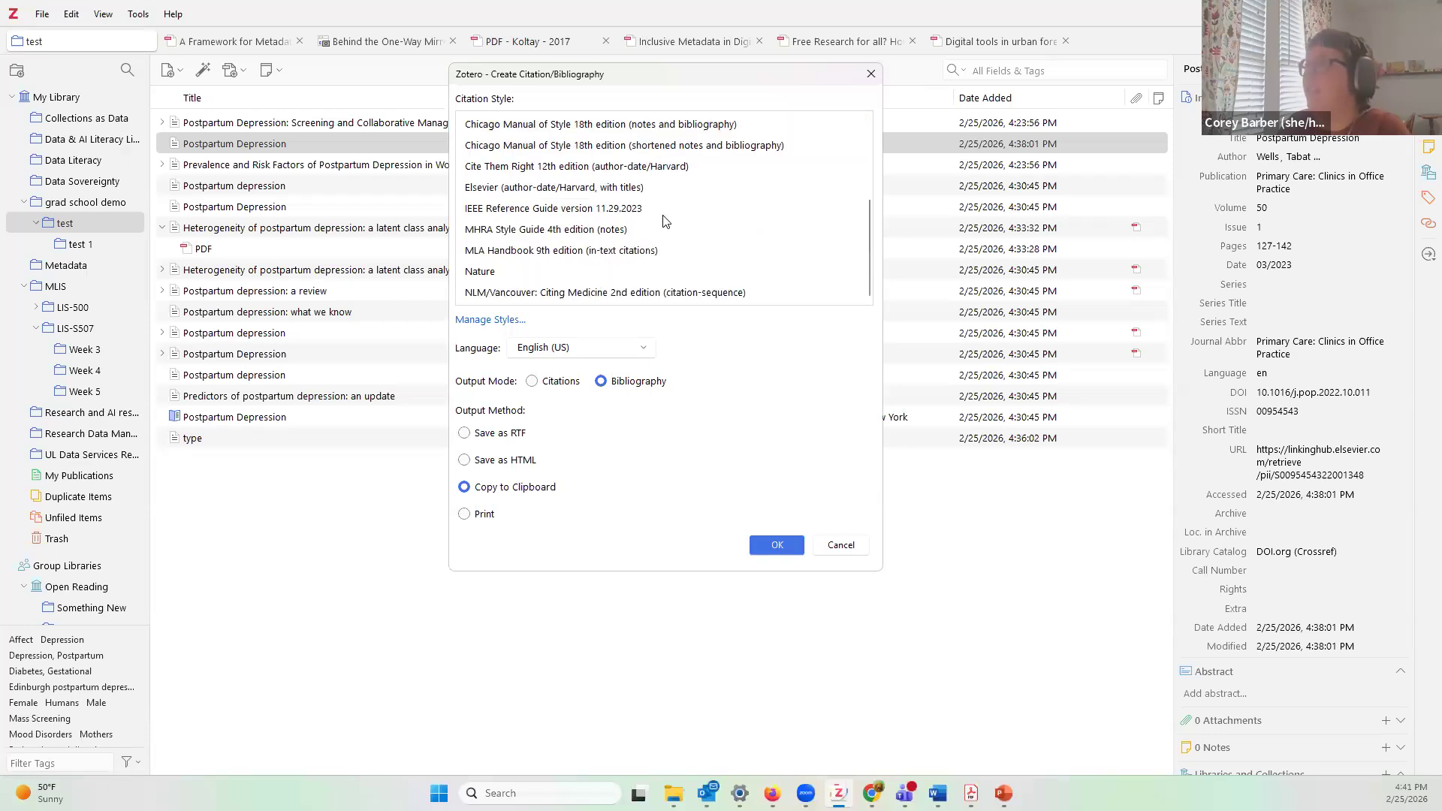
{"action": "scroll", "coordinate": [661, 219], "scroll_direction": "up", "scroll_amount": 2}
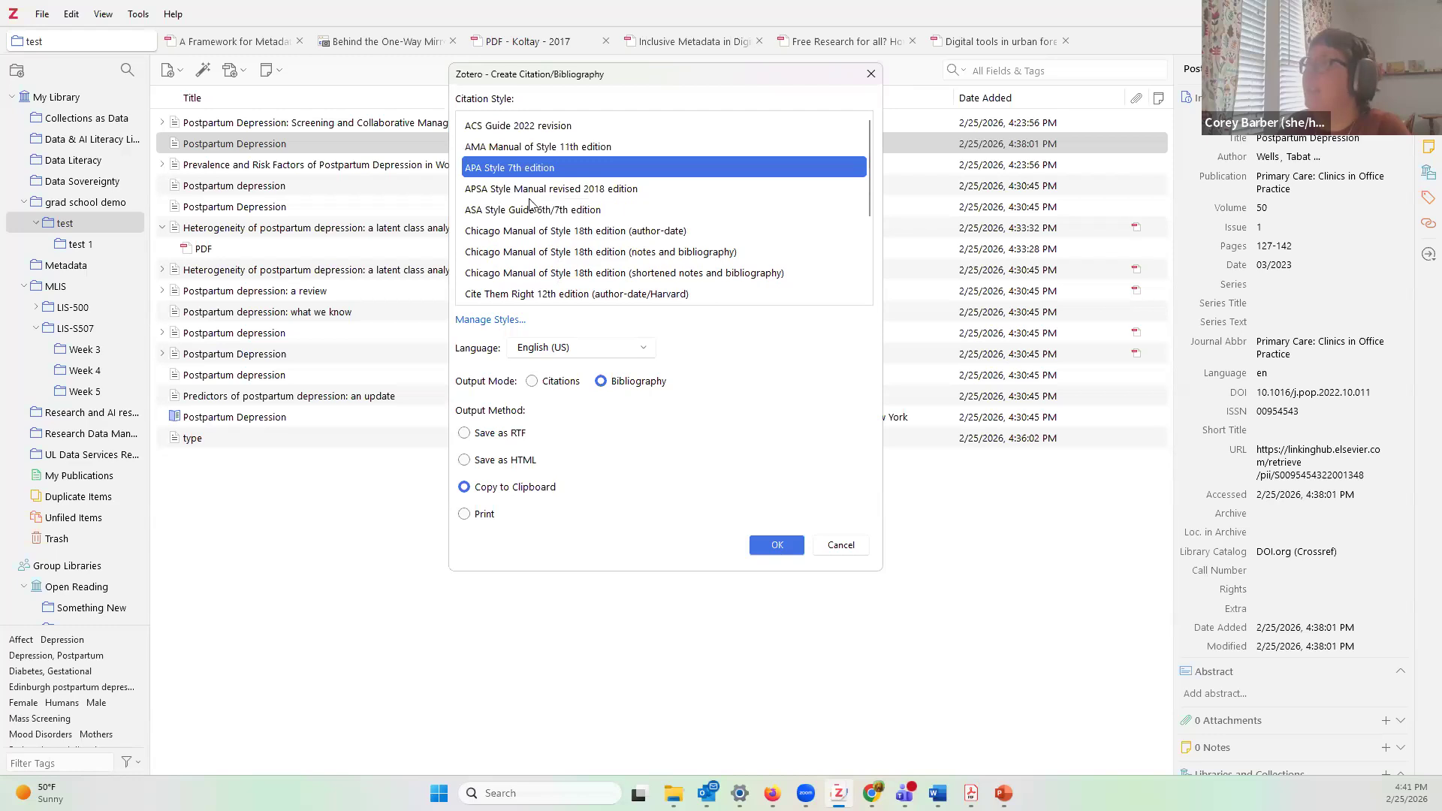
{"action": "left_click", "coordinate": [478, 321]}
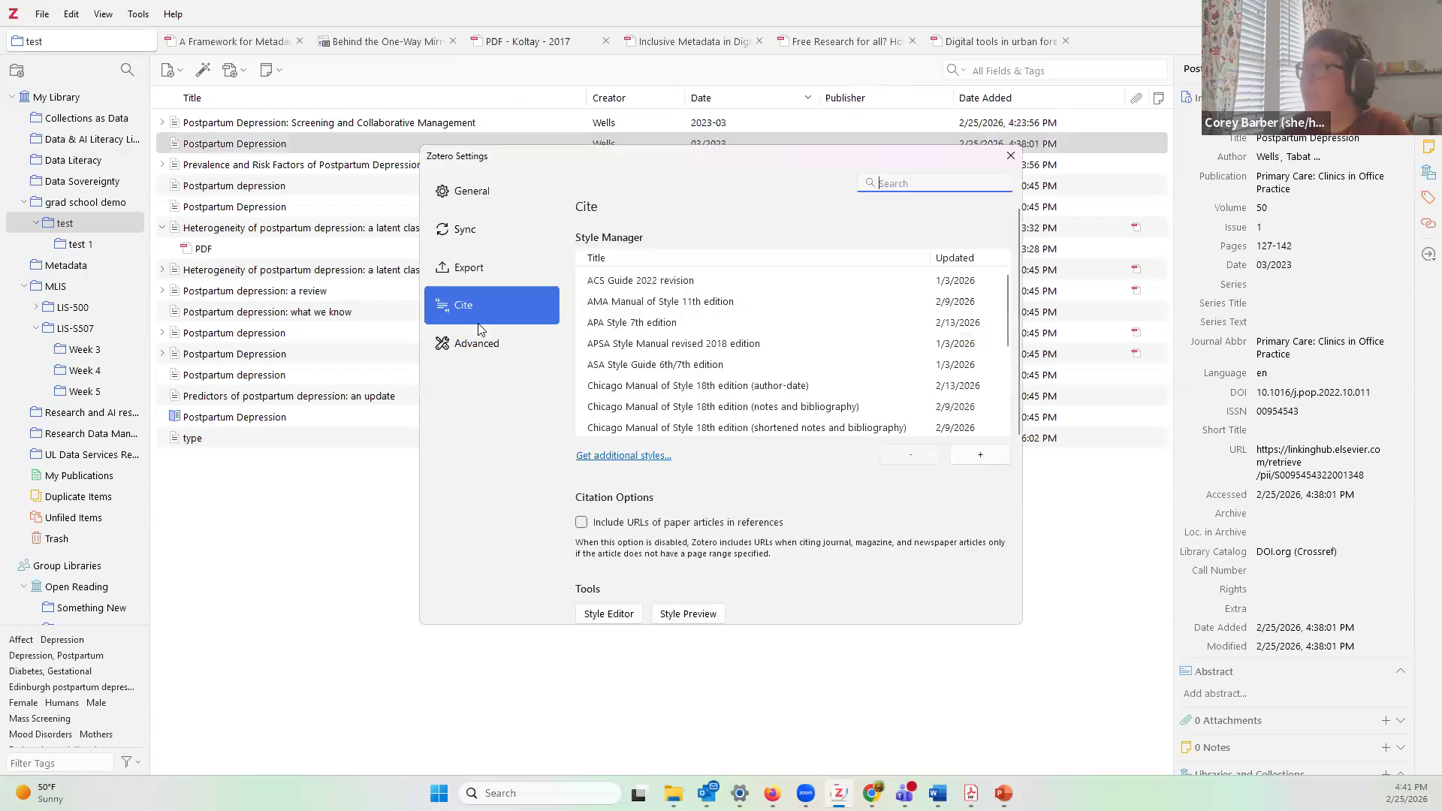
Step: Browse the Zotero Style Repository's 10,835 available citation styles
{"action": "scroll", "coordinate": [694, 382], "scroll_direction": "down", "scroll_amount": 5}
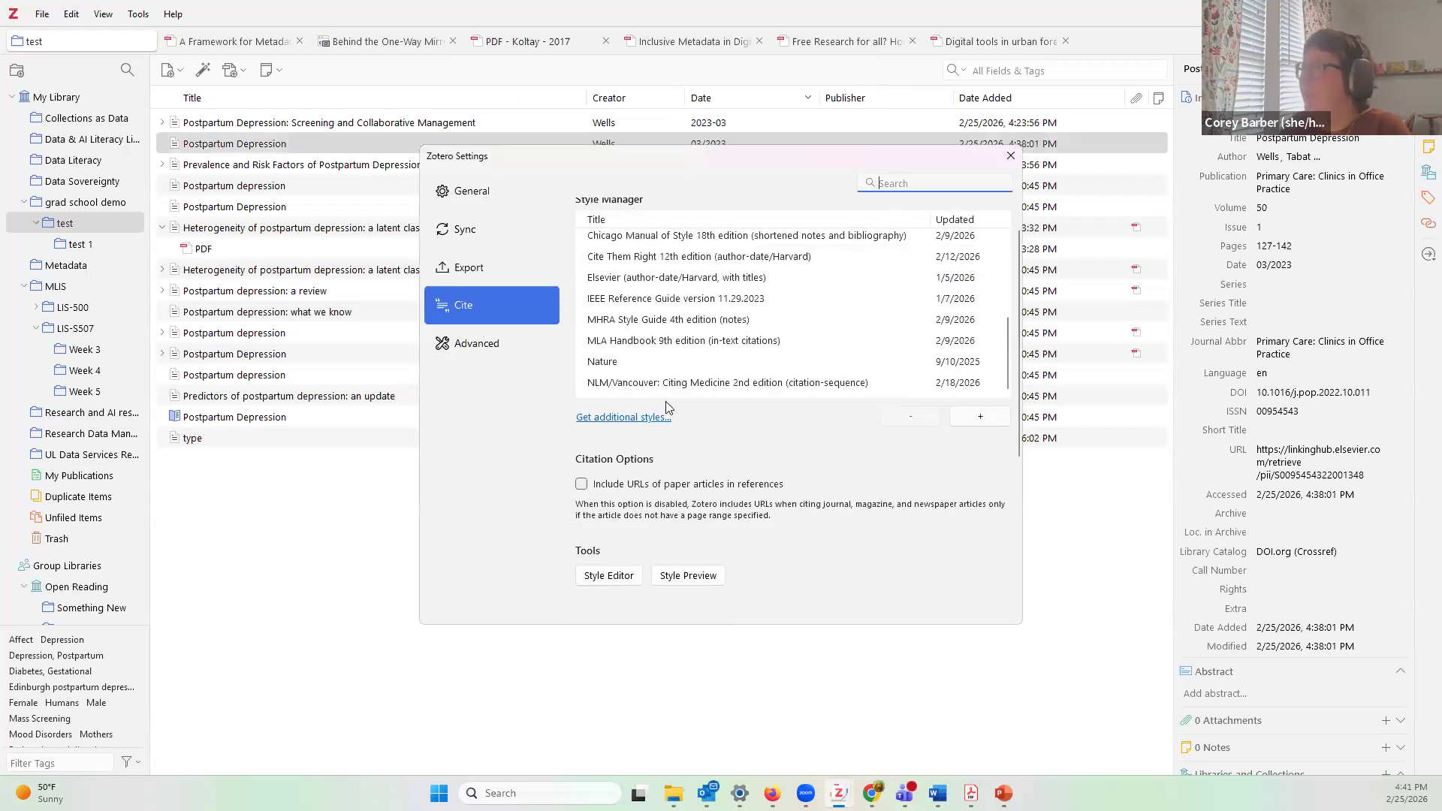
{"action": "scroll", "coordinate": [652, 420], "scroll_direction": "up", "scroll_amount": 1}
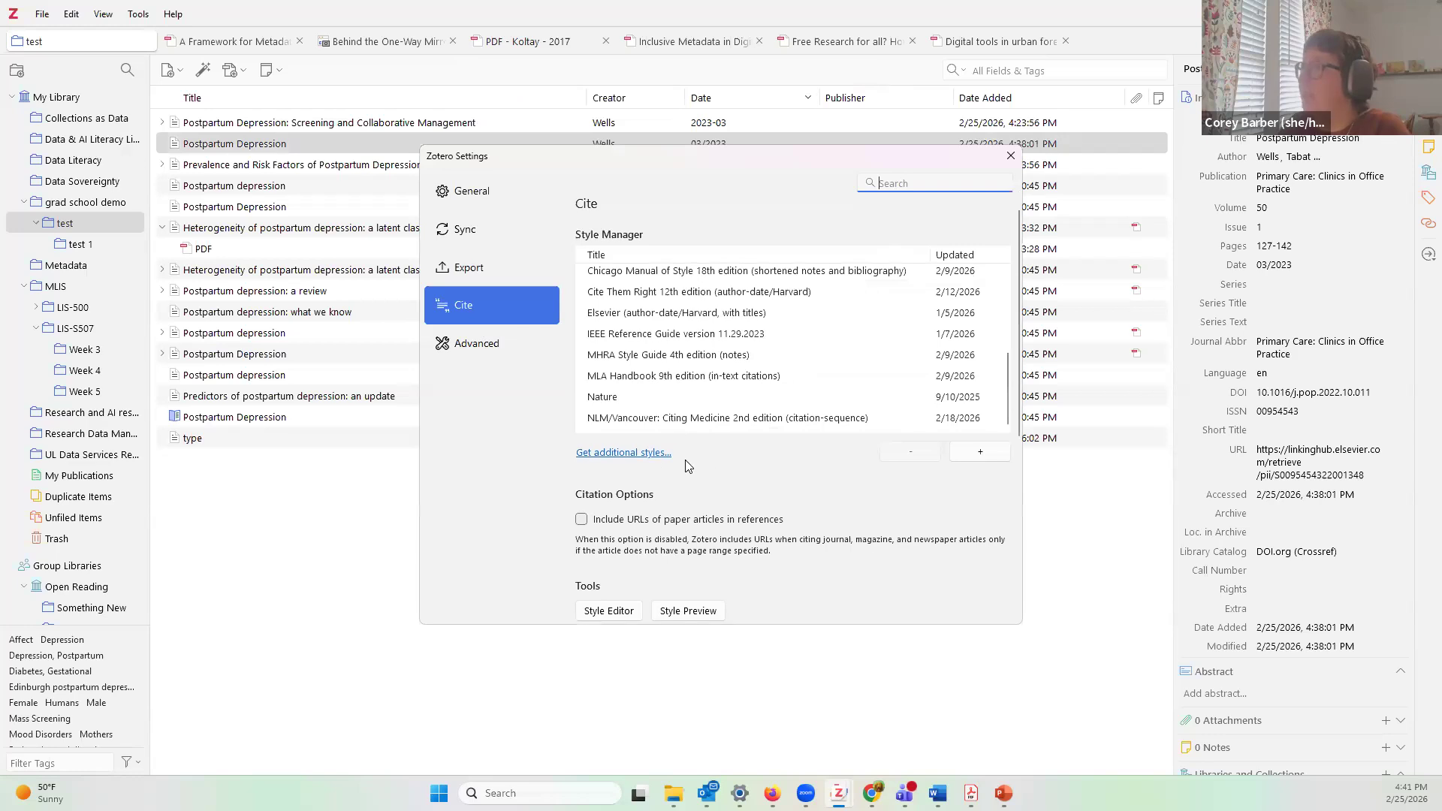
{"action": "left_click", "coordinate": [637, 454]}
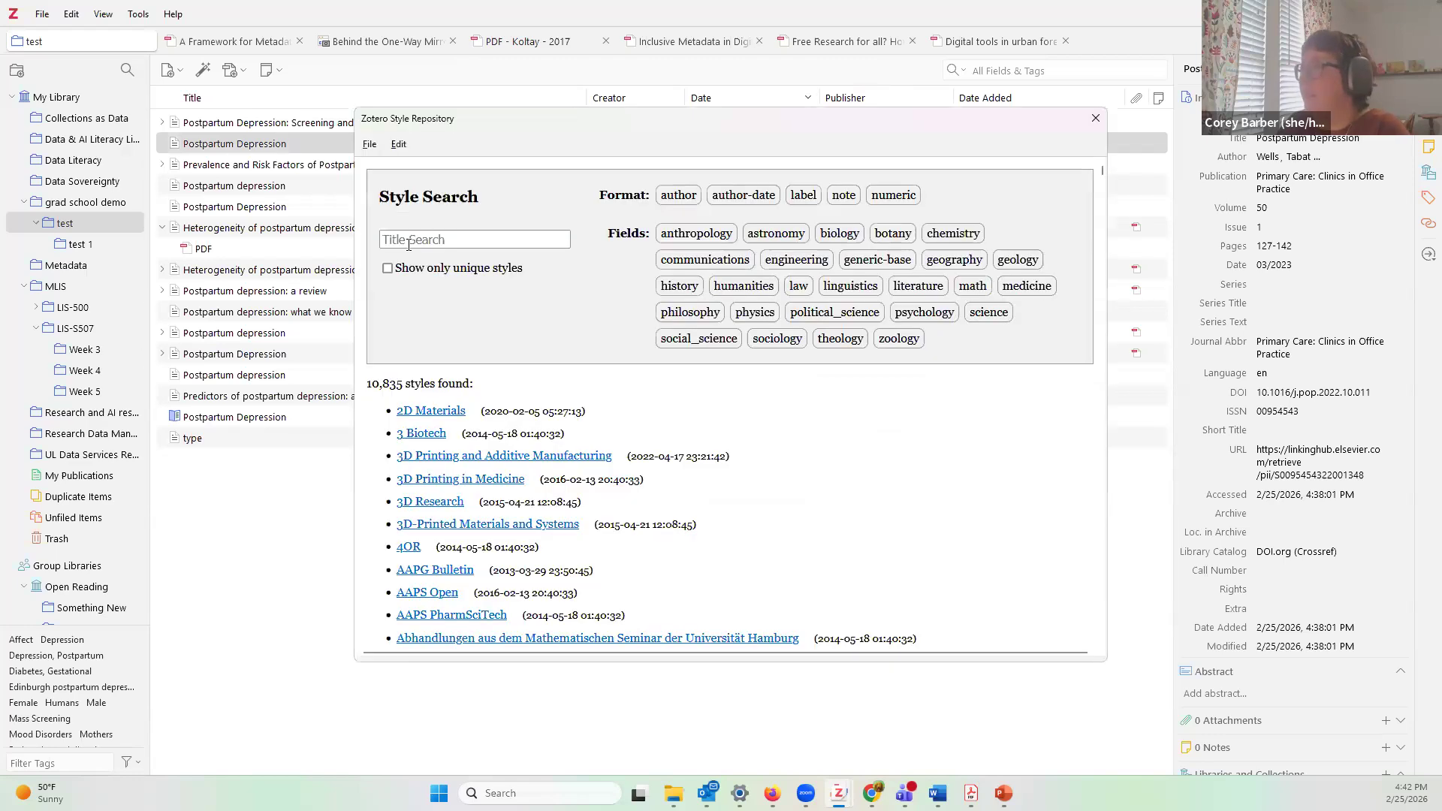
{"action": "mouse_move", "coordinate": [572, 523]}
{"action": "scroll", "coordinate": [481, 571], "scroll_direction": "down", "scroll_amount": 3}
{"action": "scroll", "coordinate": [524, 567], "scroll_direction": "down", "scroll_amount": 20}
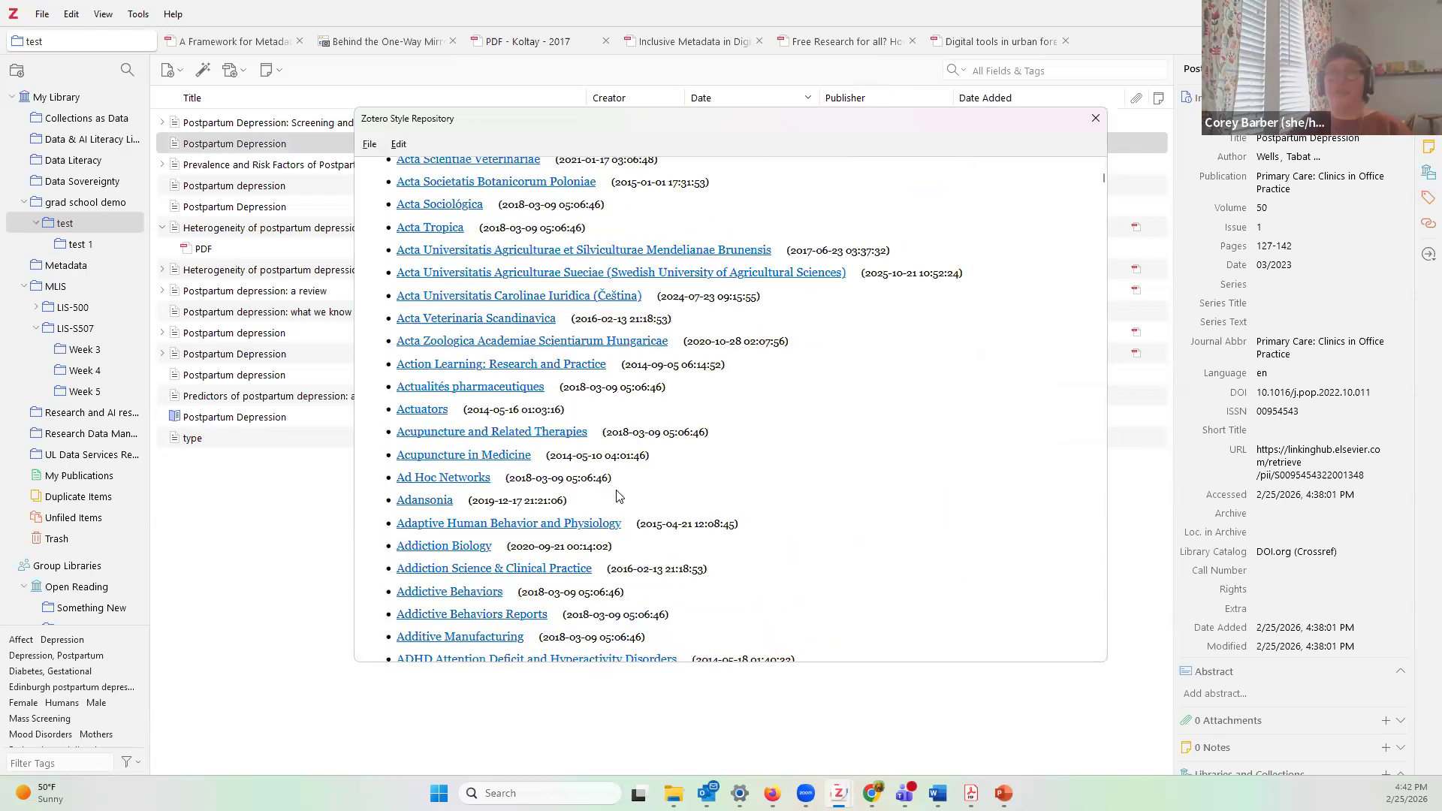
{"action": "scroll", "coordinate": [579, 516], "scroll_direction": "down", "scroll_amount": 1}
{"action": "scroll", "coordinate": [578, 516], "scroll_direction": "up", "scroll_amount": 20}
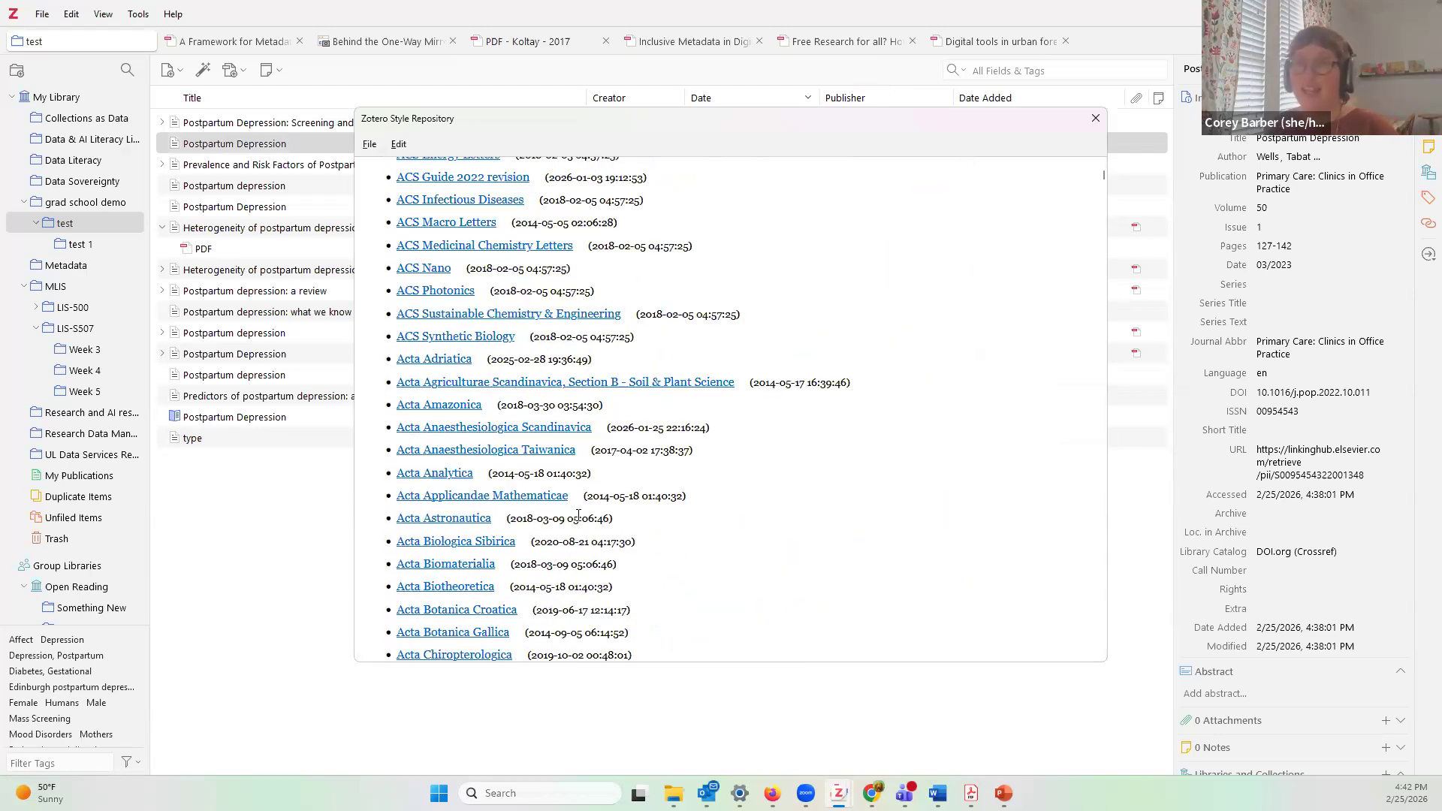
{"action": "scroll", "coordinate": [684, 434], "scroll_direction": "up", "scroll_amount": 3}
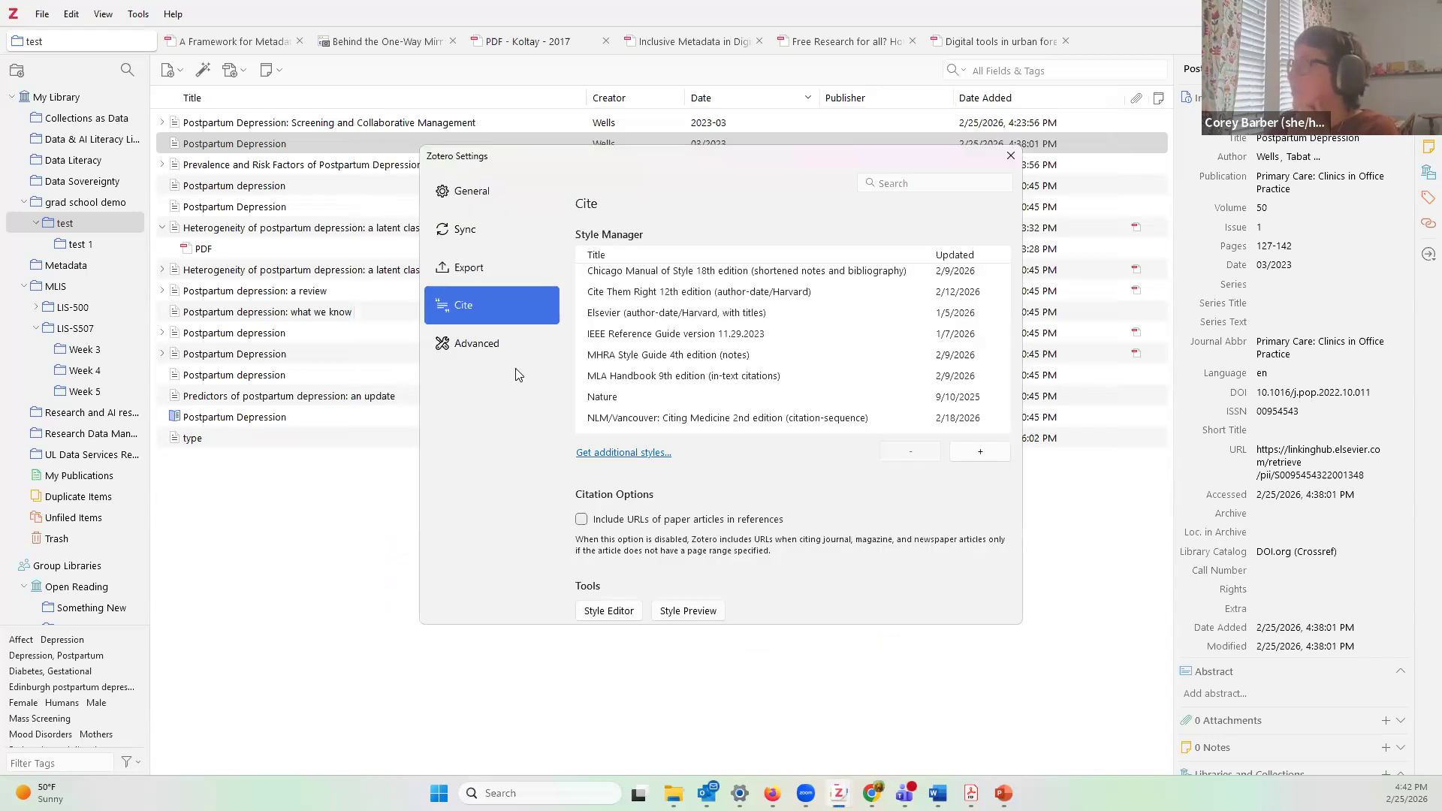
Step: Select APA Style 7th edition among installed styles and close Settings
{"action": "scroll", "coordinate": [643, 321], "scroll_direction": "up", "scroll_amount": 3}
{"action": "left_click", "coordinate": [643, 321]}
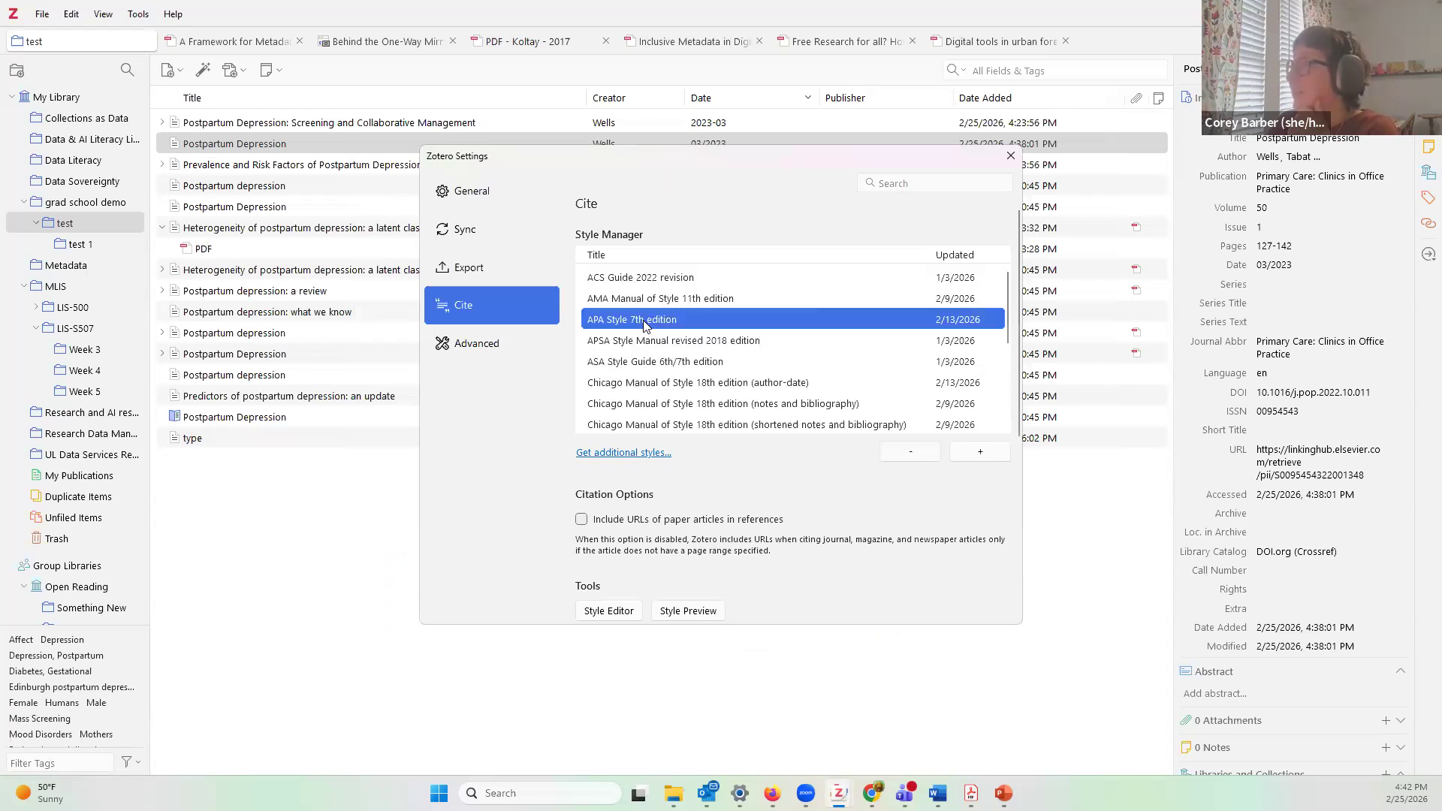
{"action": "left_click", "coordinate": [1012, 157]}
{"action": "right_click", "coordinate": [321, 141]}
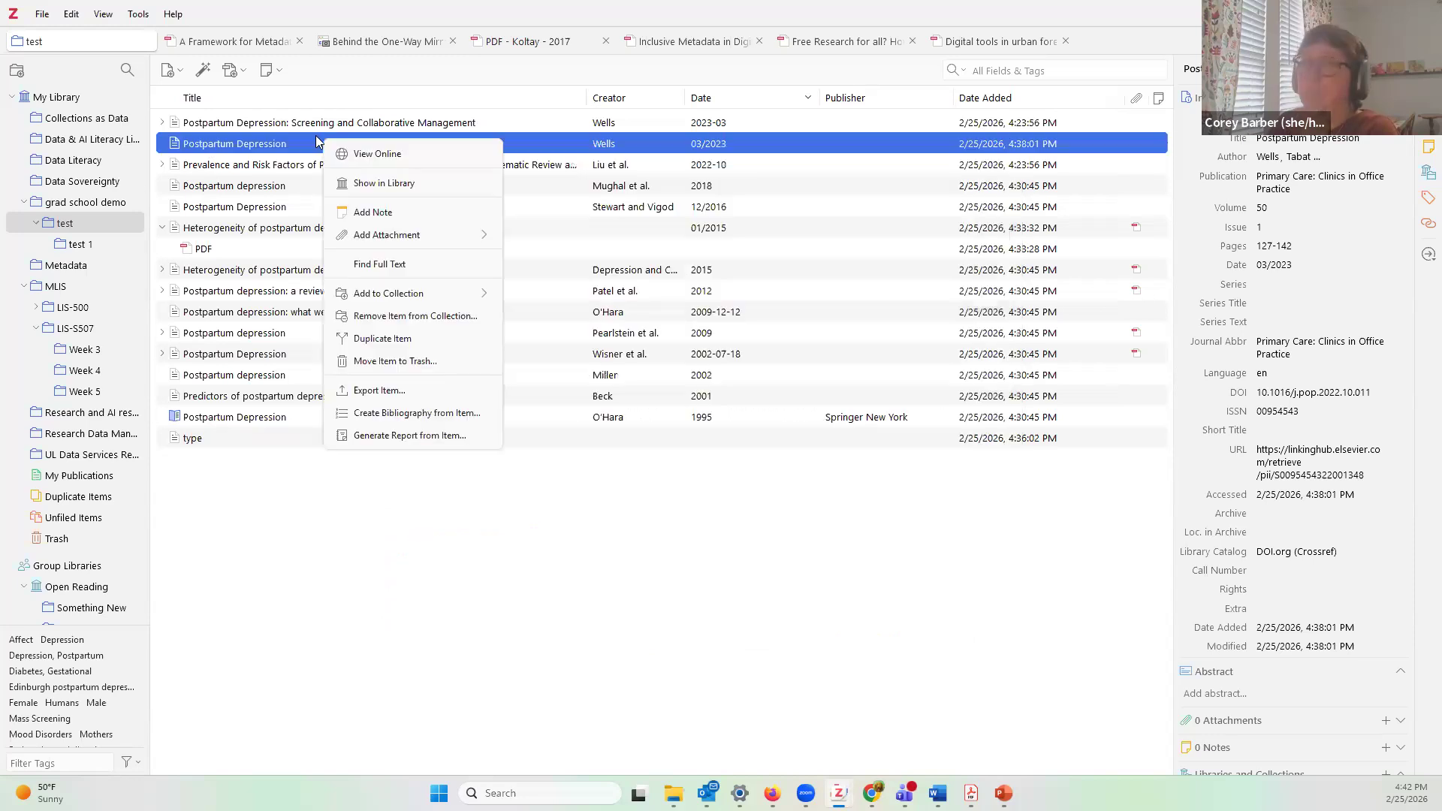
{"action": "left_click", "coordinate": [394, 413]}
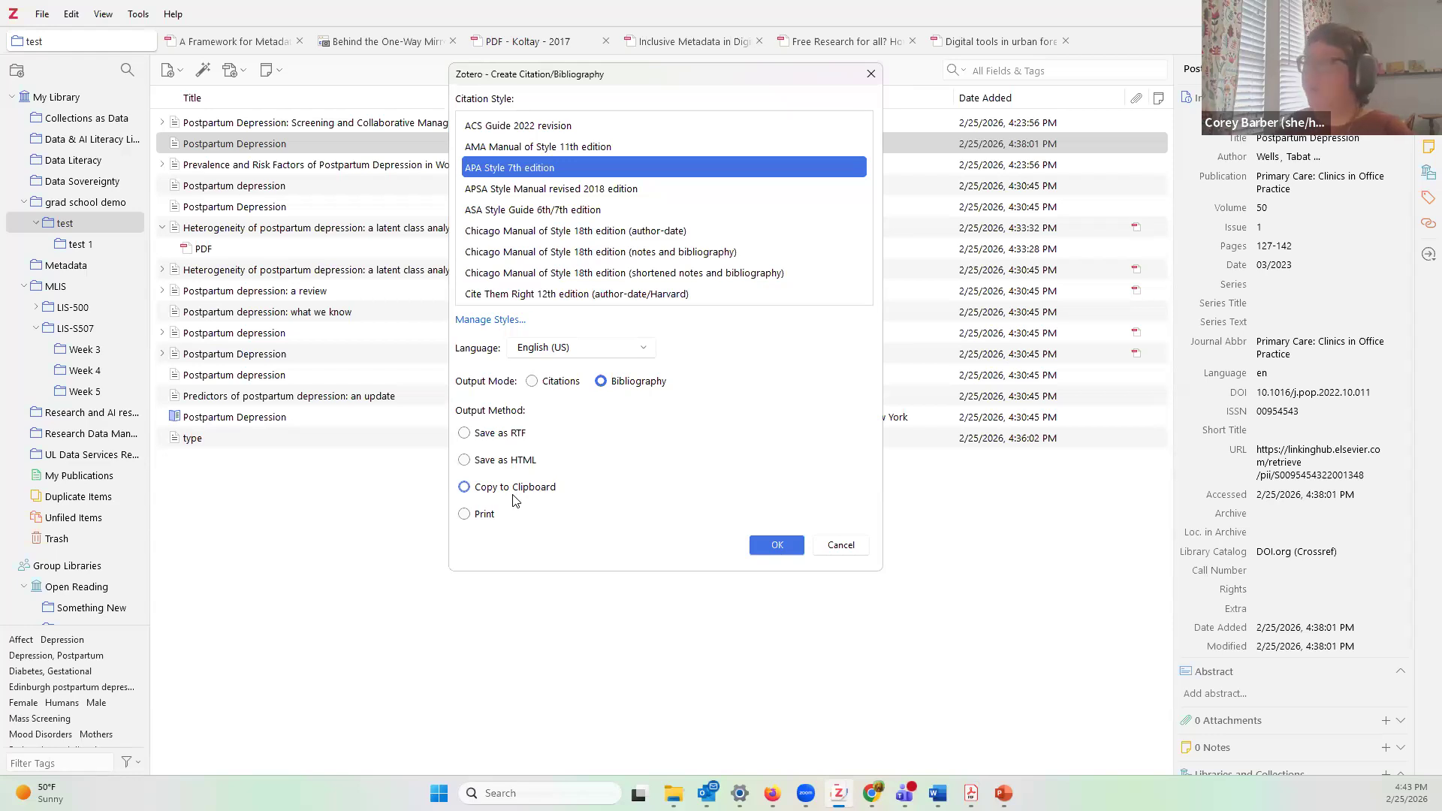
{"action": "left_click", "coordinate": [542, 490]}
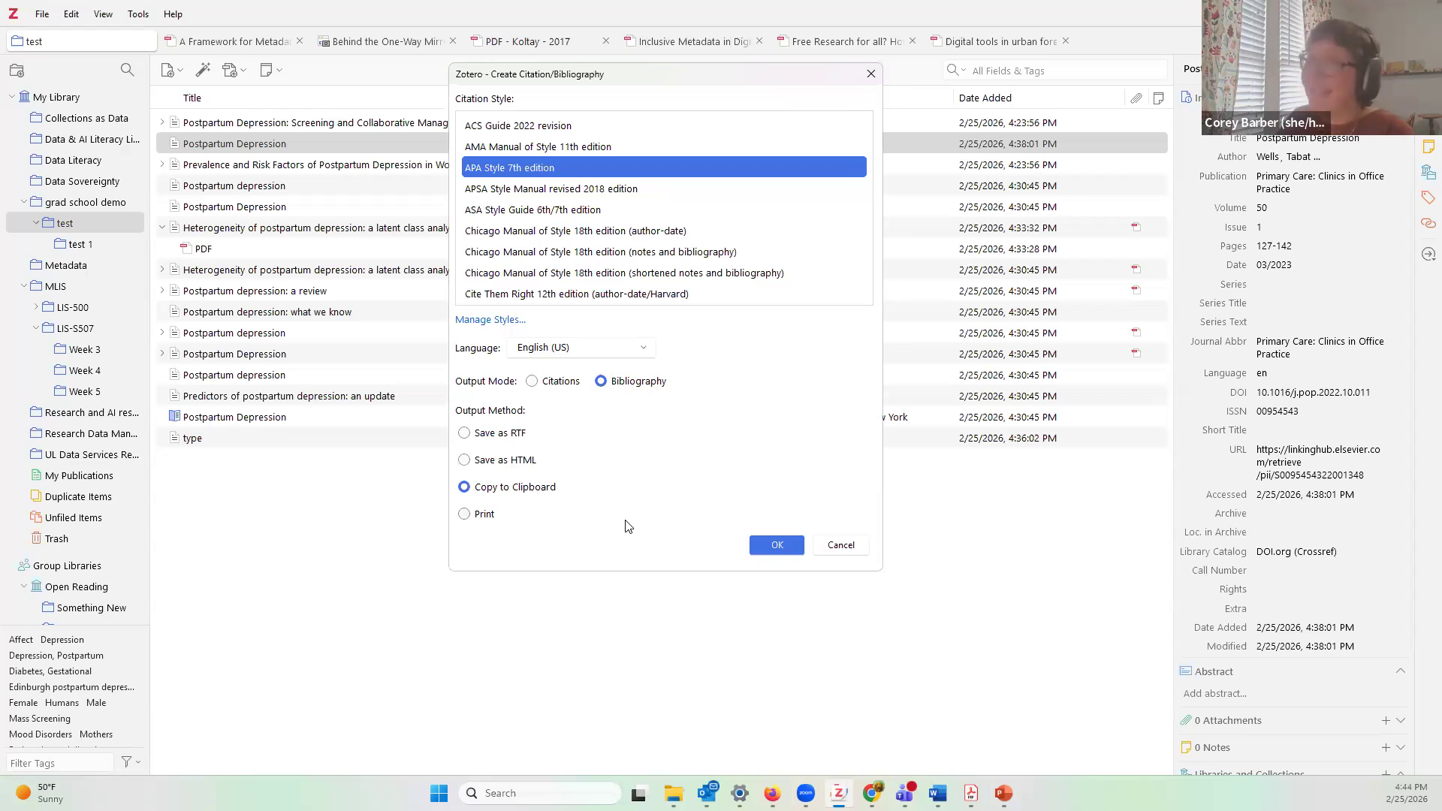
{"action": "left_click", "coordinate": [841, 546]}
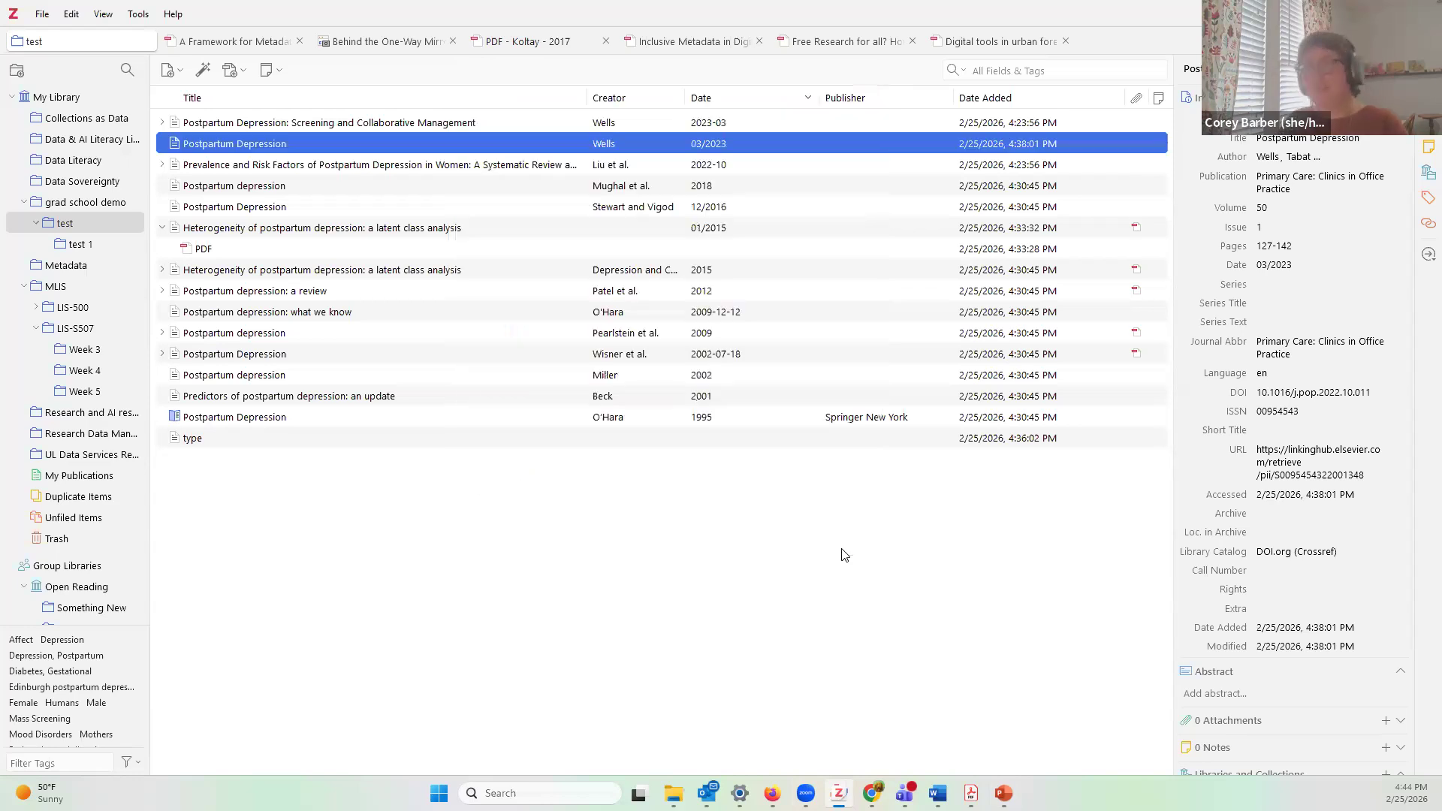
Step: Look through the File menu, then open Zotero Settings from the Edit menu
{"action": "left_click", "coordinate": [39, 13]}
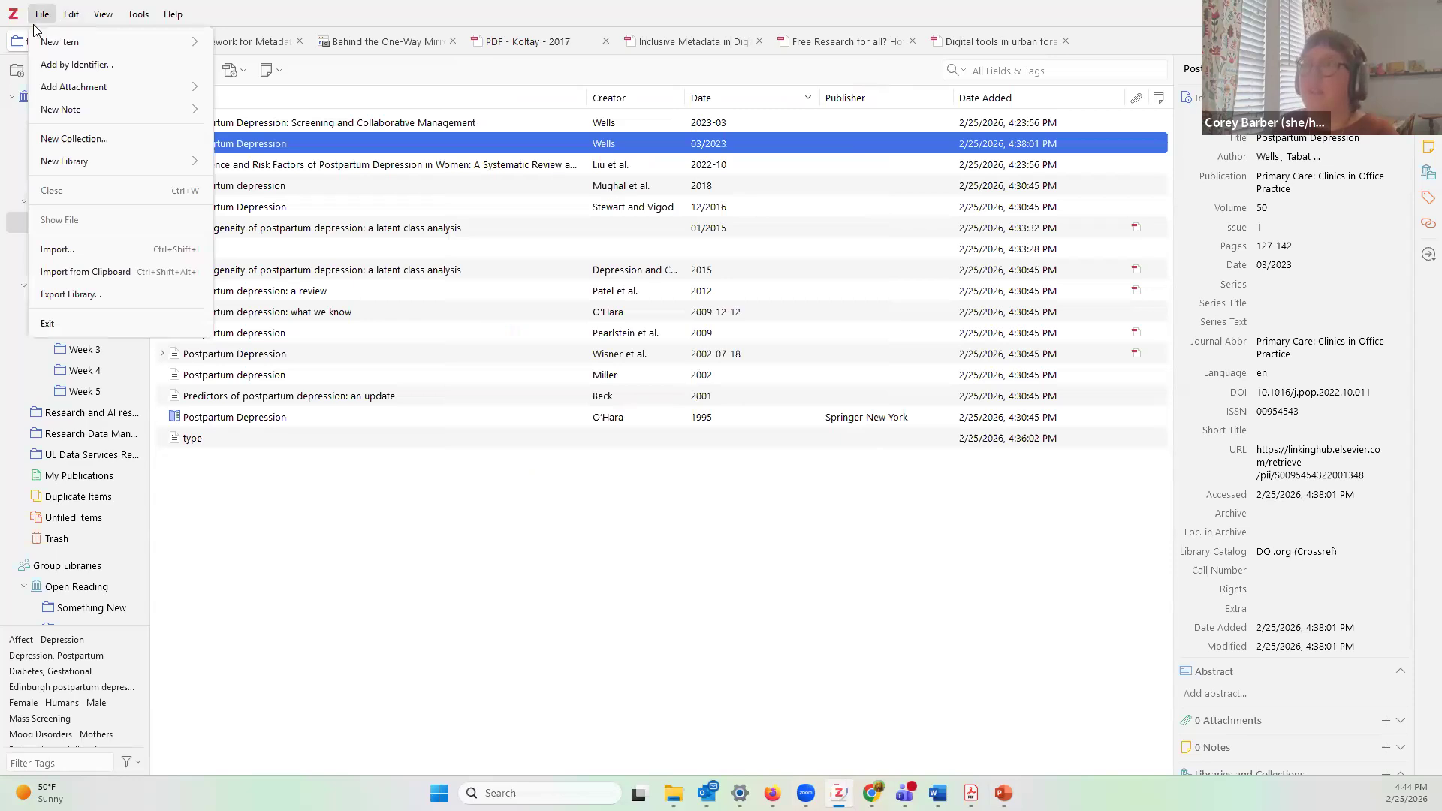
{"action": "left_click", "coordinate": [69, 21]}
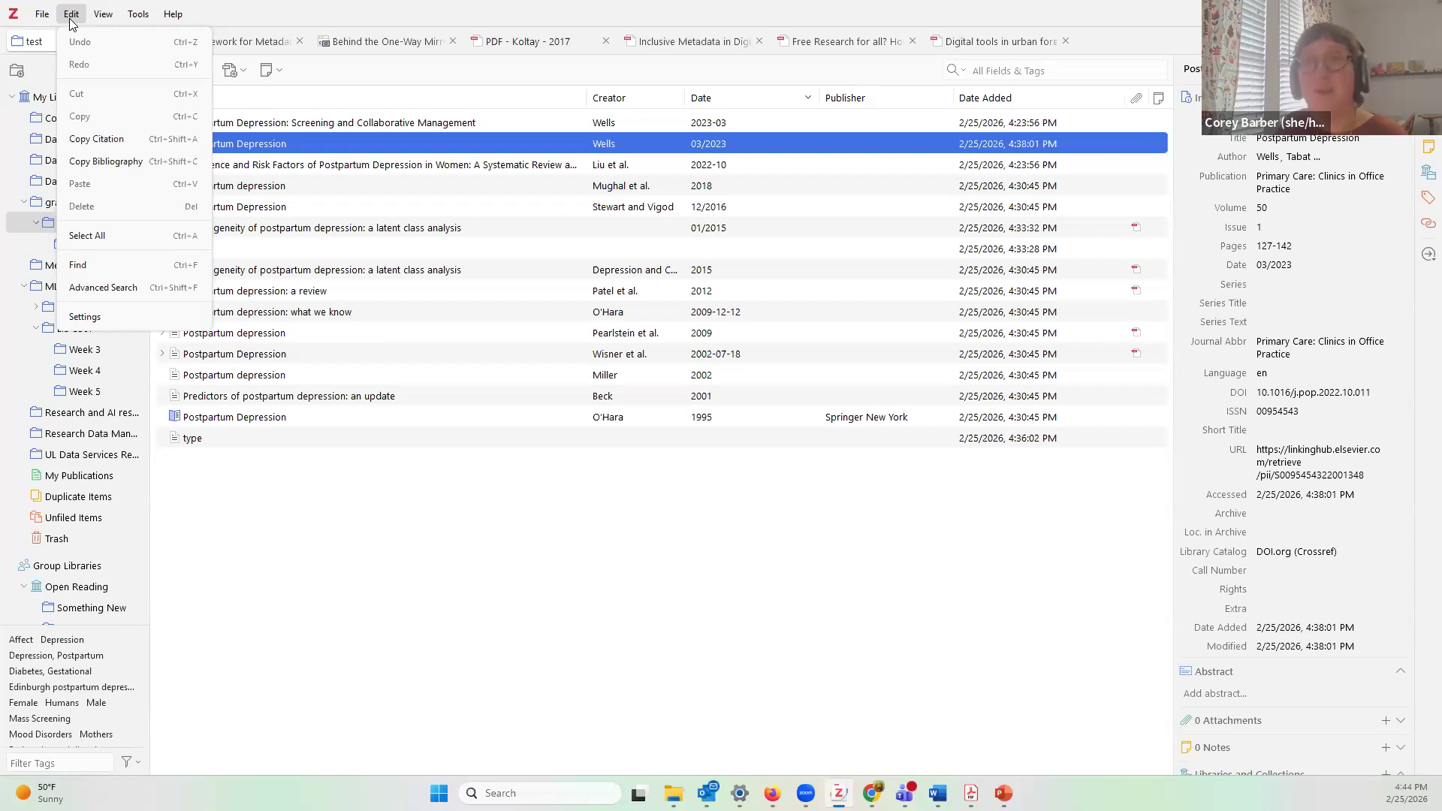
{"action": "left_click", "coordinate": [85, 317]}
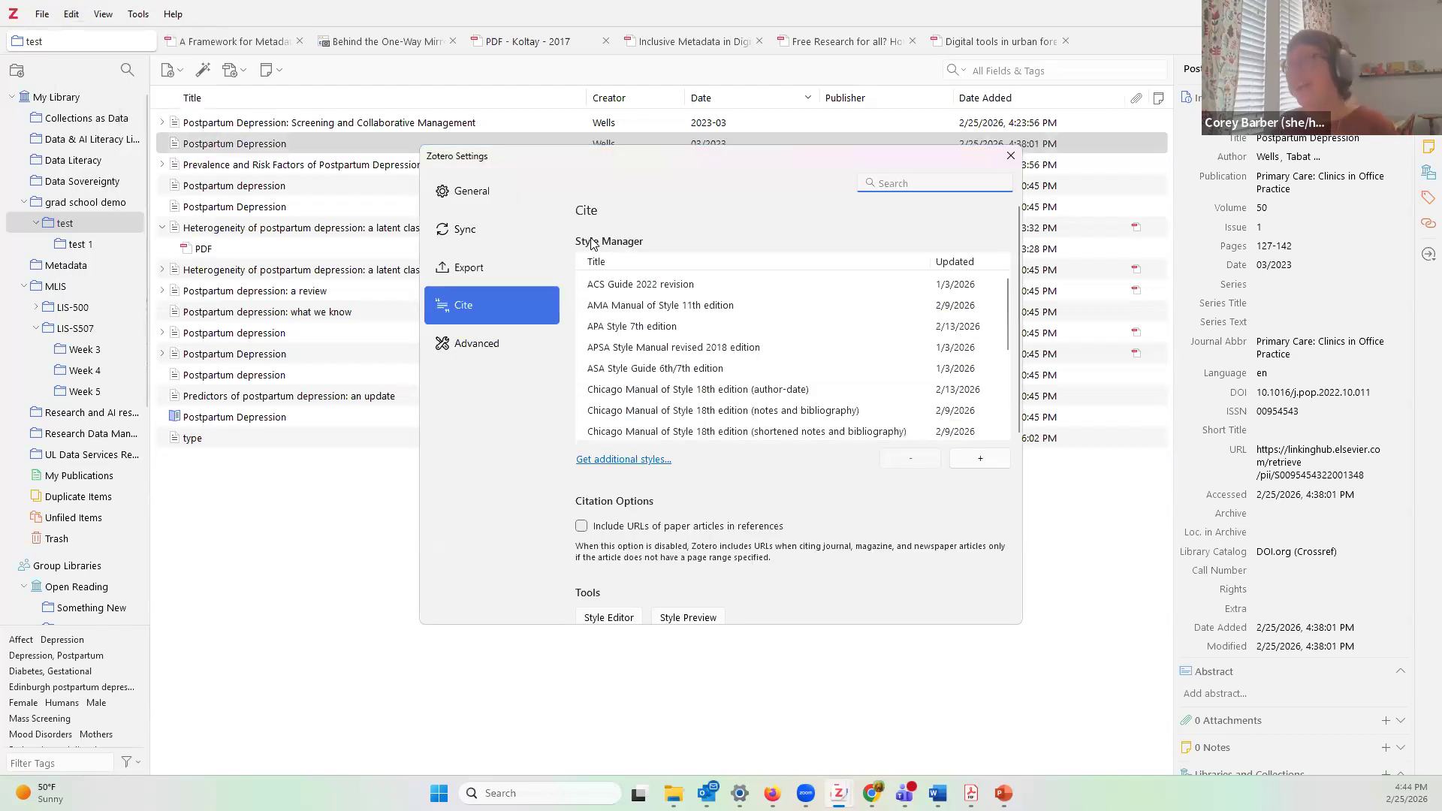
{"action": "left_click", "coordinate": [479, 202]}
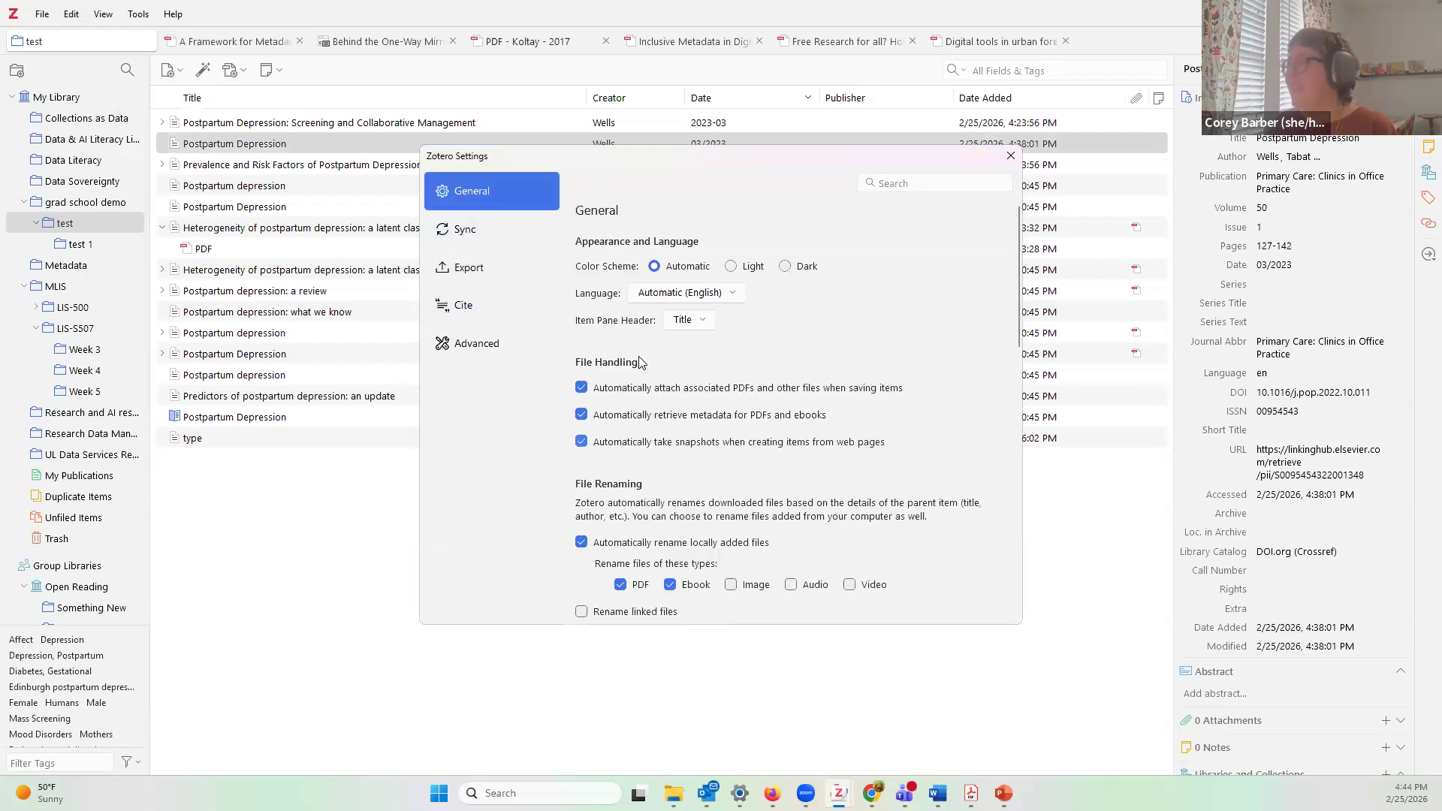
{"action": "left_click", "coordinate": [474, 229]}
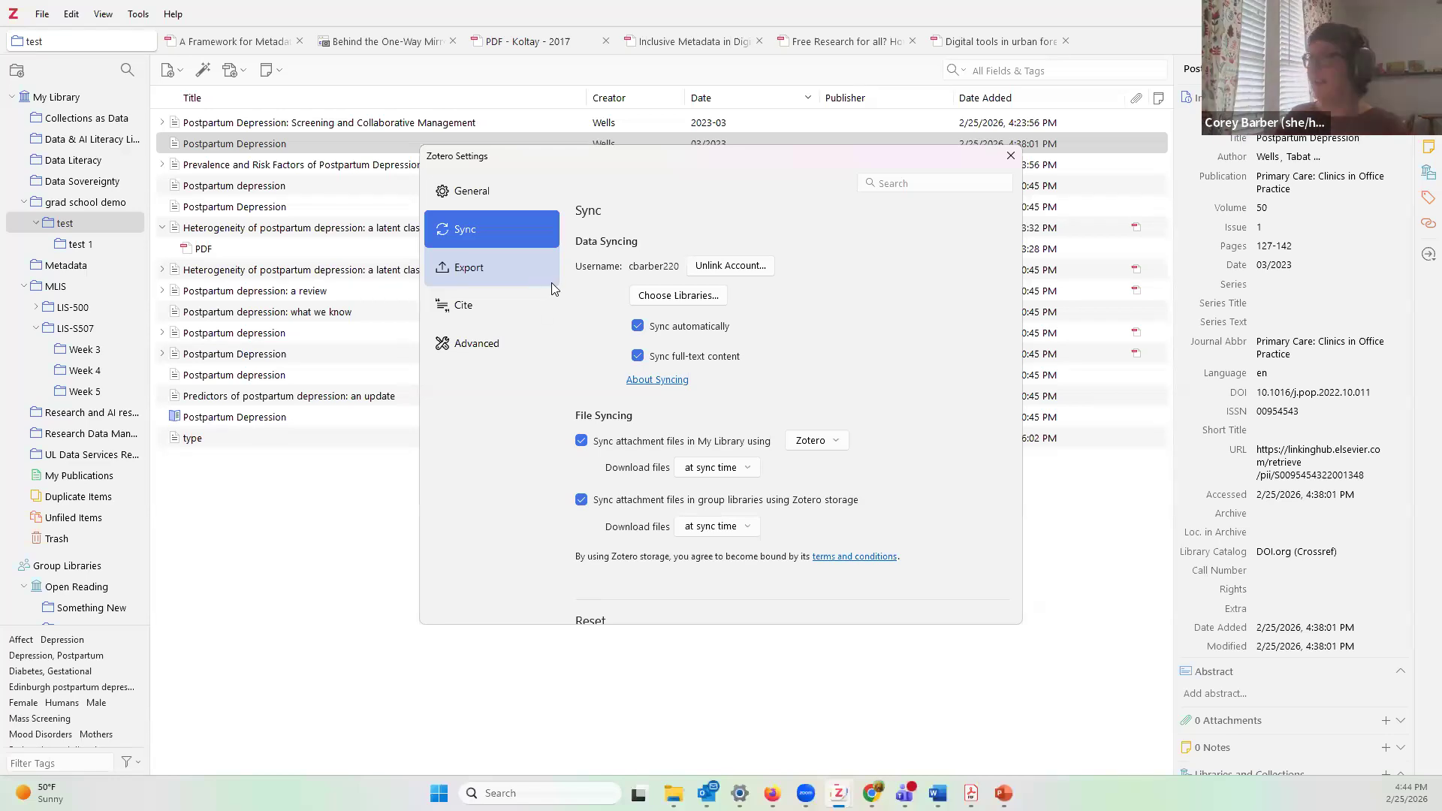
{"action": "left_click", "coordinate": [532, 317]}
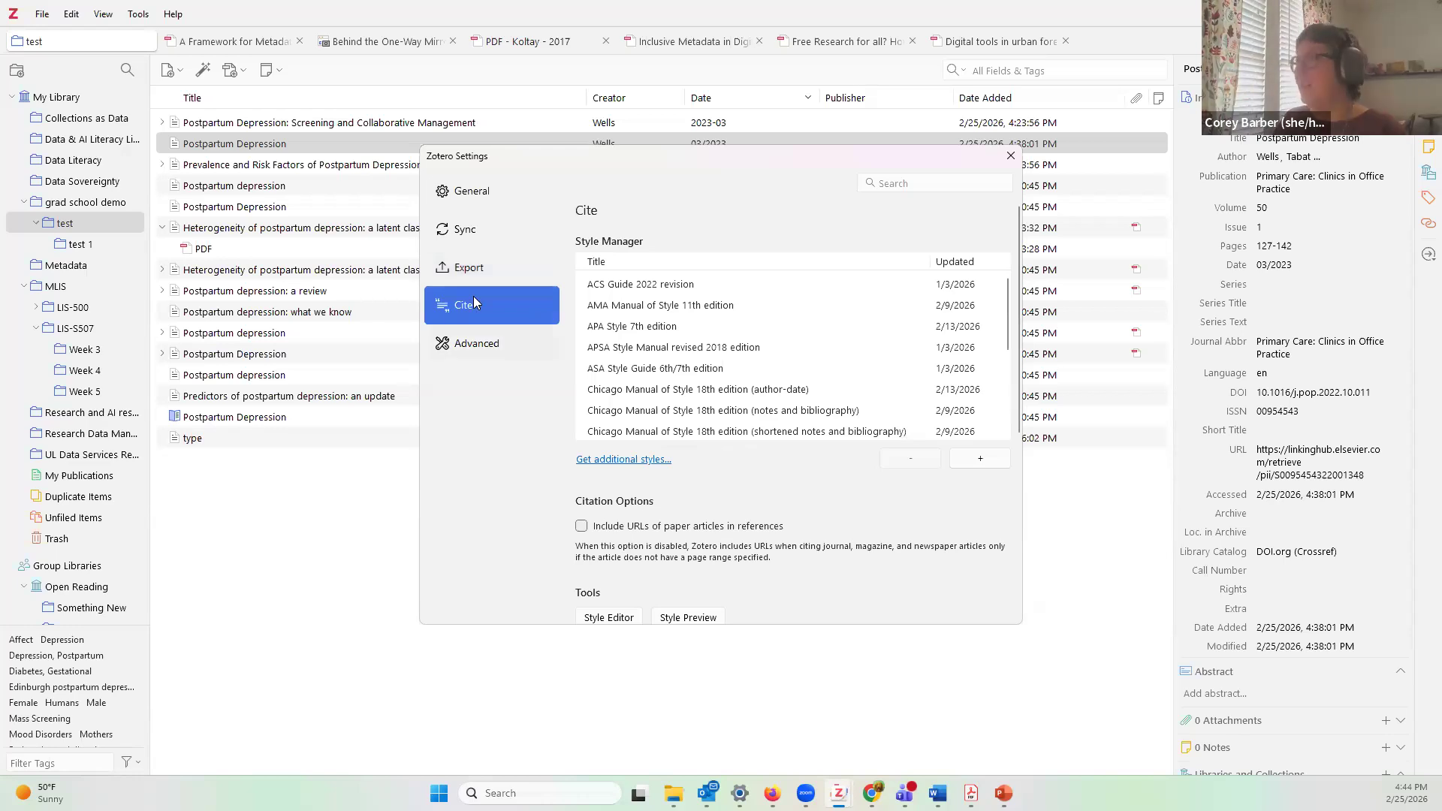
Step: Check APA 7th edition and the Microsoft Word add-in under Word Processors, then close Settings
{"action": "left_click", "coordinate": [631, 328]}
{"action": "scroll", "coordinate": [676, 376], "scroll_direction": "down", "scroll_amount": 8}
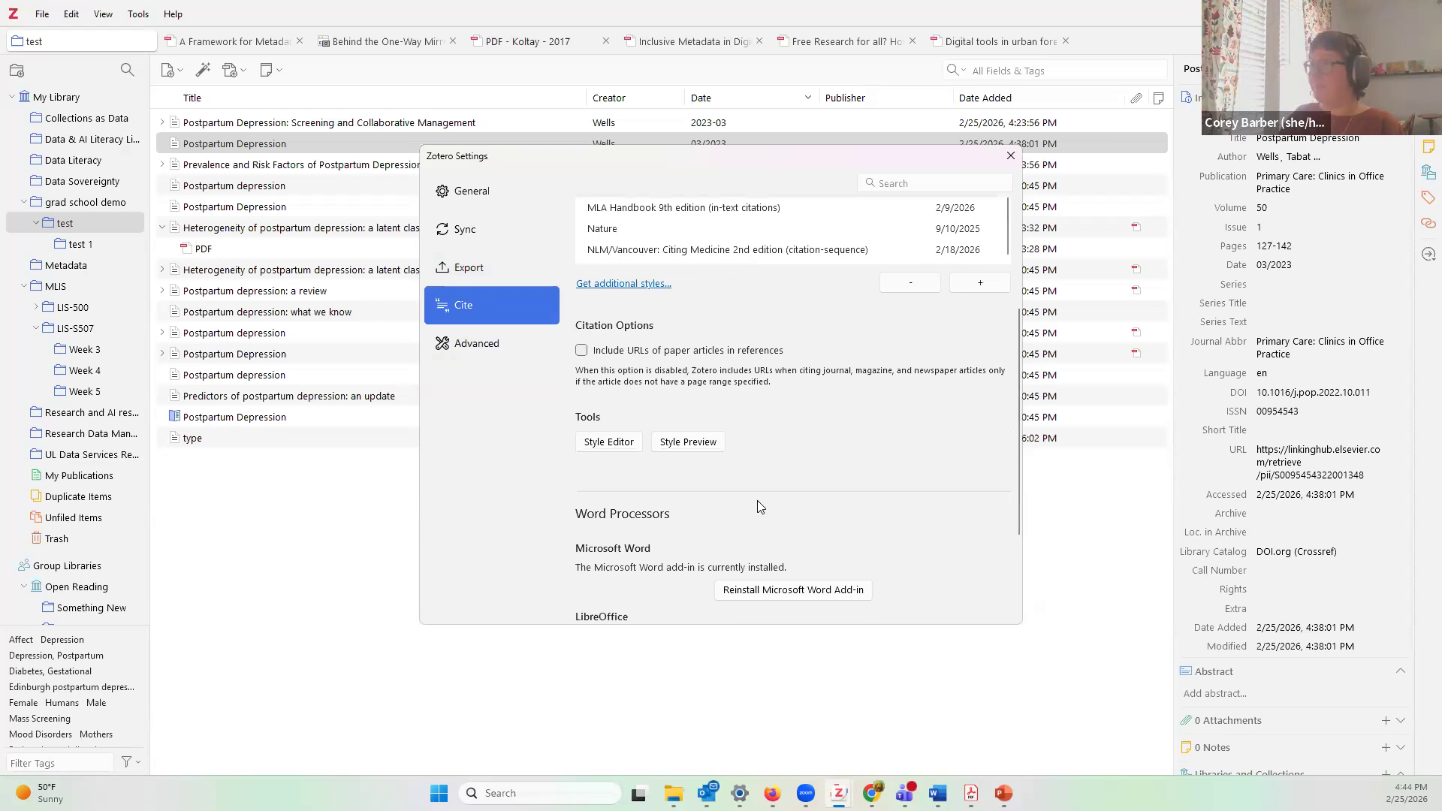
{"action": "scroll", "coordinate": [758, 507], "scroll_direction": "down", "scroll_amount": 2}
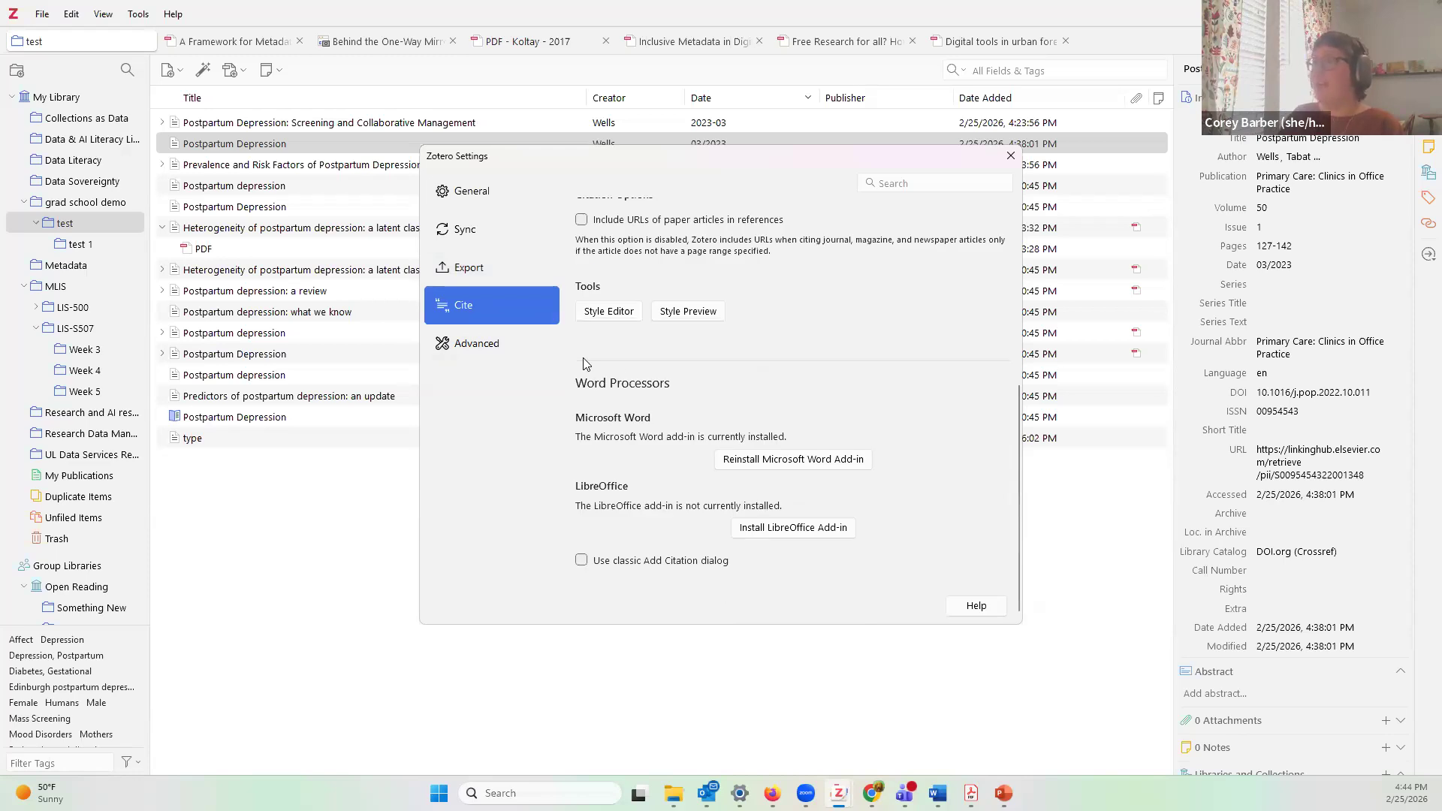
{"action": "scroll", "coordinate": [683, 440], "scroll_direction": "down", "scroll_amount": 1}
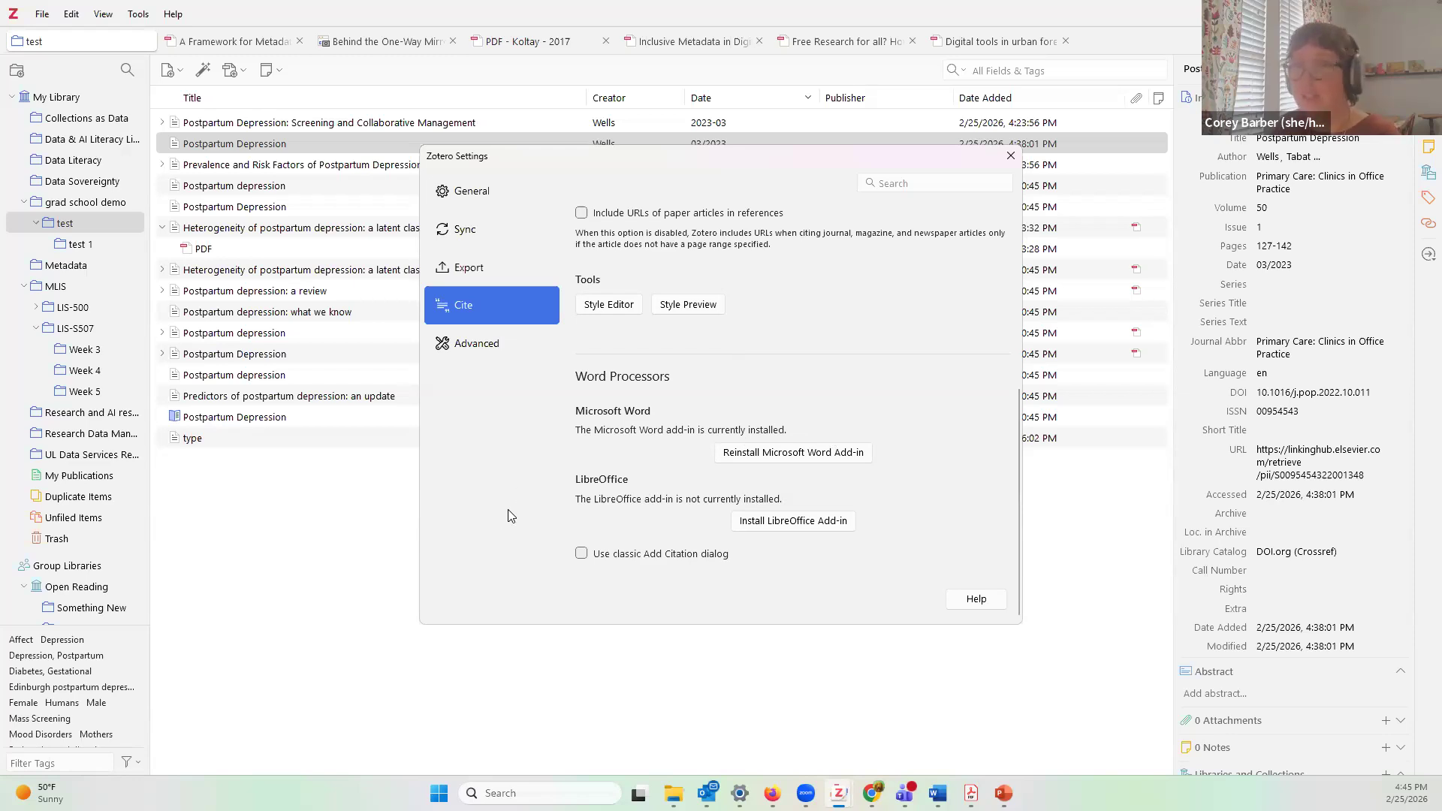
{"action": "left_click", "coordinate": [1018, 160]}
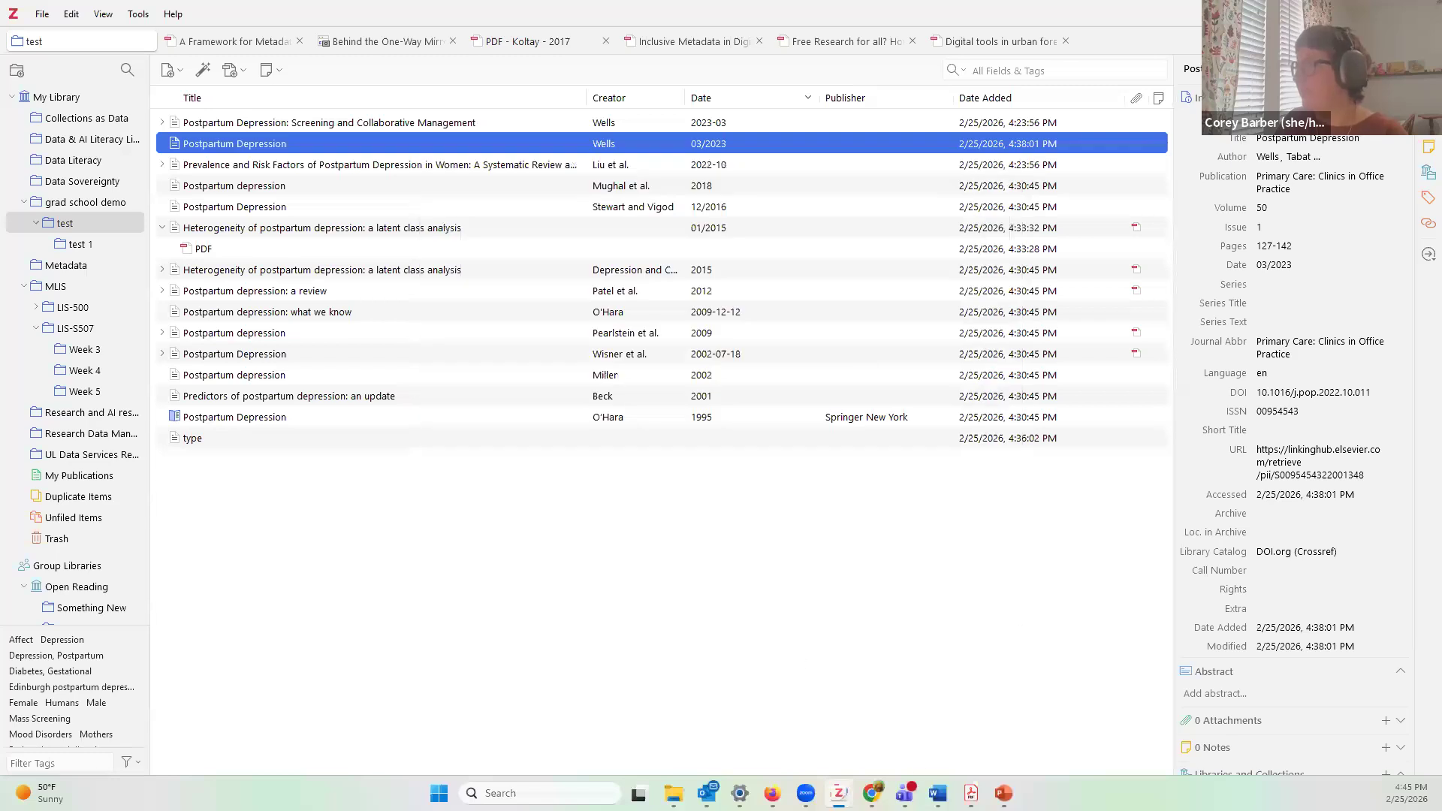
Step: Float the blank Word Document3 window, resized and moved up-left over the Zotero library
{"action": "left_click", "coordinate": [935, 793]}
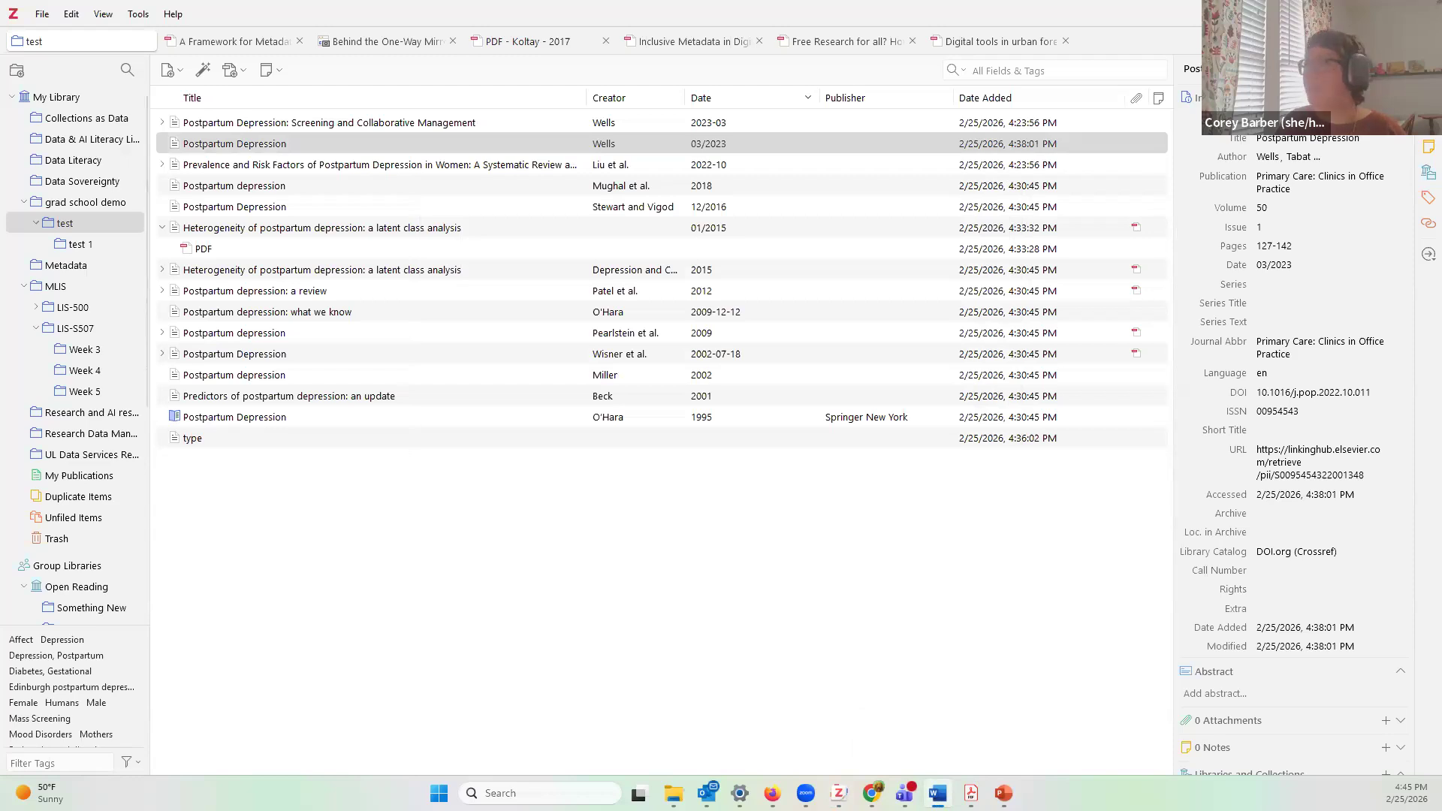
{"action": "left_click", "coordinate": [1037, 192]}
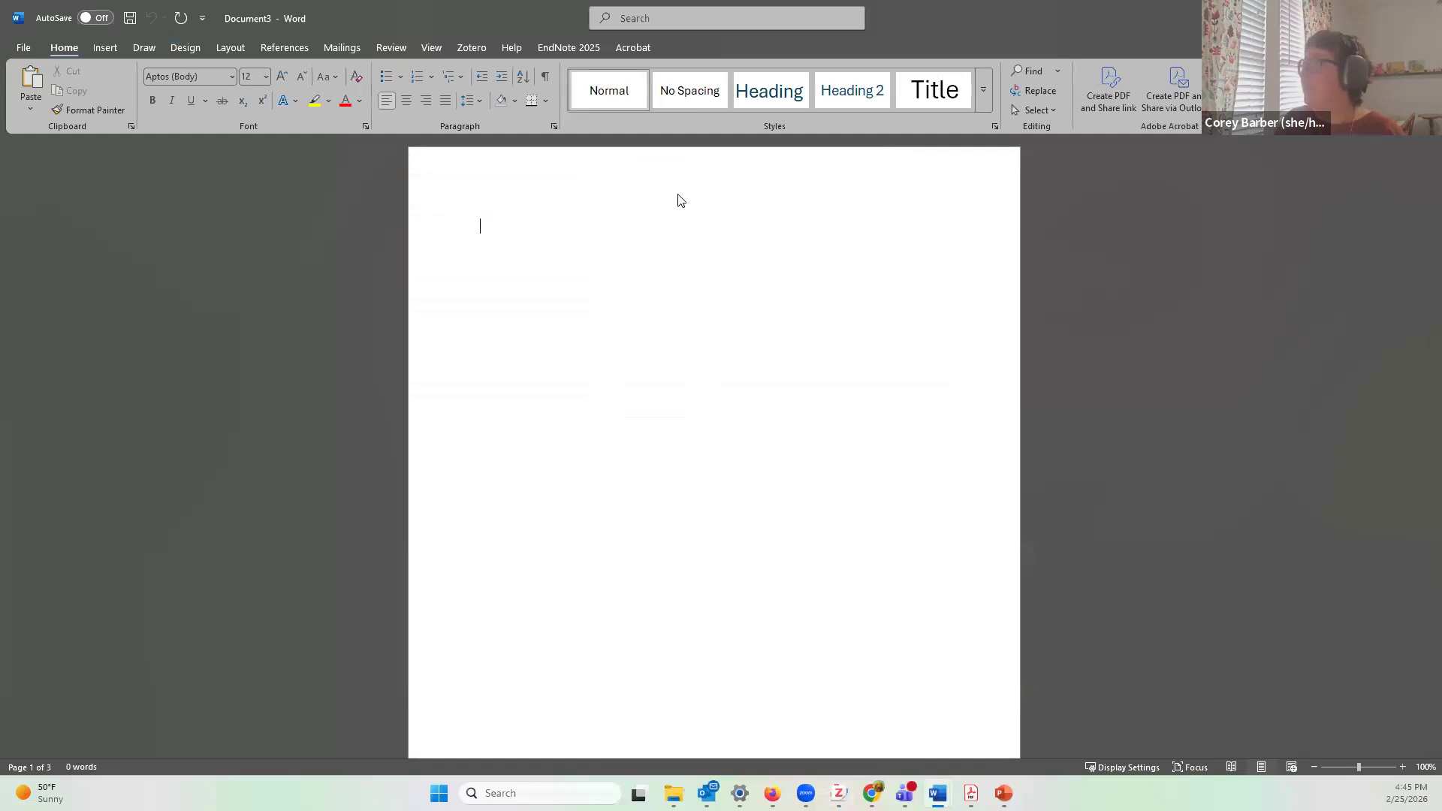
{"action": "left_click", "coordinate": [1388, 18]}
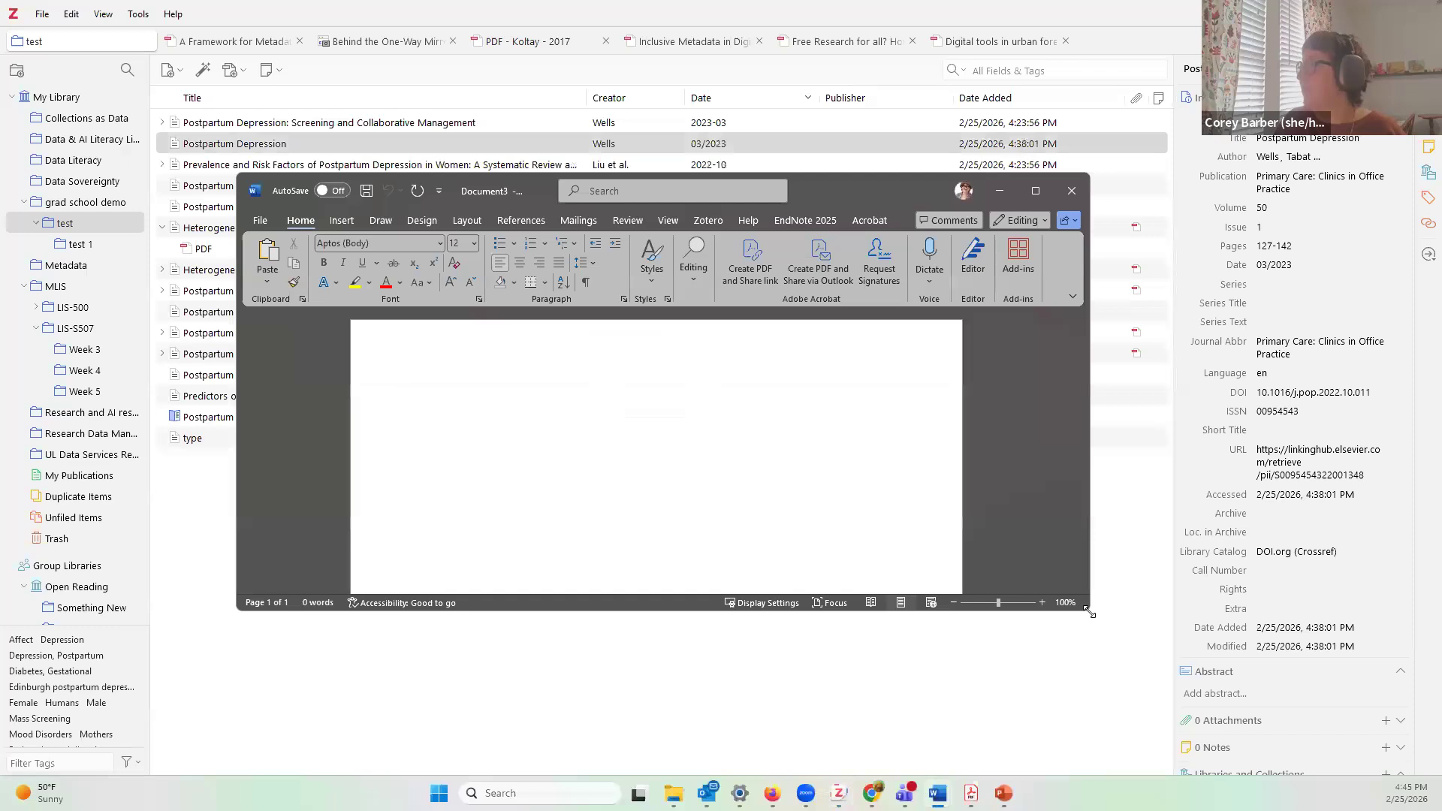
{"action": "left_click_drag", "start_coordinate": [1089, 613], "coordinate": [1244, 774]}
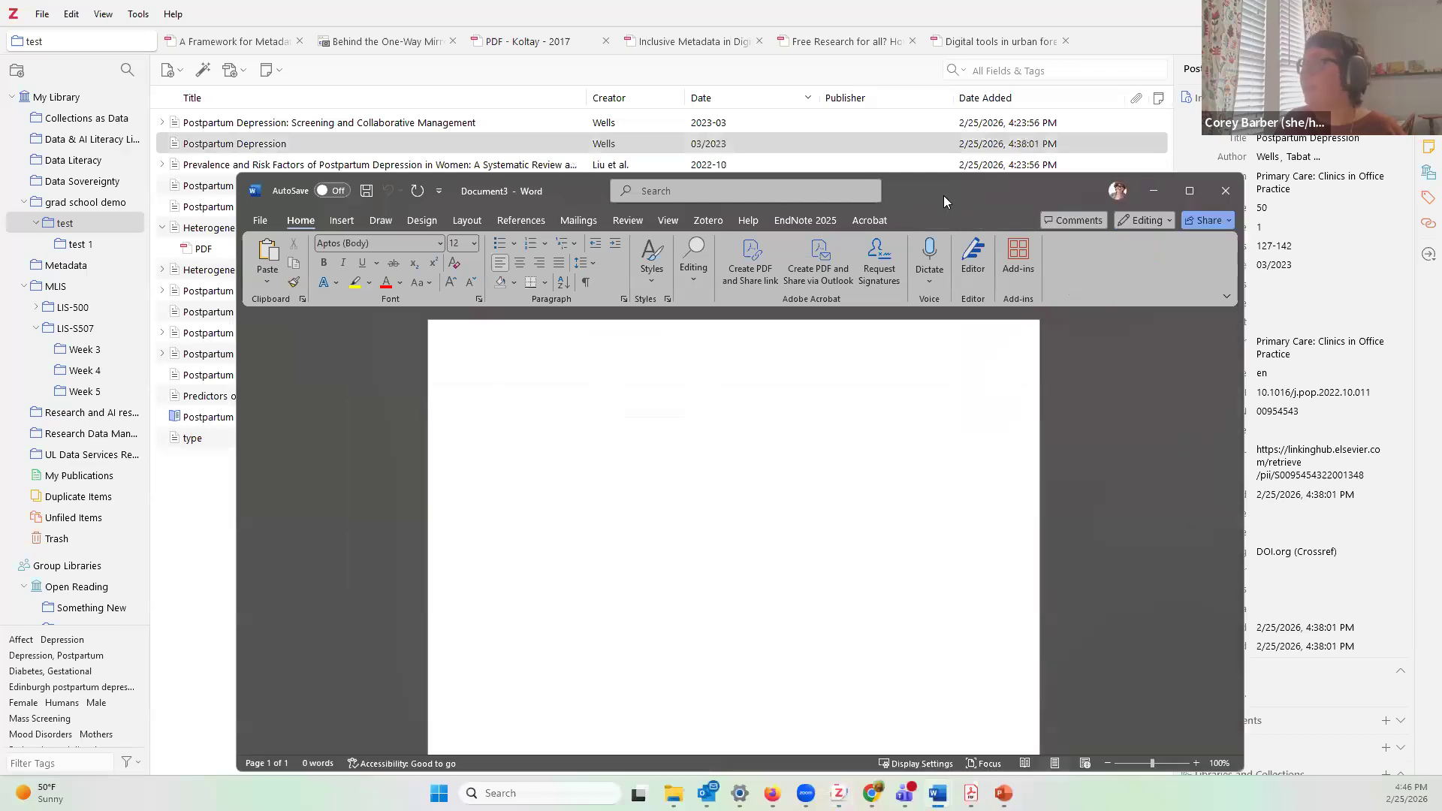
{"action": "left_click_drag", "start_coordinate": [943, 195], "coordinate": [855, 83]}
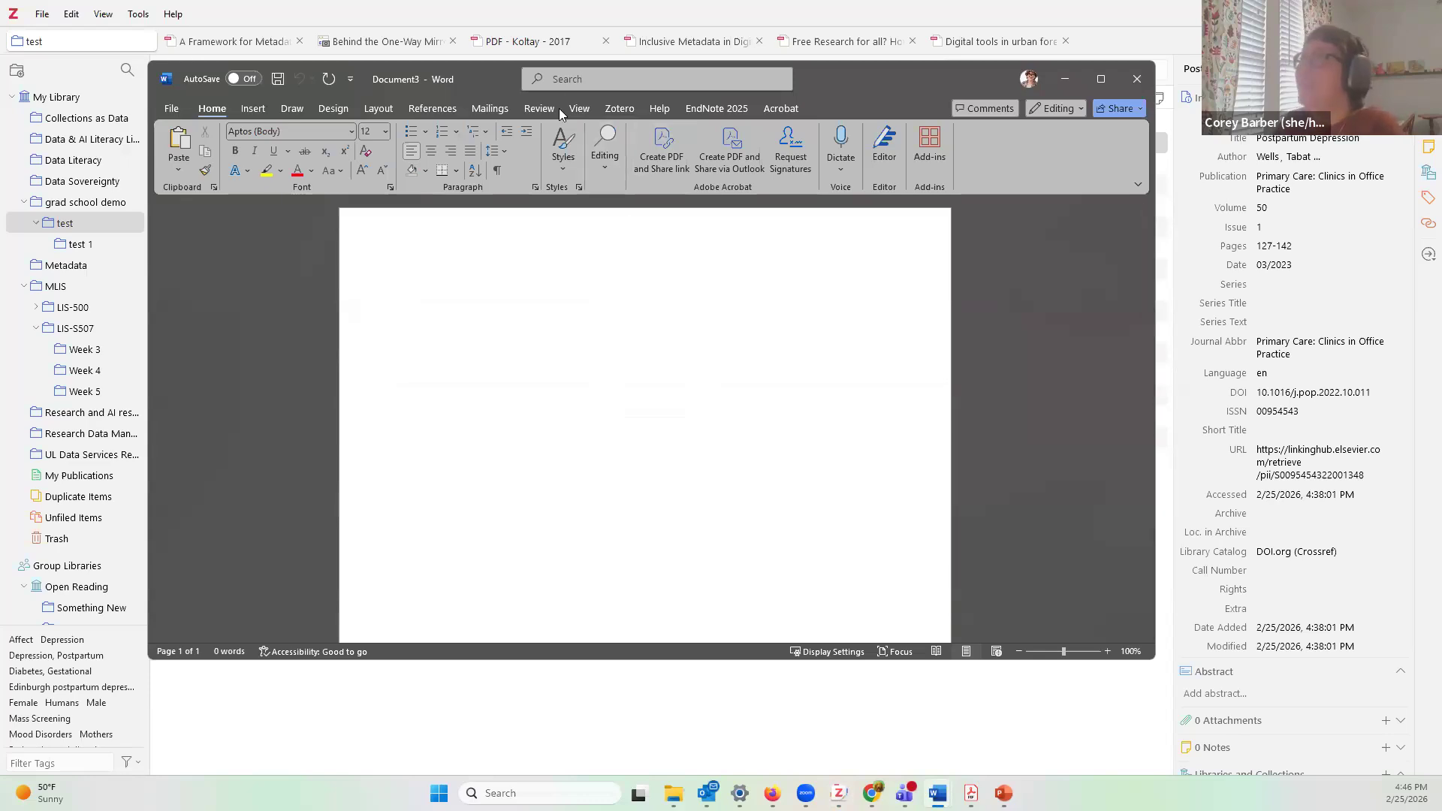
{"action": "left_click", "coordinate": [618, 110]}
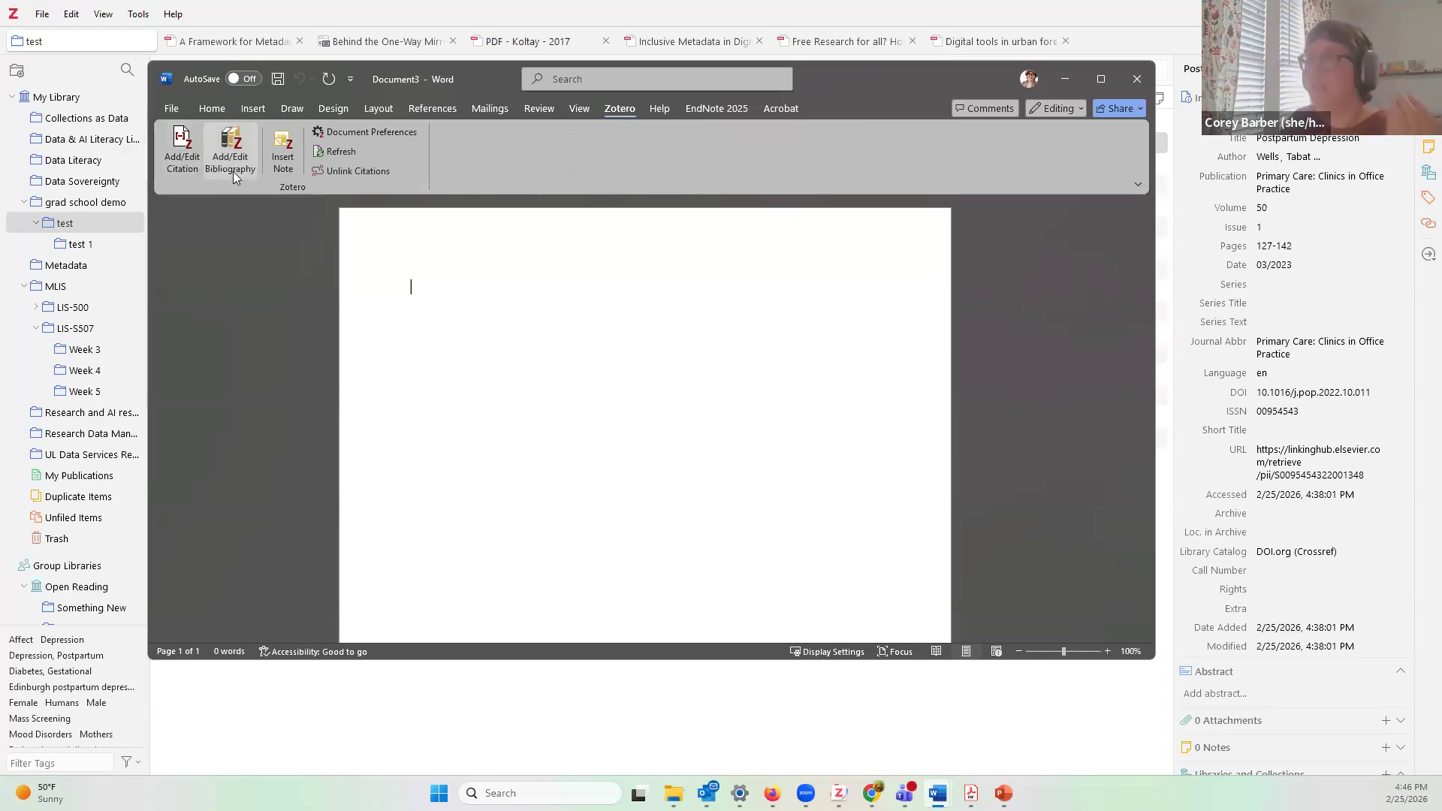
{"action": "double_click", "coordinate": [437, 287]}
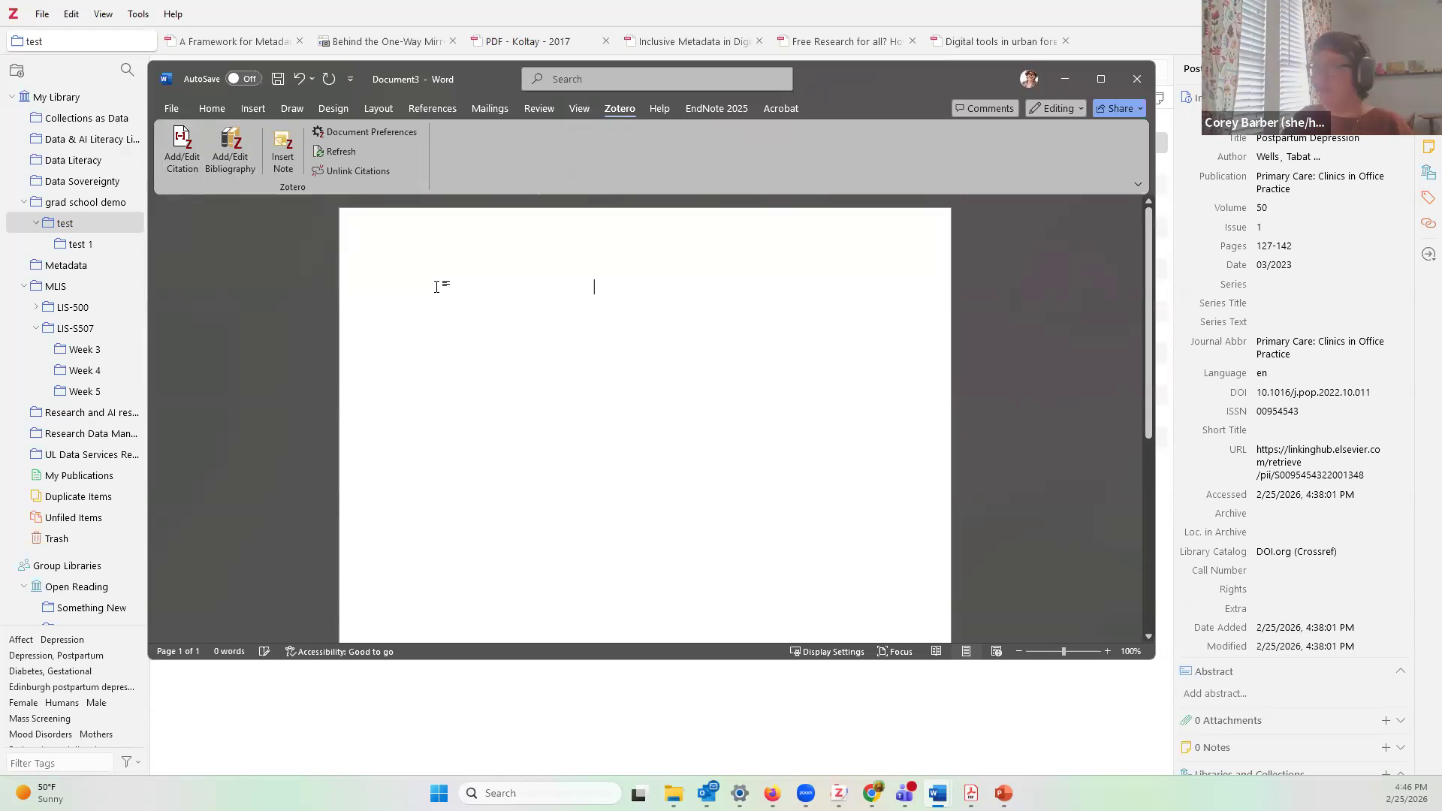
{"action": "type", "text": "Paper"}
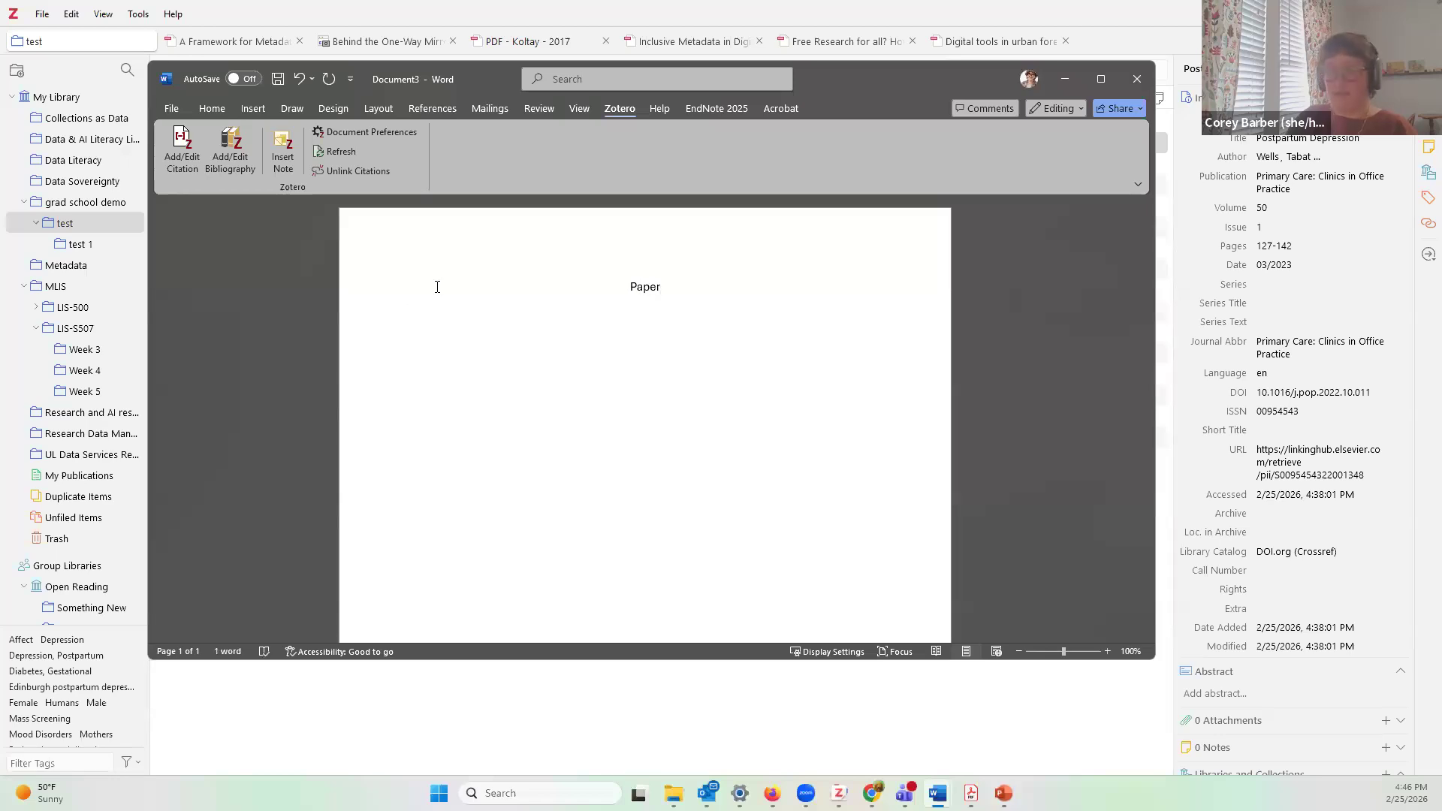
{"action": "key", "text": "Return"}
{"action": "type", "text": "I am writing a research paper. "}
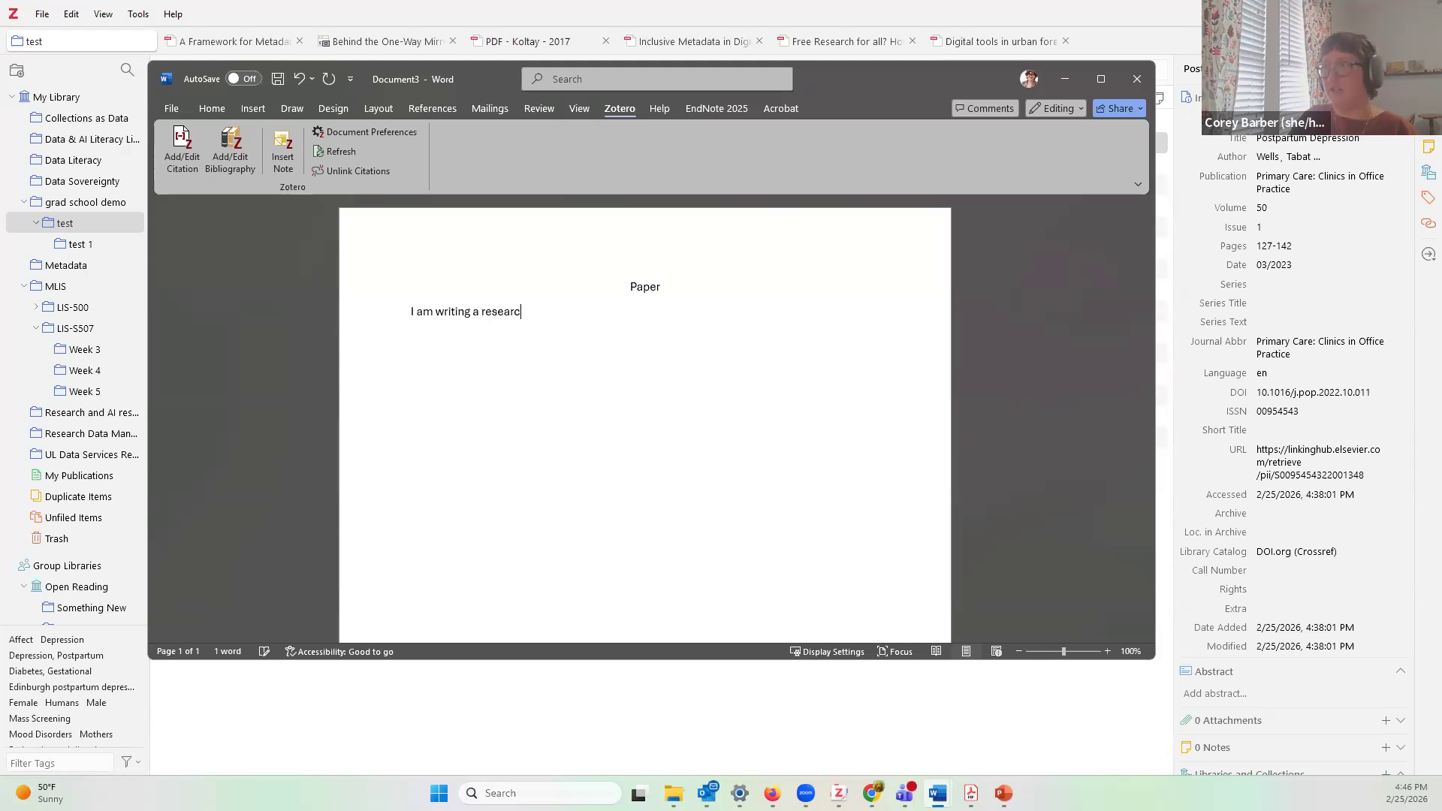
{"action": "type", "text": "Here it is."}
{"action": "key", "text": "Return"}
{"action": "key", "text": "Return"}
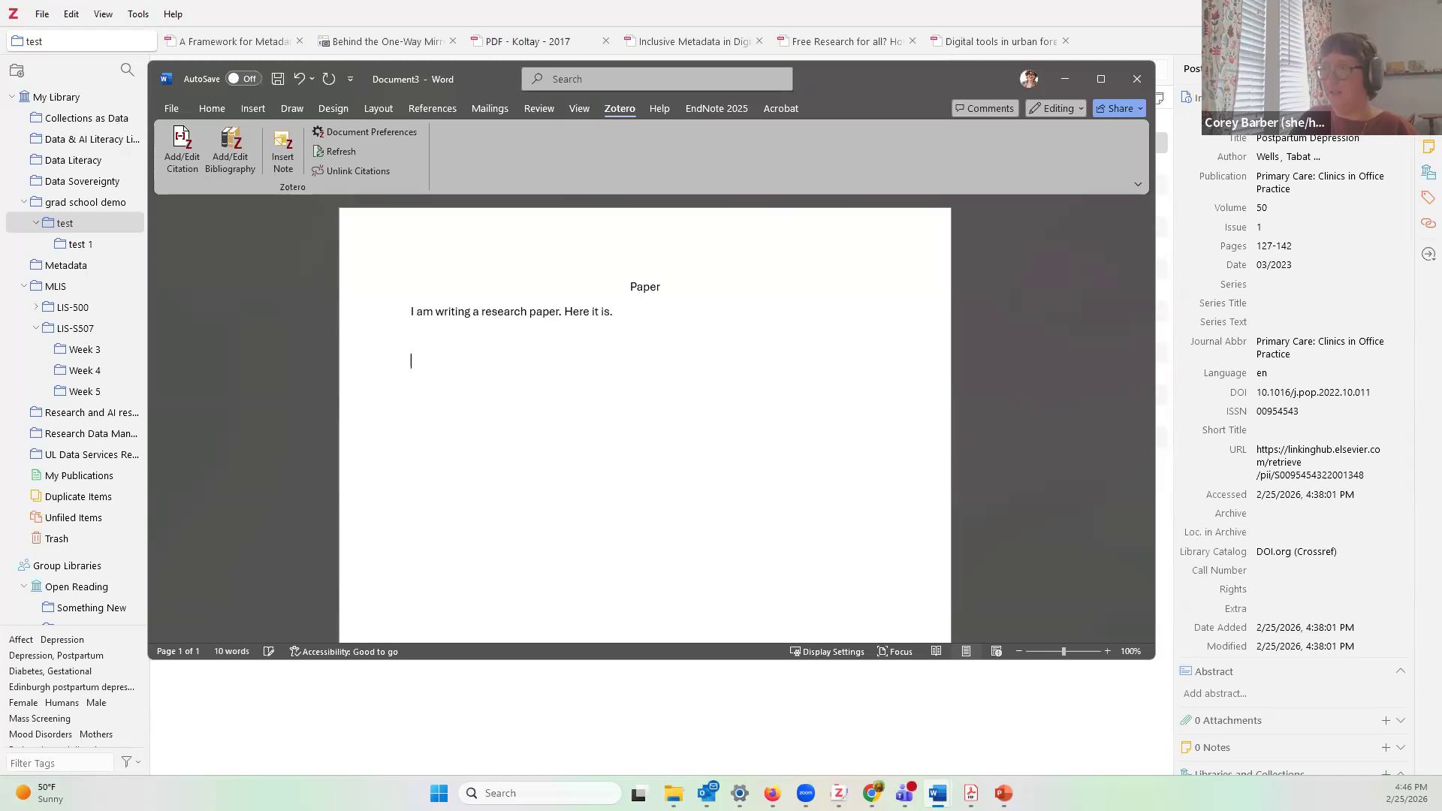
{"action": "type", "text": "References"}
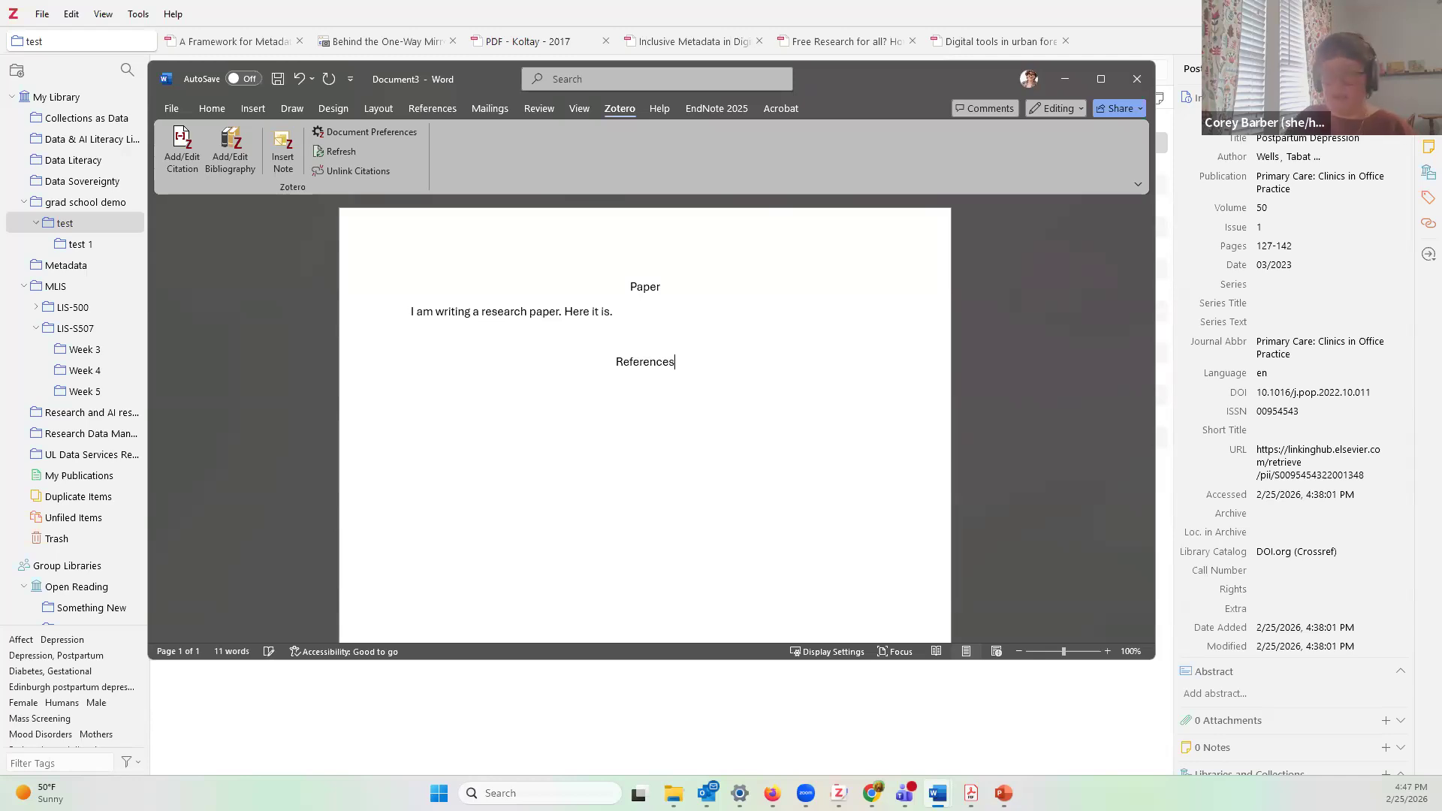
{"action": "key", "text": "Return"}
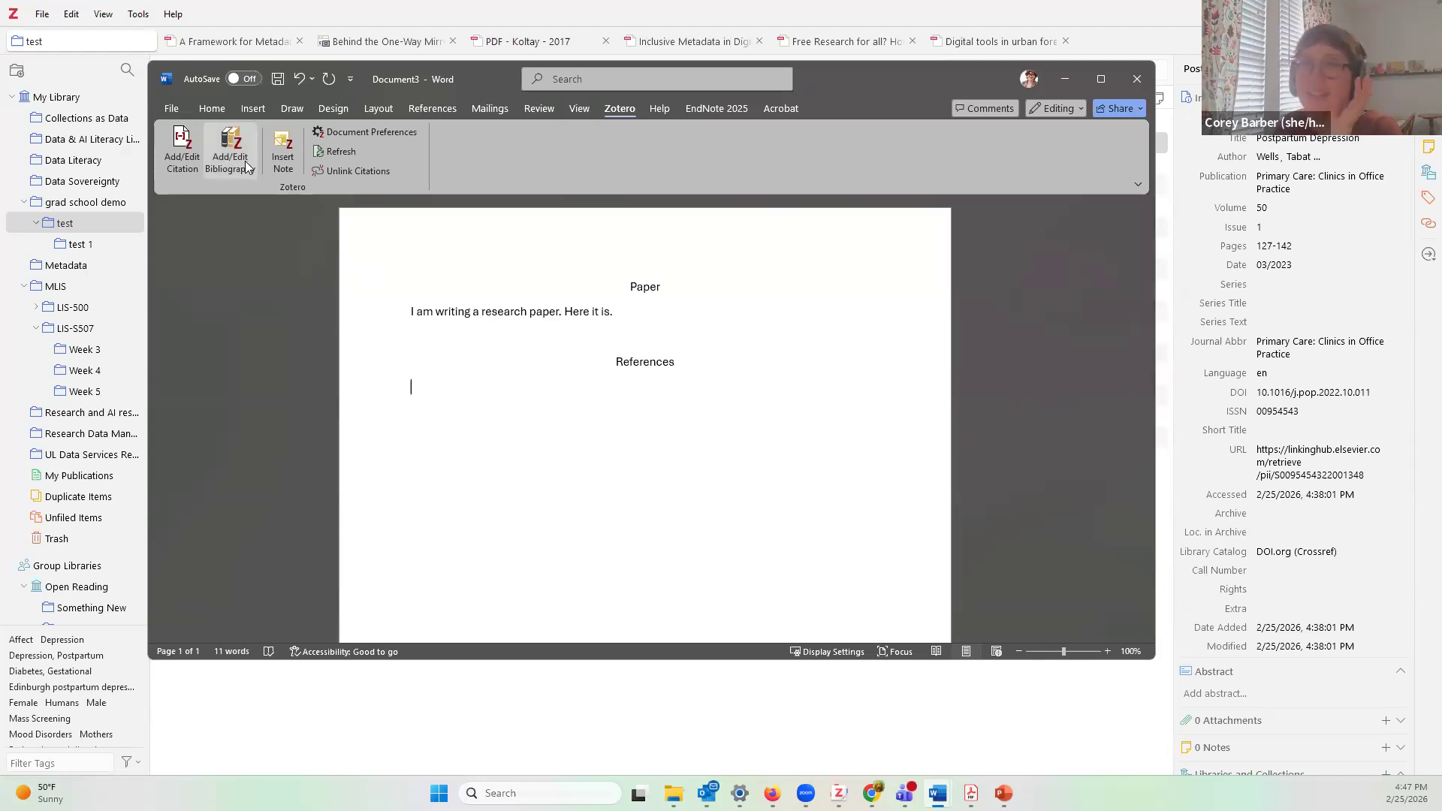
{"action": "left_click", "coordinate": [404, 392]}
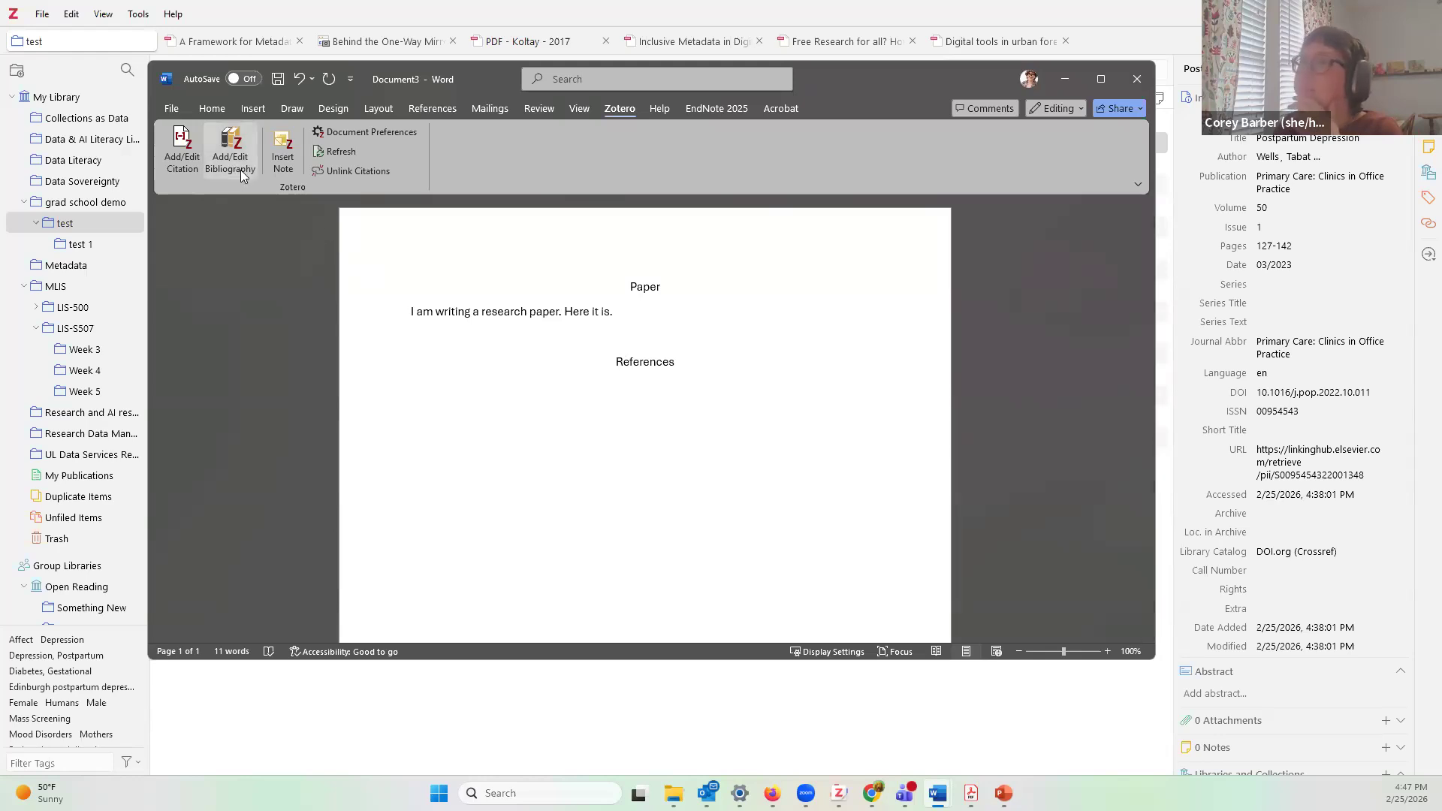
Step: Start a Zotero citation and confirm APA Style 7th edition as the document's citation style
{"action": "left_click", "coordinate": [188, 145]}
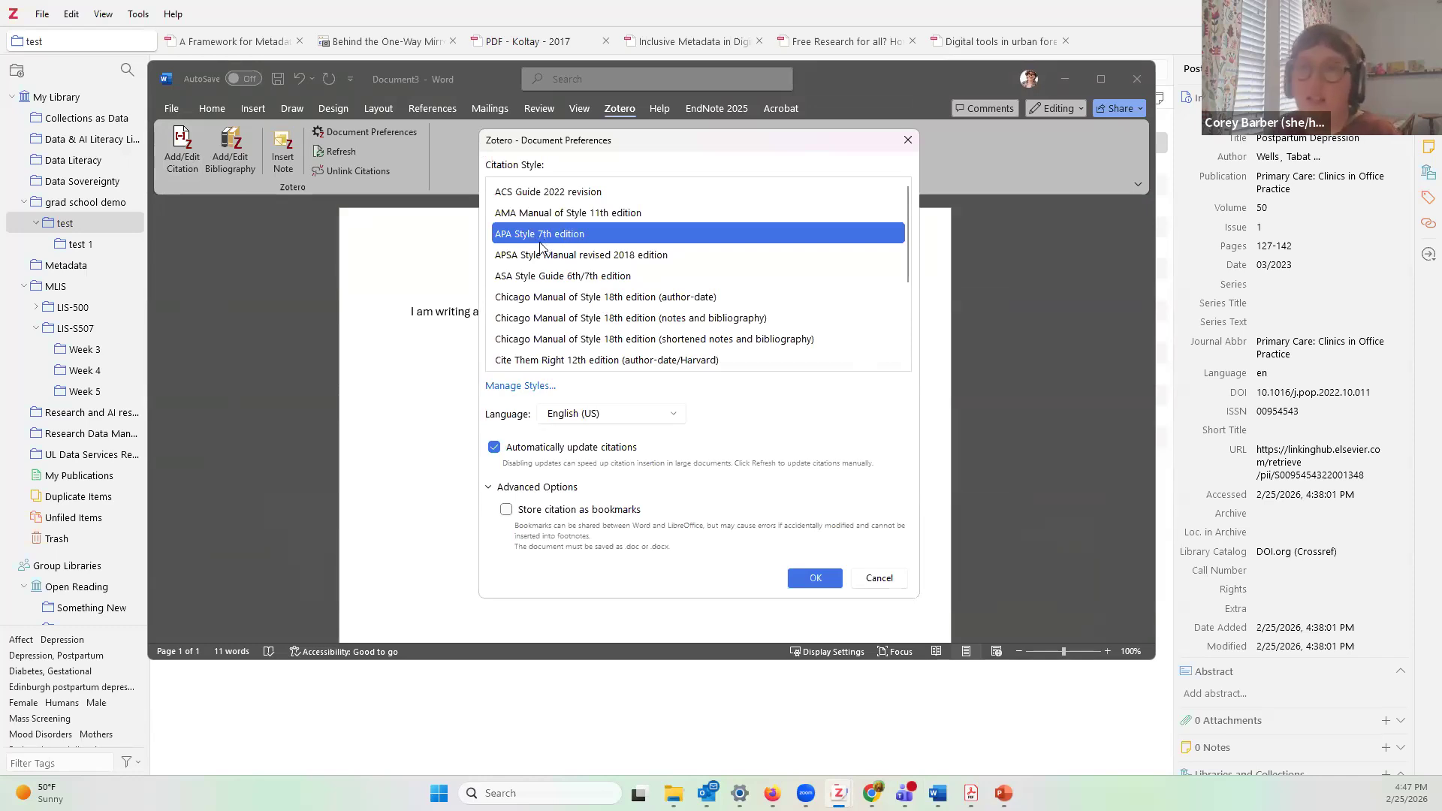
{"action": "scroll", "coordinate": [652, 299], "scroll_direction": "down", "scroll_amount": 2}
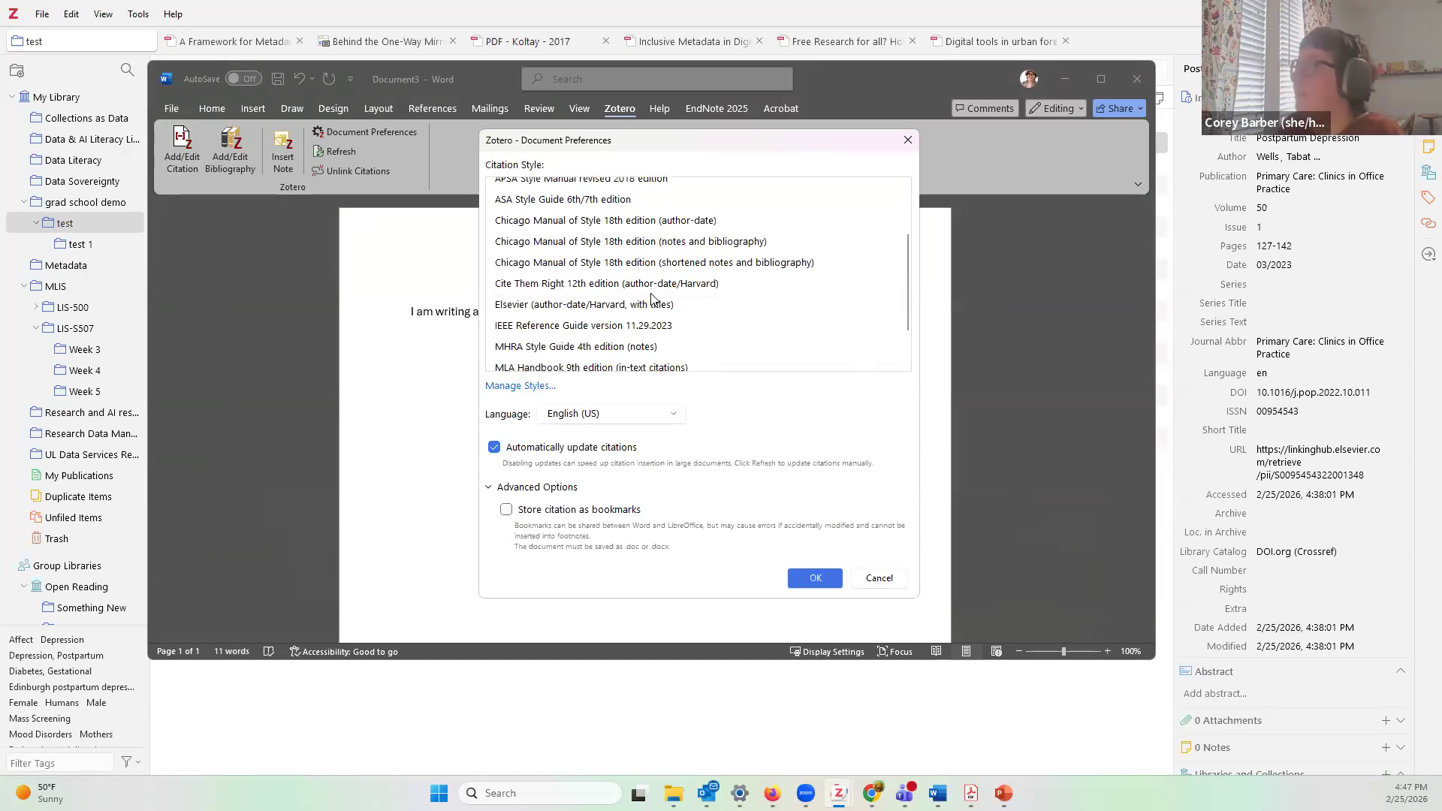
{"action": "scroll", "coordinate": [652, 299], "scroll_direction": "down", "scroll_amount": 1}
{"action": "scroll", "coordinate": [652, 299], "scroll_direction": "up", "scroll_amount": 4}
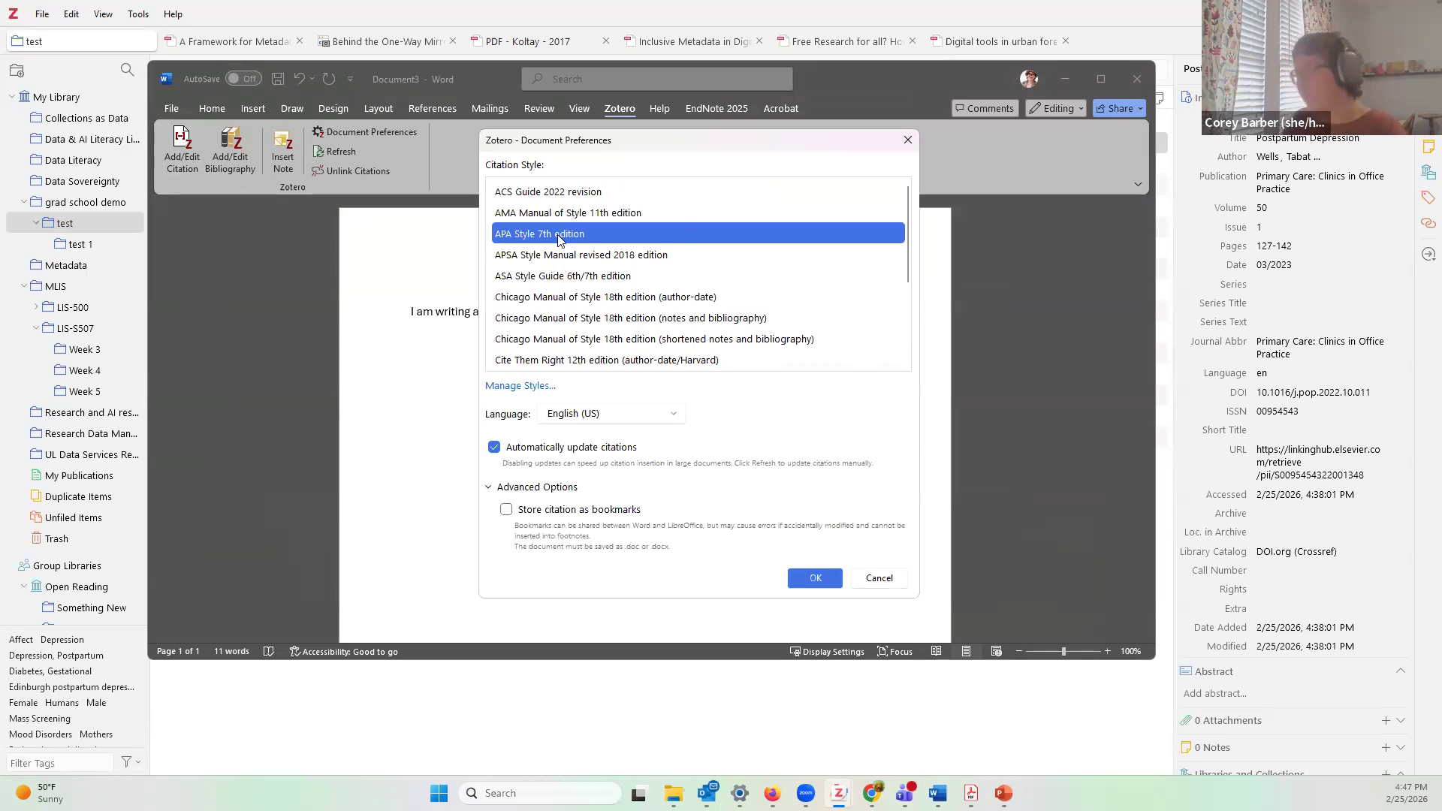
{"action": "left_click", "coordinate": [817, 579]}
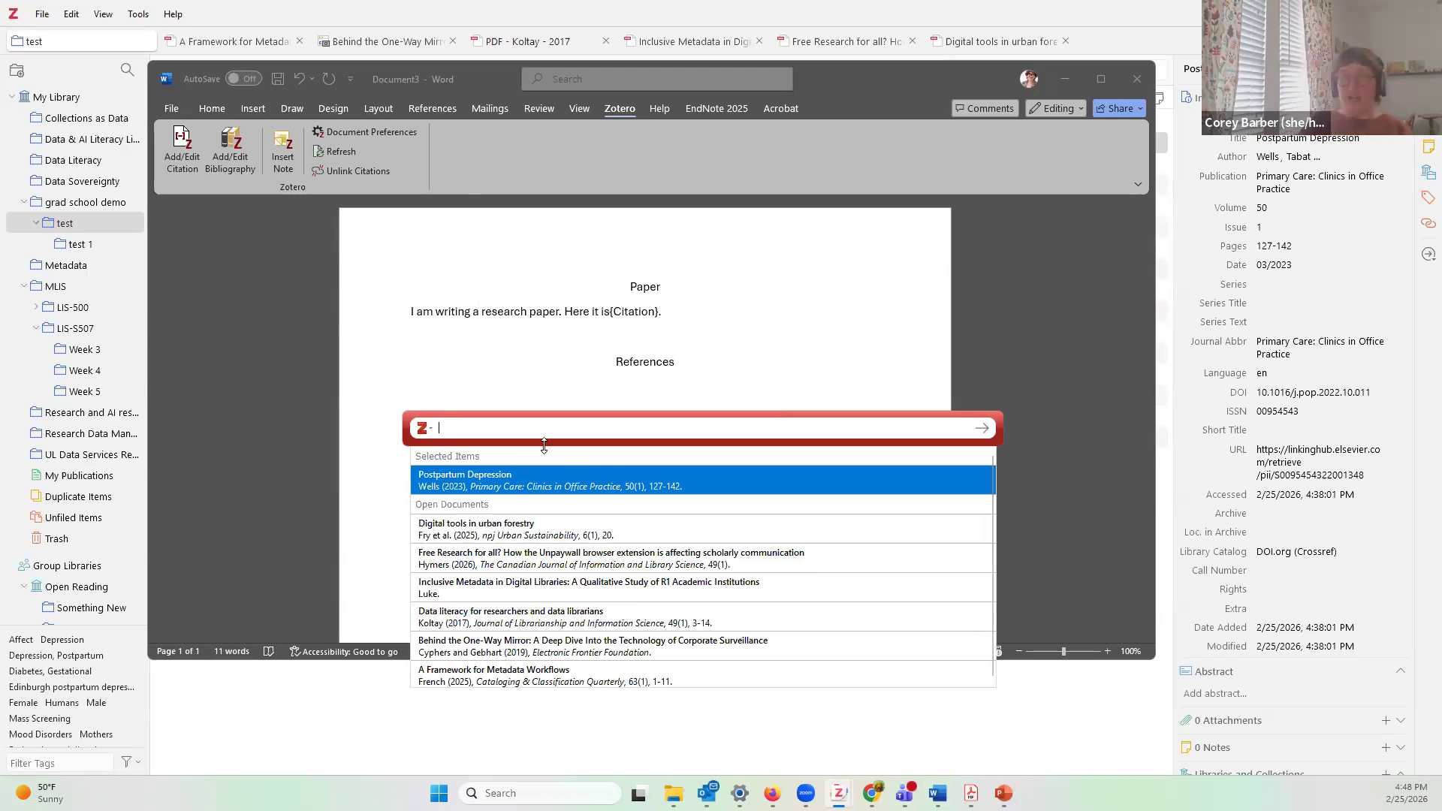
Step: Search 'coates', pick the Coates (2014) research-integrity article, and open its citation details
{"action": "type", "text": "coates"}
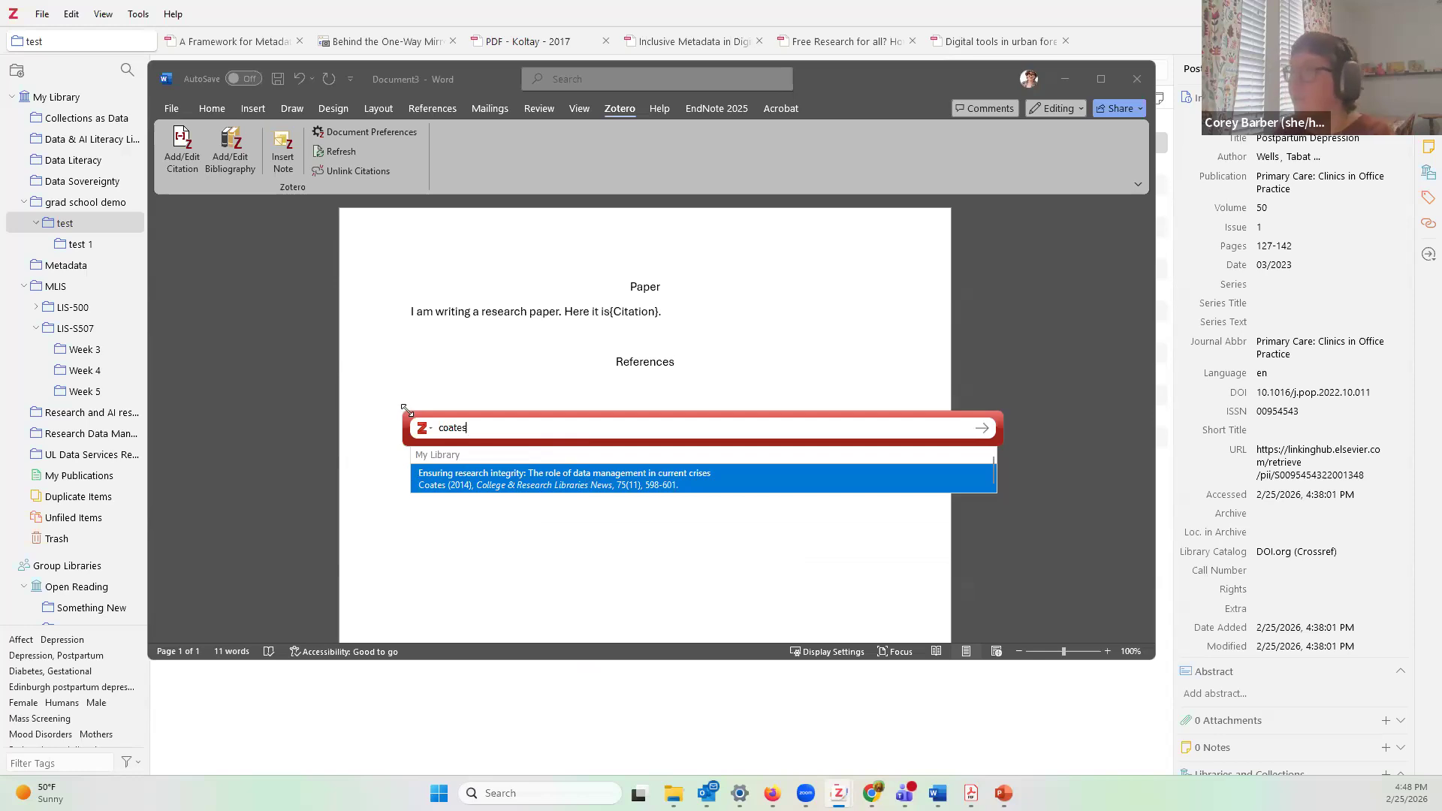
{"action": "left_click", "coordinate": [599, 481]}
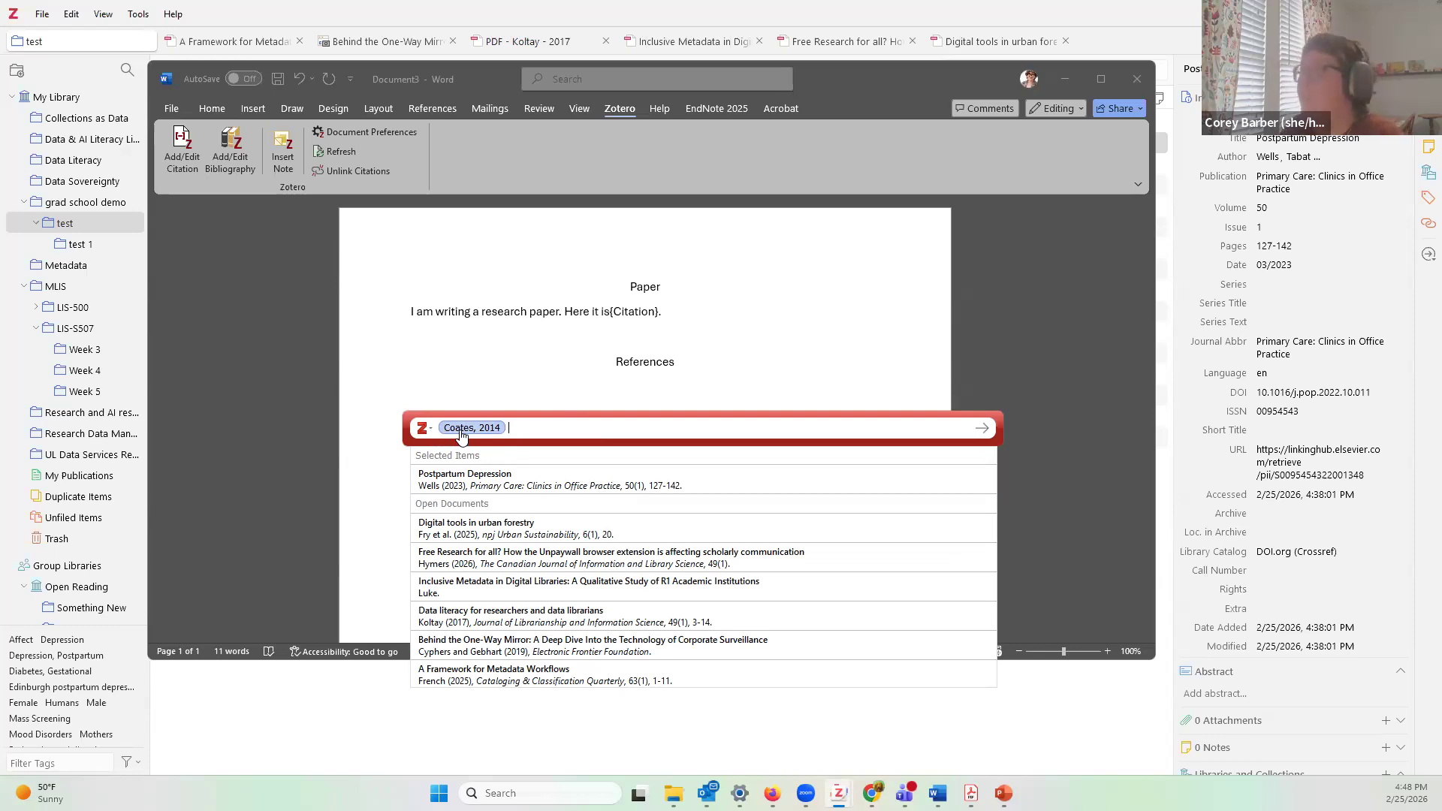
{"action": "left_click", "coordinate": [463, 432]}
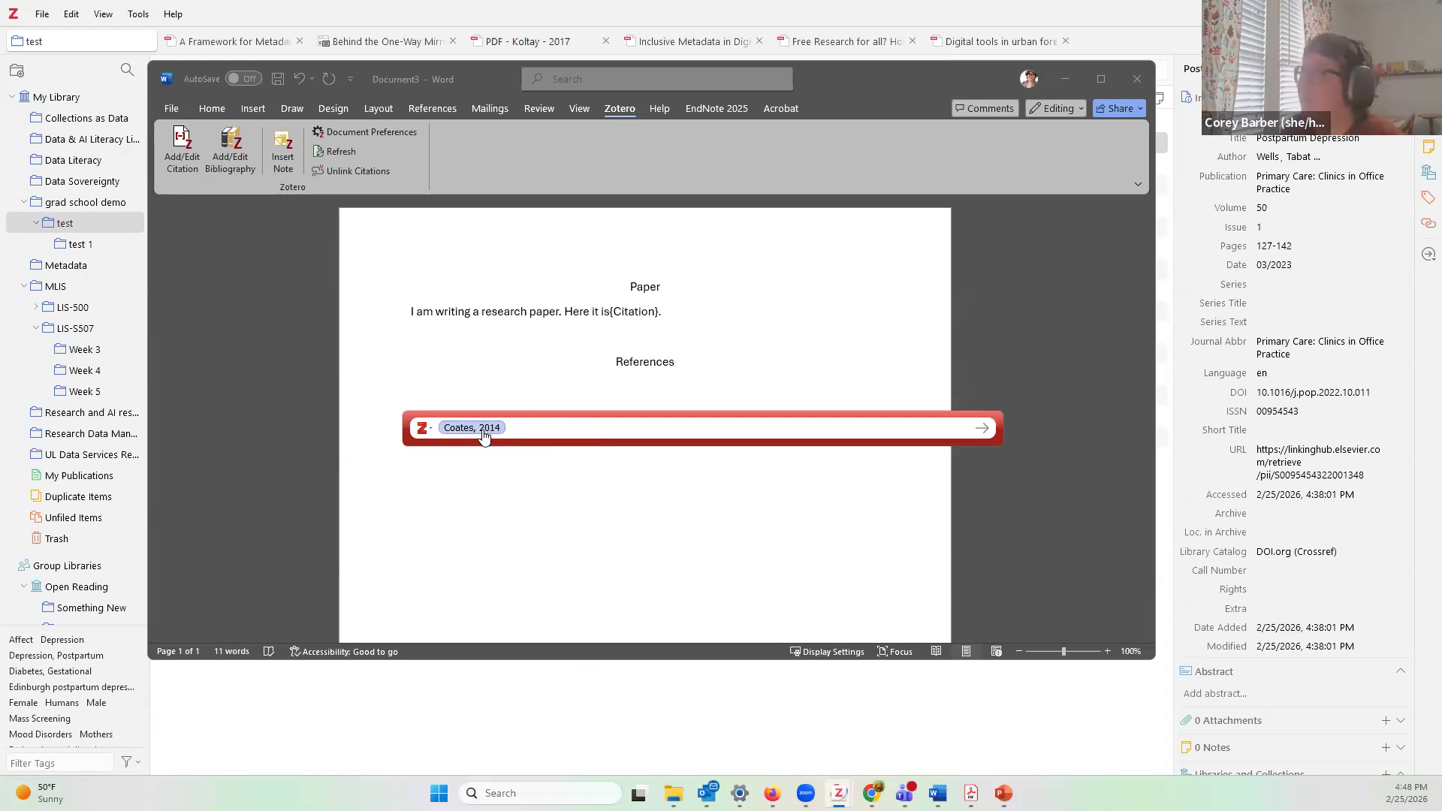
{"action": "left_click", "coordinate": [484, 433]}
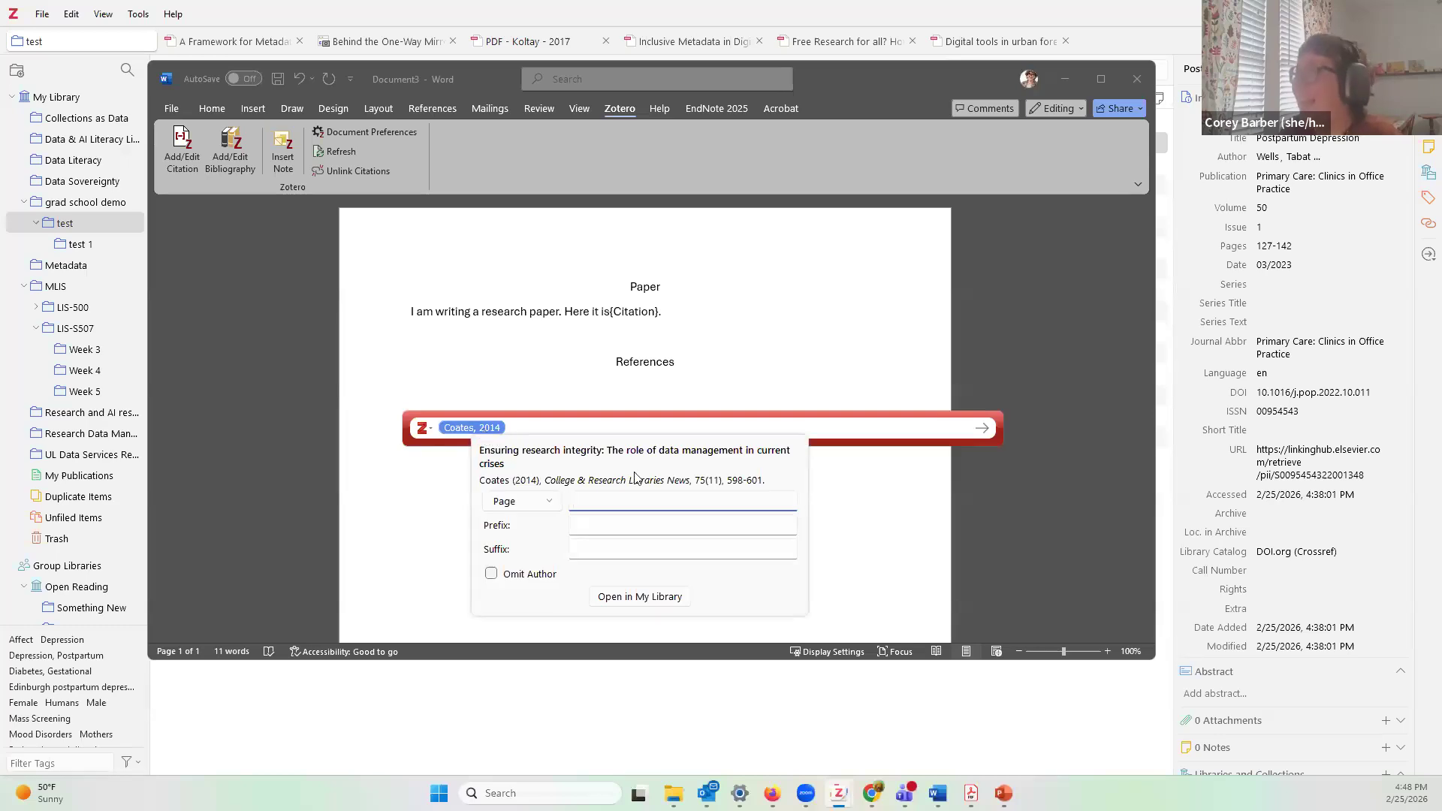
Step: Give the Coates citation page 600 with author omitted and insert it as (2014, p. 600)
{"action": "left_click", "coordinate": [545, 505]}
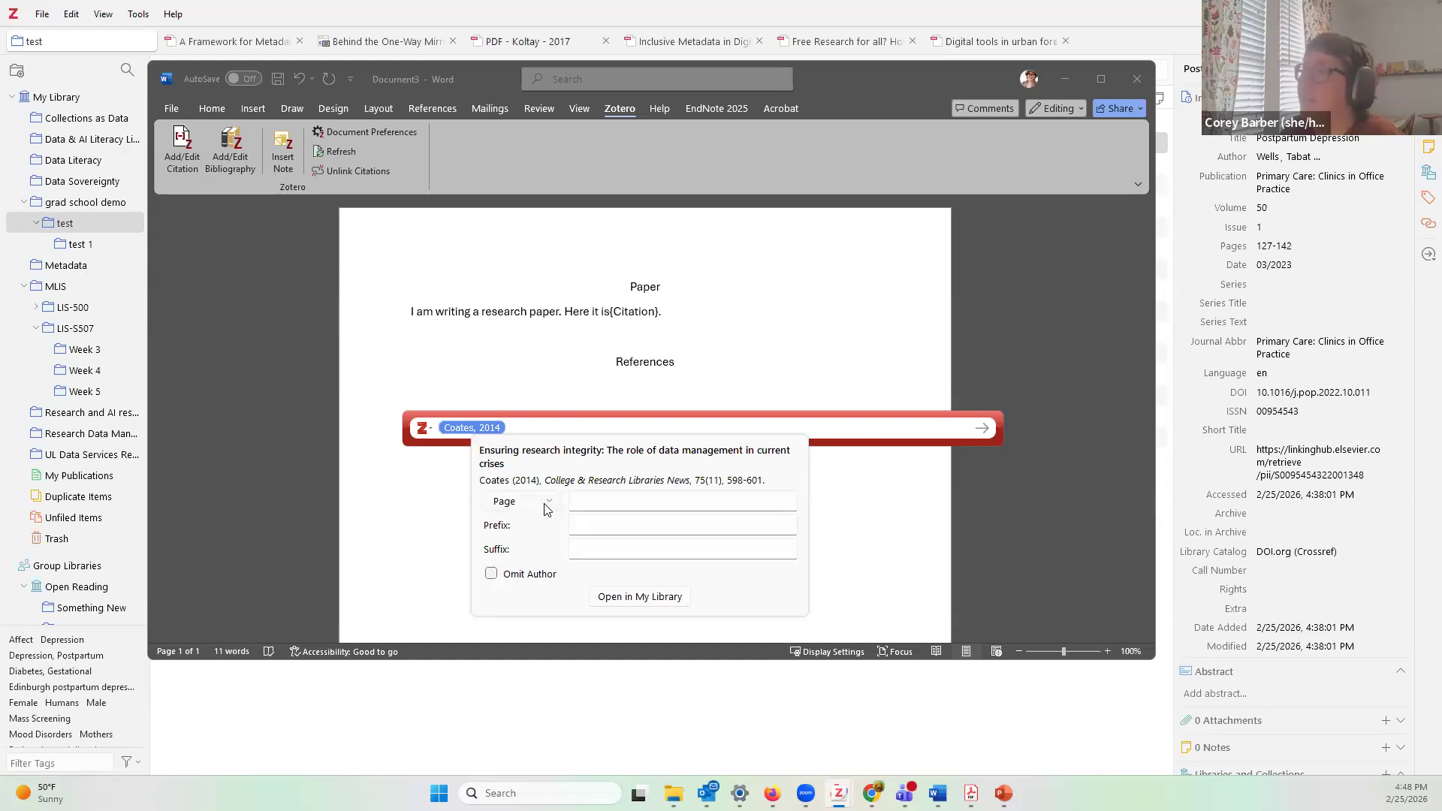
{"action": "left_click", "coordinate": [490, 501]}
{"action": "left_click", "coordinate": [617, 501]}
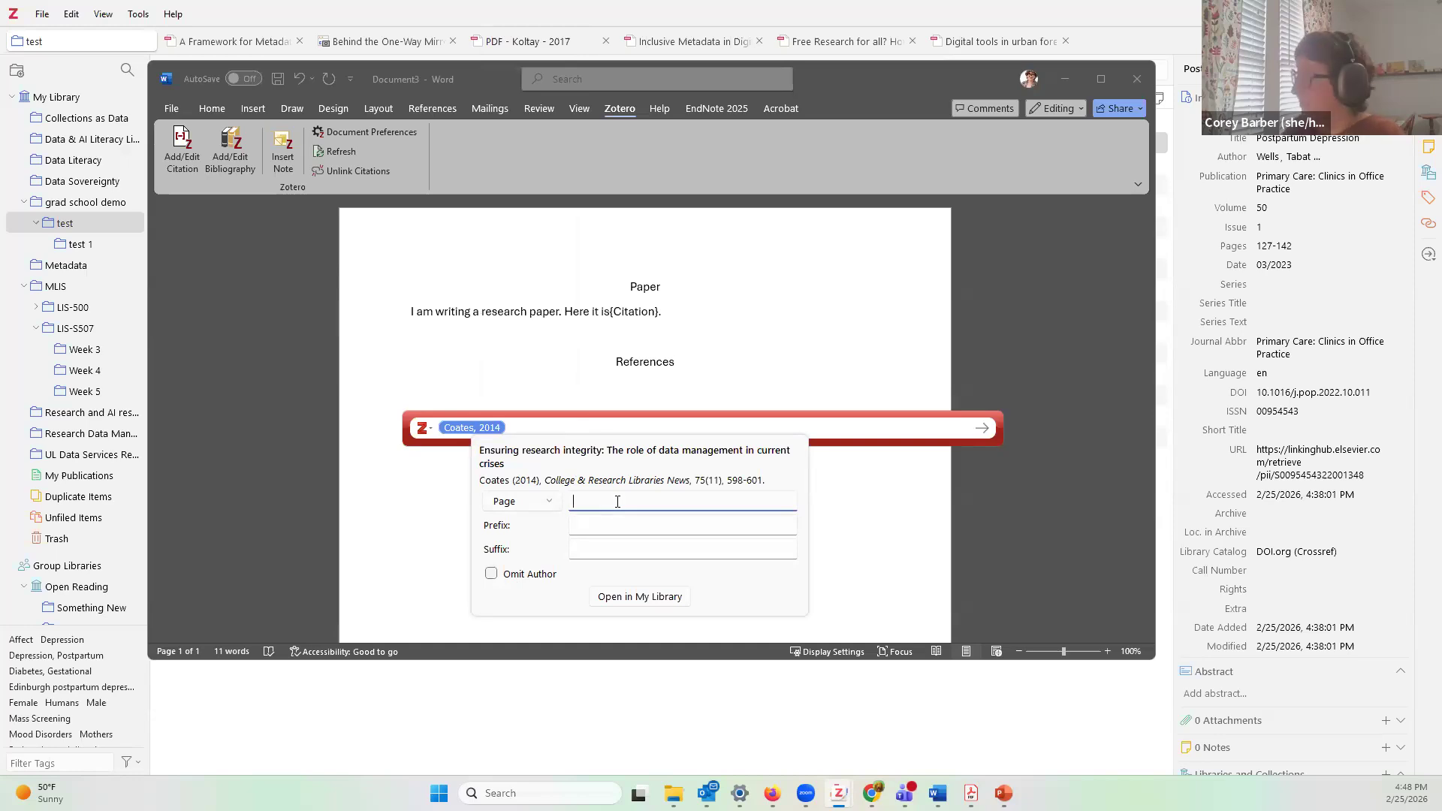
{"action": "type", "text": "600"}
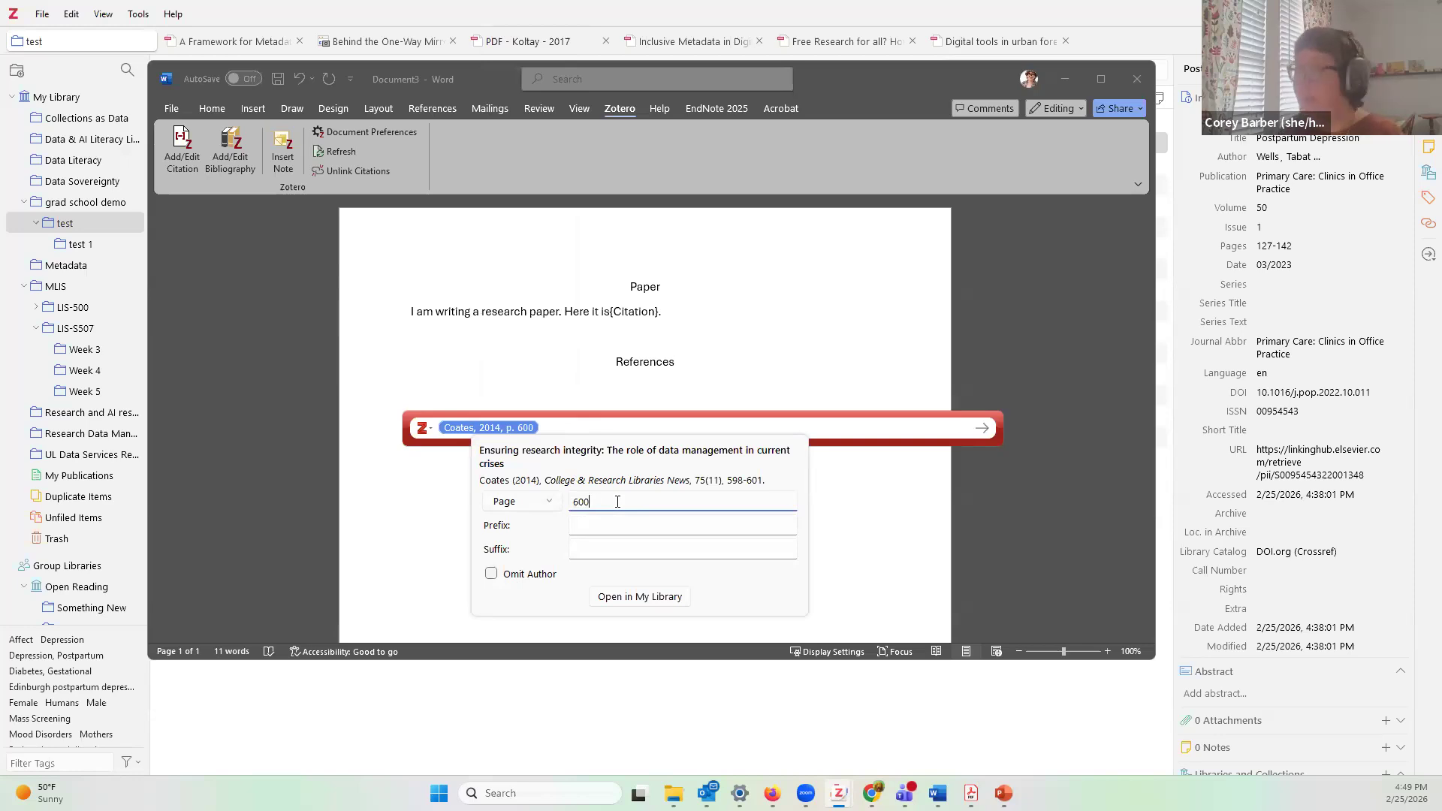
{"action": "left_click", "coordinate": [491, 576]}
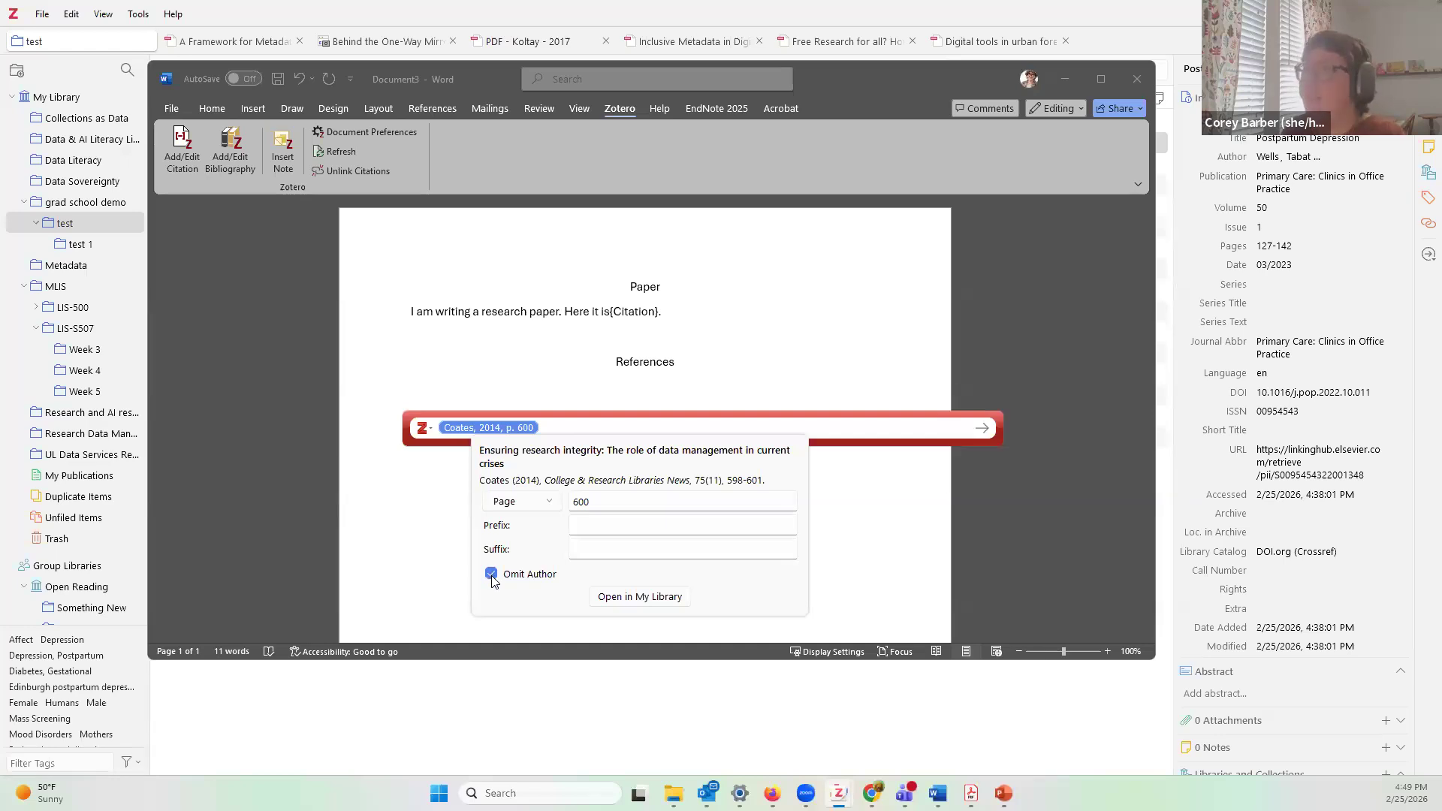
{"action": "left_click", "coordinate": [578, 433]}
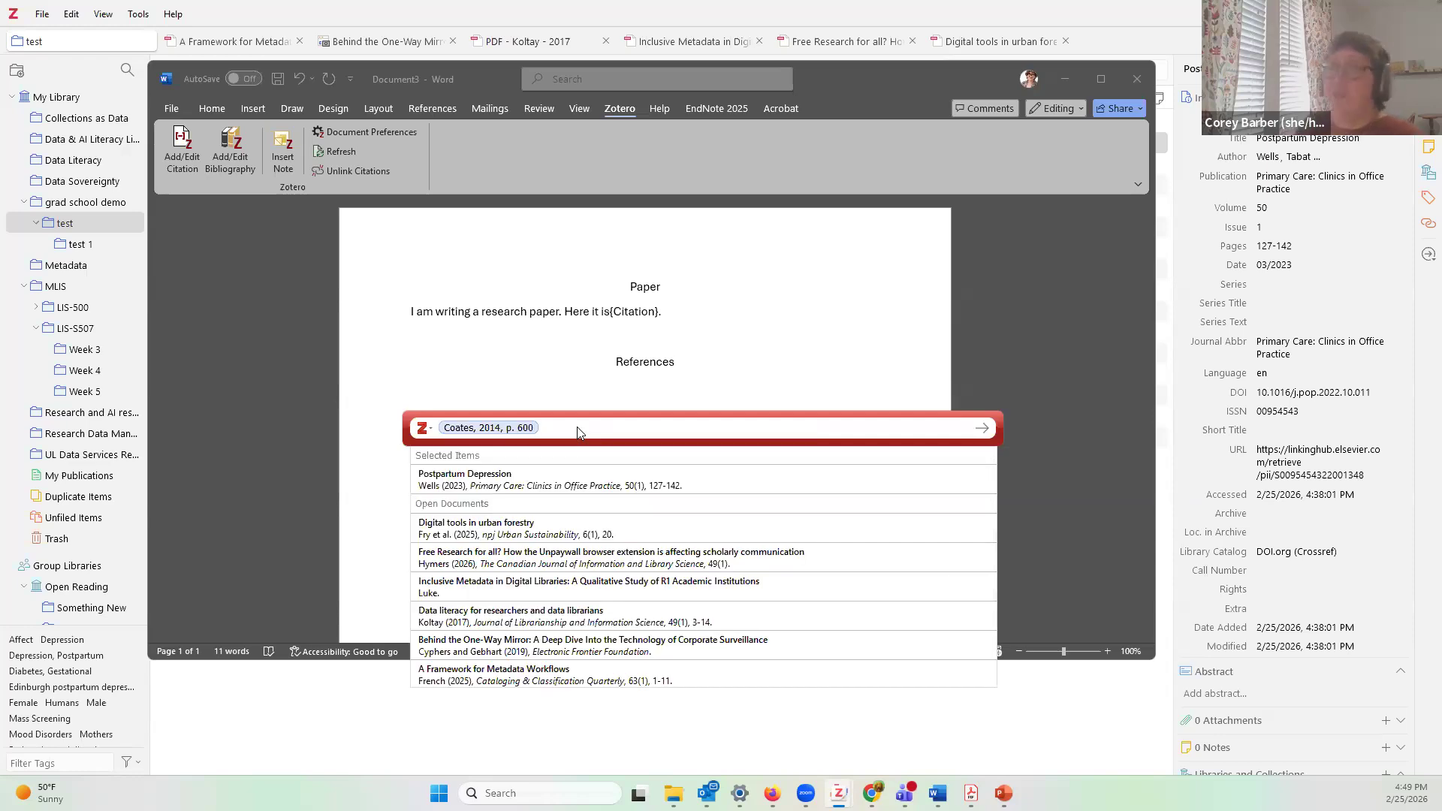
{"action": "key", "text": "Return"}
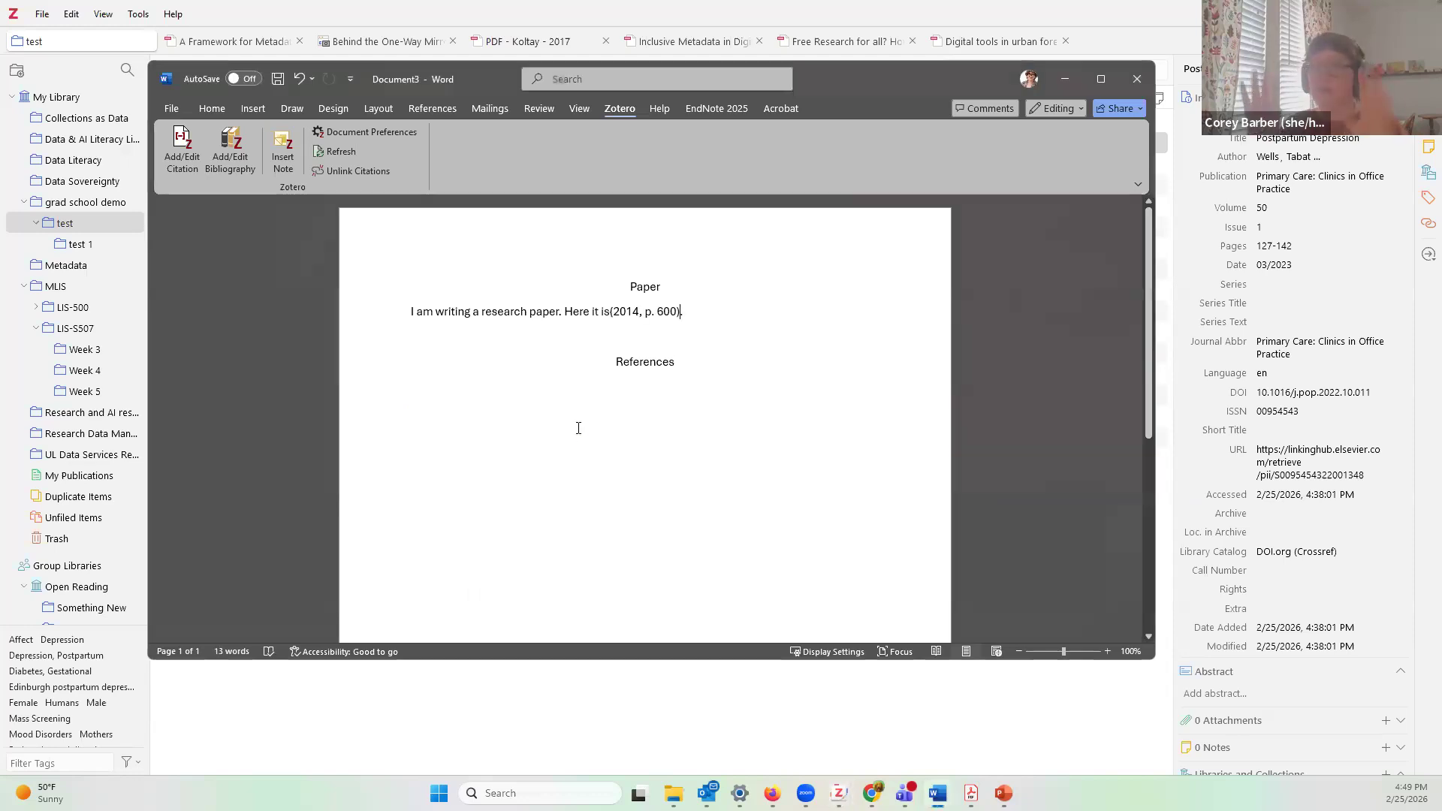
Step: Replace 'Here it is' before the citation with the words 'Coates said this is cool'
{"action": "left_click", "coordinate": [610, 311]}
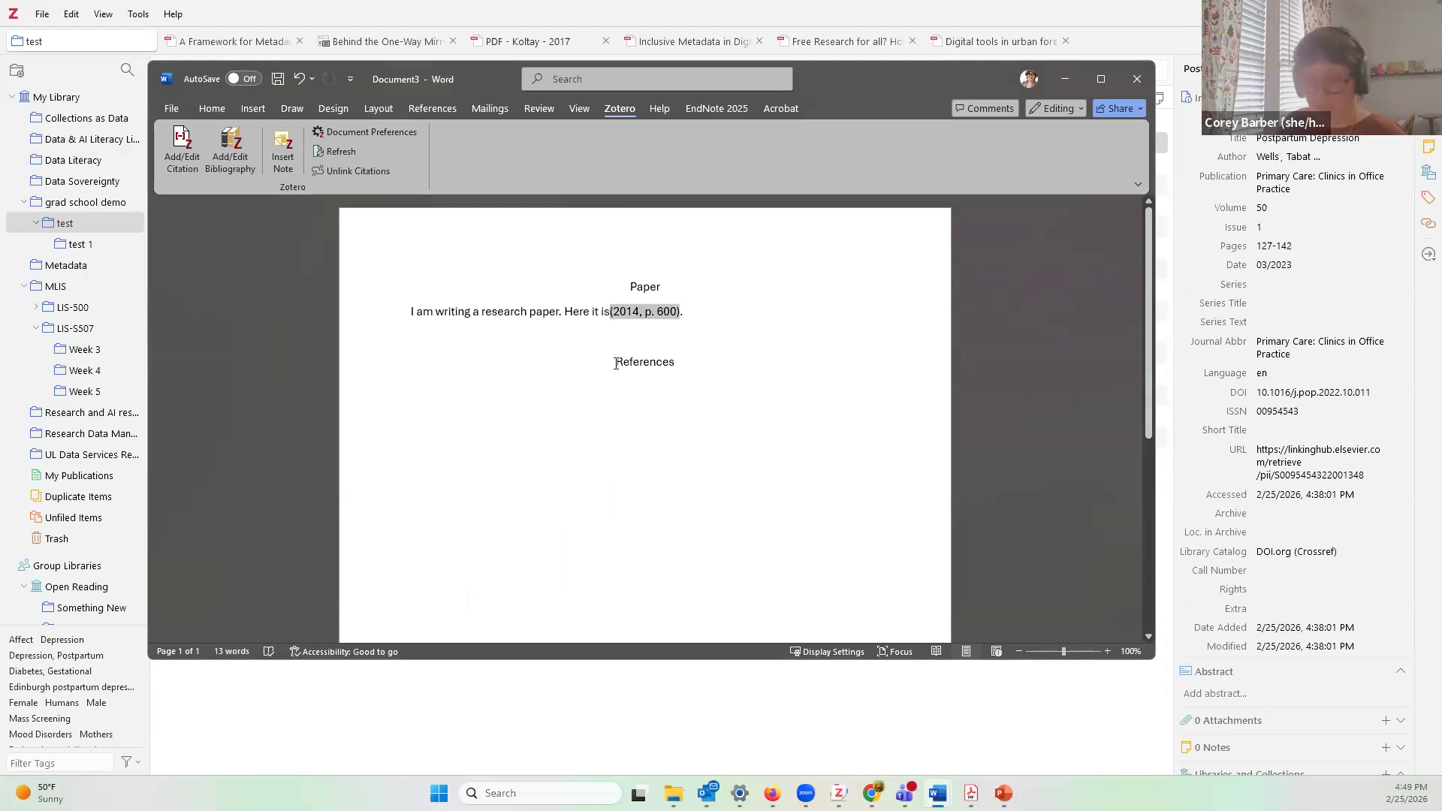
{"action": "left_click", "coordinate": [610, 317]}
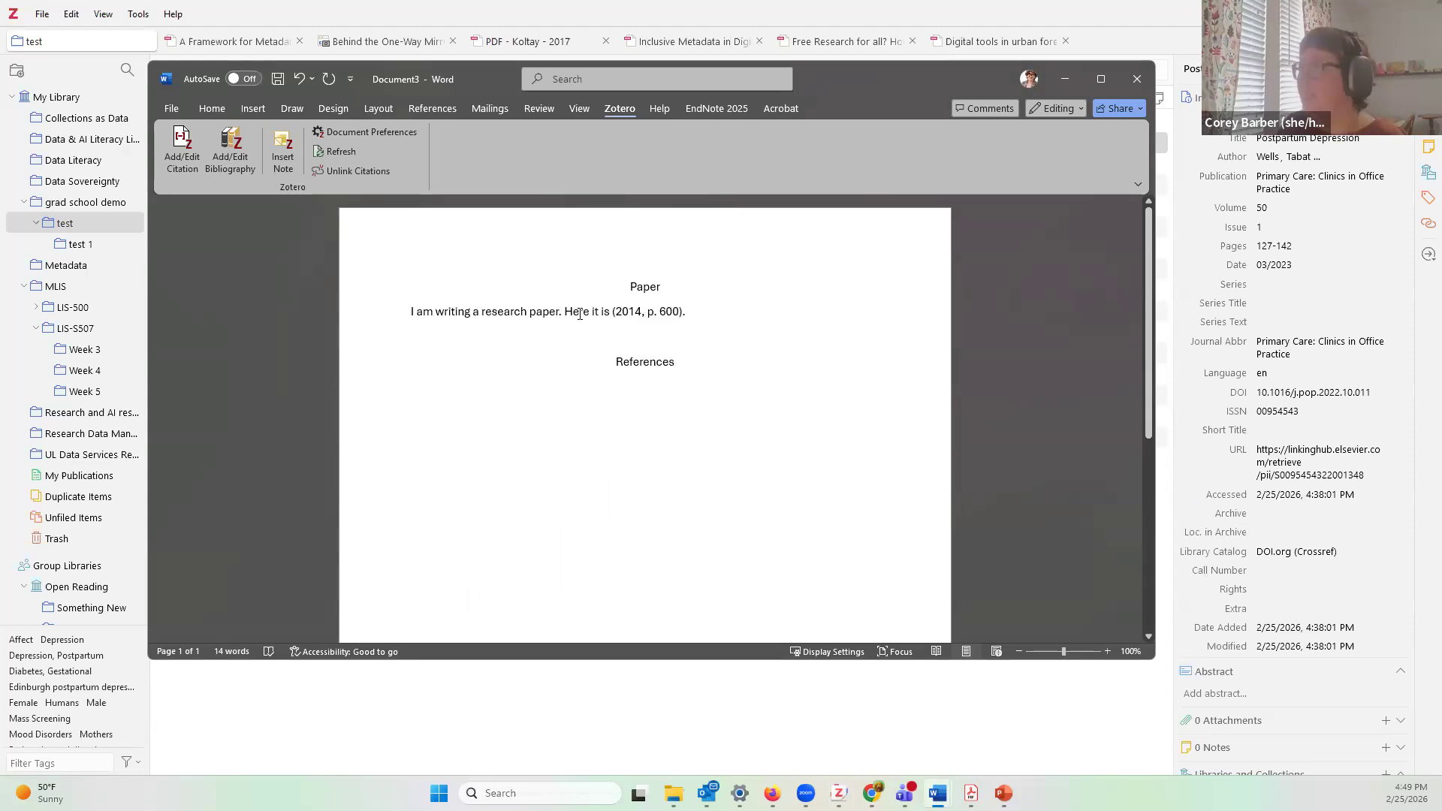
{"action": "left_click_drag", "start_coordinate": [565, 311], "coordinate": [613, 316]}
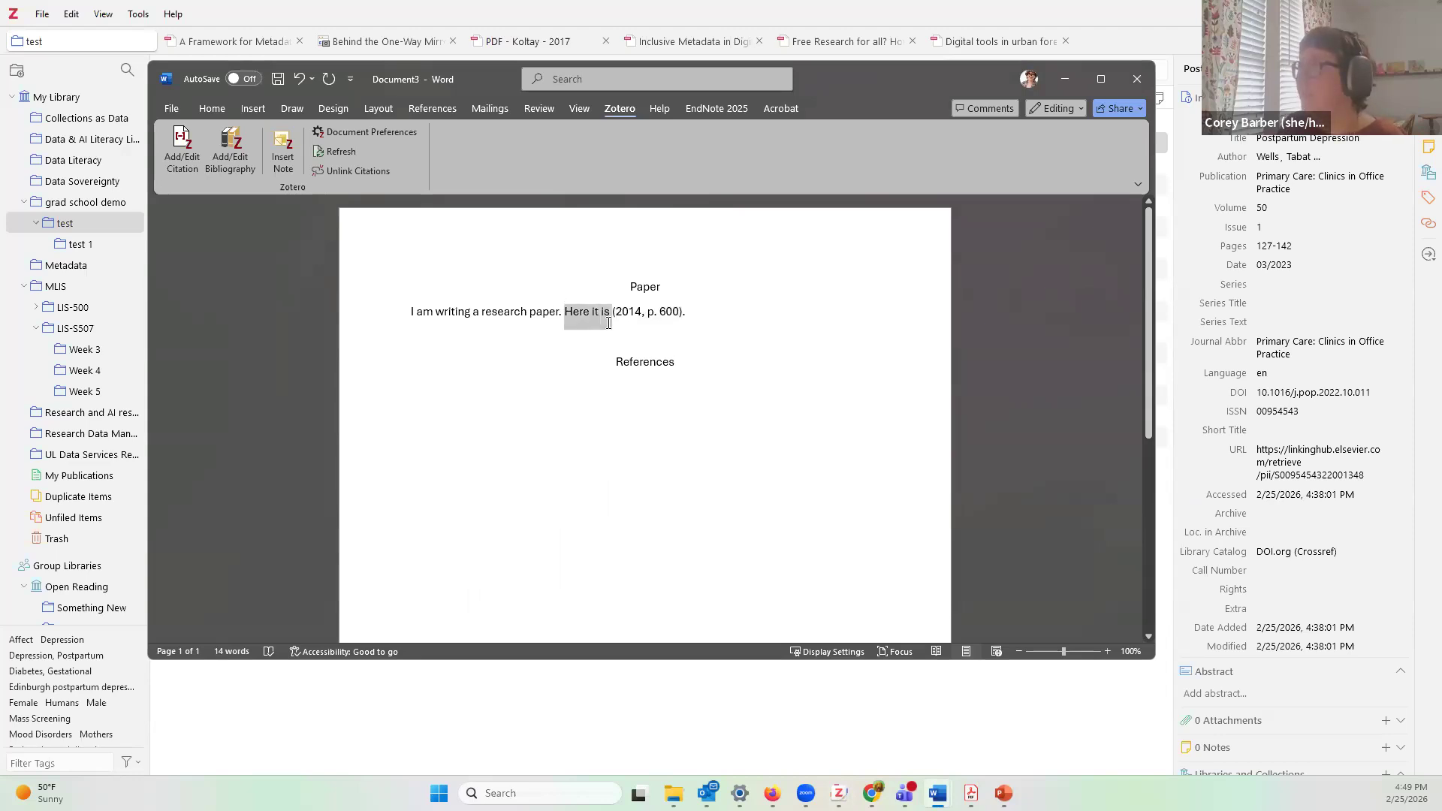
{"action": "type", "text": "Coates"}
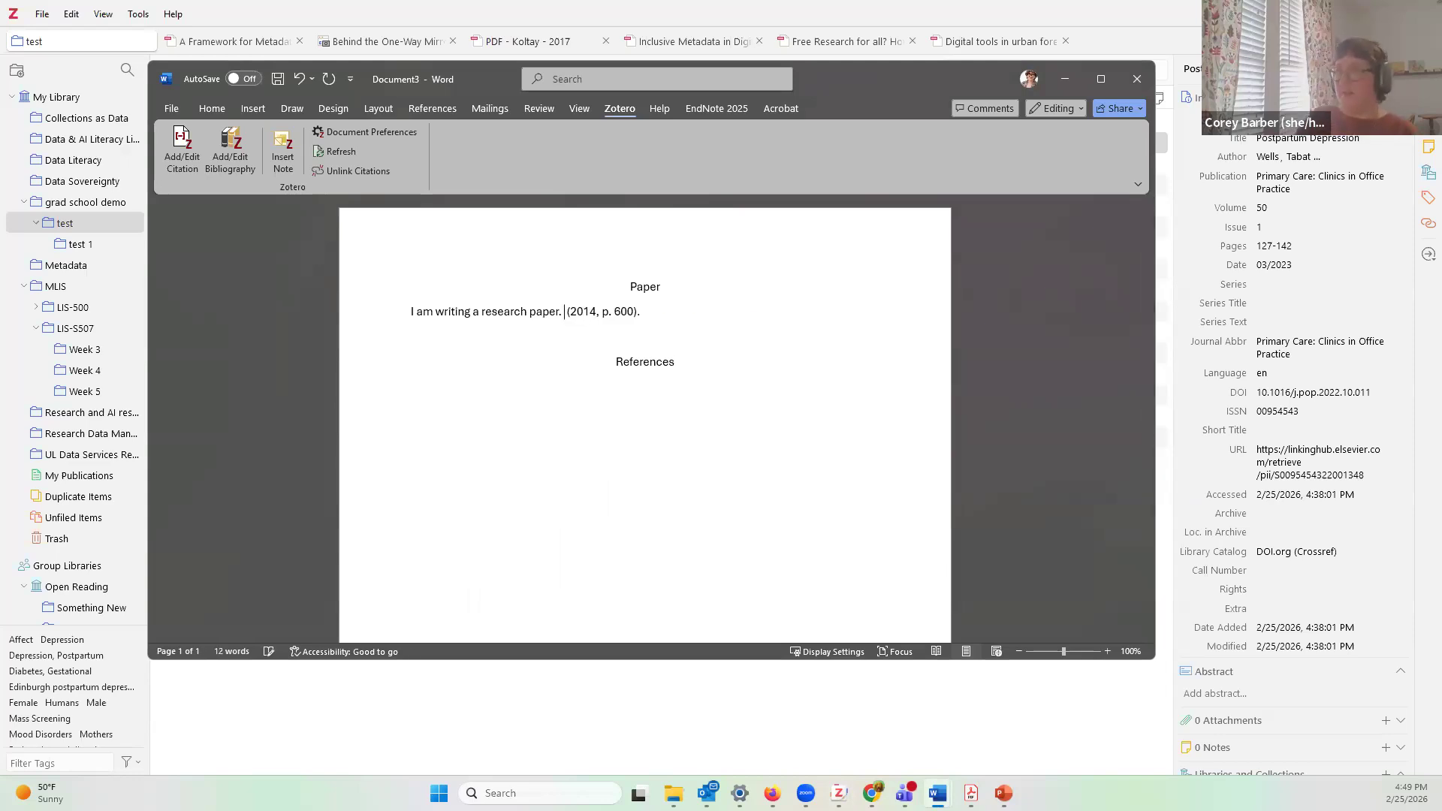
{"action": "type", "text": " said this"}
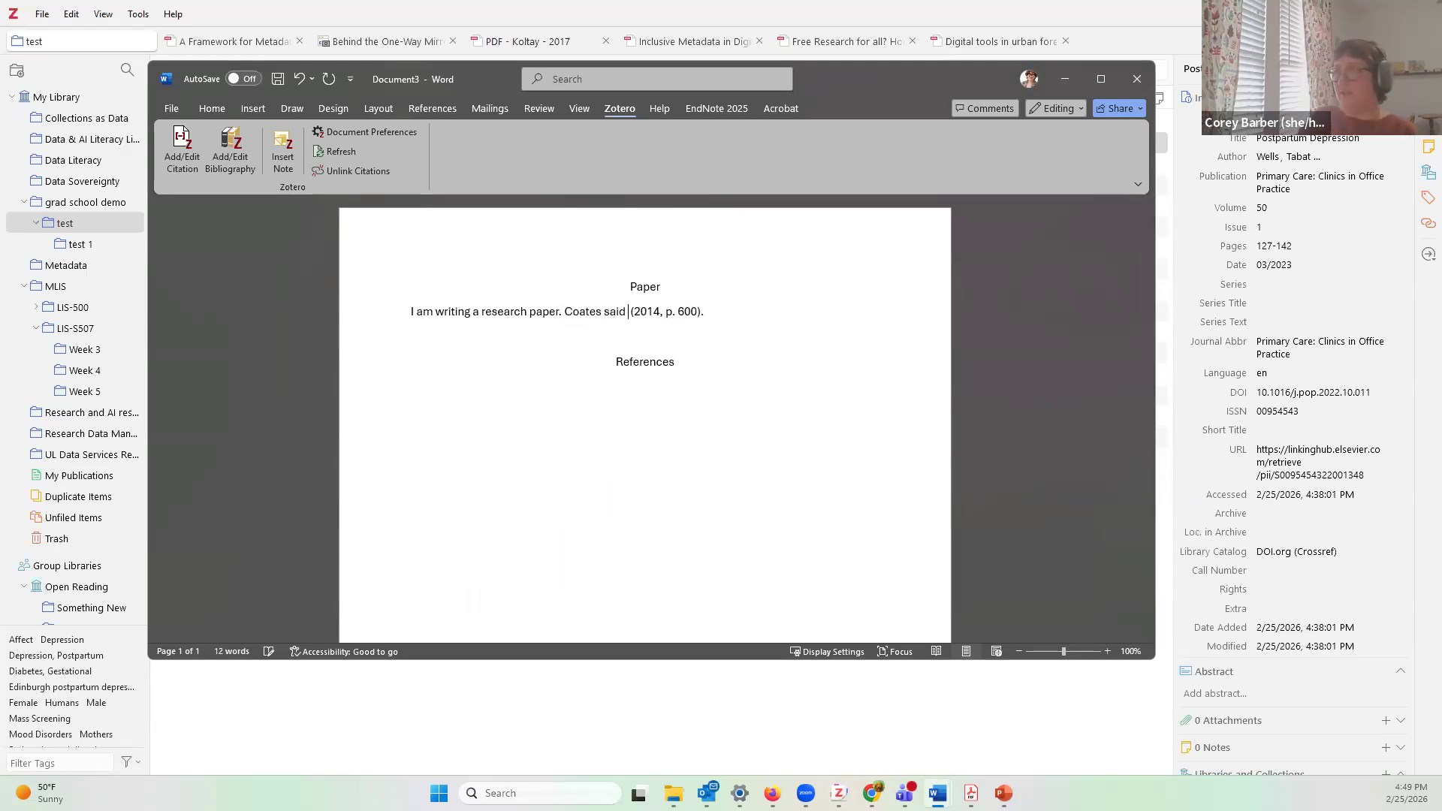
{"action": "type", "text": " is cool"}
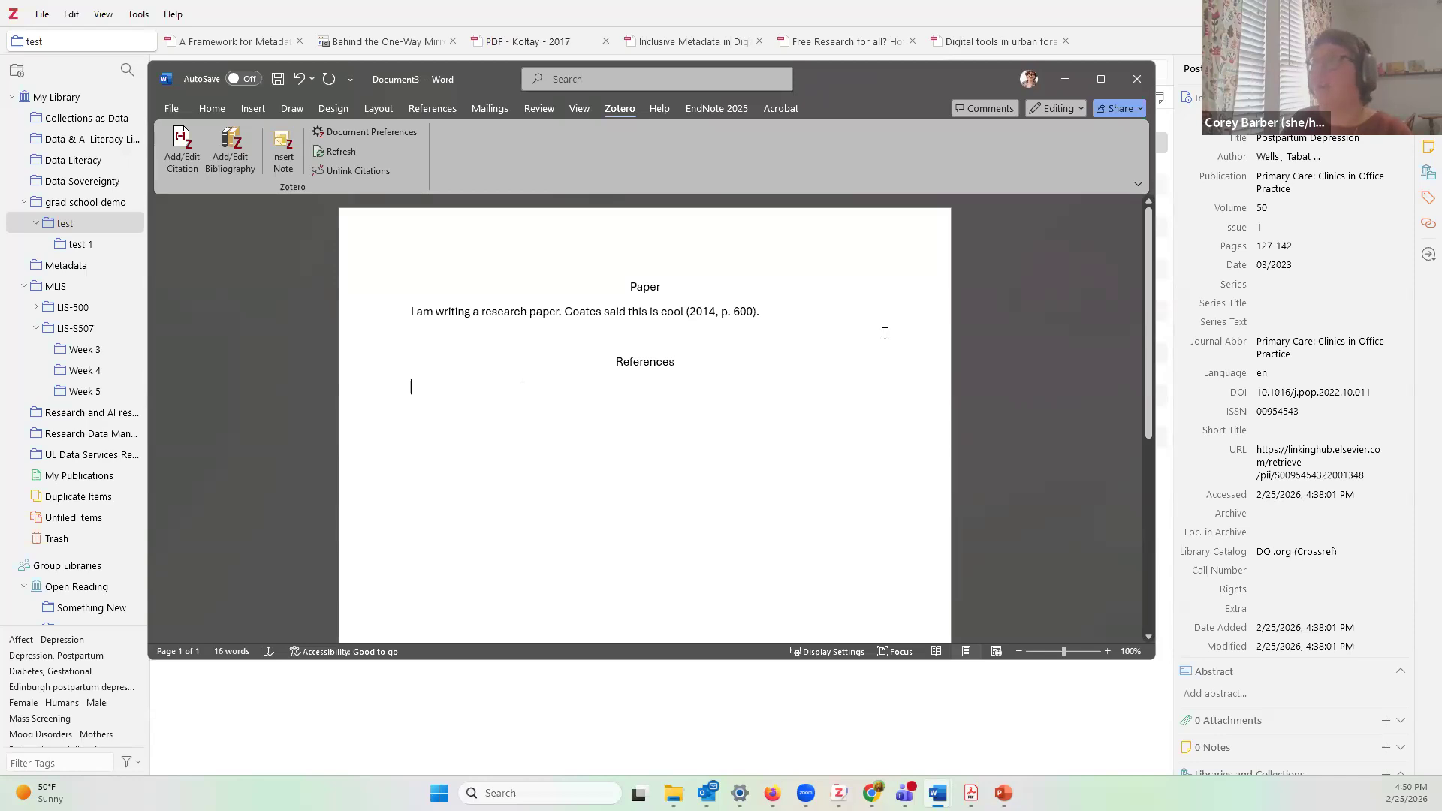
Step: Insert the Coates, H. (2014) APA bibliography entry under References, then return to Zotero
{"action": "left_click", "coordinate": [247, 169]}
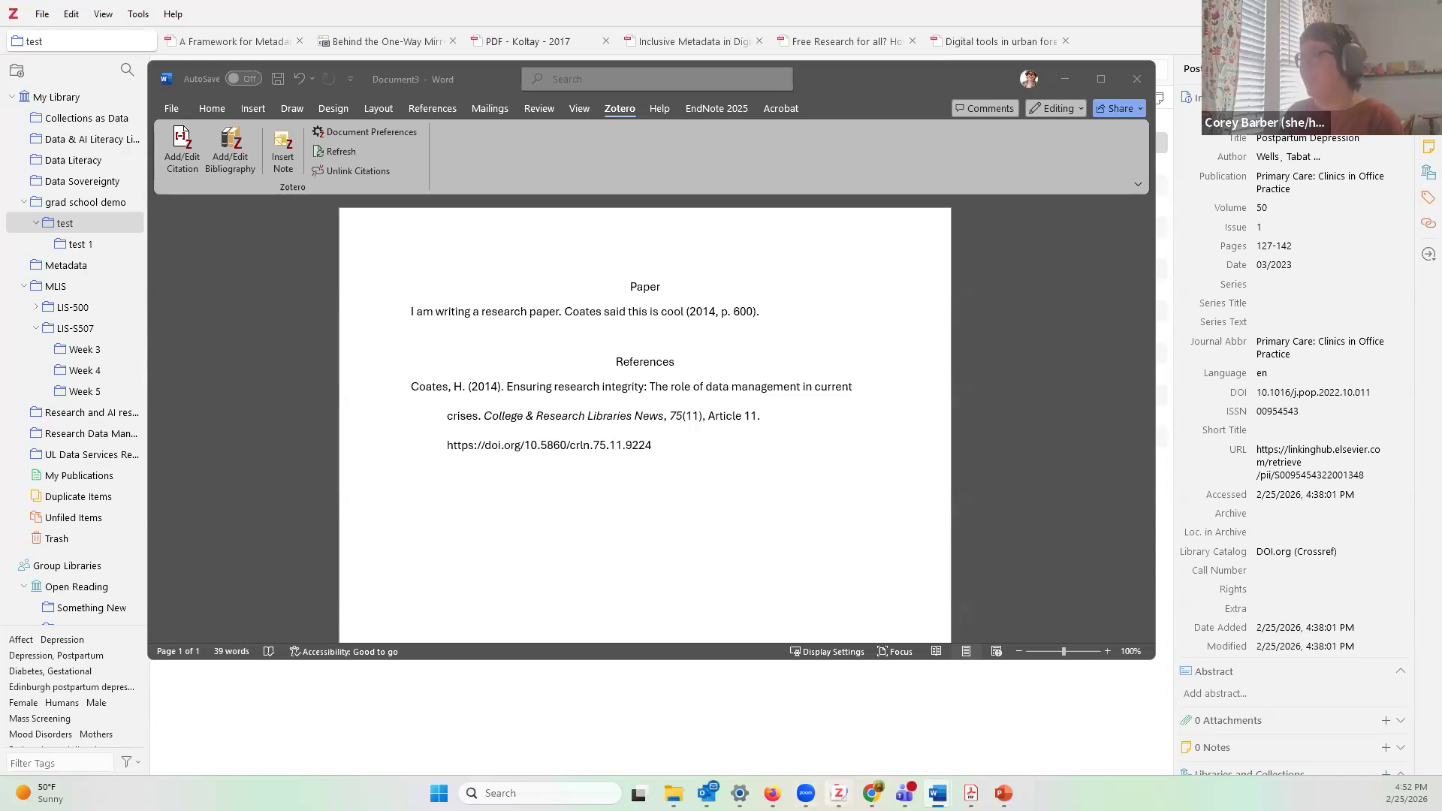
{"action": "left_click", "coordinate": [839, 793]}
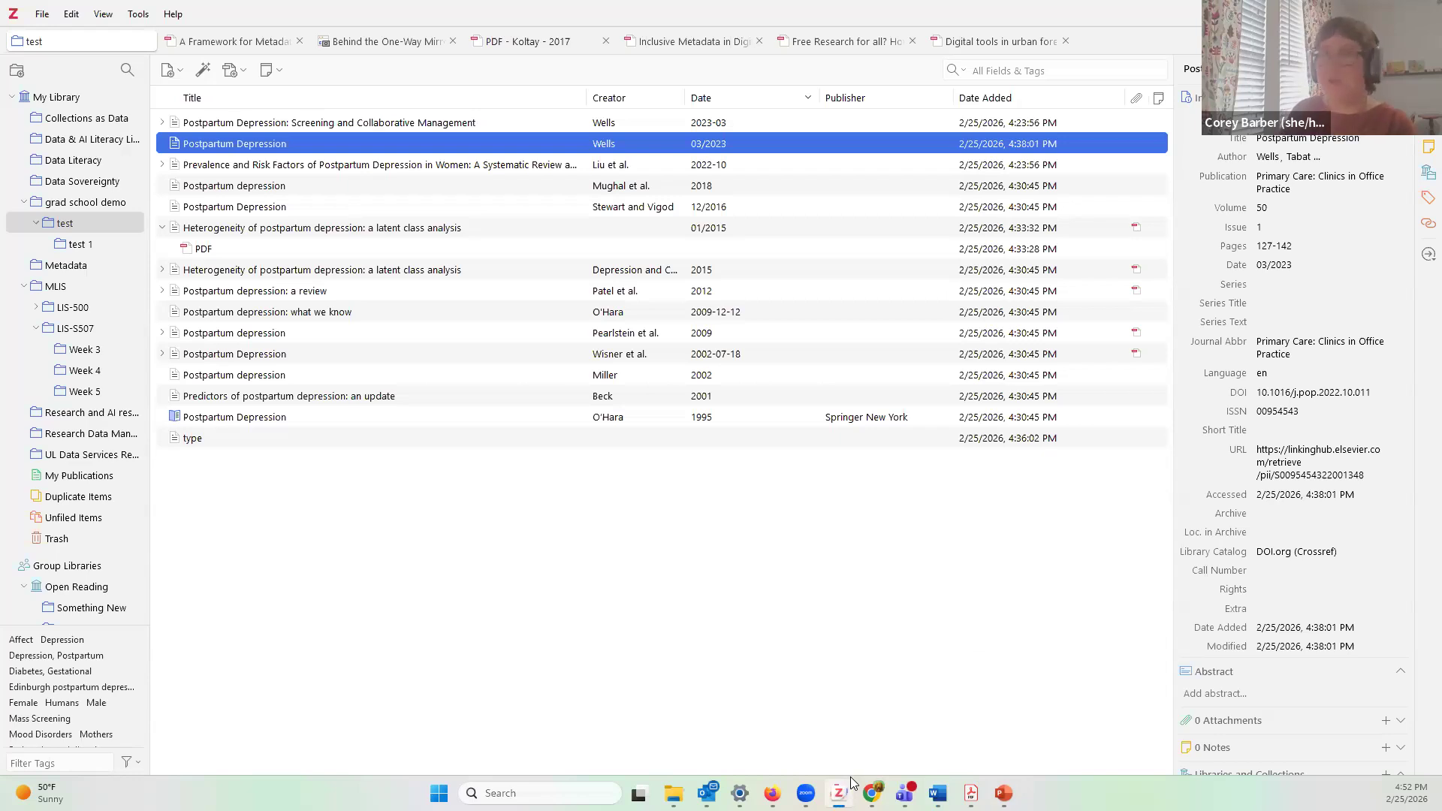
Step: Switch to the Firefox window showing the ScienceDirect postpartum depression screening article
{"action": "mouse_move", "coordinate": [842, 790]}
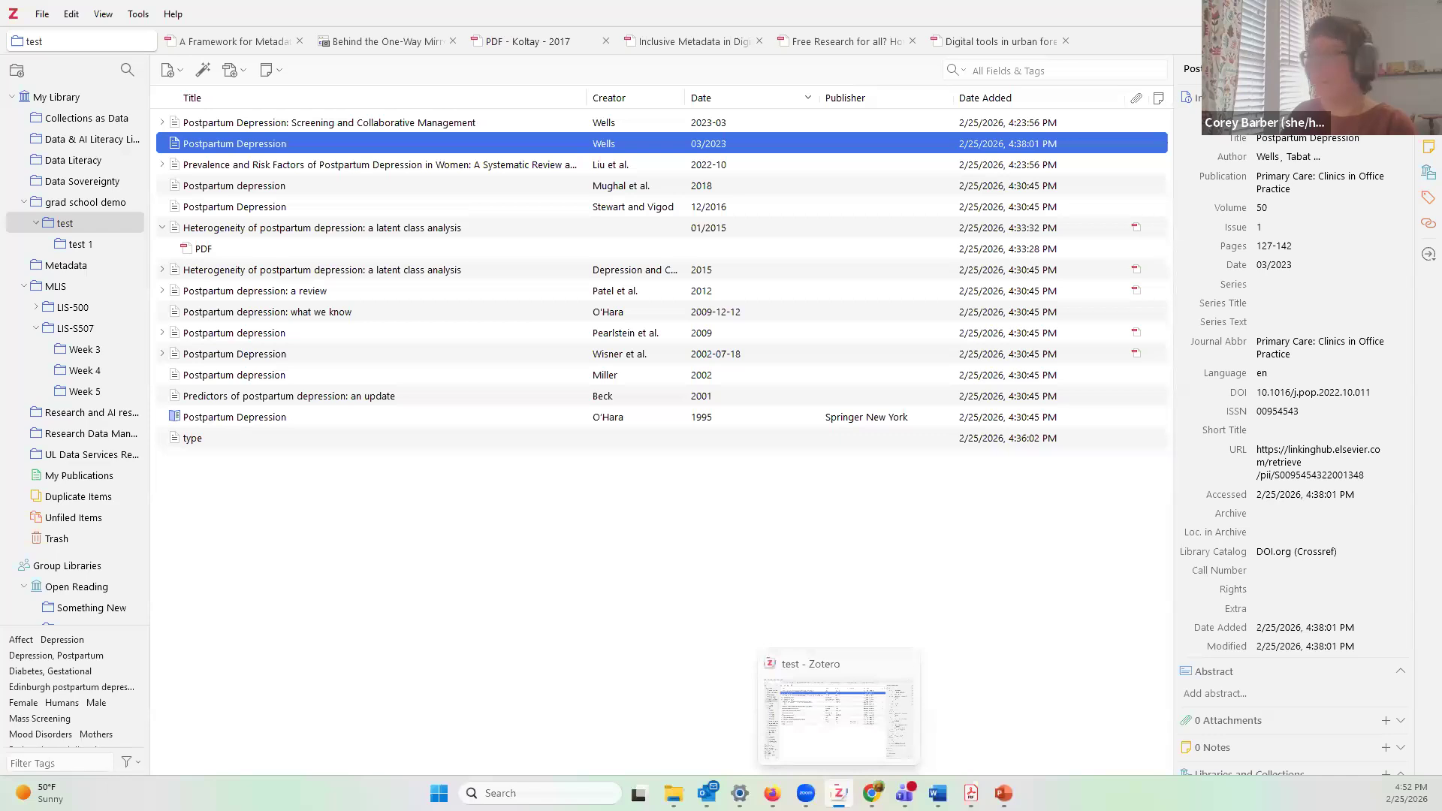
{"action": "left_click", "coordinate": [772, 793]}
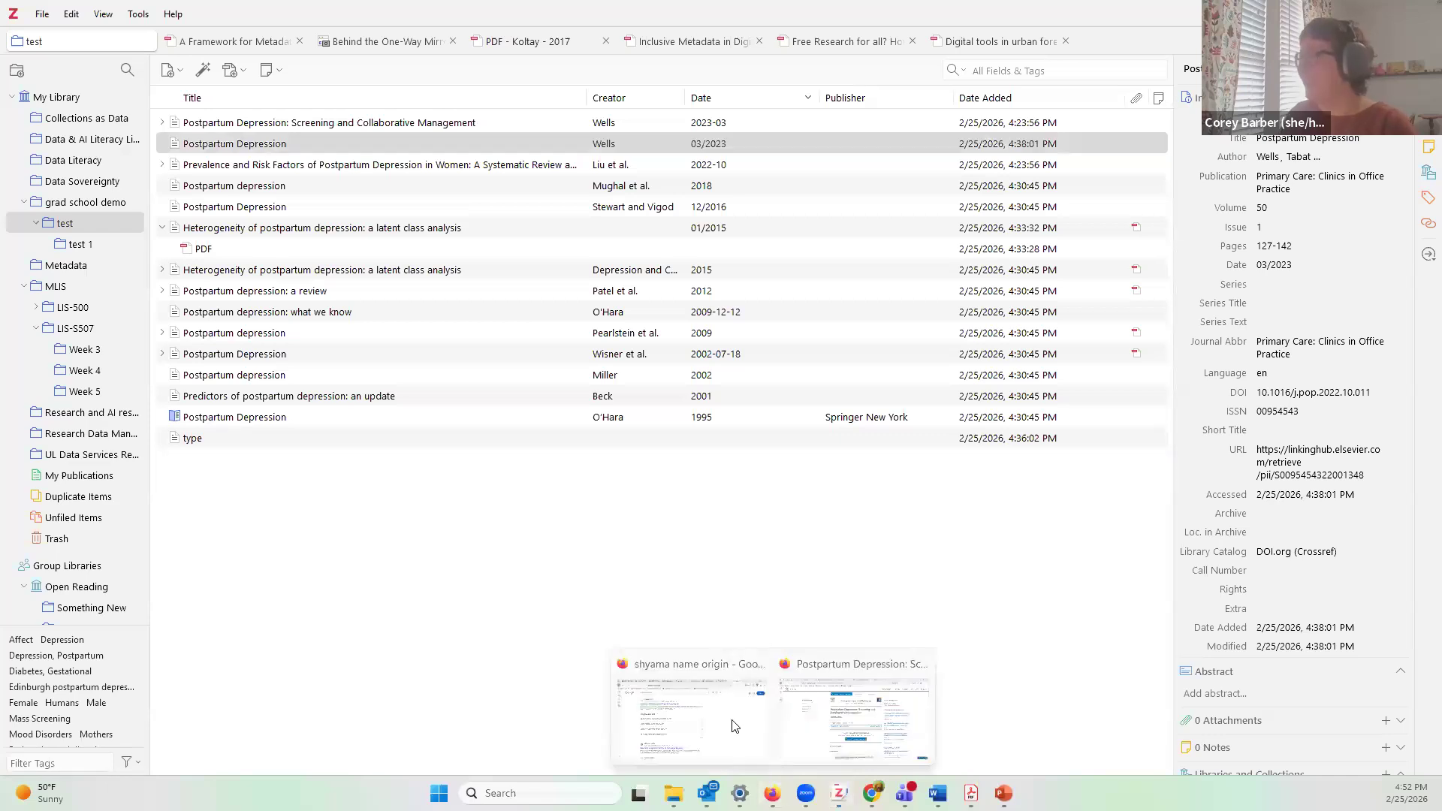
{"action": "left_click", "coordinate": [836, 730]}
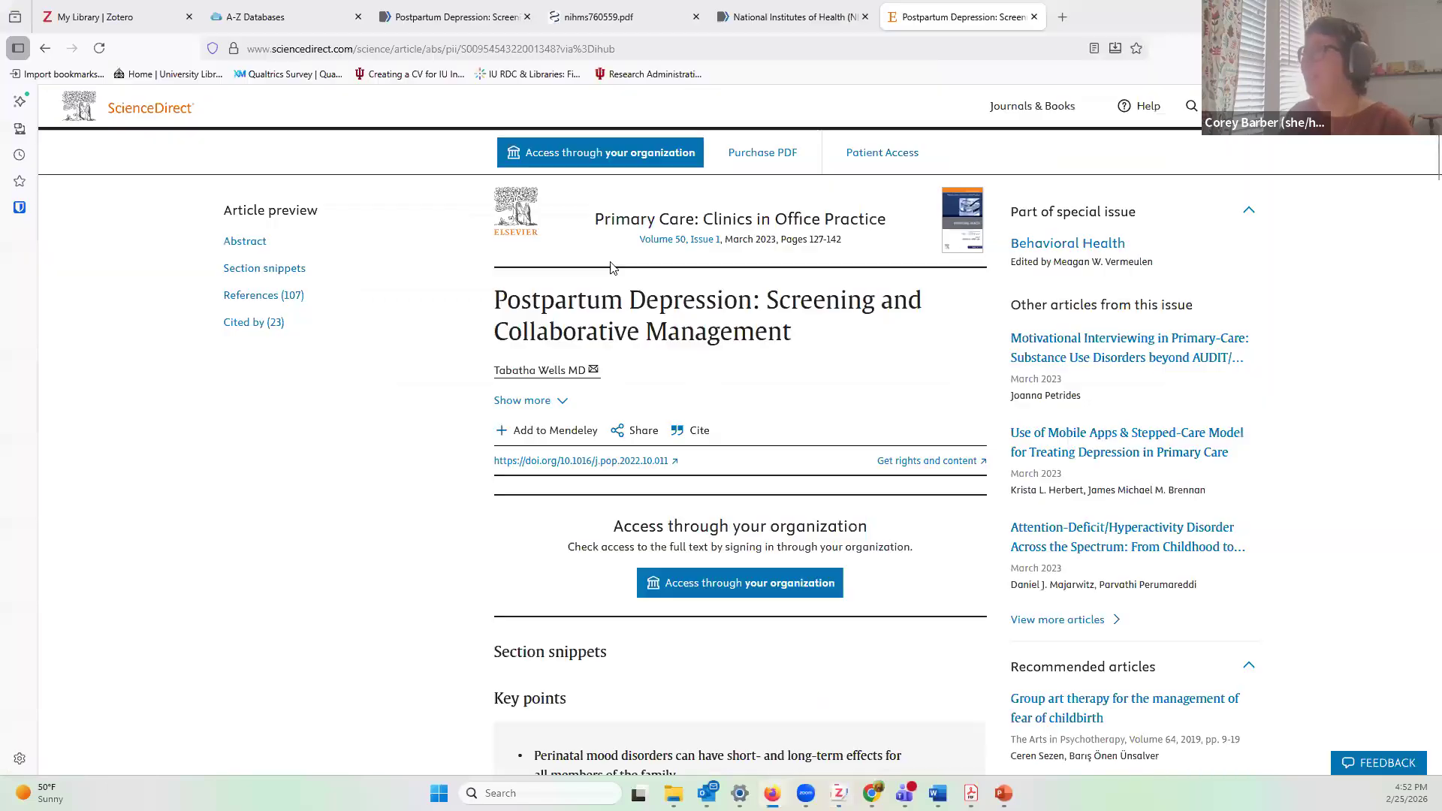
Step: Go to the Zotero web Groups page and open the Create a New Group form
{"action": "left_click", "coordinate": [145, 24]}
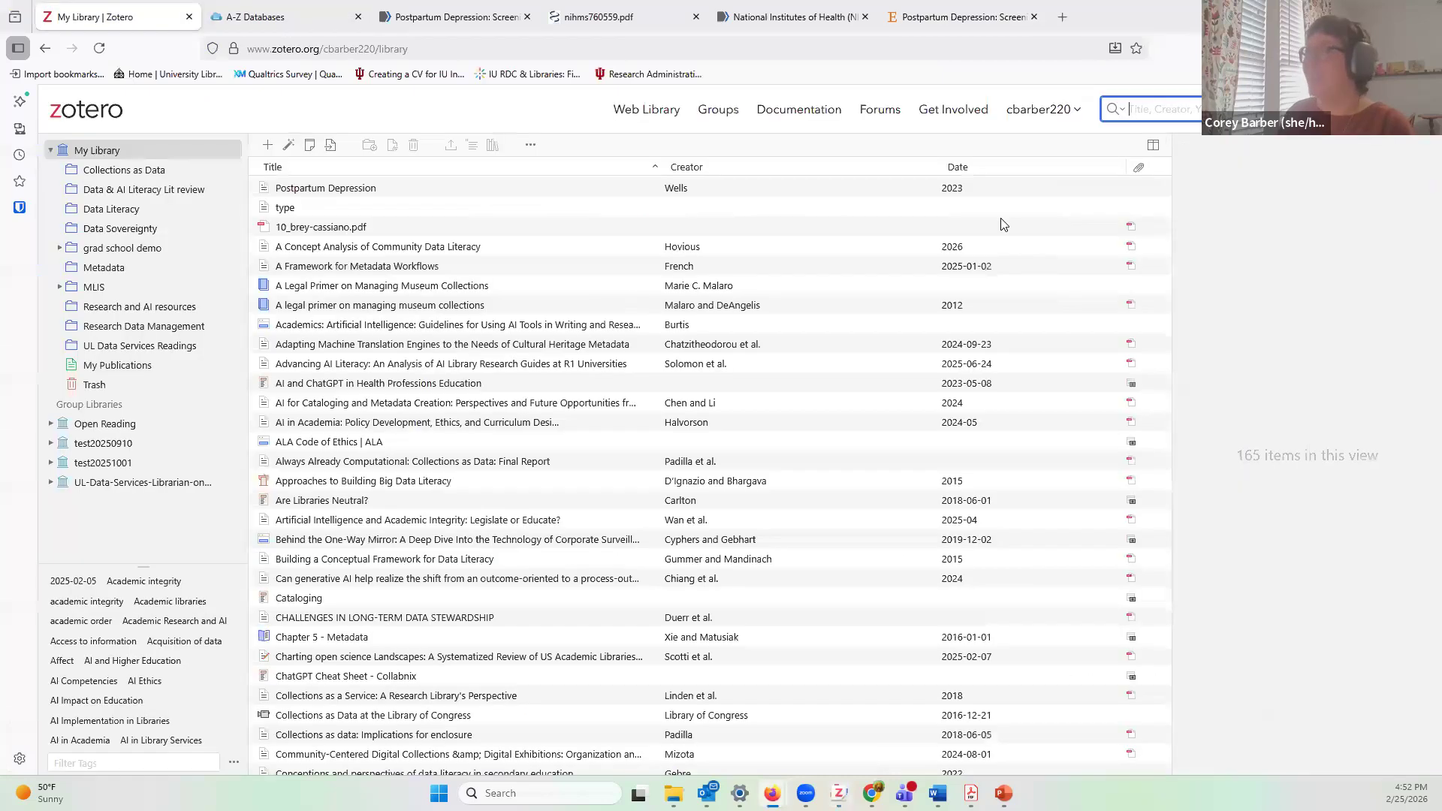
{"action": "left_click", "coordinate": [719, 113]}
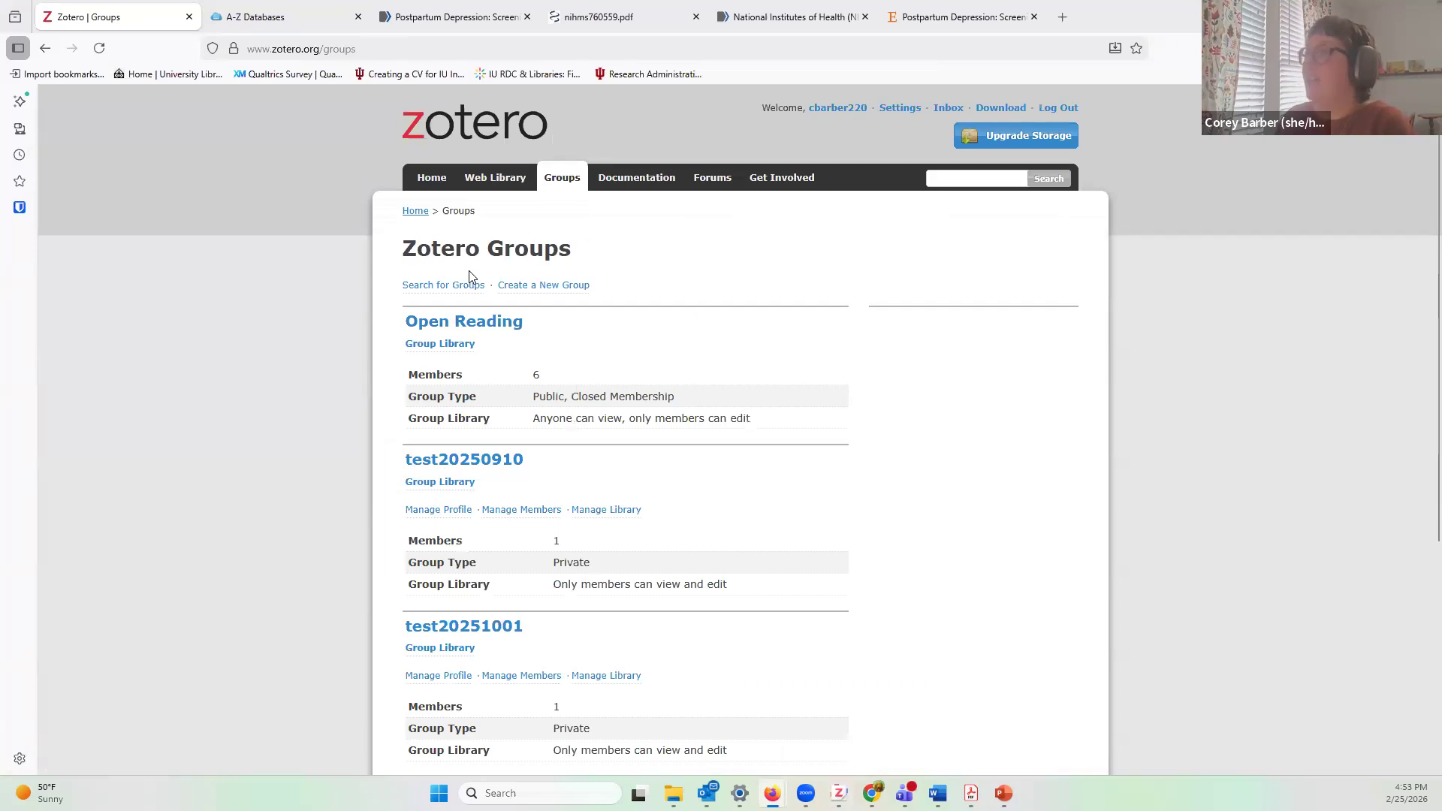
{"action": "scroll", "coordinate": [469, 338], "scroll_direction": "down", "scroll_amount": 2}
{"action": "scroll", "coordinate": [618, 566], "scroll_direction": "down", "scroll_amount": 3}
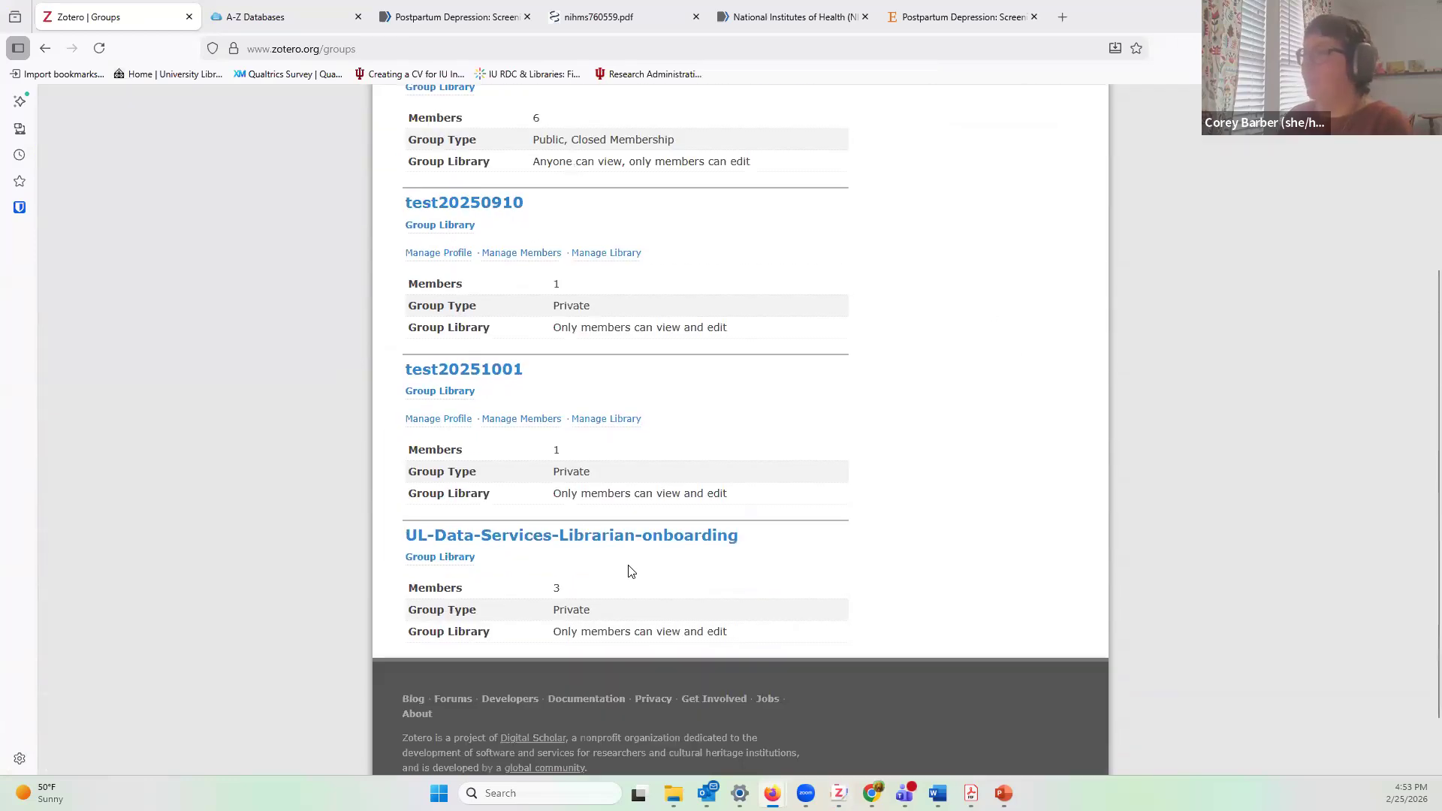
{"action": "scroll", "coordinate": [518, 451], "scroll_direction": "up", "scroll_amount": 4}
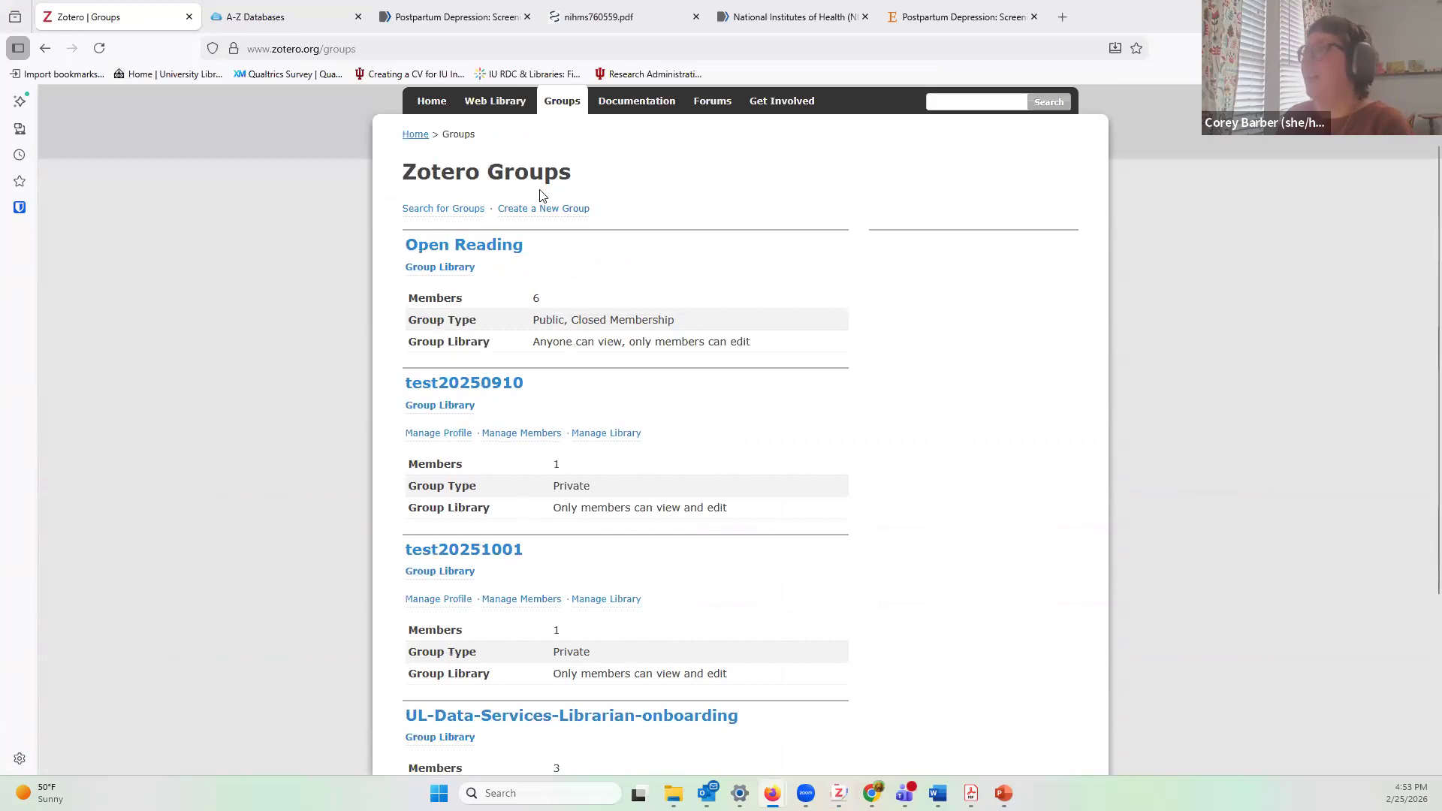
{"action": "left_click", "coordinate": [568, 210]}
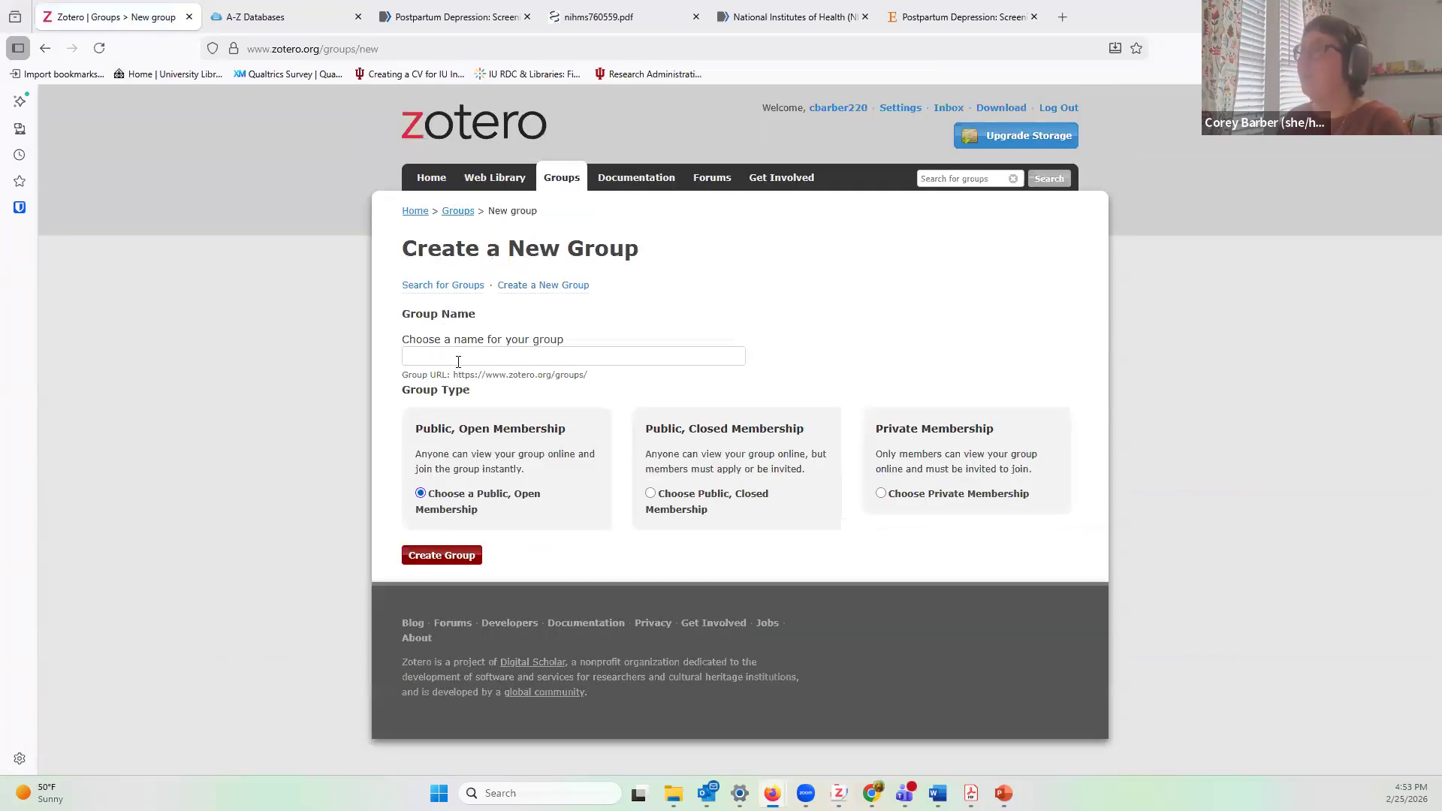
Step: Name the group test20260225, choose Private Membership, and create it
{"action": "left_click", "coordinate": [457, 358]}
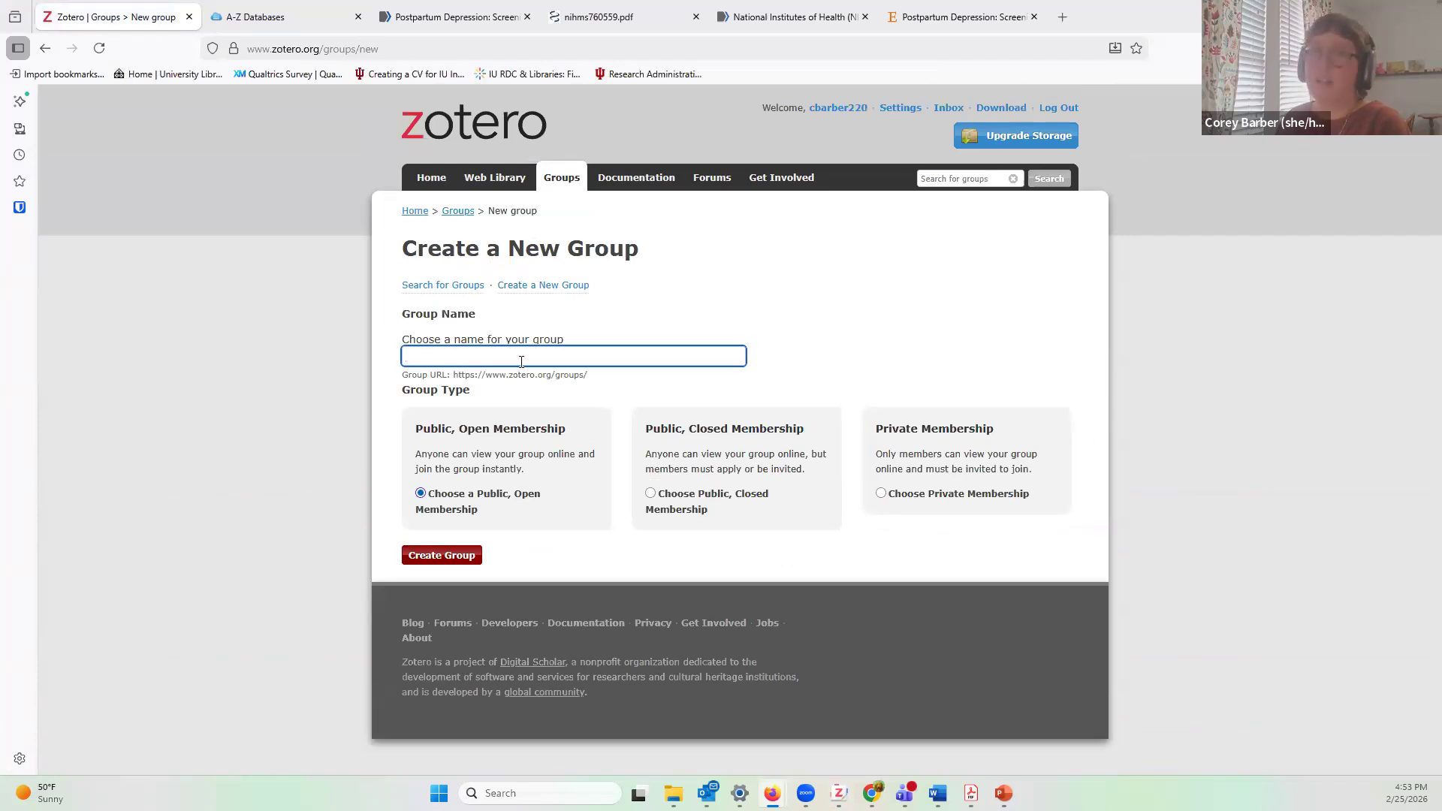
{"action": "type", "text": "test20"}
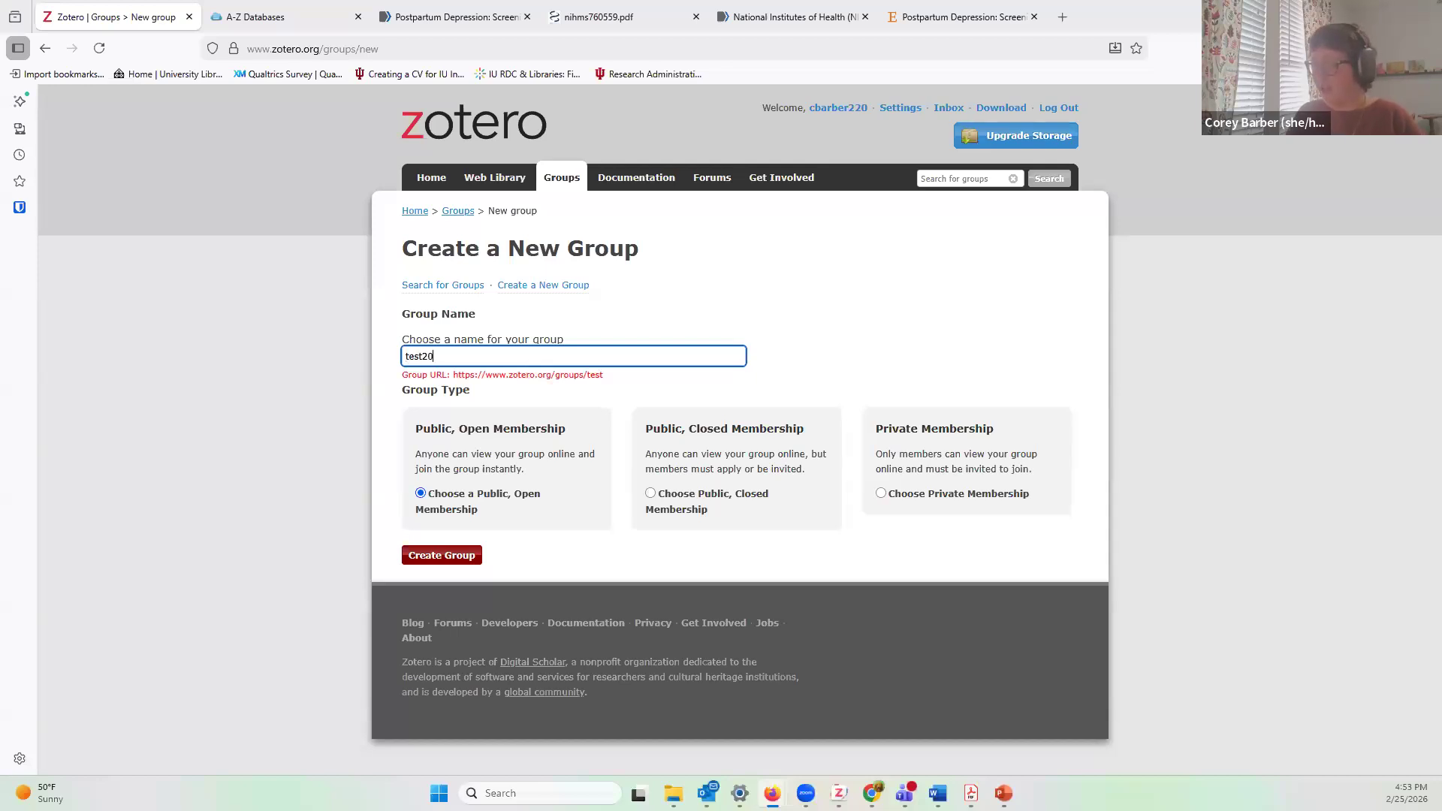
{"action": "type", "text": "260225"}
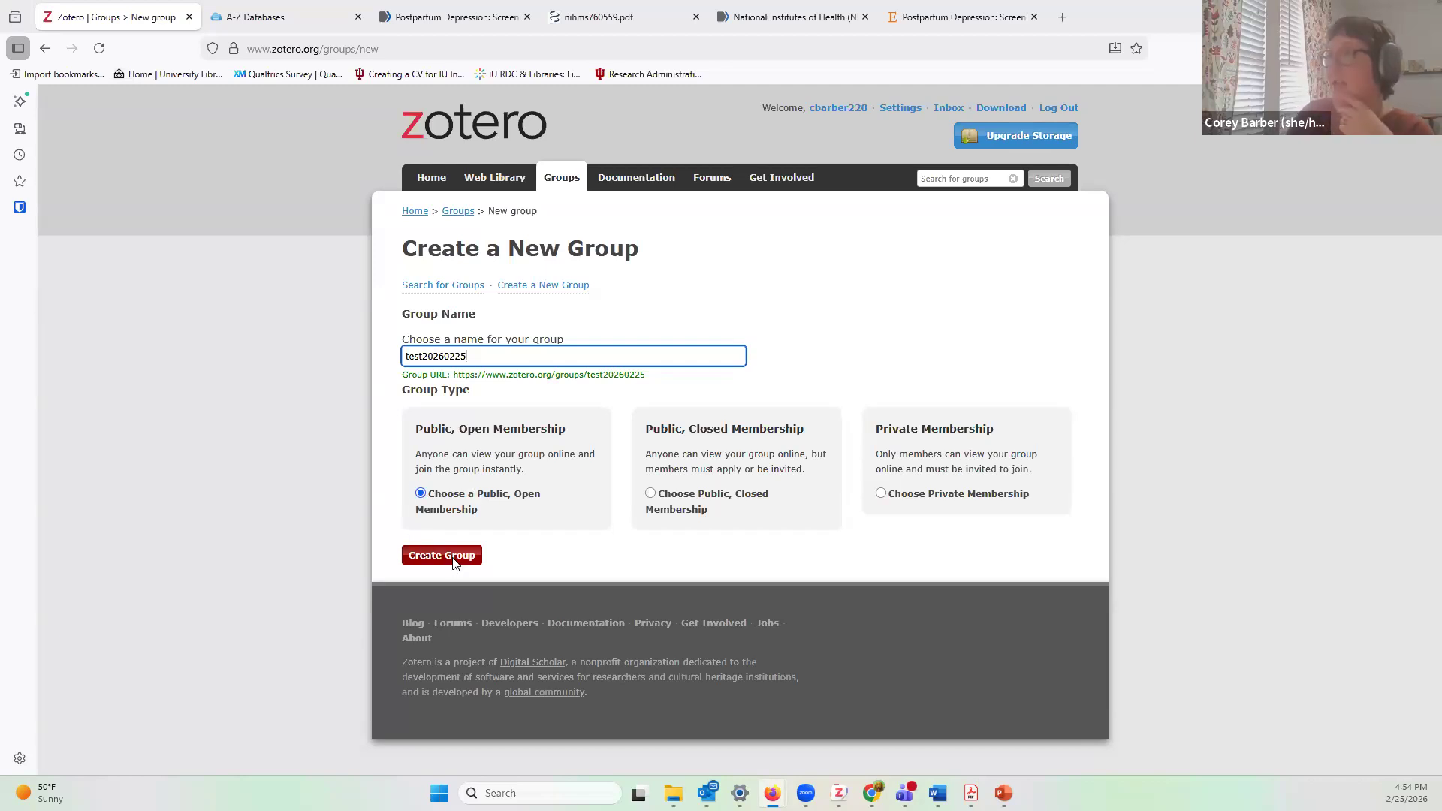
{"action": "left_click", "coordinate": [881, 493]}
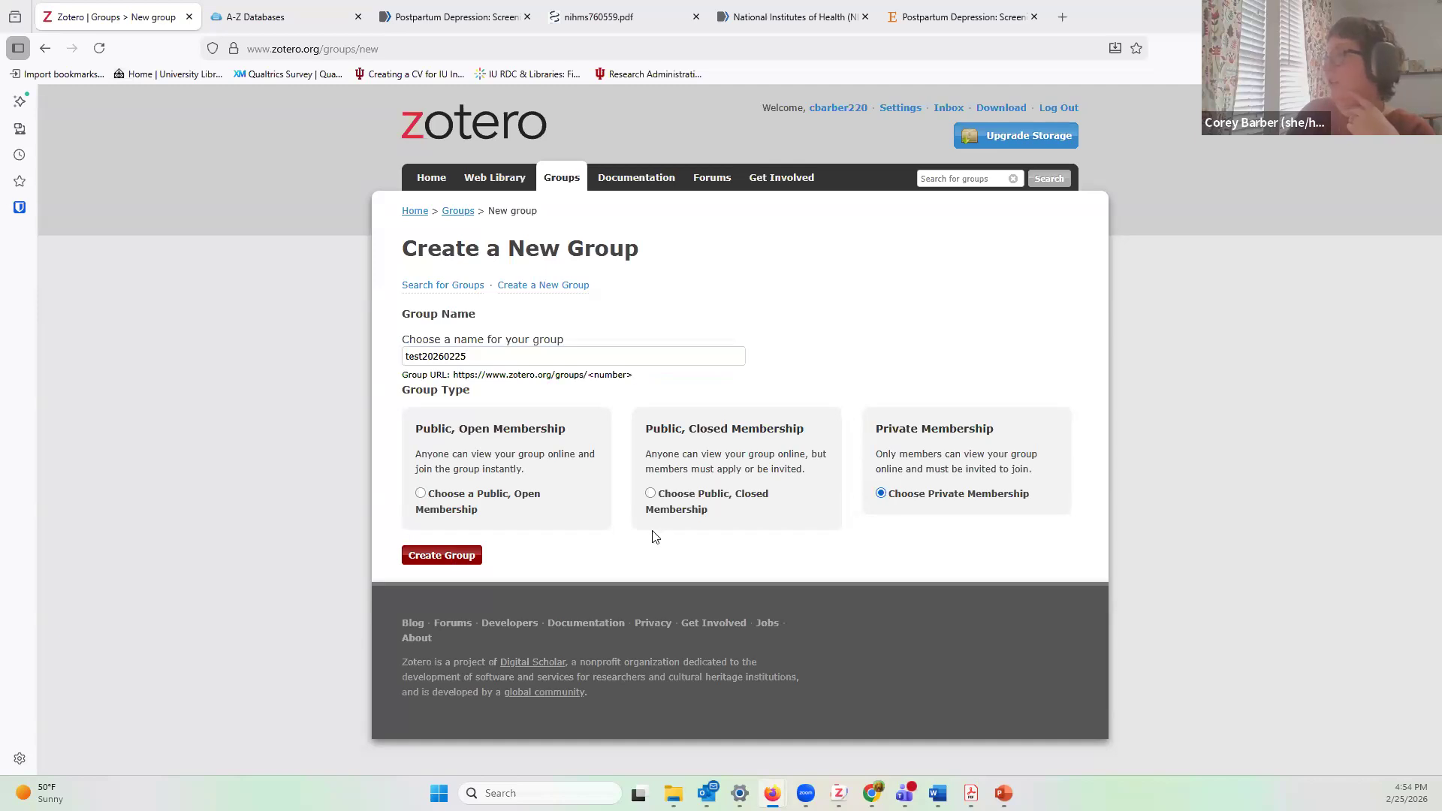
{"action": "left_click", "coordinate": [442, 556]}
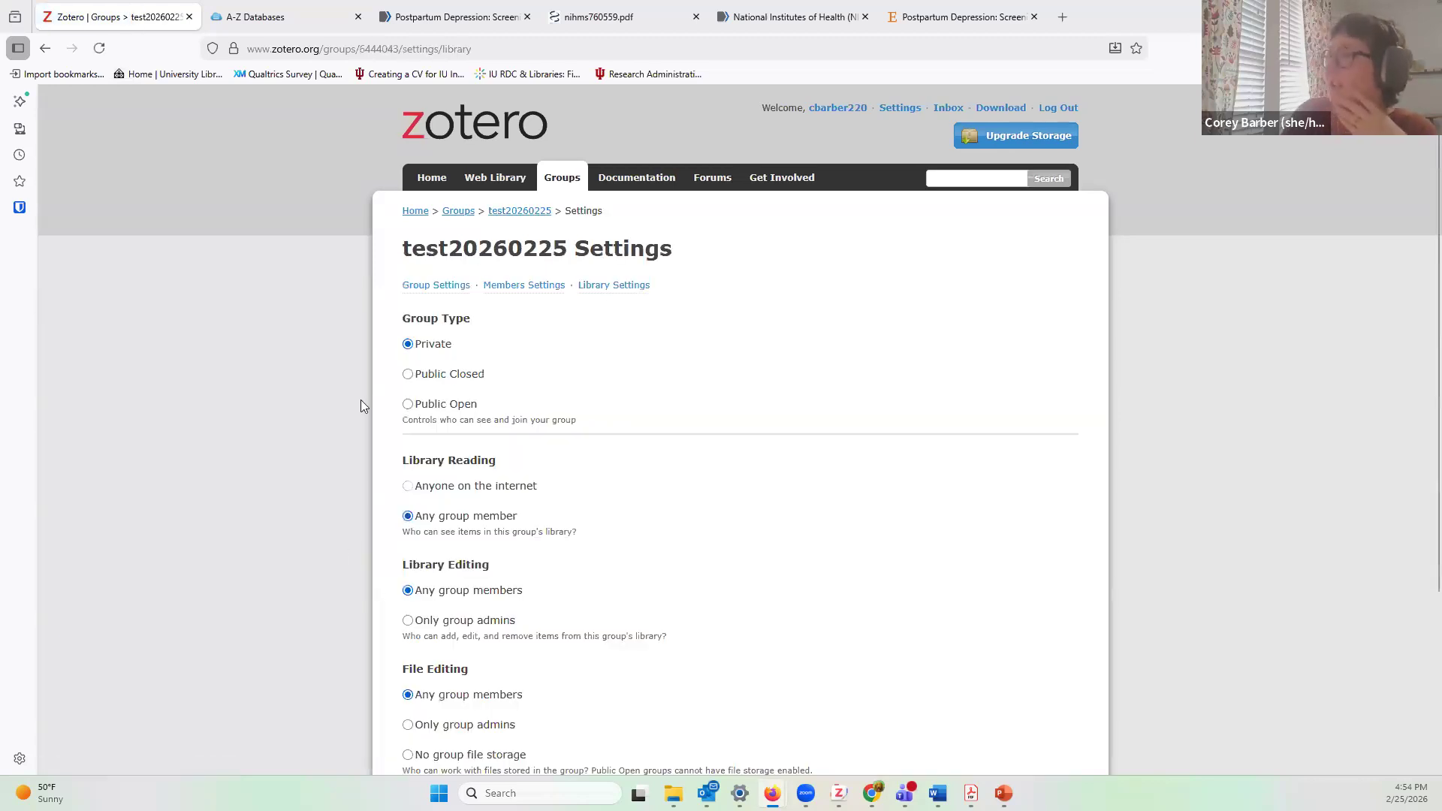
Step: Save the test20260225 group's library settings with the default permissions
{"action": "scroll", "coordinate": [361, 406], "scroll_direction": "down", "scroll_amount": 2}
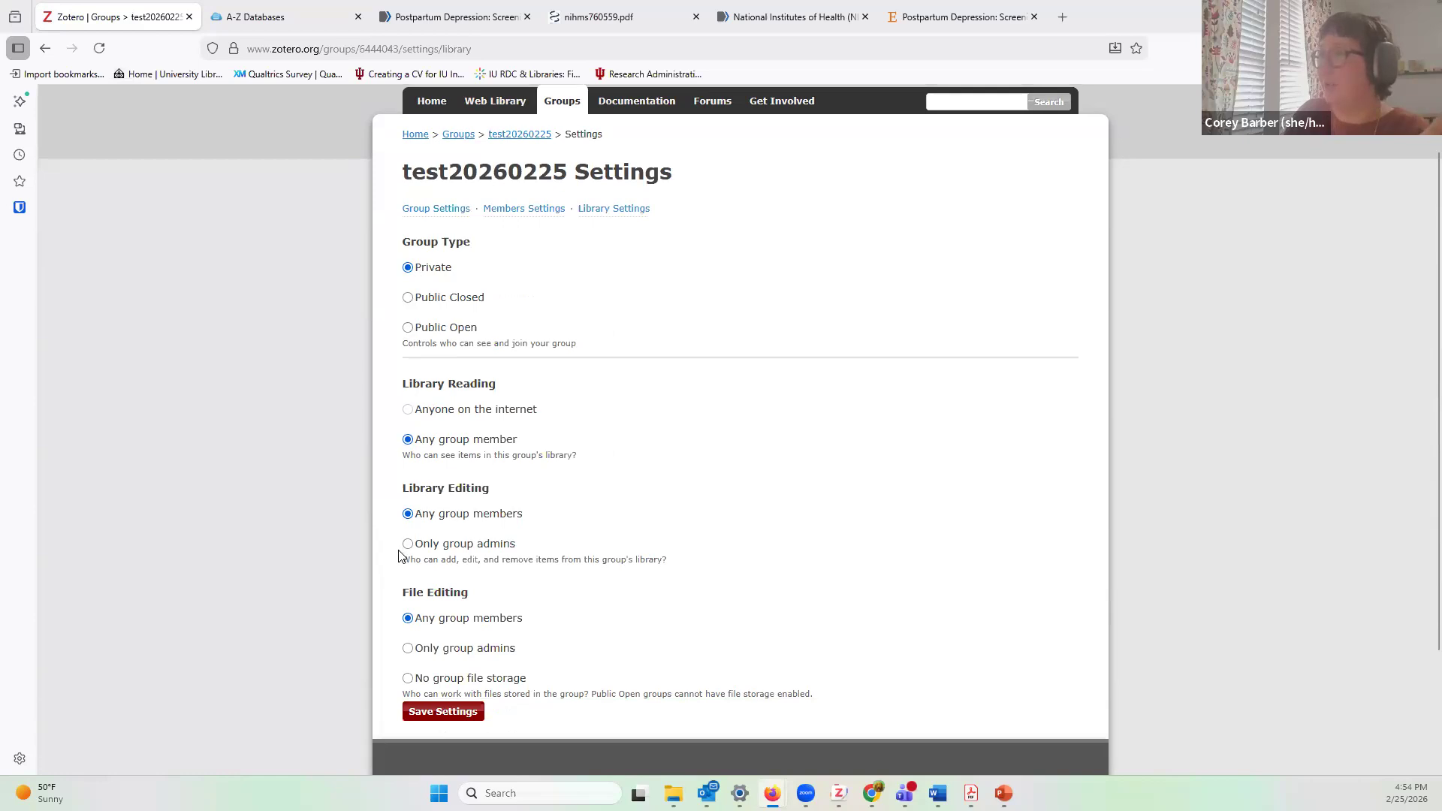
{"action": "scroll", "coordinate": [466, 444], "scroll_direction": "down", "scroll_amount": 1}
{"action": "left_click_drag", "start_coordinate": [404, 412], "coordinate": [499, 432]}
{"action": "left_click", "coordinate": [483, 453]}
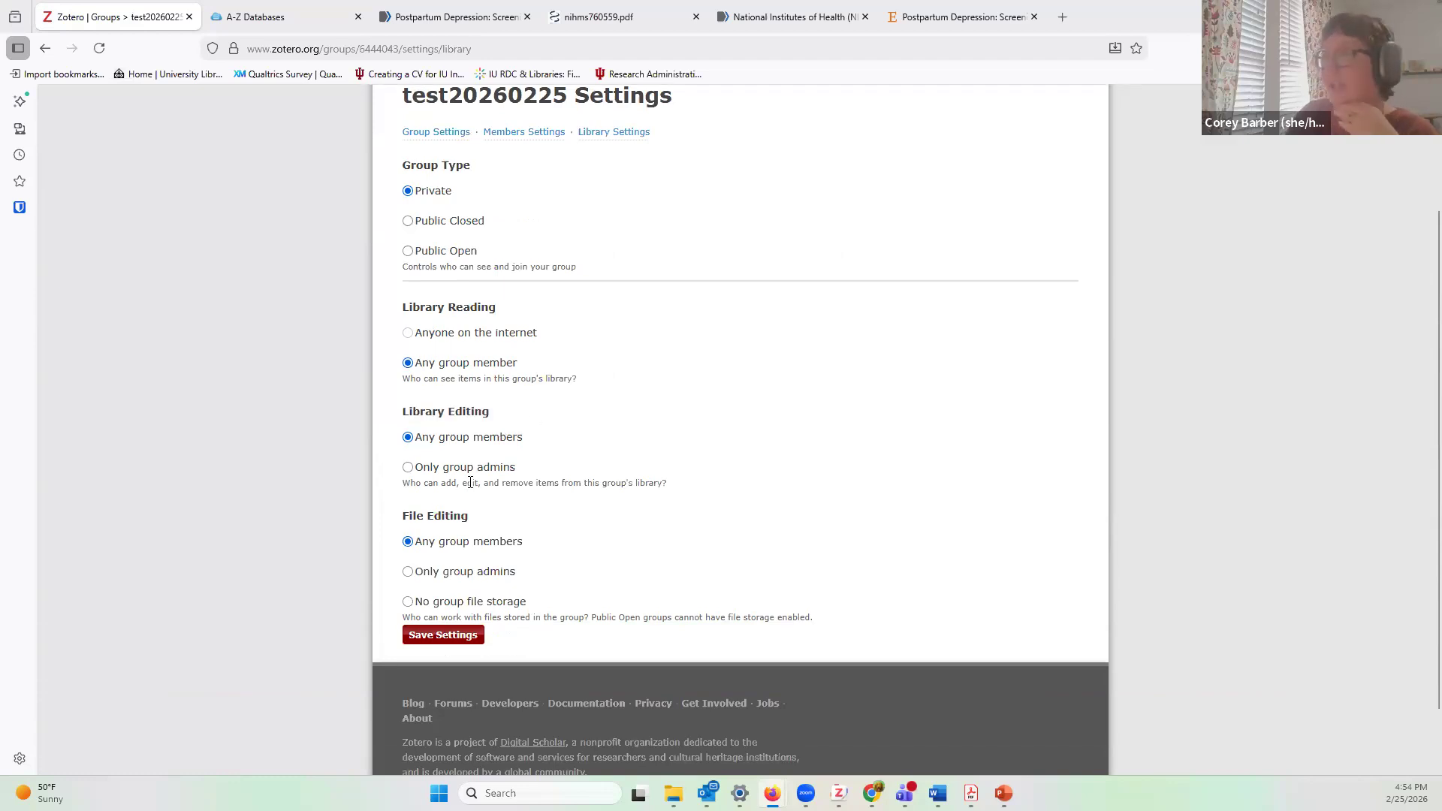
{"action": "left_click_drag", "start_coordinate": [403, 515], "coordinate": [567, 553]}
{"action": "left_click", "coordinate": [448, 560]}
{"action": "left_click", "coordinate": [445, 645]}
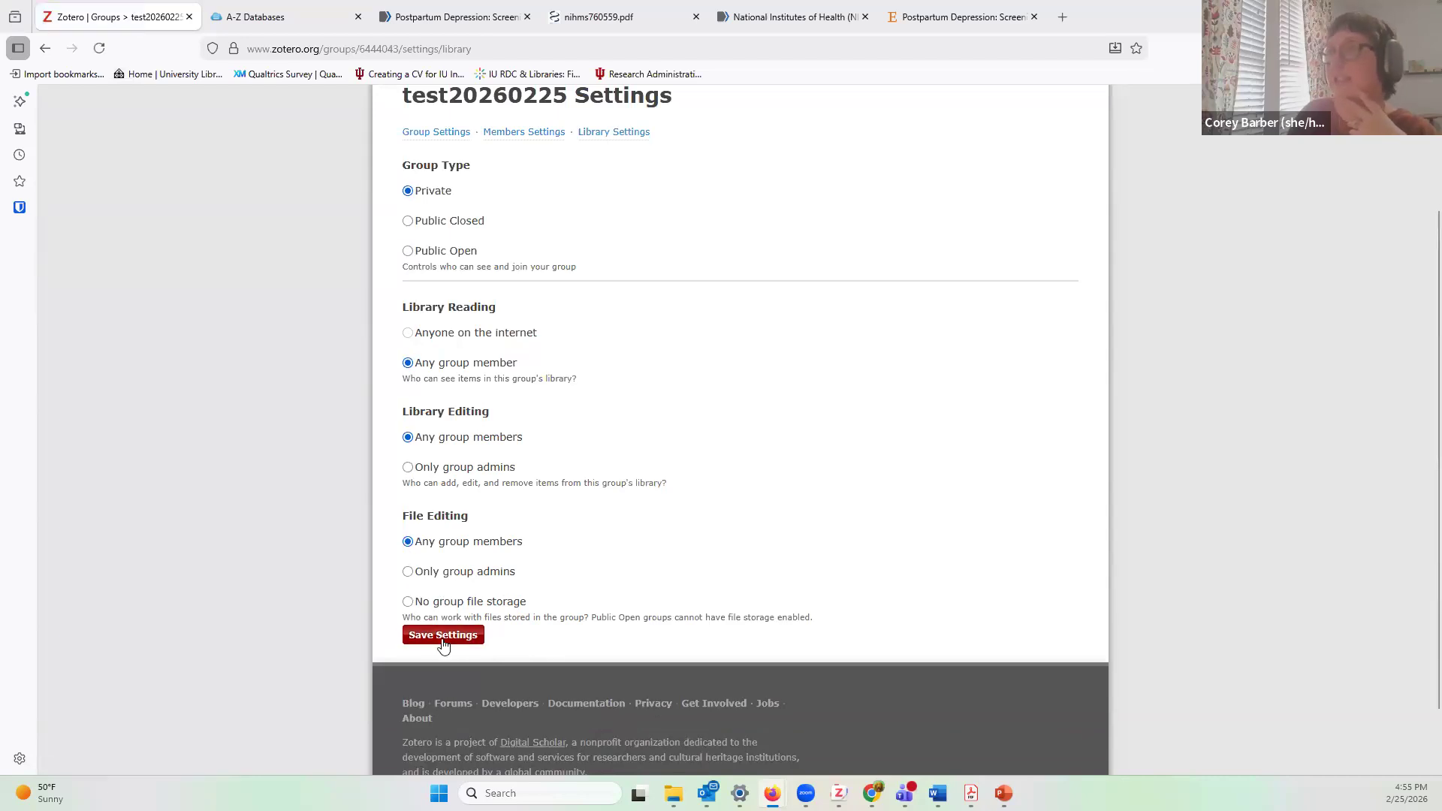
{"action": "left_click", "coordinate": [442, 635]}
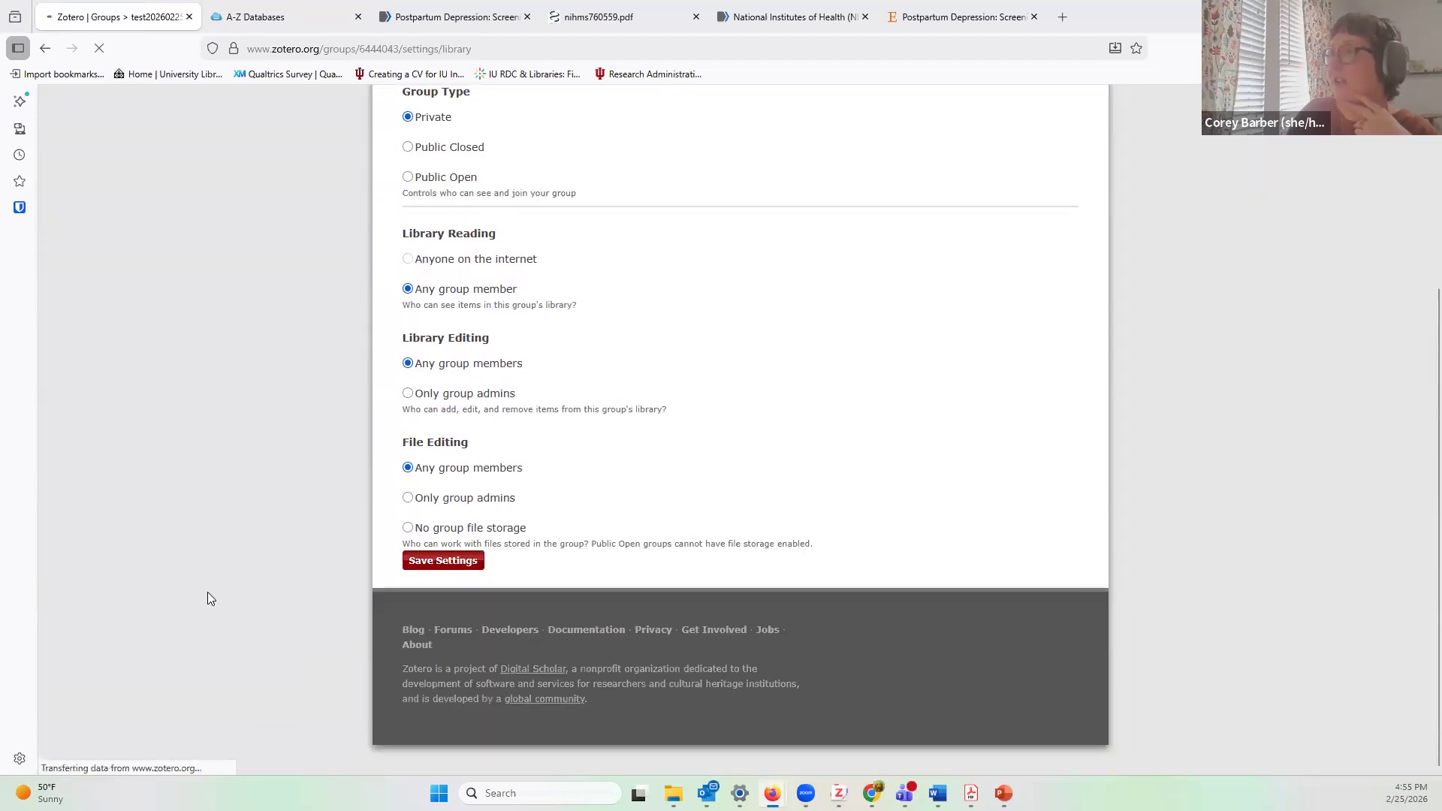
Step: Return to the test20260225 group's main page via its breadcrumb link
{"action": "scroll", "coordinate": [210, 594], "scroll_direction": "up", "scroll_amount": 2}
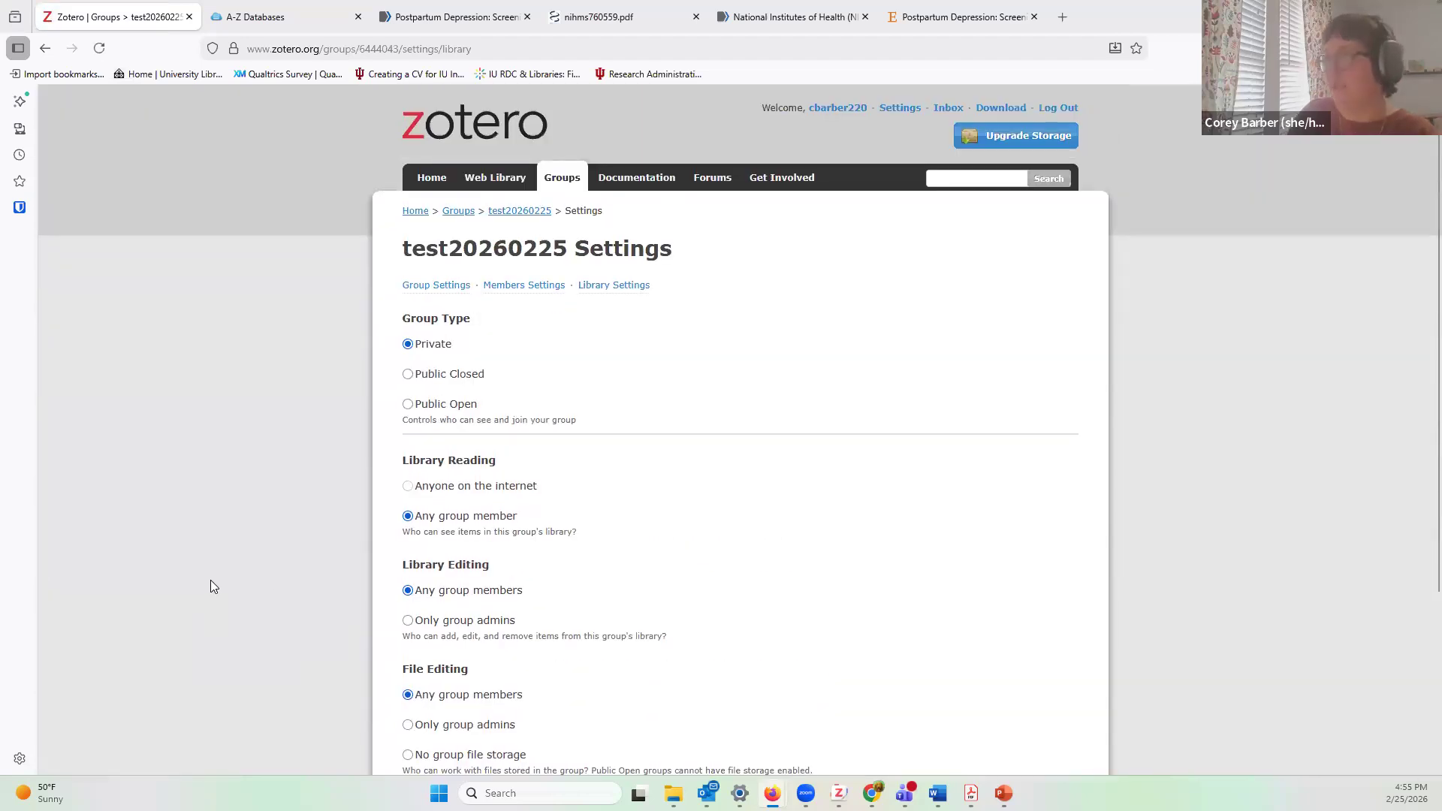
{"action": "scroll", "coordinate": [210, 581], "scroll_direction": "down", "scroll_amount": 1}
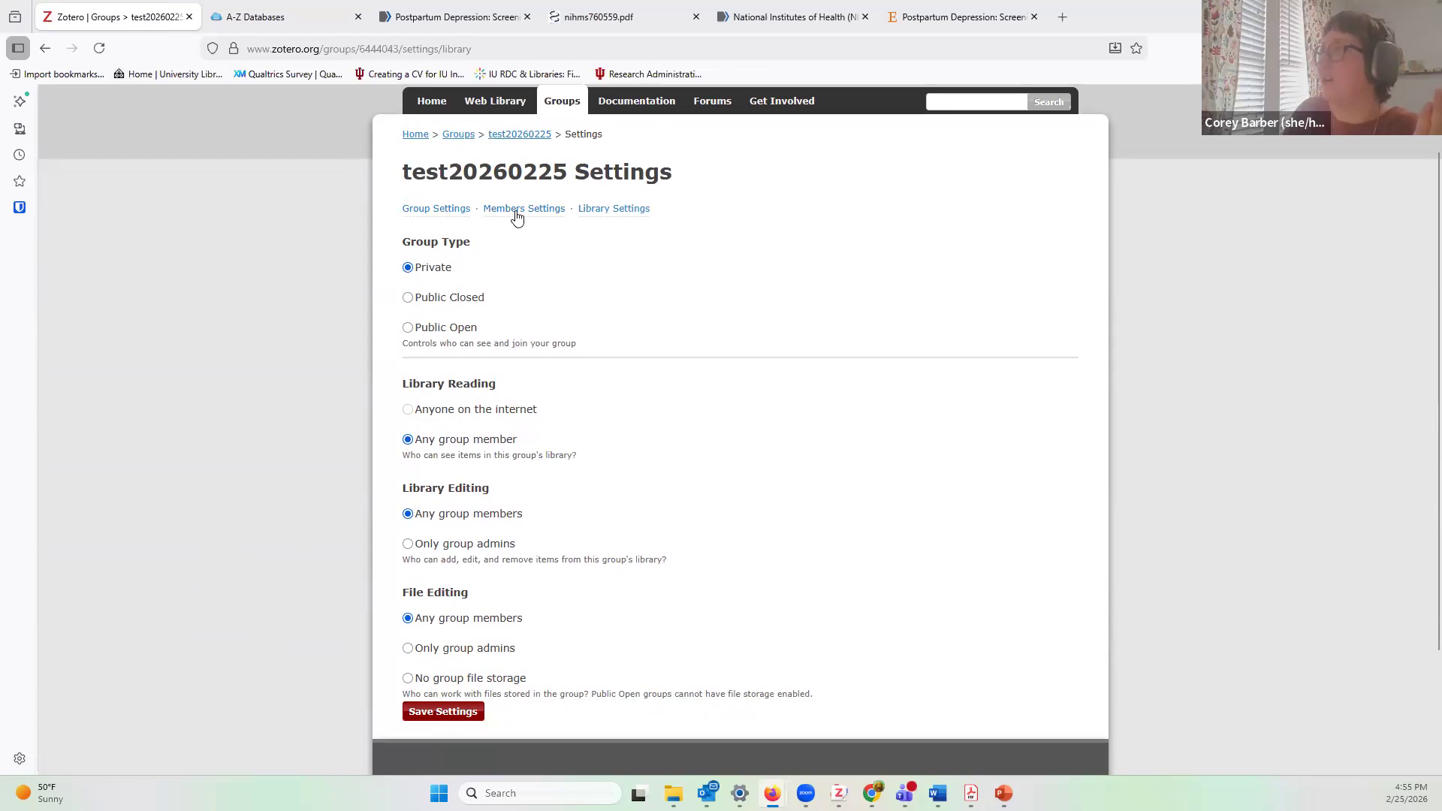
{"action": "left_click", "coordinate": [519, 136]}
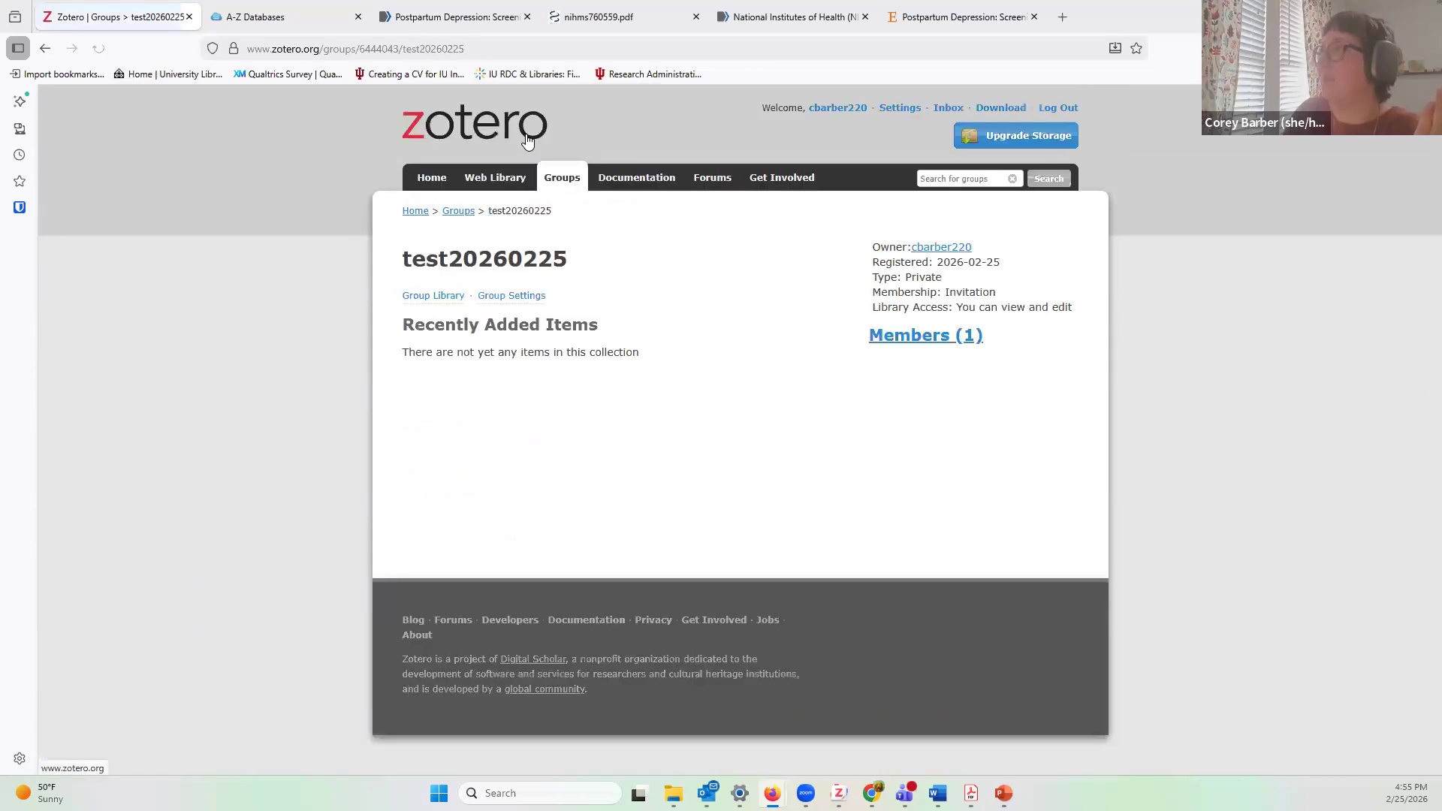
Step: Go from the test20260225 group's settings to Members Settings and its Invite Members page
{"action": "left_click", "coordinate": [528, 305]}
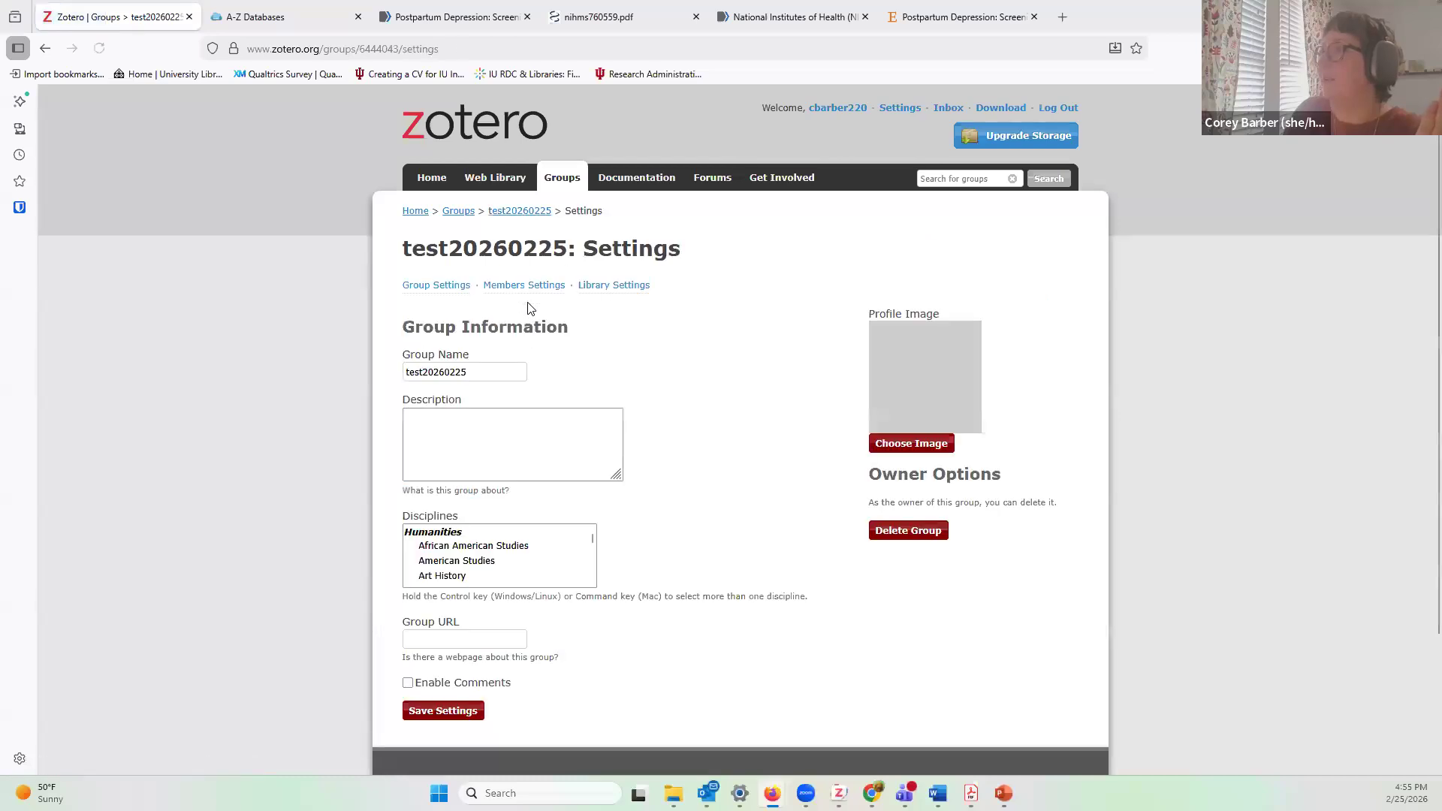
{"action": "scroll", "coordinate": [711, 360], "scroll_direction": "down", "scroll_amount": 3}
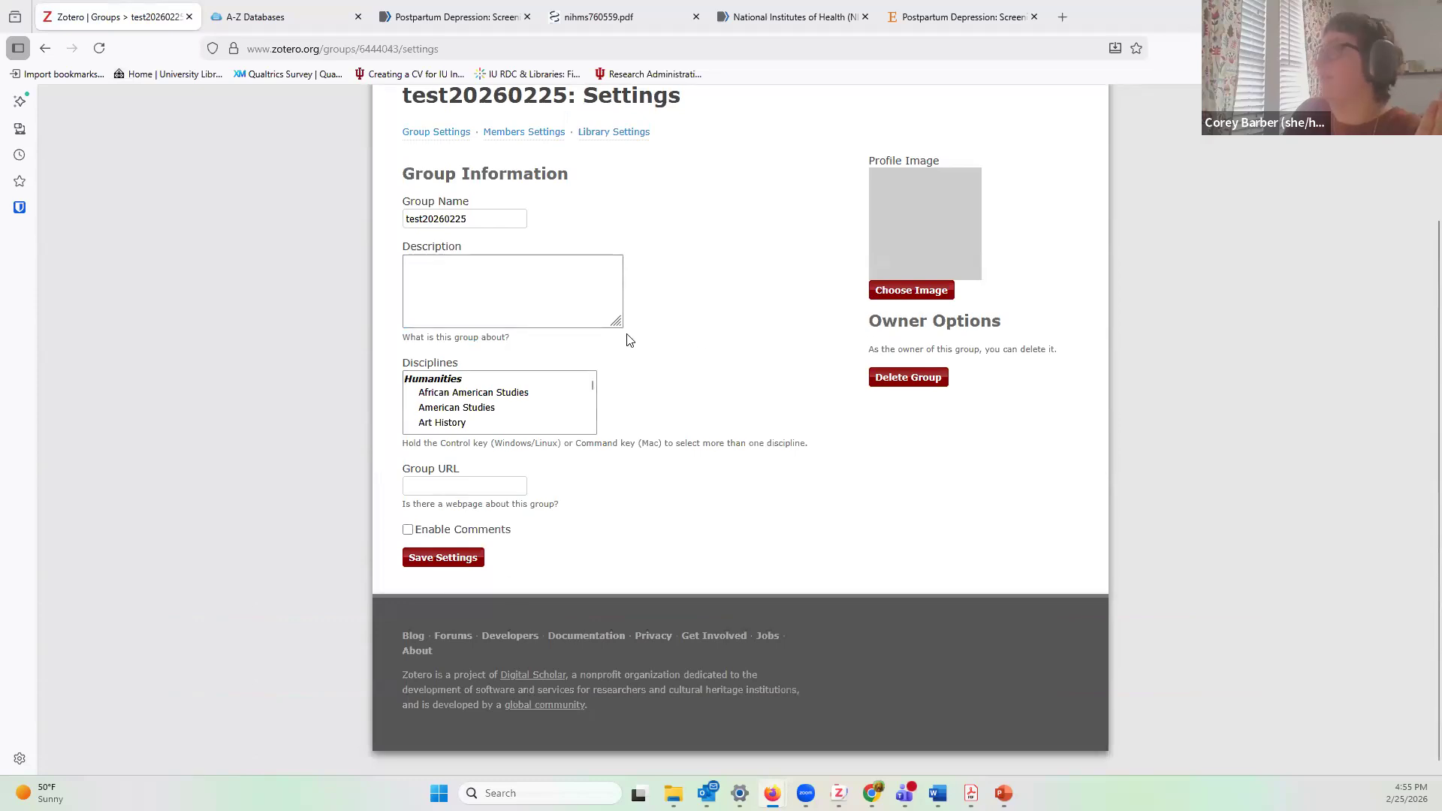
{"action": "scroll", "coordinate": [628, 341], "scroll_direction": "up", "scroll_amount": 1}
{"action": "scroll", "coordinate": [628, 340], "scroll_direction": "up", "scroll_amount": 1}
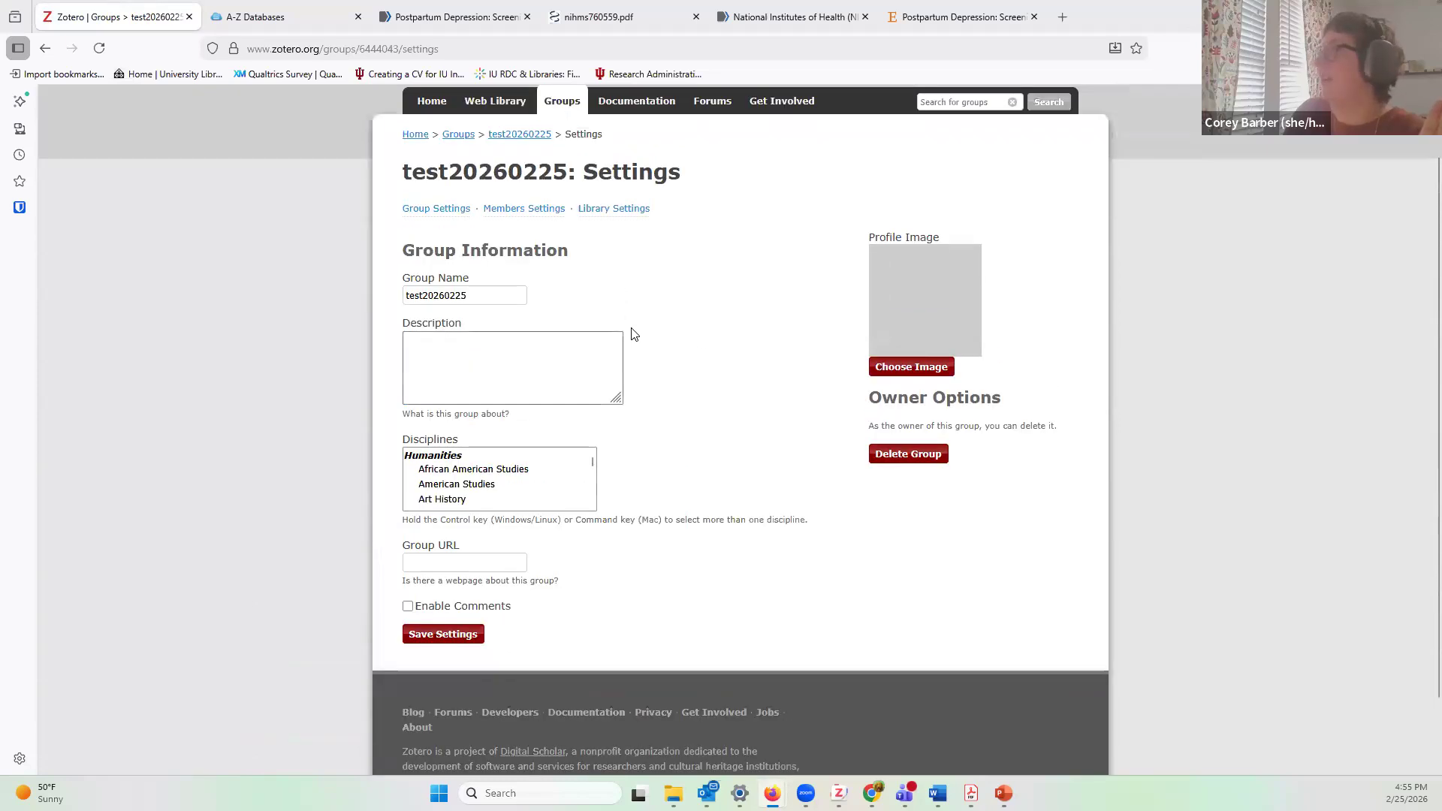
{"action": "left_click", "coordinate": [534, 211]}
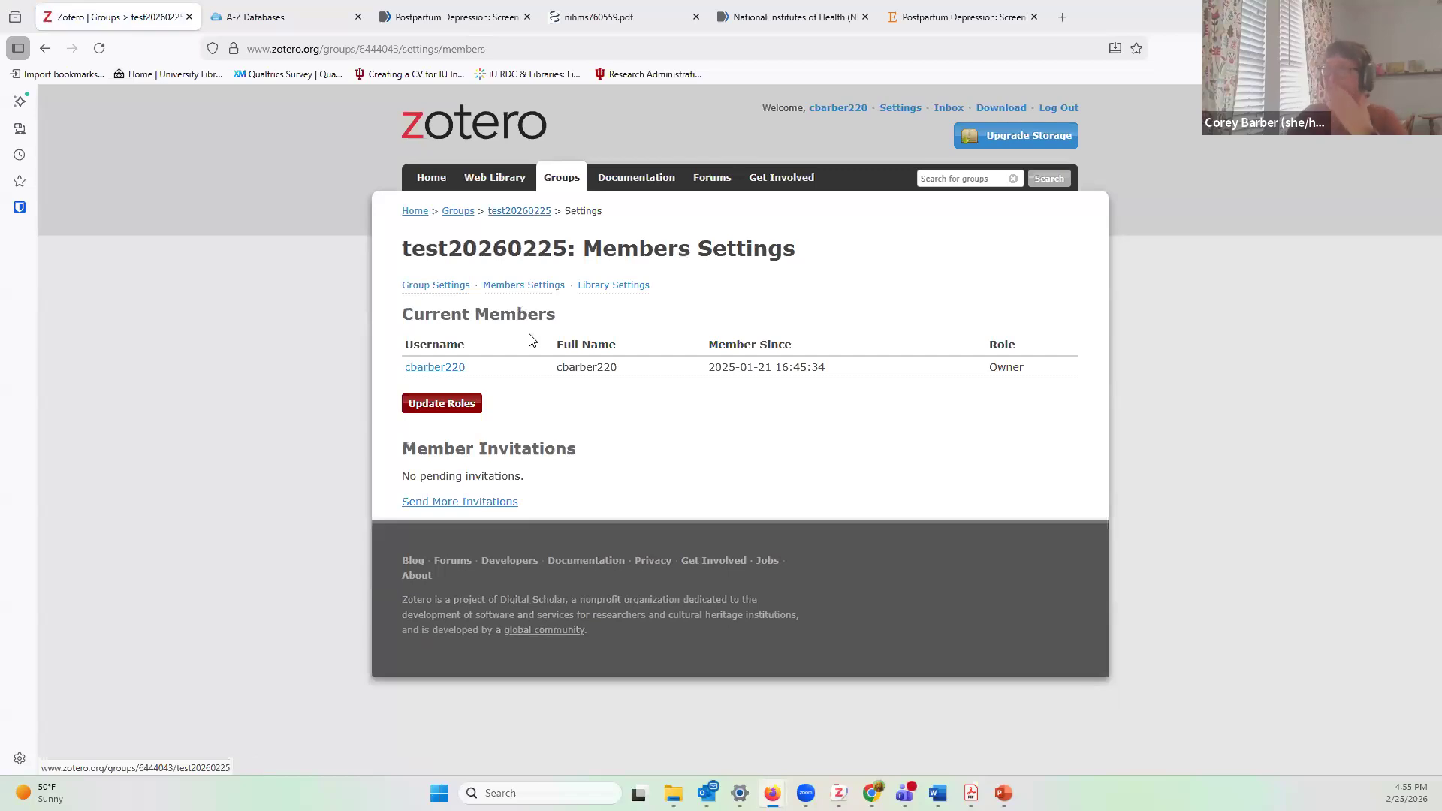
{"action": "left_click", "coordinate": [462, 502]}
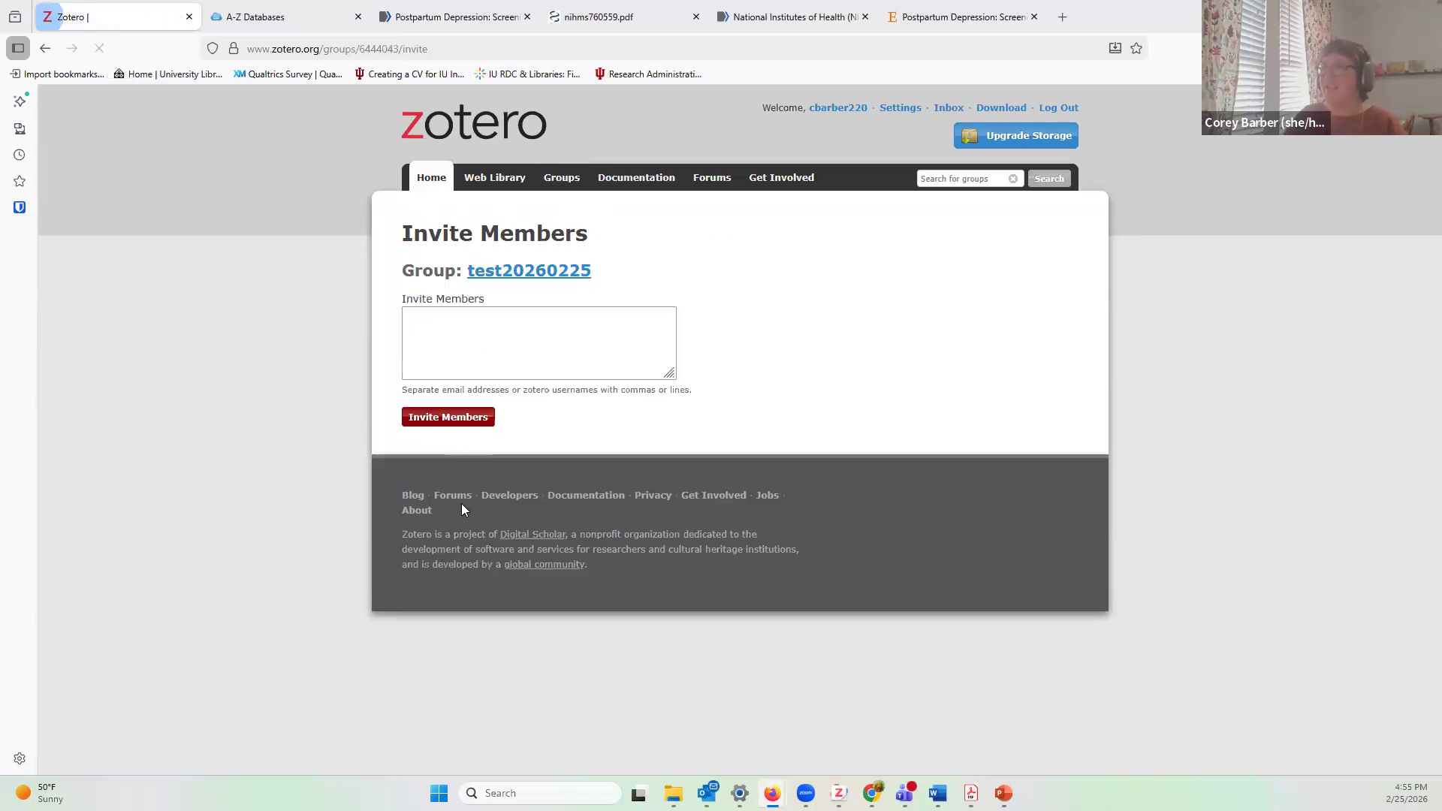
Step: Start entering invitees in the test20260225 group's Invite Members box
{"action": "left_click", "coordinate": [577, 363]}
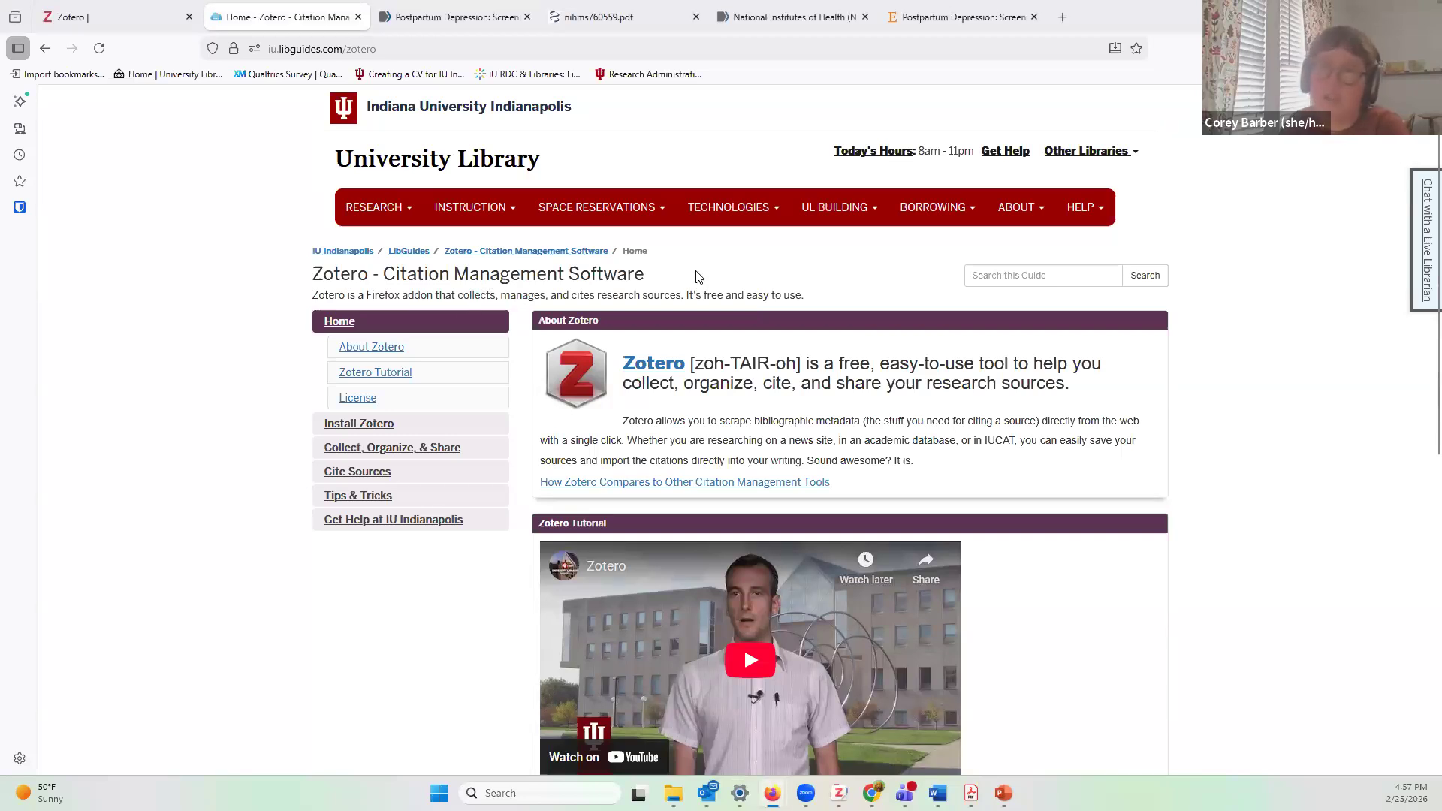
Step: Scroll through the LibGuides Zotero guide's Home page, with its About Zotero overview and tutorial video
{"action": "scroll", "coordinate": [975, 634], "scroll_direction": "down", "scroll_amount": 4}
{"action": "scroll", "coordinate": [383, 154], "scroll_direction": "up", "scroll_amount": 2}
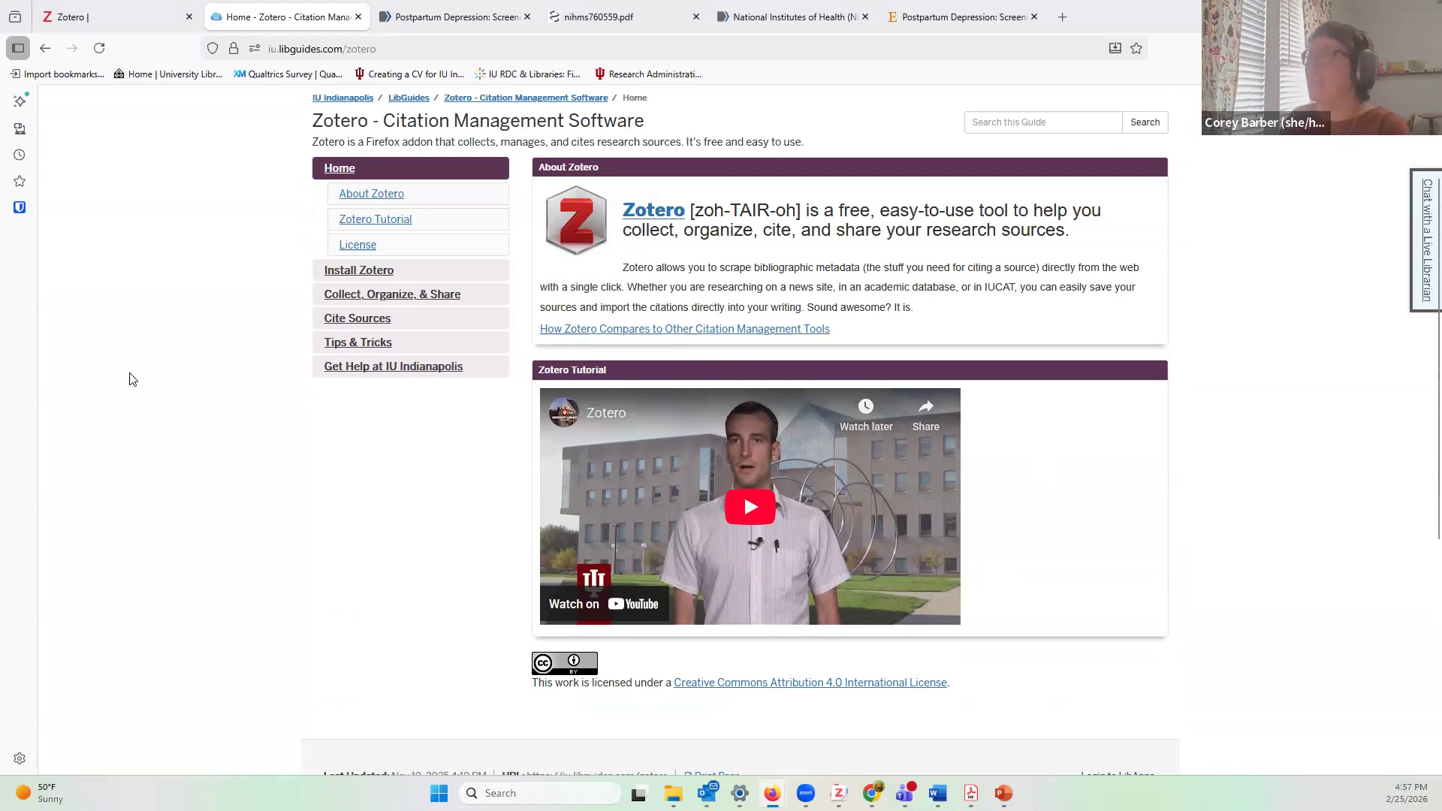
{"action": "scroll", "coordinate": [132, 375], "scroll_direction": "up", "scroll_amount": 2}
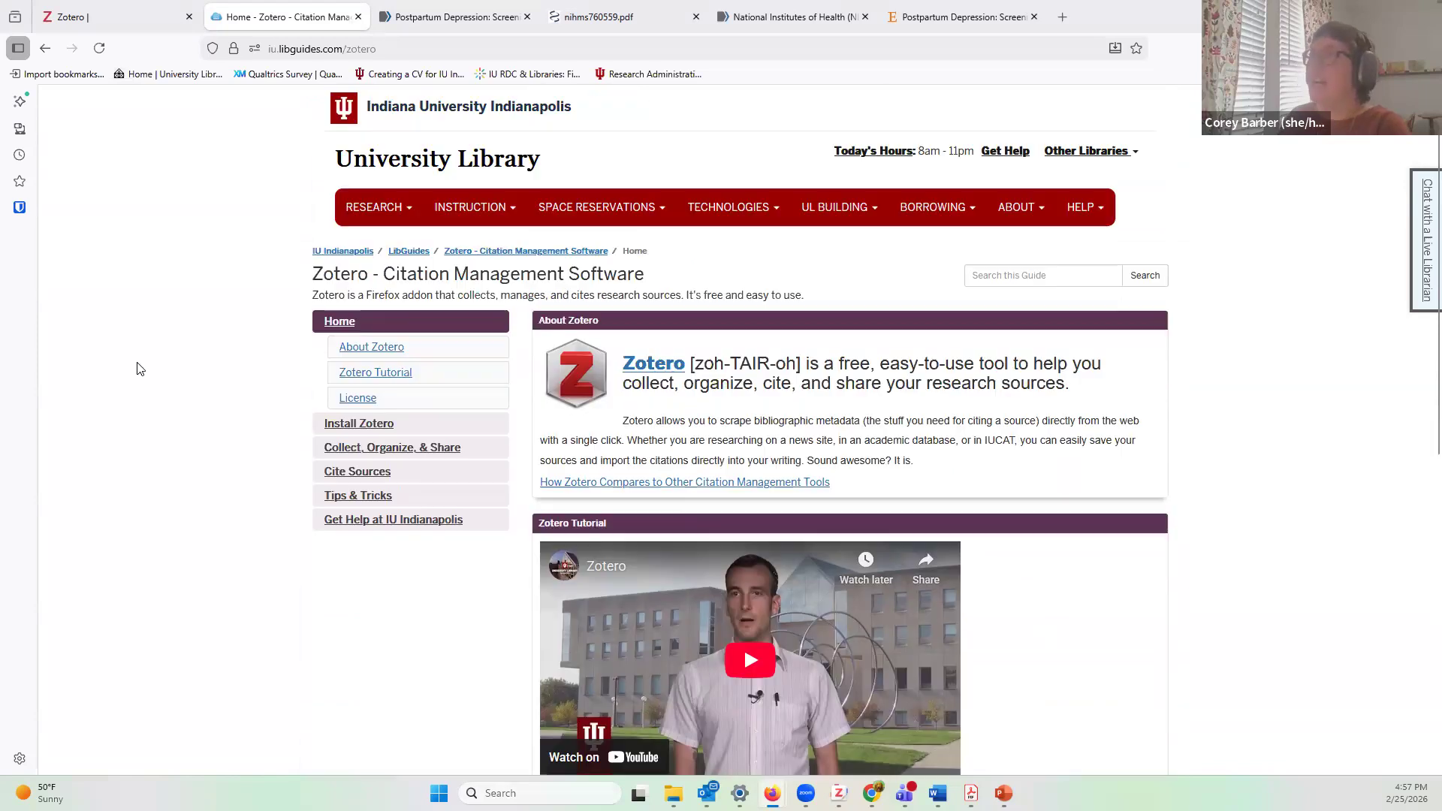
Step: Open the University Library homepage, switch search to OneSearch, and go to the A-Z Databases list
{"action": "left_click", "coordinate": [167, 78]}
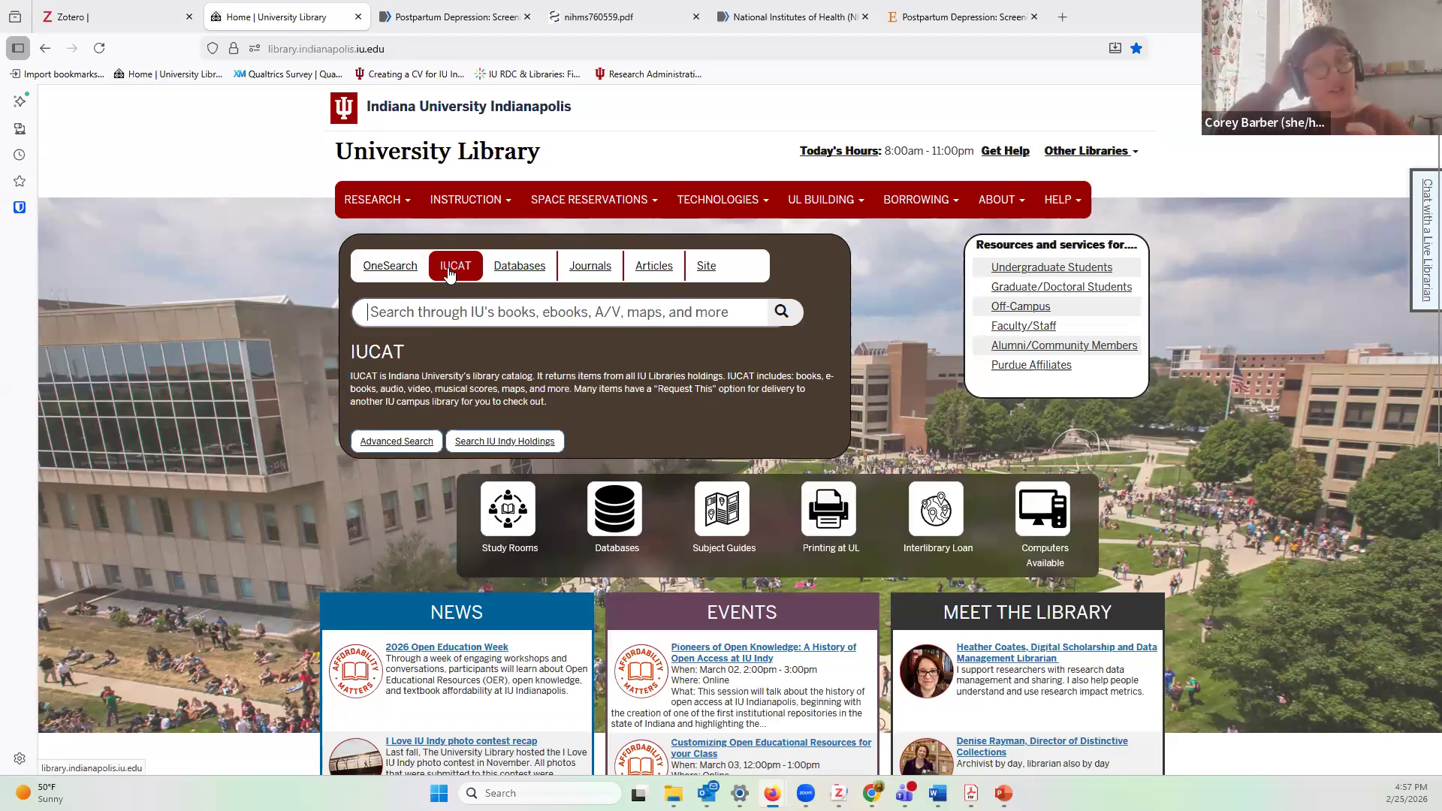
{"action": "left_click", "coordinate": [377, 274]}
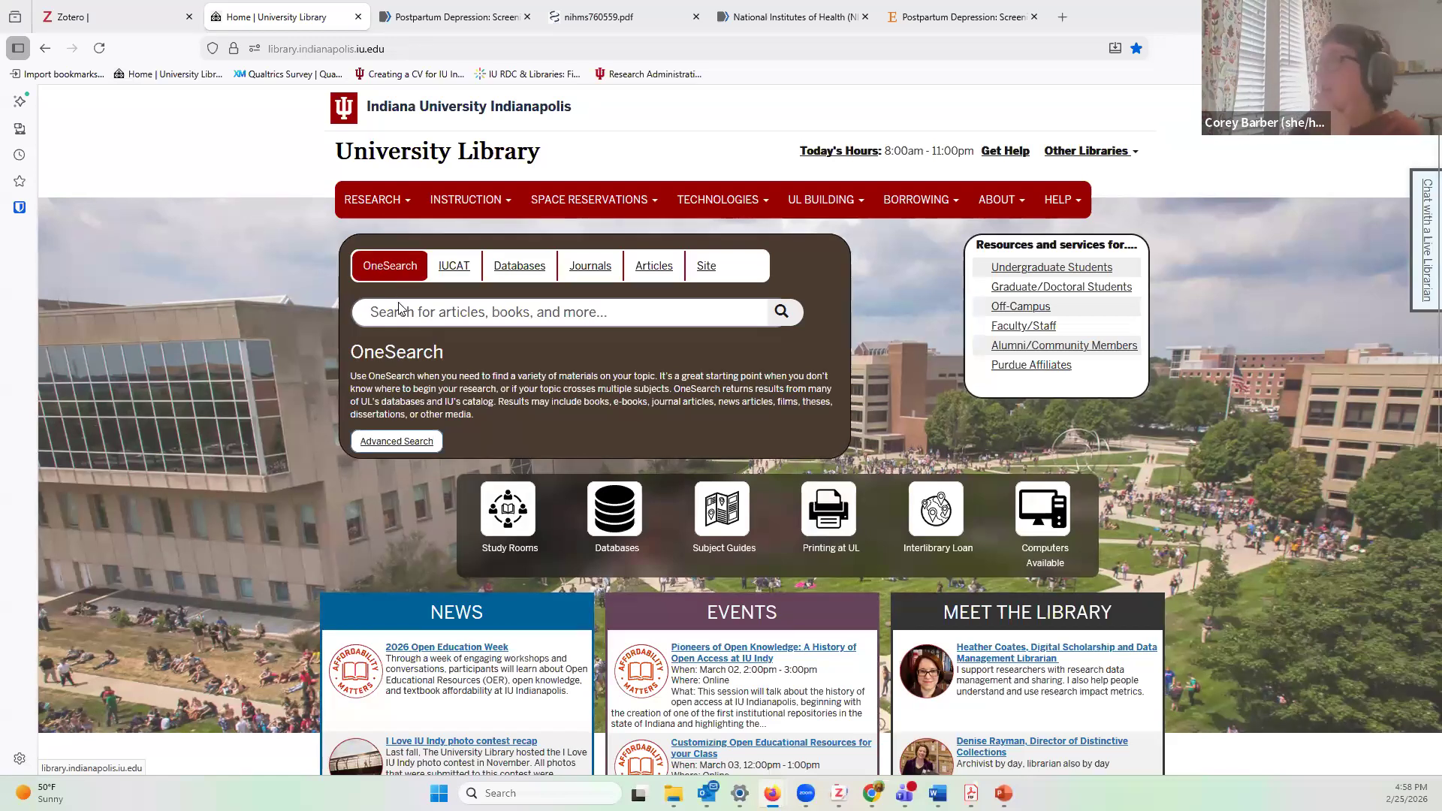
{"action": "left_click", "coordinate": [618, 548]}
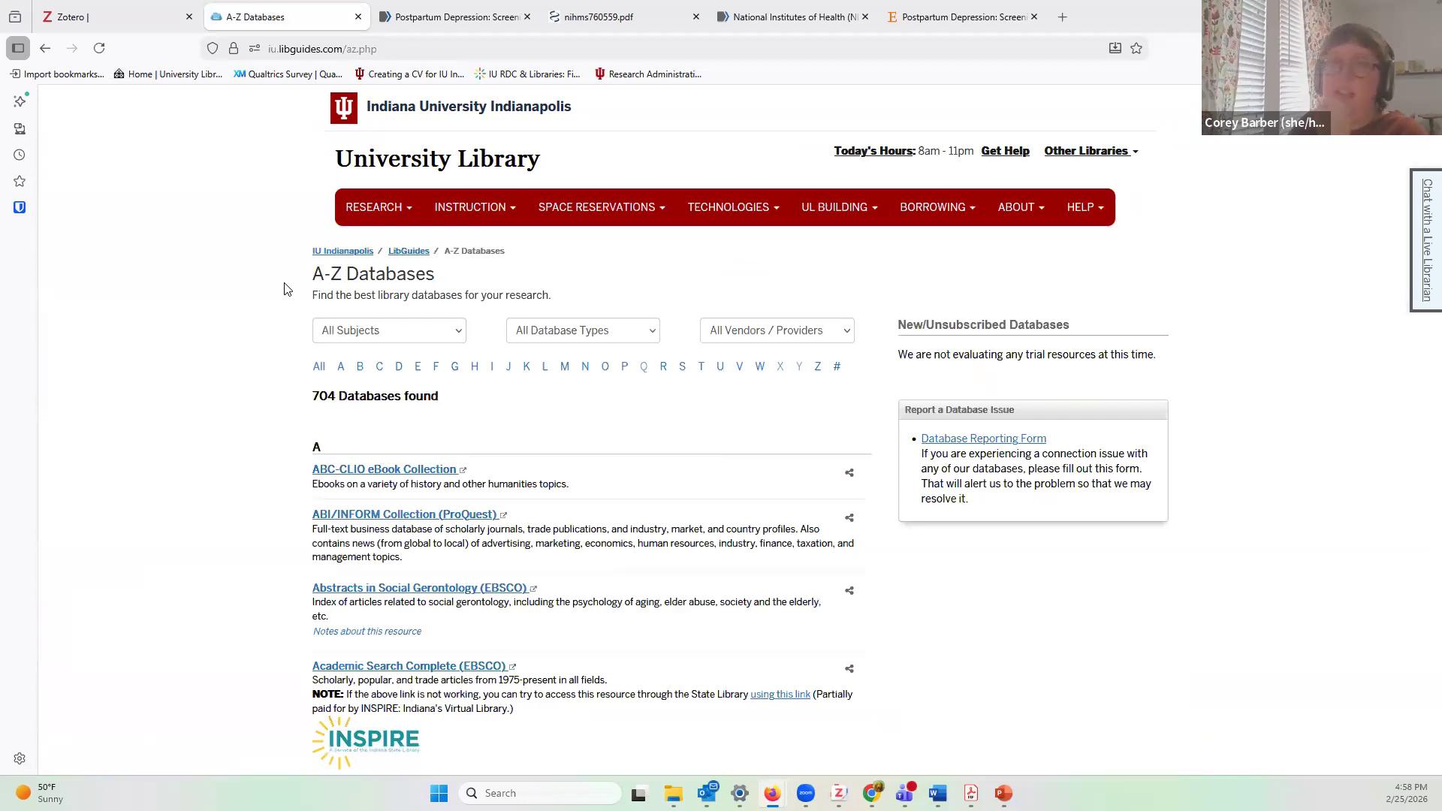
Step: Look over the subject and type filters, then narrow A-Z Databases to titles starting with J
{"action": "scroll", "coordinate": [277, 449], "scroll_direction": "down", "scroll_amount": 5}
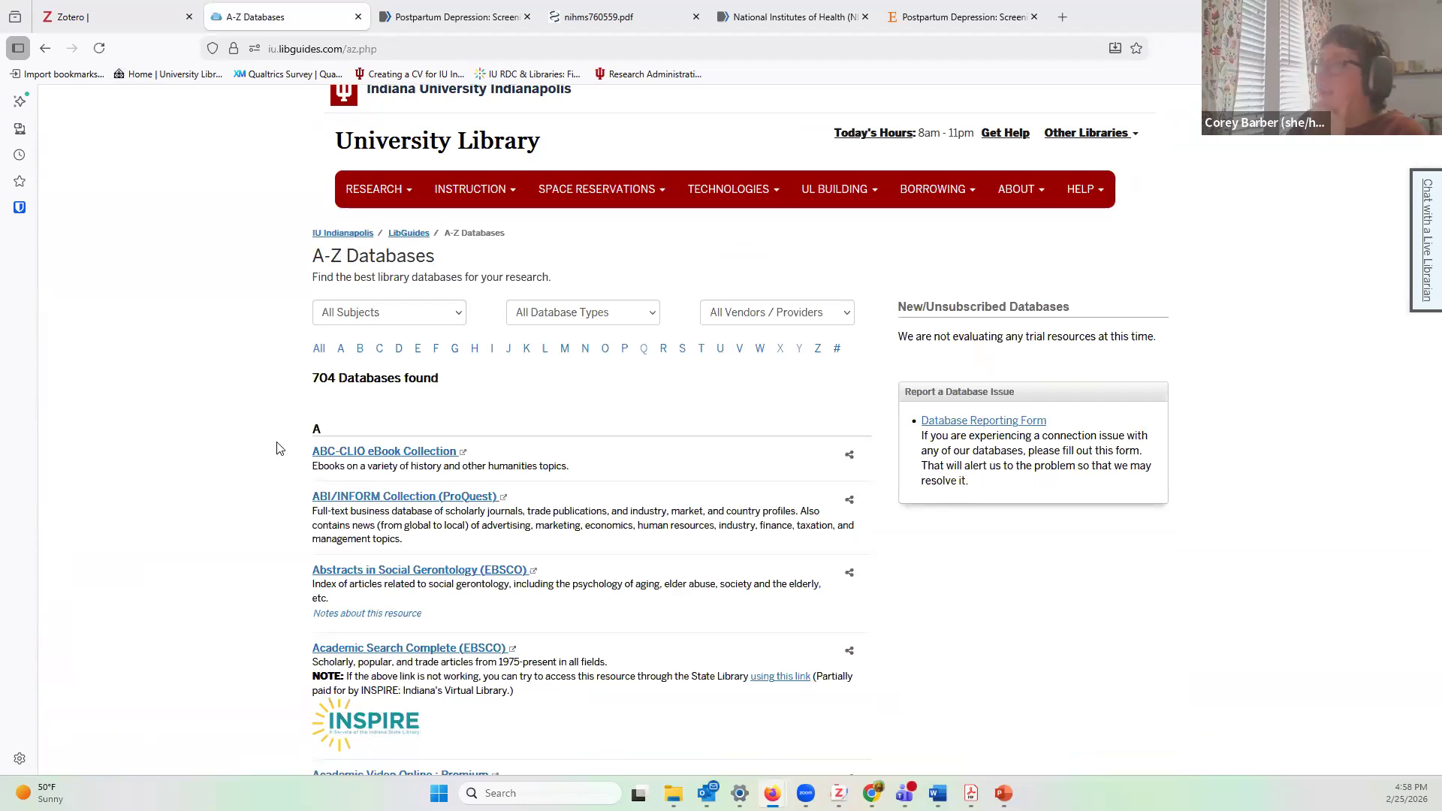
{"action": "scroll", "coordinate": [389, 156], "scroll_direction": "down", "scroll_amount": 1}
{"action": "scroll", "coordinate": [584, 187], "scroll_direction": "up", "scroll_amount": 4}
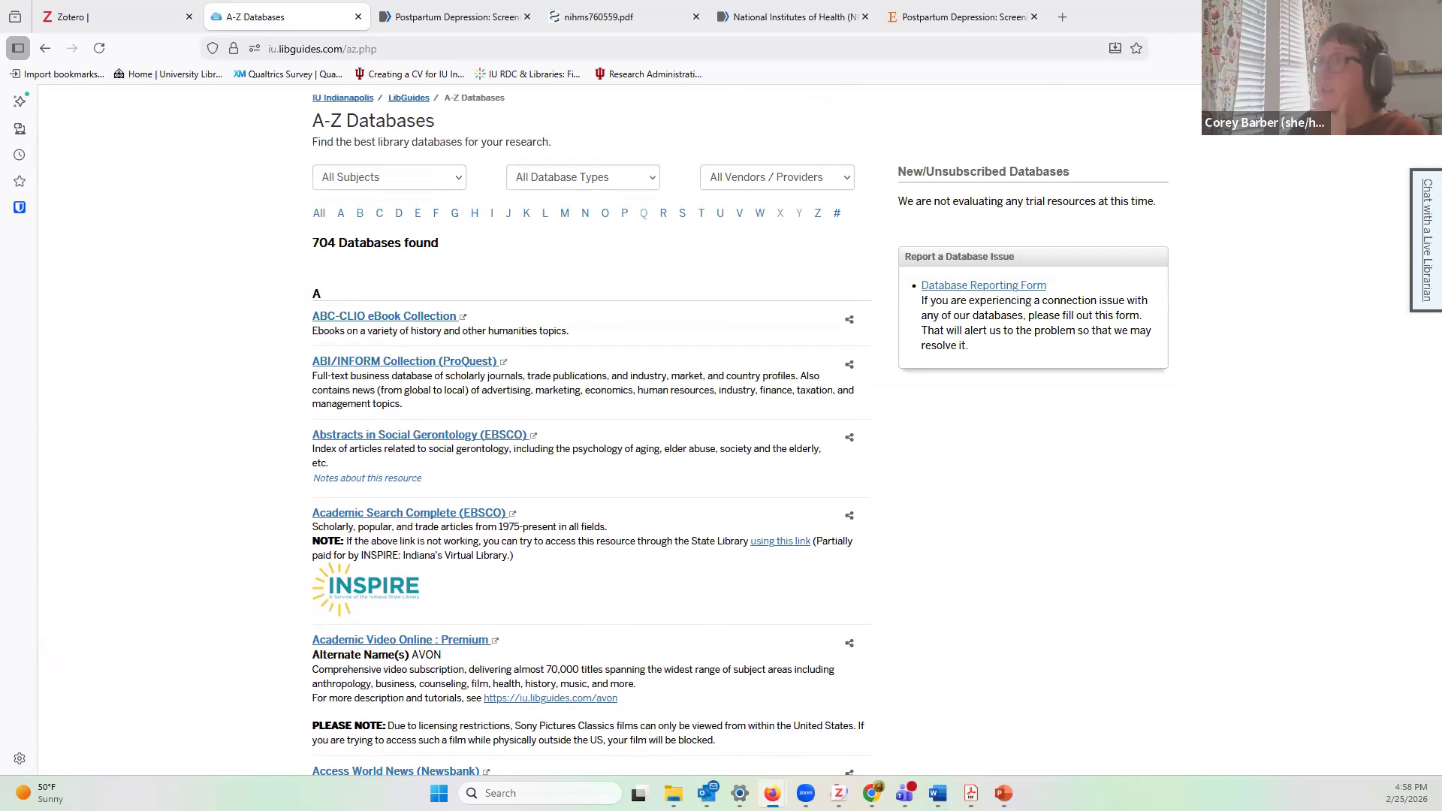
{"action": "left_click", "coordinate": [456, 178]}
{"action": "left_click", "coordinate": [656, 181]}
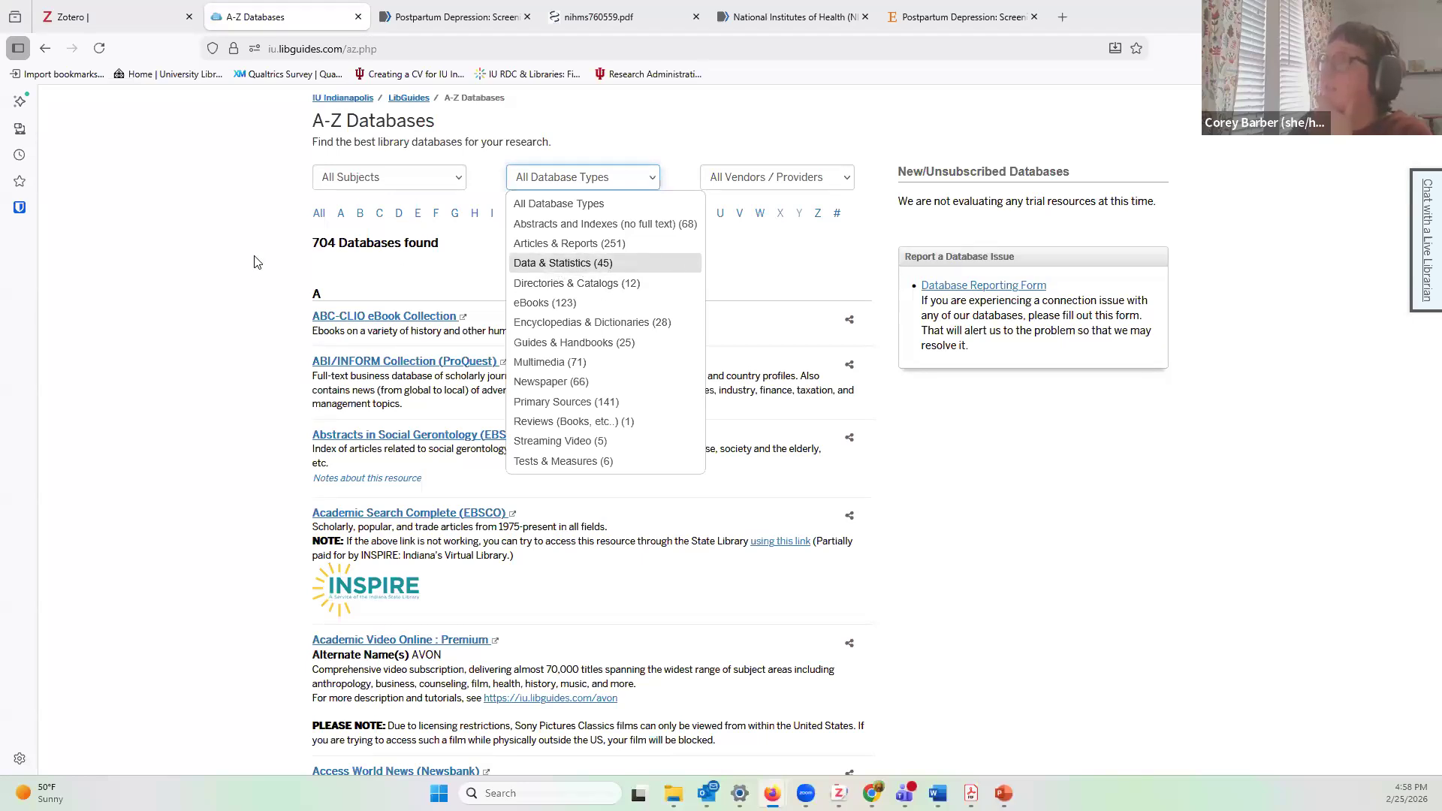
{"action": "left_click", "coordinate": [261, 284]}
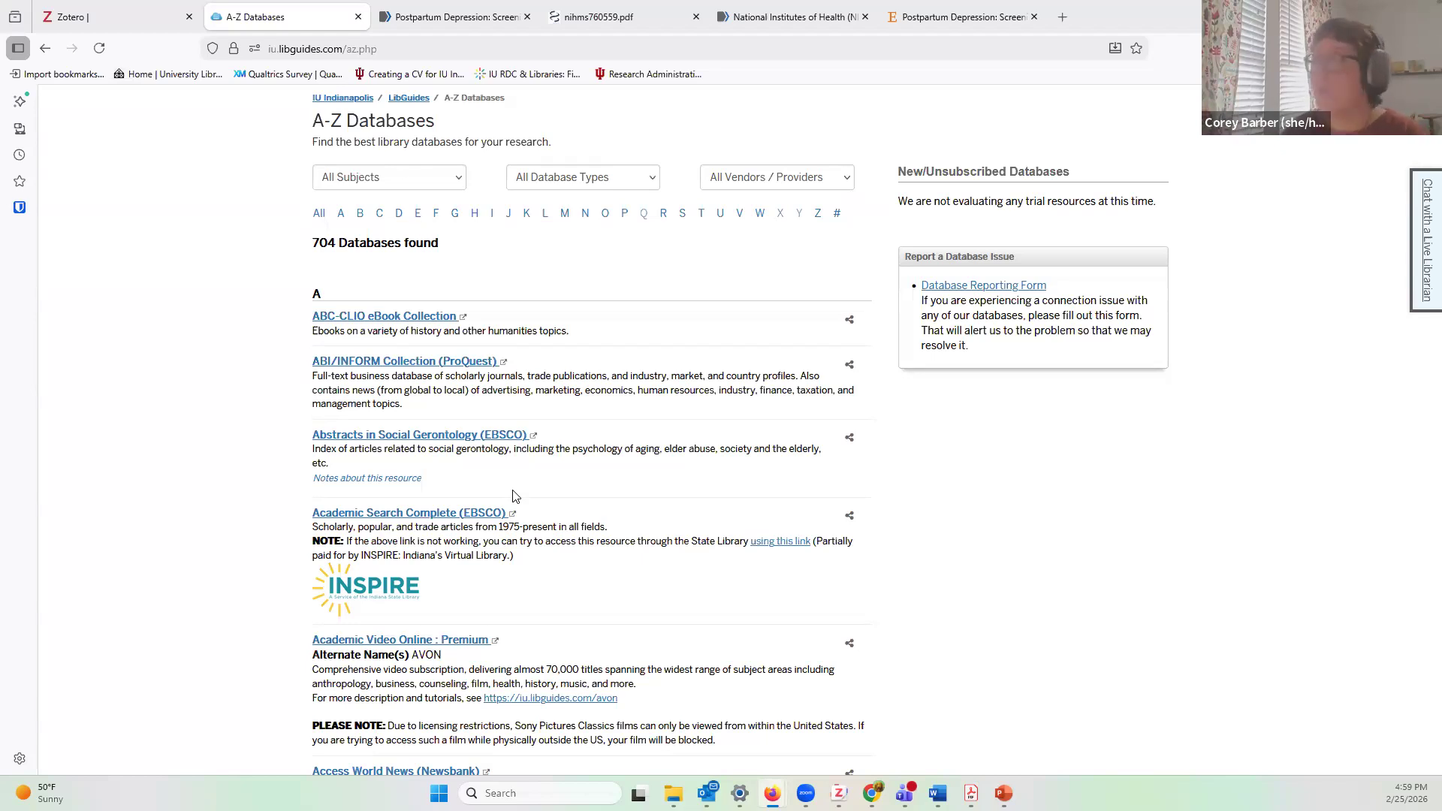
{"action": "left_click", "coordinate": [511, 218]}
{"action": "scroll", "coordinate": [579, 421], "scroll_direction": "down", "scroll_amount": 3}
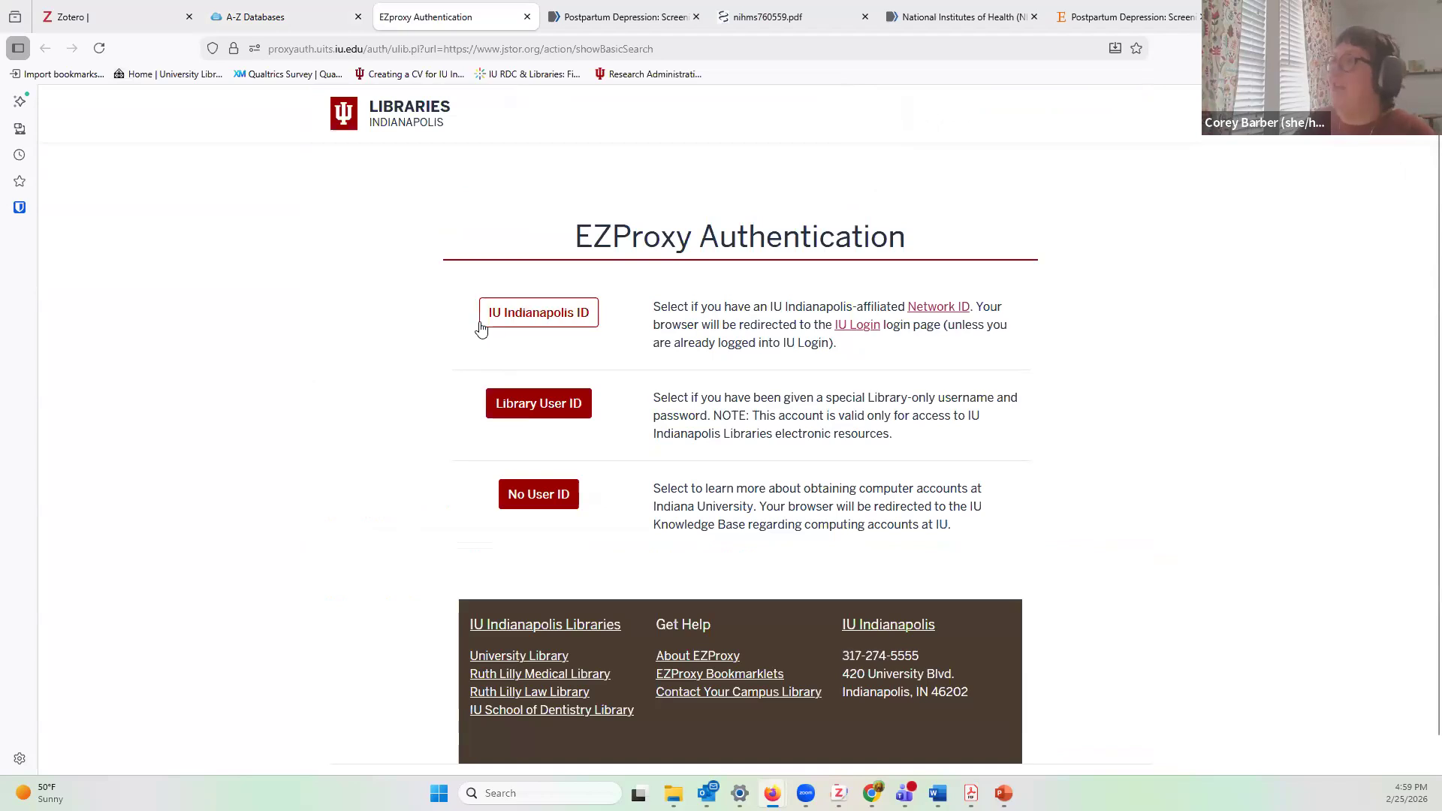
Step: Sign in with IU Indianapolis ID to reach JSTOR's home page, then return to A-Z Databases
{"action": "left_click", "coordinate": [536, 329]}
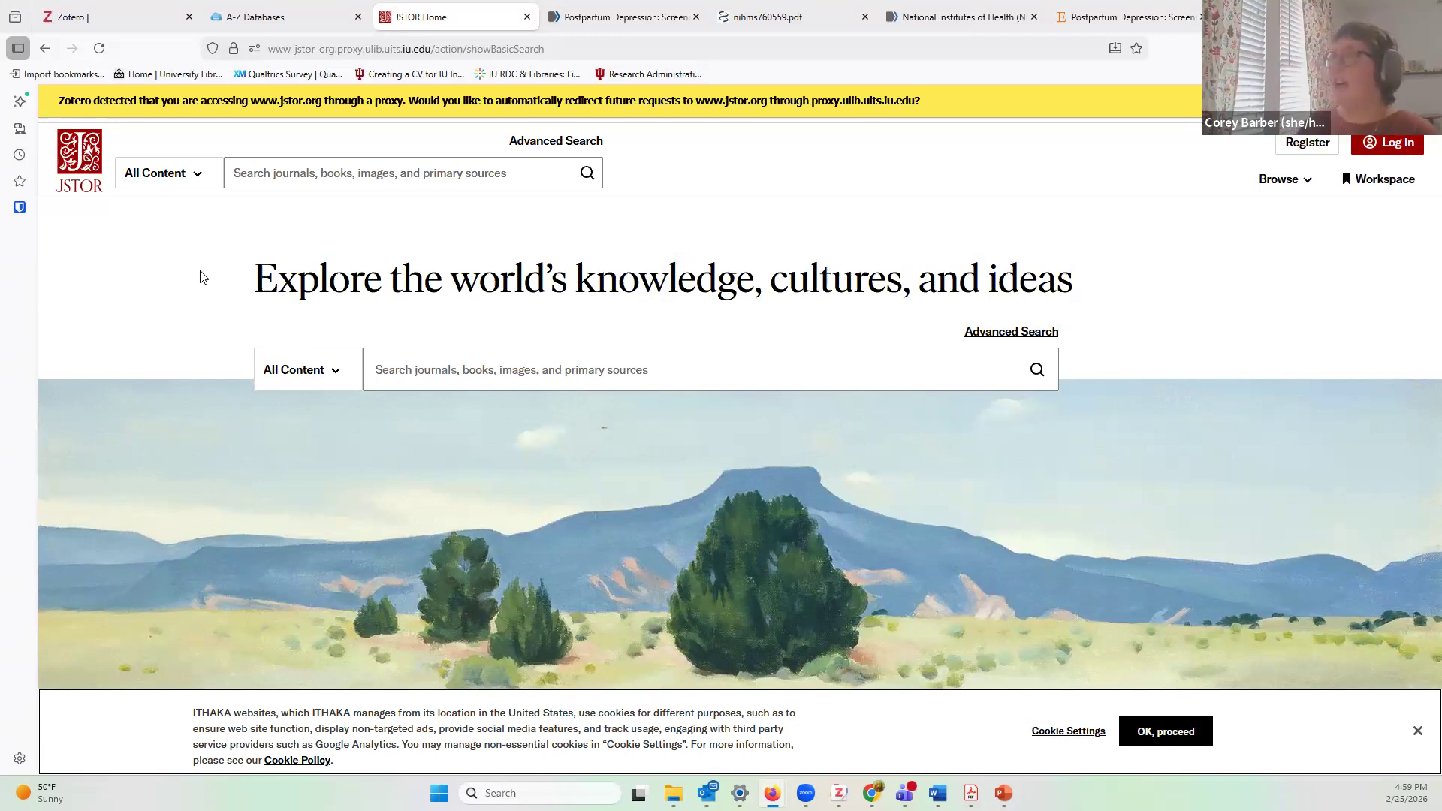
{"action": "left_click", "coordinate": [353, 175]}
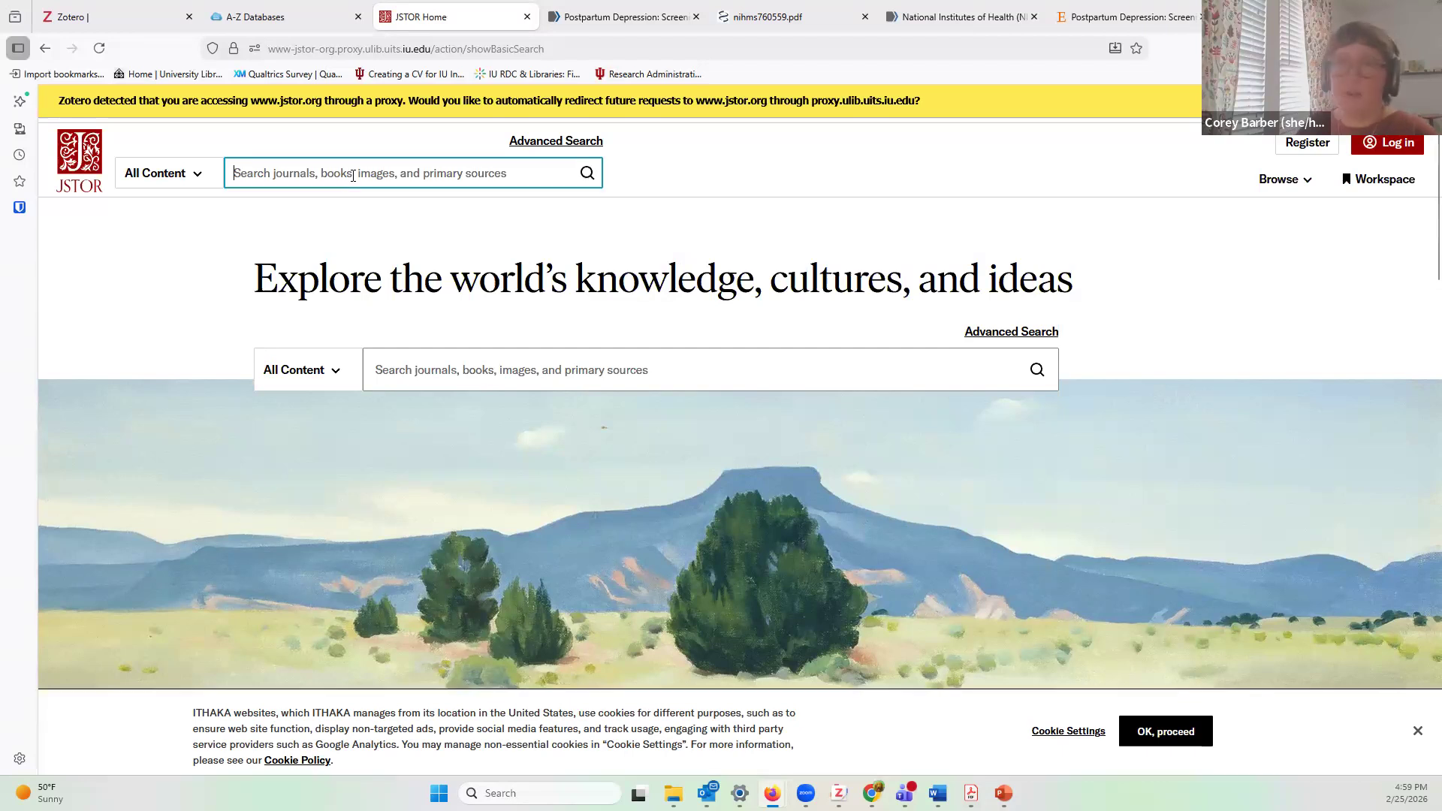
{"action": "left_click", "coordinate": [275, 21]}
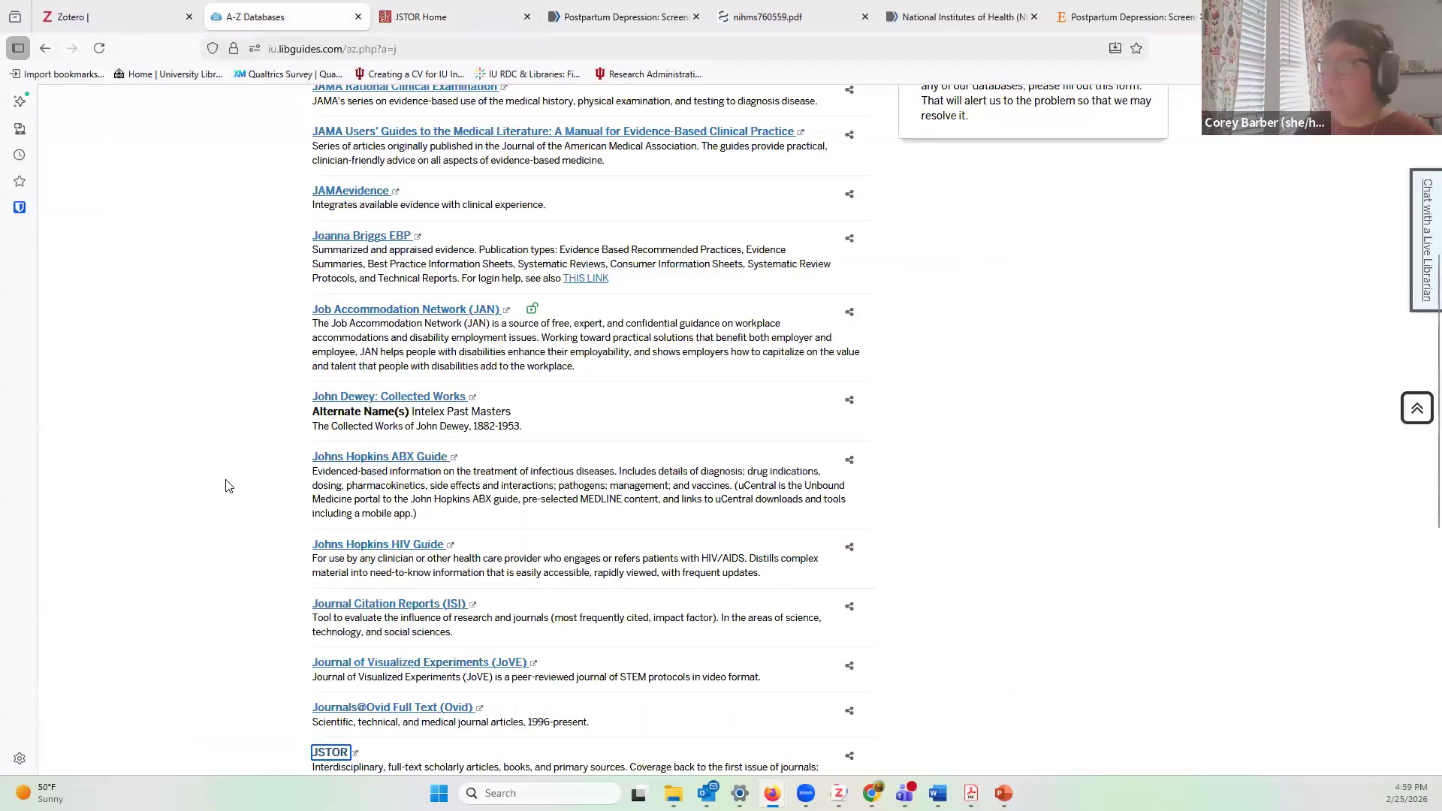
Step: Return to the top of the A-Z Databases page and show the BORROWING menu options
{"action": "scroll", "coordinate": [240, 480], "scroll_direction": "up", "scroll_amount": 5}
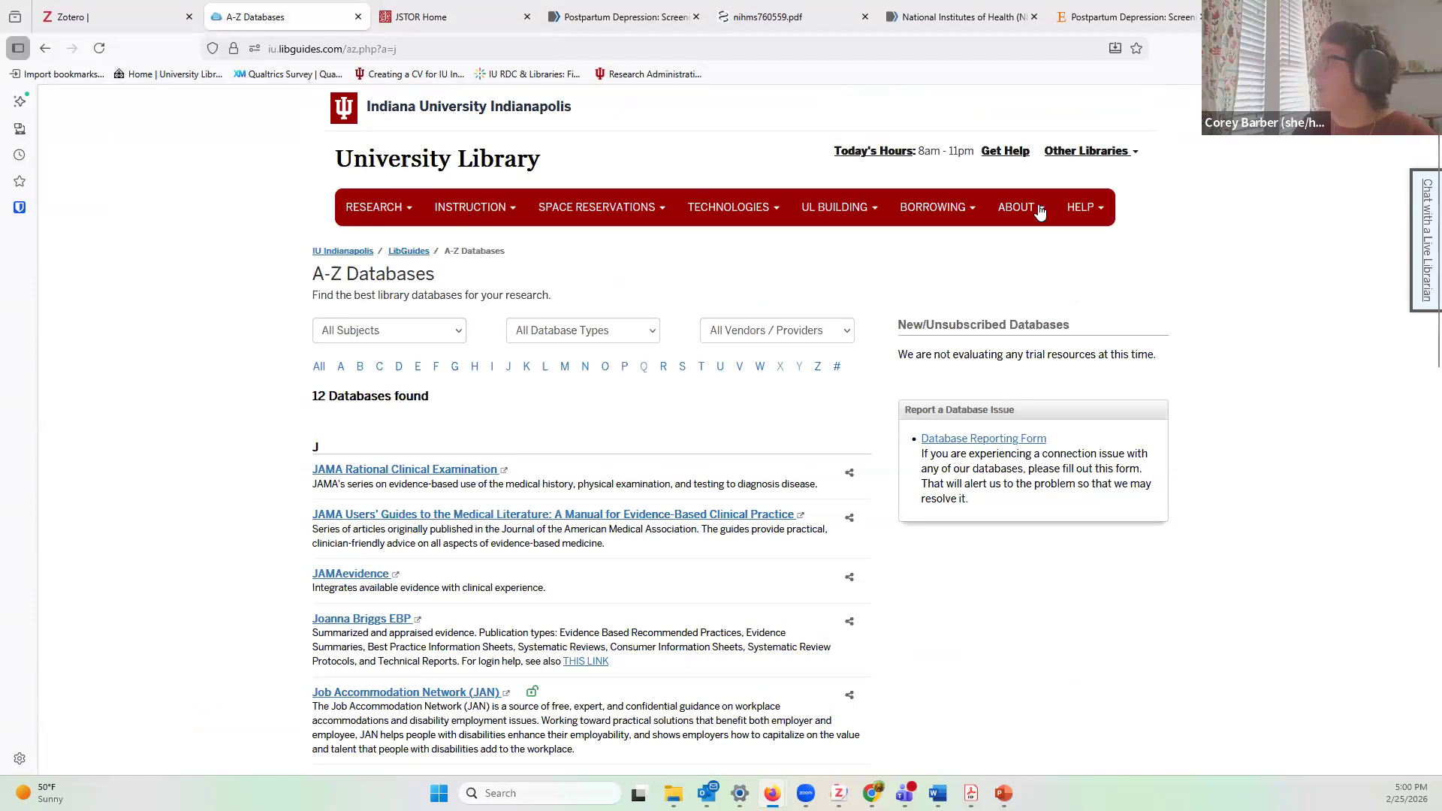
{"action": "left_click", "coordinate": [935, 212]}
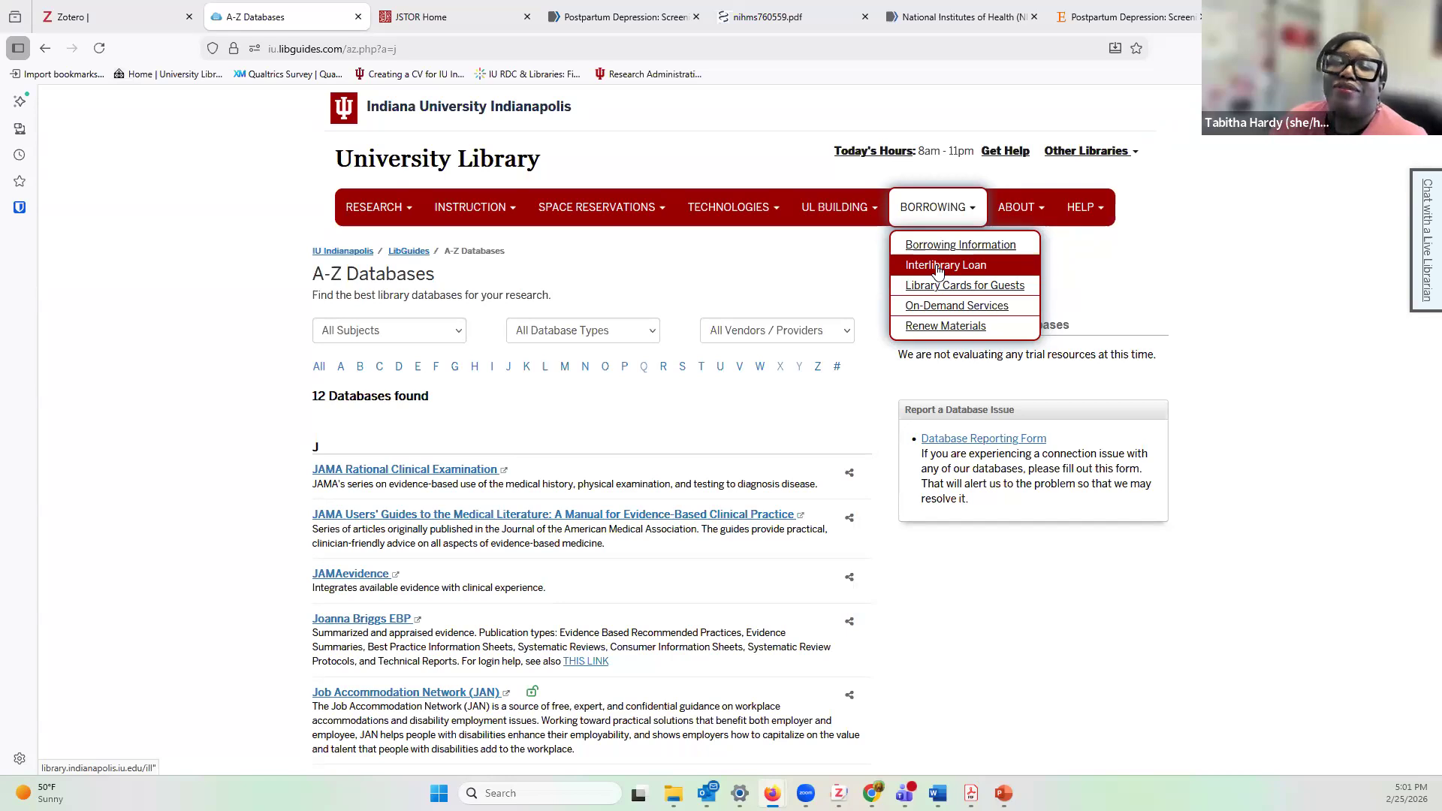
Step: Reach the Interlibrary Loan page through Borrowing, retrying from the University Library home page
{"action": "left_click", "coordinate": [937, 267]}
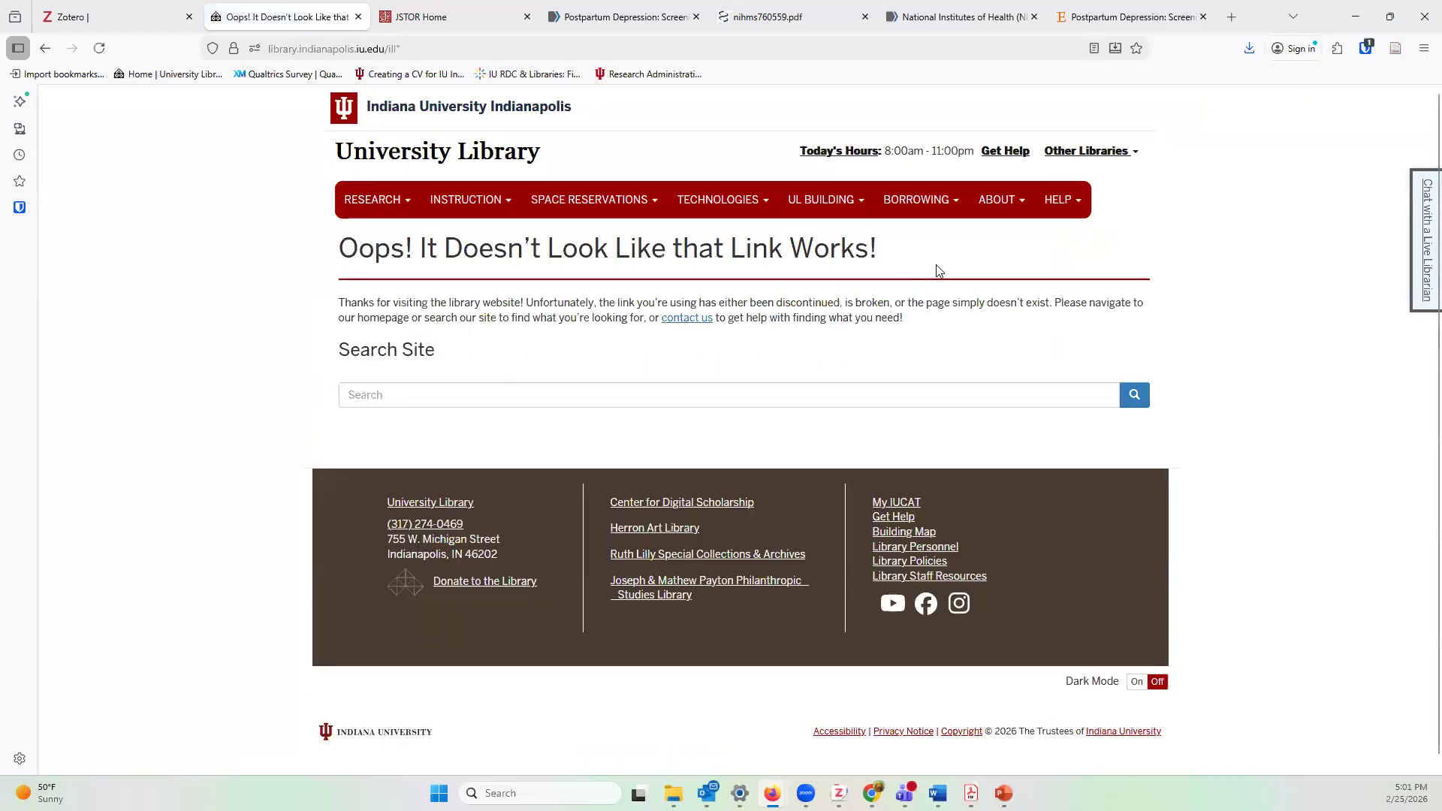
{"action": "left_click", "coordinate": [941, 209]}
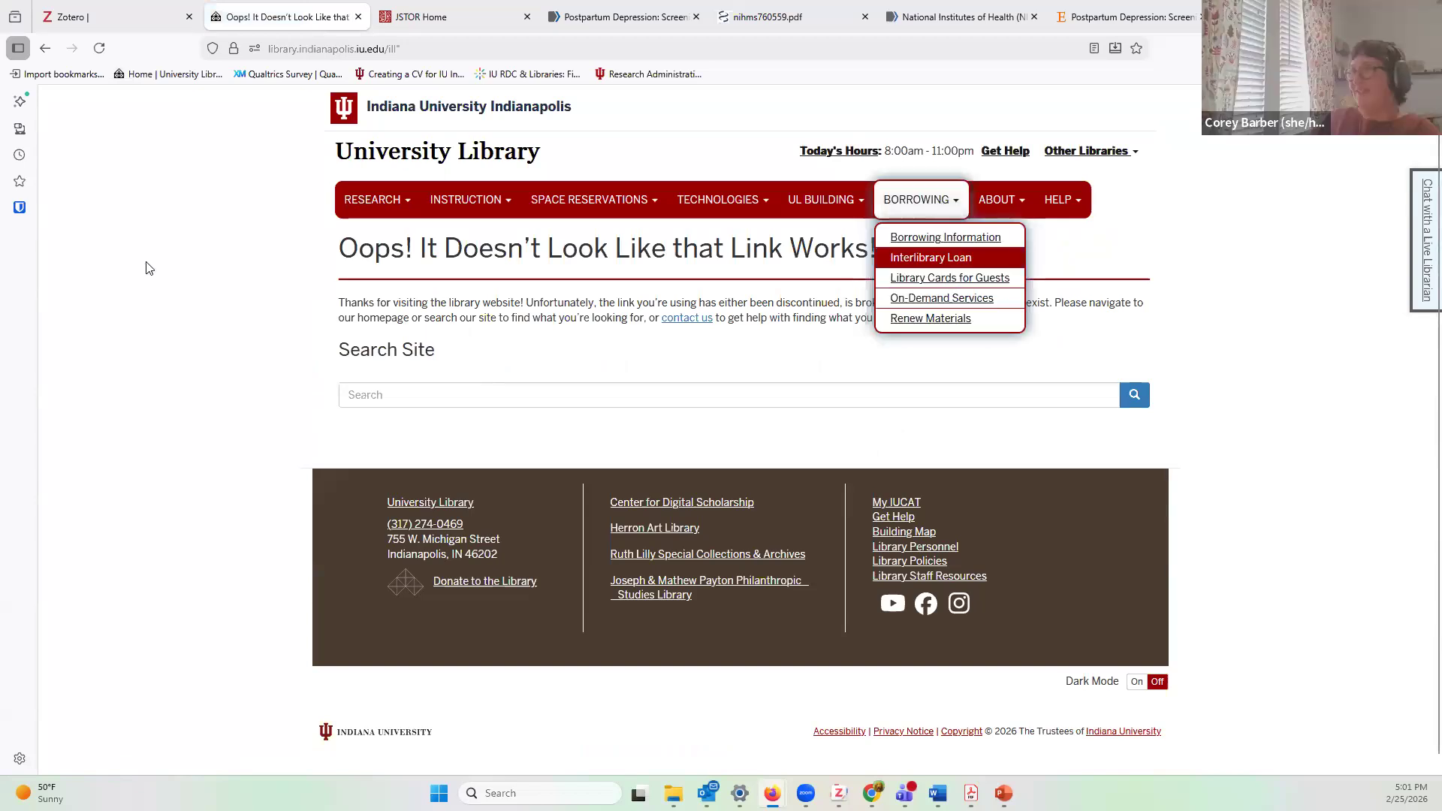
{"action": "left_click", "coordinate": [378, 144]}
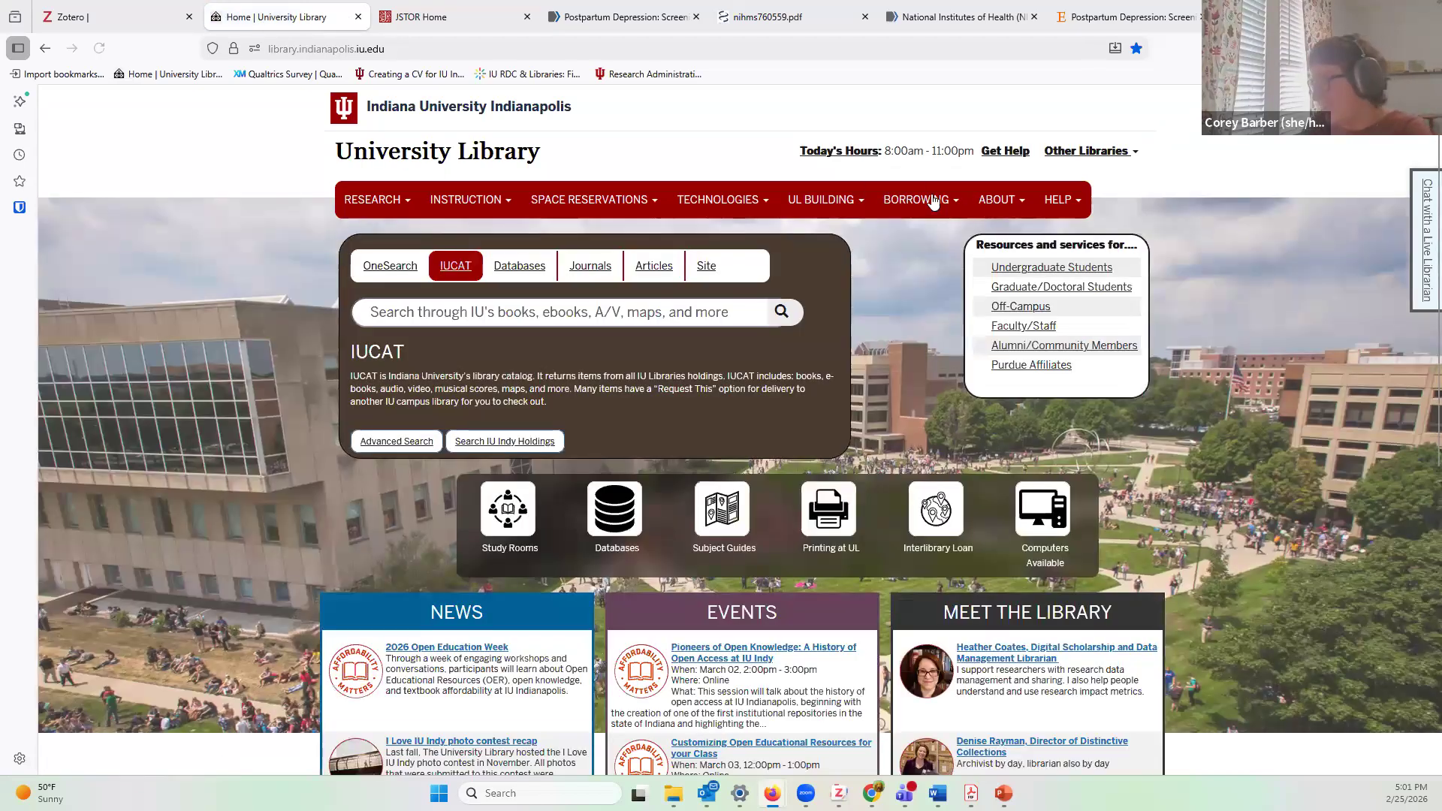
{"action": "left_click", "coordinate": [932, 201]}
{"action": "left_click", "coordinate": [930, 259]}
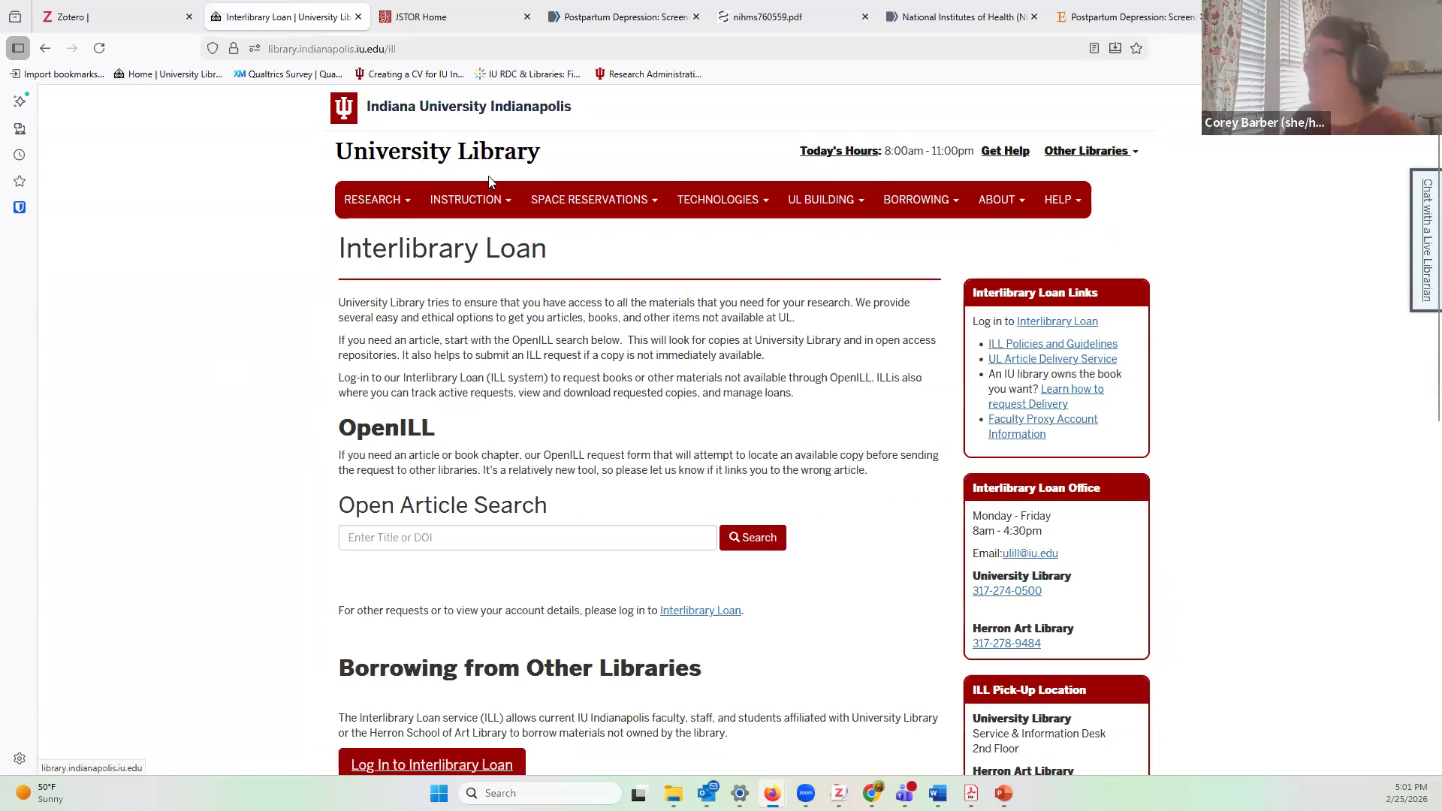
{"action": "left_click", "coordinate": [928, 208]}
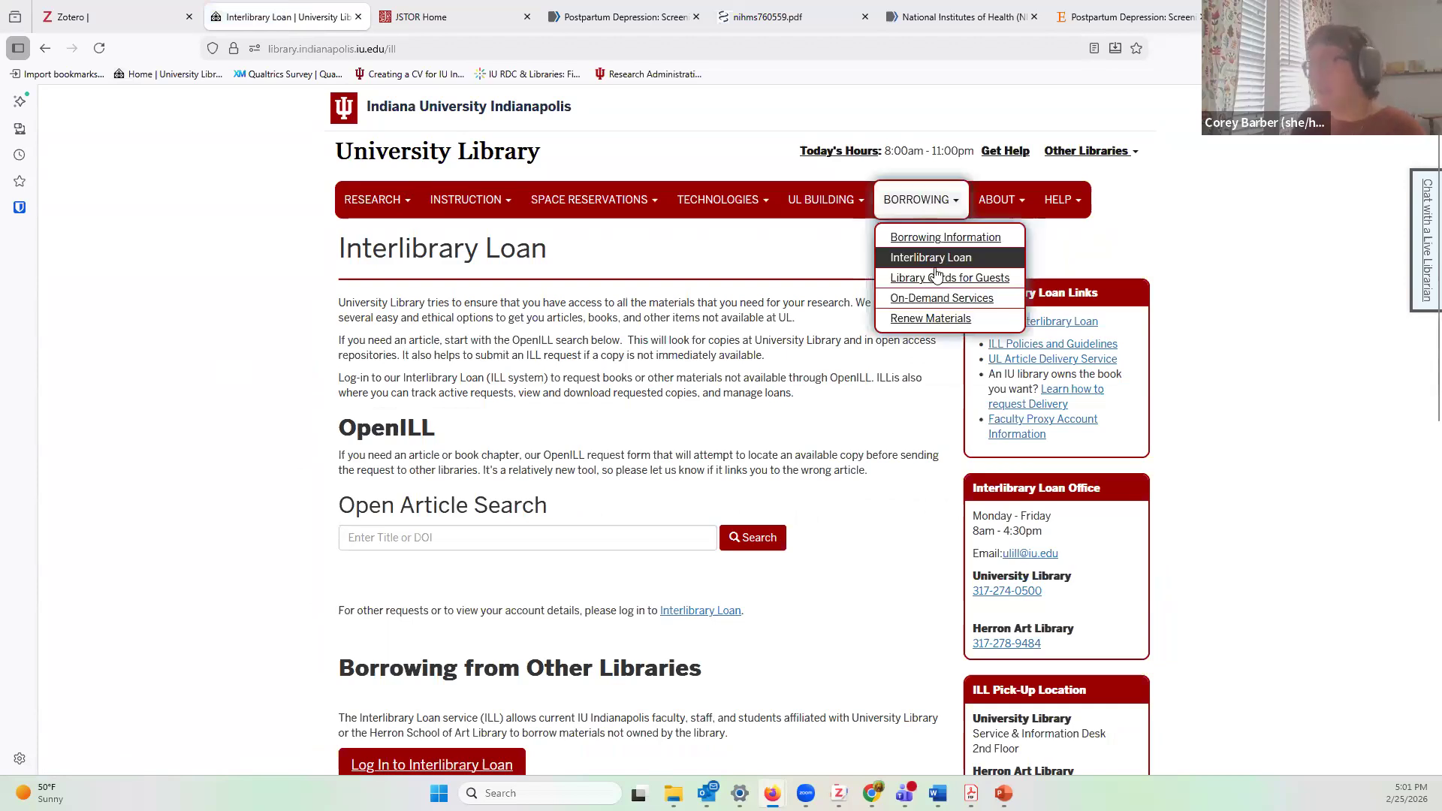
{"action": "left_click", "coordinate": [231, 424]}
Step: Read through the Interlibrary Loan page's OpenILL search and borrowing-from-other-libraries information
{"action": "scroll", "coordinate": [235, 432], "scroll_direction": "down", "scroll_amount": 2}
{"action": "scroll", "coordinate": [235, 431], "scroll_direction": "down", "scroll_amount": 2}
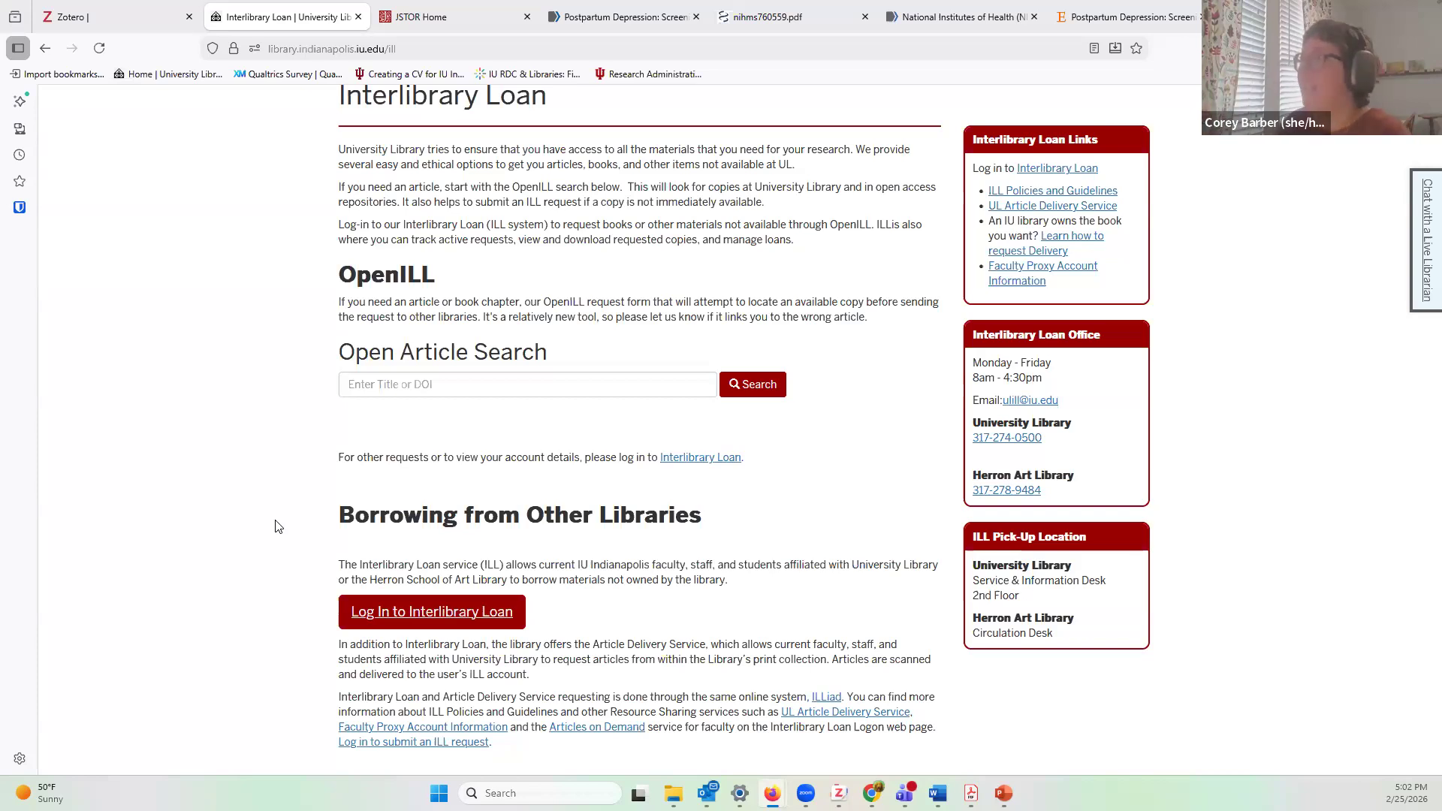
{"action": "scroll", "coordinate": [276, 526], "scroll_direction": "up", "scroll_amount": 2}
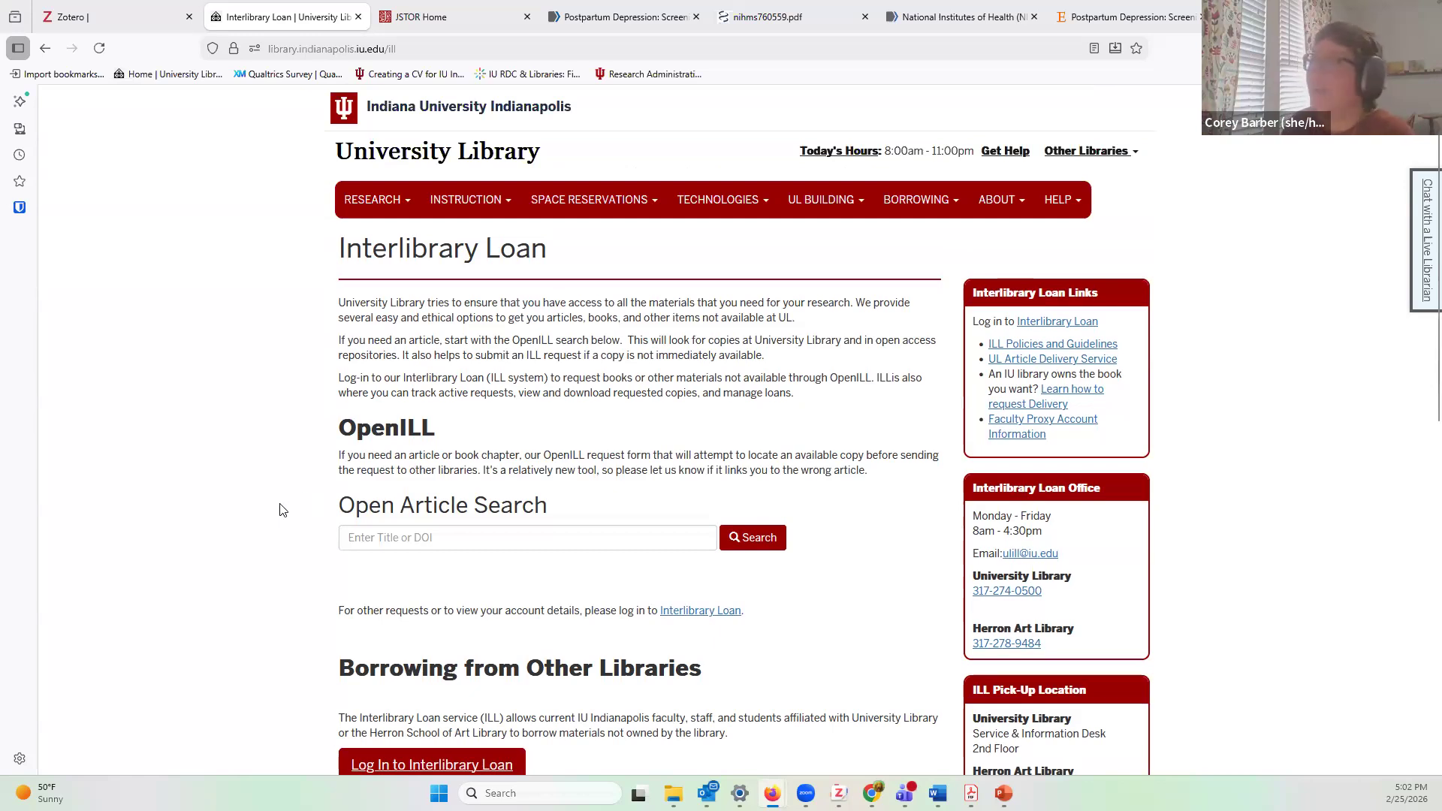
{"action": "scroll", "coordinate": [285, 510], "scroll_direction": "down", "scroll_amount": 3}
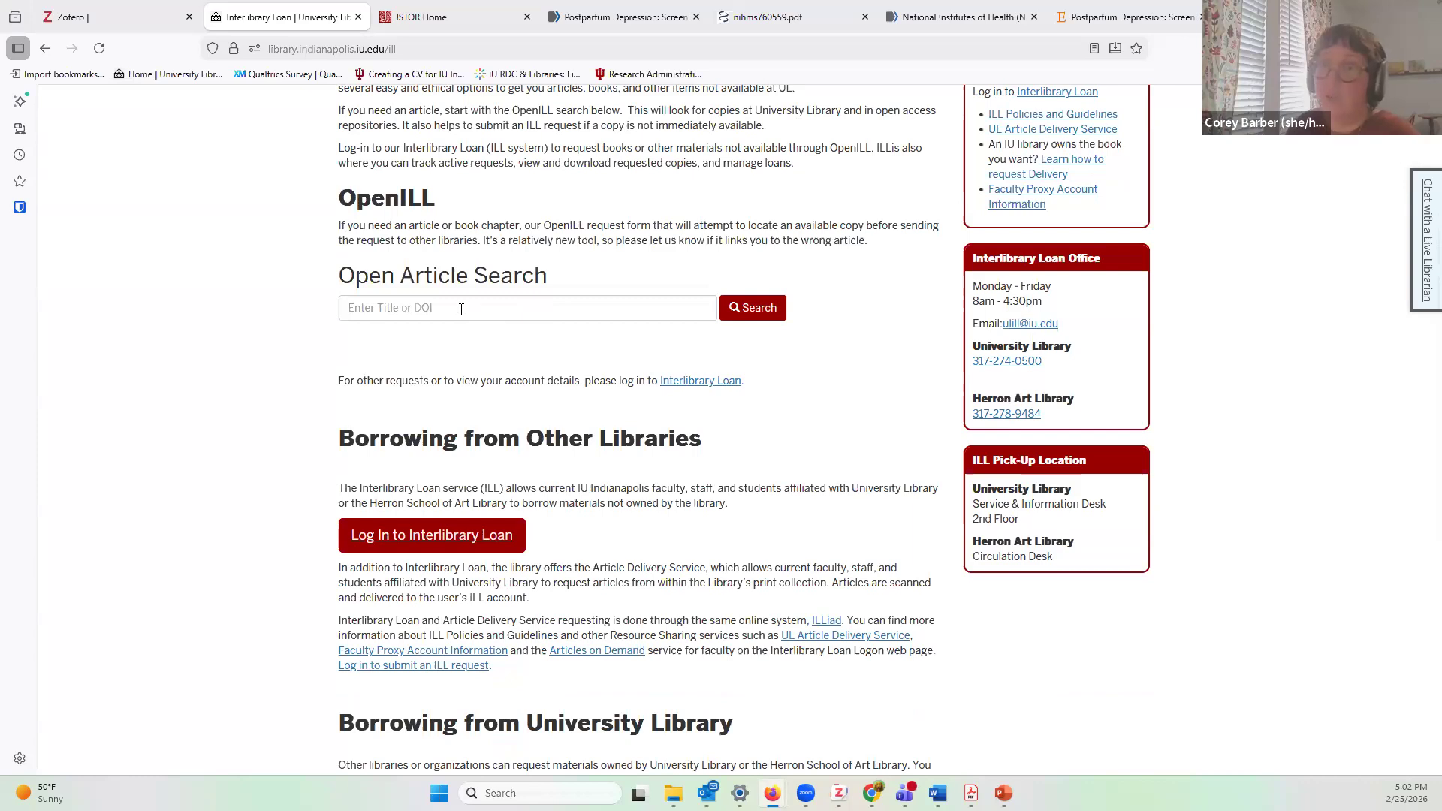
{"action": "scroll", "coordinate": [462, 309], "scroll_direction": "down", "scroll_amount": 4}
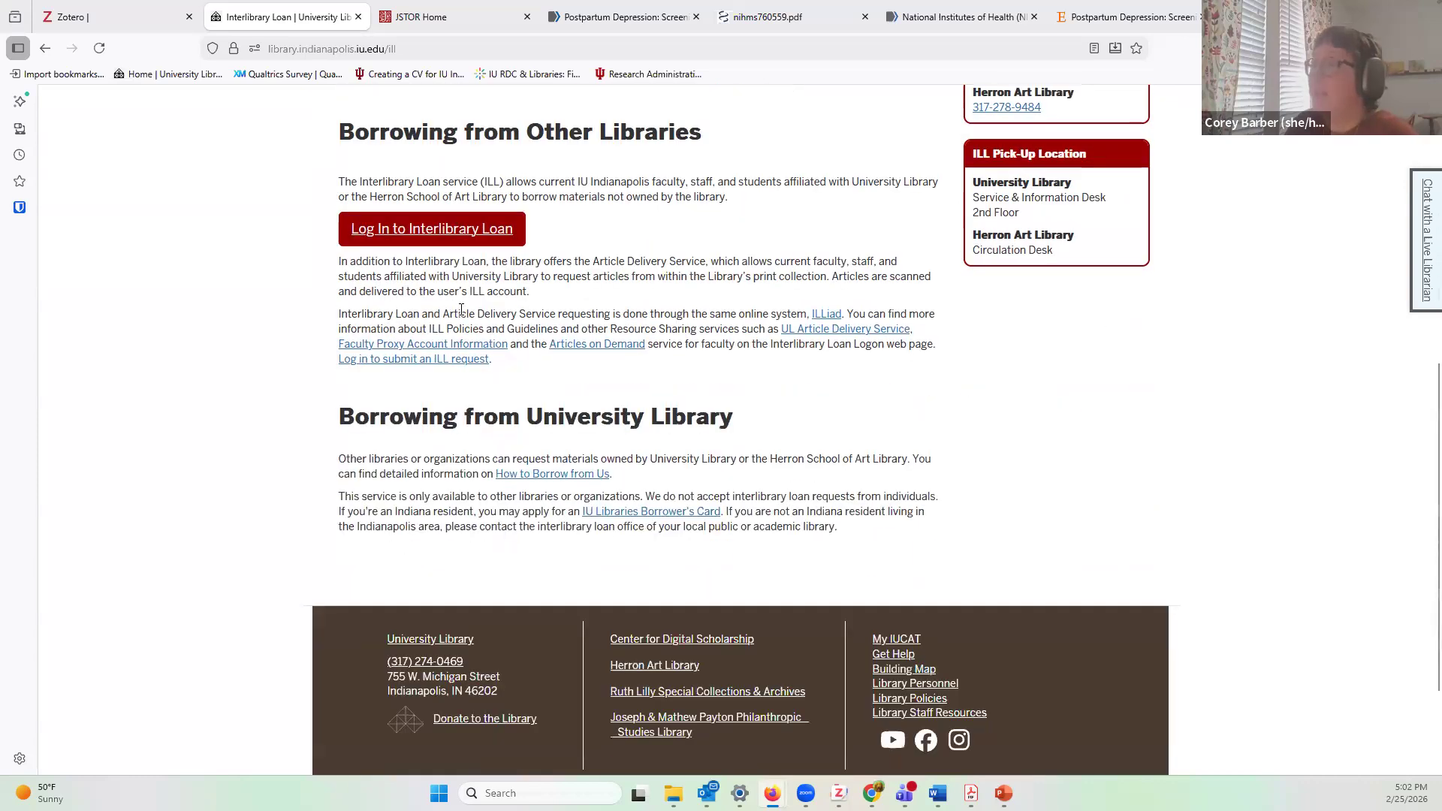
{"action": "scroll", "coordinate": [461, 309], "scroll_direction": "up", "scroll_amount": 3}
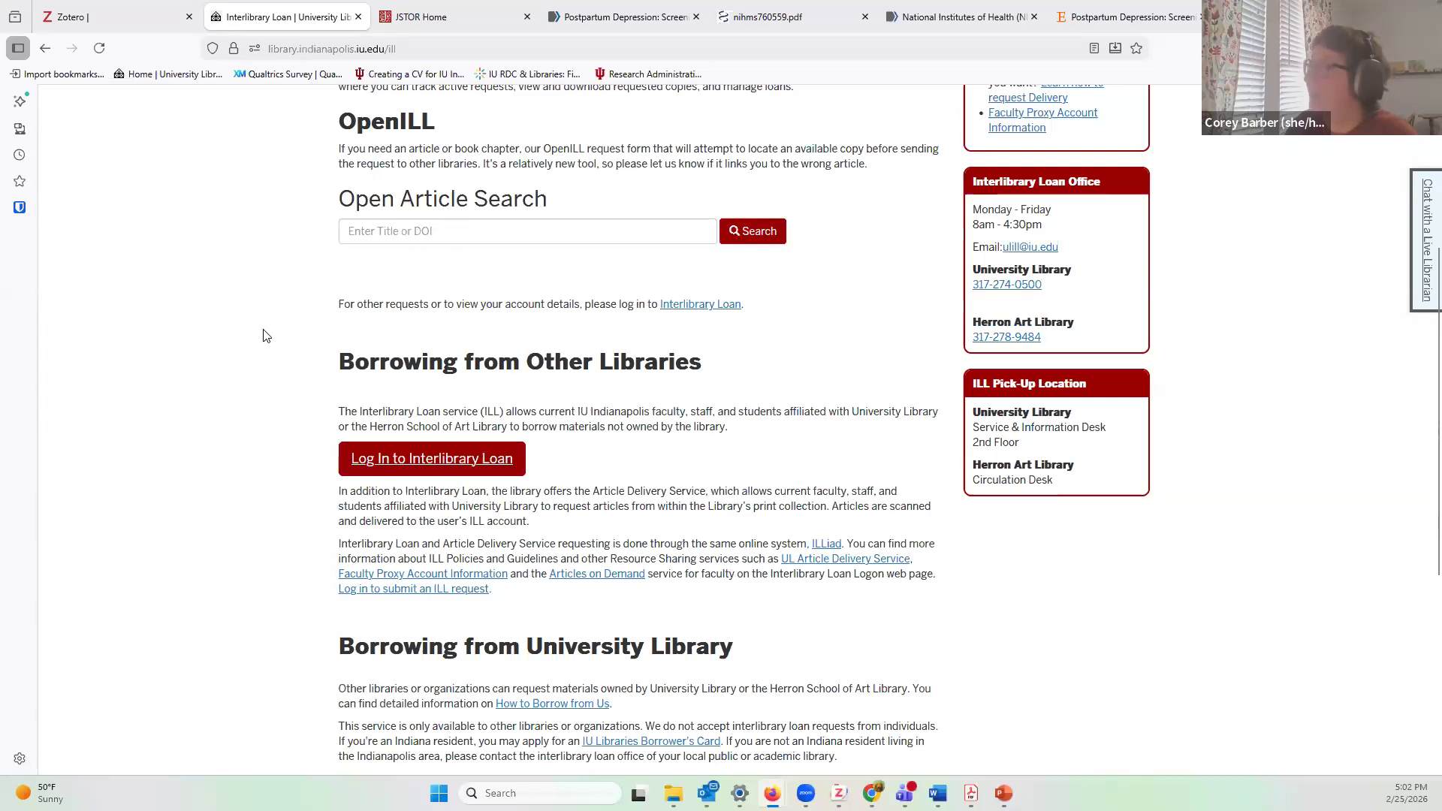
{"action": "scroll", "coordinate": [1182, 318], "scroll_direction": "up", "scroll_amount": 4}
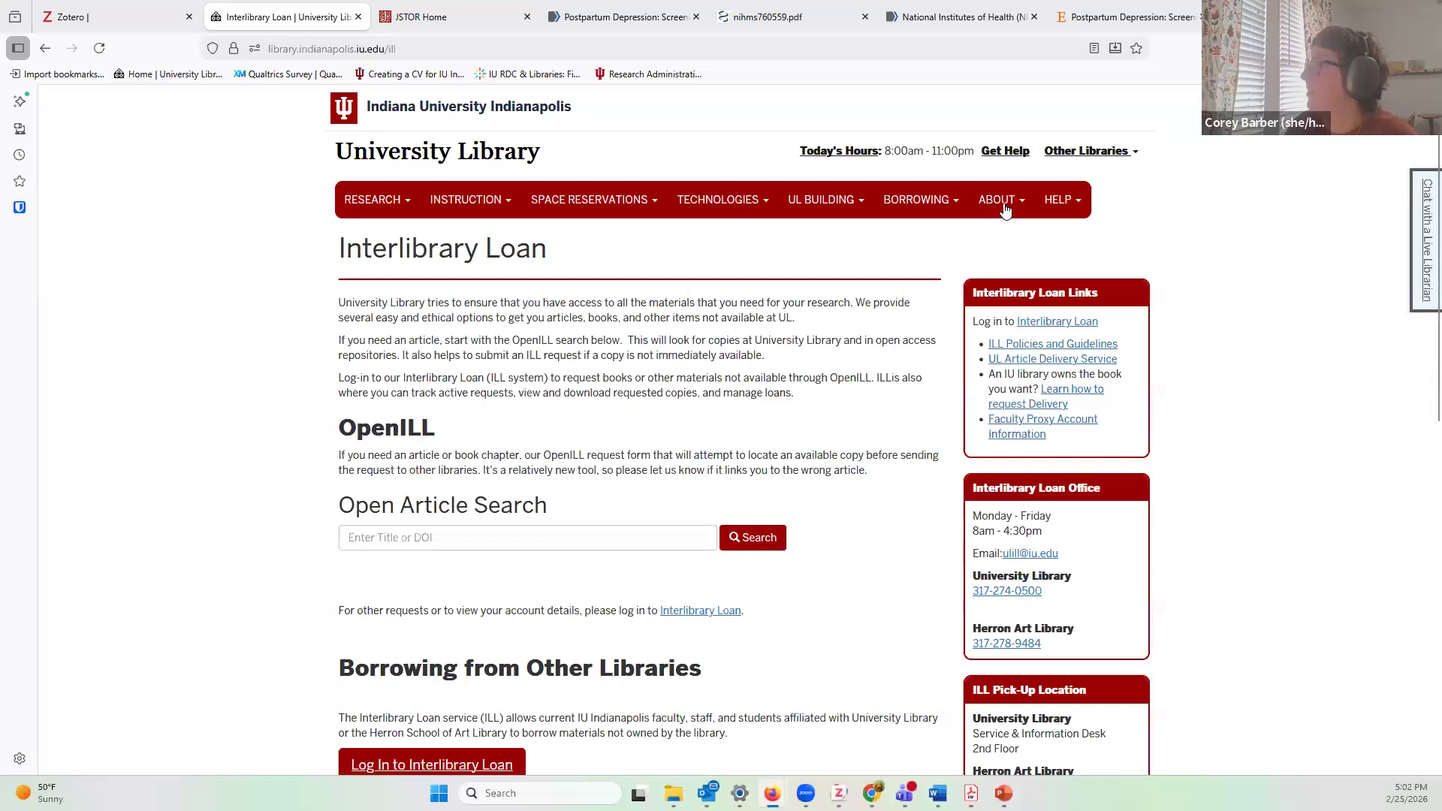
Step: Open the library staff Directory from the ABOUT menu and scroll through the staff list
{"action": "left_click", "coordinate": [1005, 202]}
{"action": "left_click", "coordinate": [1008, 238]}
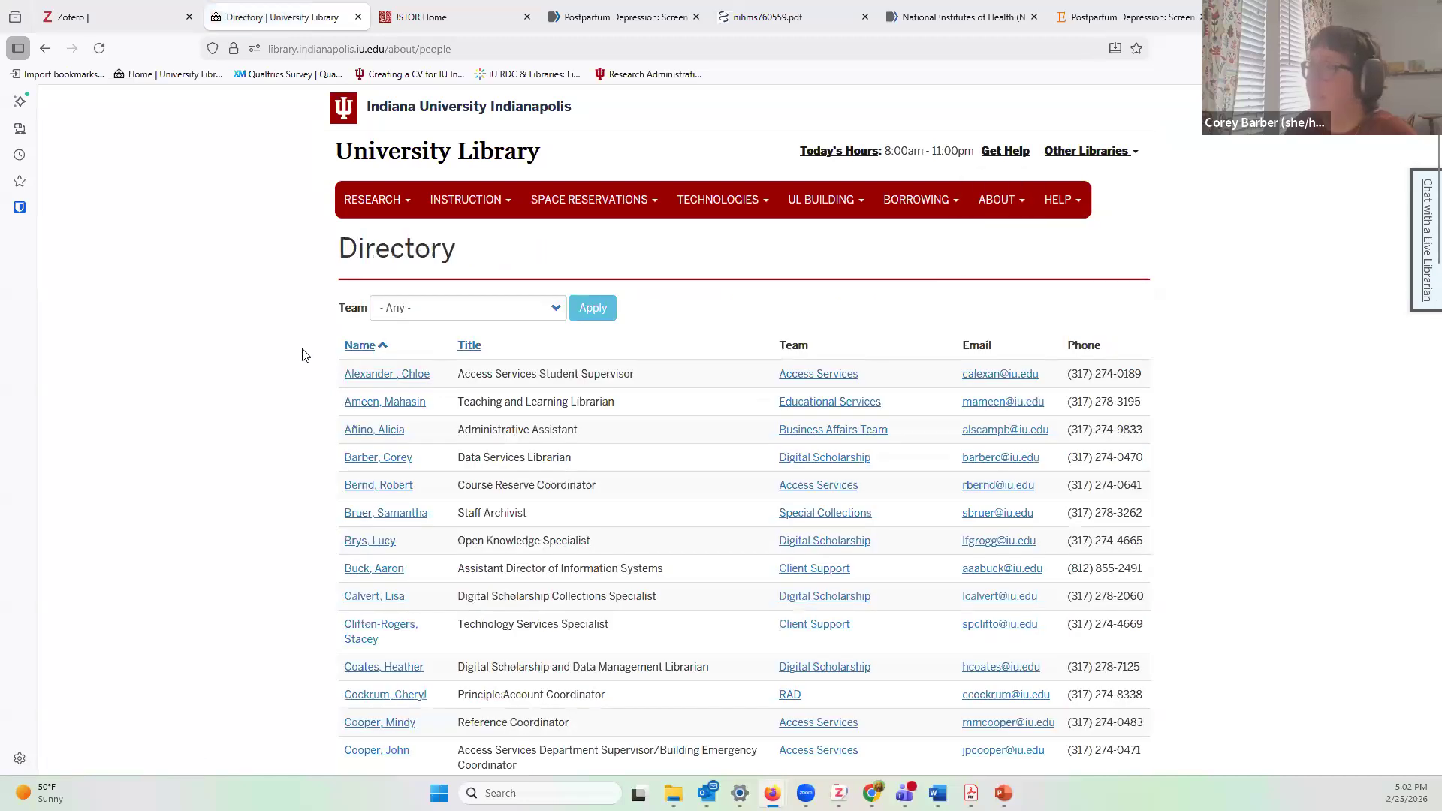
{"action": "scroll", "coordinate": [304, 355], "scroll_direction": "down", "scroll_amount": 8}
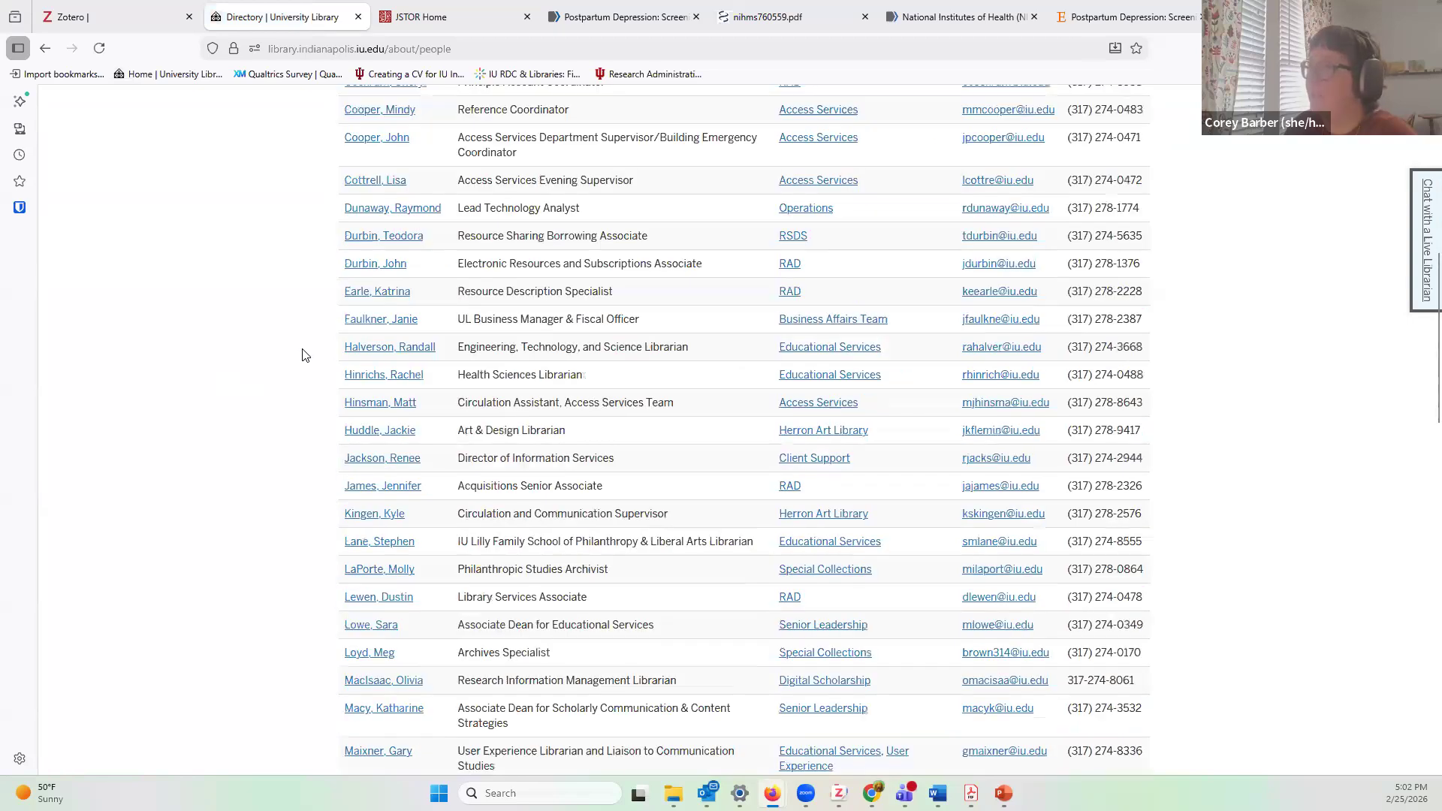
{"action": "scroll", "coordinate": [304, 354], "scroll_direction": "down", "scroll_amount": 3}
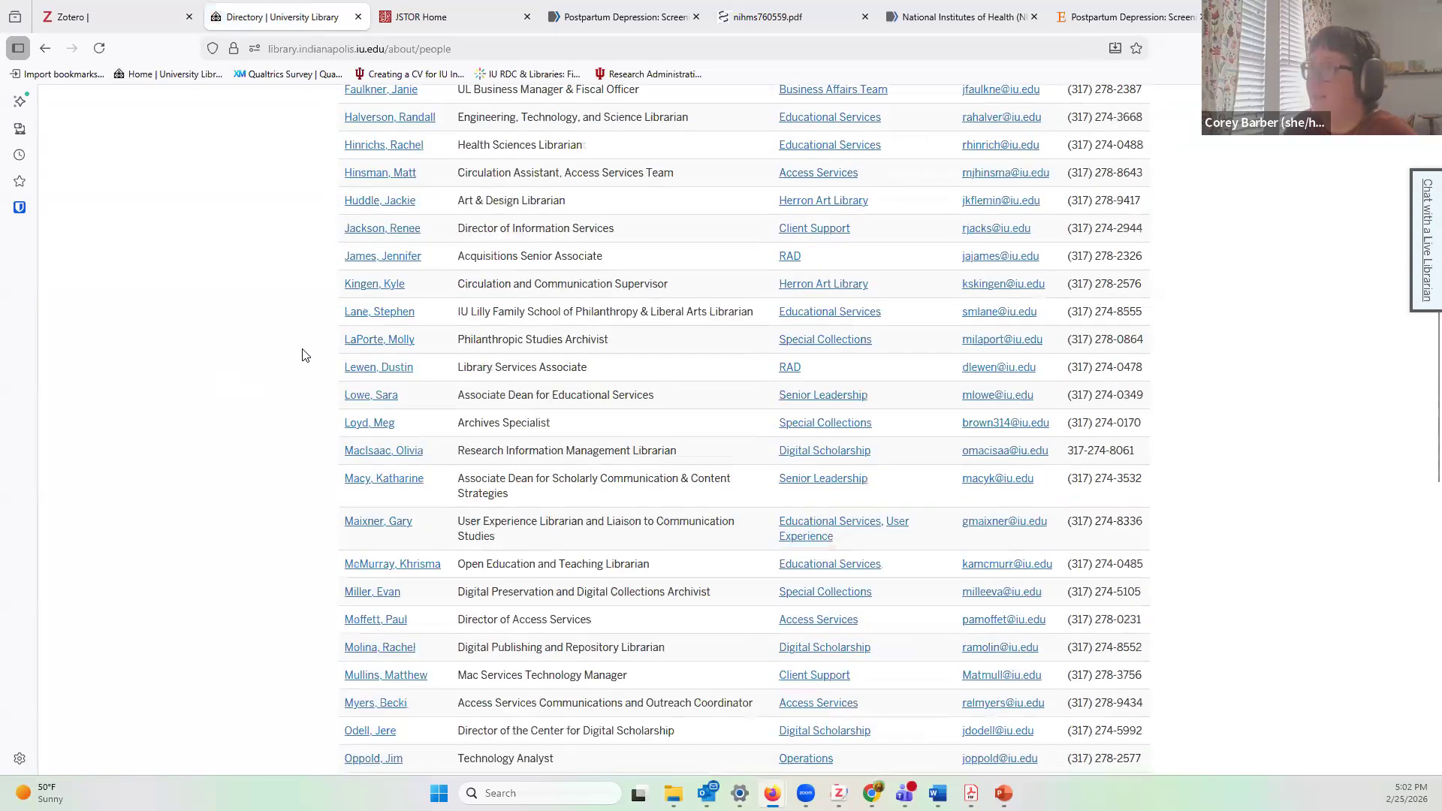
{"action": "scroll", "coordinate": [304, 355], "scroll_direction": "down", "scroll_amount": 7}
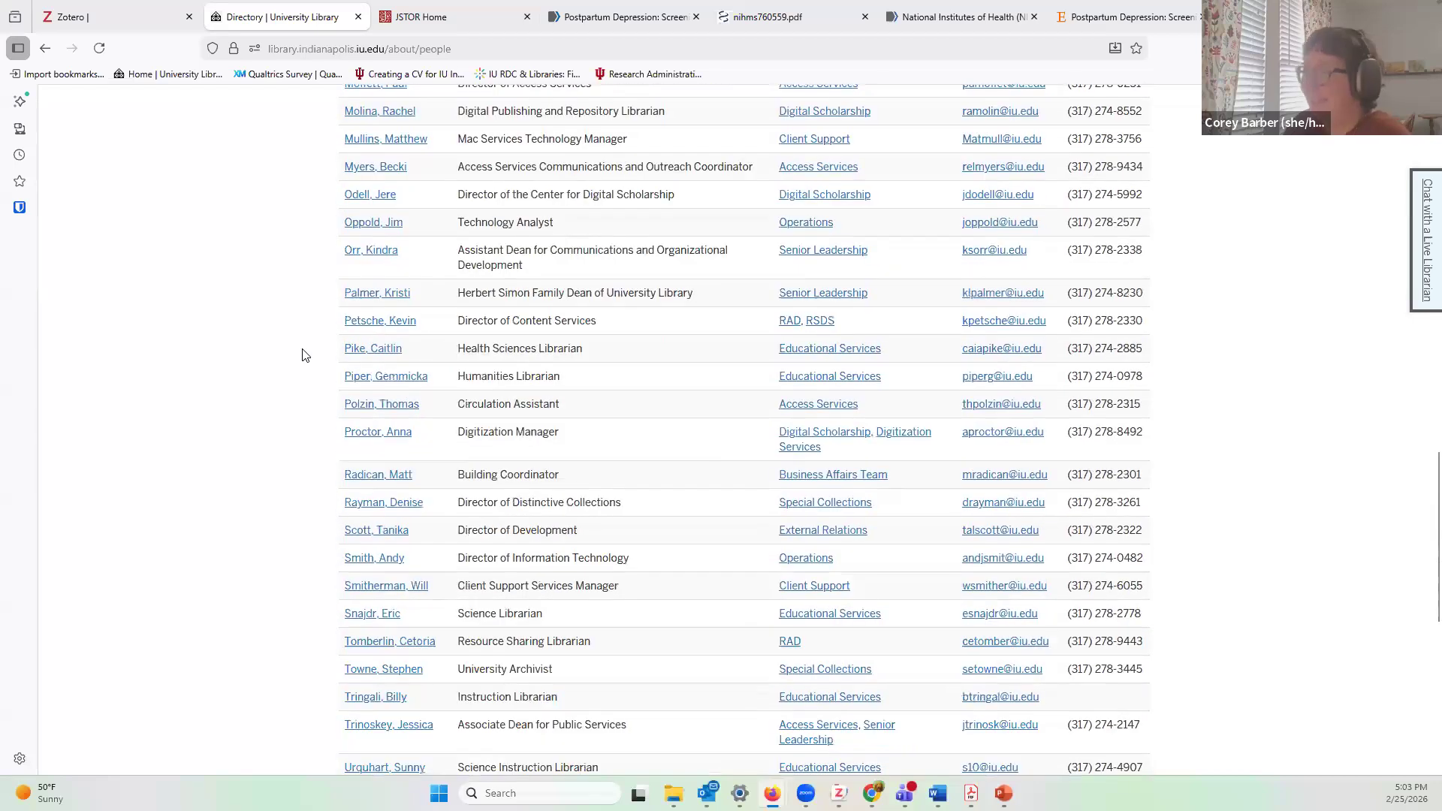
{"action": "scroll", "coordinate": [304, 354], "scroll_direction": "down", "scroll_amount": 1}
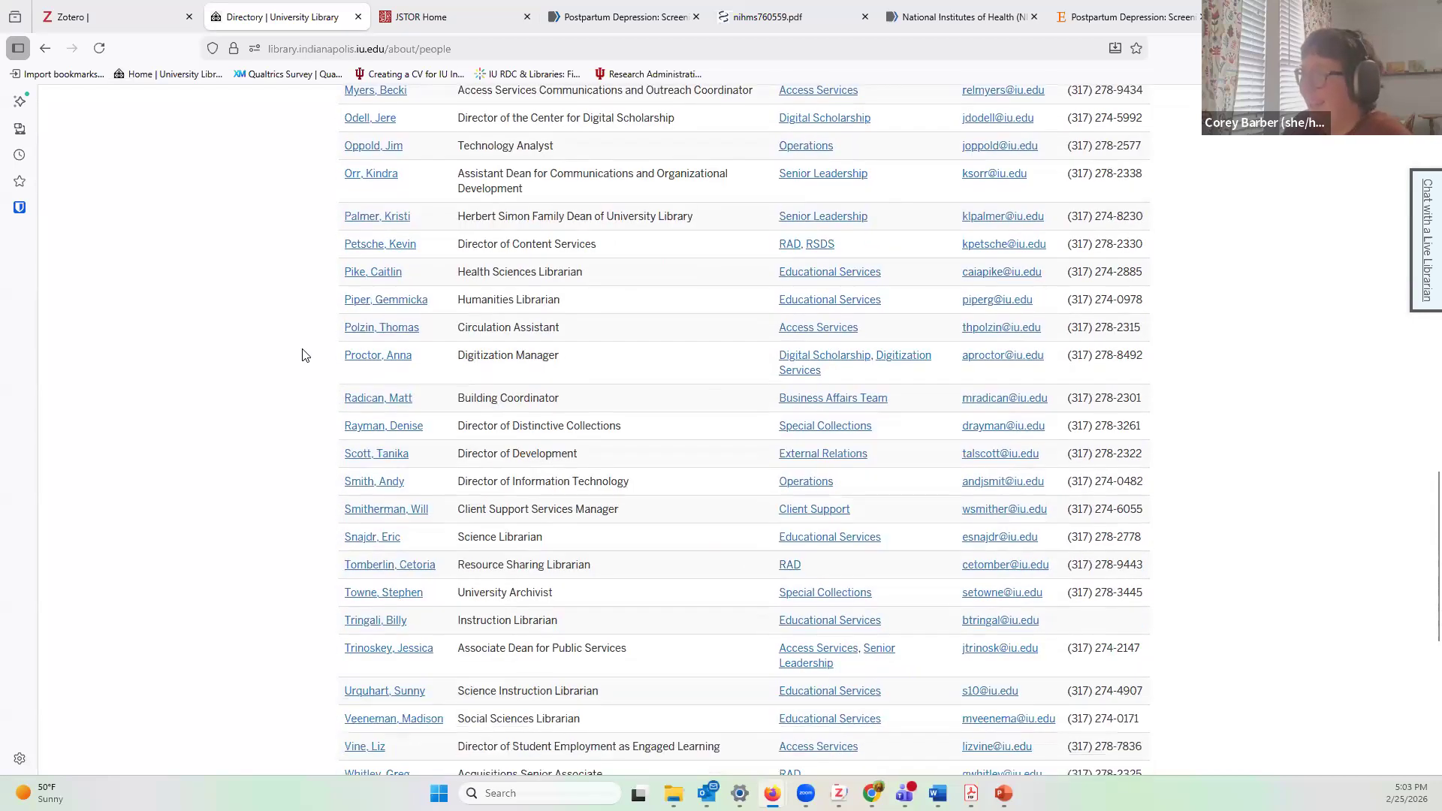
{"action": "left_click", "coordinate": [362, 566]}
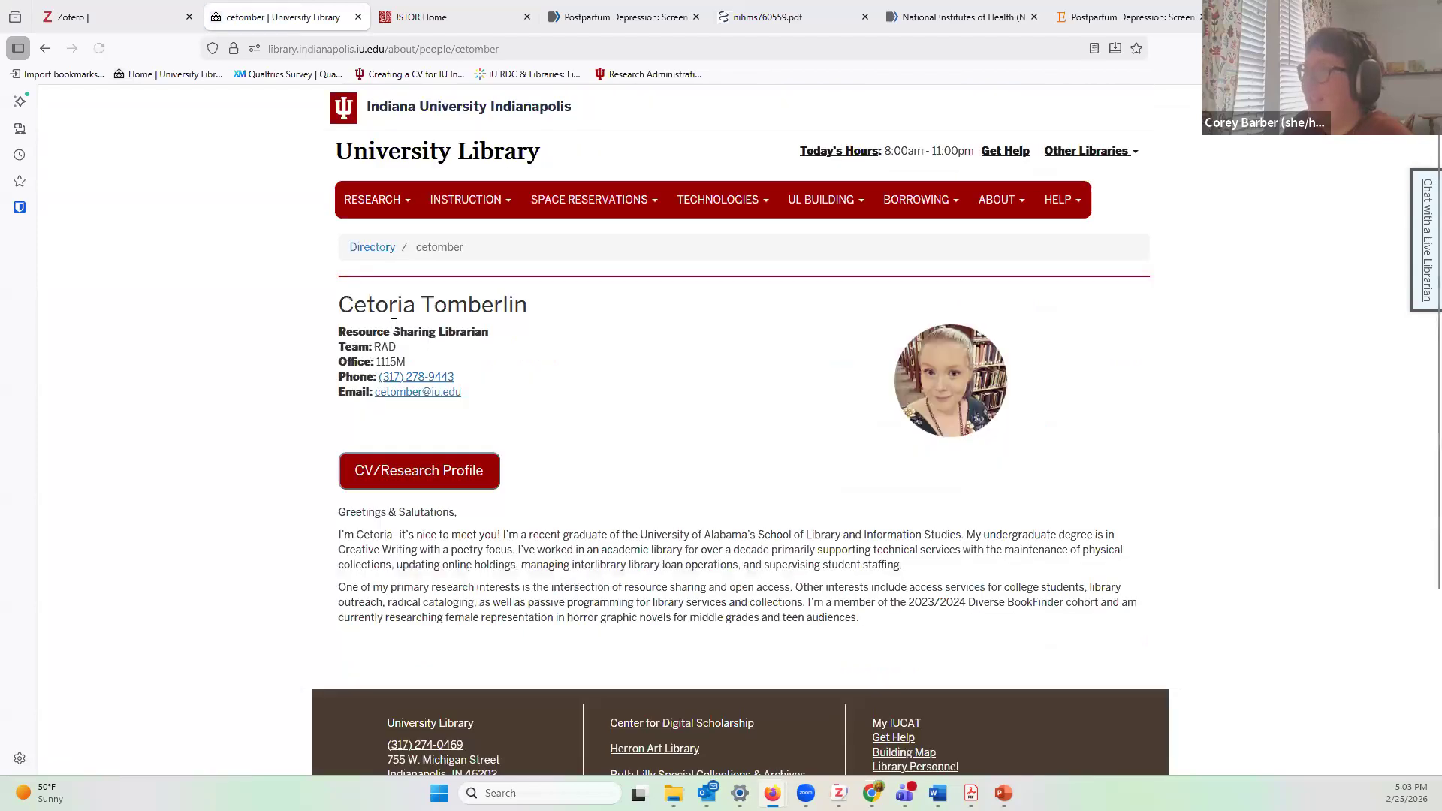
{"action": "left_click_drag", "start_coordinate": [350, 304], "coordinate": [555, 313]}
{"action": "left_click", "coordinate": [559, 318]}
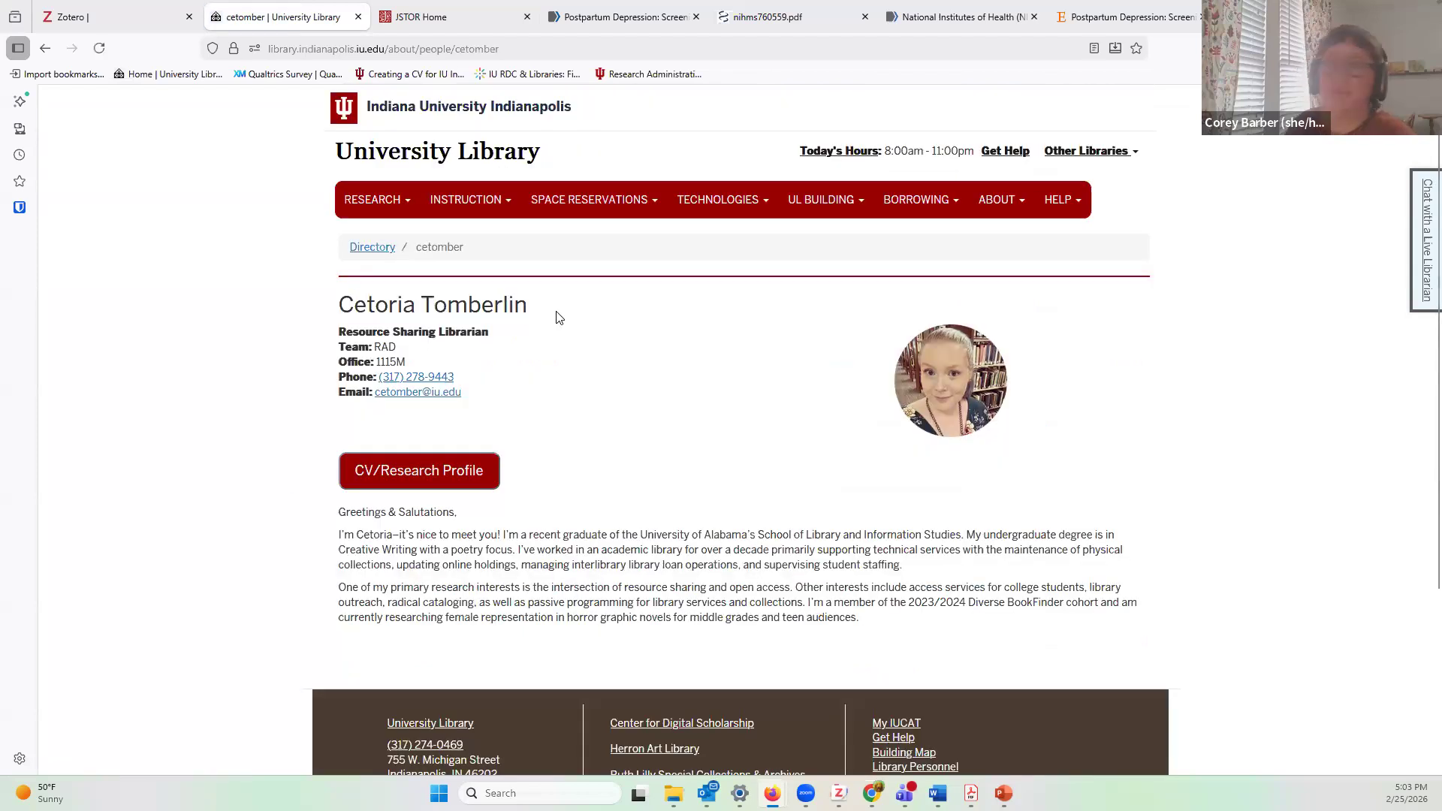